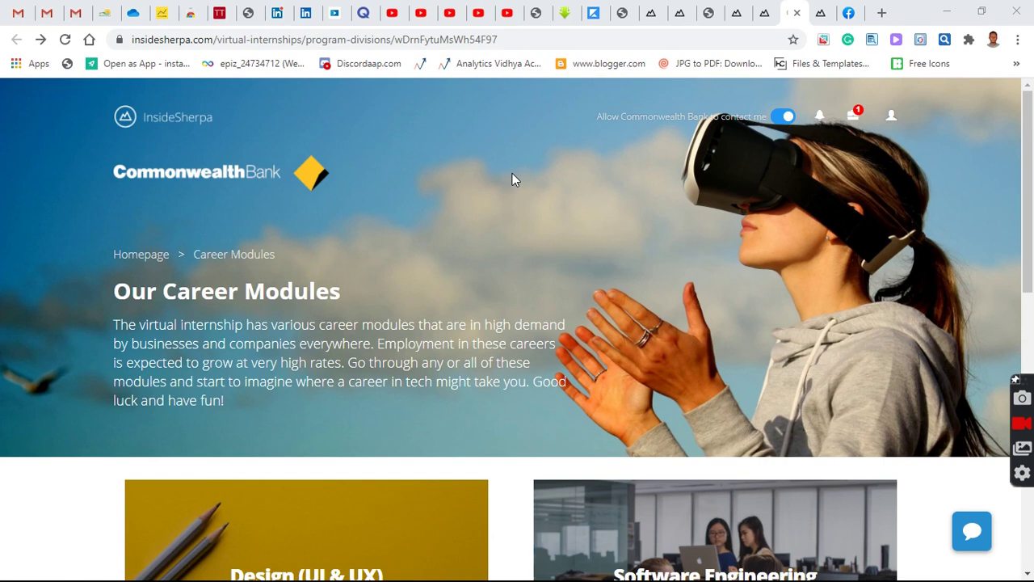
- Look over the career modules offered on the Commonwealth Bank virtual internship page
{"action": "scroll", "coordinate": [512, 176], "scroll_direction": "down", "scroll_amount": 3}
{"action": "scroll", "coordinate": [513, 178], "scroll_direction": "down", "scroll_amount": 3}
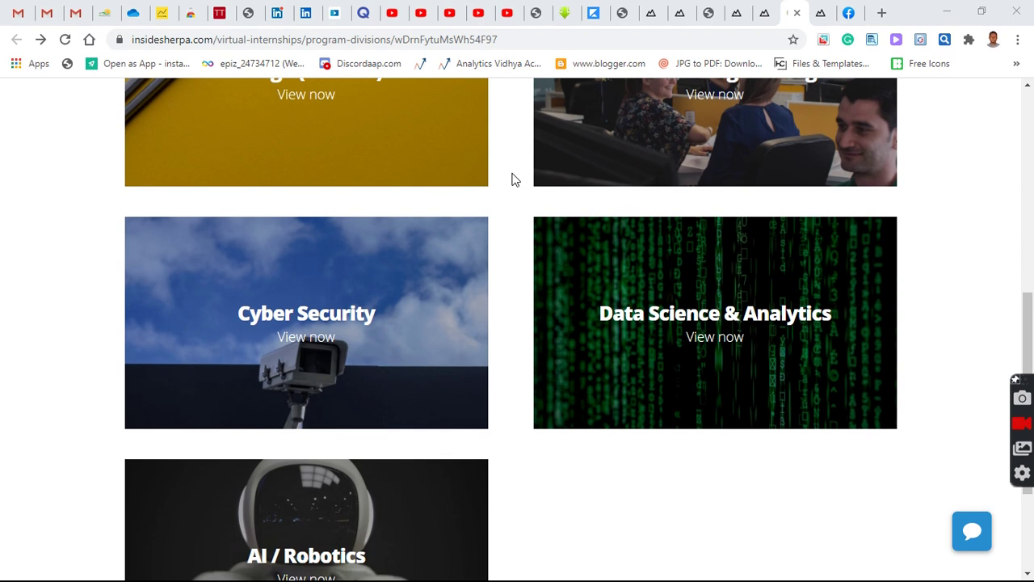
{"action": "scroll", "coordinate": [513, 179], "scroll_direction": "up", "scroll_amount": 3}
{"action": "scroll", "coordinate": [512, 179], "scroll_direction": "up", "scroll_amount": 3}
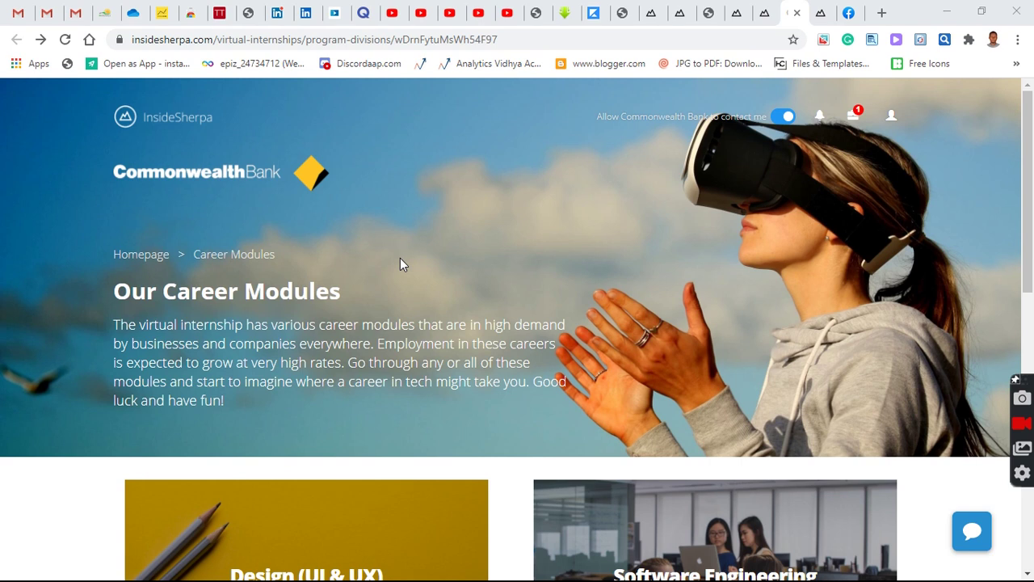
- View the Data With Decision Facebook page, then browse the virtual experience programs on the InsideSherpa dashboard
{"action": "left_click", "coordinate": [849, 14]}
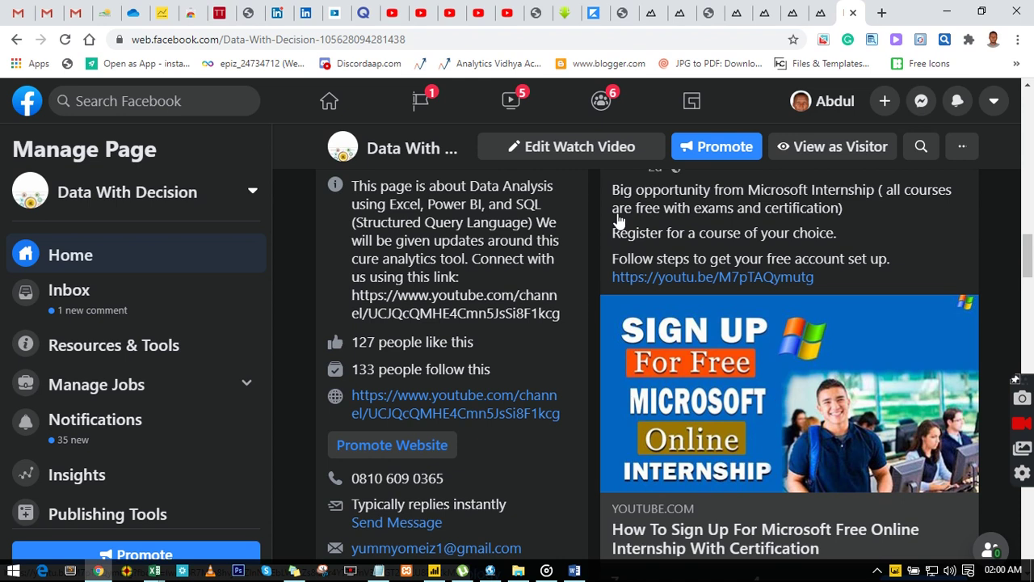
{"action": "left_click", "coordinate": [821, 12]}
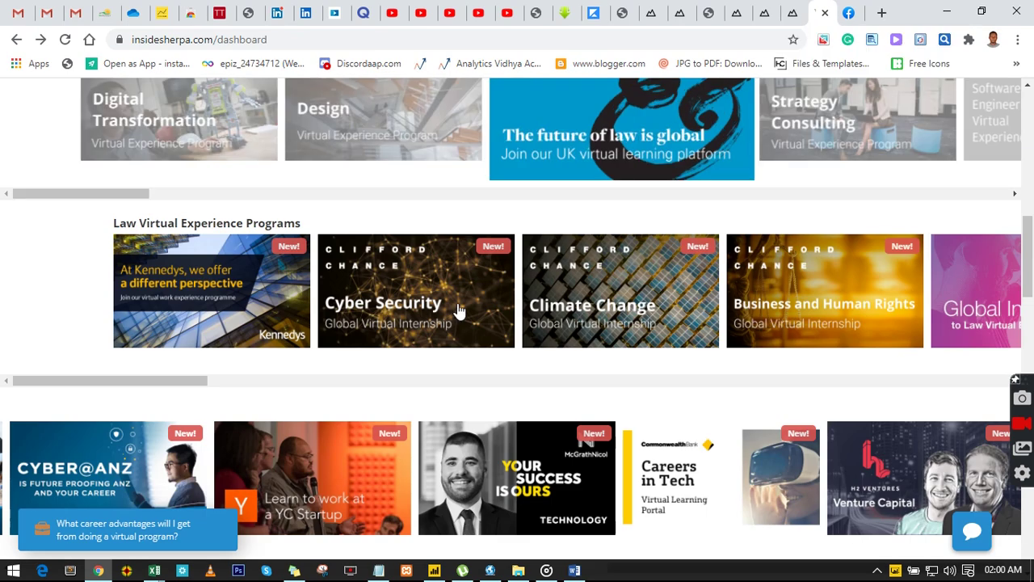
{"action": "scroll", "coordinate": [457, 310], "scroll_direction": "down", "scroll_amount": 6}
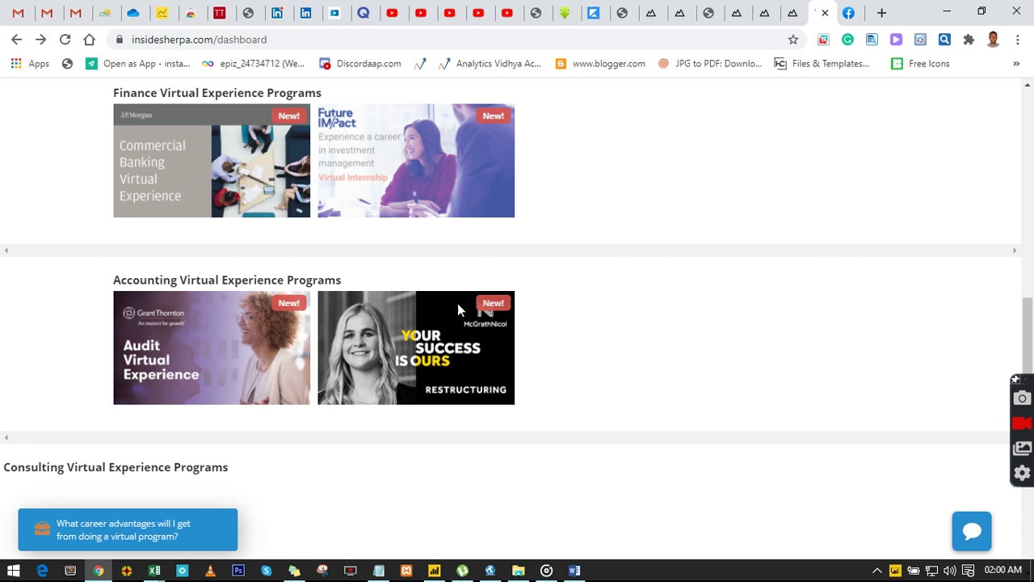
{"action": "scroll", "coordinate": [457, 310], "scroll_direction": "down", "scroll_amount": 3}
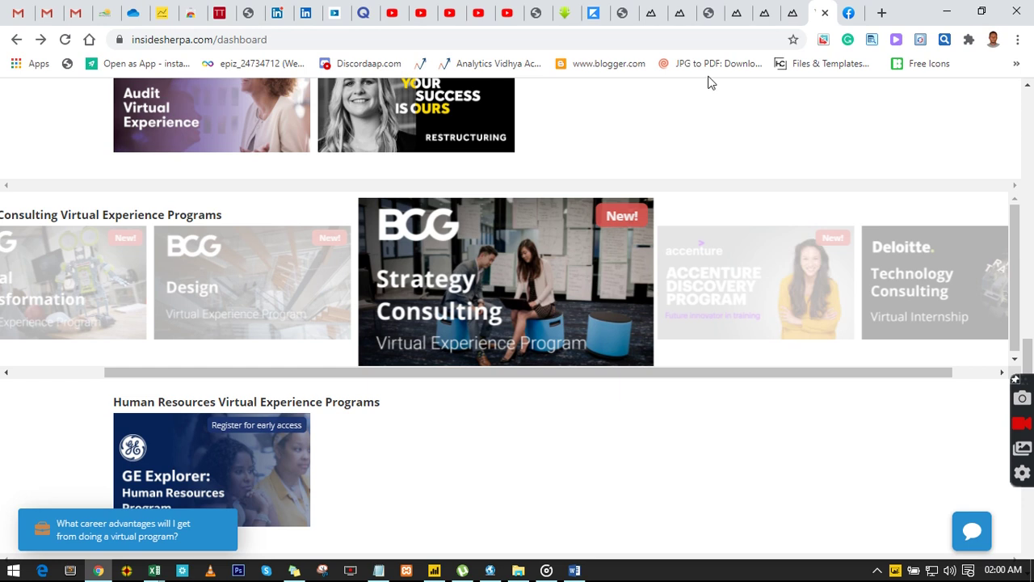
- Open the "Using Data to Build a Successful Business" task page and review its supervisor instructions and background information
{"action": "left_click", "coordinate": [732, 16]}
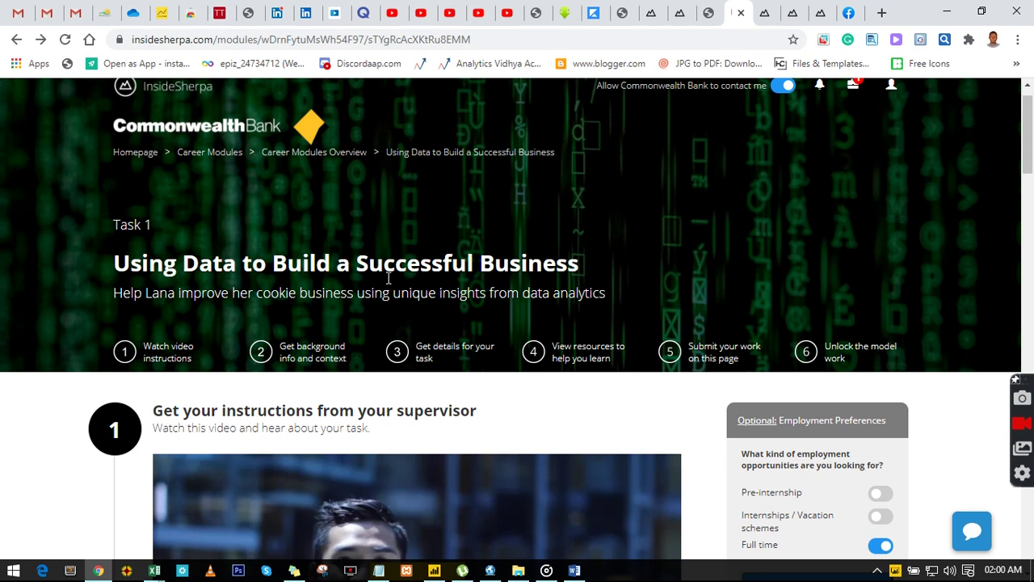
{"action": "scroll", "coordinate": [388, 277], "scroll_direction": "down", "scroll_amount": 3}
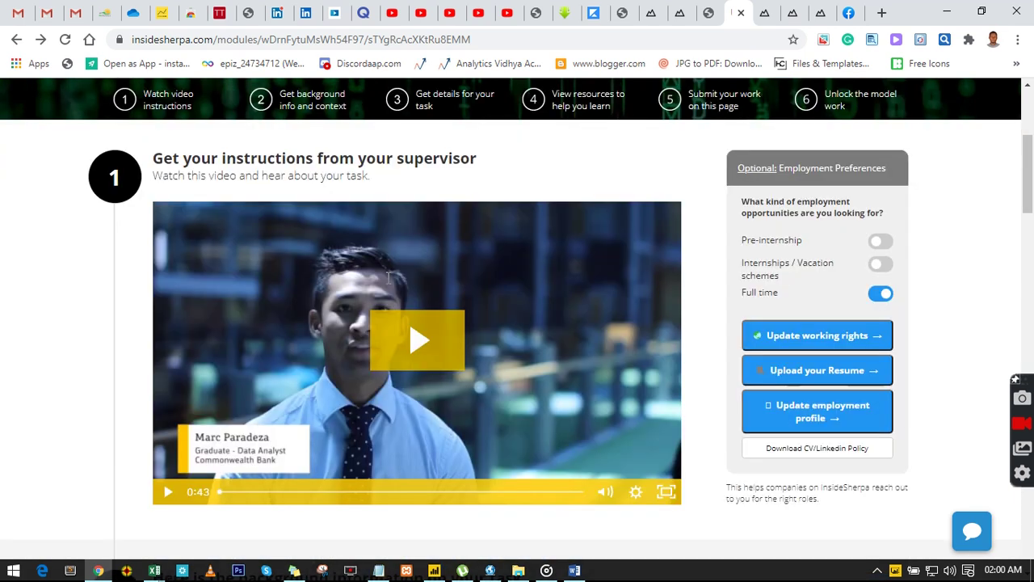
{"action": "scroll", "coordinate": [388, 278], "scroll_direction": "down", "scroll_amount": 3}
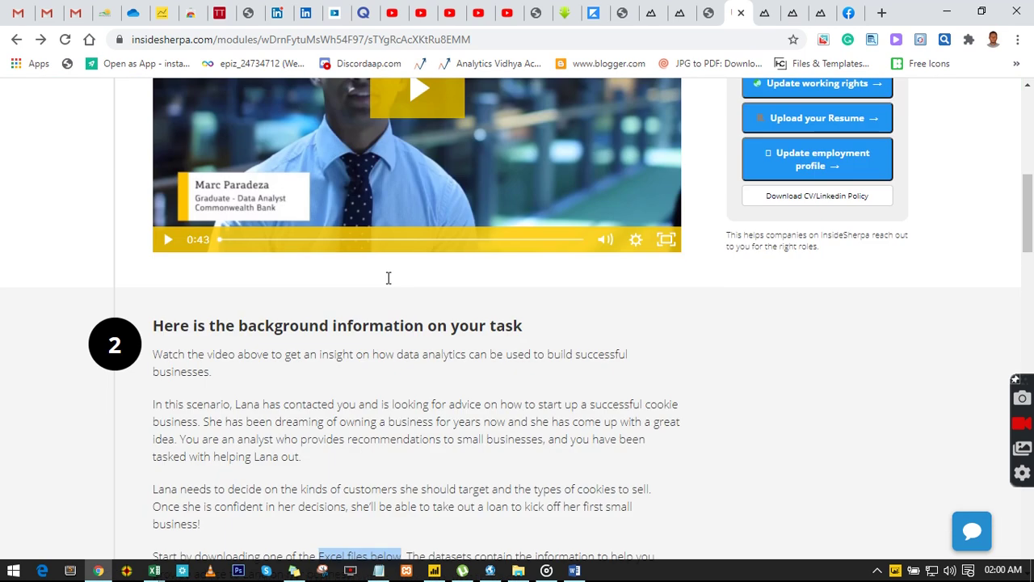
{"action": "scroll", "coordinate": [387, 284], "scroll_direction": "down", "scroll_amount": 3}
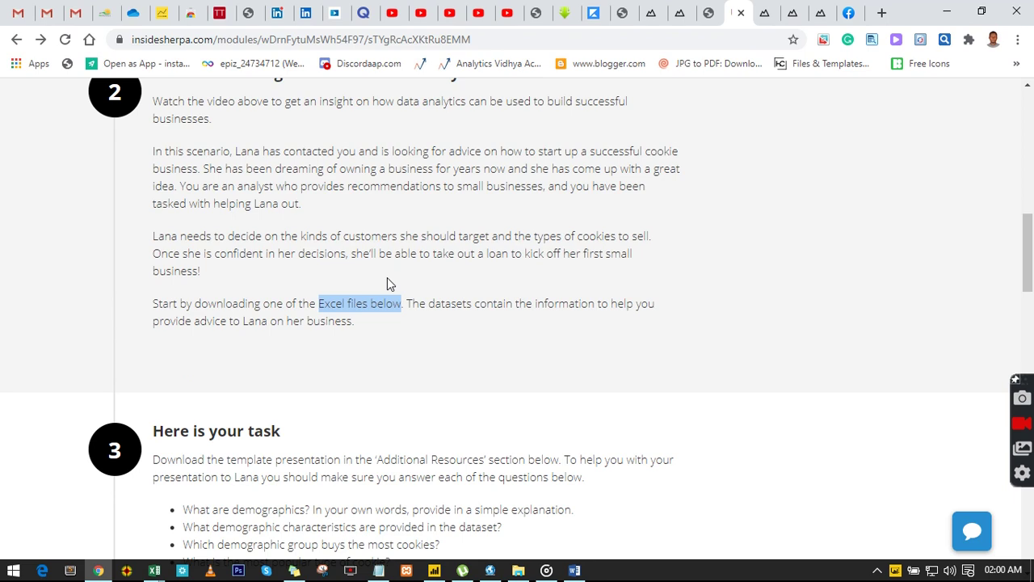
{"action": "scroll", "coordinate": [387, 283], "scroll_direction": "up", "scroll_amount": 6}
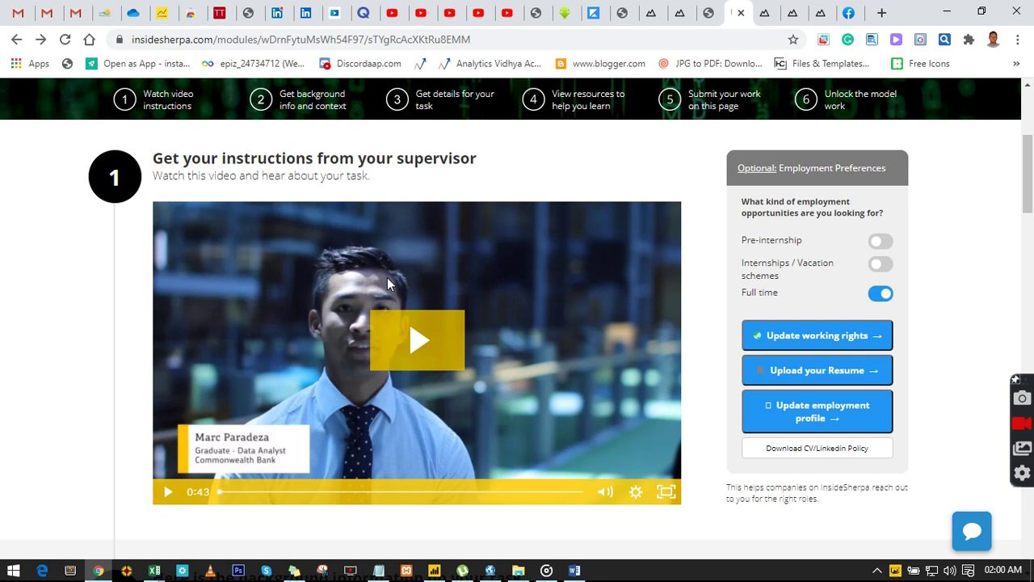
{"action": "scroll", "coordinate": [387, 277], "scroll_direction": "down", "scroll_amount": 3}
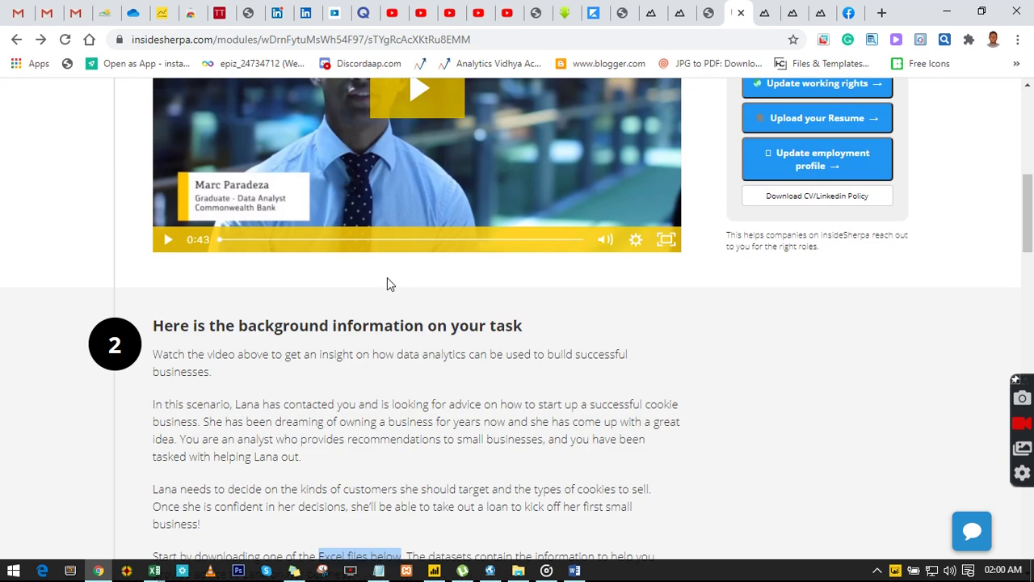
{"action": "scroll", "coordinate": [387, 277], "scroll_direction": "up", "scroll_amount": 6}
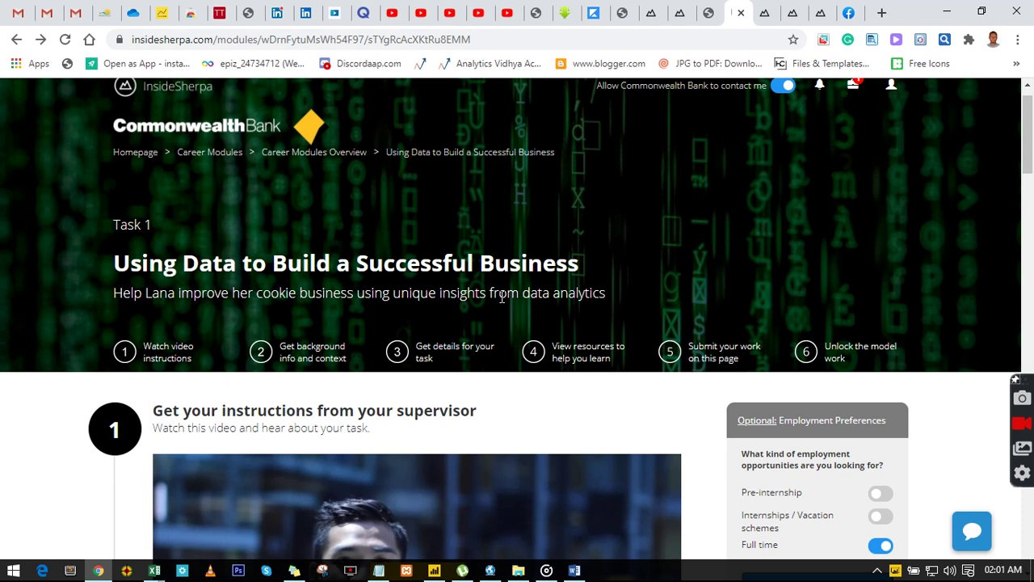
- Examine the task page from the background information to the downloadable resources, including the Lana's Cookies dataset and the task questions
{"action": "scroll", "coordinate": [501, 296], "scroll_direction": "down", "scroll_amount": 3}
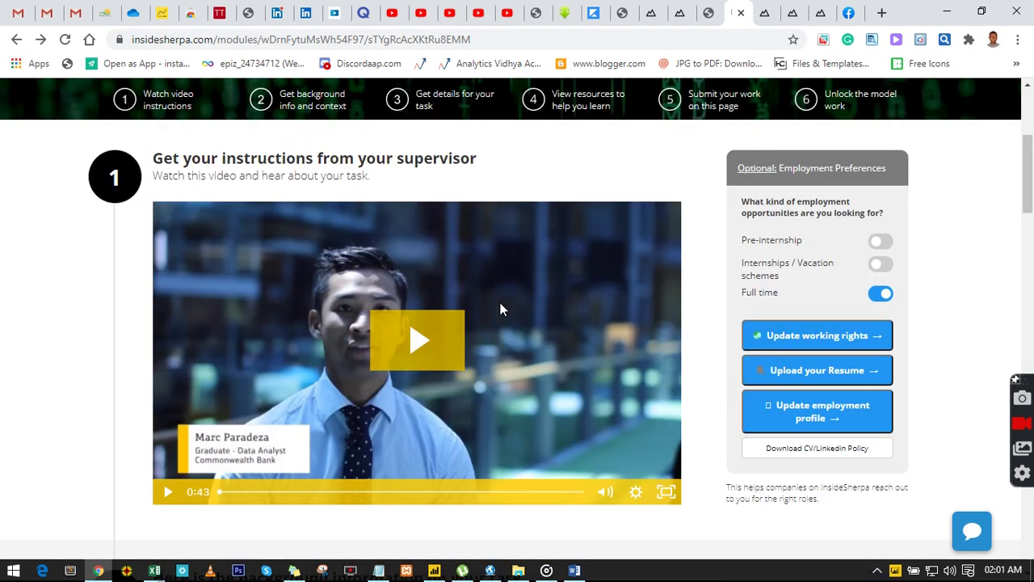
{"action": "scroll", "coordinate": [502, 299], "scroll_direction": "down", "scroll_amount": 6}
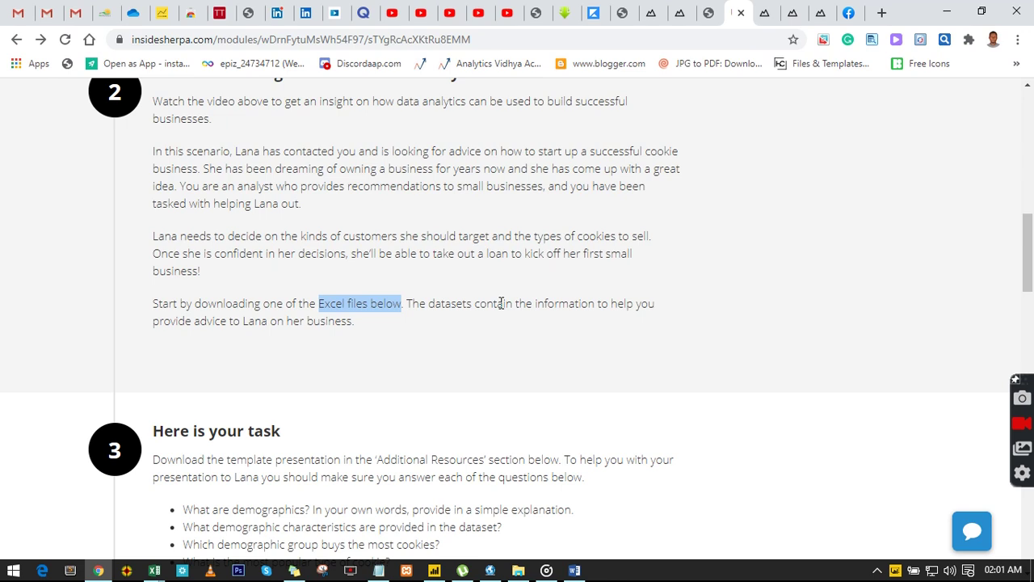
{"action": "scroll", "coordinate": [502, 305], "scroll_direction": "up", "scroll_amount": 3}
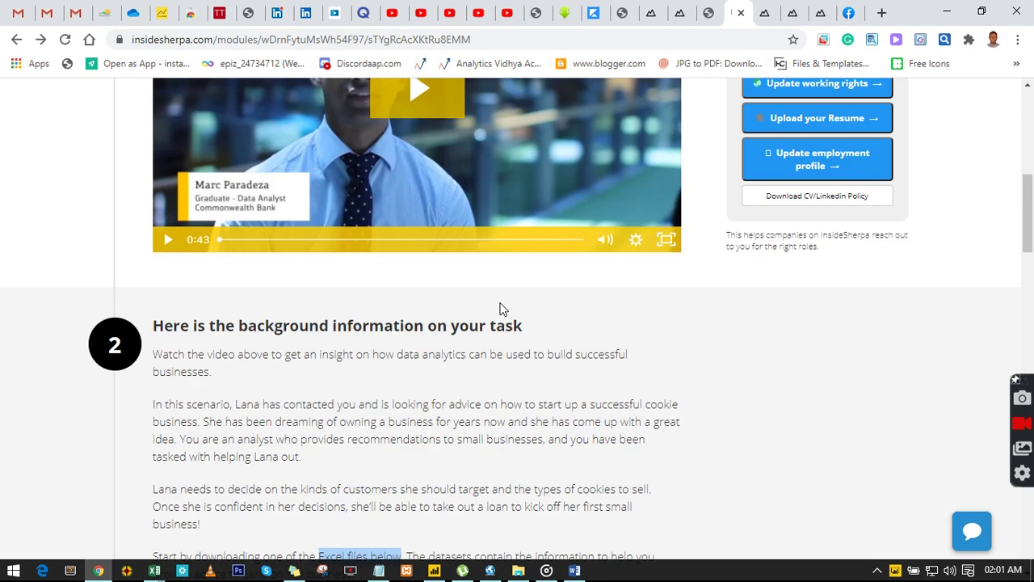
{"action": "scroll", "coordinate": [502, 309], "scroll_direction": "down", "scroll_amount": 10}
{"action": "scroll", "coordinate": [502, 309], "scroll_direction": "down", "scroll_amount": 3}
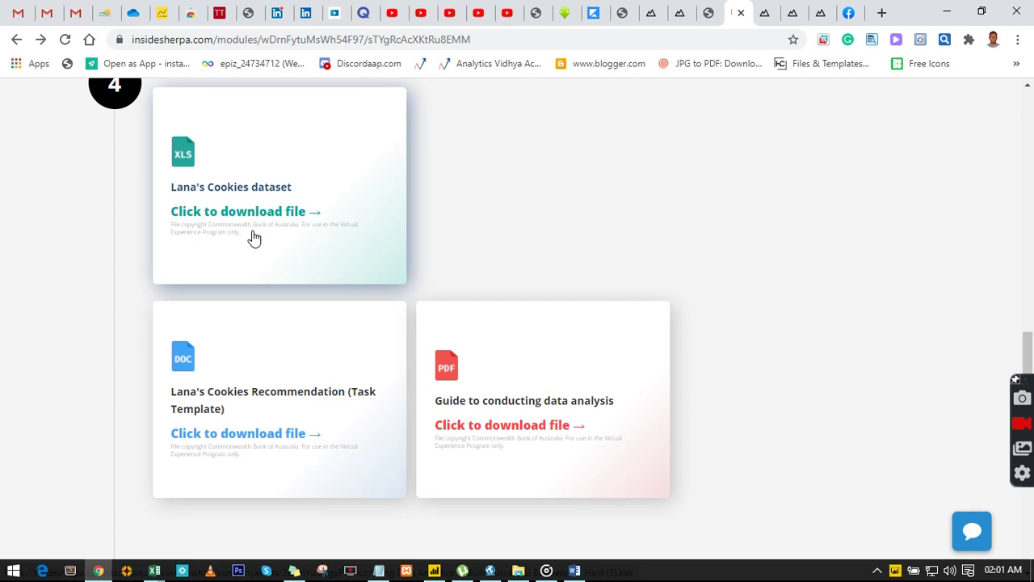
{"action": "scroll", "coordinate": [255, 237], "scroll_direction": "up", "scroll_amount": 6}
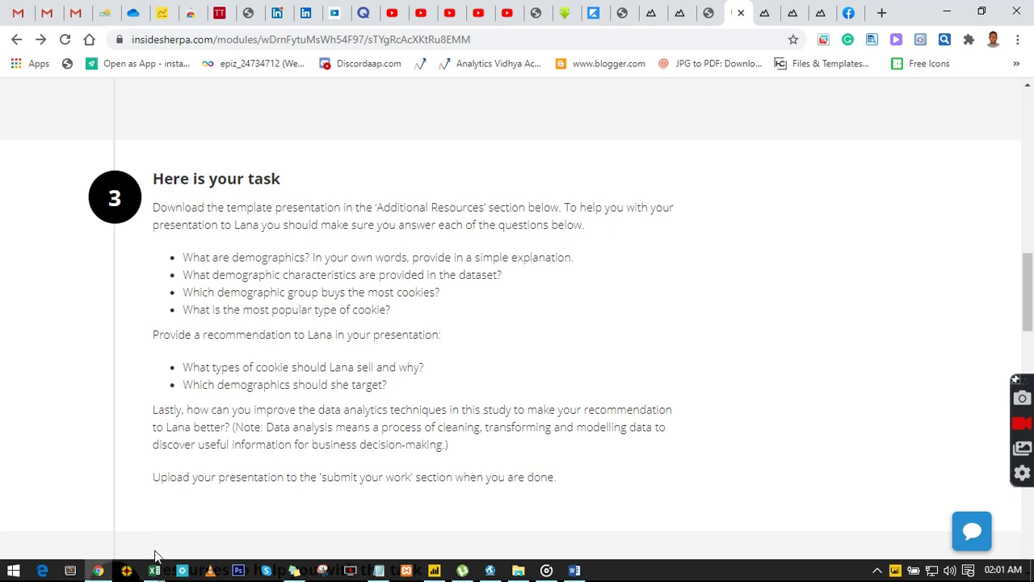
- Switch to the Cookies Business Analytics workbook in Excel and review its Data_Sources, Recommendation and Dashboard sheets
{"action": "mouse_move", "coordinate": [157, 572]}
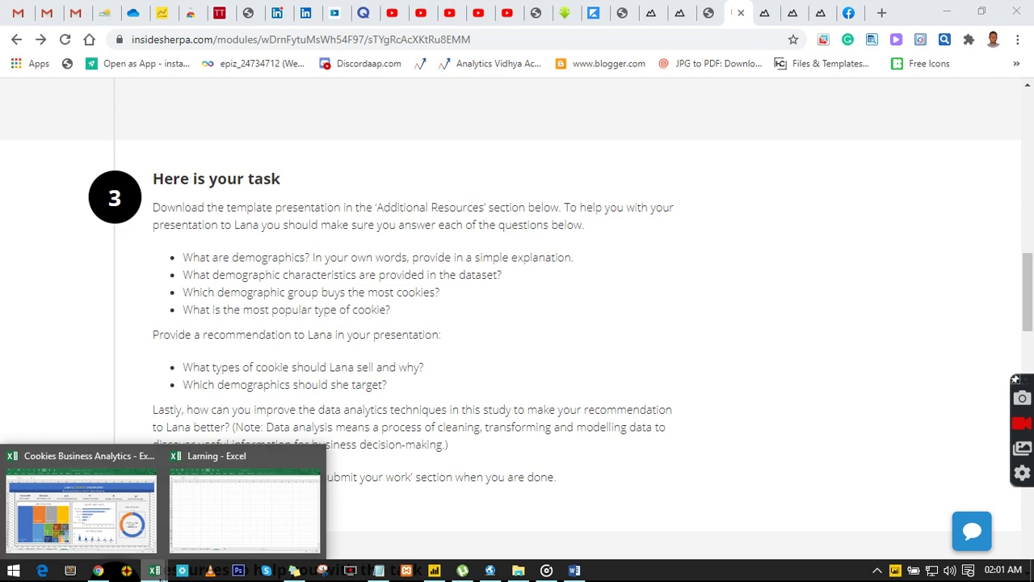
{"action": "left_click", "coordinate": [132, 528]}
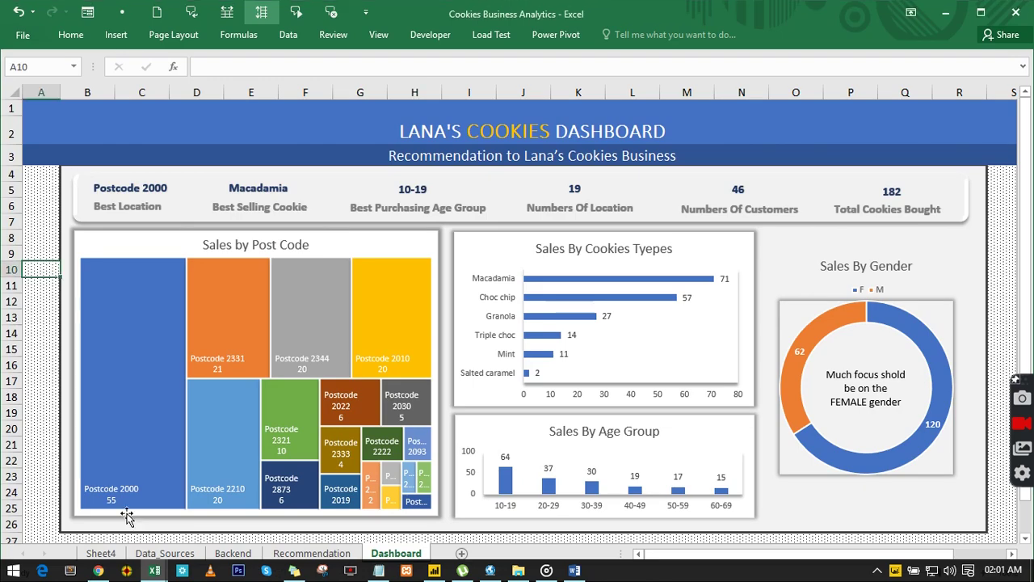
{"action": "left_click", "coordinate": [164, 552]}
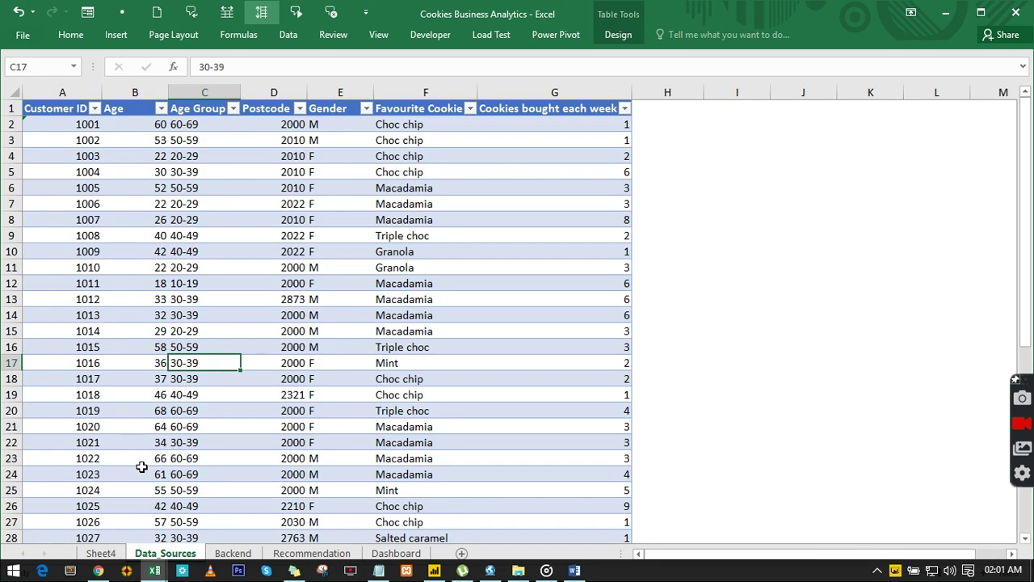
{"action": "left_click", "coordinate": [147, 327]}
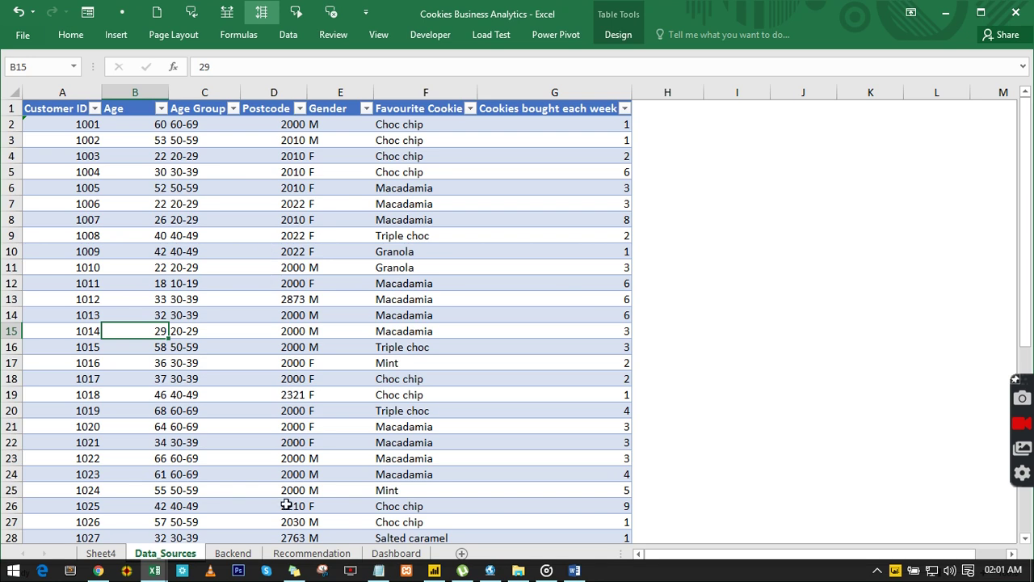
{"action": "left_click", "coordinate": [311, 552]}
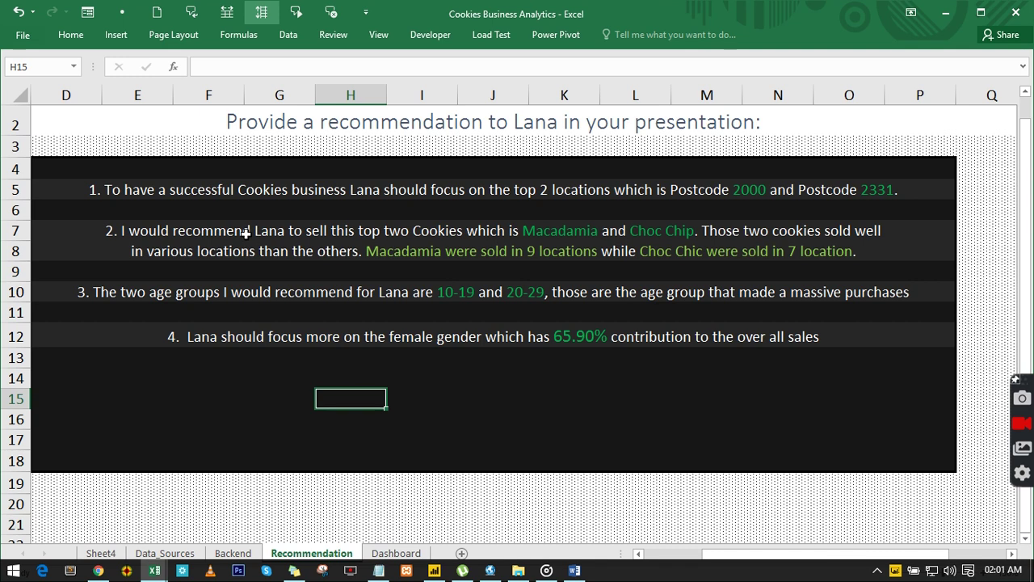
{"action": "left_click", "coordinate": [396, 552]}
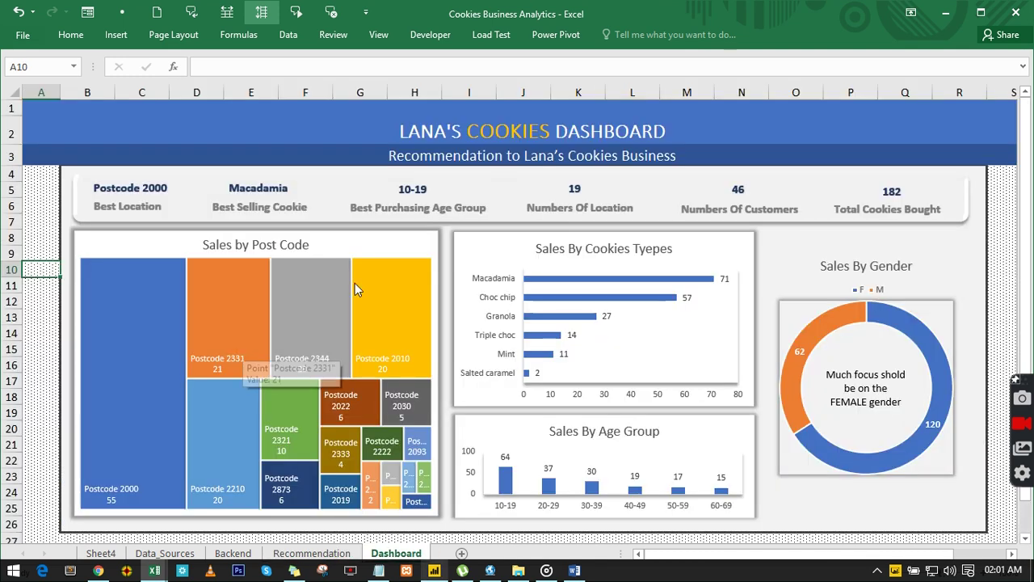
{"action": "mouse_move", "coordinate": [357, 286]}
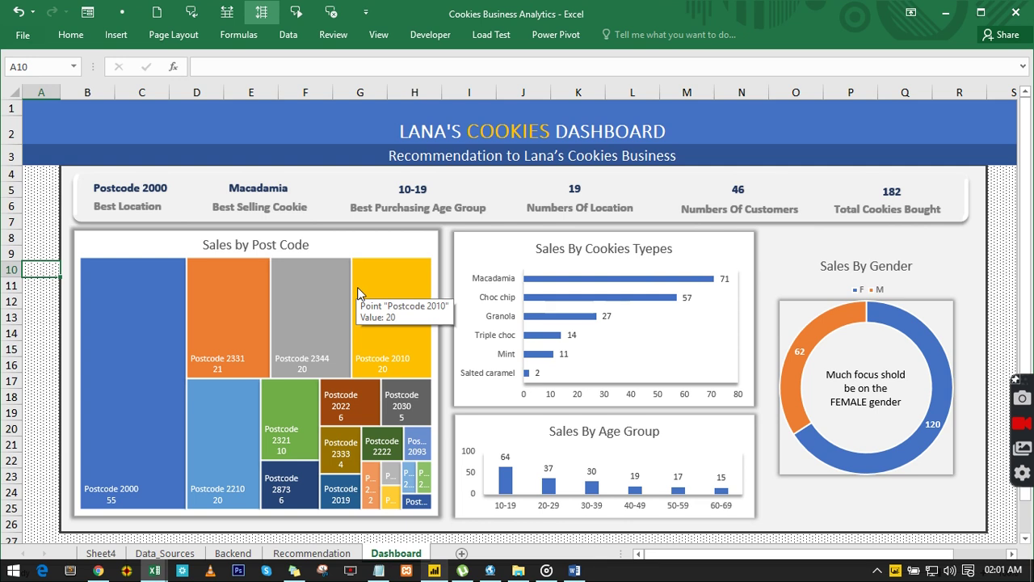
- Switch to the Lana Cookies Solution document in Word and look through its questions and answer boxes
{"action": "left_click", "coordinate": [575, 569]}
{"action": "left_click", "coordinate": [445, 237]}
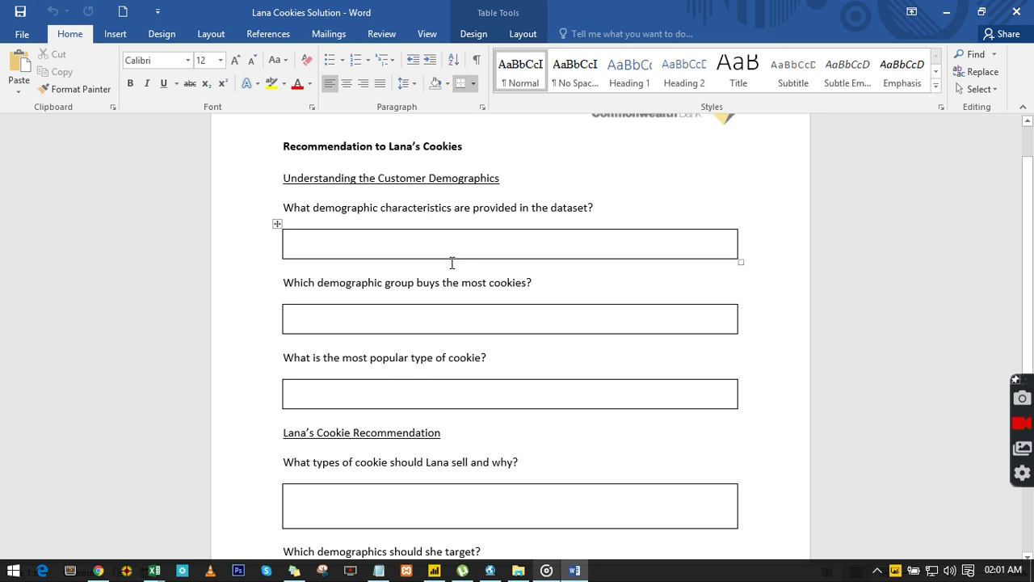
{"action": "scroll", "coordinate": [451, 262], "scroll_direction": "down", "scroll_amount": 6}
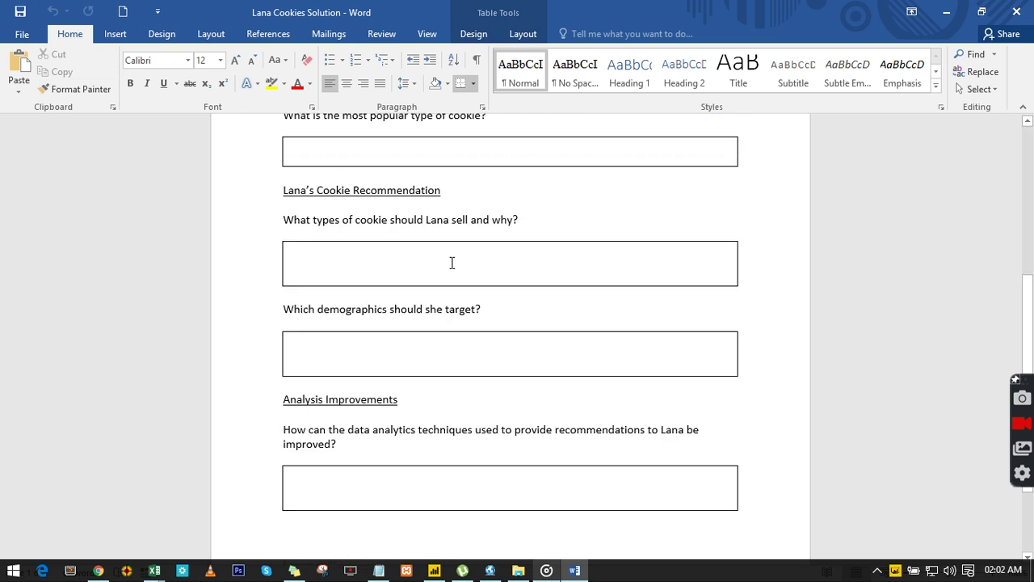
- Return to the task page in Chrome and review the resources, work submission, completed attempts and model work sections
{"action": "left_click", "coordinate": [96, 571]}
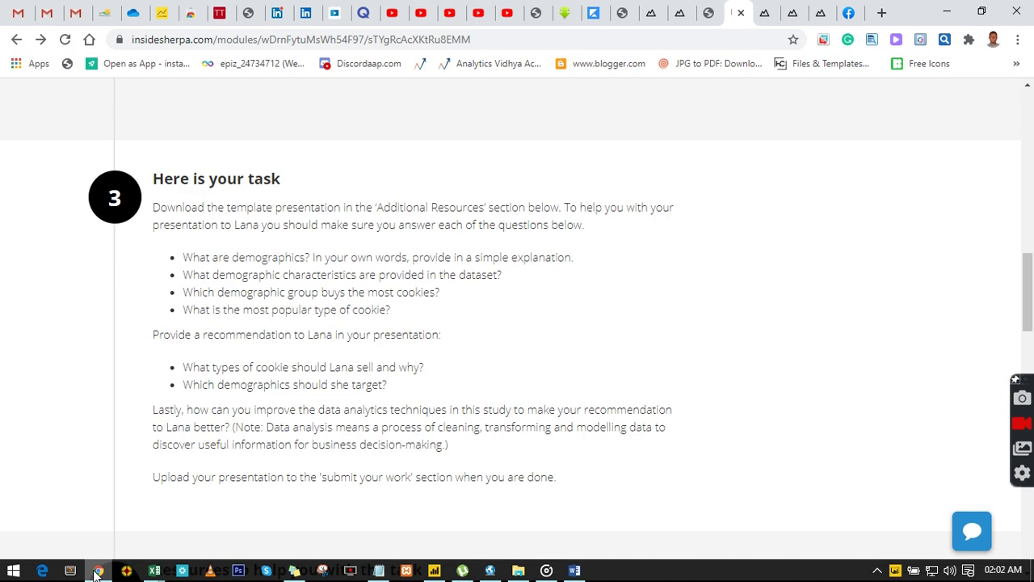
{"action": "scroll", "coordinate": [451, 341], "scroll_direction": "down", "scroll_amount": 3}
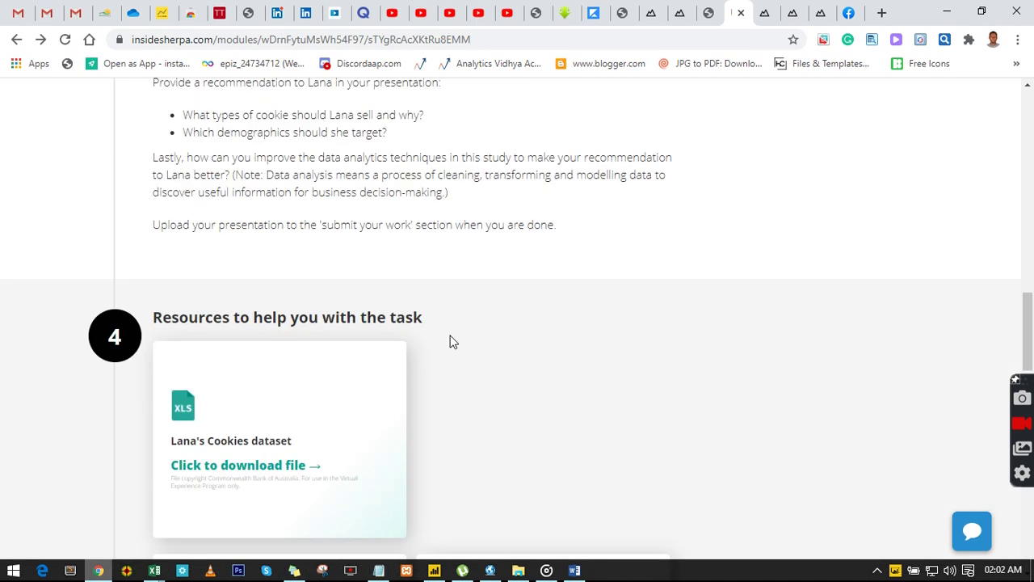
{"action": "scroll", "coordinate": [452, 341], "scroll_direction": "down", "scroll_amount": 6}
{"action": "scroll", "coordinate": [452, 341], "scroll_direction": "down", "scroll_amount": 3}
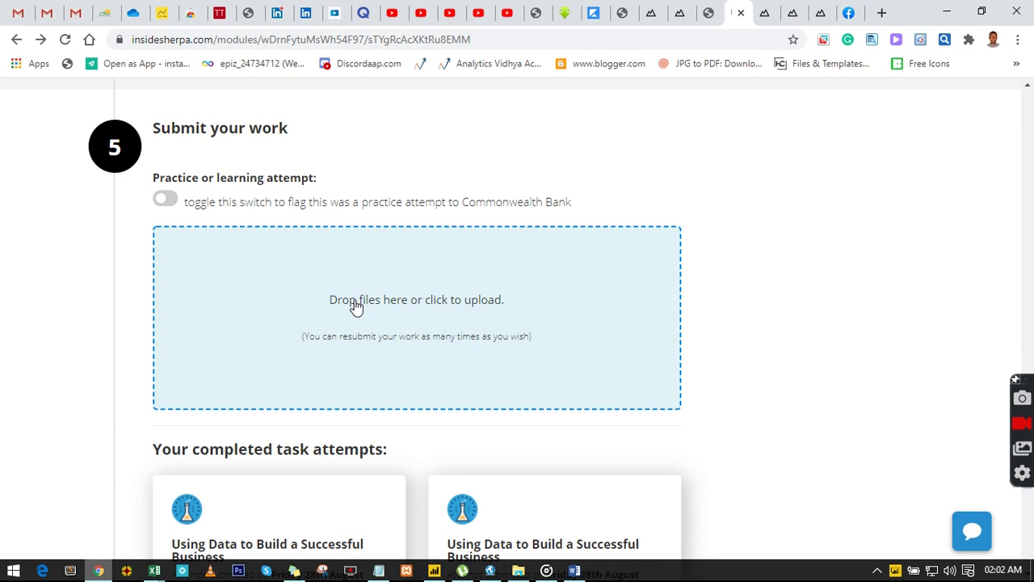
{"action": "scroll", "coordinate": [355, 305], "scroll_direction": "down", "scroll_amount": 7}
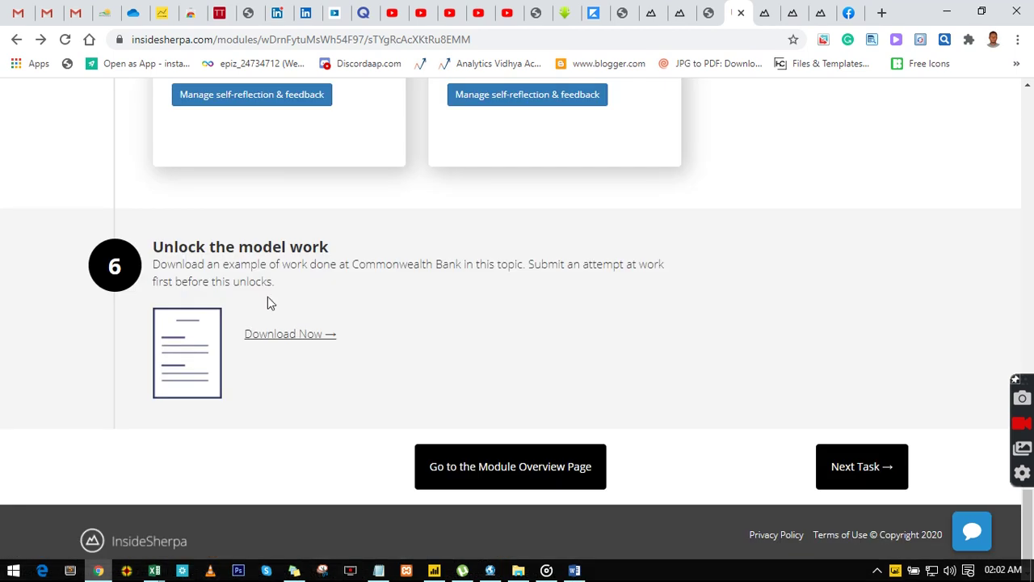
{"action": "scroll", "coordinate": [271, 303], "scroll_direction": "up", "scroll_amount": 3}
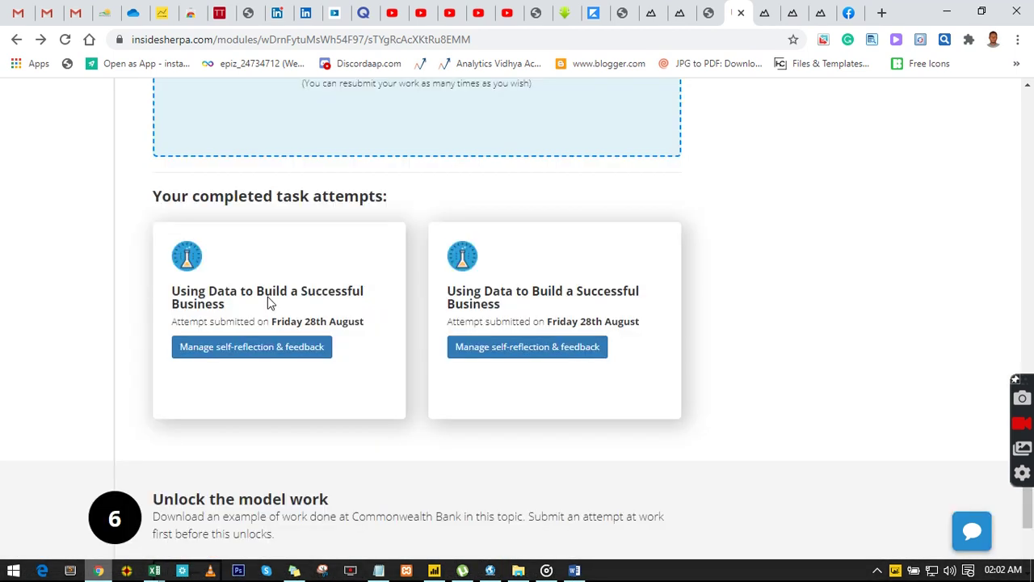
{"action": "scroll", "coordinate": [269, 305], "scroll_direction": "up", "scroll_amount": 3}
{"action": "scroll", "coordinate": [269, 304], "scroll_direction": "up", "scroll_amount": 6}
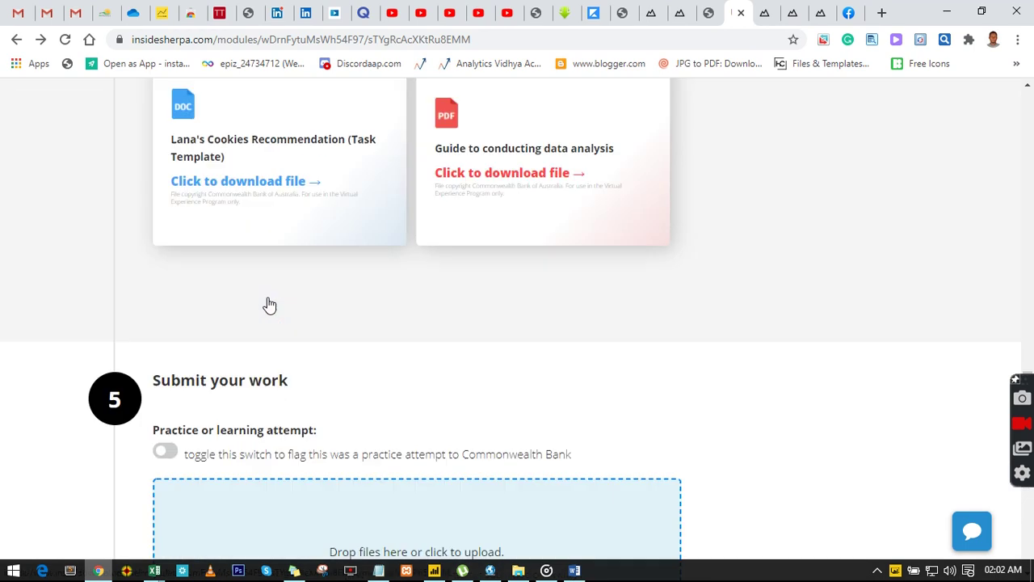
{"action": "scroll", "coordinate": [271, 303], "scroll_direction": "up", "scroll_amount": 3}
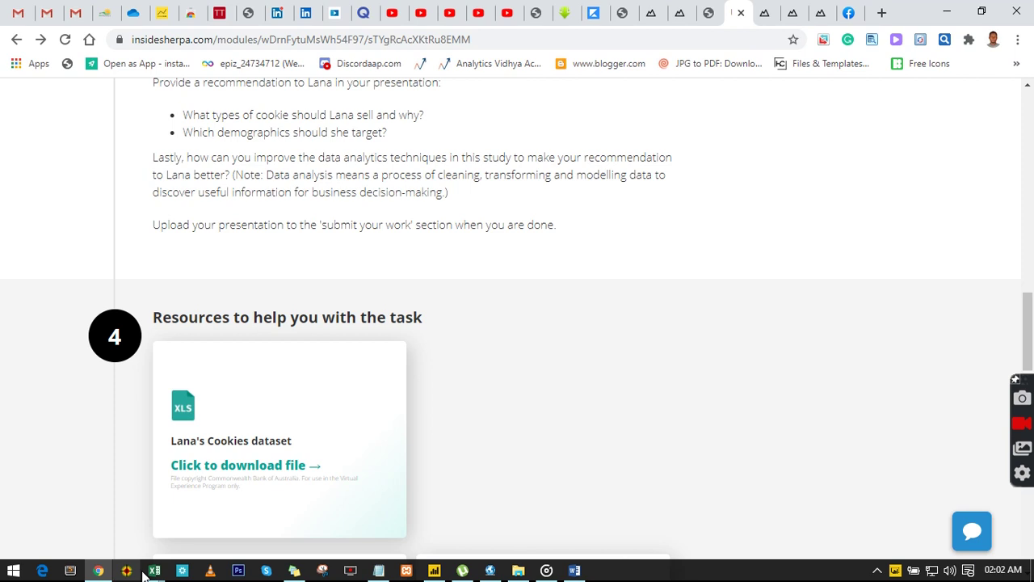
- Review the Data_Sources, Backend and Dashboard sheets of the Cookies Business Analytics workbook in Excel, and bring up the Larning workbook
{"action": "left_click", "coordinate": [151, 571]}
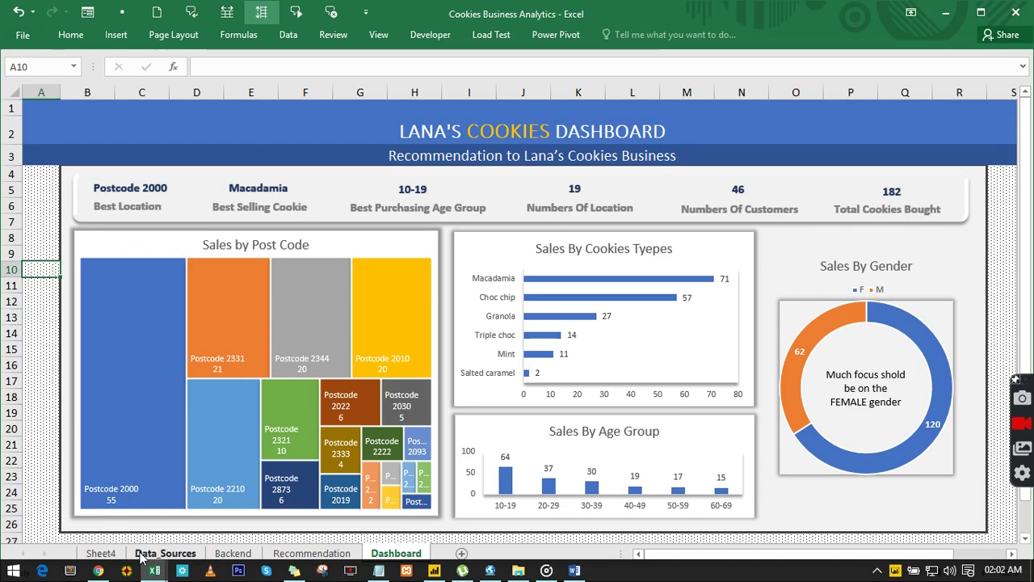
{"action": "left_click", "coordinate": [165, 552]}
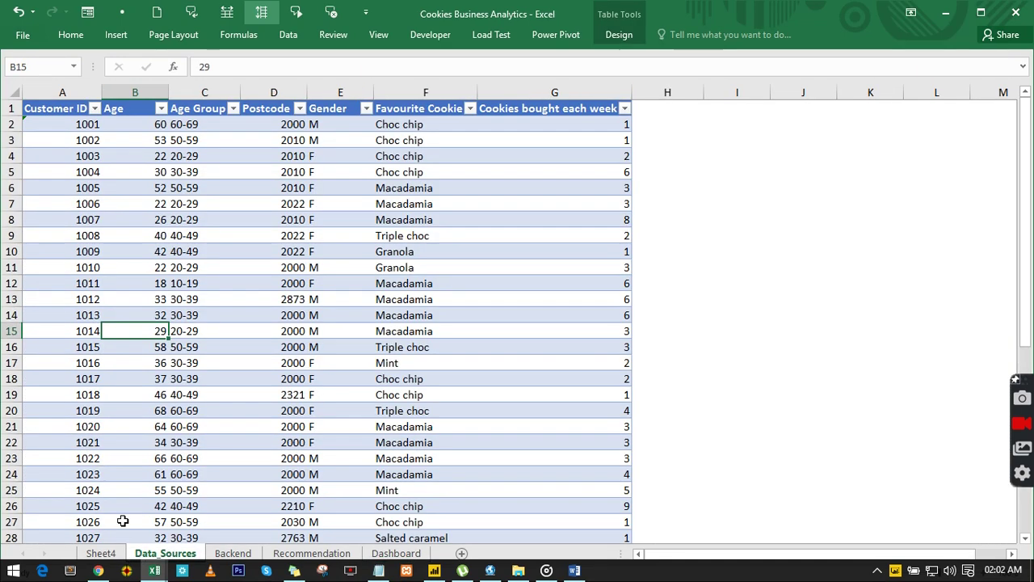
{"action": "left_click", "coordinate": [232, 553]}
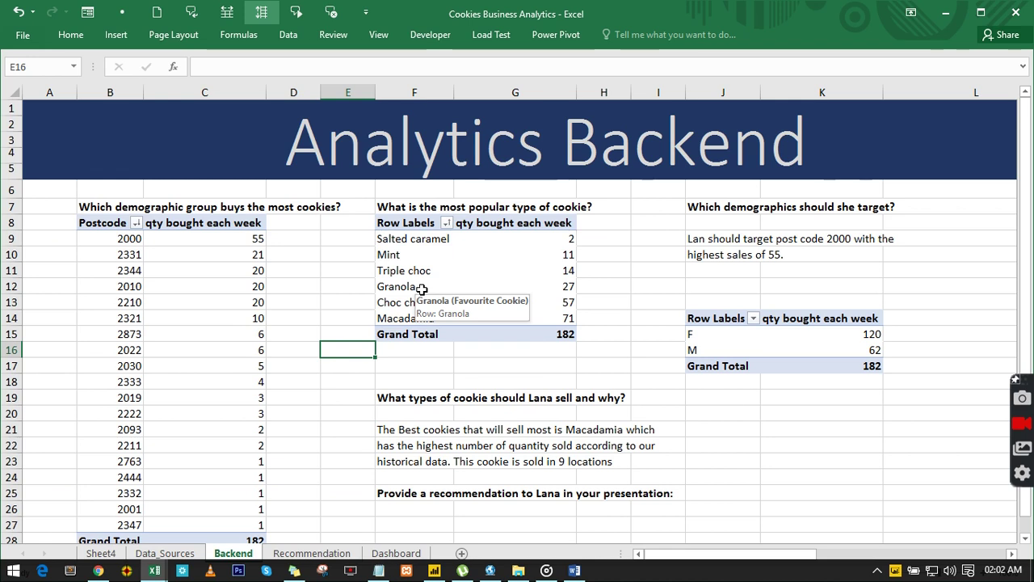
{"action": "left_click", "coordinate": [343, 553]}
{"action": "left_click", "coordinate": [374, 553]}
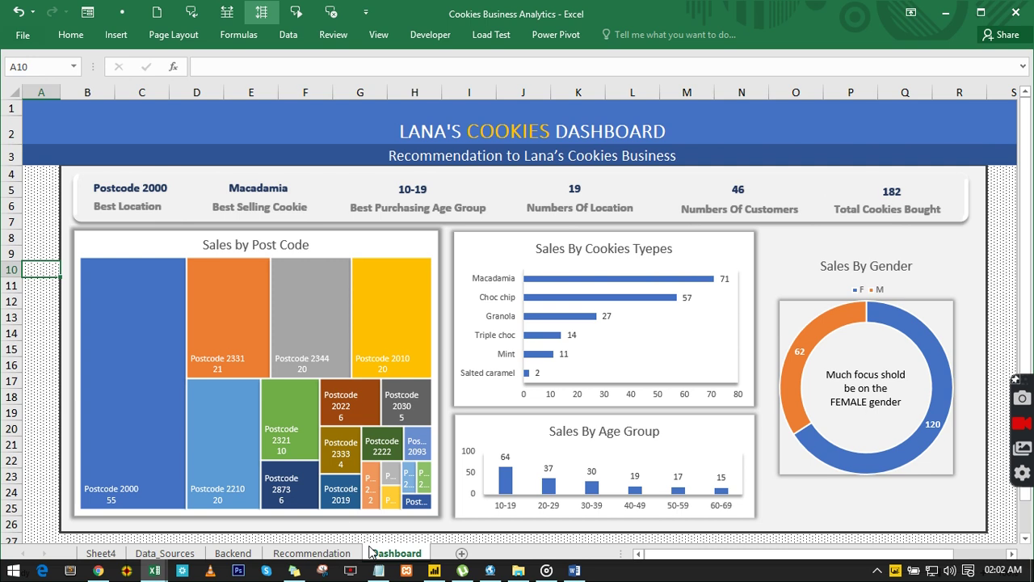
{"action": "mouse_move", "coordinate": [337, 514]}
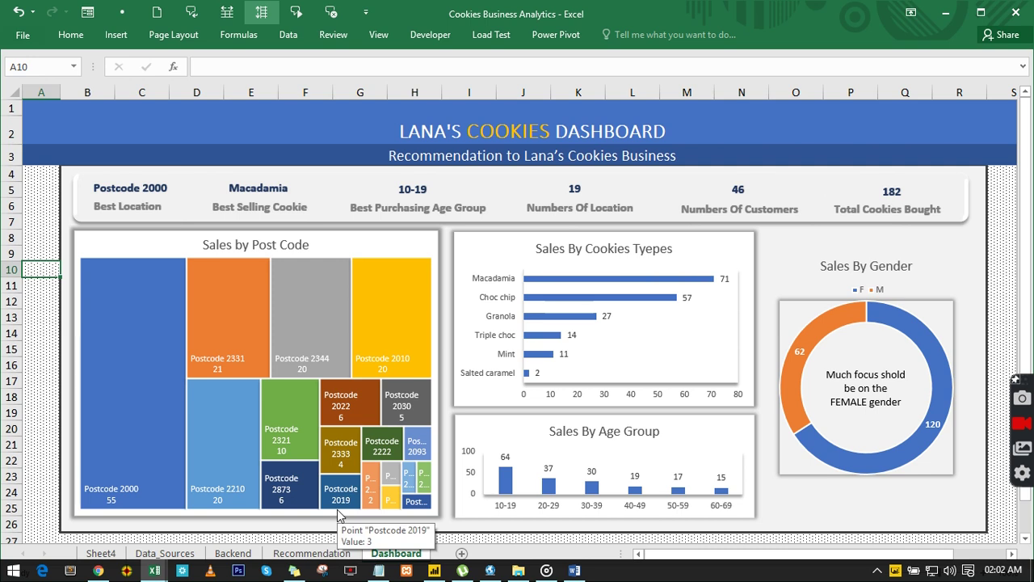
{"action": "mouse_move", "coordinate": [154, 576]}
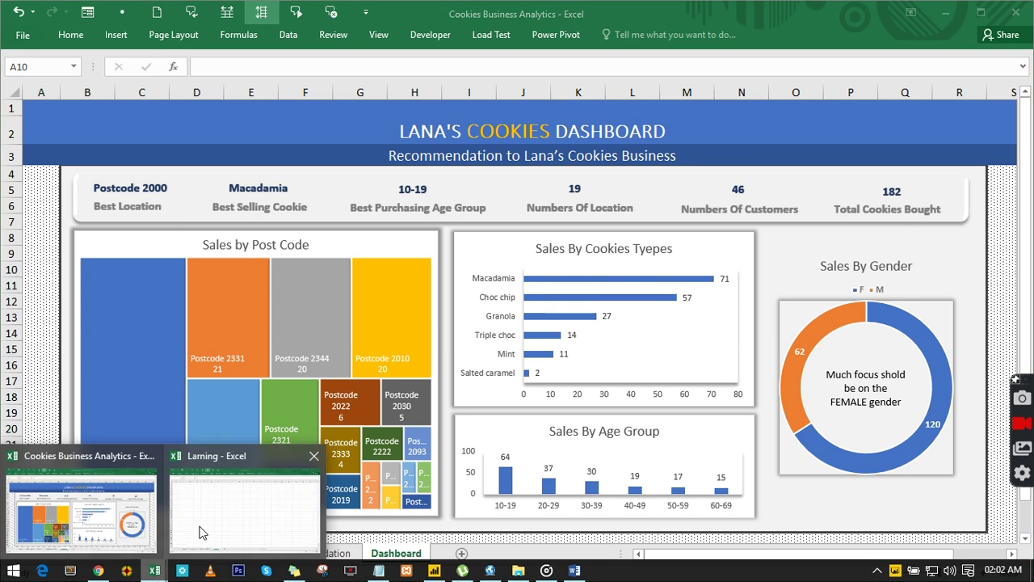
{"action": "left_click", "coordinate": [202, 529]}
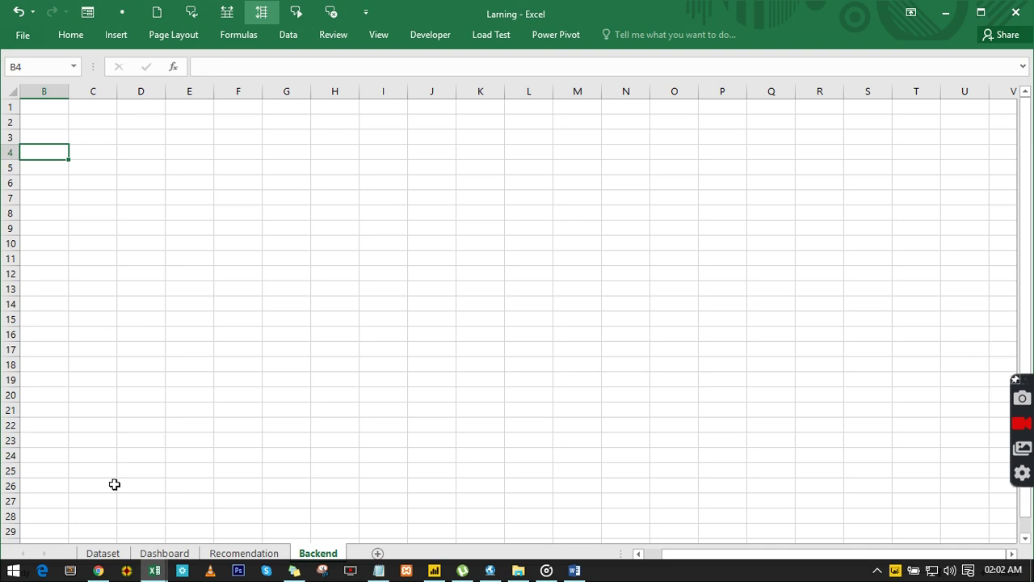
- Return to the task page in Chrome, highlight the first two demographics questions and glance at the Lana Cookies Solution document in Word
{"action": "left_click", "coordinate": [99, 570]}
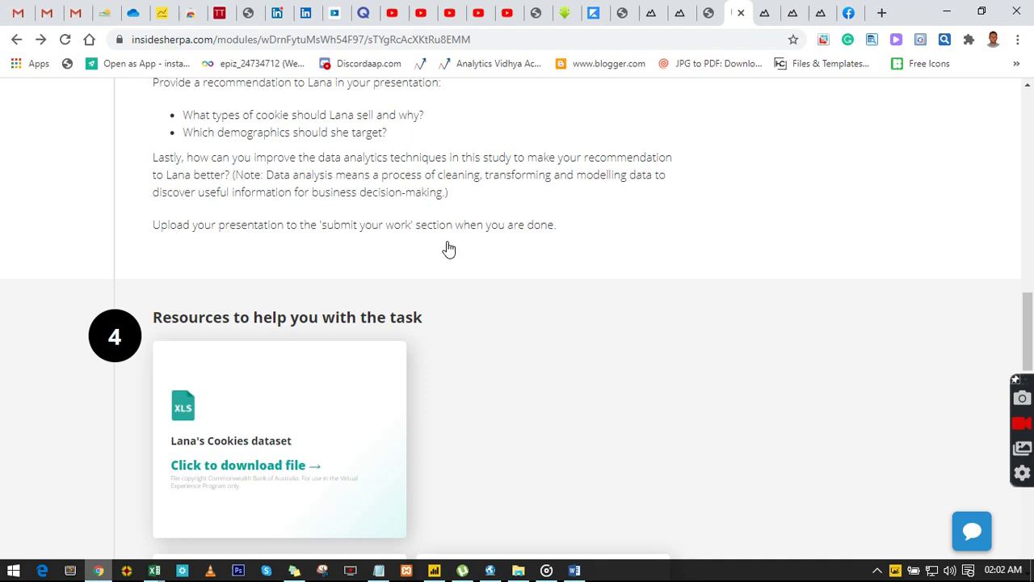
{"action": "scroll", "coordinate": [449, 249], "scroll_direction": "up", "scroll_amount": 3}
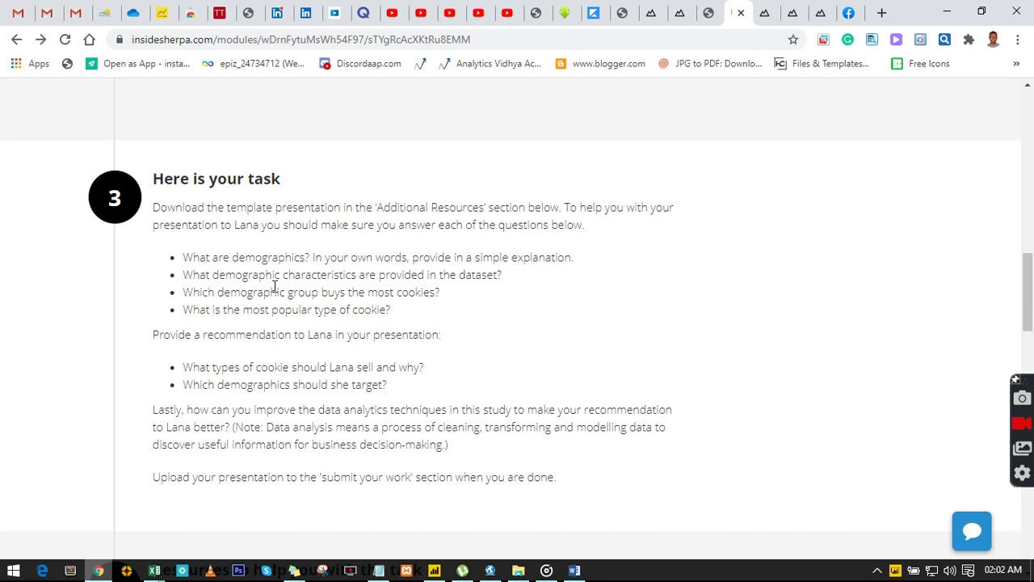
{"action": "left_click_drag", "start_coordinate": [184, 257], "coordinate": [503, 276]}
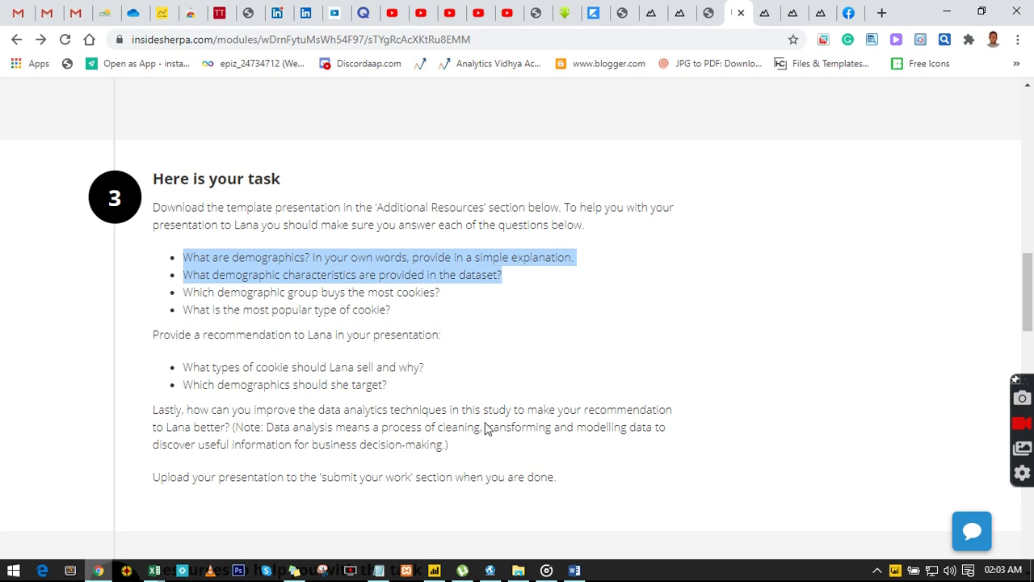
{"action": "left_click", "coordinate": [546, 570]}
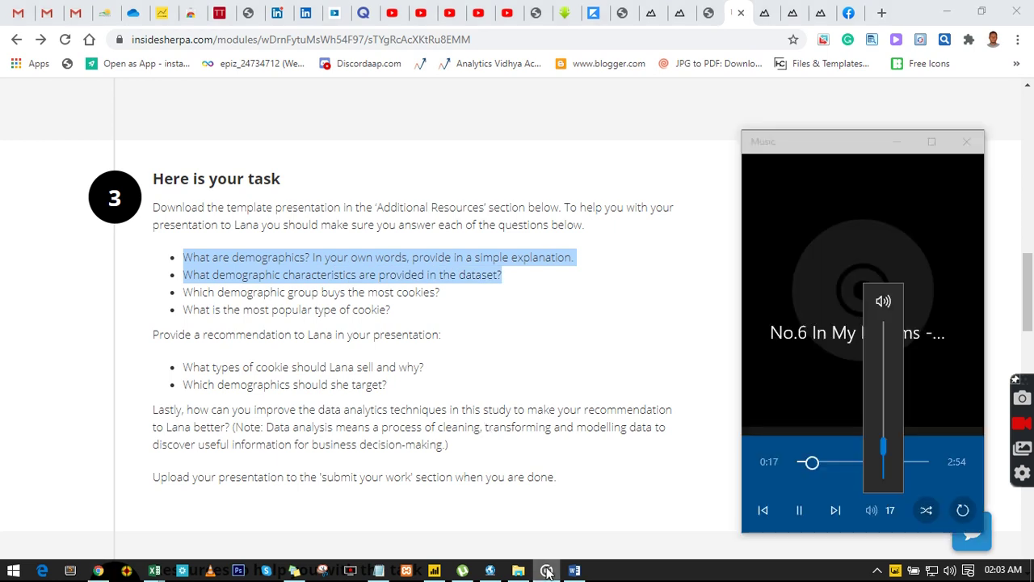
{"action": "left_click", "coordinate": [574, 570]}
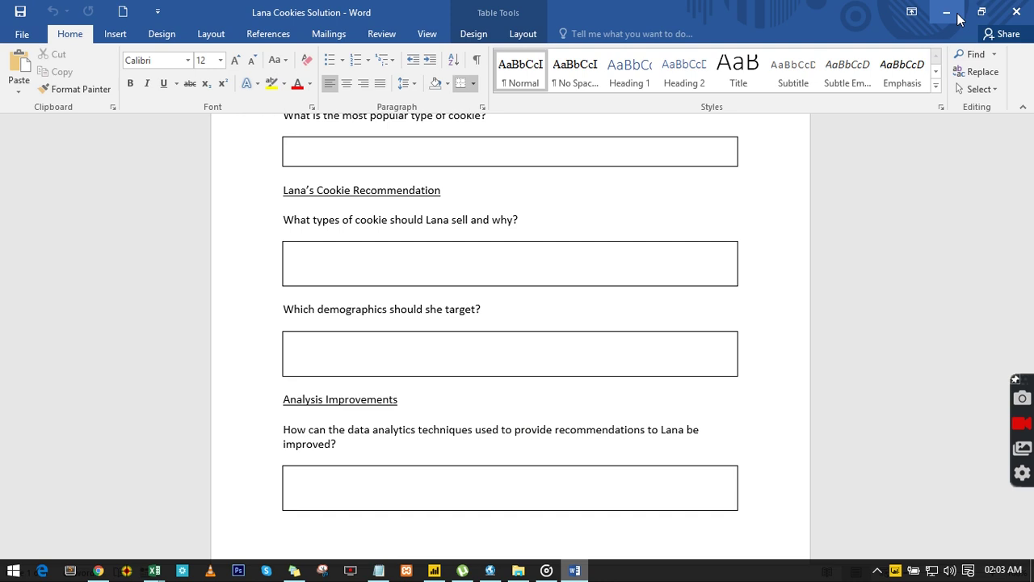
{"action": "key", "text": "alt+Tab"}
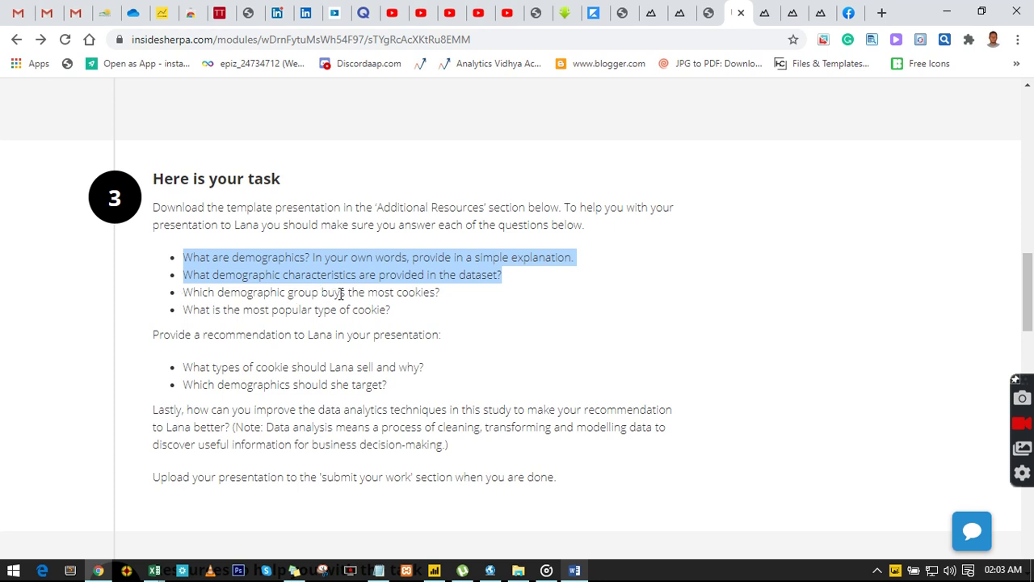
- Copy the question "Which demographic group buys the most cookies?" from the task page into cell D3 of the Larning workbook's Backend sheet
{"action": "left_click", "coordinate": [442, 297]}
{"action": "left_click_drag", "start_coordinate": [183, 309], "coordinate": [281, 305]}
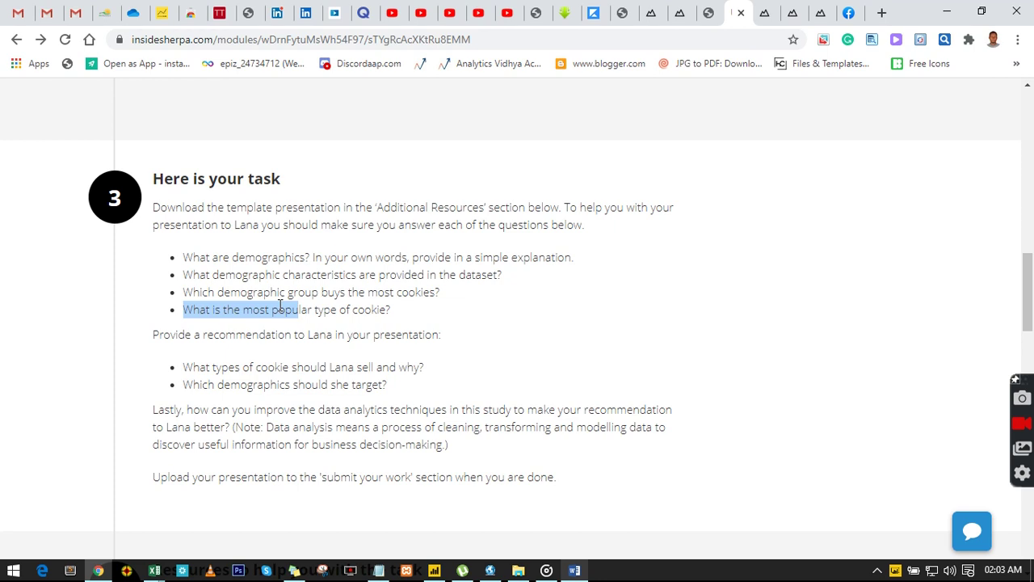
{"action": "left_click_drag", "start_coordinate": [440, 293], "coordinate": [185, 292]}
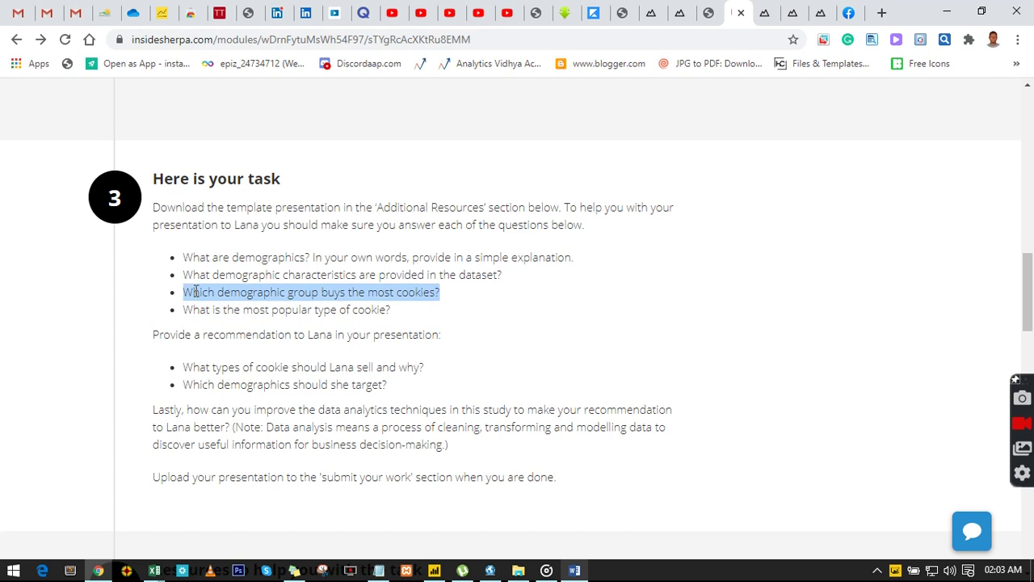
{"action": "right_click", "coordinate": [195, 290]}
{"action": "left_click", "coordinate": [228, 303]}
{"action": "mouse_move", "coordinate": [161, 571]}
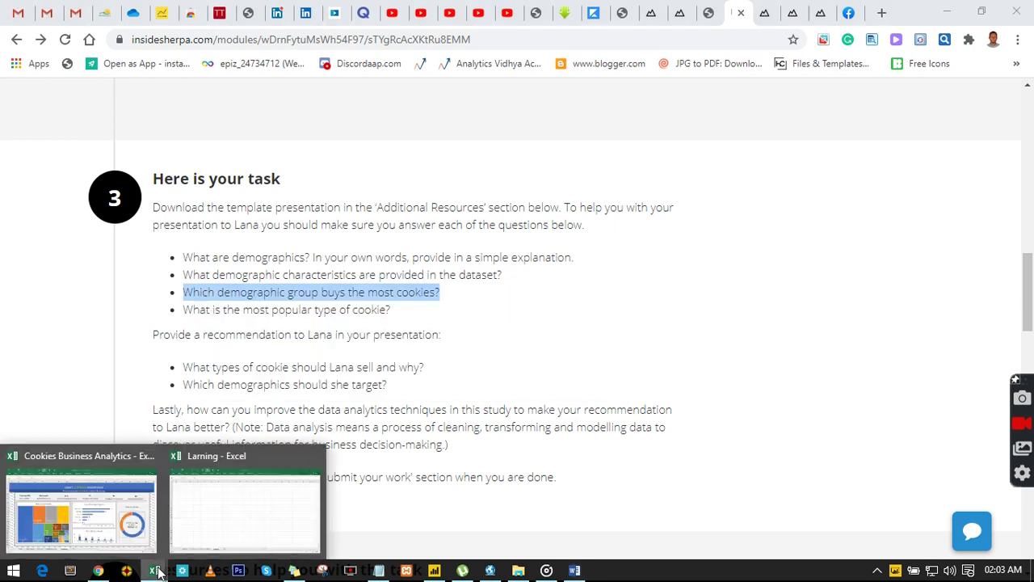
{"action": "left_click", "coordinate": [249, 513]}
{"action": "left_click", "coordinate": [146, 137]}
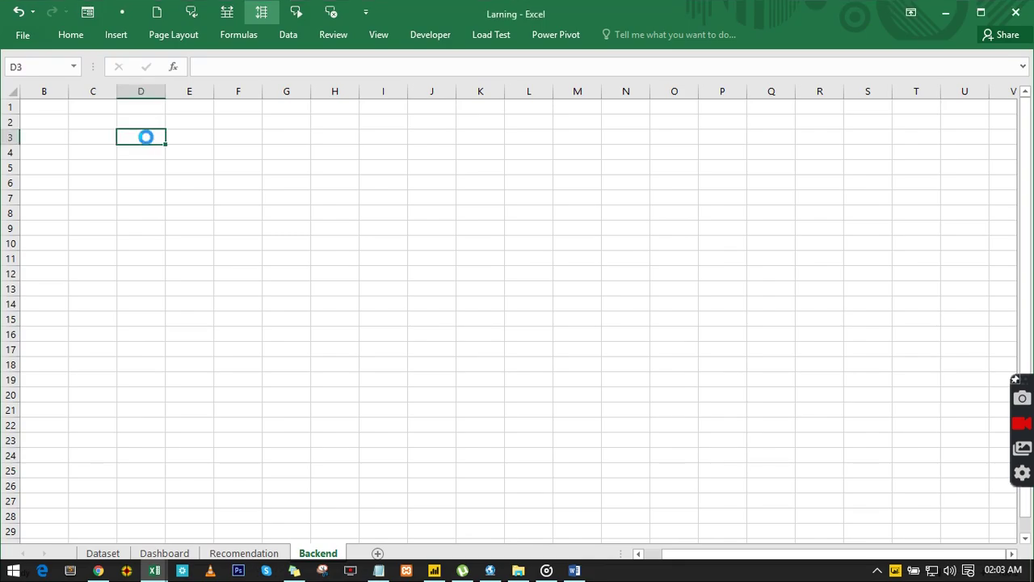
{"action": "key", "text": "ctrl+v"}
{"action": "left_click", "coordinate": [186, 196]}
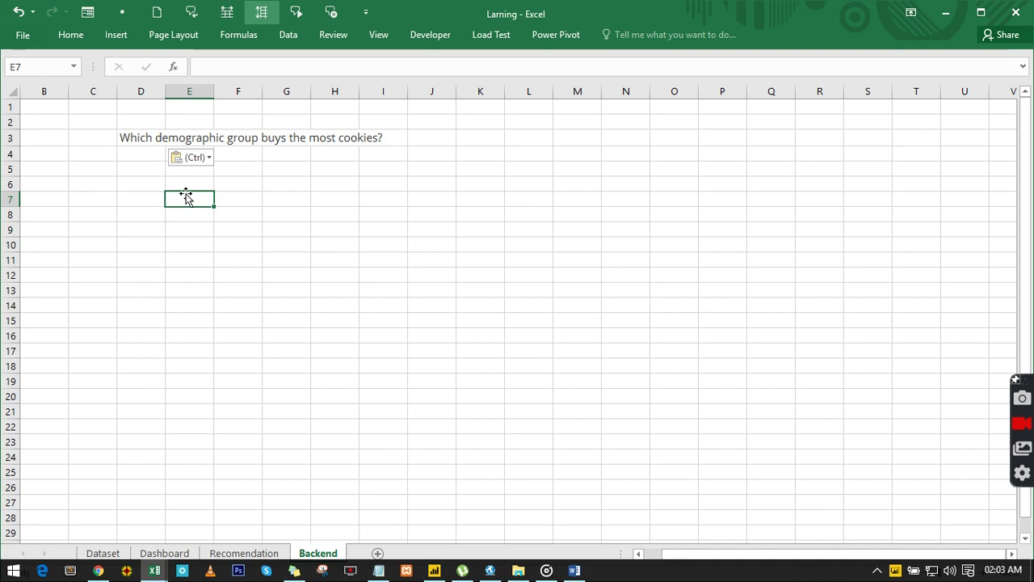
- Insert a PivotTable of Table1 at cell D5 of the Backend sheet, with Postcode as rows and Cookies bought each week as values
{"action": "left_click", "coordinate": [104, 552]}
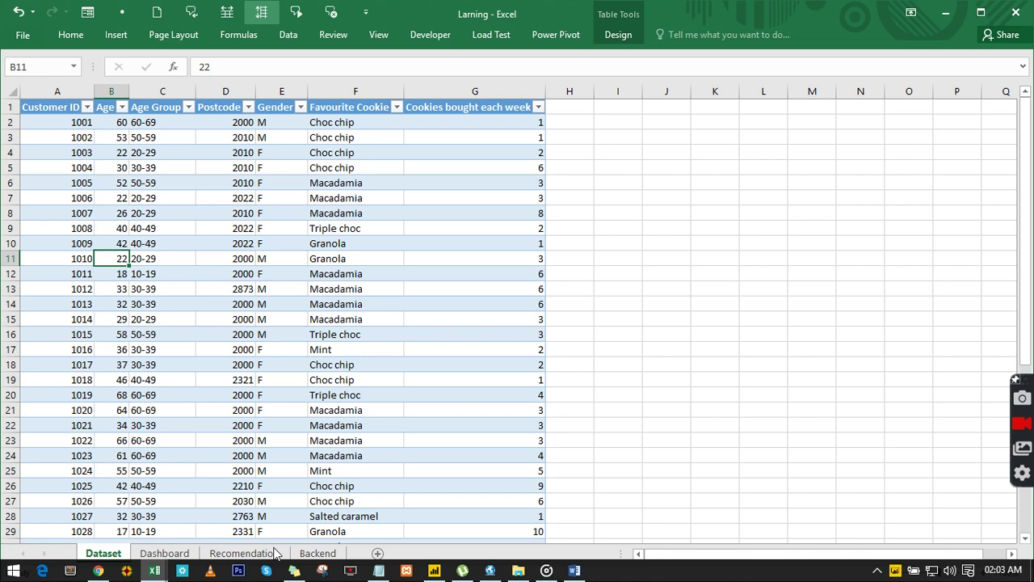
{"action": "left_click", "coordinate": [317, 553]}
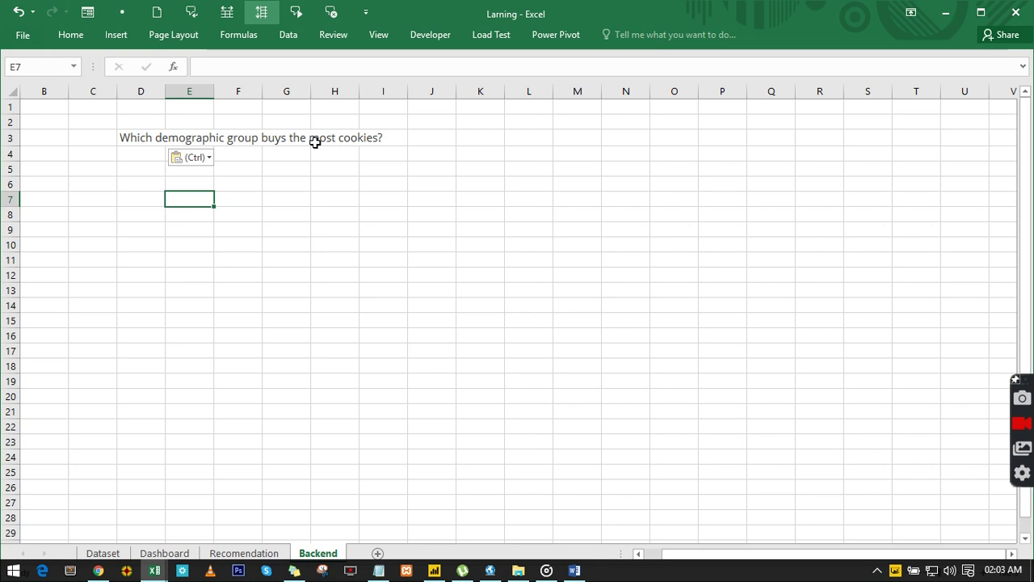
{"action": "left_click", "coordinate": [113, 553]}
{"action": "left_click", "coordinate": [250, 184]}
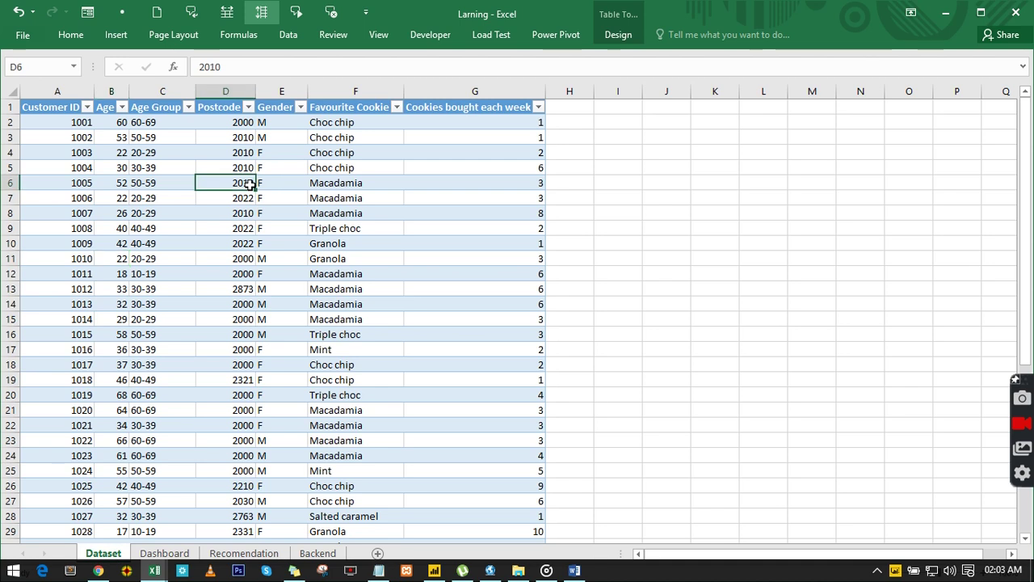
{"action": "left_click", "coordinate": [114, 34]}
{"action": "left_click", "coordinate": [24, 69]}
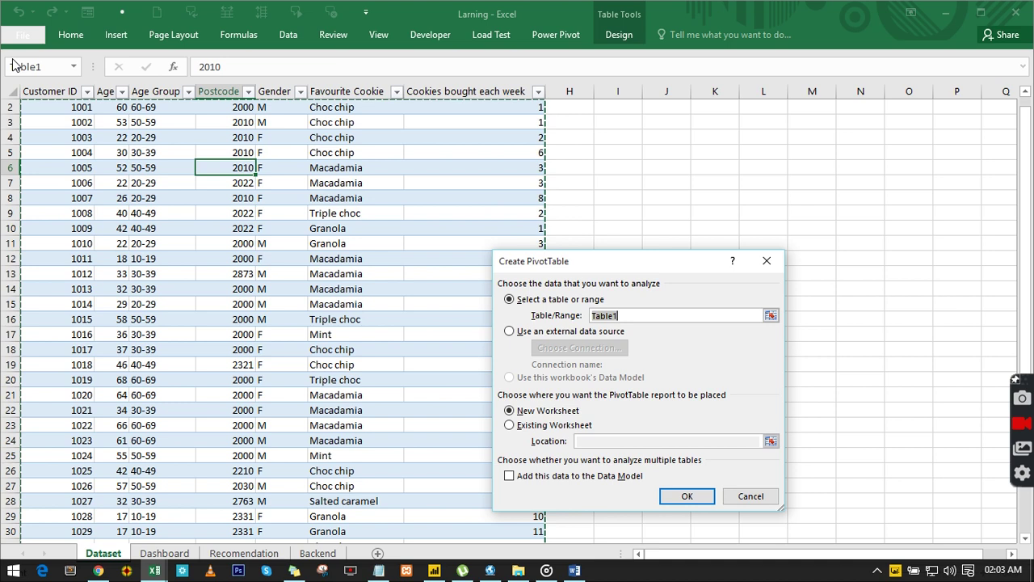
{"action": "left_click", "coordinate": [531, 430]}
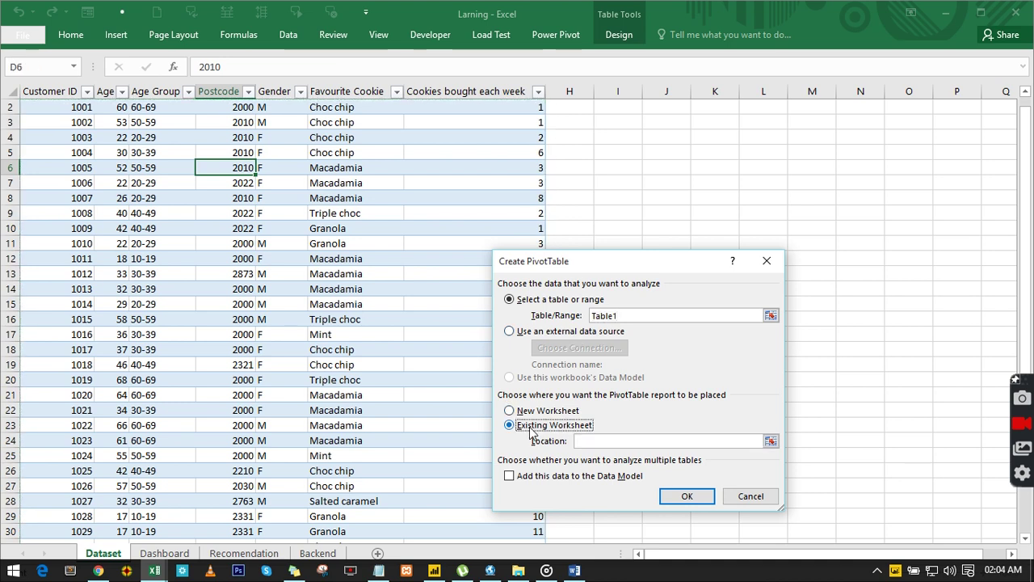
{"action": "left_click", "coordinate": [321, 554]}
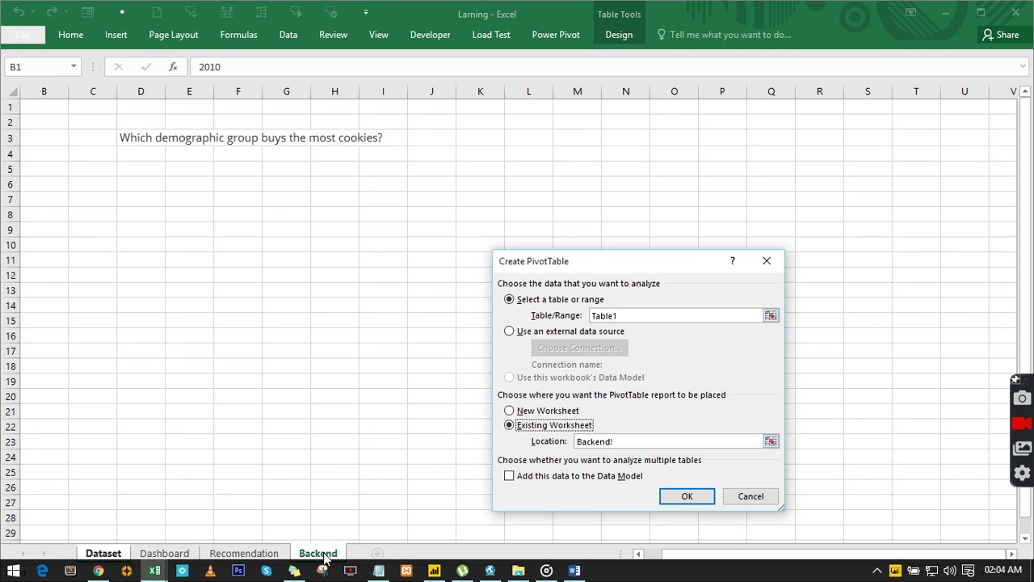
{"action": "left_click", "coordinate": [130, 177]}
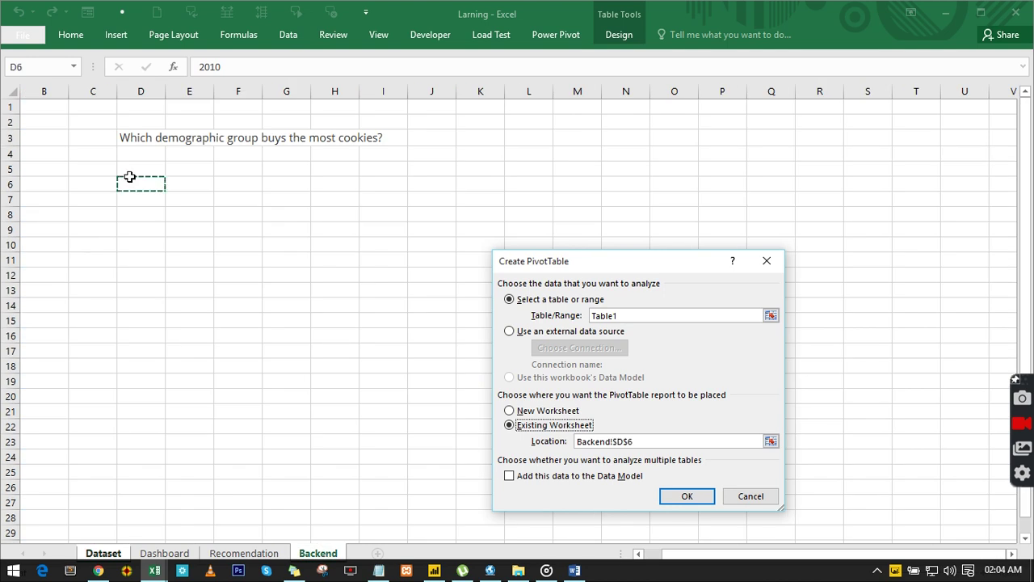
{"action": "left_click", "coordinate": [134, 166]}
{"action": "left_click", "coordinate": [699, 495]}
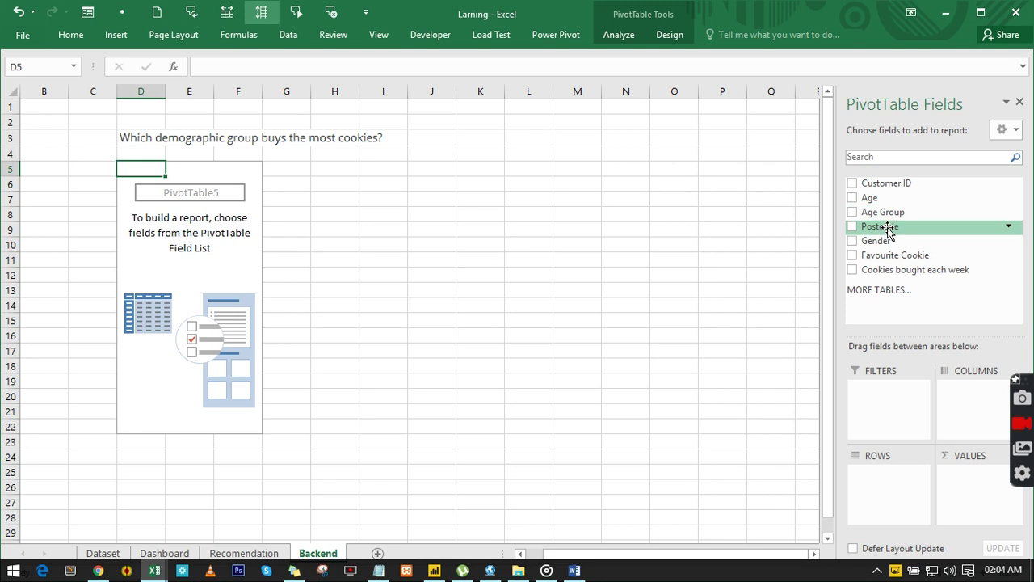
{"action": "left_click_drag", "start_coordinate": [887, 228], "coordinate": [902, 490]}
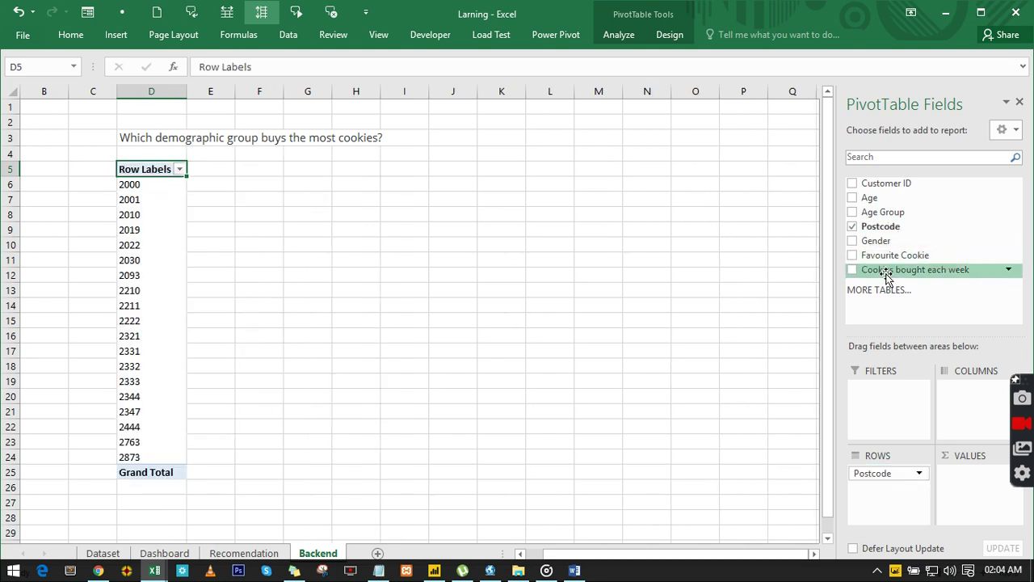
{"action": "left_click_drag", "start_coordinate": [886, 275], "coordinate": [964, 490]}
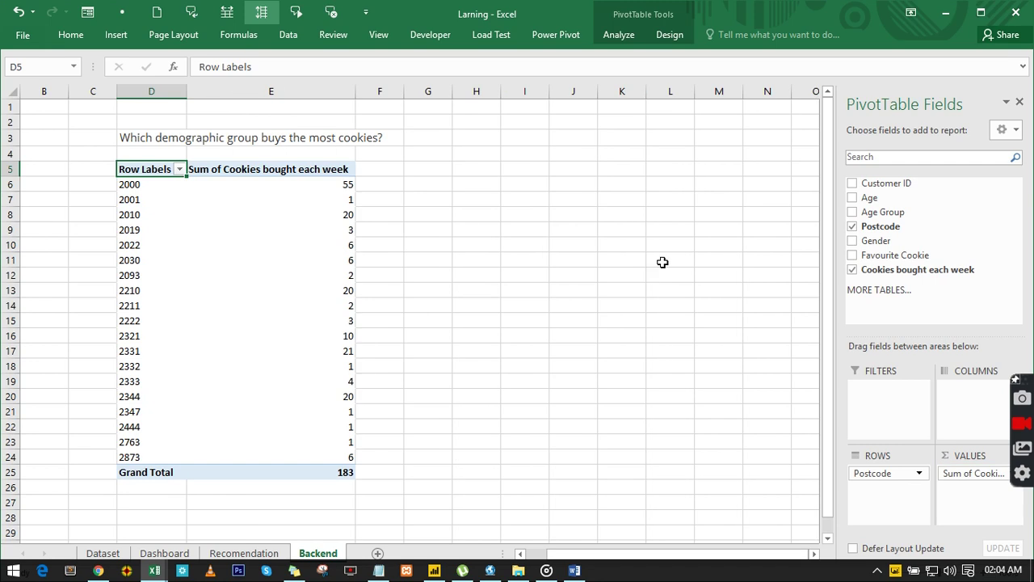
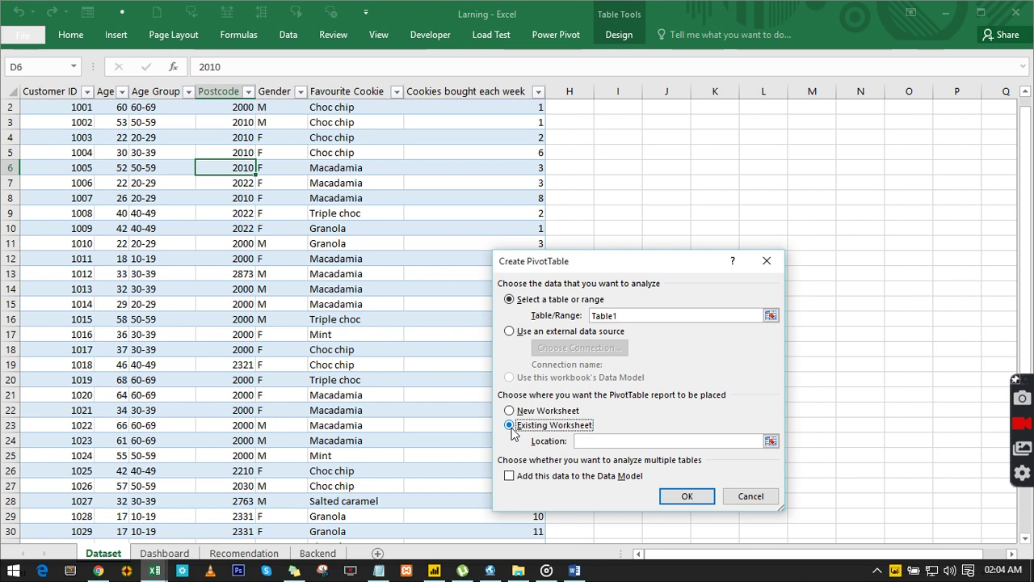
- Insert a second PivotTable of Table1 on the existing Backend sheet at cell I5
{"action": "left_click", "coordinate": [318, 553]}
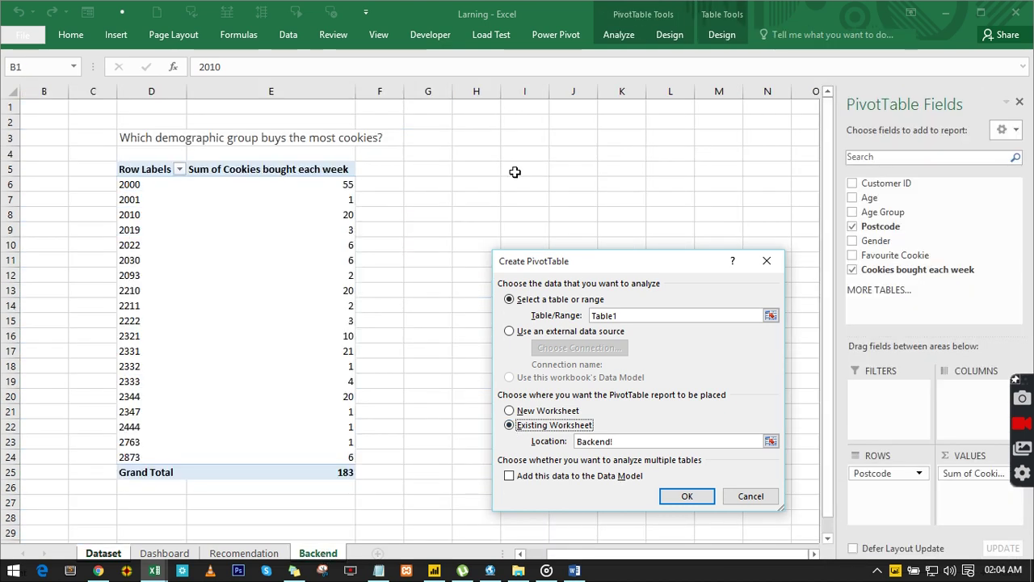
{"action": "left_click", "coordinate": [516, 171]}
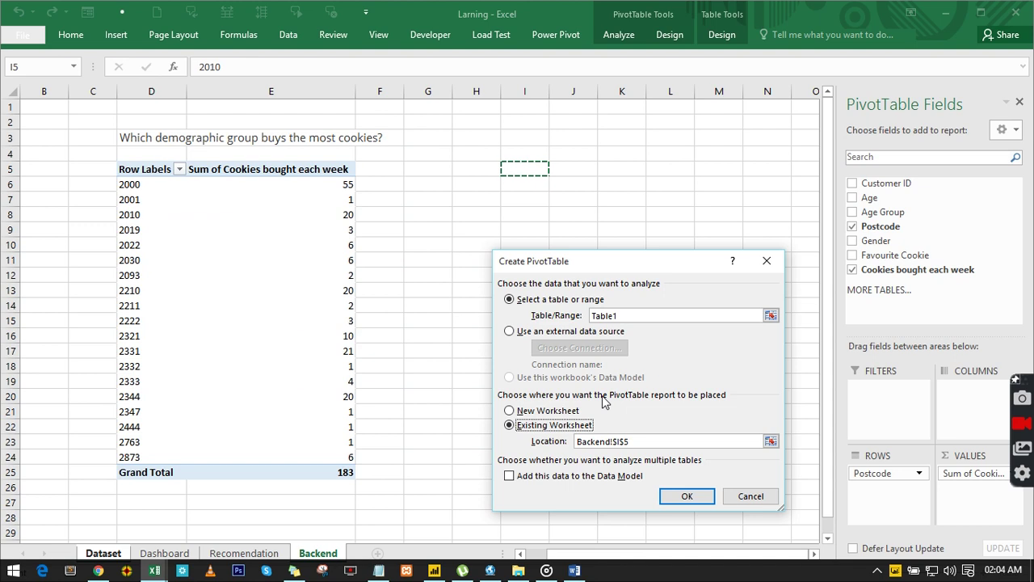
{"action": "left_click", "coordinate": [677, 496]}
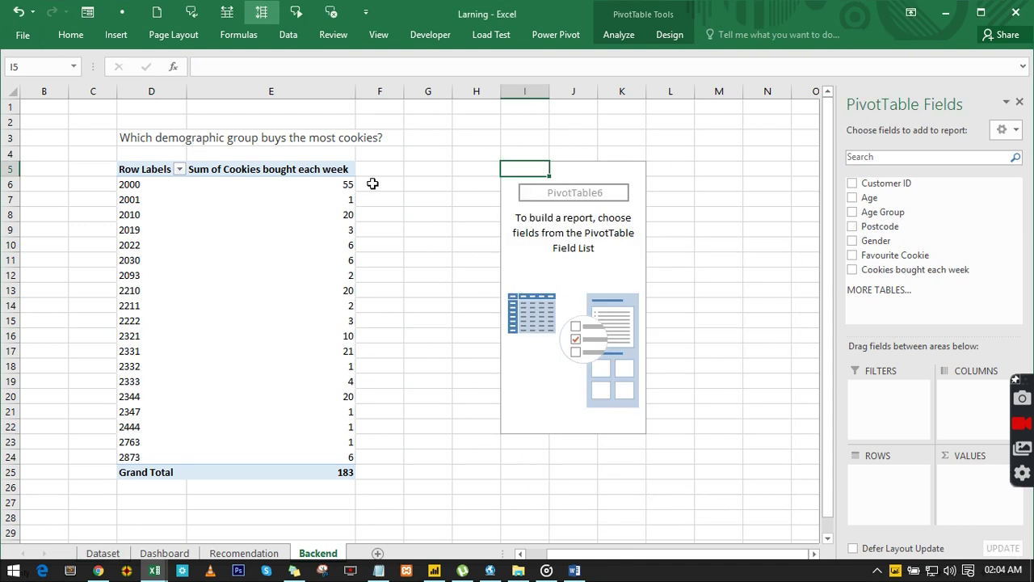
- Enter the heading "Gender Demographic" in cell I3 of the Backend sheet
{"action": "left_click", "coordinate": [519, 139]}
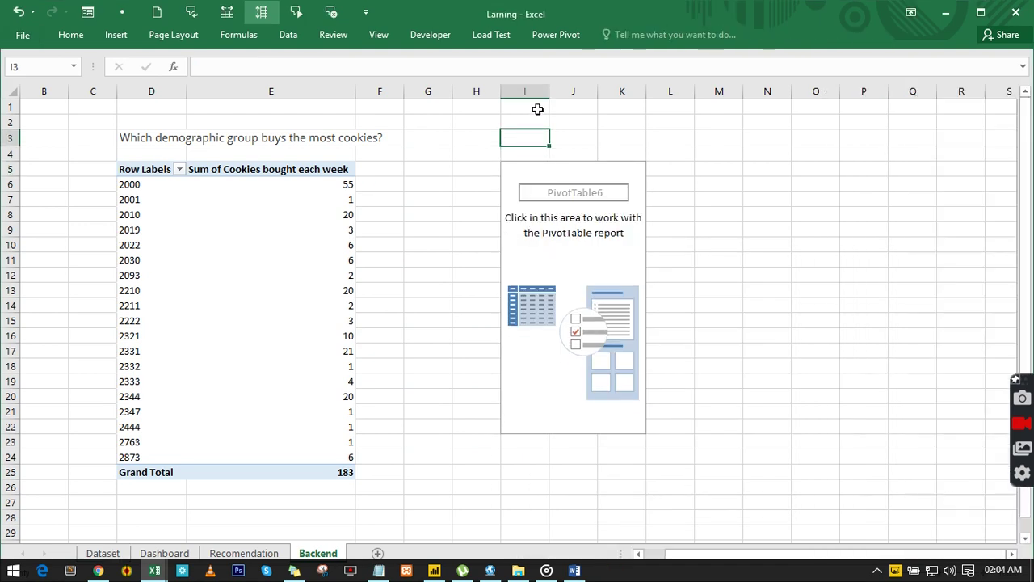
{"action": "type", "text": "Gende"}
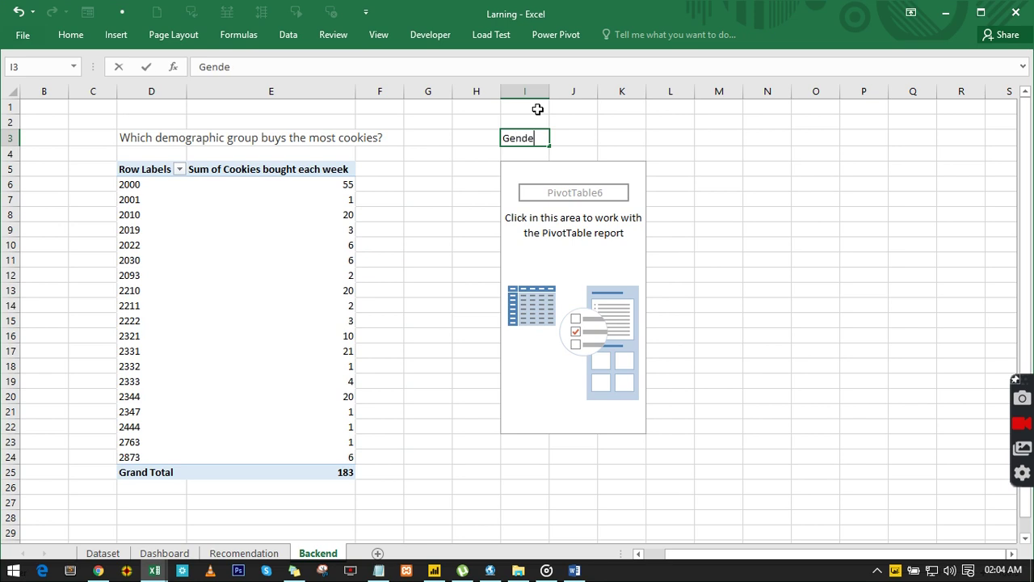
{"action": "type", "text": "r Demographic"}
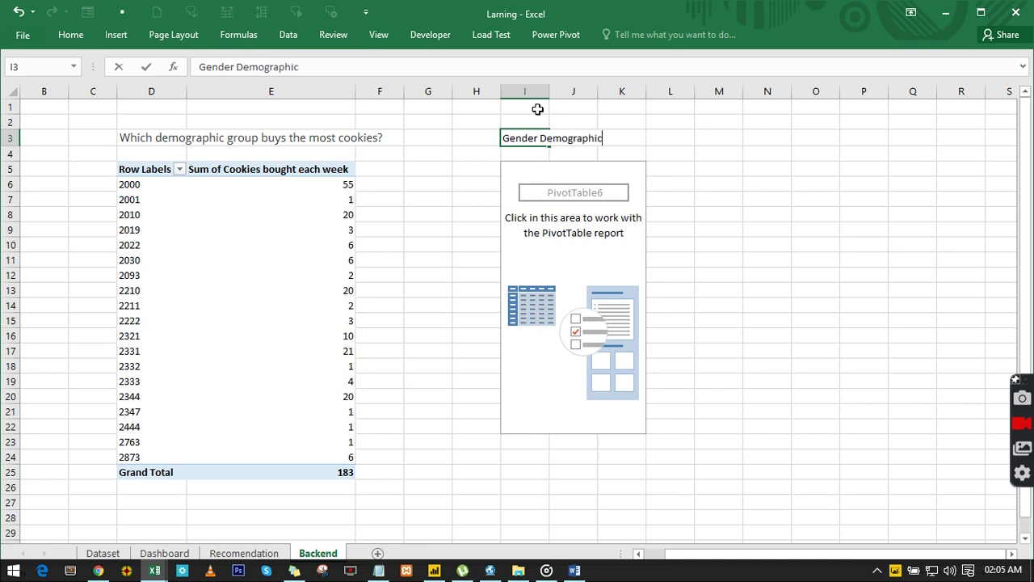
{"action": "key", "text": "Return"}
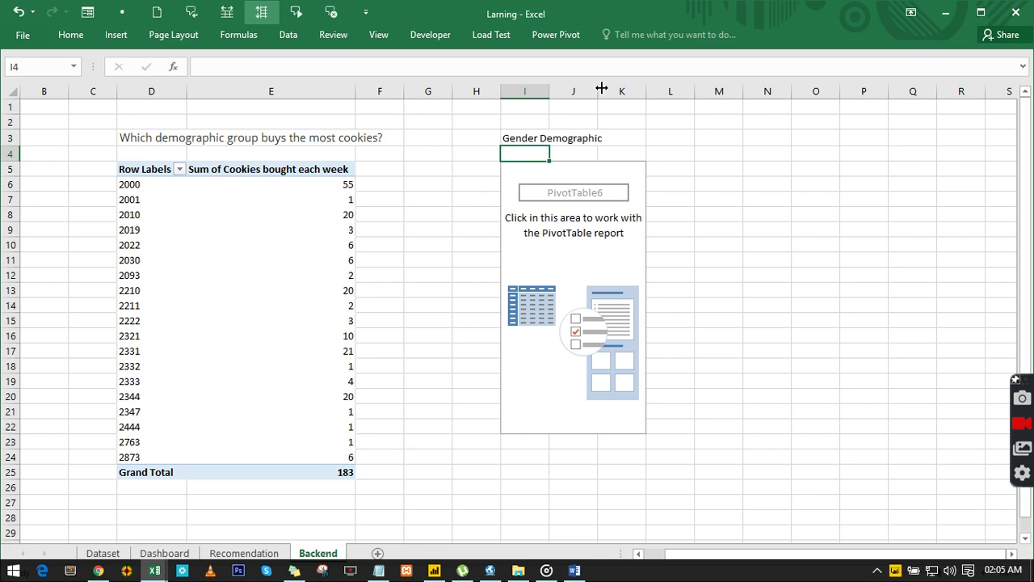
- Set up the empty PivotTable below the heading with Gender as rows and Cookies bought each week as values
{"action": "left_click", "coordinate": [588, 198]}
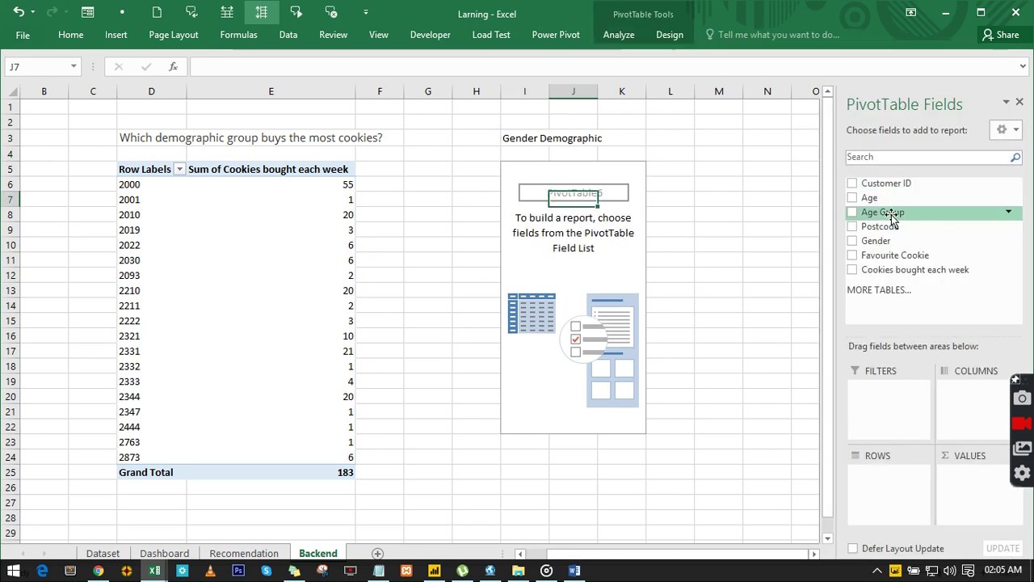
{"action": "left_click_drag", "start_coordinate": [874, 242], "coordinate": [898, 478]}
{"action": "left_click_drag", "start_coordinate": [862, 267], "coordinate": [976, 486]}
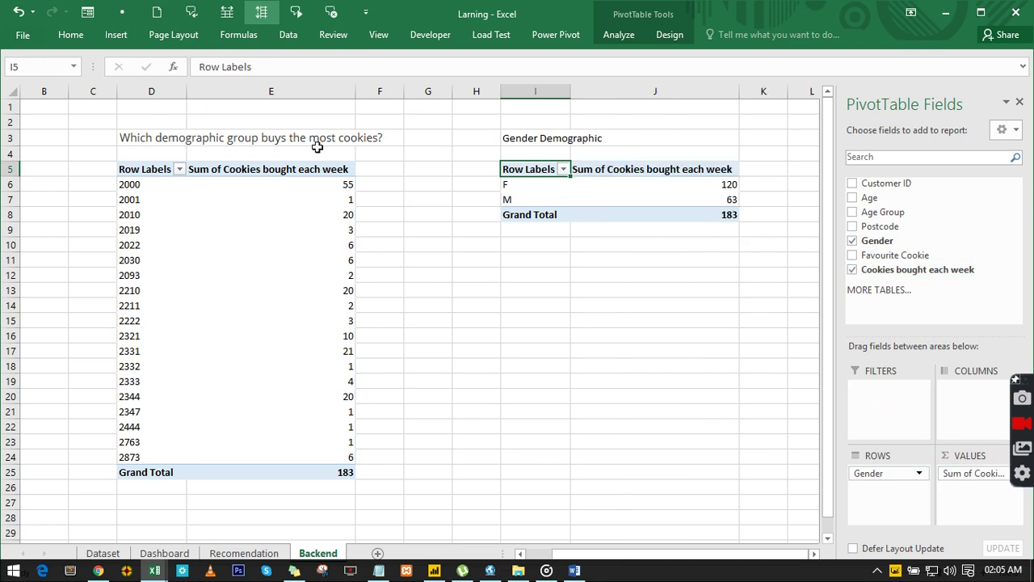
- Enter the answer "Postcode 2000" in cell G3 and check the 2000 row of the postcode PivotTable
{"action": "left_click", "coordinate": [421, 138]}
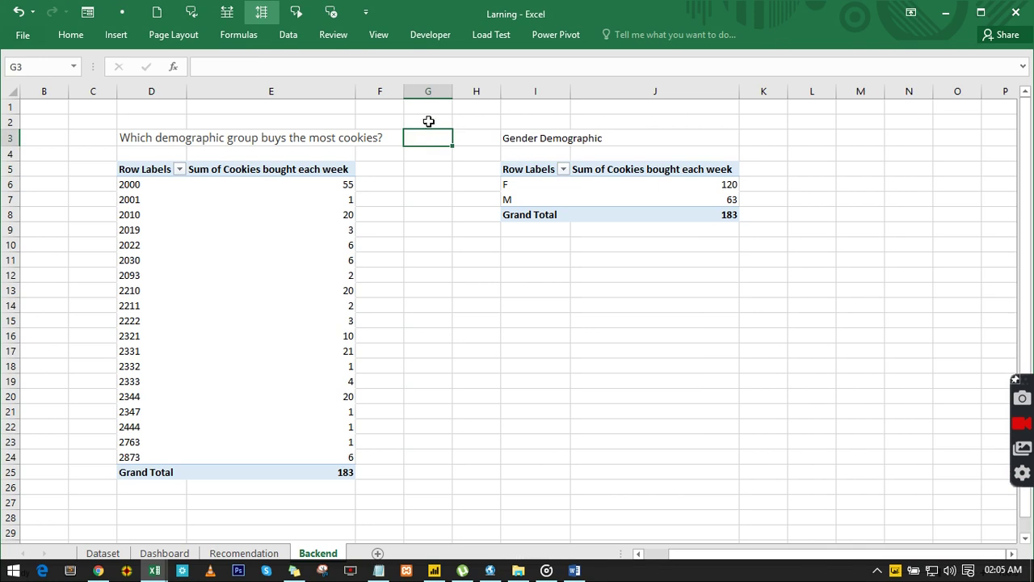
{"action": "type", "text": "Postco"}
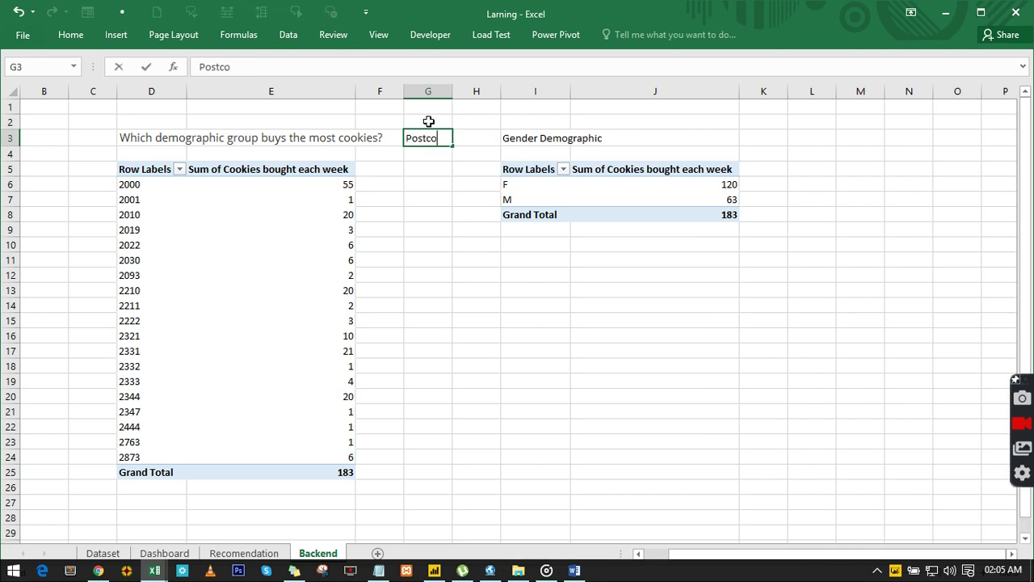
{"action": "type", "text": "de 2000"}
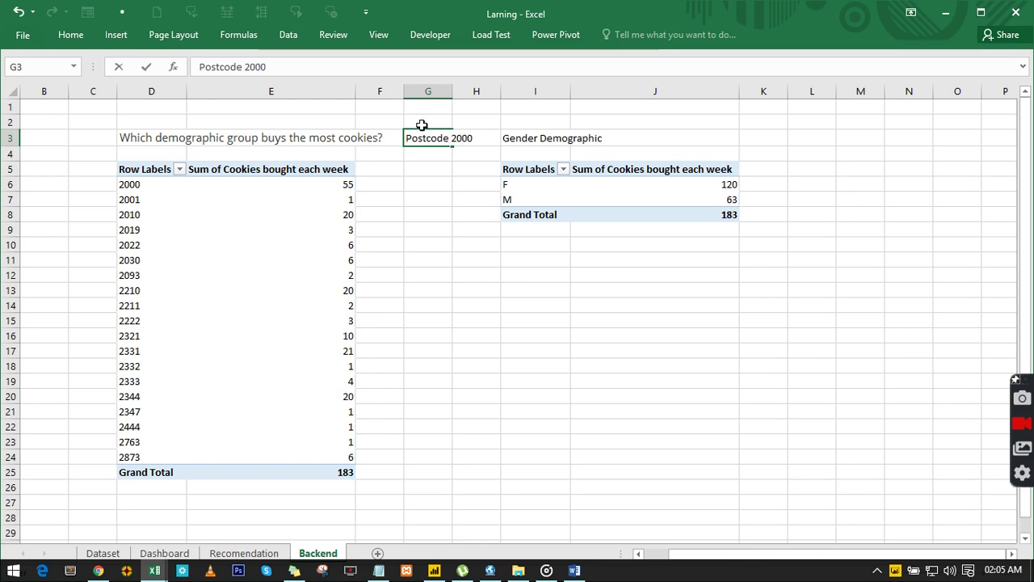
{"action": "left_click", "coordinate": [132, 185]}
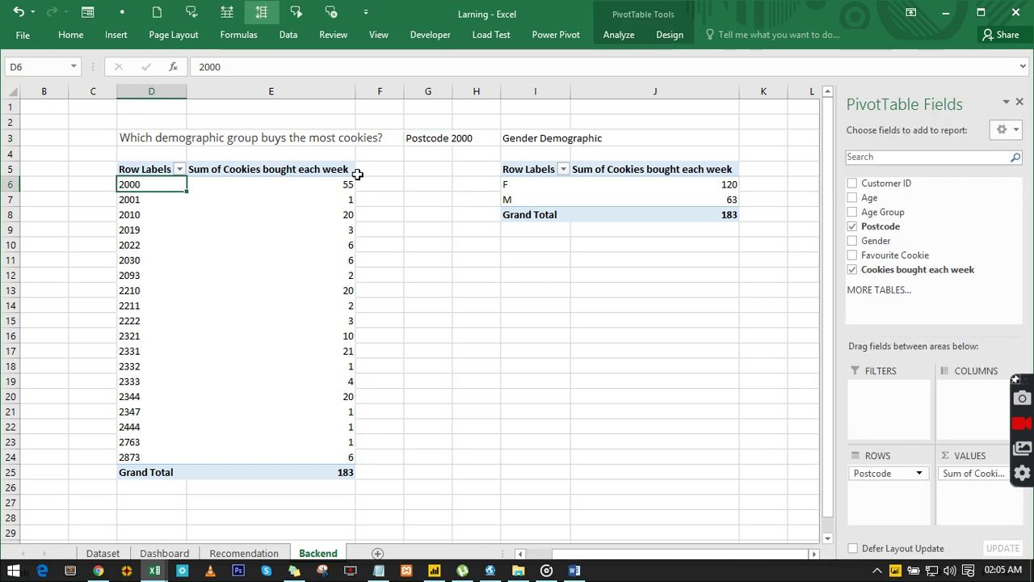
{"action": "left_click", "coordinate": [344, 186]}
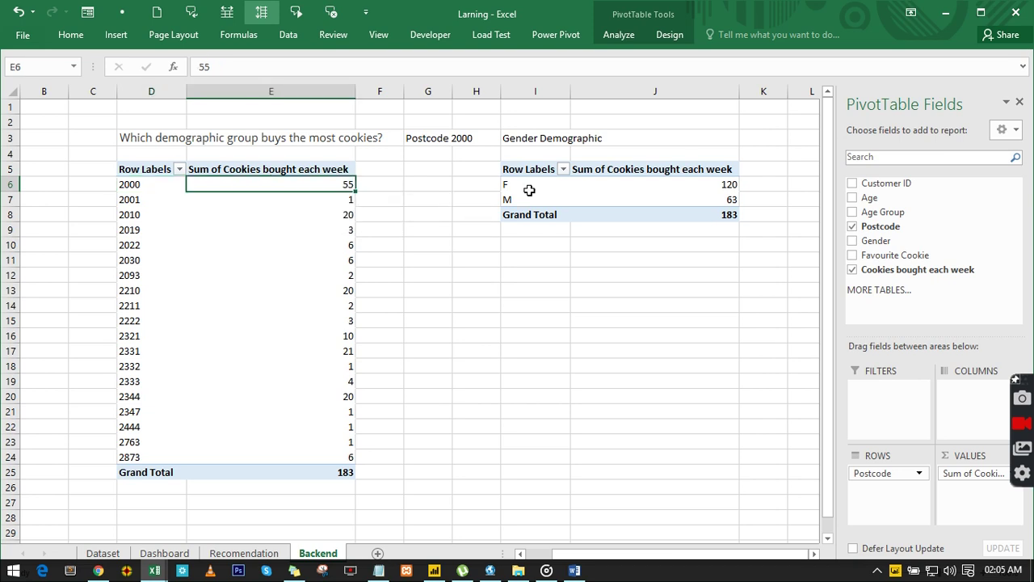
{"action": "left_click", "coordinate": [627, 138]}
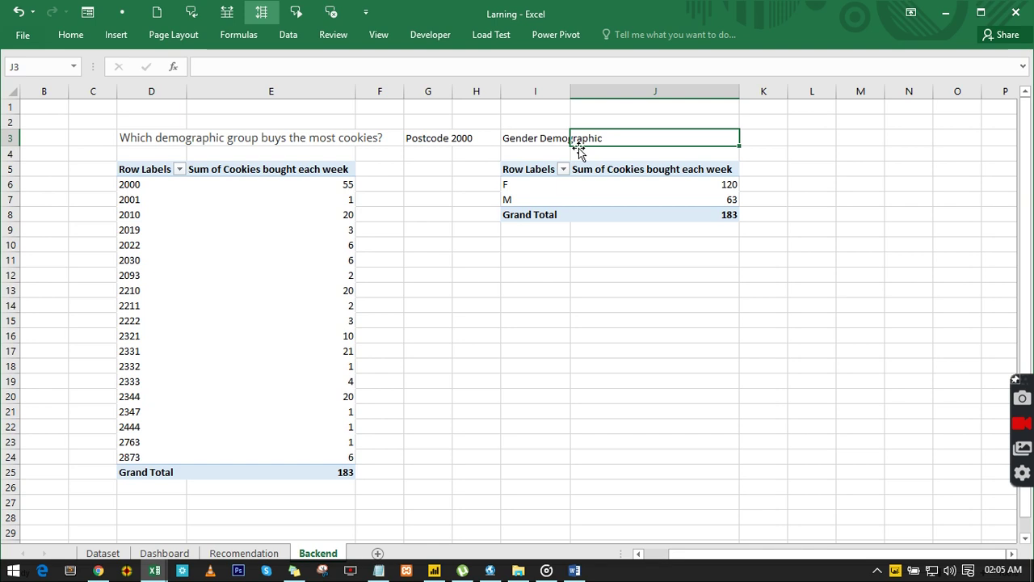
{"action": "type", "text": "Fam"}
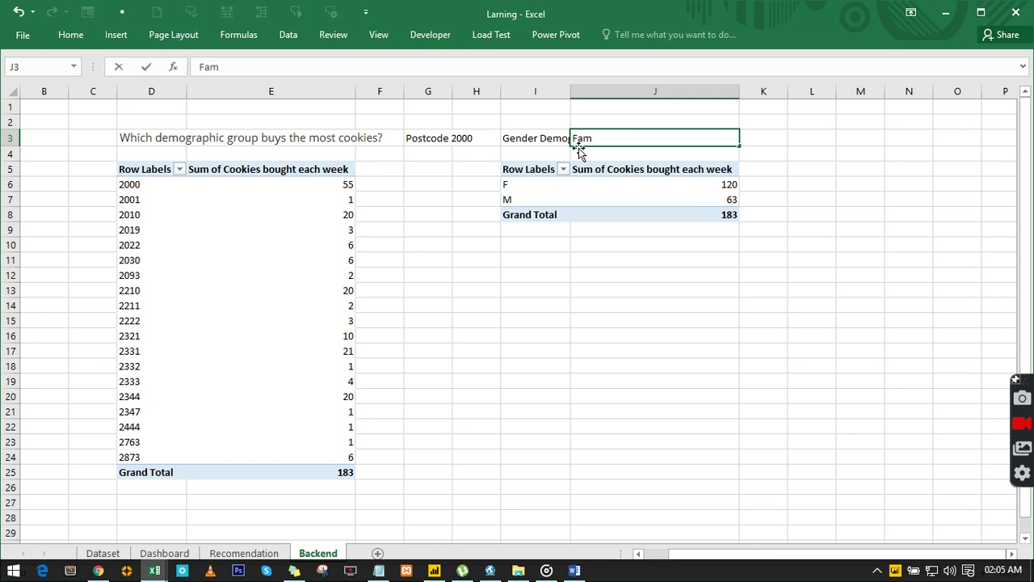
{"action": "key", "text": "BackSpace"}
{"action": "key", "text": "BackSpace"}
{"action": "key", "text": "BackSpace"}
{"action": "type", "text": "Female"}
{"action": "key", "text": "Return"}
{"action": "left_click", "coordinate": [579, 136]}
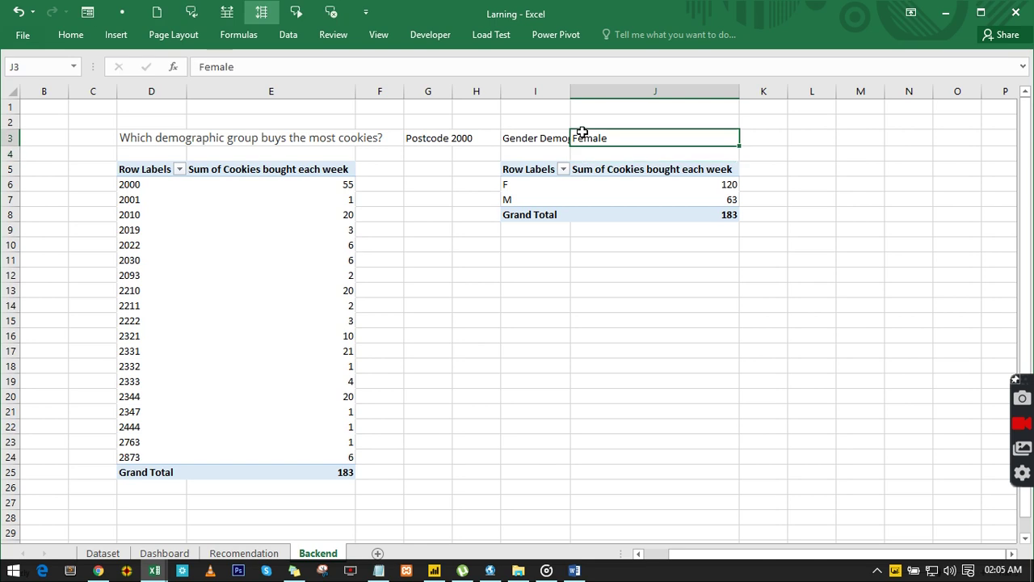
{"action": "key", "text": "Delete"}
- Enter the answer "Female" in cell K3 for the gender PivotTable
{"action": "left_click", "coordinate": [778, 139]}
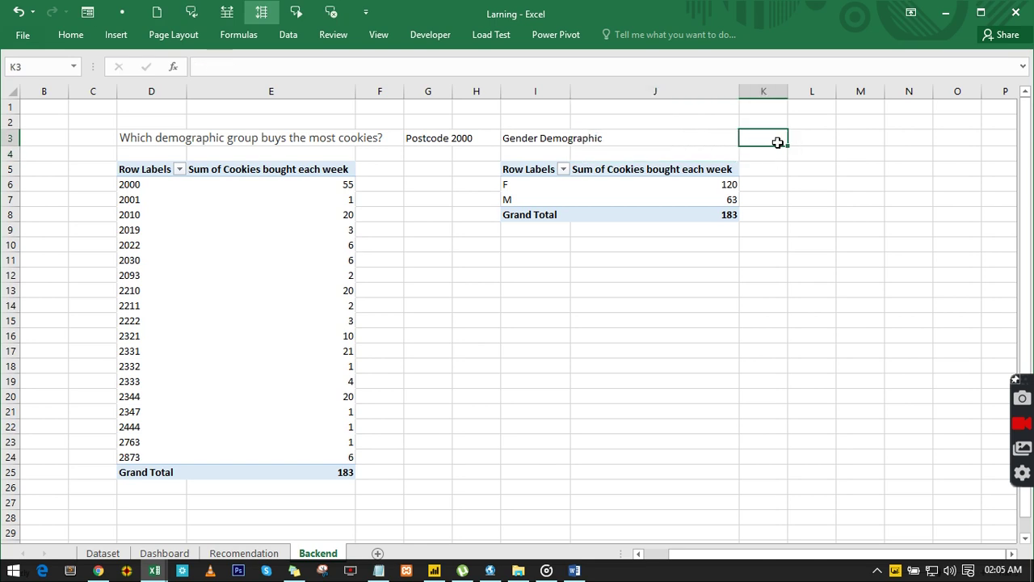
{"action": "type", "text": "Female"}
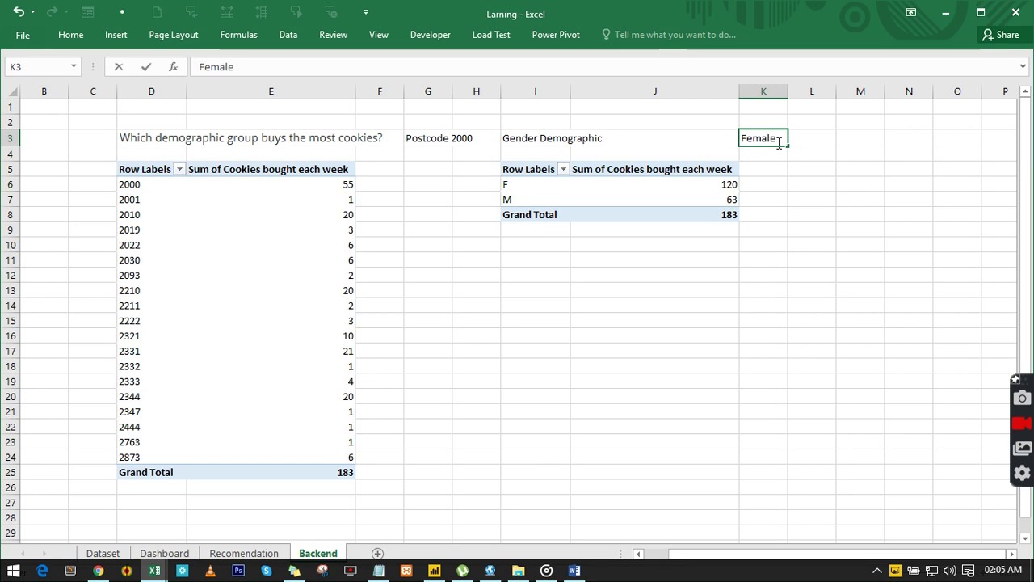
{"action": "key", "text": "Return"}
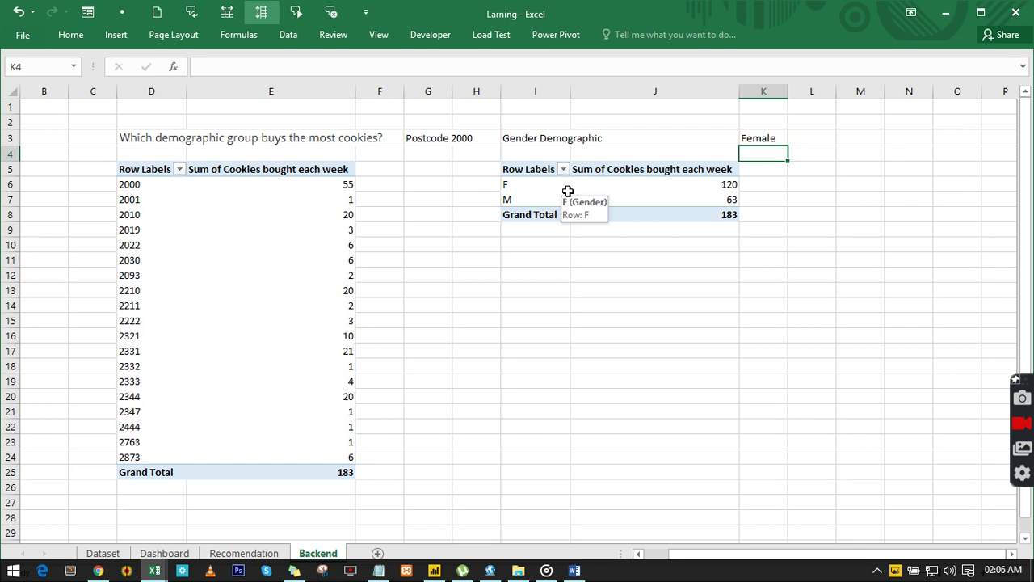
- Copy the question "What is the most popular type of cookie?" from the task page in Chrome and return to the Backend sheet in Excel
{"action": "left_click", "coordinate": [98, 570]}
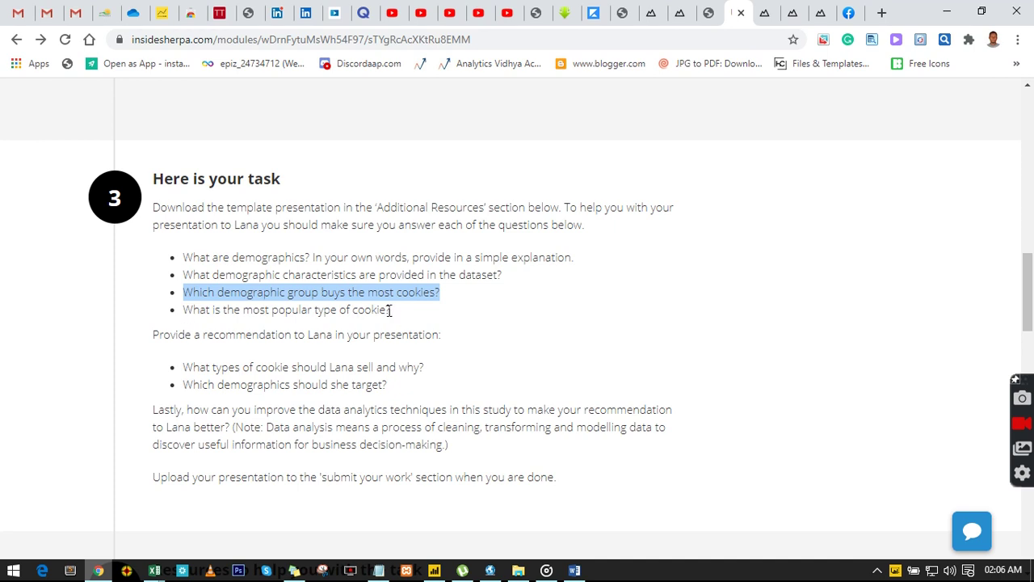
{"action": "mouse_move", "coordinate": [389, 310]}
{"action": "left_mouse_down"}
{"action": "mouse_move", "coordinate": [185, 313]}
{"action": "mouse_move", "coordinate": [403, 321]}
{"action": "left_mouse_up"}
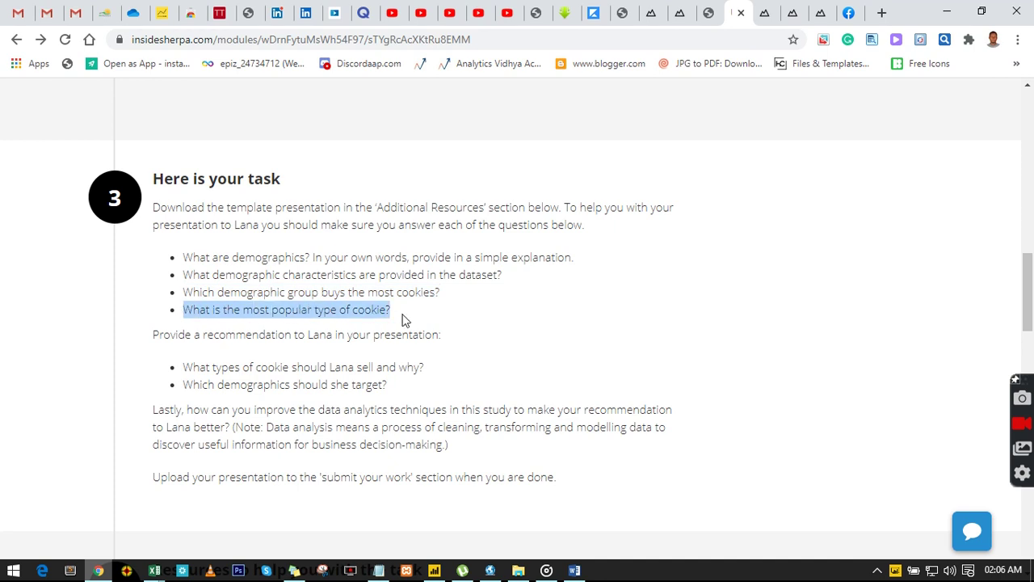
{"action": "right_click", "coordinate": [374, 310]}
{"action": "left_click", "coordinate": [403, 327]}
{"action": "left_click", "coordinate": [98, 570]}
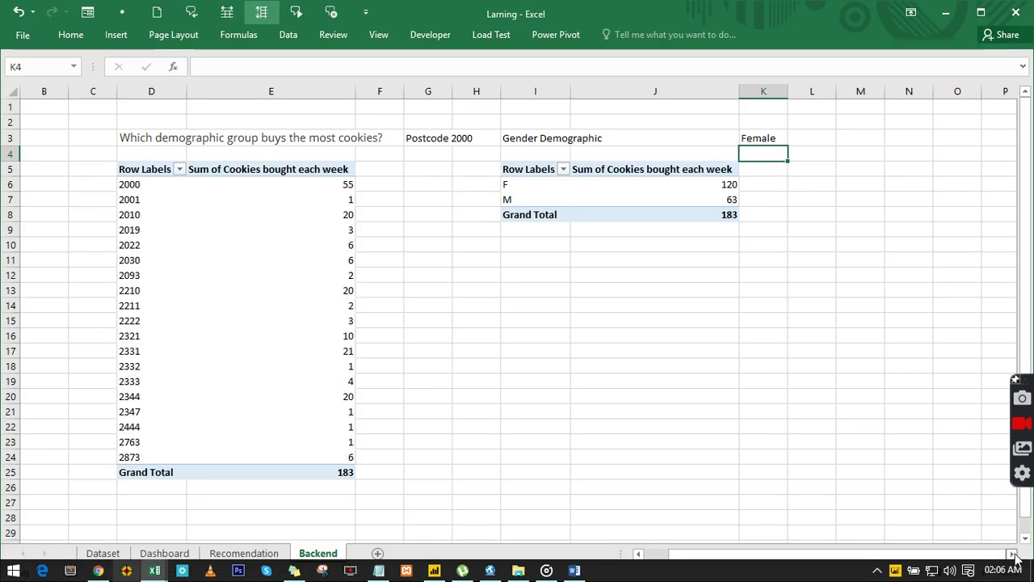
{"action": "scroll", "coordinate": [725, 187], "scroll_direction": "right", "scroll_amount": 4}
{"action": "left_click", "coordinate": [576, 153]}
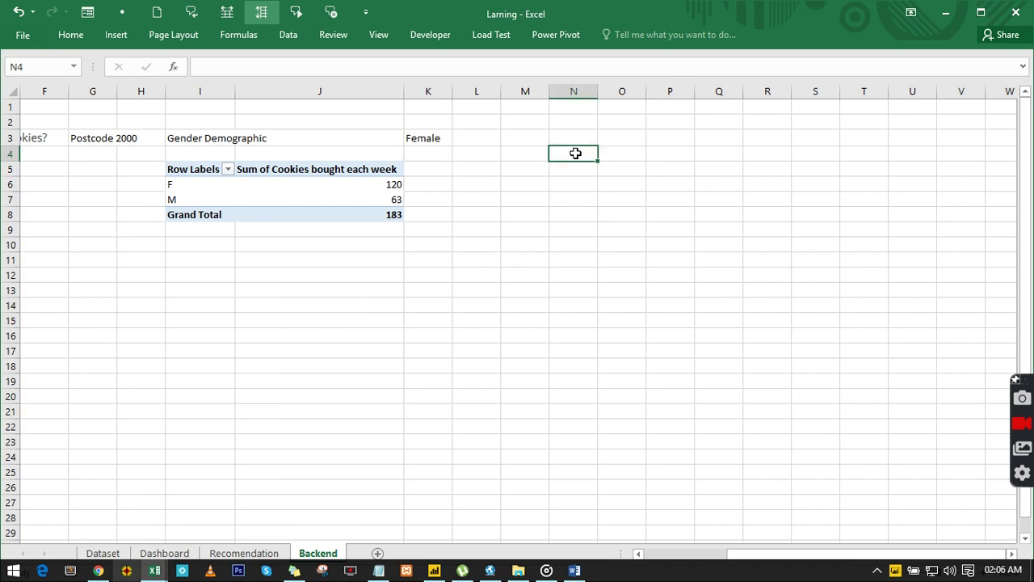
{"action": "key", "text": "ctrl+v"}
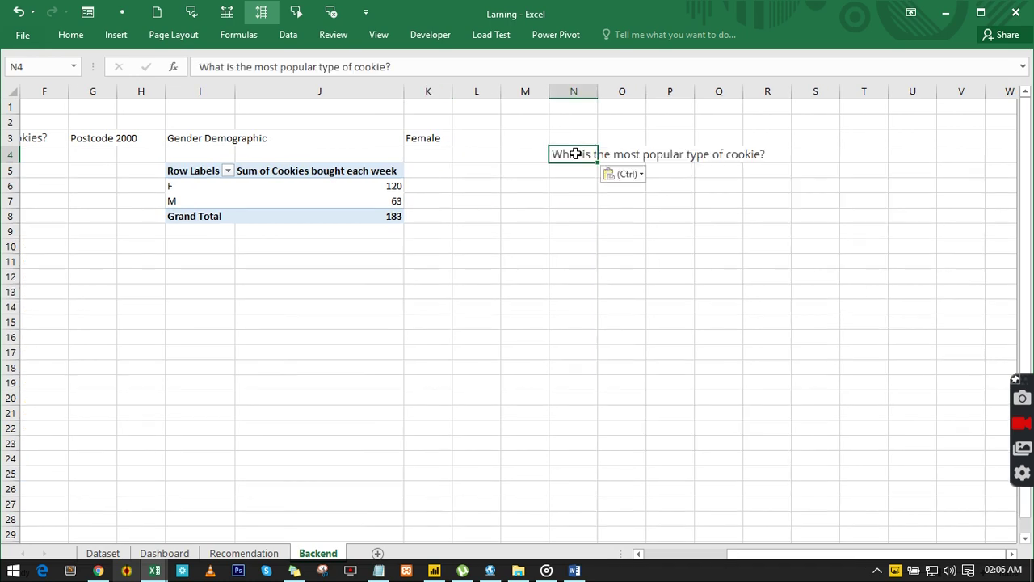
{"action": "key", "text": "ctrl+z"}
- Paste the copied cookie question into cell N3 of the Backend sheet
{"action": "left_click", "coordinate": [580, 134]}
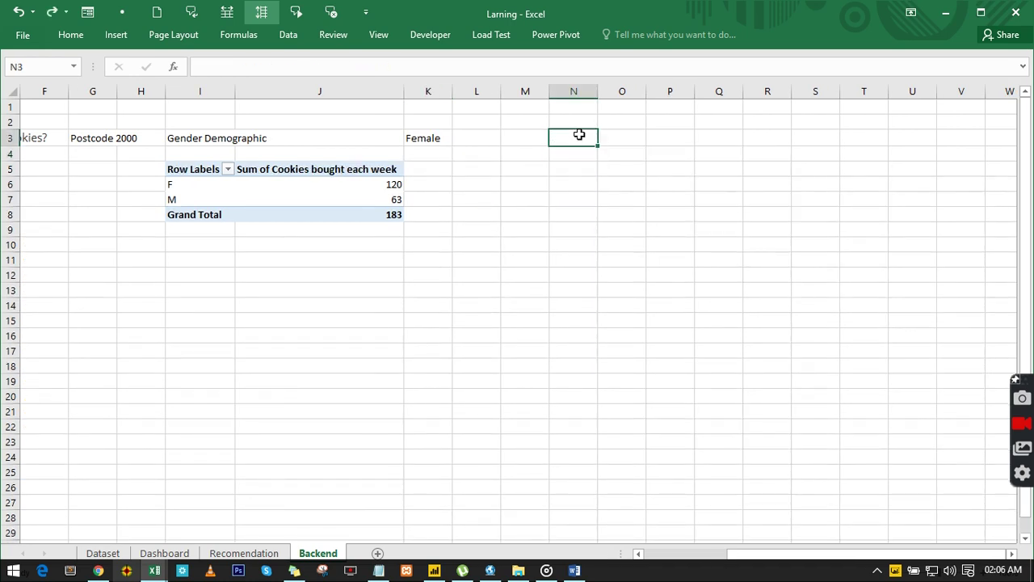
{"action": "key", "text": "ctrl+v"}
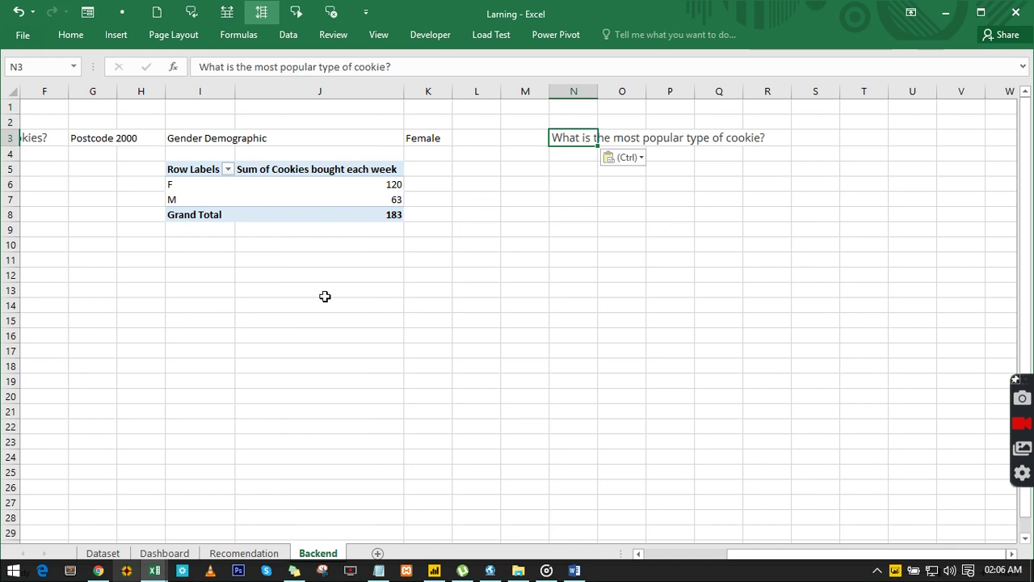
- Insert a PivotTable of Table1 from the Dataset sheet on the existing Backend sheet at cell N5
{"action": "left_click", "coordinate": [104, 553]}
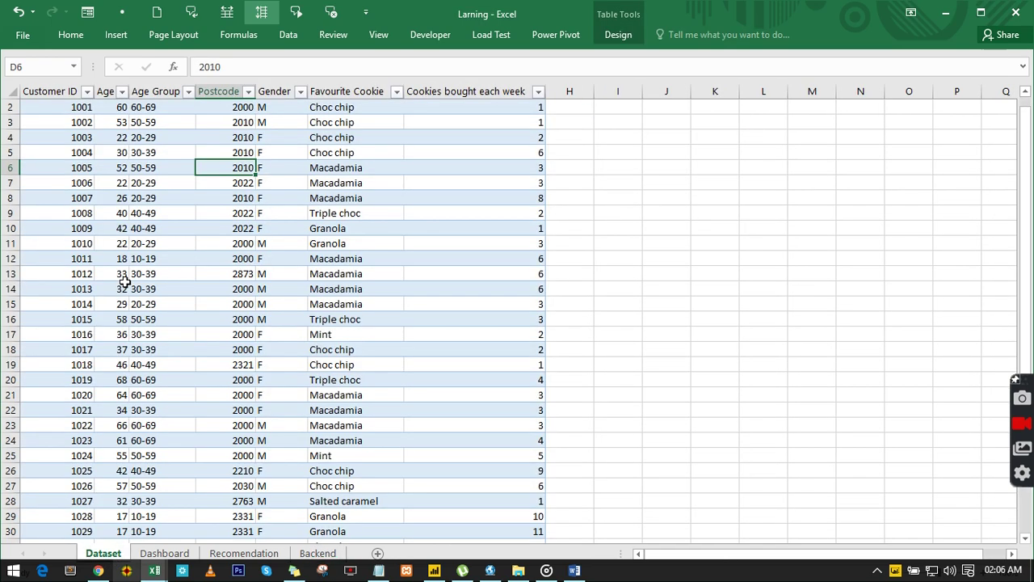
{"action": "left_click", "coordinate": [123, 34]}
{"action": "left_click", "coordinate": [426, 193]}
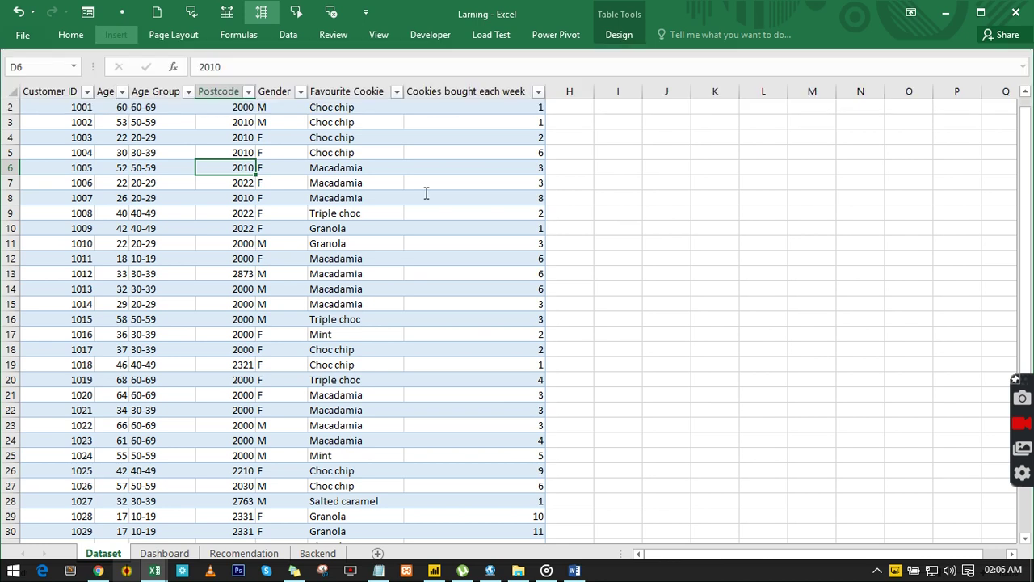
{"action": "left_click", "coordinate": [554, 424]}
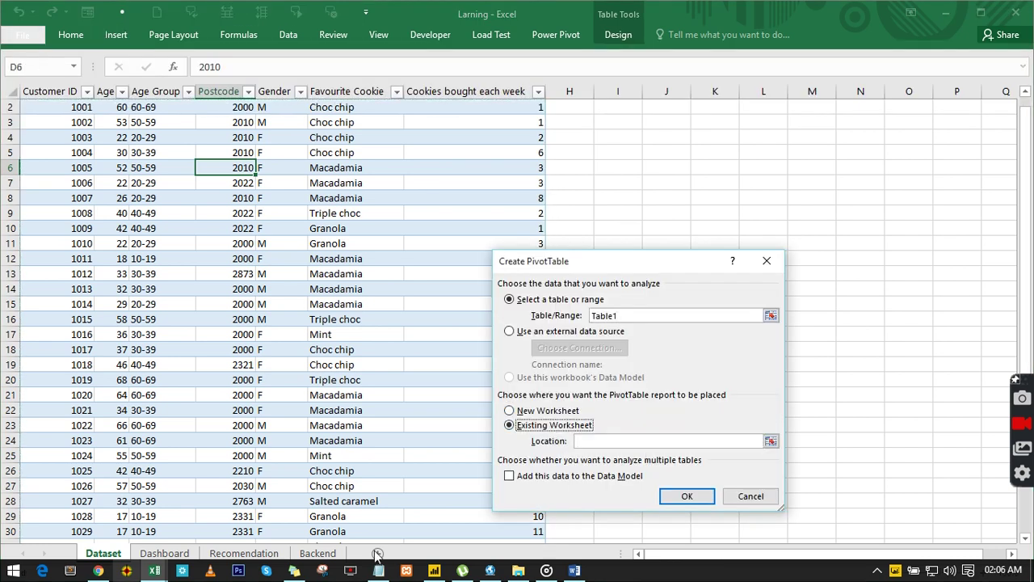
{"action": "left_click", "coordinate": [326, 555]}
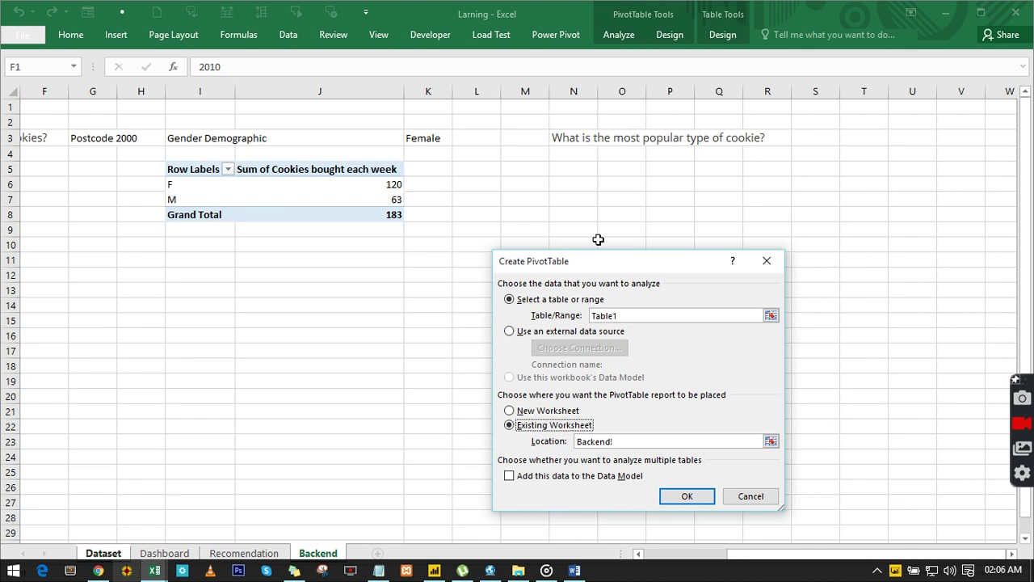
{"action": "left_click", "coordinate": [572, 167]}
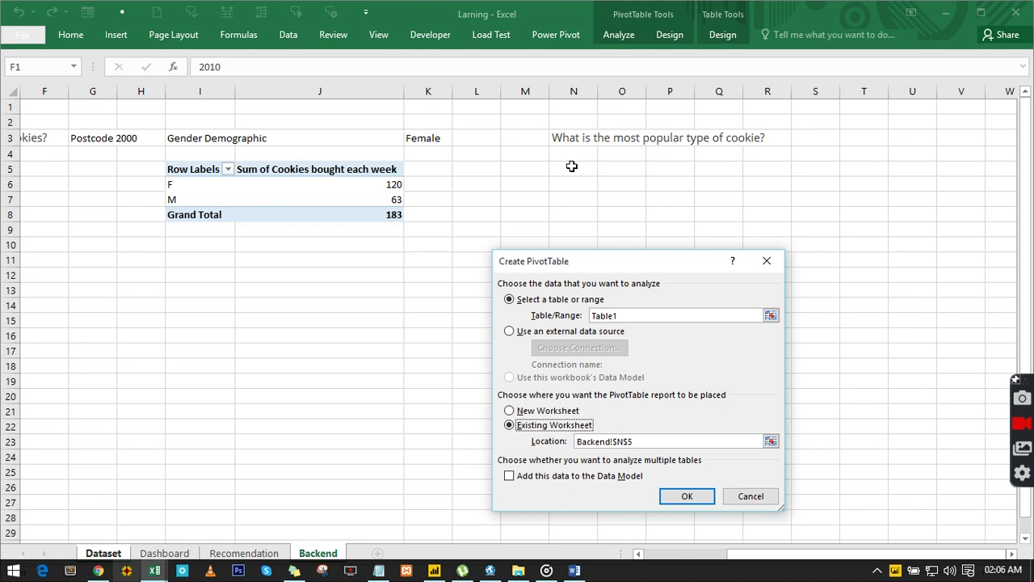
{"action": "left_click", "coordinate": [685, 496]}
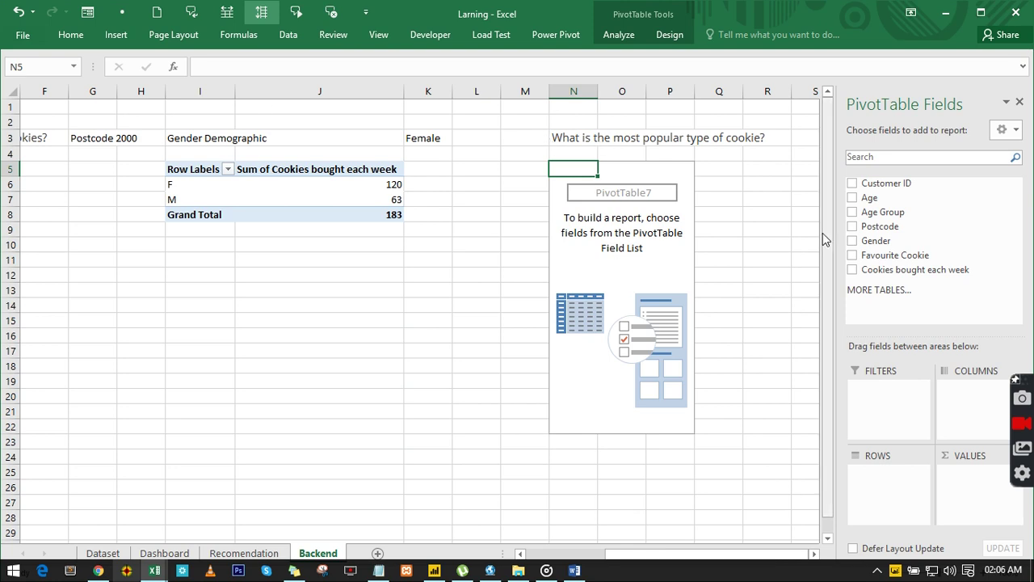
- Set the new PivotTable to Favourite Cookie as rows and Cookies bought each week as values, and check its Macadamia row
{"action": "left_click_drag", "start_coordinate": [892, 257], "coordinate": [864, 495]}
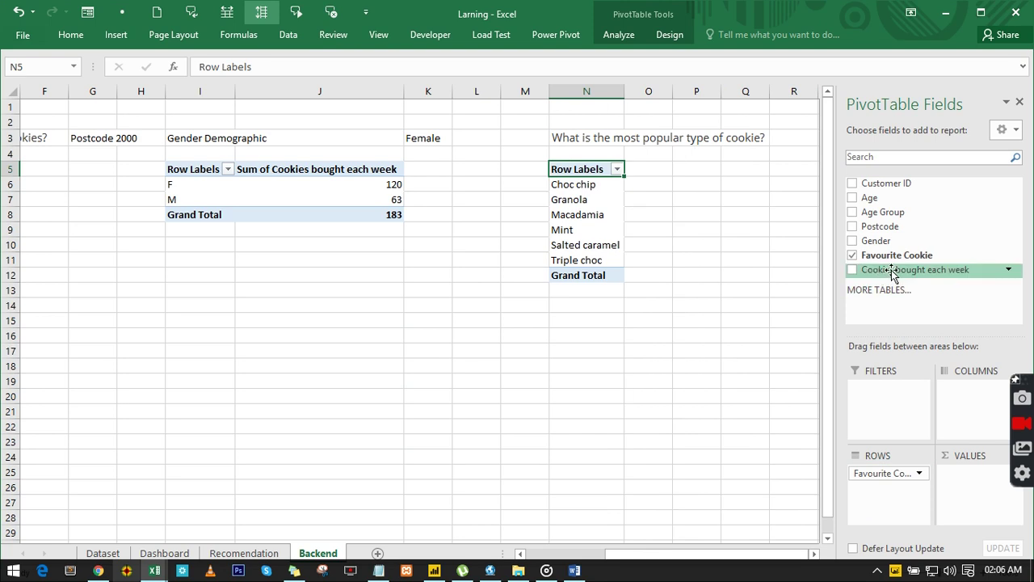
{"action": "mouse_move", "coordinate": [881, 279]}
{"action": "left_mouse_down"}
{"action": "mouse_move", "coordinate": [868, 311]}
{"action": "mouse_move", "coordinate": [945, 502]}
{"action": "left_mouse_up"}
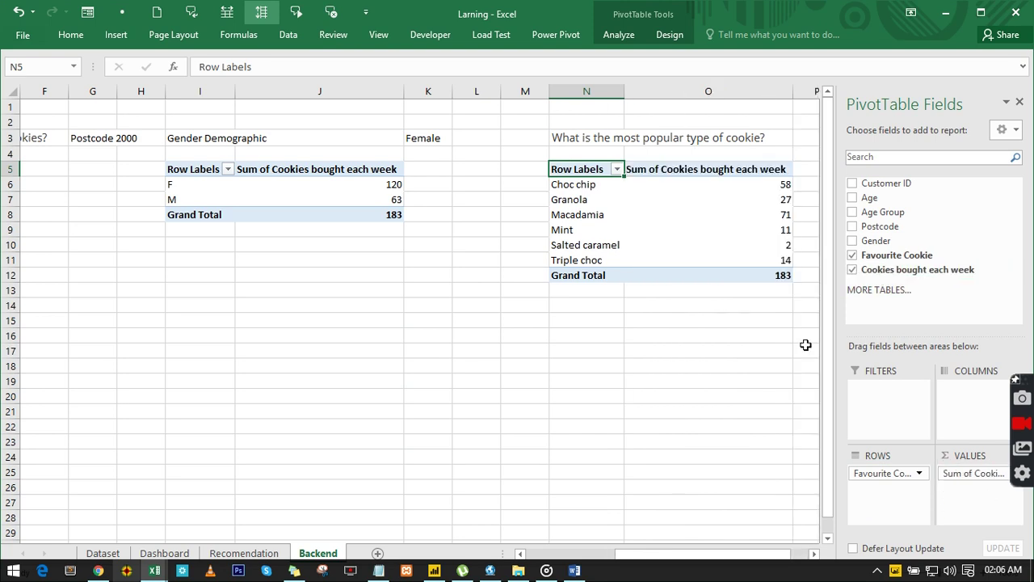
{"action": "left_click", "coordinate": [814, 554]}
{"action": "left_click", "coordinate": [814, 555]}
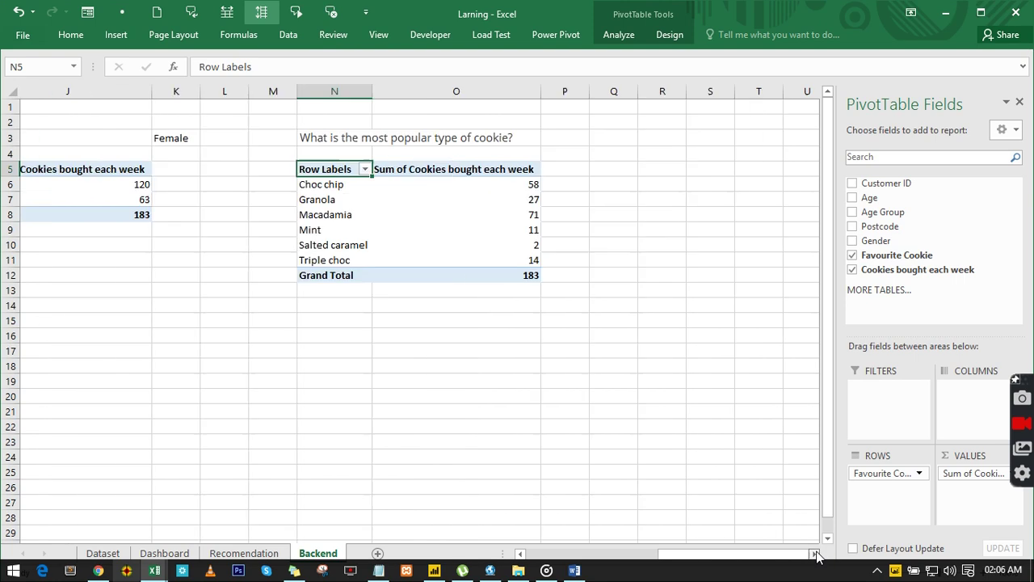
{"action": "left_click", "coordinate": [815, 554]}
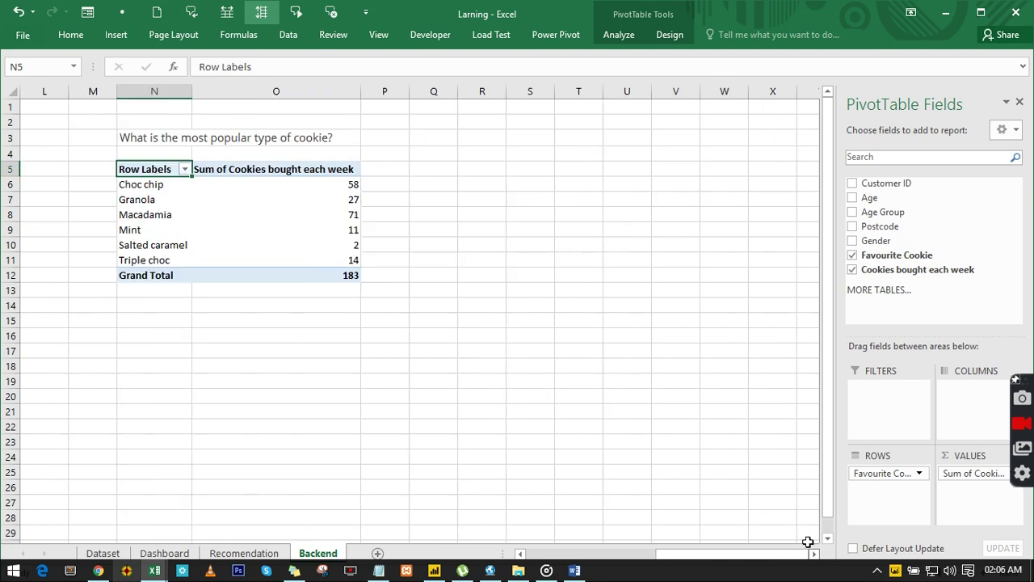
{"action": "left_click", "coordinate": [167, 214]}
{"action": "left_click", "coordinate": [345, 217]}
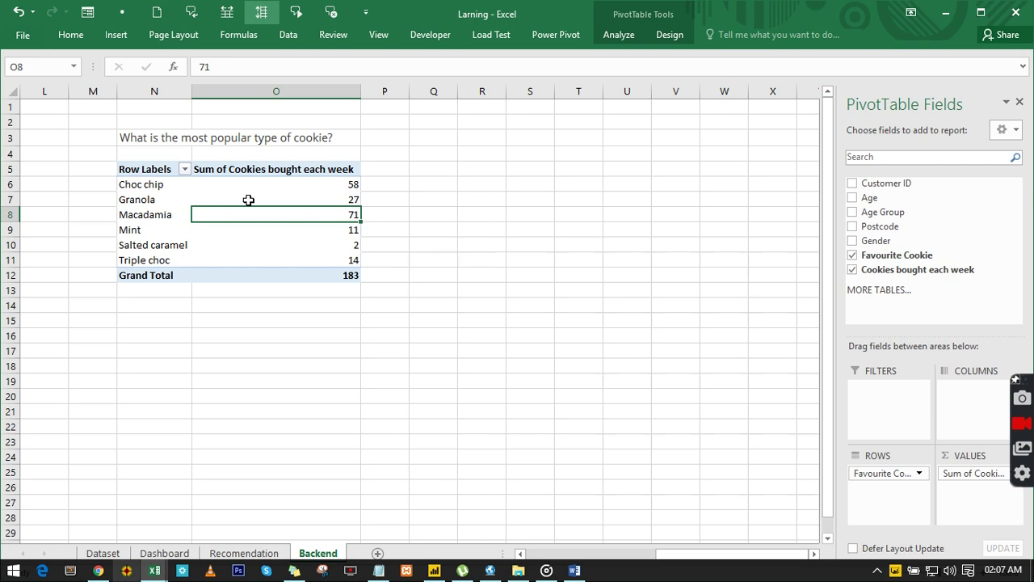
- Copy the text Macadamia from the favourite-cookie PivotTable into cell P3 as the answer beside the most-popular-cookie question
{"action": "left_click", "coordinate": [142, 215]}
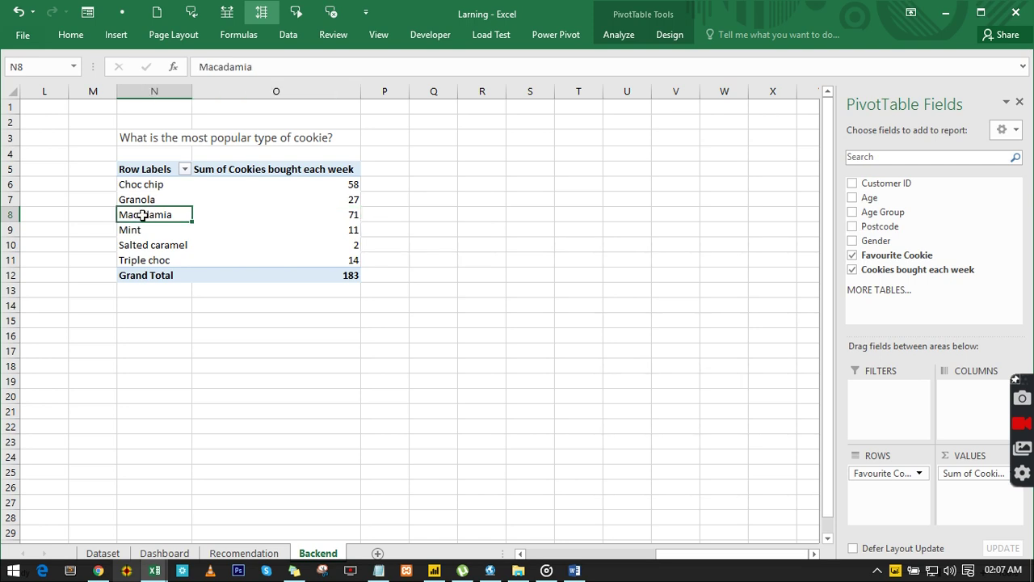
{"action": "left_click", "coordinate": [291, 66]}
{"action": "left_click_drag", "start_coordinate": [251, 68], "coordinate": [181, 67]}
{"action": "key", "text": "ctrl+c"}
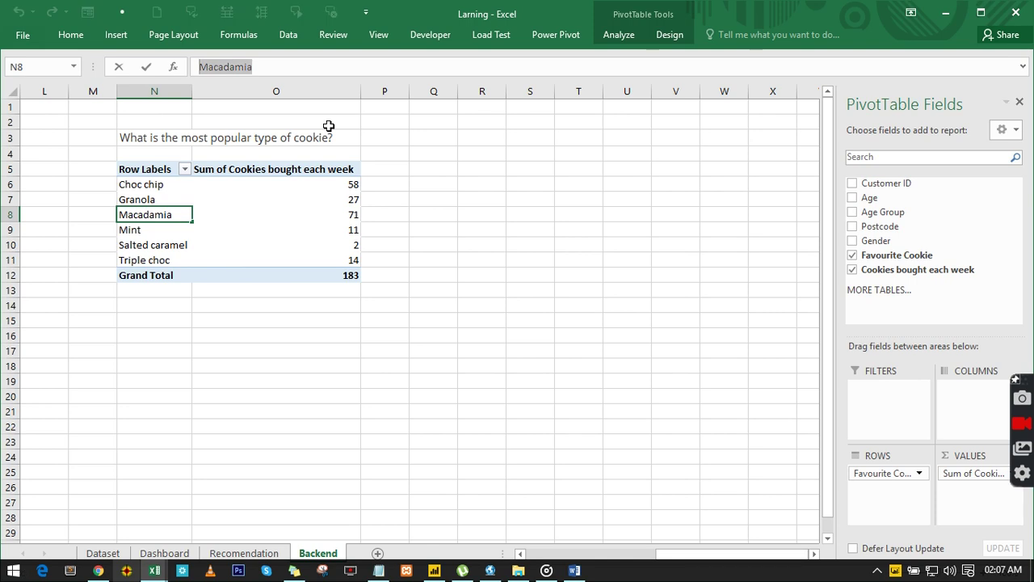
{"action": "left_click", "coordinate": [401, 139]}
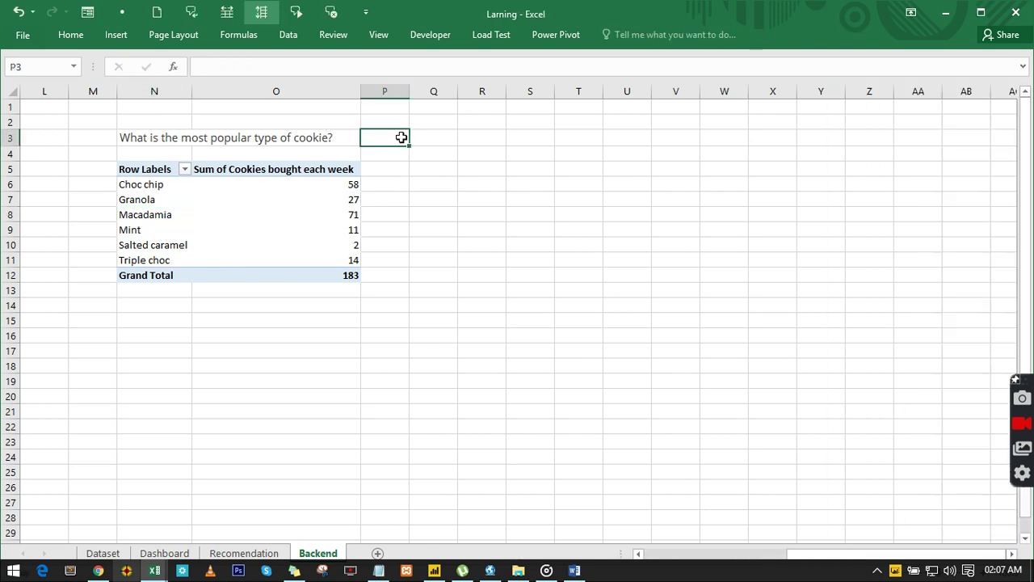
{"action": "key", "text": "ctrl+v"}
{"action": "left_click", "coordinate": [495, 227]}
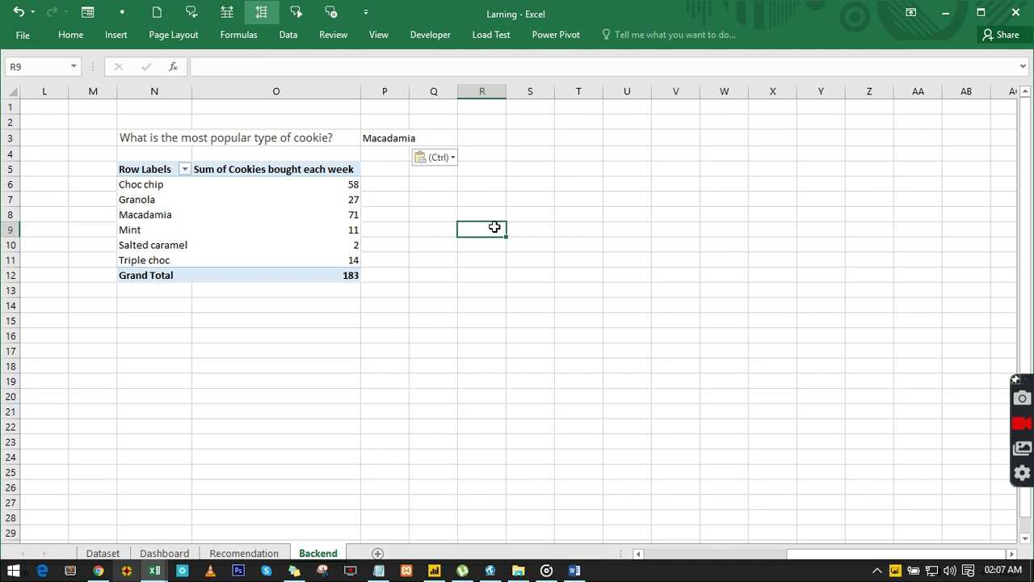
- Copy the question "Which demographics should she target?" from the task page in Chrome and return to the Backend sheet in Excel
{"action": "left_click", "coordinate": [98, 570]}
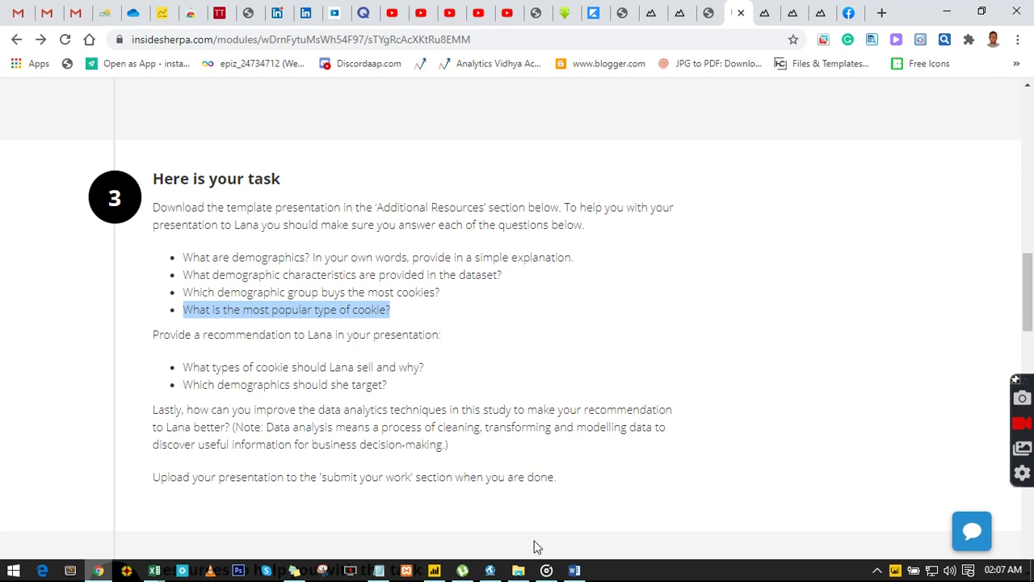
{"action": "mouse_move", "coordinate": [583, 573]}
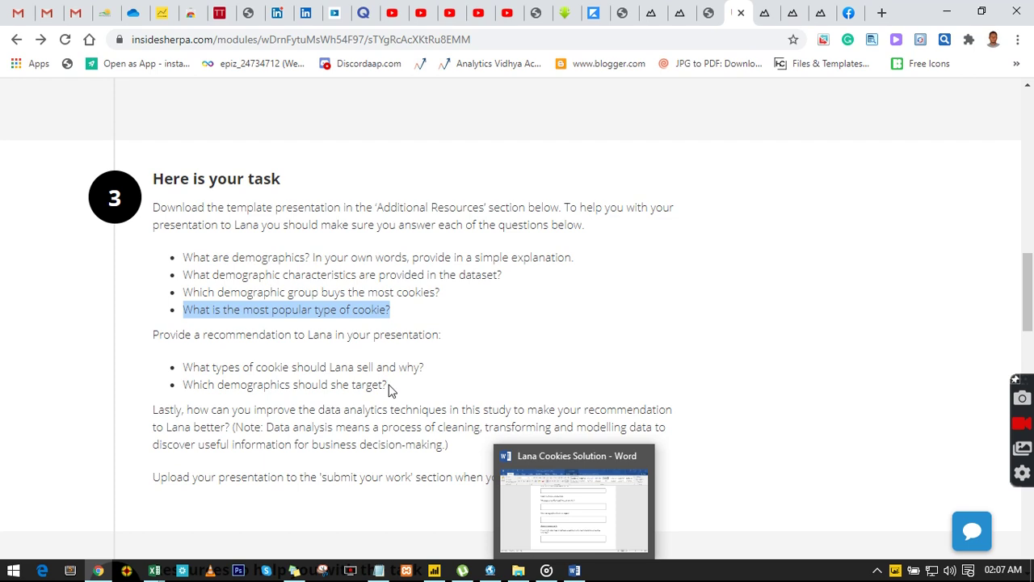
{"action": "left_click_drag", "start_coordinate": [388, 385], "coordinate": [182, 386]}
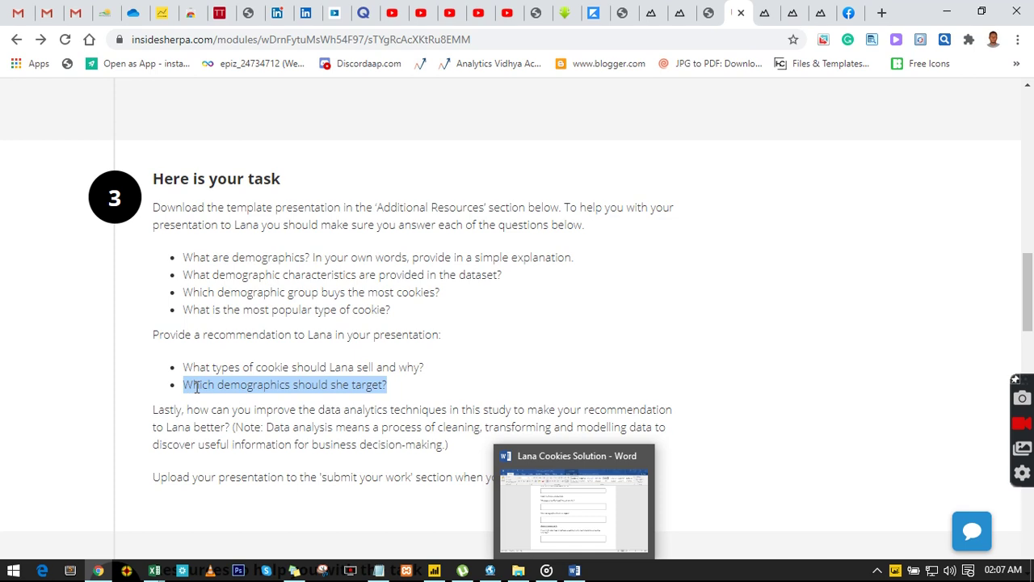
{"action": "right_click", "coordinate": [196, 388]}
{"action": "left_click", "coordinate": [234, 399]}
{"action": "left_click", "coordinate": [155, 570]}
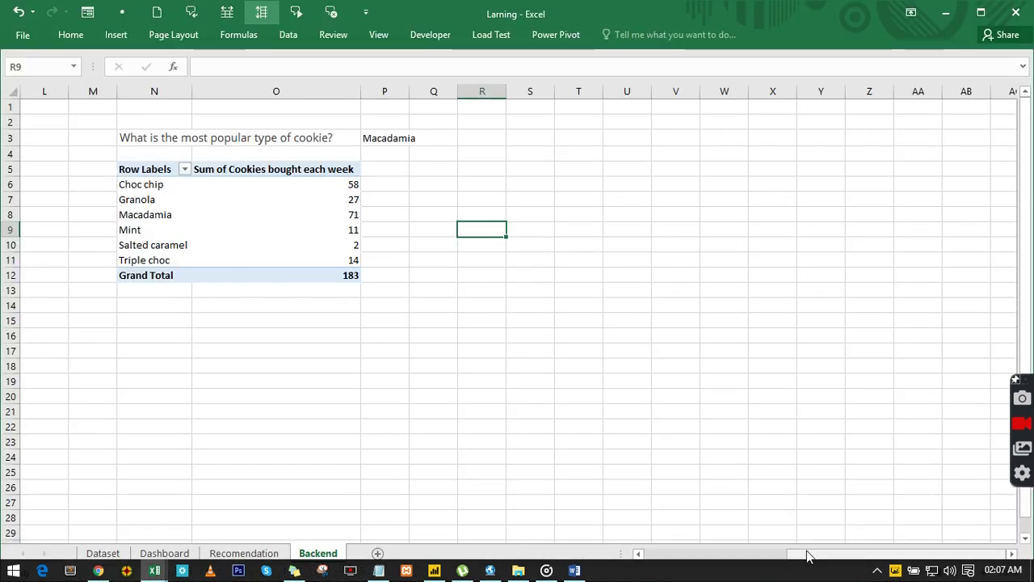
- Review the Backend PivotTables, the Lana Cookies Solution document in Word, and the Dashboard and Recommendation sheets of the Cookies Business Analytics workbook
{"action": "left_click_drag", "start_coordinate": [808, 555], "coordinate": [634, 558]}
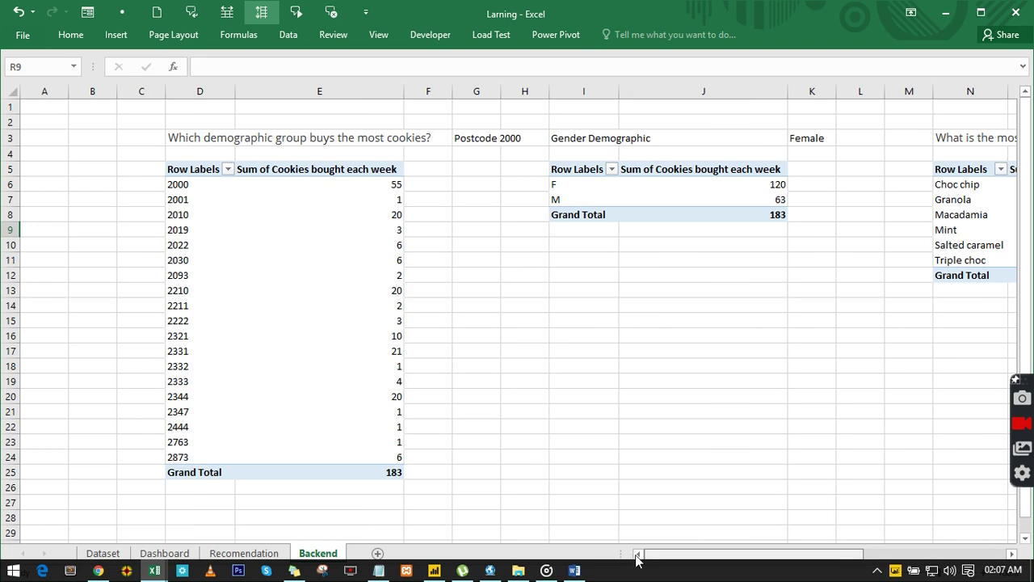
{"action": "mouse_move", "coordinate": [636, 559]}
{"action": "left_mouse_down"}
{"action": "mouse_move", "coordinate": [792, 553]}
{"action": "mouse_move", "coordinate": [650, 561]}
{"action": "left_mouse_up"}
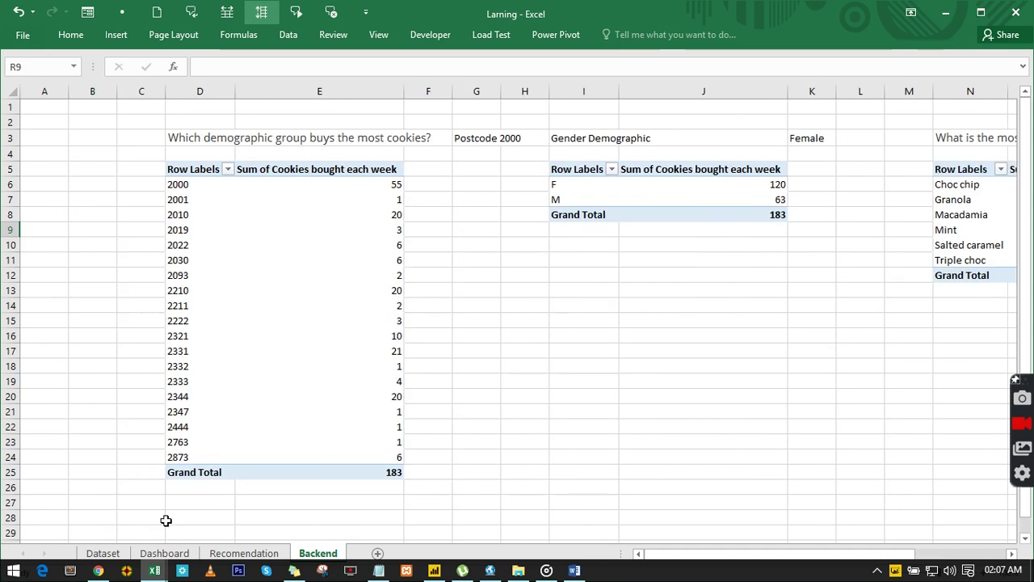
{"action": "left_click", "coordinate": [574, 570]}
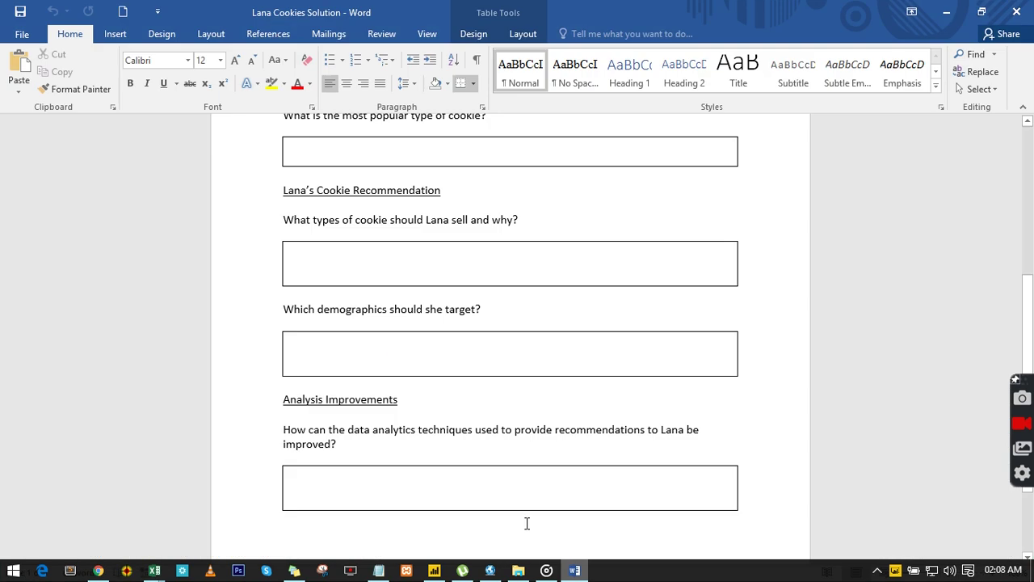
{"action": "left_click", "coordinate": [574, 570]}
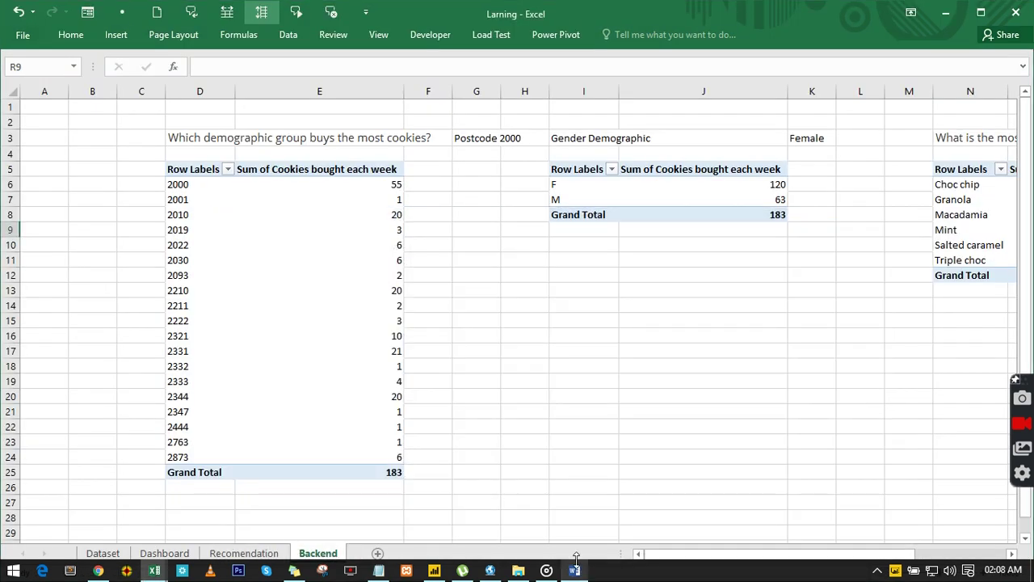
{"action": "left_click", "coordinate": [154, 570]}
{"action": "left_click", "coordinate": [126, 524]}
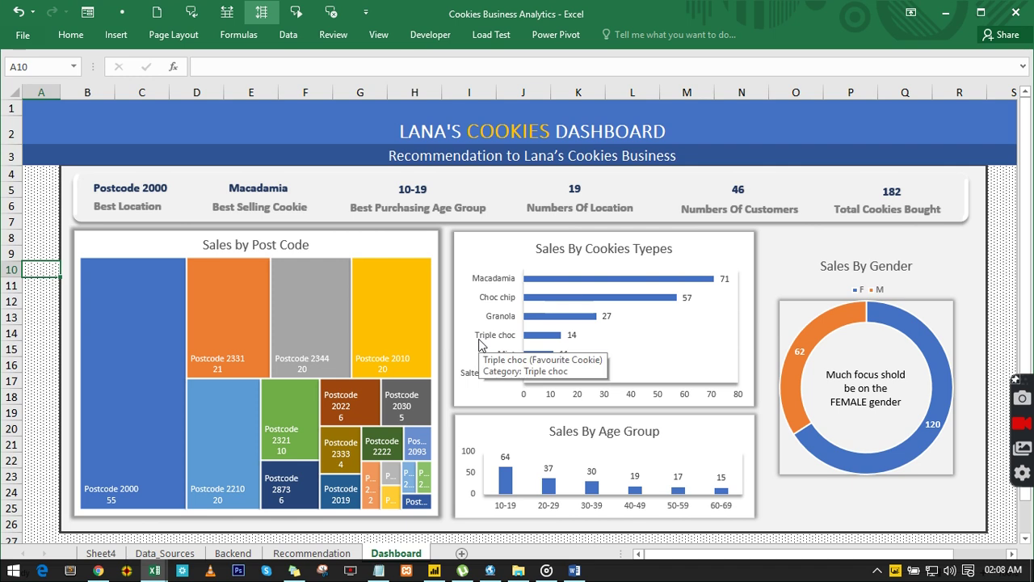
{"action": "left_click", "coordinate": [312, 552]}
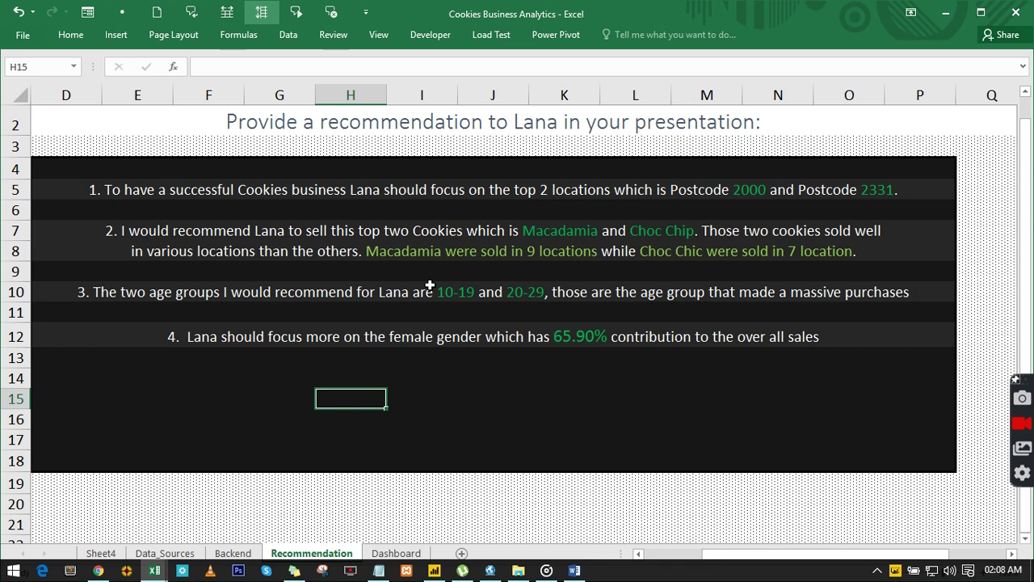
{"action": "left_click", "coordinate": [574, 570]}
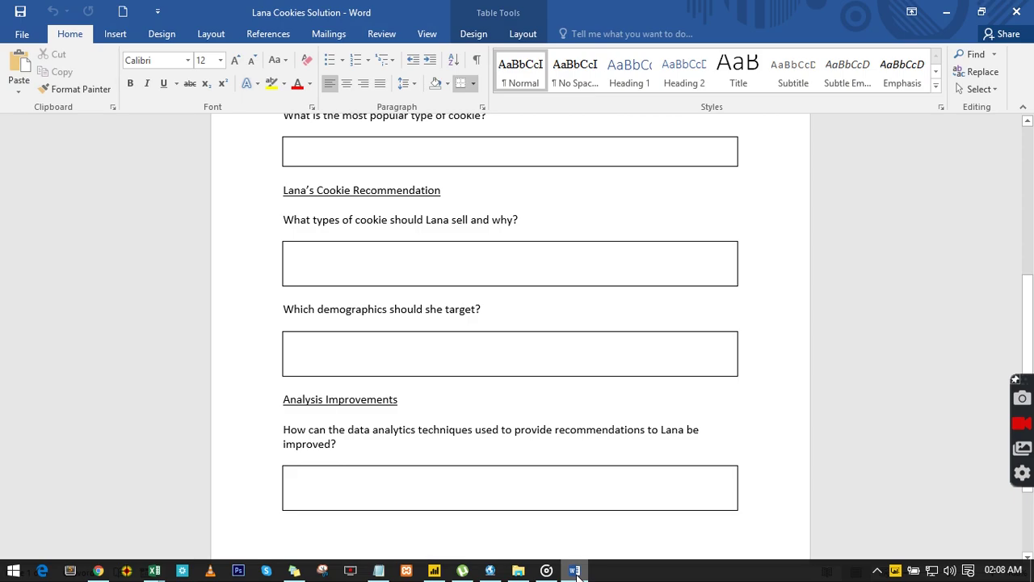
{"action": "left_click", "coordinate": [574, 570]}
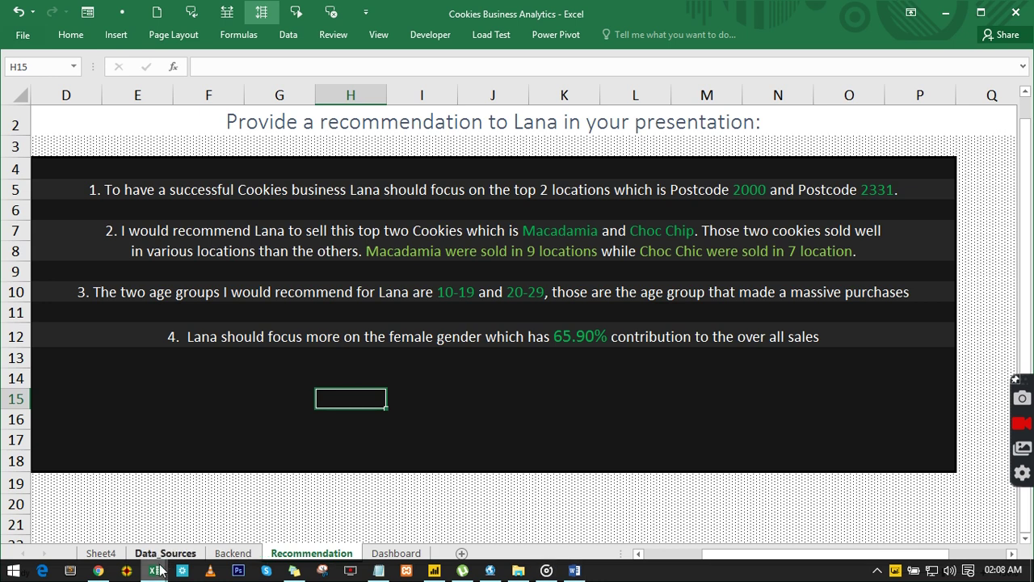
{"action": "left_click", "coordinate": [385, 555]}
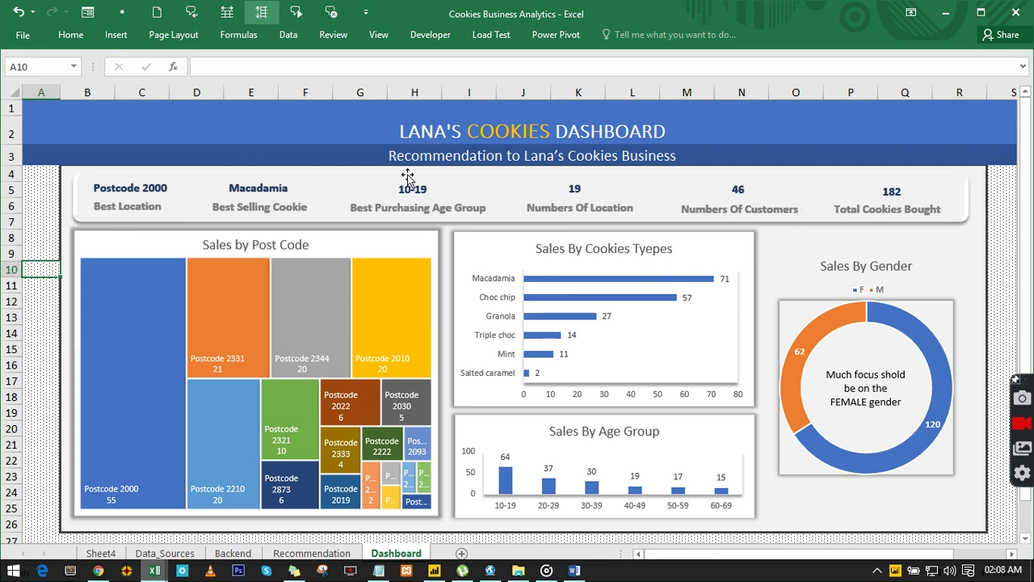
- Switch to the Larning workbook's Dashboard sheet and apply the Accent5 cell style to the LANA'S COOKIES DASHBOARD title in A1
{"action": "mouse_move", "coordinate": [154, 571]}
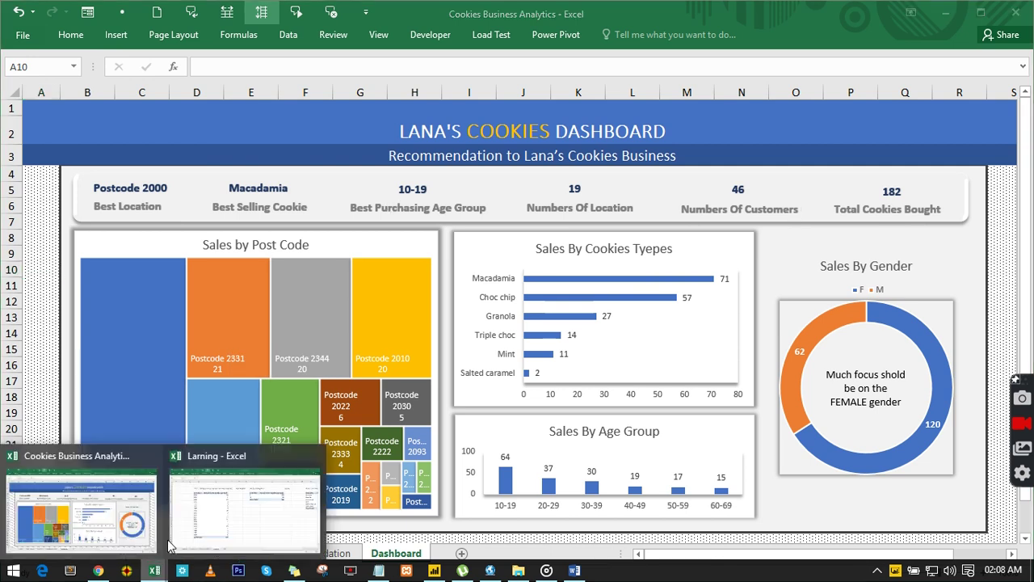
{"action": "left_click", "coordinate": [172, 546]}
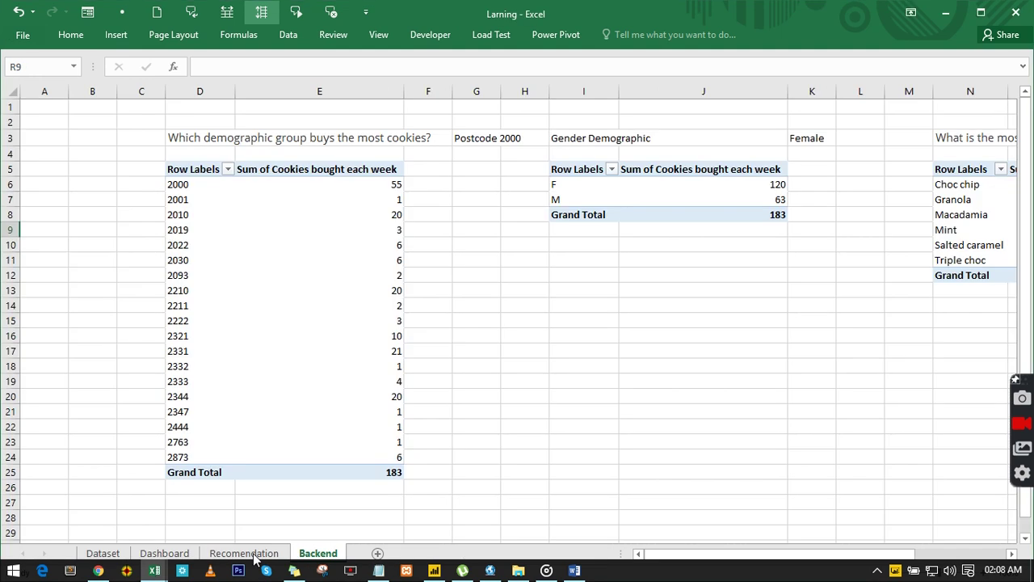
{"action": "left_click", "coordinate": [164, 554]}
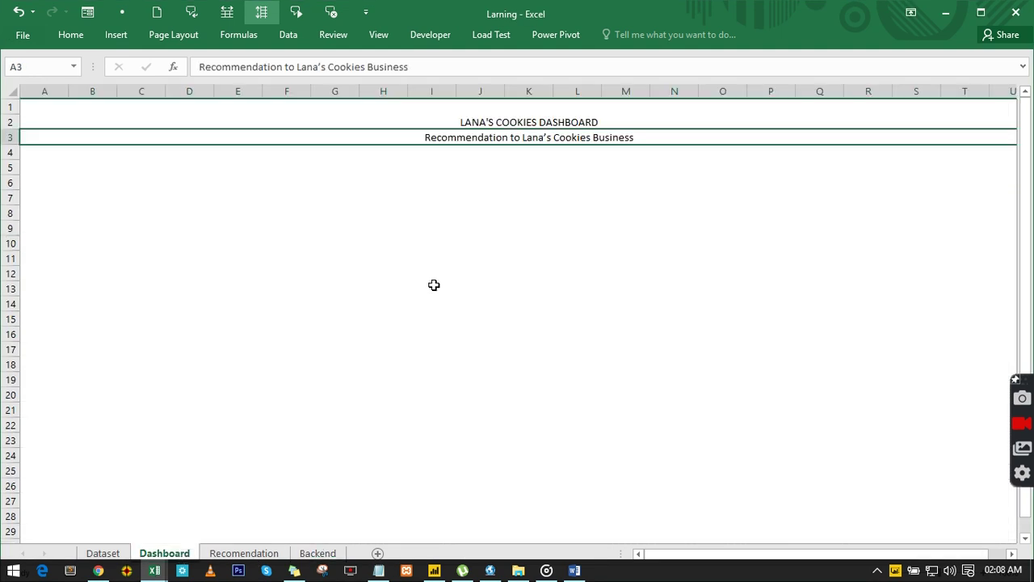
{"action": "left_click", "coordinate": [27, 105]}
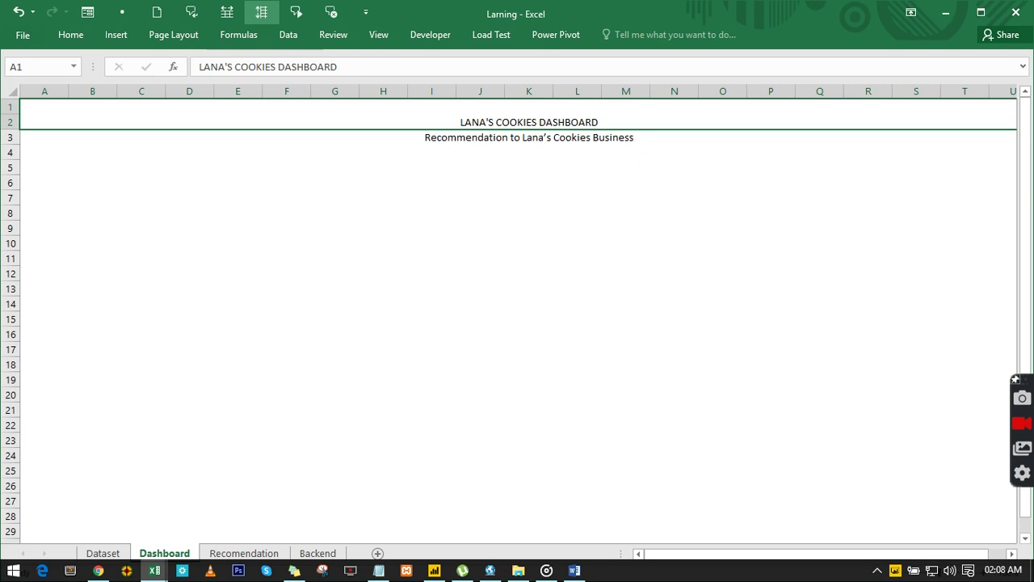
{"action": "left_click", "coordinate": [73, 35]}
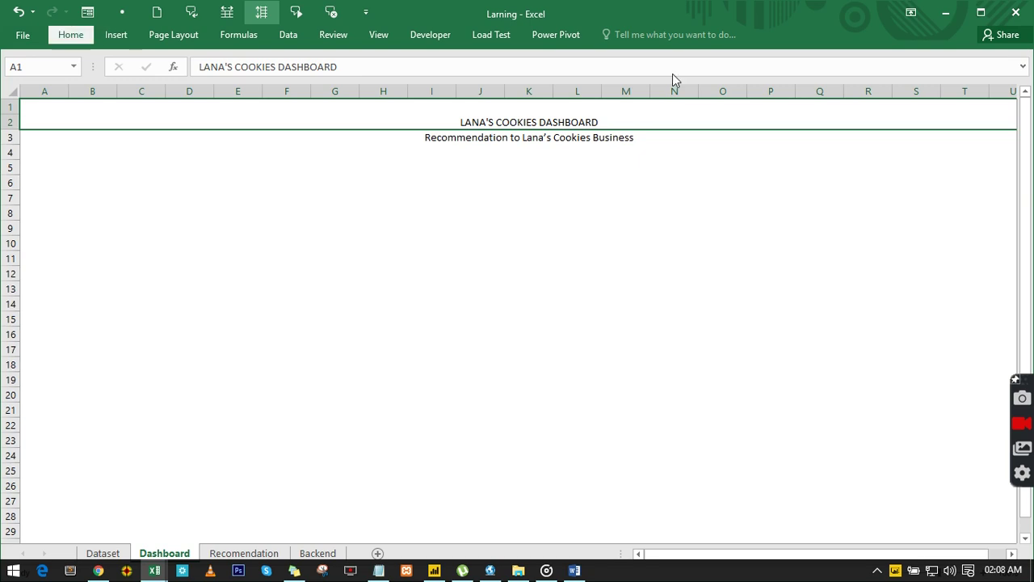
{"action": "left_click", "coordinate": [704, 90]}
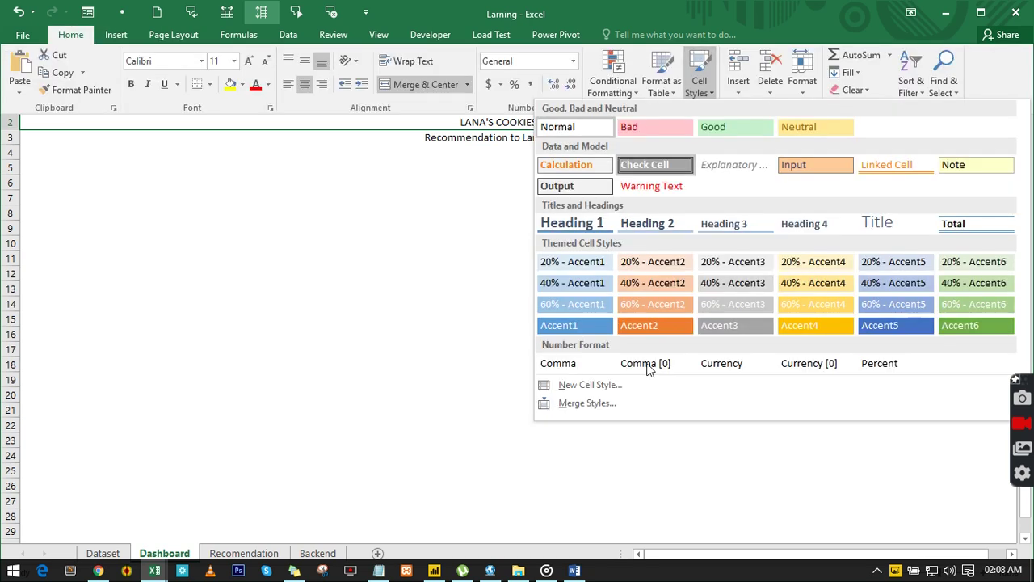
{"action": "left_click", "coordinate": [915, 327]}
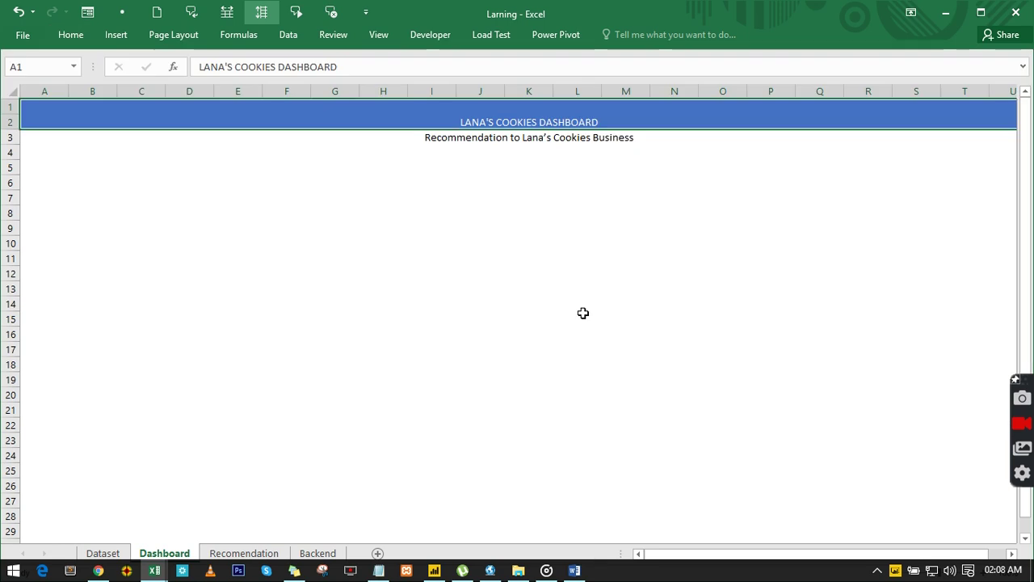
- Apply the Title cell style to the LANA'S COOKIES DASHBOARD heading
{"action": "left_click", "coordinate": [78, 37]}
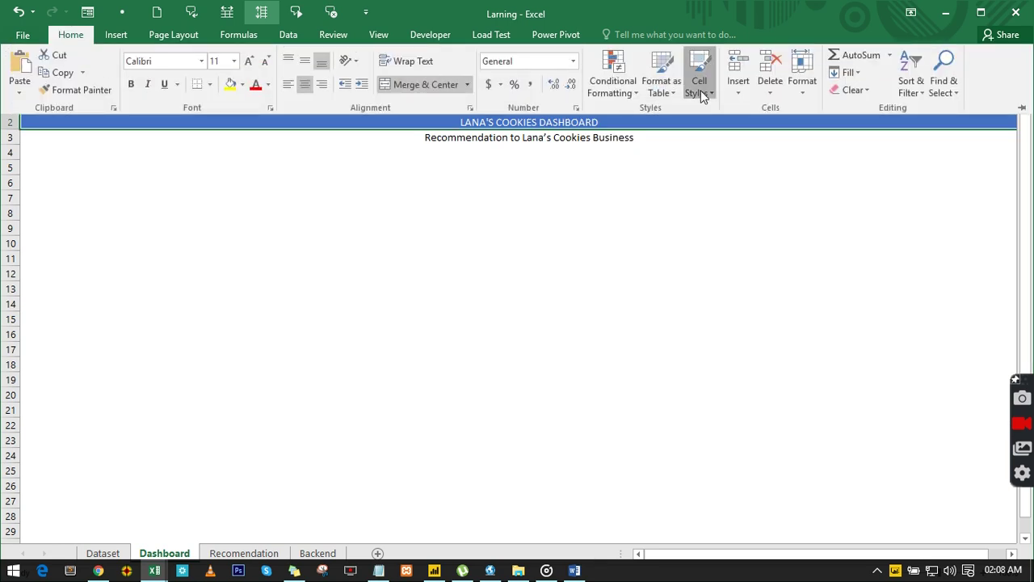
{"action": "left_click", "coordinate": [700, 90]}
{"action": "left_click", "coordinate": [903, 217]}
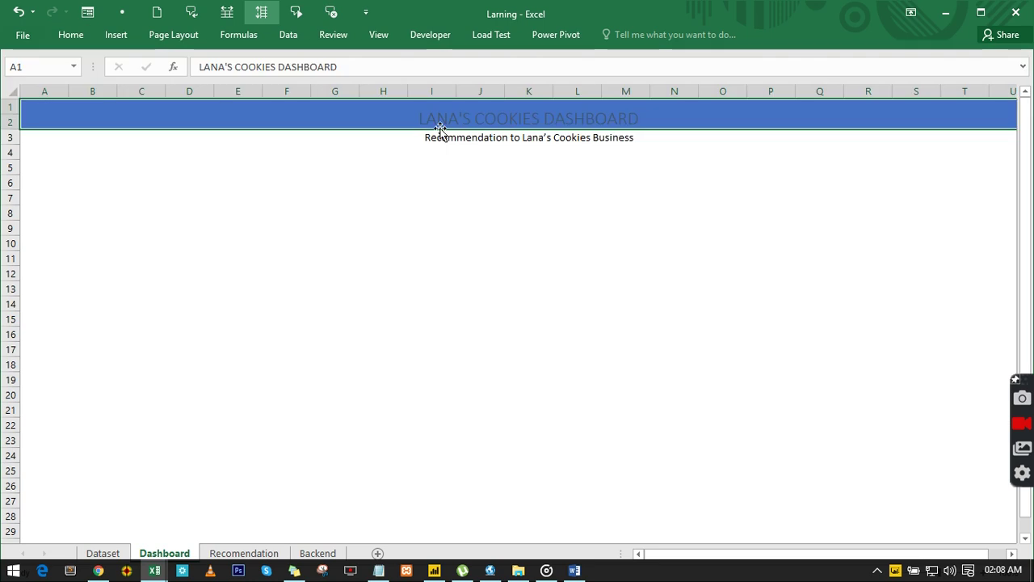
- Make the dashboard title bold and white, and increase its font size by one increment
{"action": "left_click", "coordinate": [71, 35]}
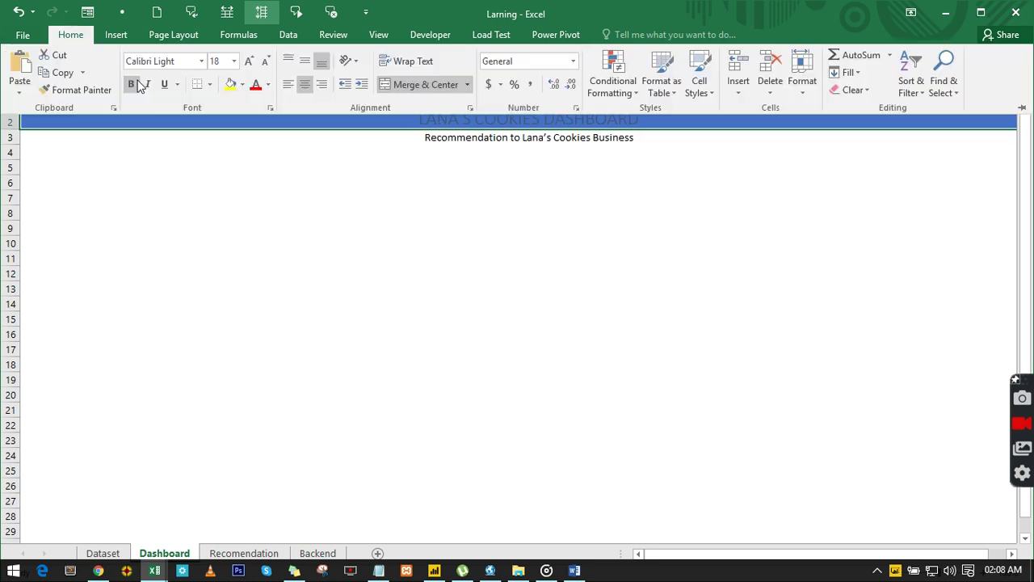
{"action": "left_click", "coordinate": [134, 85]}
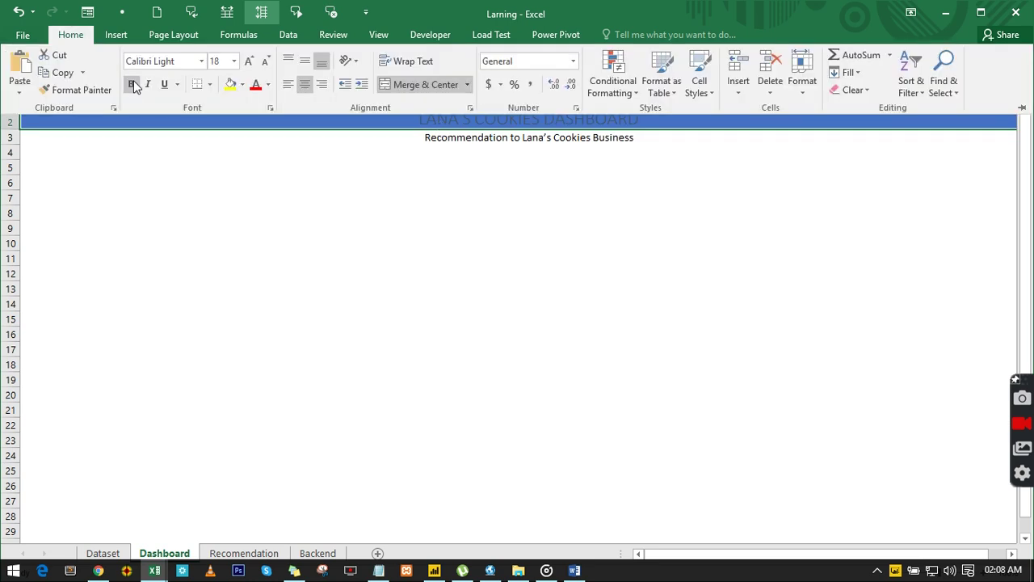
{"action": "left_click", "coordinate": [269, 84]}
{"action": "left_click", "coordinate": [258, 137]}
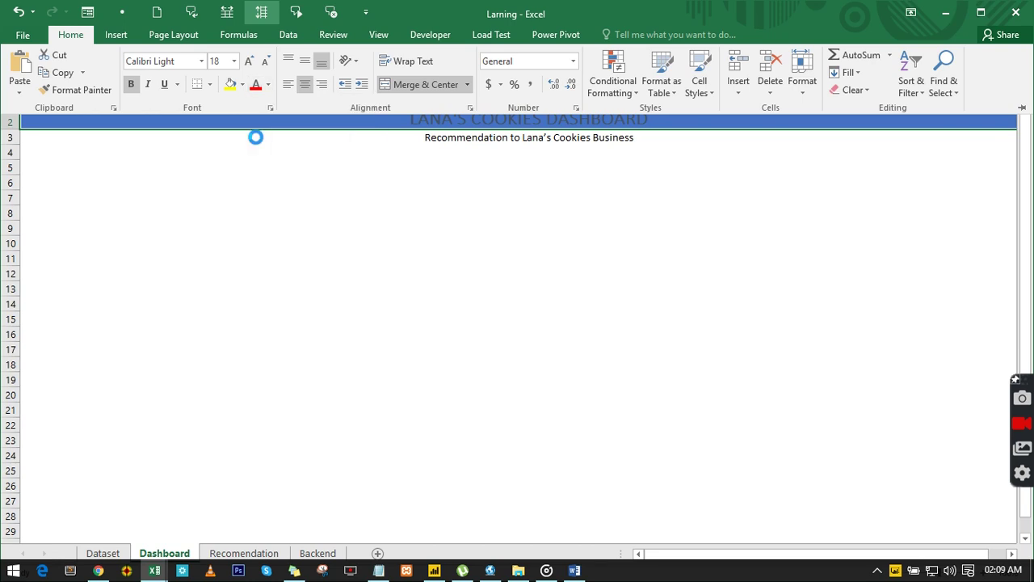
{"action": "left_click", "coordinate": [250, 64]}
{"action": "key", "text": "ctrl+F1"}
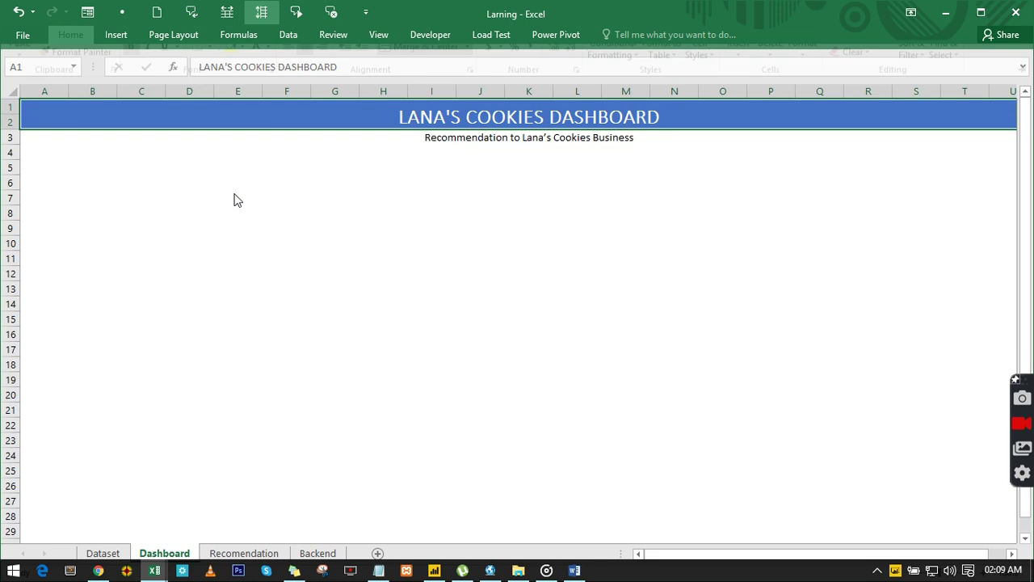
- Fill the "Recommendation to Lana's Cookies Business" subtitle row in A3 with dark blue and make its text white
{"action": "left_click", "coordinate": [28, 135]}
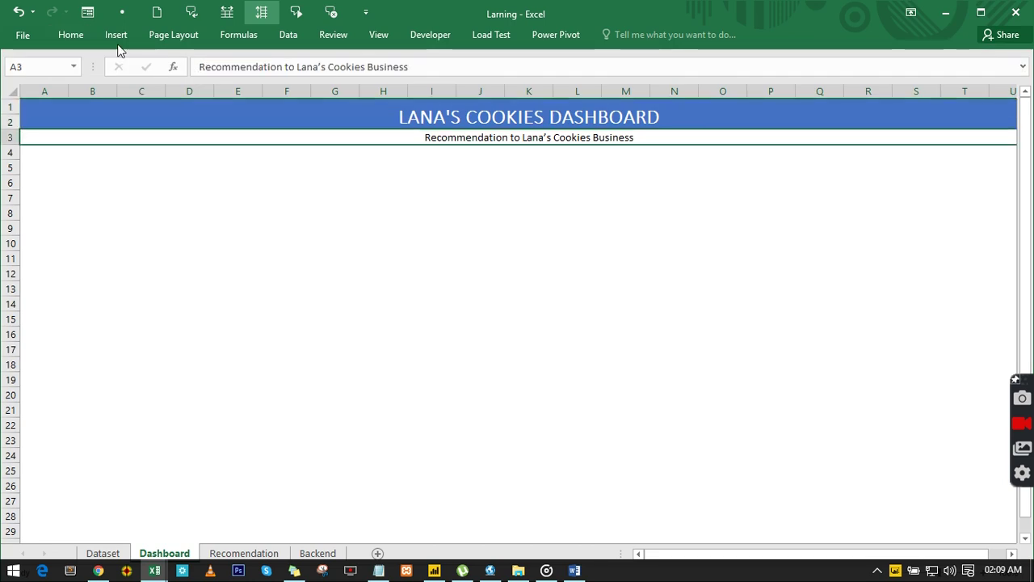
{"action": "left_click", "coordinate": [67, 37]}
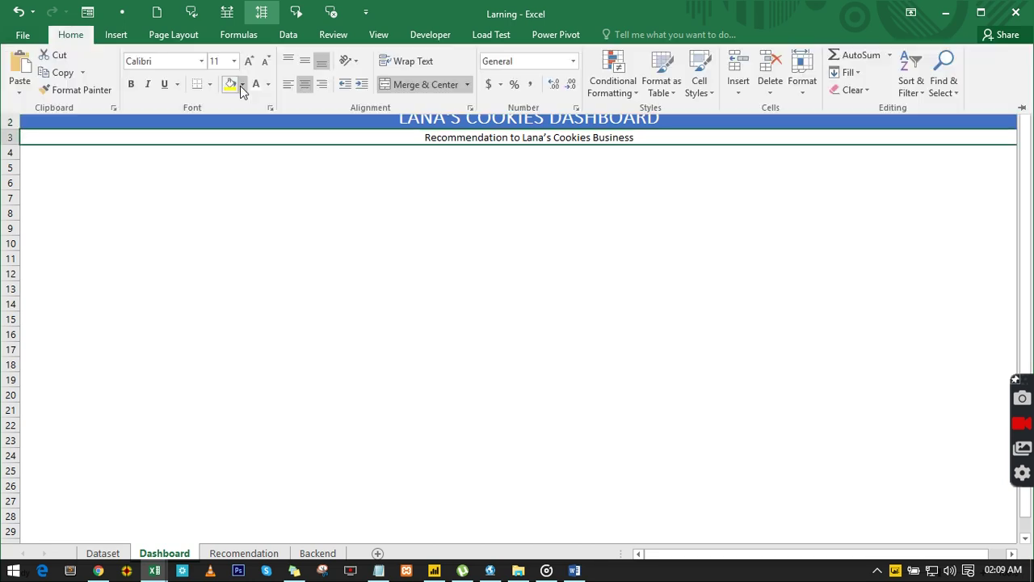
{"action": "left_click", "coordinate": [242, 84]}
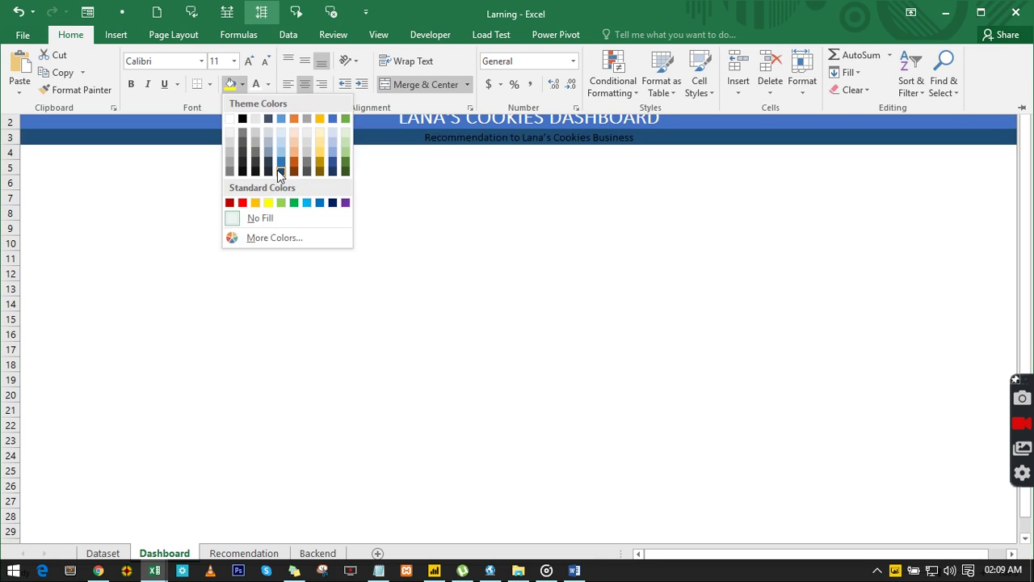
{"action": "left_click", "coordinate": [277, 169]}
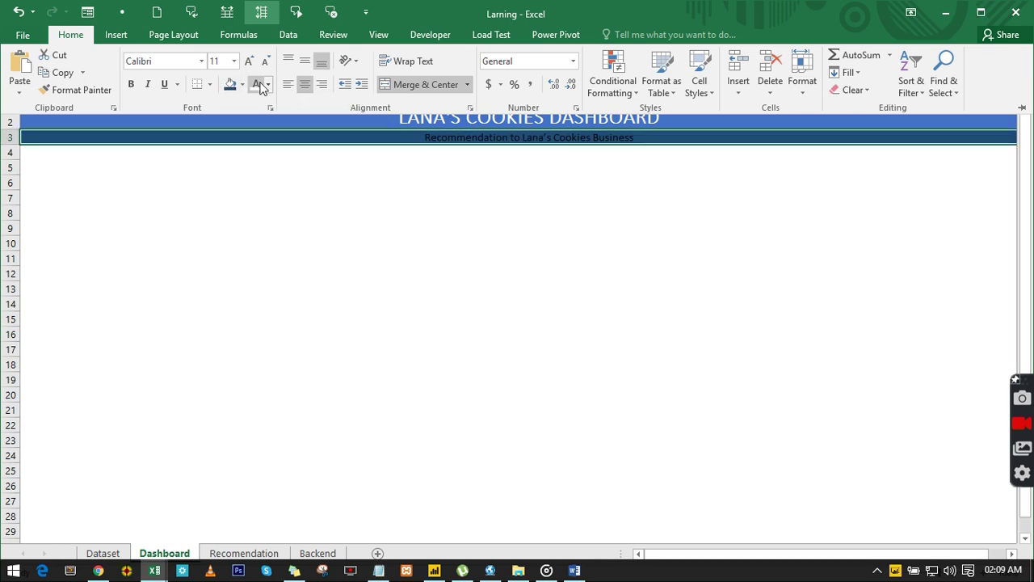
{"action": "left_click", "coordinate": [256, 84]}
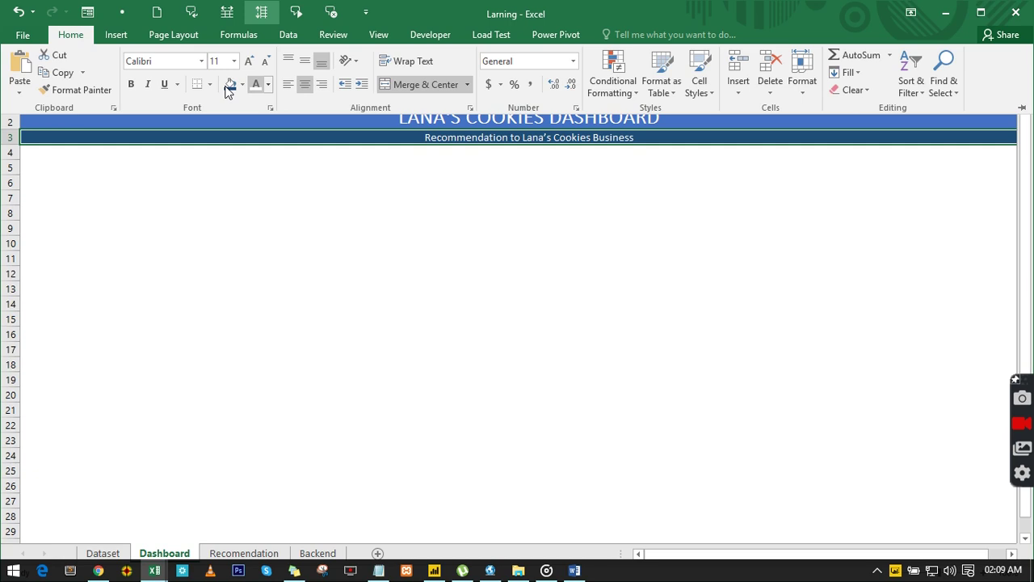
- Make the "Recommendation to Lana's Cookies Business" subtitle bold
{"action": "left_click", "coordinate": [131, 84]}
{"action": "left_click", "coordinate": [348, 210]}
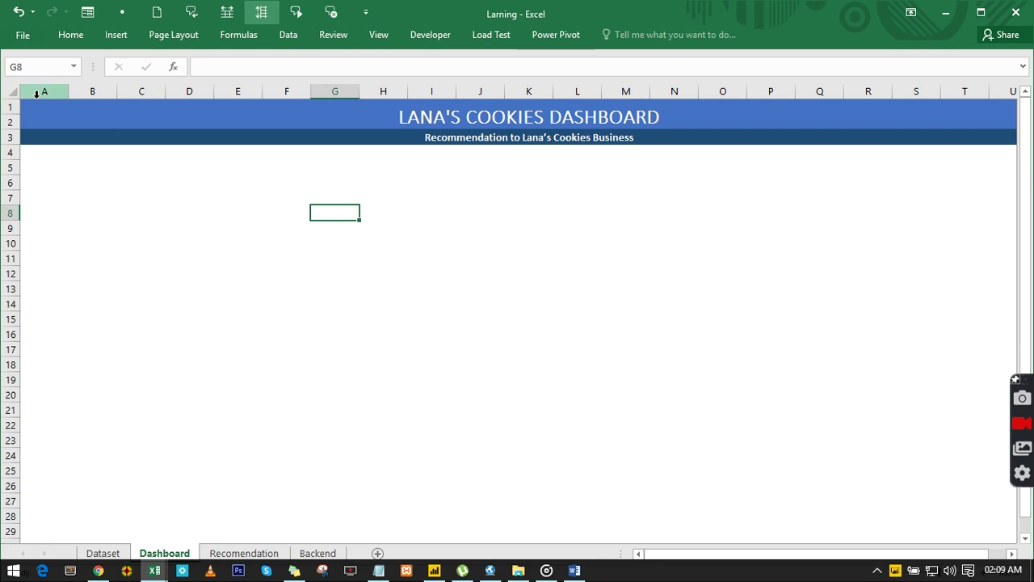
- Apply the sparse dotted pattern style as a fill to the entire Dashboard sheet, keeping the pattern color Automatic
{"action": "left_click", "coordinate": [13, 90]}
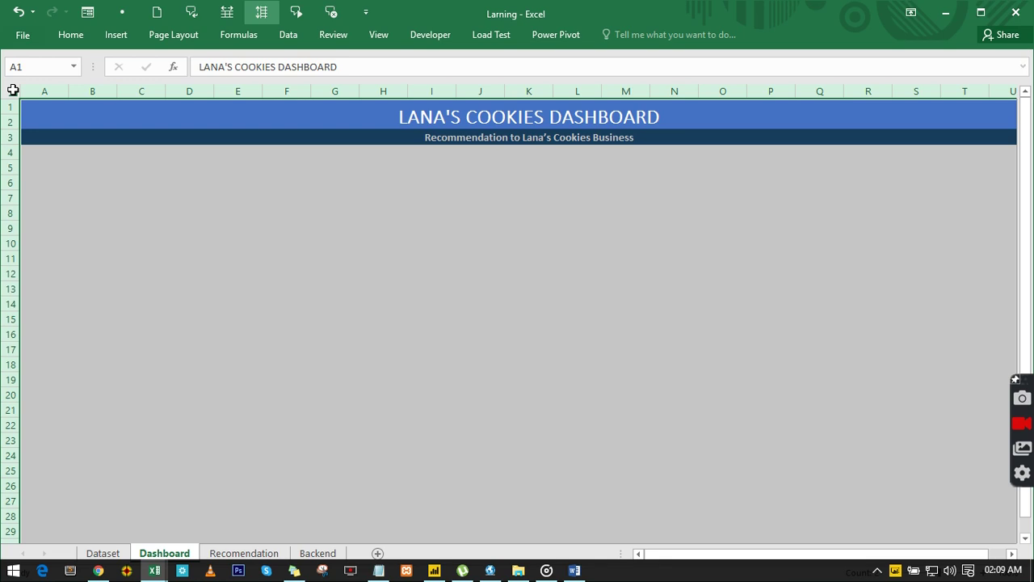
{"action": "key", "text": "ctrl+1"}
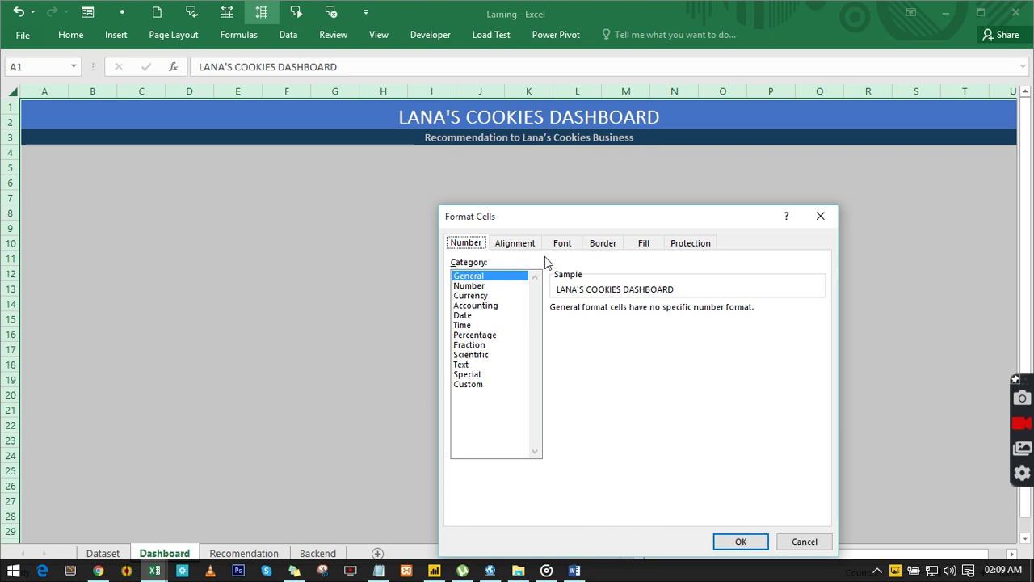
{"action": "left_click", "coordinate": [652, 243]}
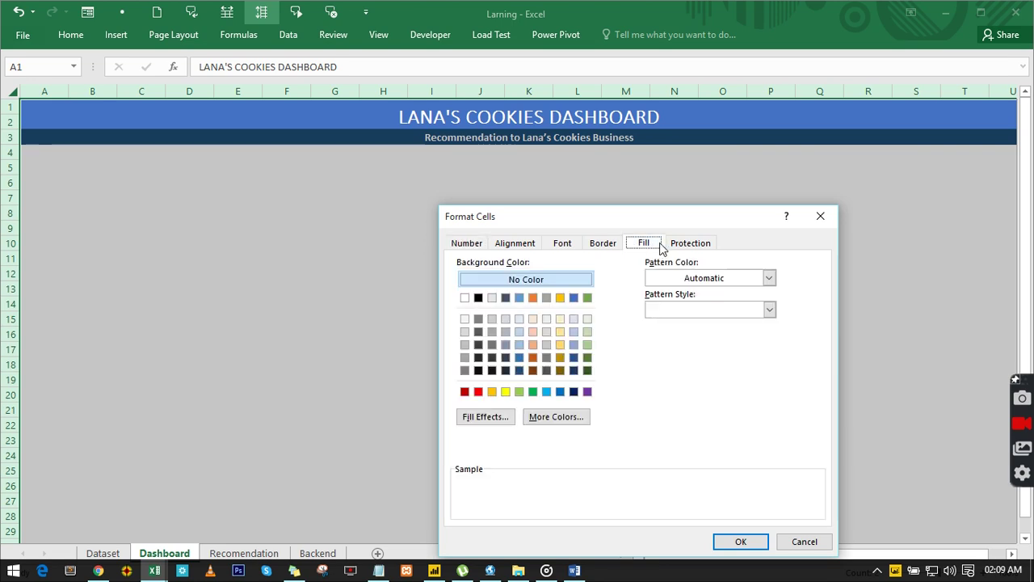
{"action": "left_click", "coordinate": [769, 310]}
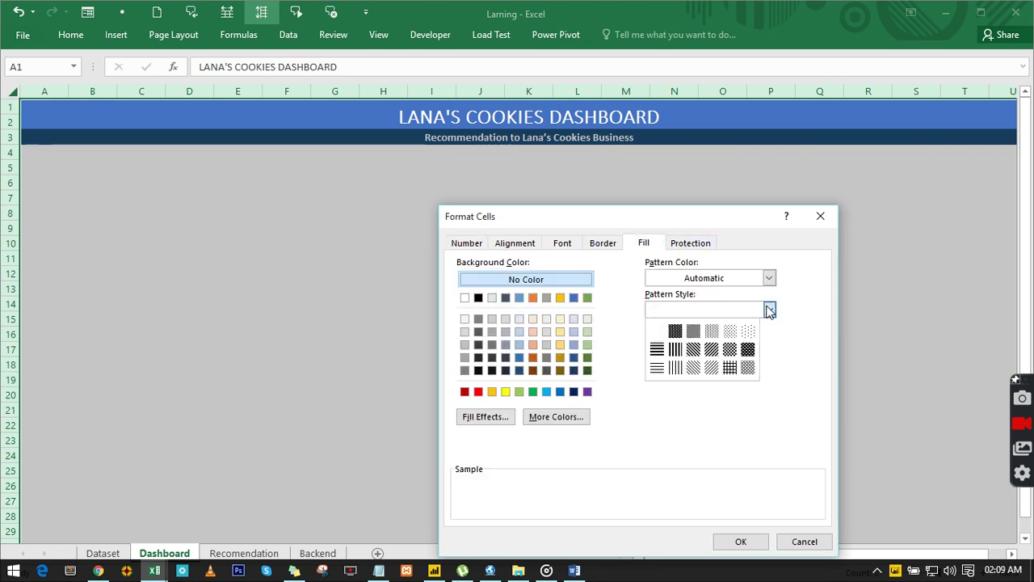
{"action": "left_click", "coordinate": [747, 331]}
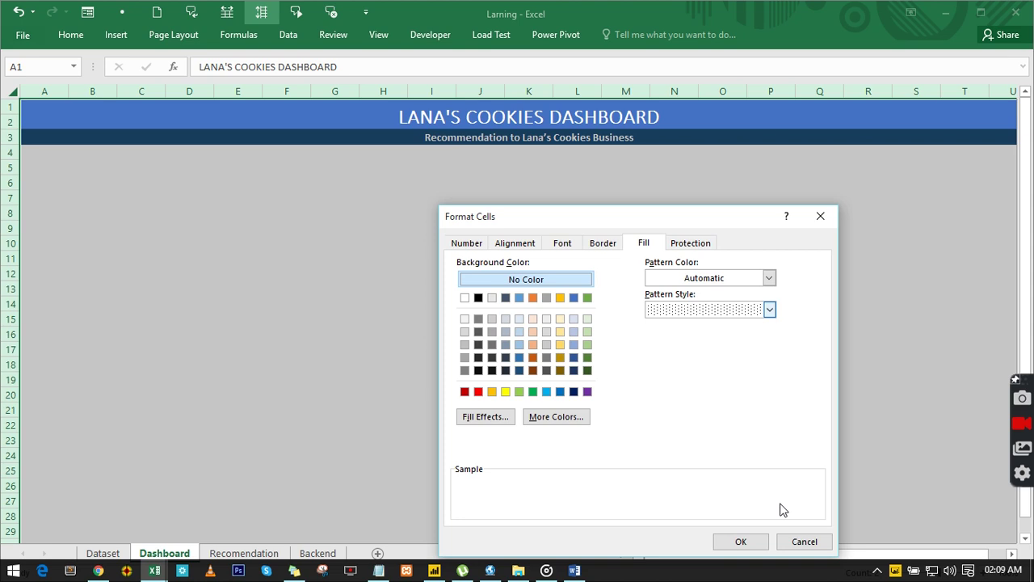
{"action": "left_click", "coordinate": [744, 542]}
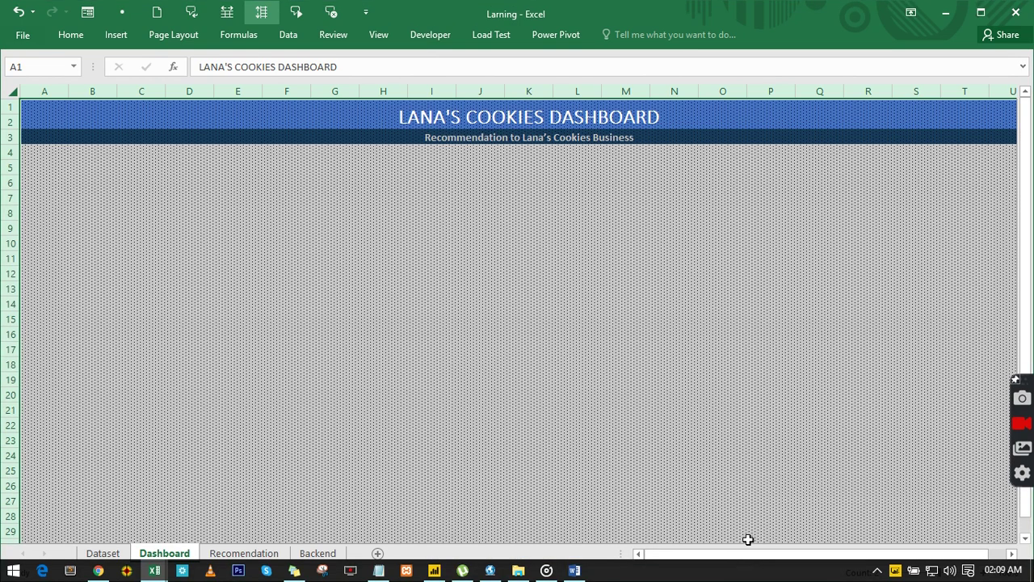
{"action": "left_click", "coordinate": [458, 362]}
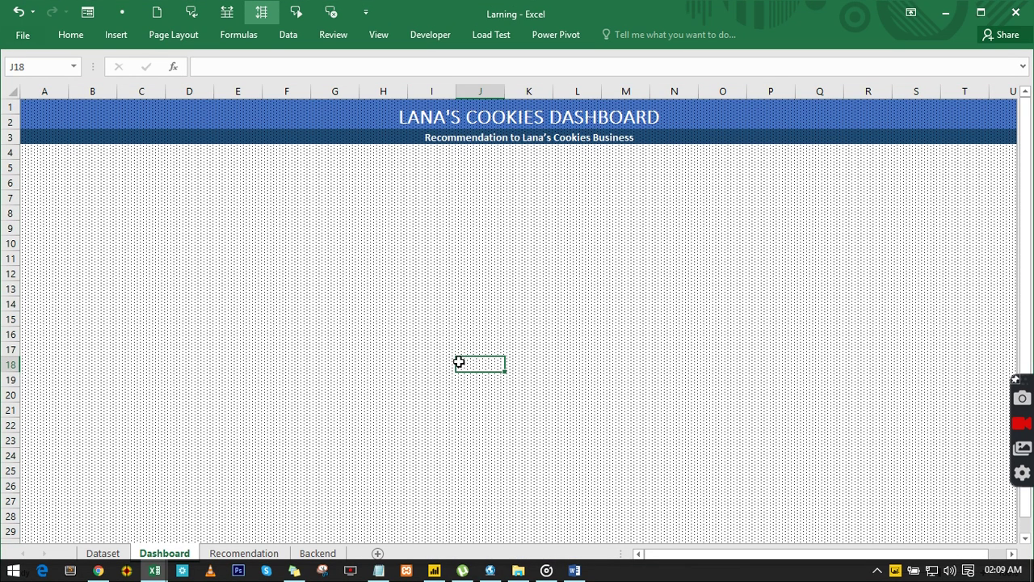
- Clear the dotted pattern from the dashboard body B4:T29 by applying the Normal cell style
{"action": "left_click", "coordinate": [102, 155]}
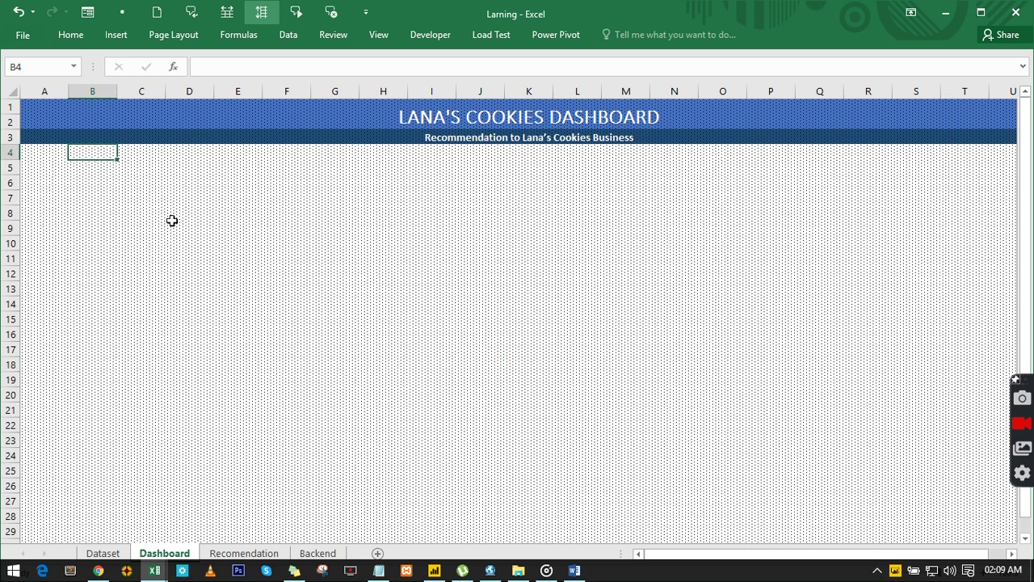
{"action": "left_click_drag", "start_coordinate": [172, 220], "coordinate": [958, 524]}
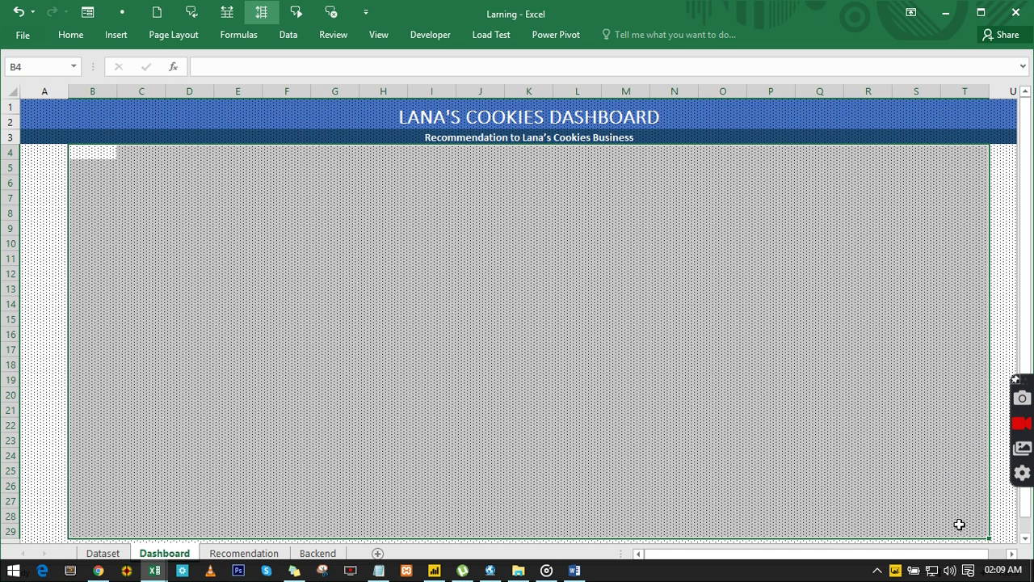
{"action": "left_click", "coordinate": [70, 36]}
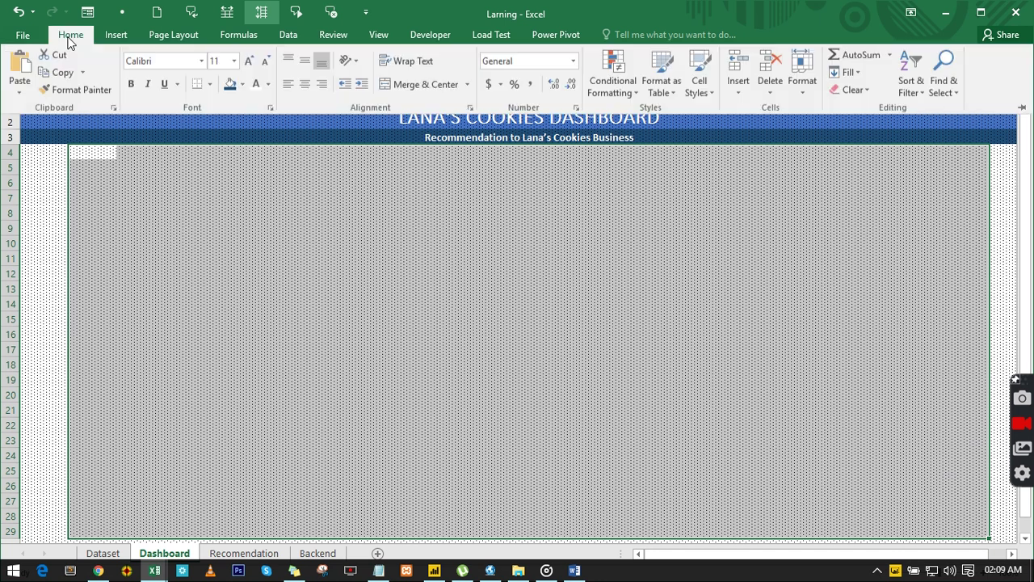
{"action": "left_click", "coordinate": [698, 81]}
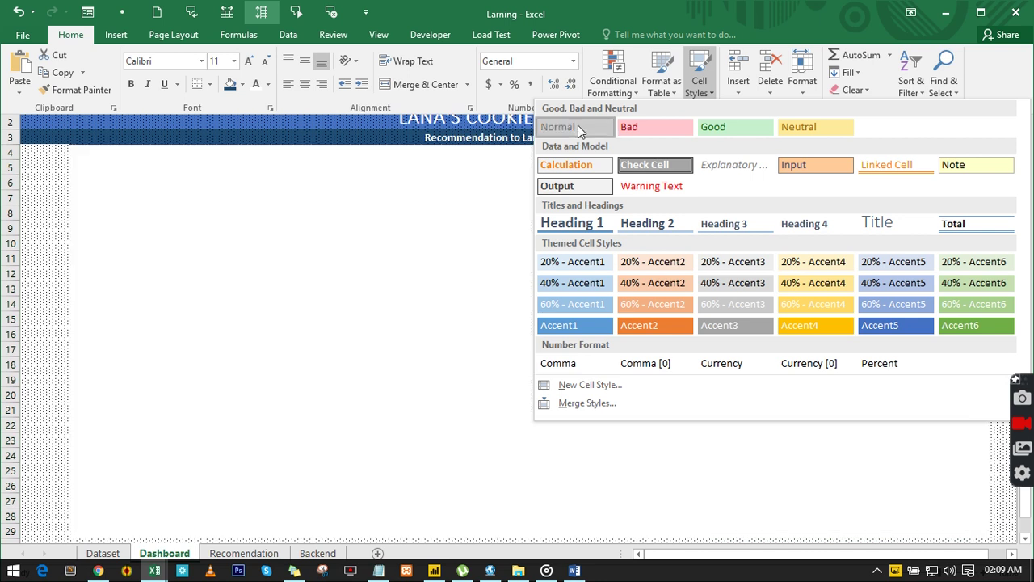
{"action": "left_click", "coordinate": [578, 126]}
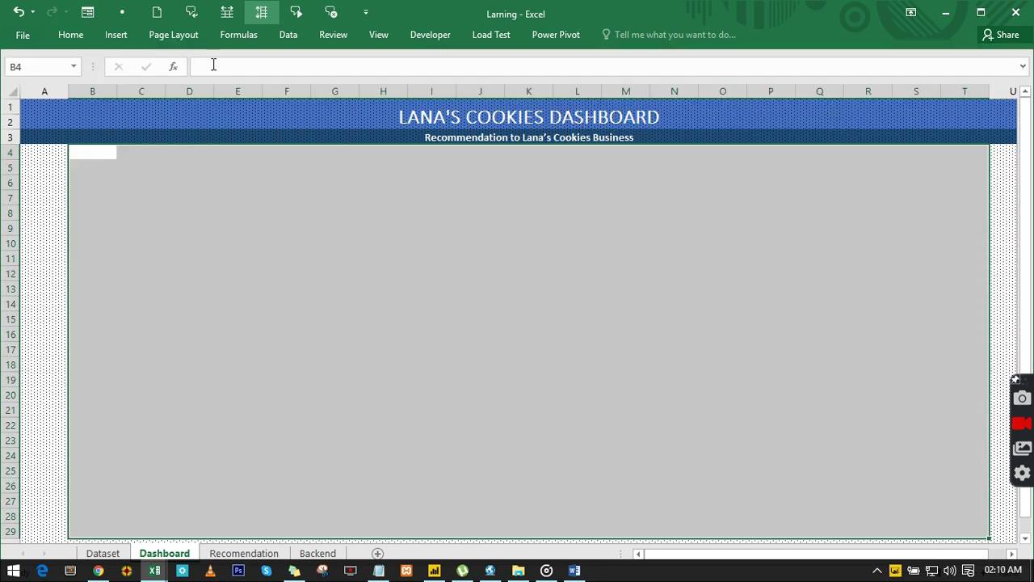
- Fill the dashboard body range B4:T29 with light gray
{"action": "left_click", "coordinate": [66, 35]}
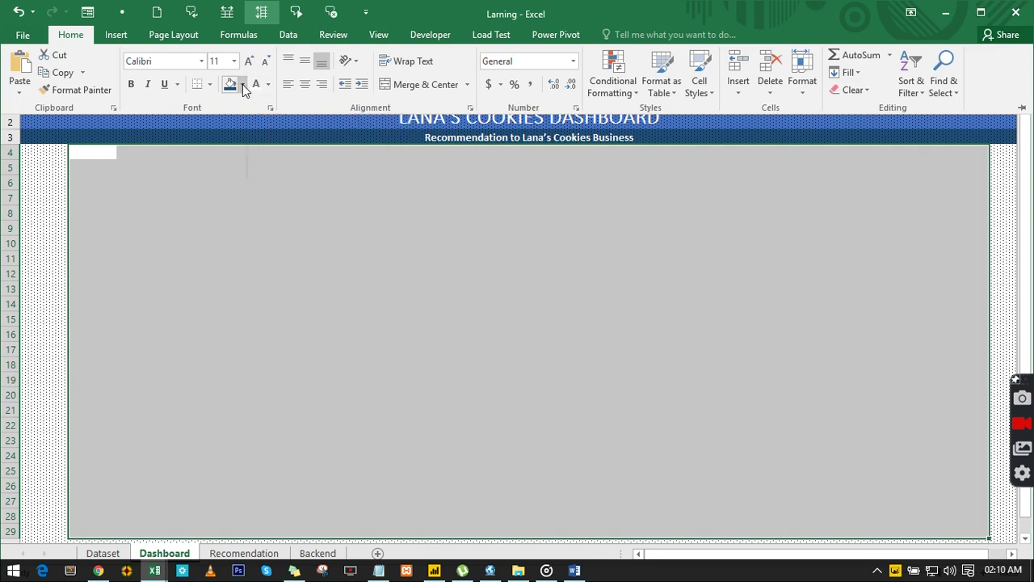
{"action": "left_click", "coordinate": [242, 84]}
{"action": "left_click", "coordinate": [227, 142]}
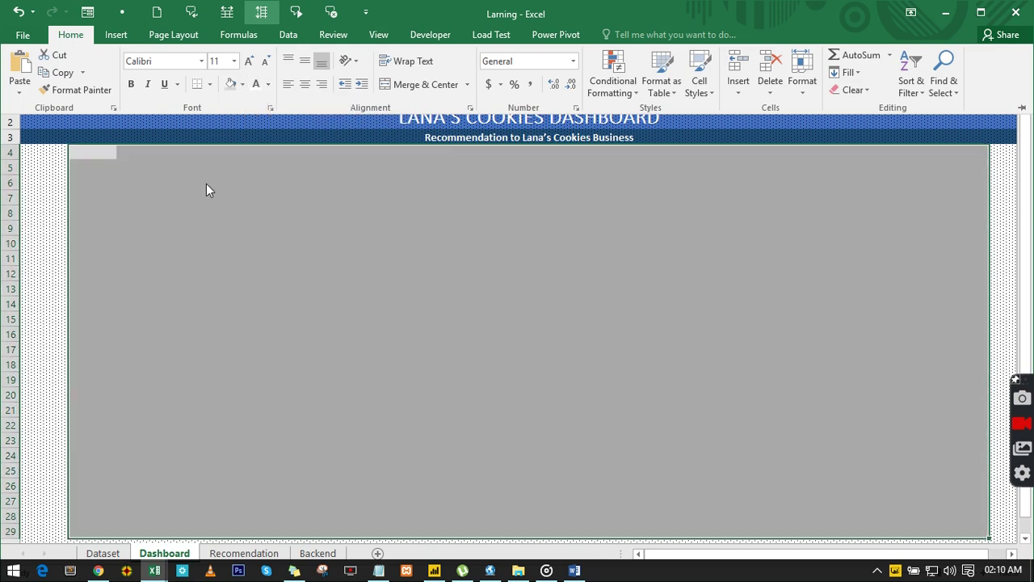
{"action": "left_click", "coordinate": [206, 184]}
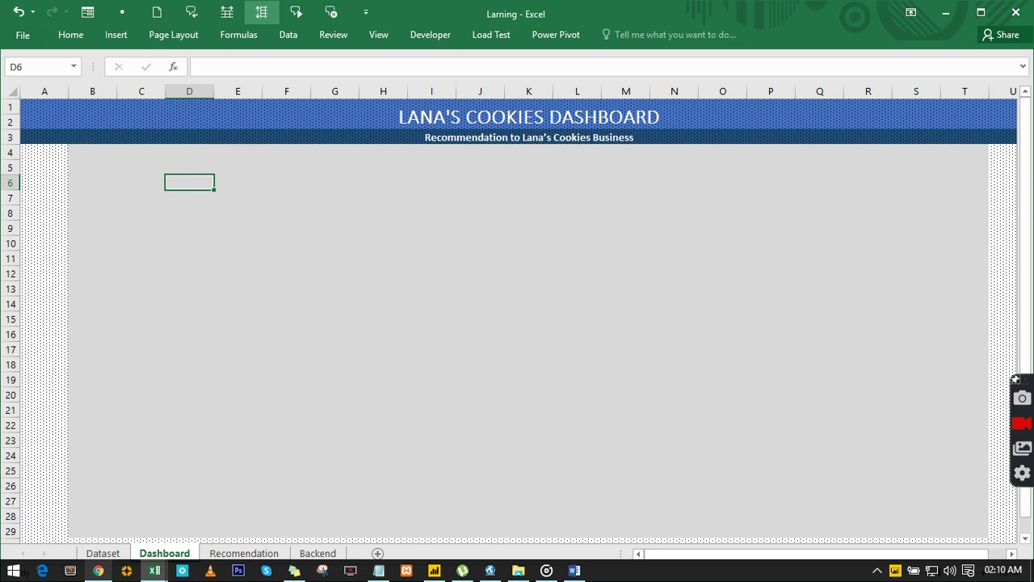
- Switch to the Cookies Business Analytics workbook to check the finished dashboard's layout, and return to the Larning workbook
{"action": "left_click", "coordinate": [164, 574]}
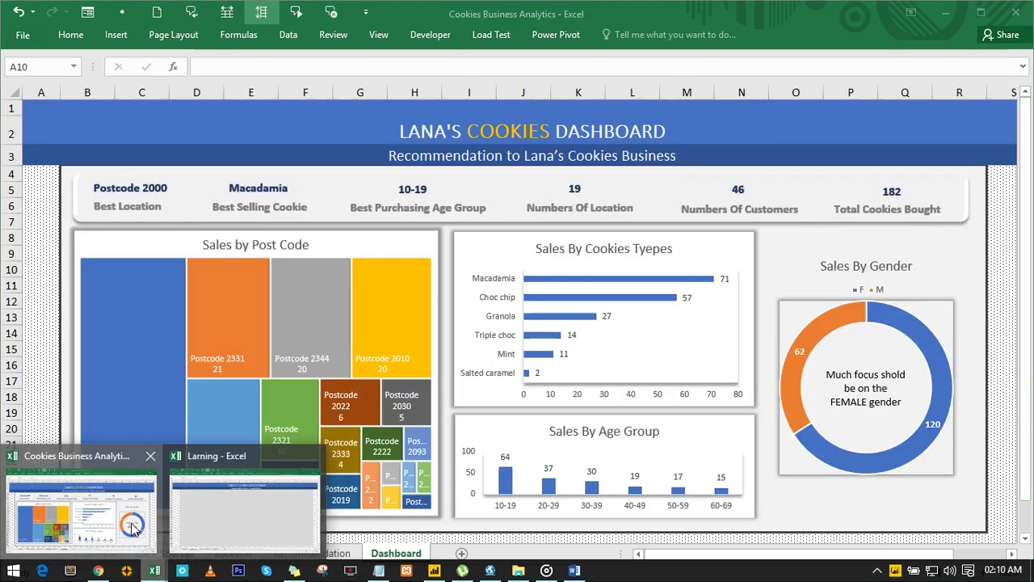
{"action": "left_click", "coordinate": [80, 500]}
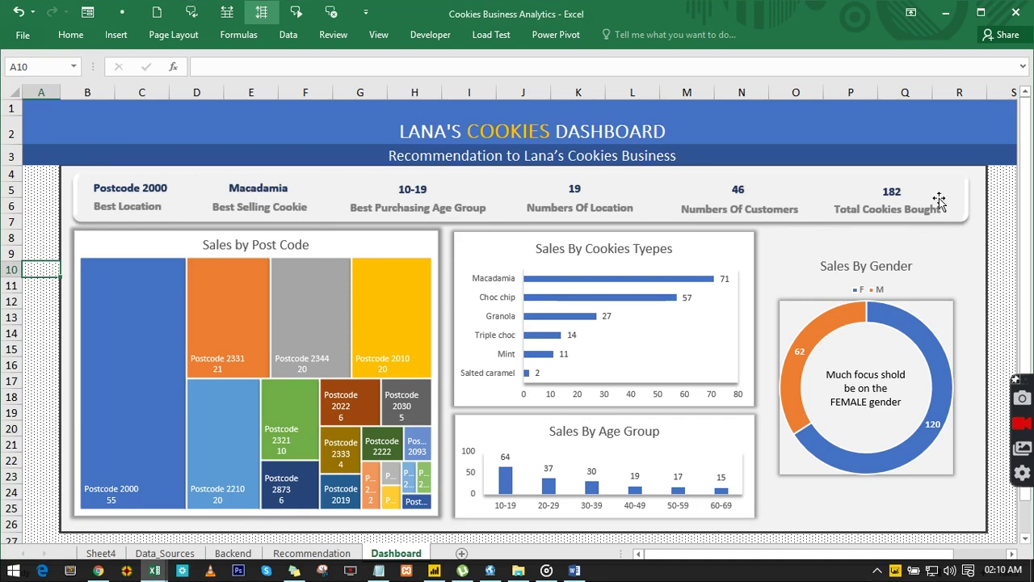
{"action": "left_click", "coordinate": [155, 570]}
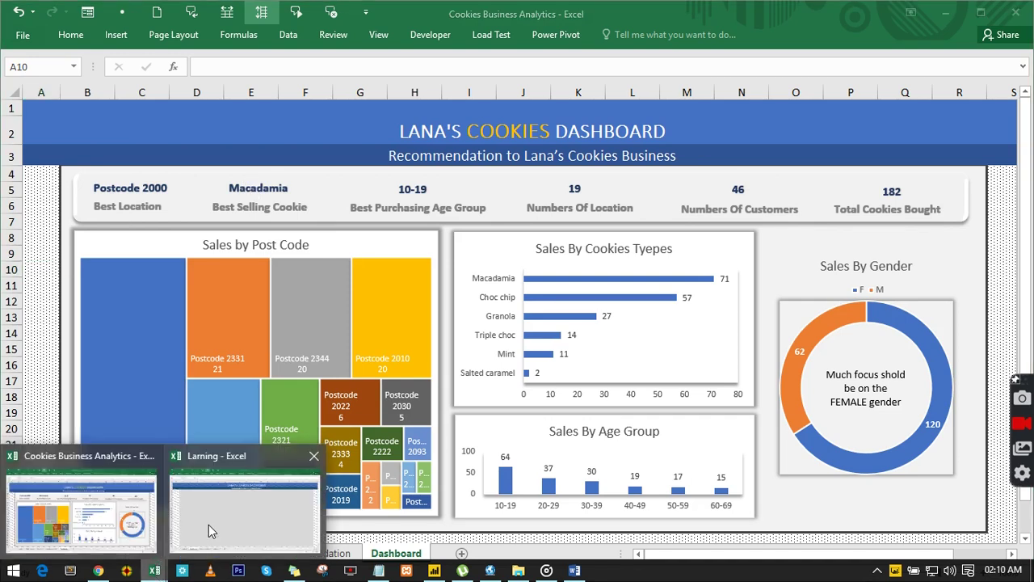
{"action": "left_click", "coordinate": [209, 525]}
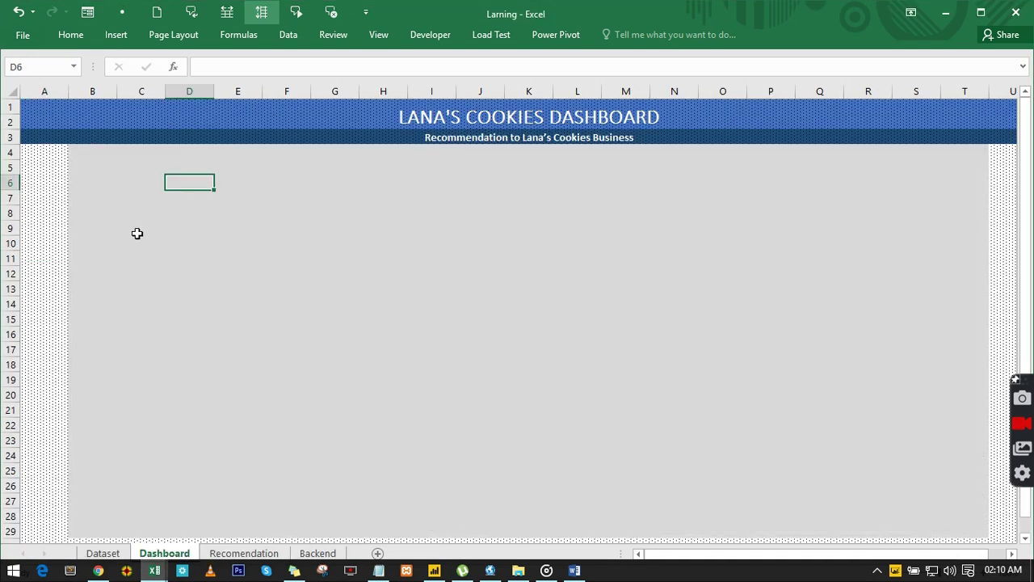
- Draw a rounded rectangle about 12.37" wide and 0.71" high across rows 4 to 7 of the gray dashboard body
{"action": "left_click", "coordinate": [119, 33]}
{"action": "left_click", "coordinate": [243, 59]}
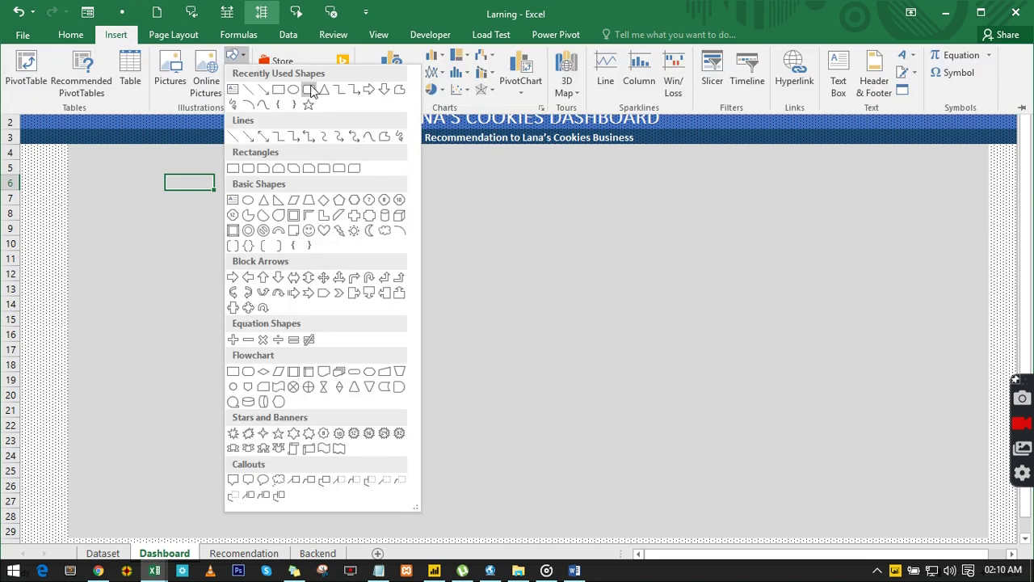
{"action": "left_click", "coordinate": [310, 90]}
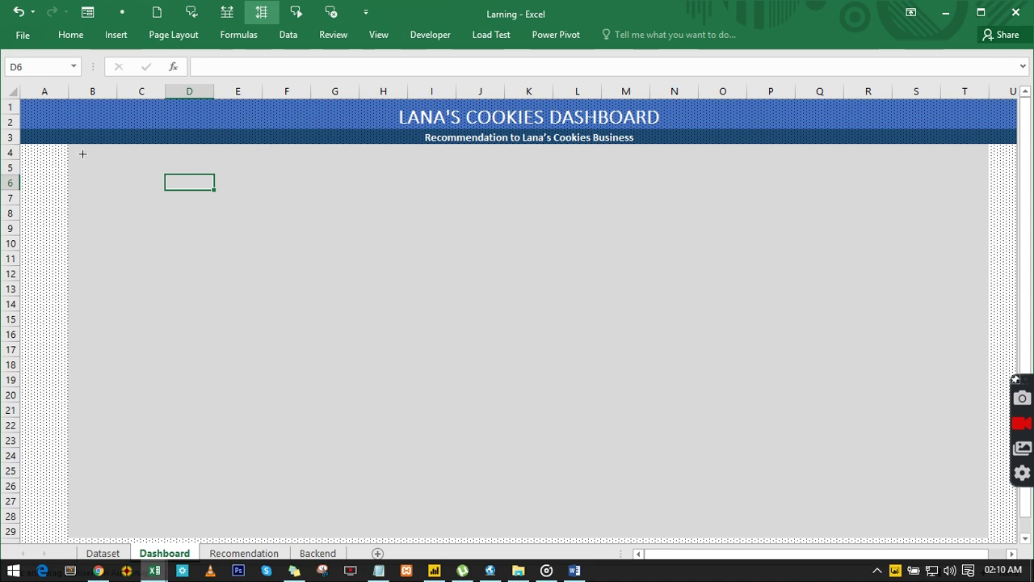
{"action": "mouse_move", "coordinate": [81, 150]}
{"action": "left_mouse_down"}
{"action": "mouse_move", "coordinate": [961, 169]}
{"action": "mouse_move", "coordinate": [978, 203]}
{"action": "left_mouse_up"}
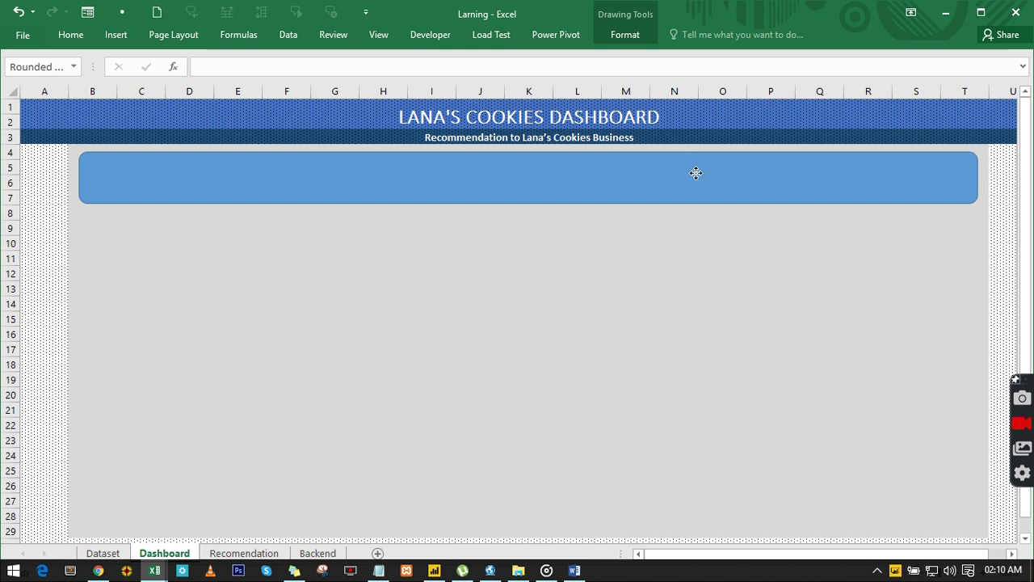
- Fill the rounded rectangle with the same light gray as the dashboard body
{"action": "left_click", "coordinate": [70, 35]}
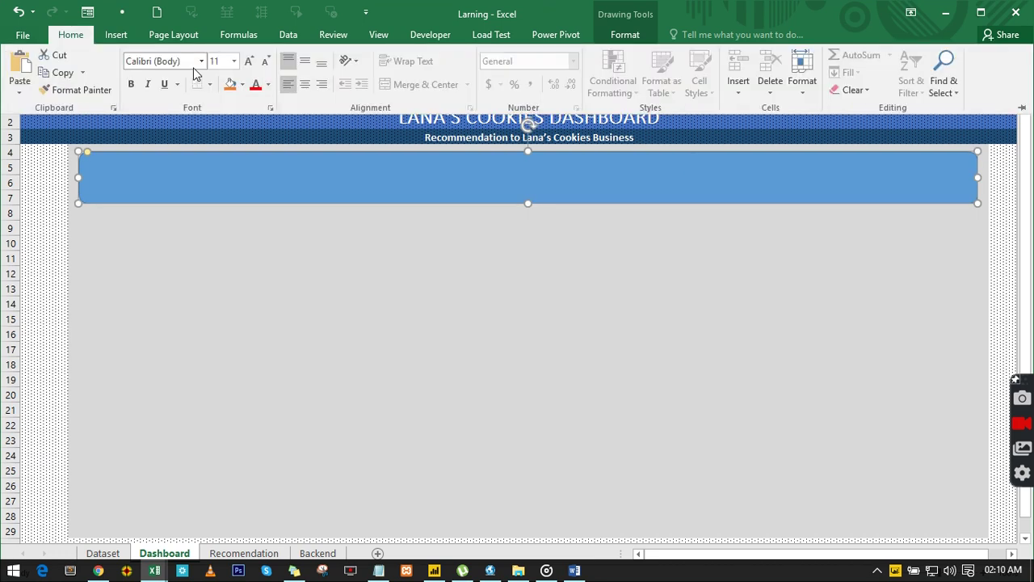
{"action": "left_click", "coordinate": [242, 85]}
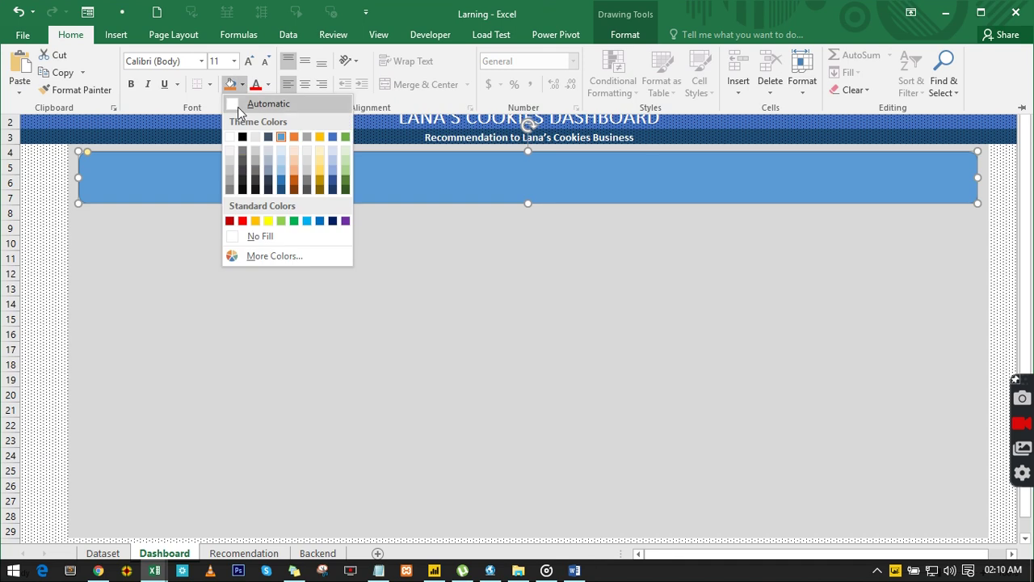
{"action": "left_click", "coordinate": [230, 159]}
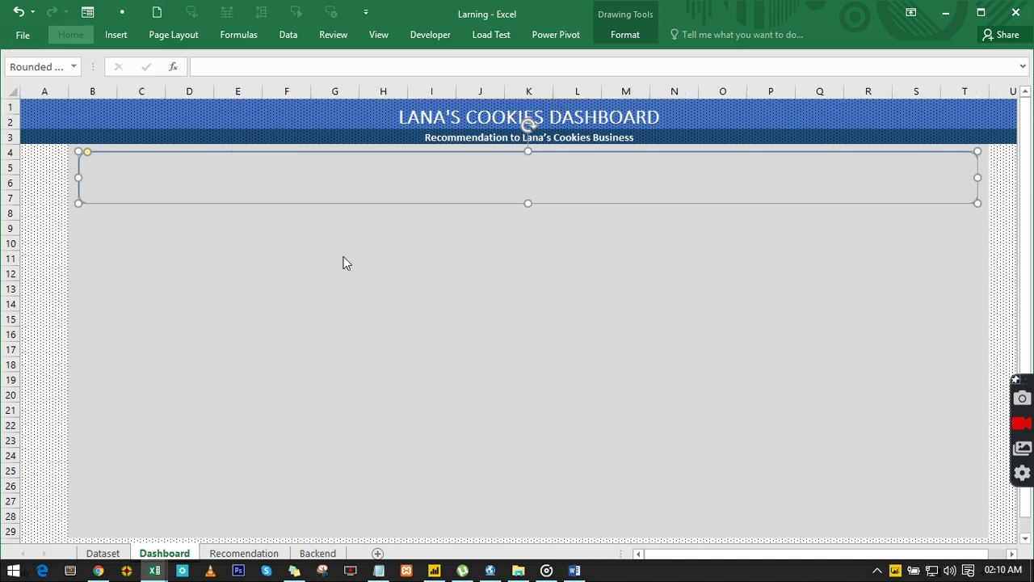
{"action": "left_click", "coordinate": [343, 260]}
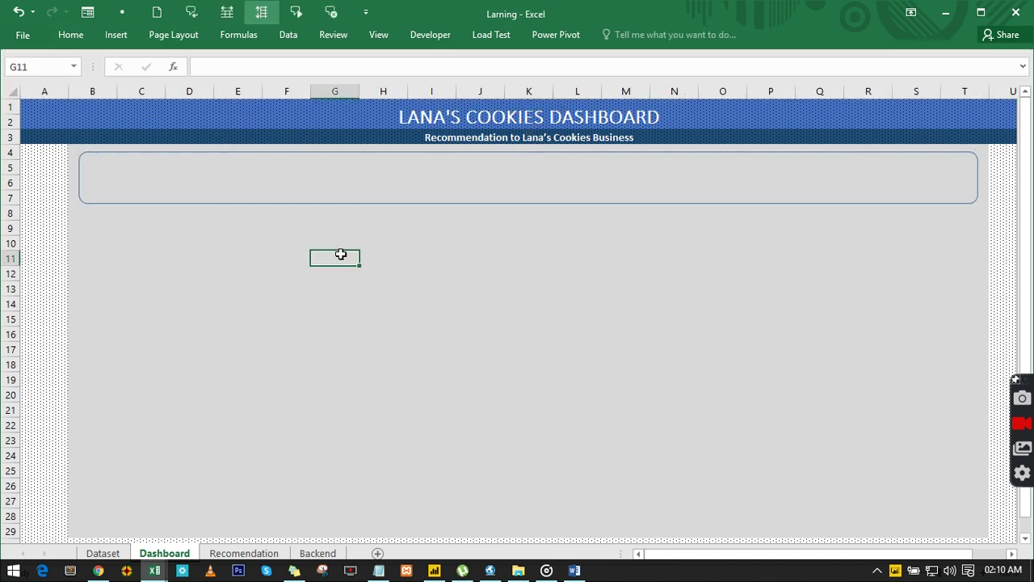
- Apply the preset shape effect with beveled edges and a shadow falling to the lower left to the rounded rectangle
{"action": "left_click", "coordinate": [330, 180]}
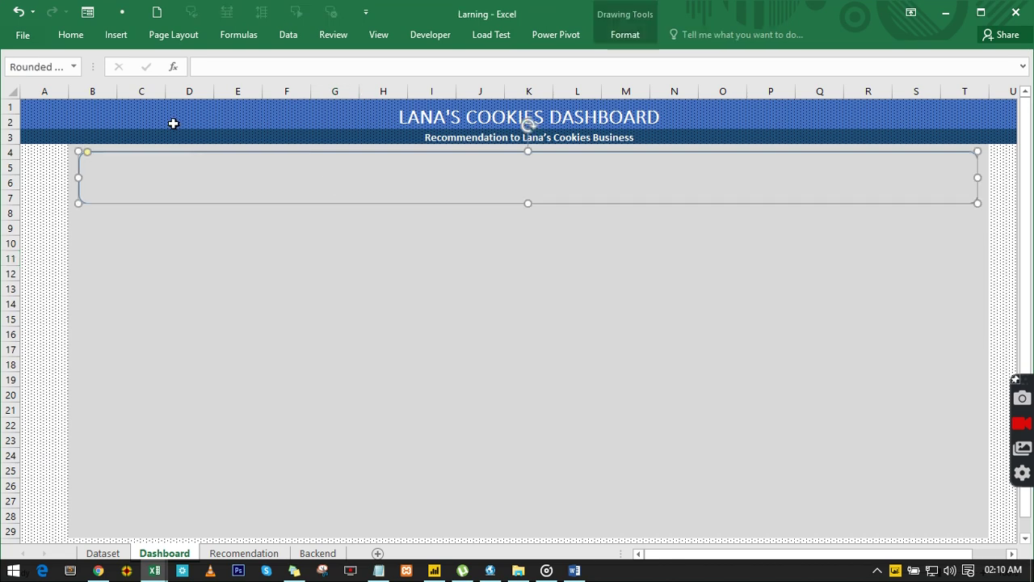
{"action": "left_click", "coordinate": [624, 34]}
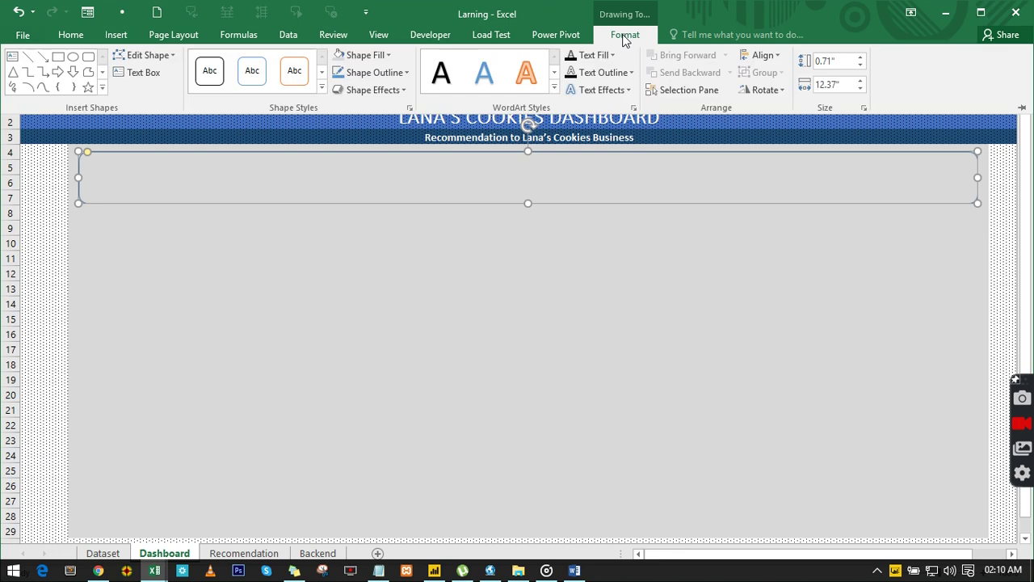
{"action": "left_click", "coordinate": [400, 89]}
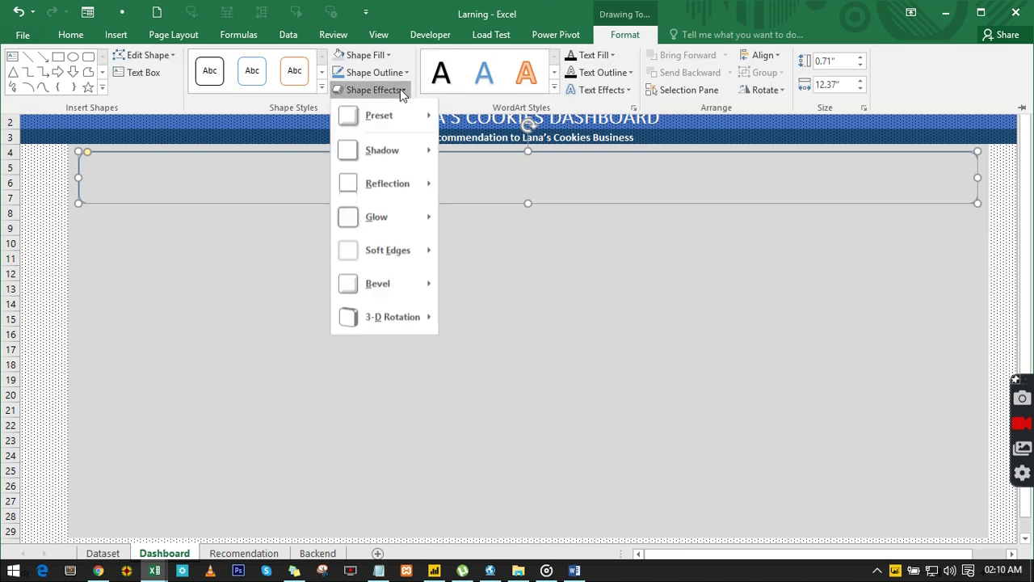
{"action": "mouse_move", "coordinate": [389, 117]}
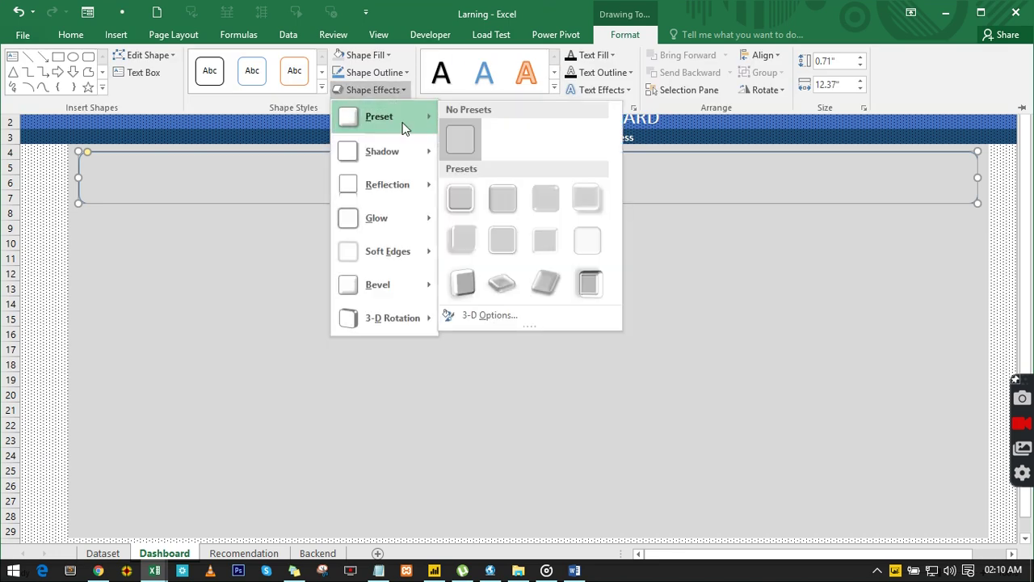
{"action": "left_click", "coordinate": [458, 239]}
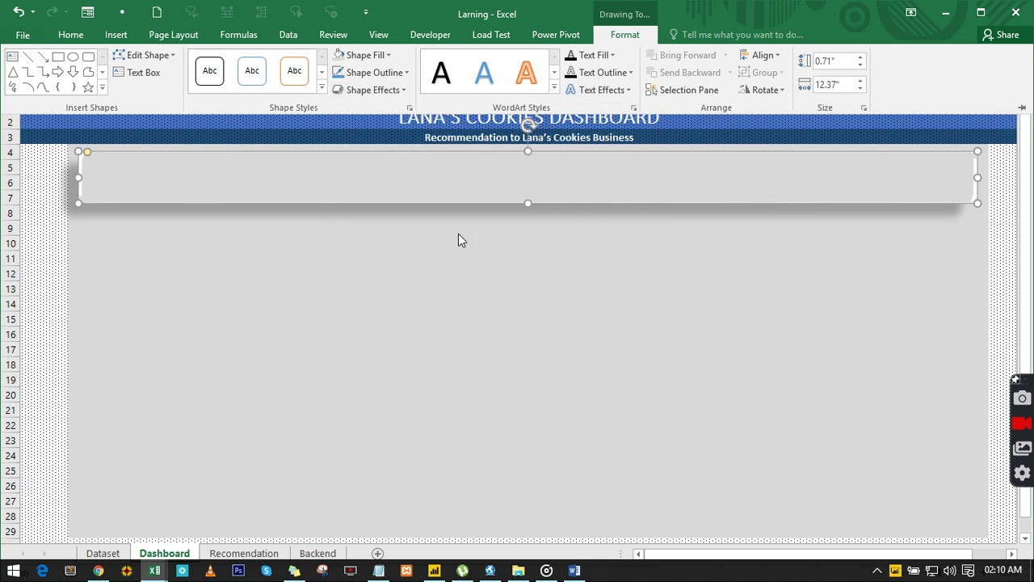
- Set the rounded rectangle's shadow effect to No Shadow
{"action": "left_click", "coordinate": [405, 90]}
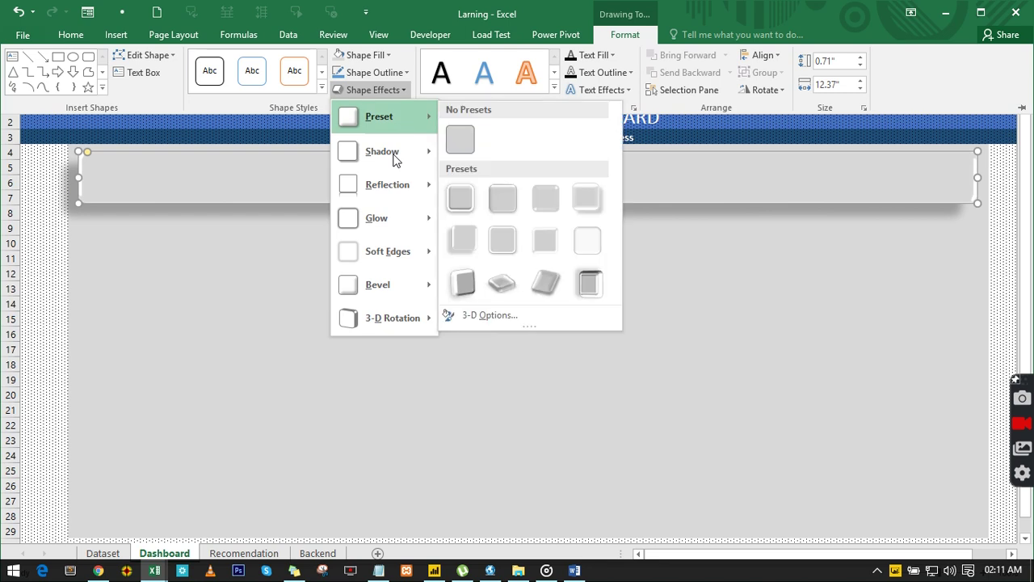
{"action": "mouse_move", "coordinate": [404, 151]}
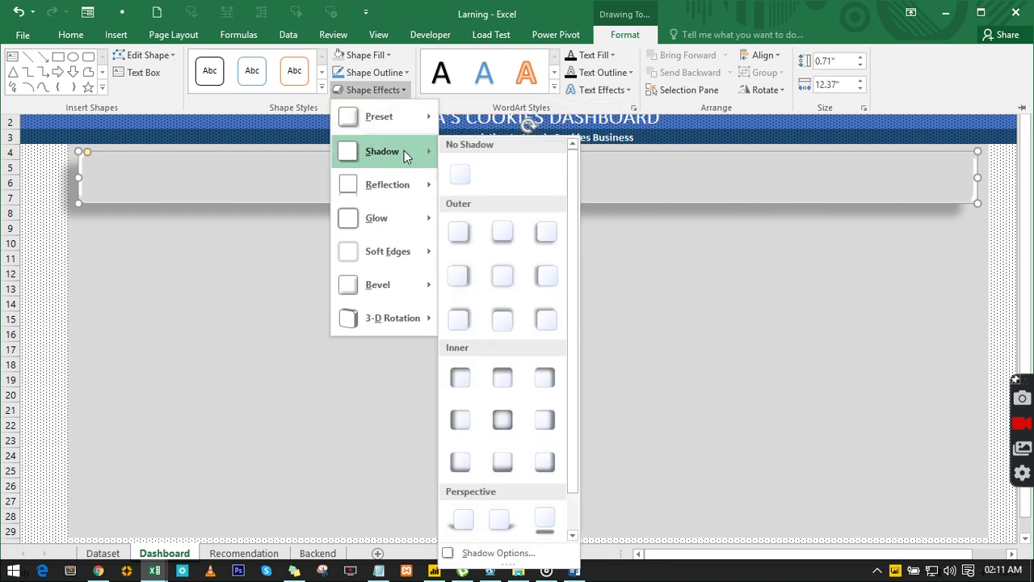
{"action": "left_click", "coordinate": [465, 166]}
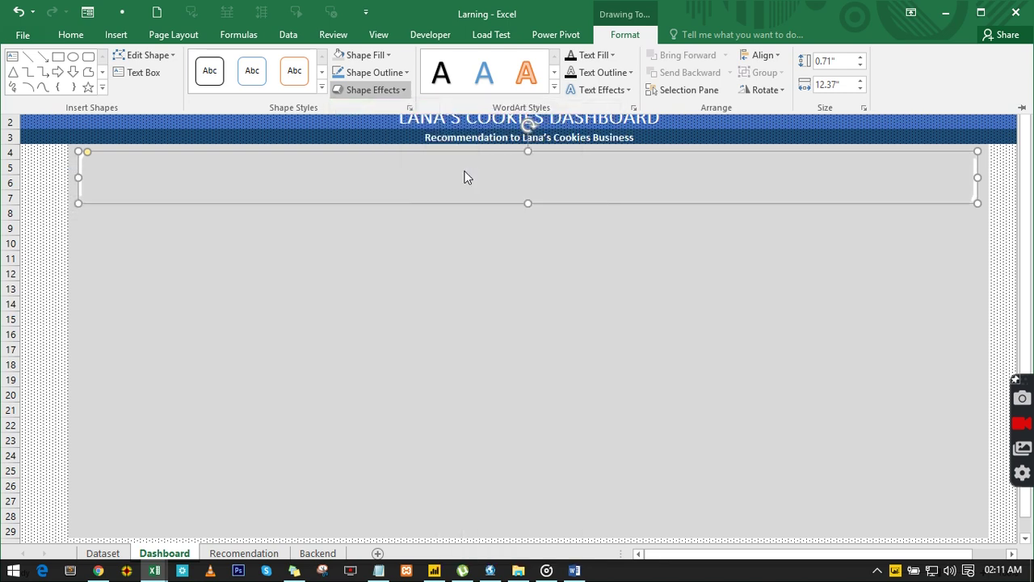
- Apply the outer shadow that falls straight below the shape to the rounded rectangle on the dashboard
{"action": "left_click", "coordinate": [404, 93]}
{"action": "mouse_move", "coordinate": [396, 152]}
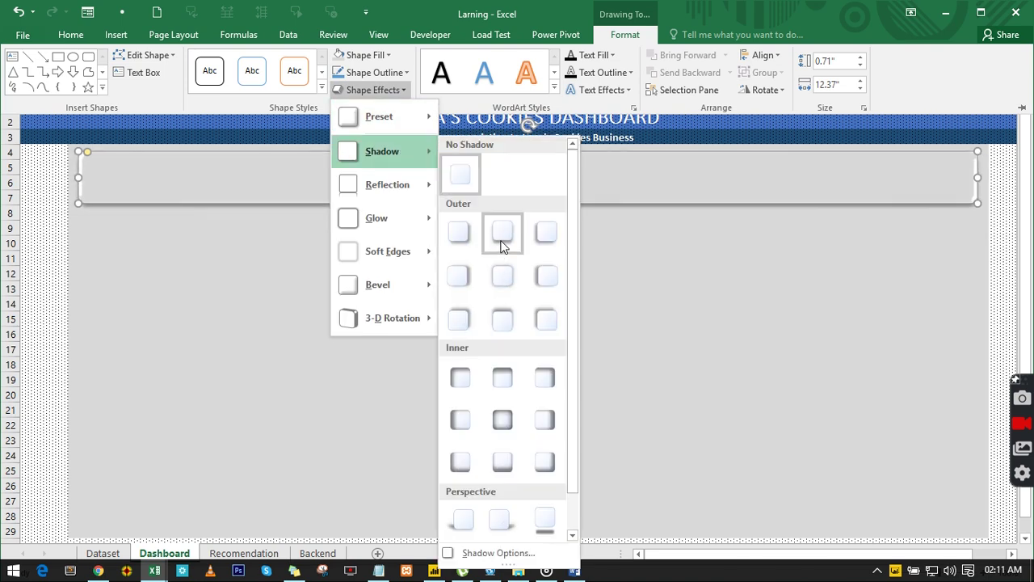
{"action": "left_click", "coordinate": [502, 234]}
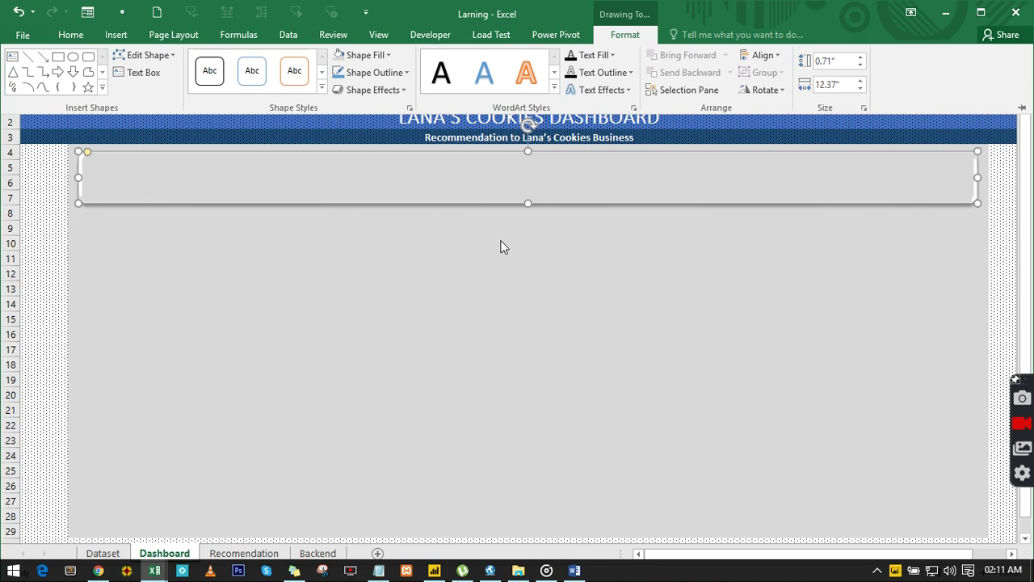
{"action": "left_click", "coordinate": [438, 239]}
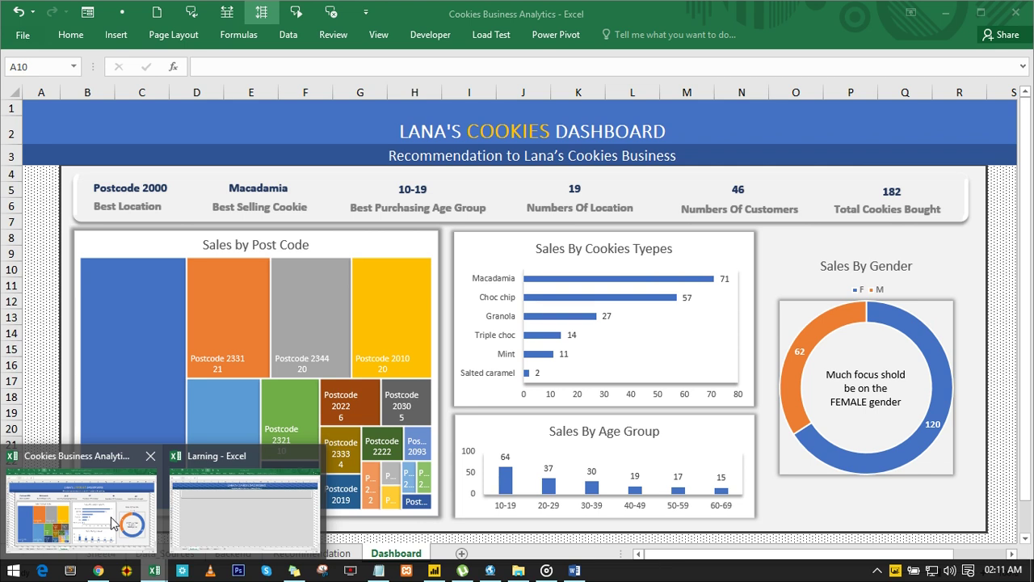
- On the Backend sheet, copy the postcode pivot rows in D6:E24, without the grand total, and paste them starting at T4
{"action": "key", "text": "ctrl+Tab"}
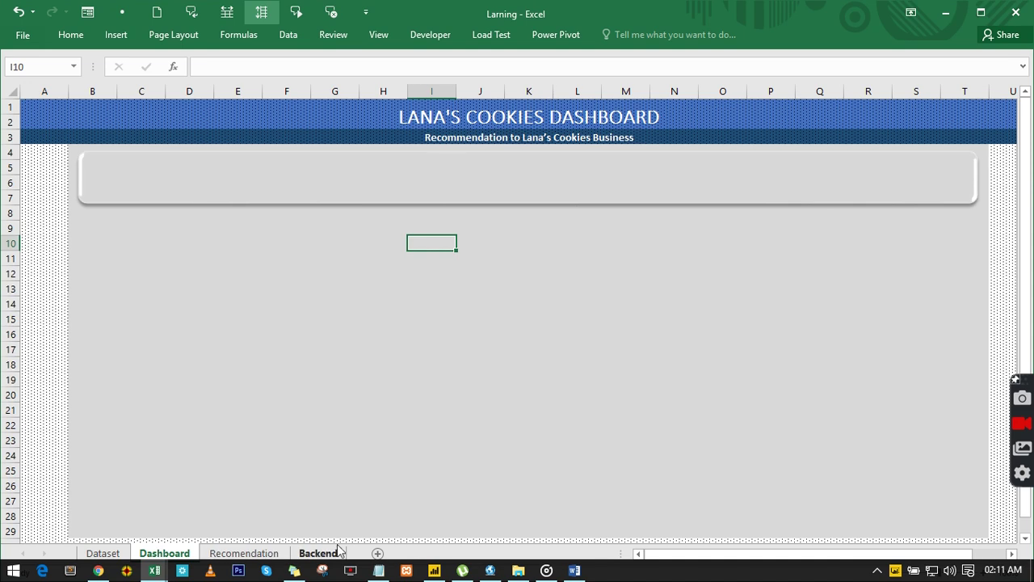
{"action": "left_click", "coordinate": [314, 552]}
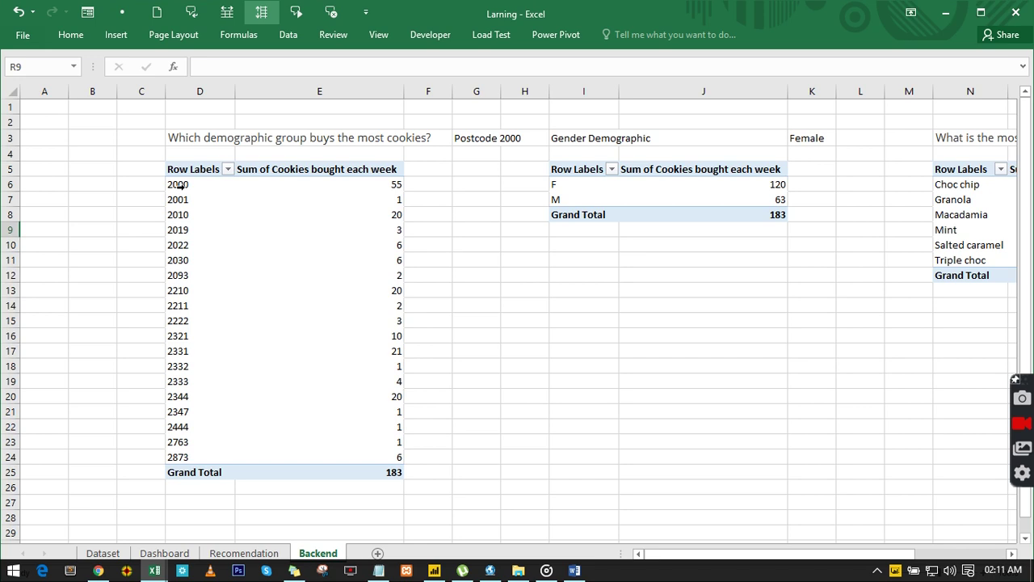
{"action": "left_click", "coordinate": [239, 225]}
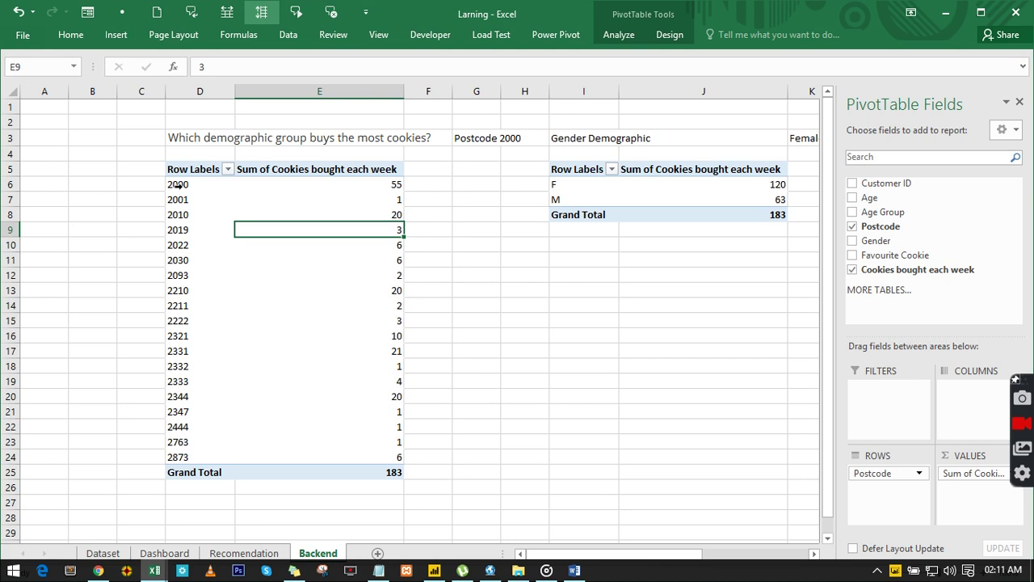
{"action": "left_click_drag", "start_coordinate": [169, 184], "coordinate": [169, 199]}
{"action": "left_click_drag", "start_coordinate": [351, 252], "coordinate": [411, 462]}
{"action": "key", "text": "ctrl+c"}
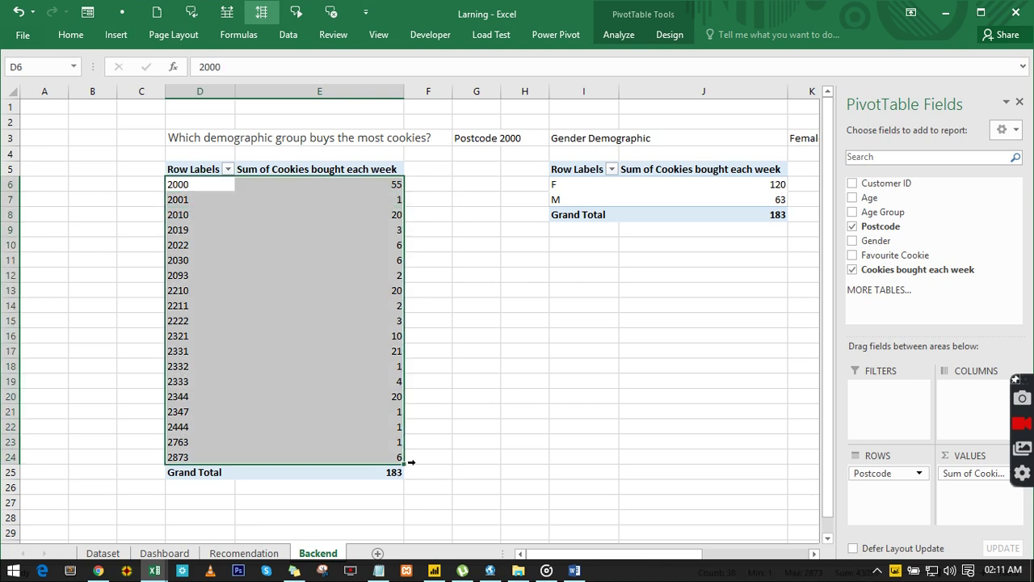
{"action": "mouse_move", "coordinate": [331, 339]}
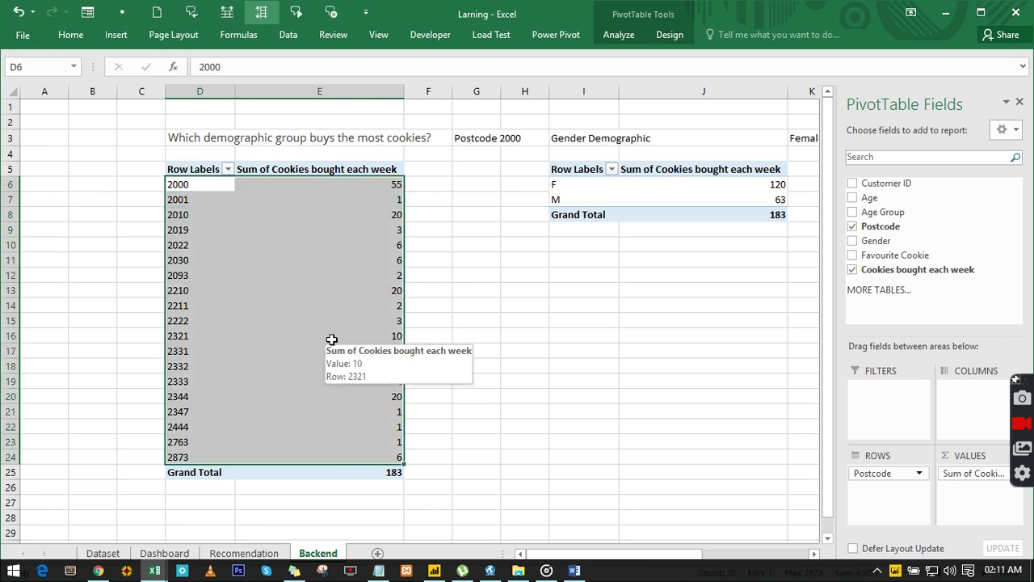
{"action": "left_click_drag", "start_coordinate": [702, 554], "coordinate": [815, 556]}
{"action": "left_click", "coordinate": [814, 554]}
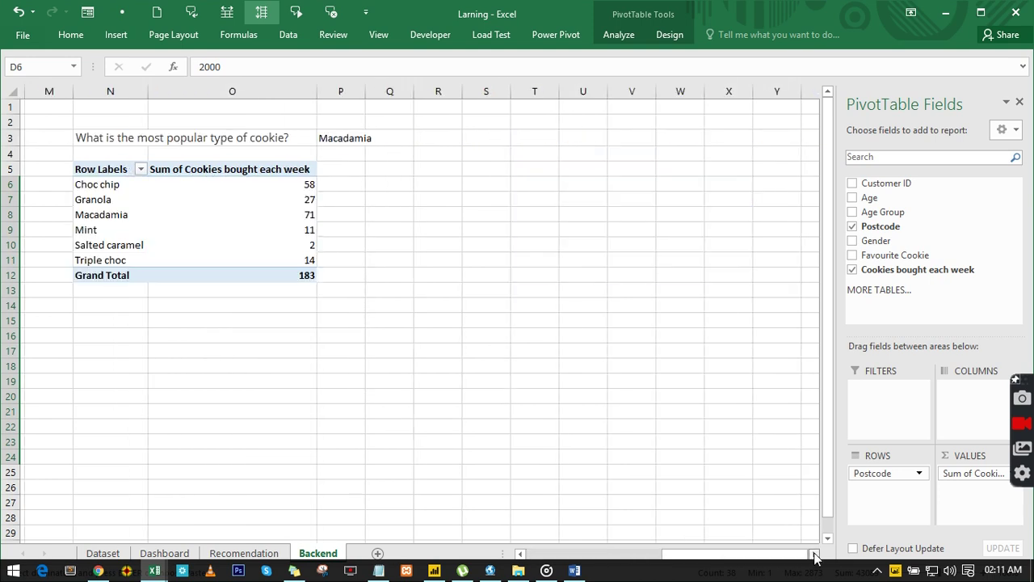
{"action": "left_click", "coordinate": [477, 151]}
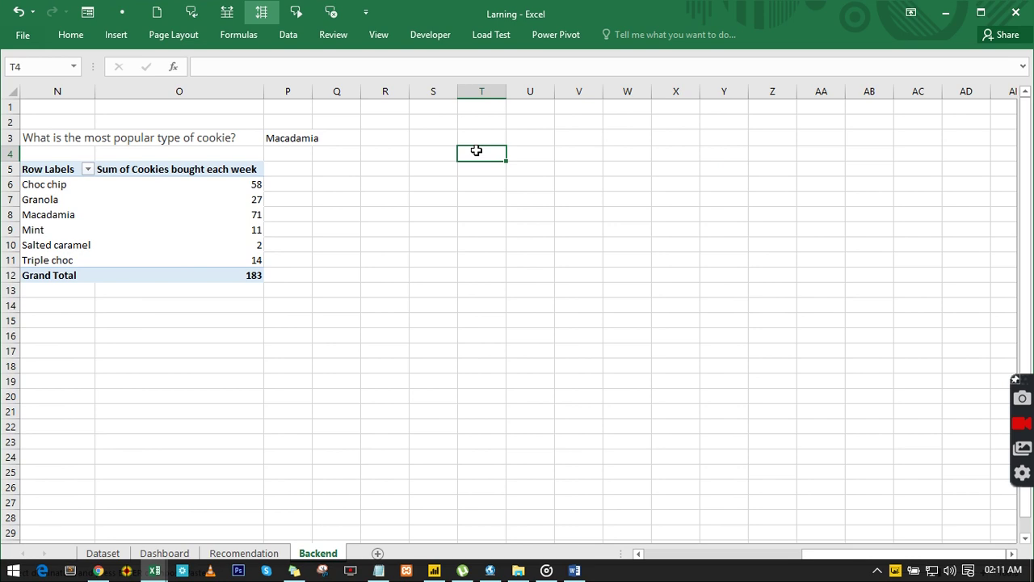
{"action": "key", "text": "ctrl+v"}
{"action": "left_click", "coordinate": [639, 257]}
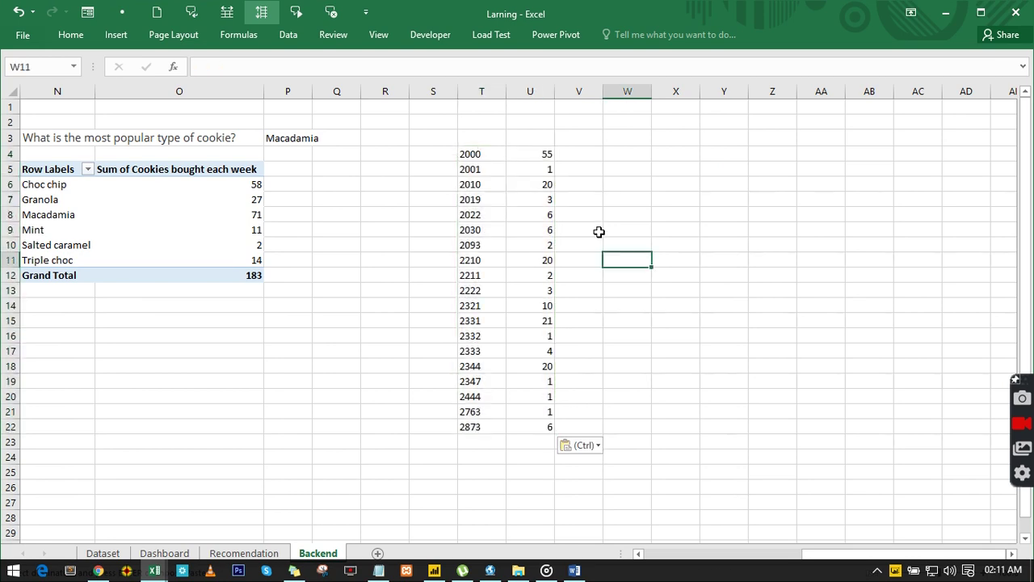
- Examine how the postcodes are labelled in the Sales by Post Code chart of the Cookies Business Analytics workbook
{"action": "left_click", "coordinate": [526, 185]}
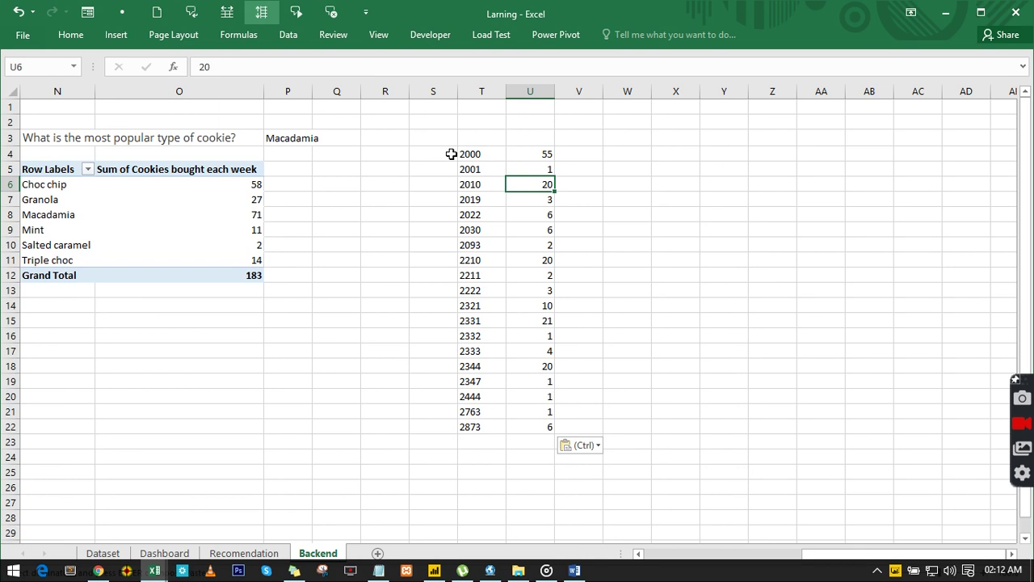
{"action": "mouse_move", "coordinate": [153, 573]}
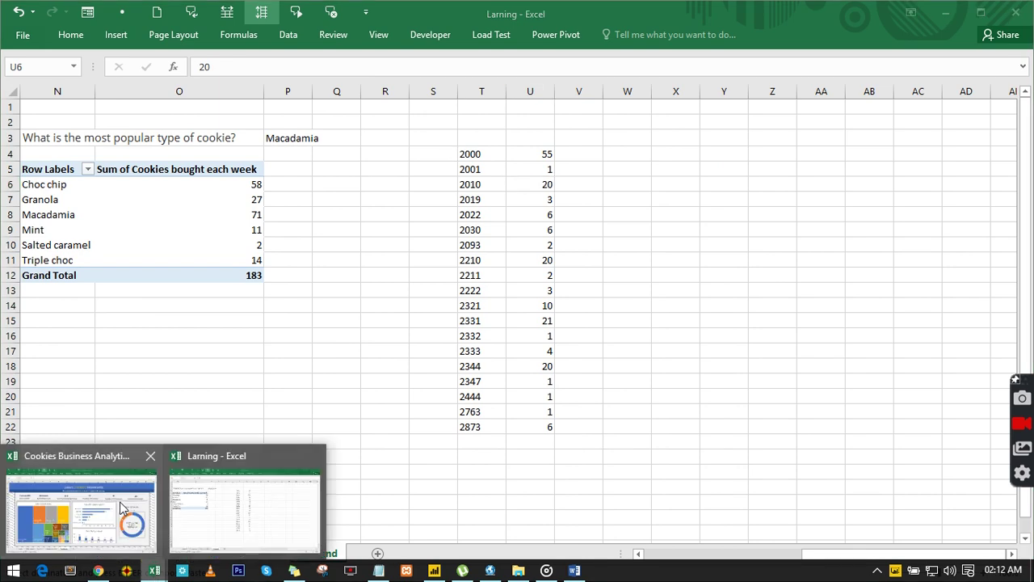
{"action": "mouse_move", "coordinate": [105, 509]}
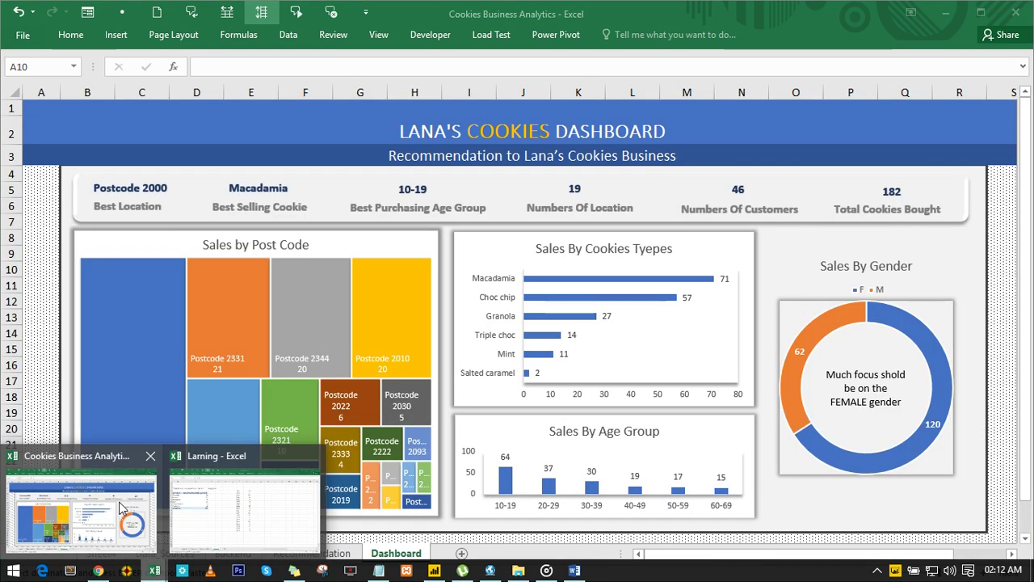
{"action": "left_click", "coordinate": [121, 507]}
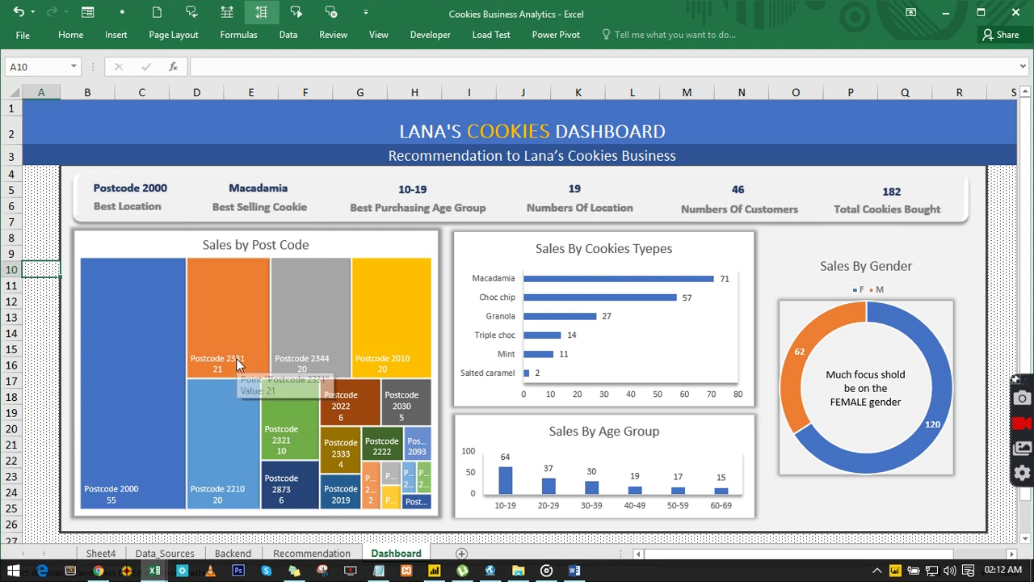
{"action": "mouse_move", "coordinate": [135, 503]}
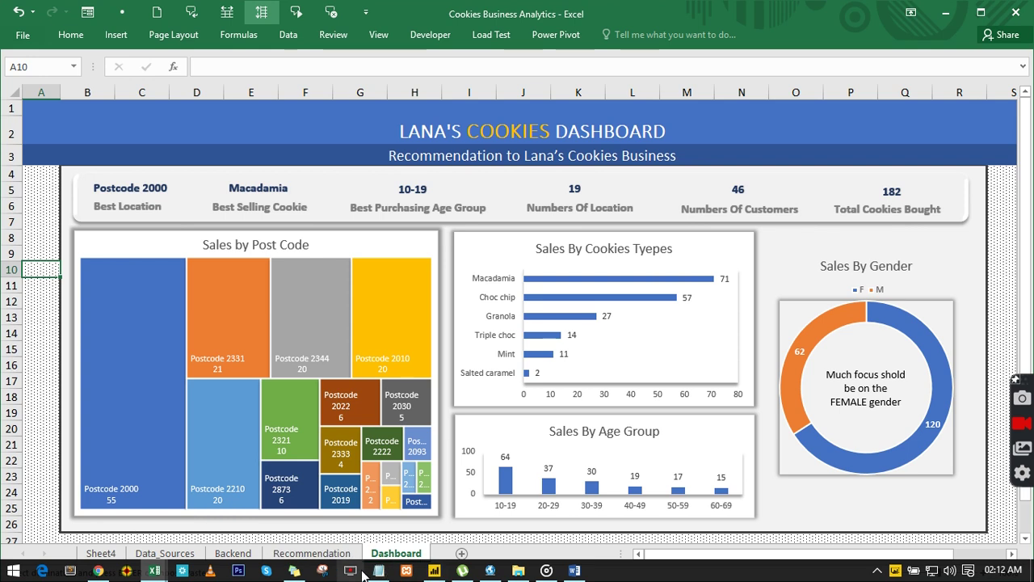
{"action": "mouse_move", "coordinate": [155, 570]}
{"action": "left_click", "coordinate": [217, 529]}
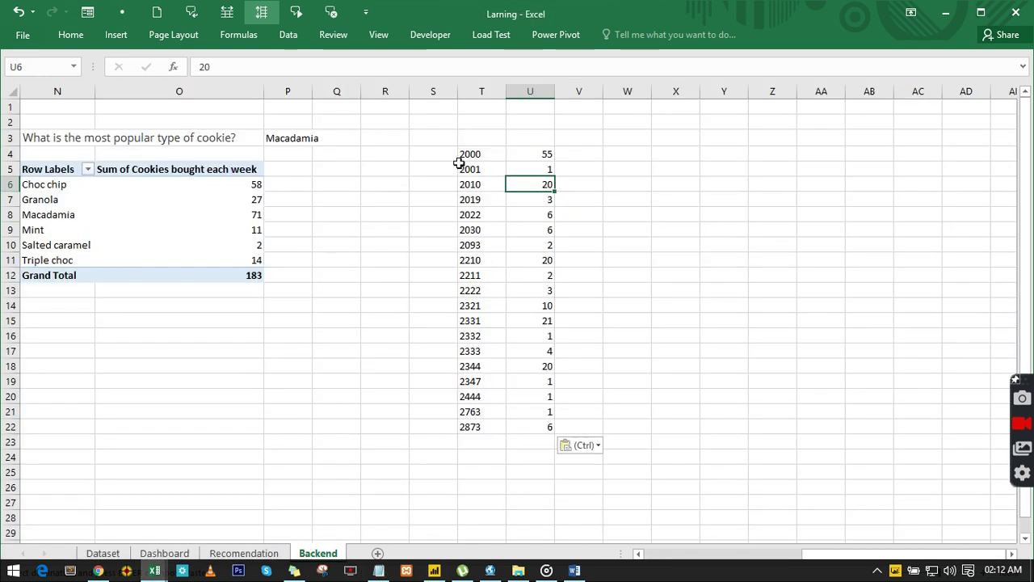
- Enter the label Postcode in S4 of the Larning Backend sheet and fill it down to S22
{"action": "left_click", "coordinate": [428, 154]}
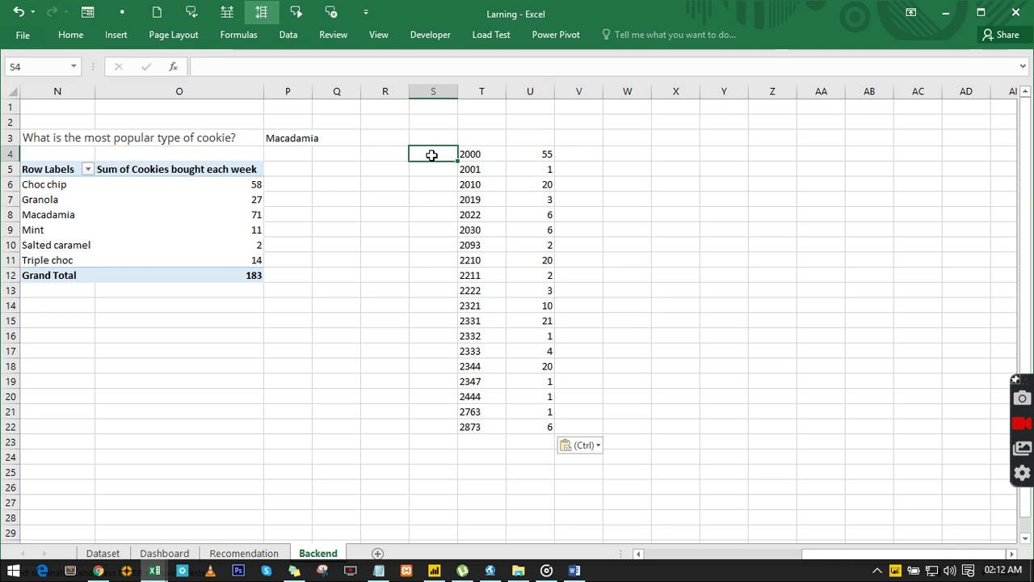
{"action": "type", "text": "Pos"}
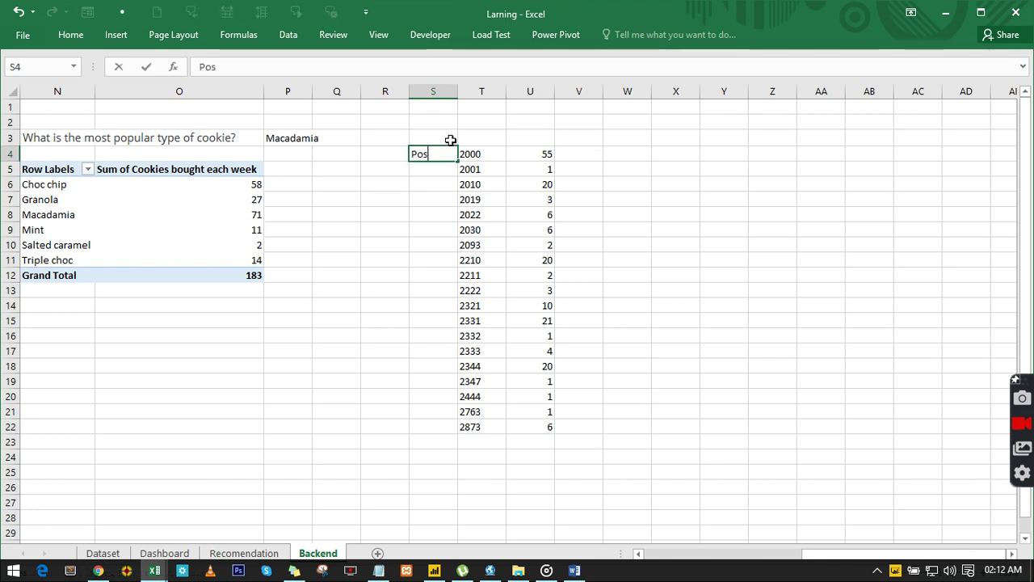
{"action": "type", "text": "tcode"}
{"action": "key", "text": "Return"}
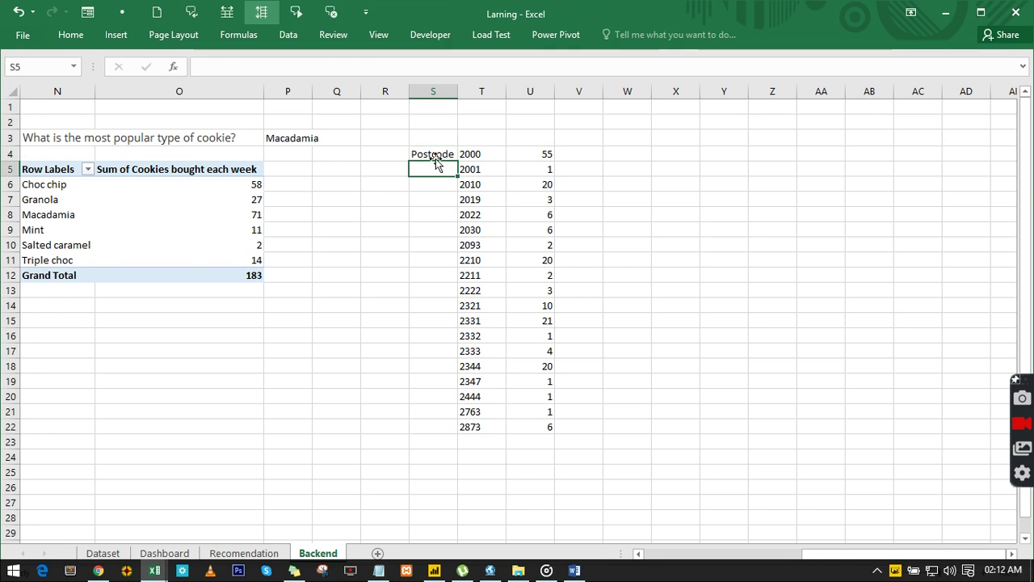
{"action": "left_click", "coordinate": [446, 156]}
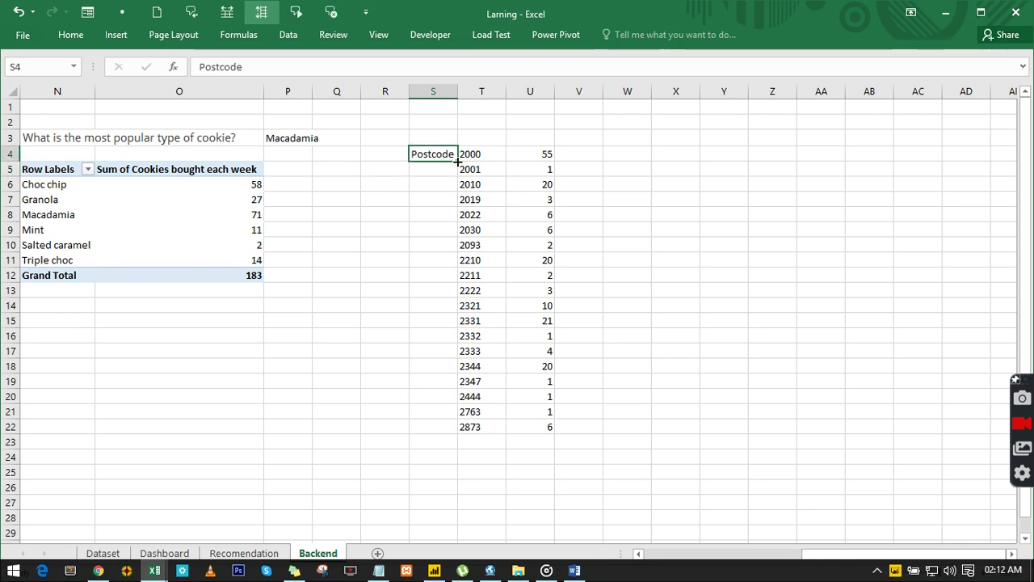
{"action": "double_click", "coordinate": [457, 162]}
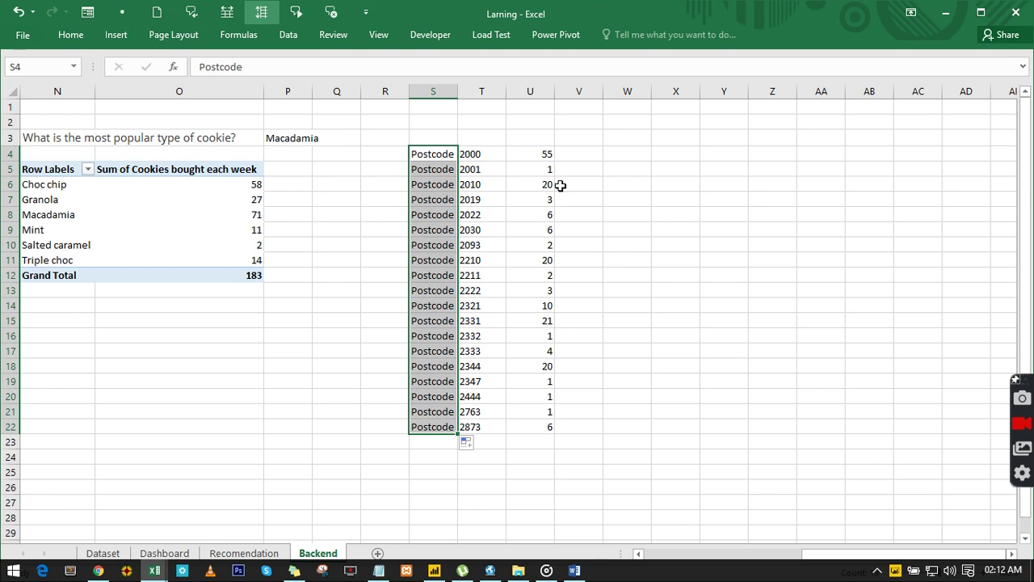
{"action": "left_click", "coordinate": [585, 167]}
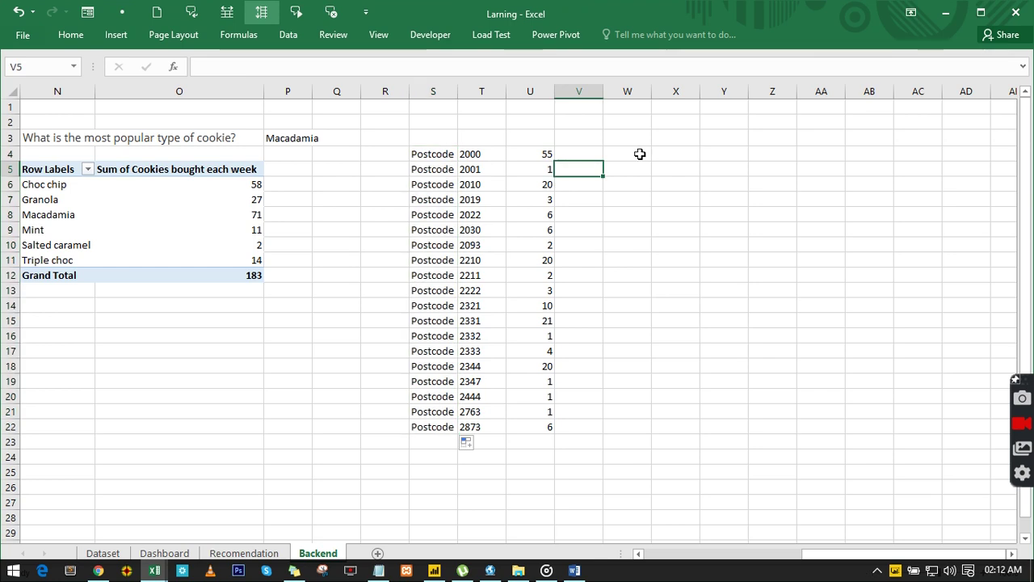
- Move the cookie quantities from U4:U22 to the range starting at AB5
{"action": "left_click", "coordinate": [666, 155]}
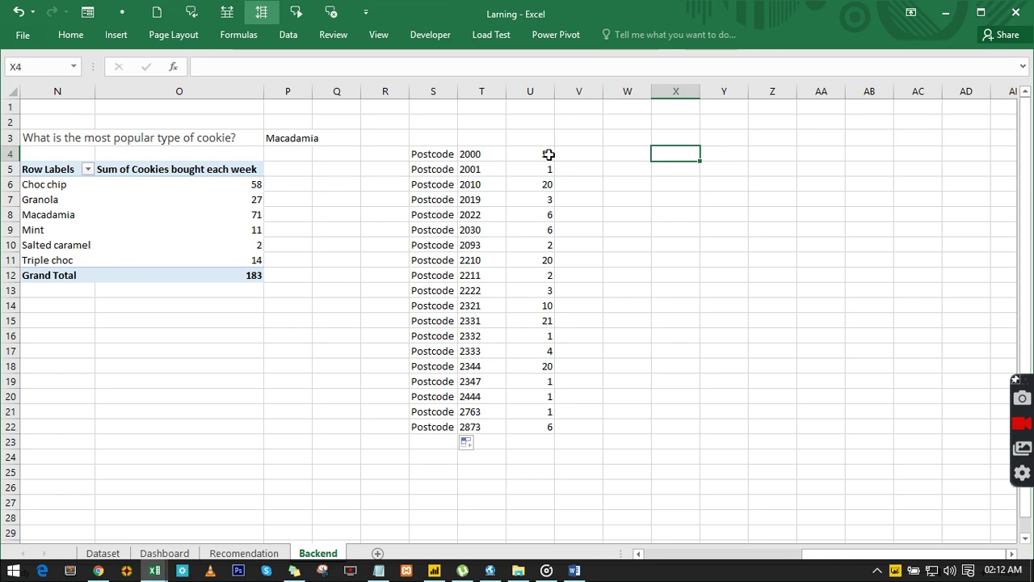
{"action": "left_click_drag", "start_coordinate": [548, 154], "coordinate": [549, 426]}
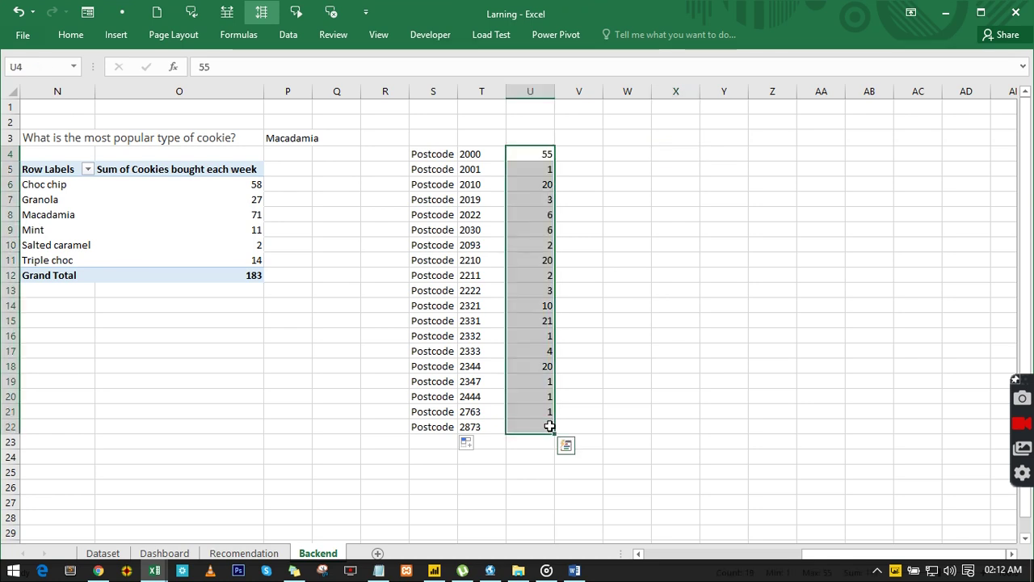
{"action": "key", "text": "ctrl+c"}
{"action": "left_click", "coordinate": [854, 168]}
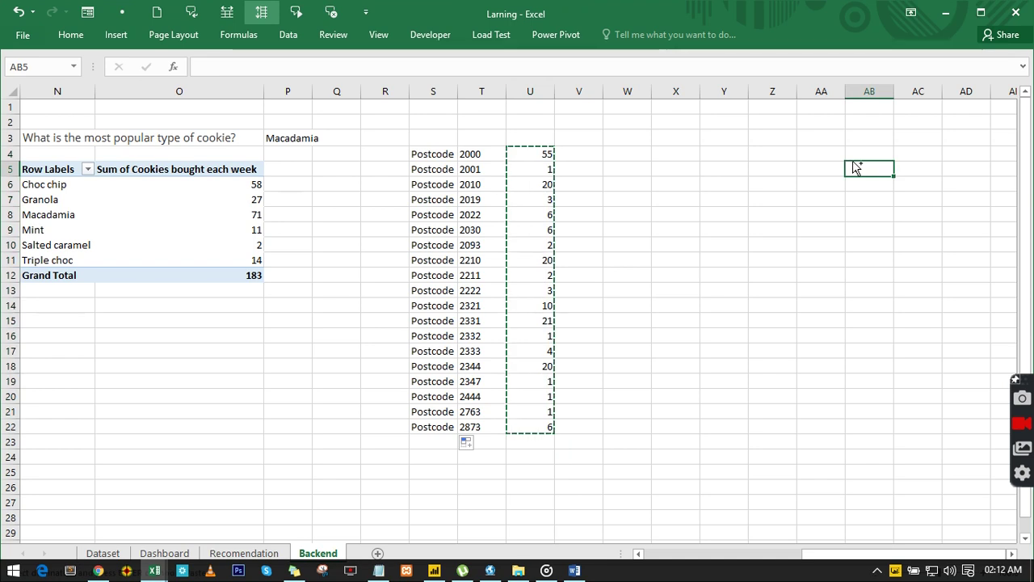
{"action": "key", "text": "ctrl+v"}
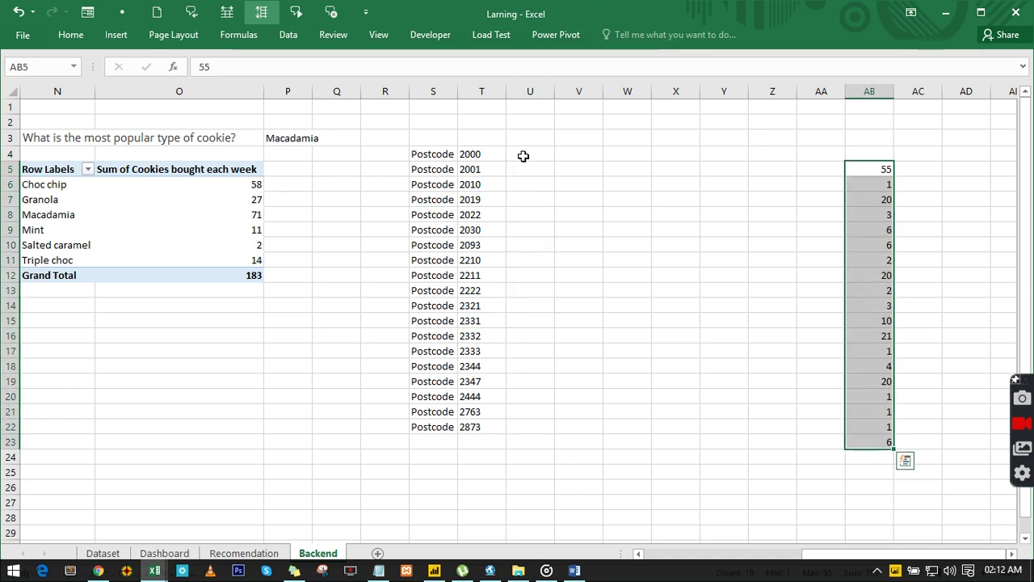
- In U4, join S4 and T4 with a space between them using CONCATENATE, and fill the formula down to U22
{"action": "left_click", "coordinate": [523, 156]}
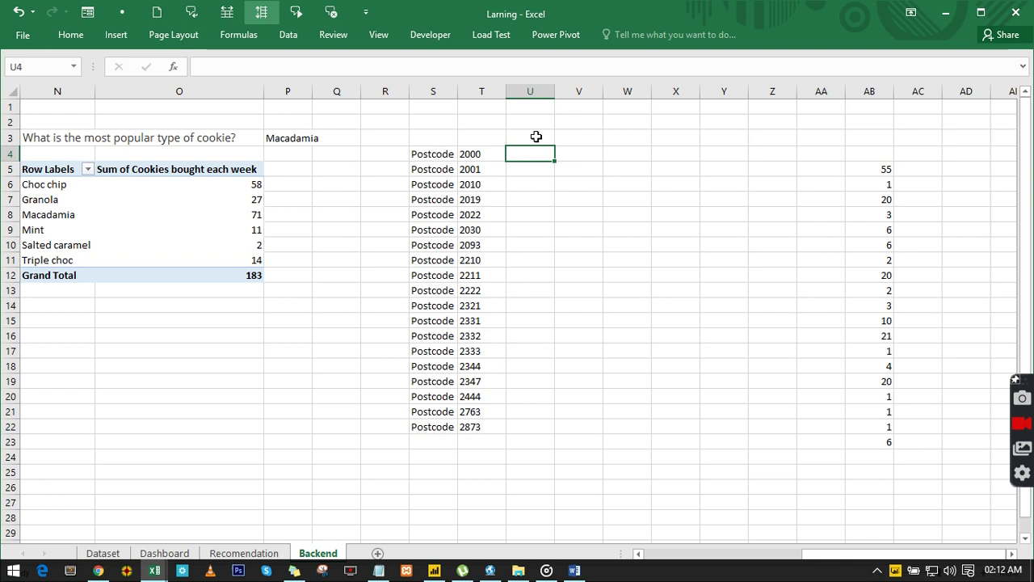
{"action": "type", "text": "=c"}
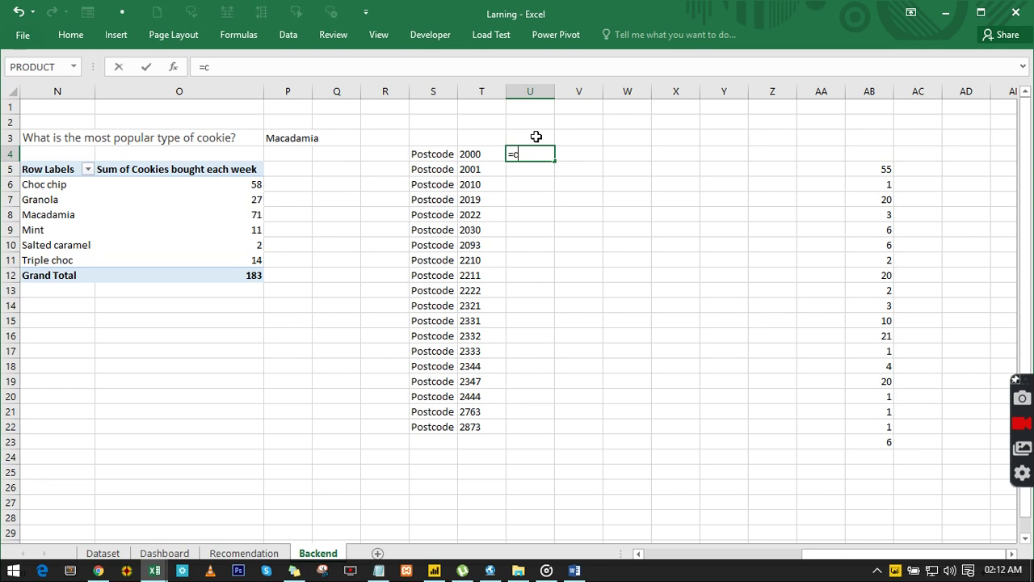
{"action": "type", "text": "ount"}
{"action": "key", "text": "BackSpace"}
{"action": "key", "text": "BackSpace"}
{"action": "key", "text": "BackSpace"}
{"action": "key", "text": "BackSpace"}
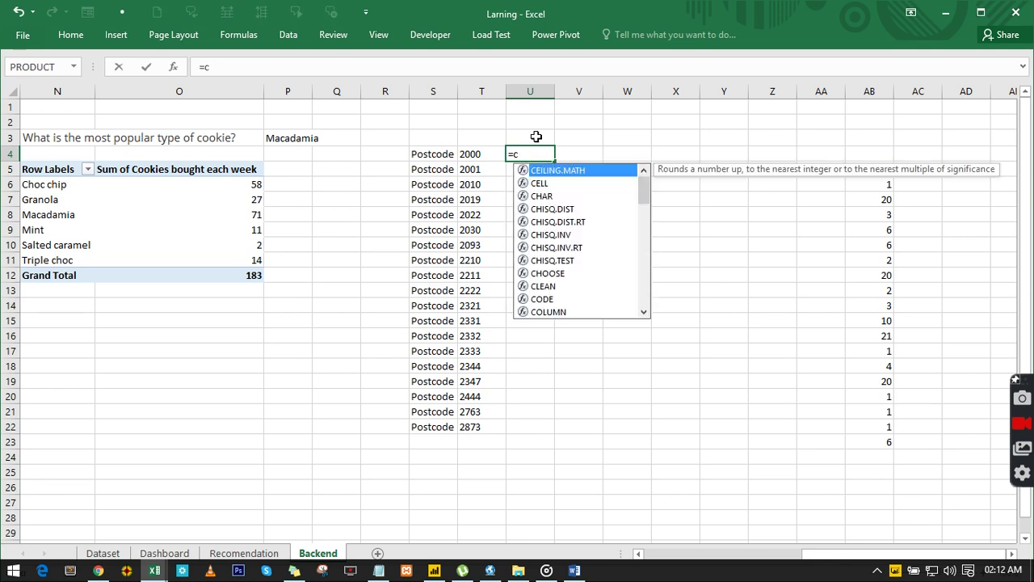
{"action": "type", "text": "o"}
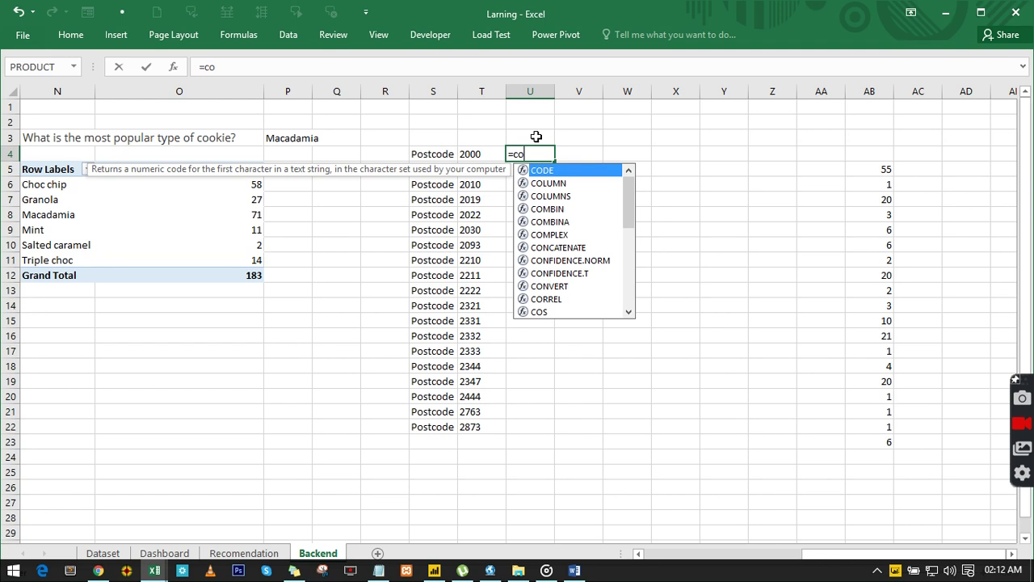
{"action": "type", "text": "n"}
{"action": "key", "text": "Tab"}
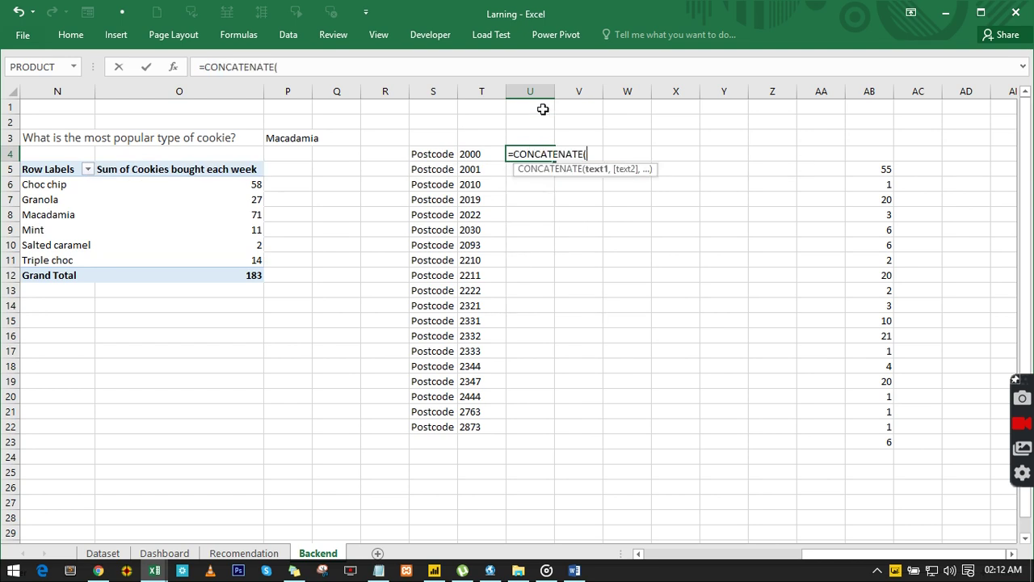
{"action": "left_click", "coordinate": [439, 154]}
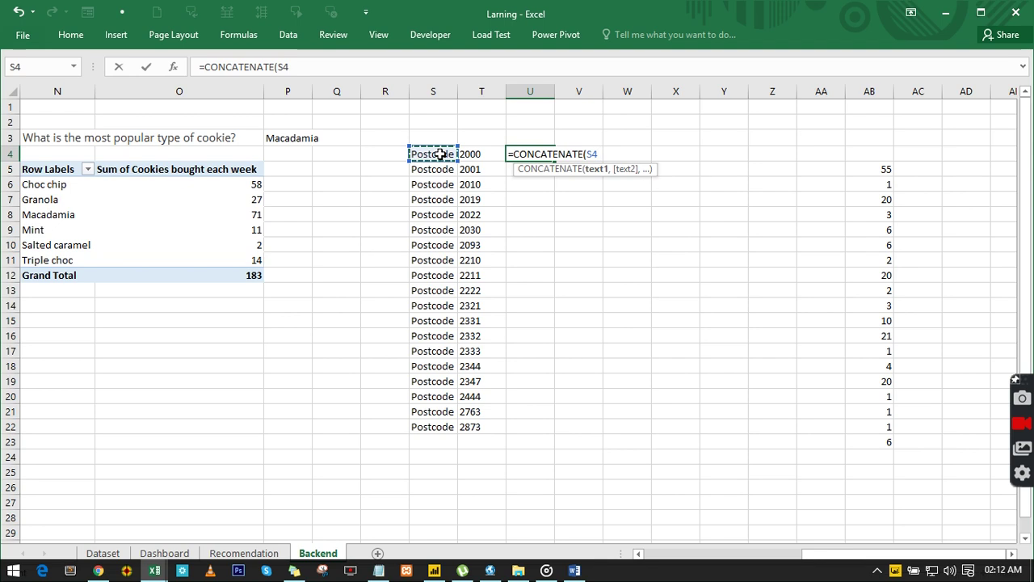
{"action": "type", "text": ",\""}
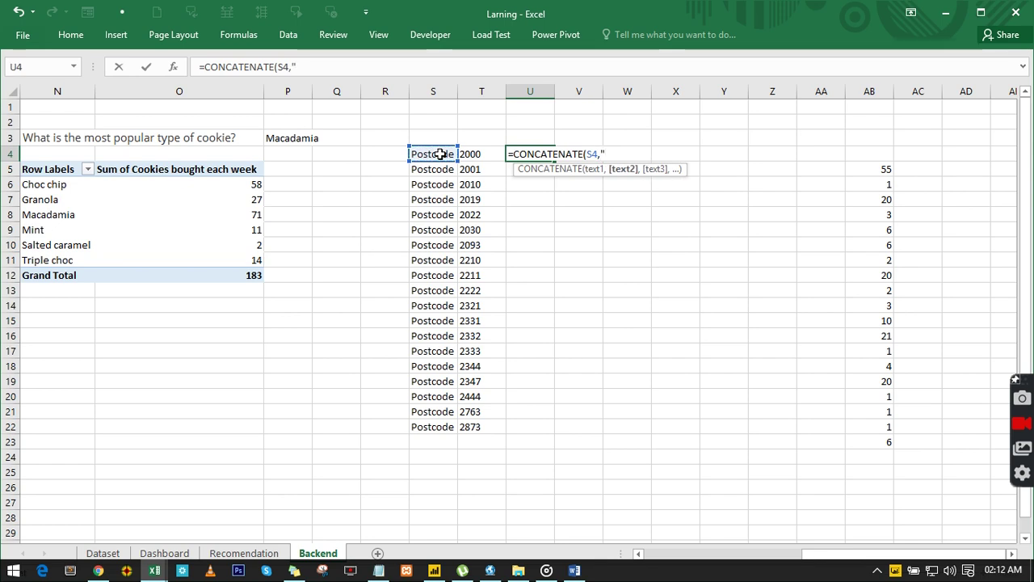
{"action": "type", "text": " \","}
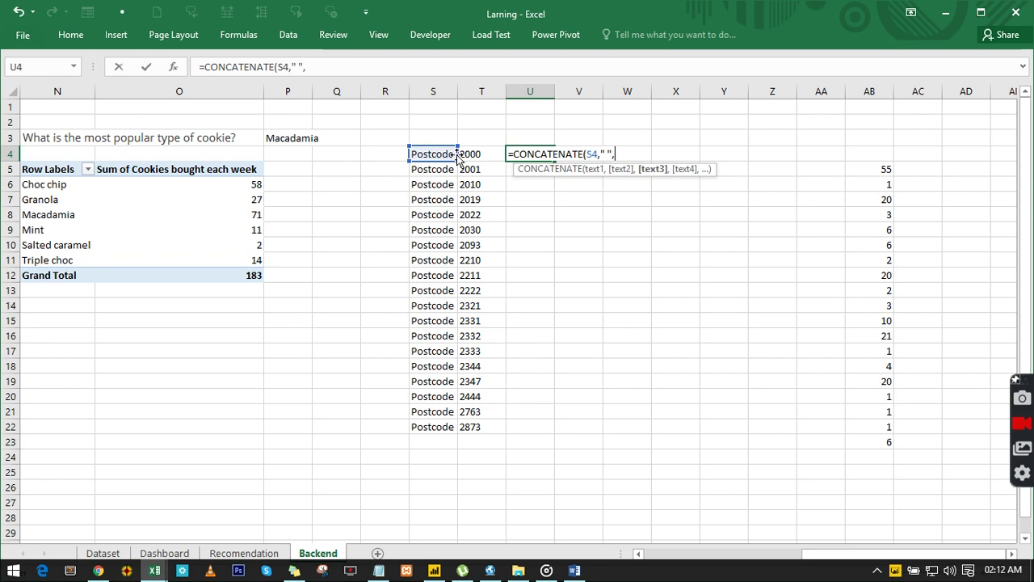
{"action": "left_click", "coordinate": [471, 154]}
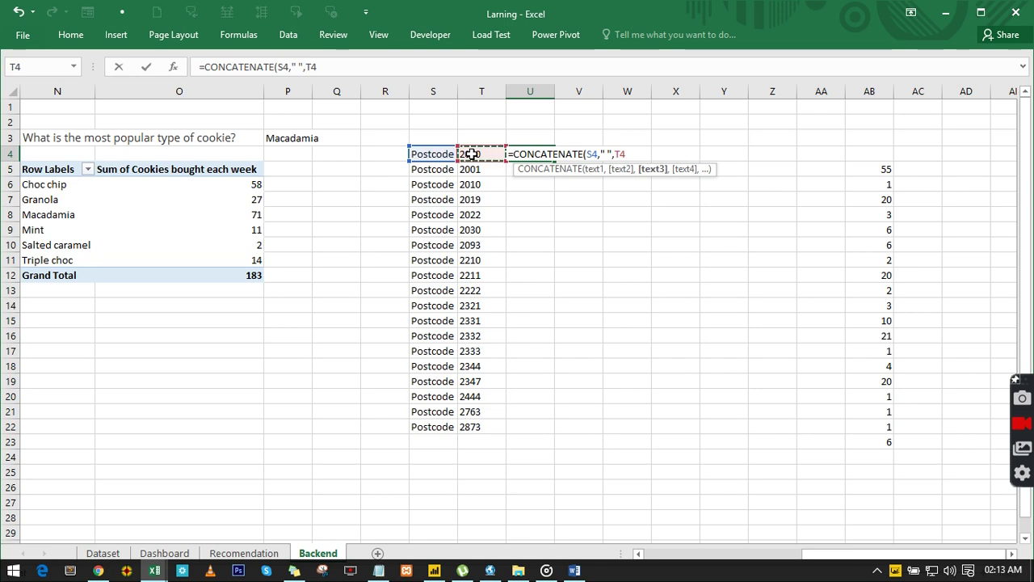
{"action": "type", "text": ")"}
{"action": "key", "text": "ctrl+Return"}
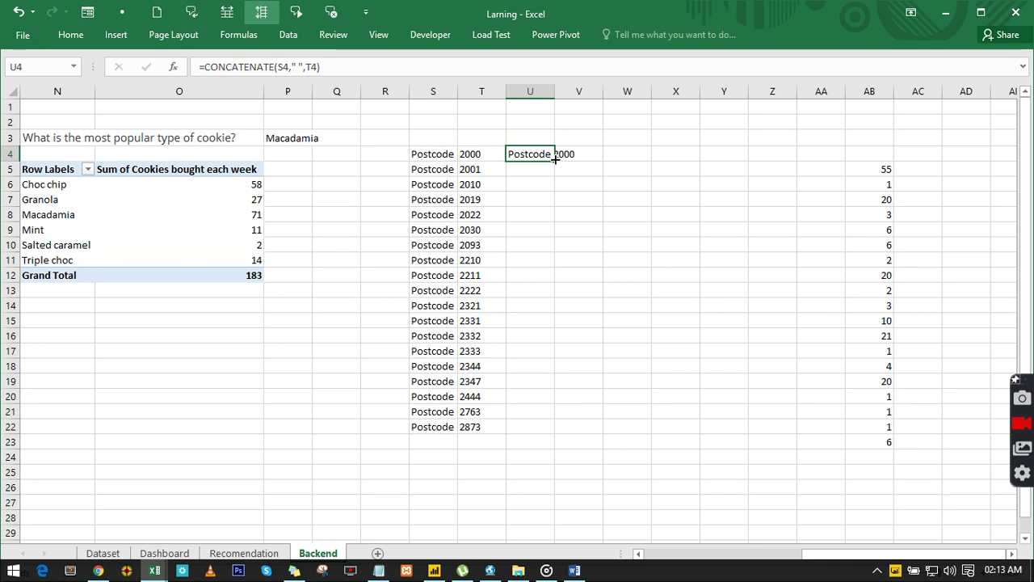
{"action": "double_click", "coordinate": [553, 155]}
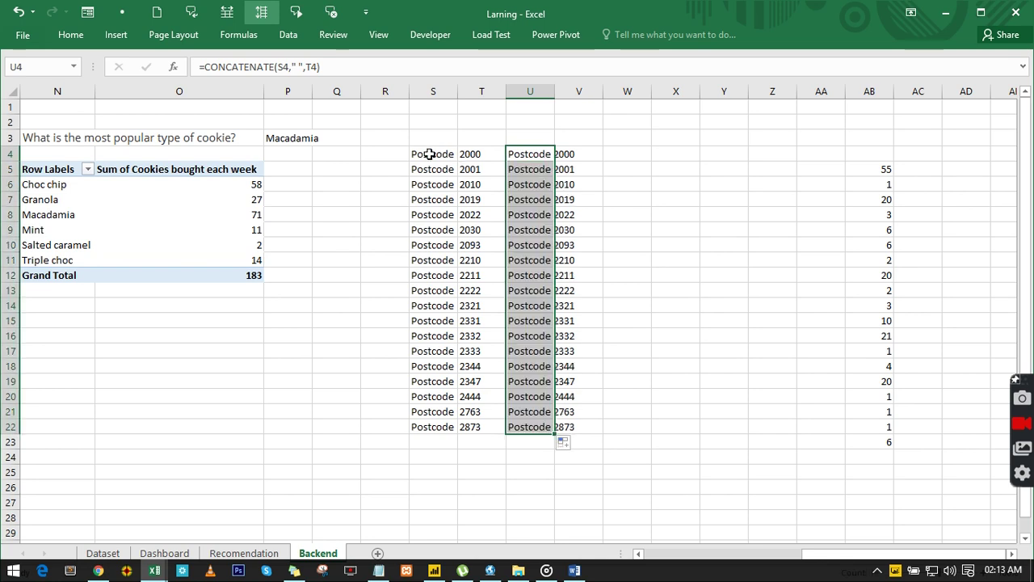
{"action": "left_click_drag", "start_coordinate": [429, 154], "coordinate": [463, 425]}
{"action": "key", "text": "Delete"}
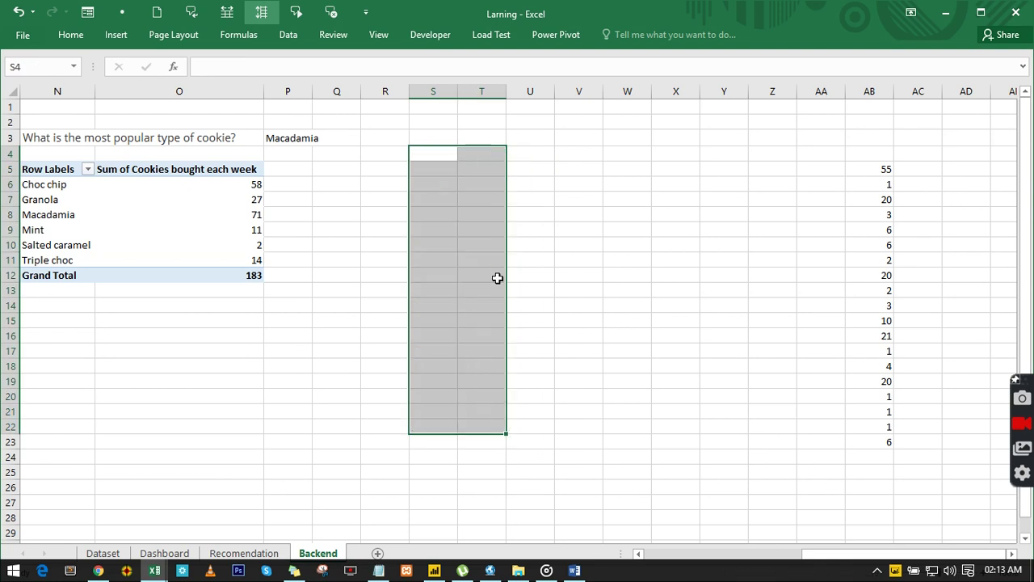
{"action": "key", "text": "ctrl+z"}
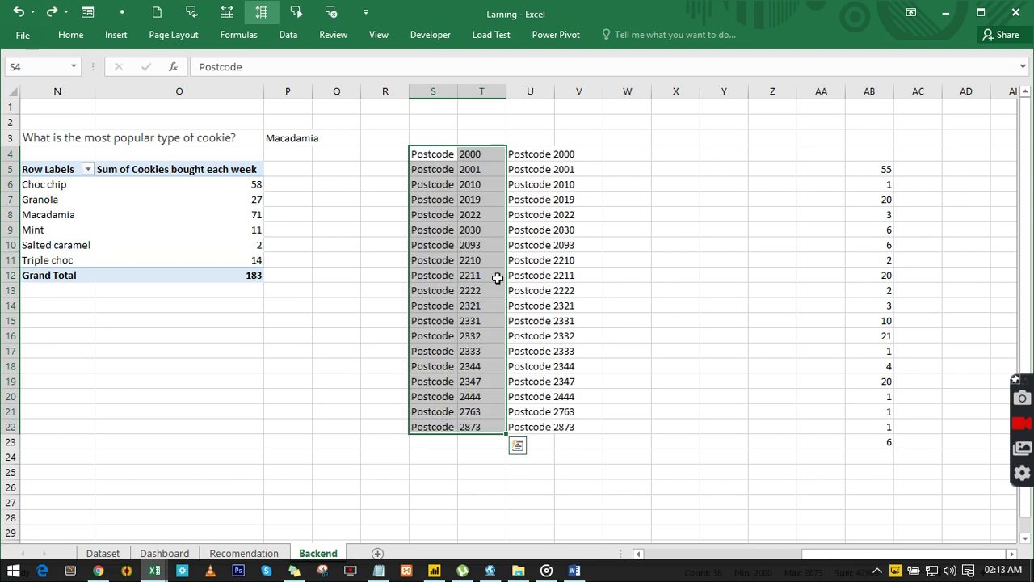
- Copy the joined postcode labels in U4:V22 and paste them as values only starting at X4
{"action": "left_click", "coordinate": [523, 154]}
{"action": "left_click_drag", "start_coordinate": [533, 154], "coordinate": [556, 434]}
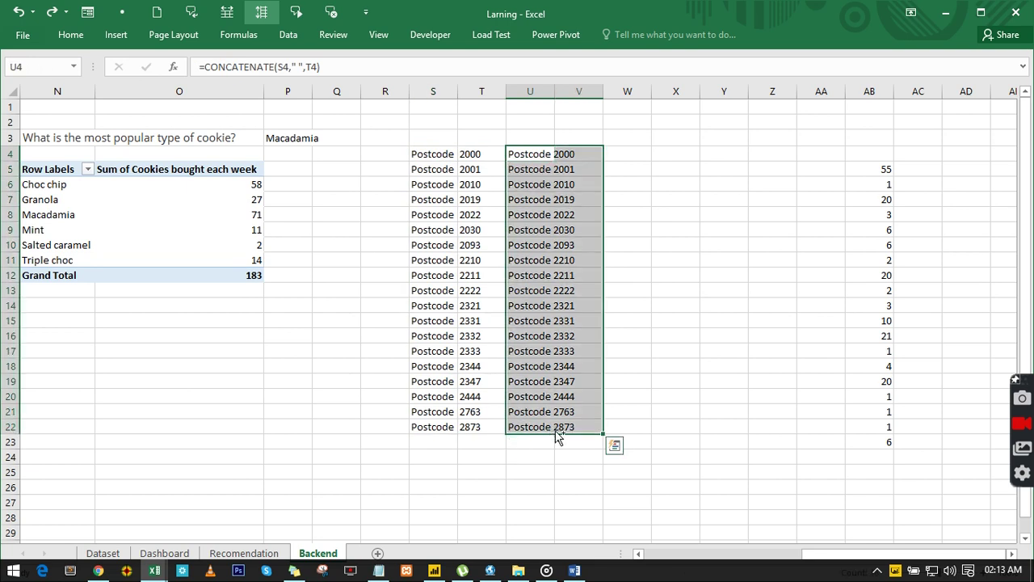
{"action": "key", "text": "ctrl+c"}
{"action": "left_click", "coordinate": [687, 153]}
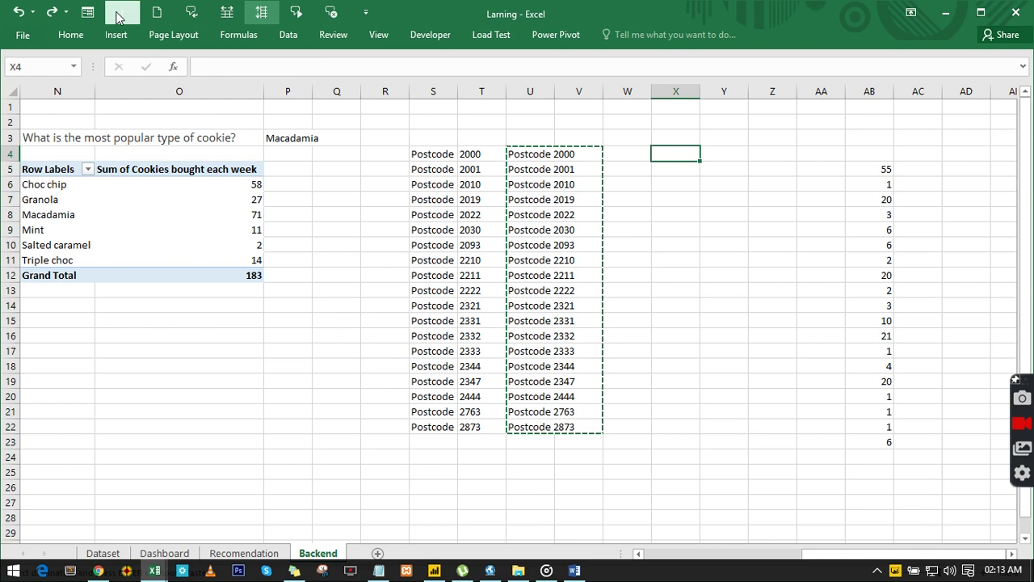
{"action": "left_click", "coordinate": [70, 35]}
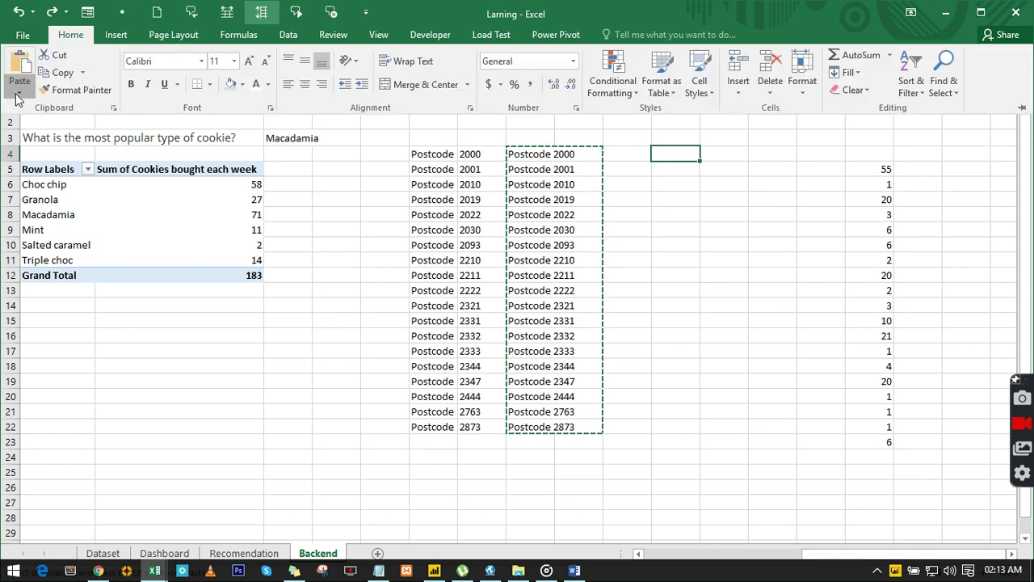
{"action": "left_click", "coordinate": [19, 91]}
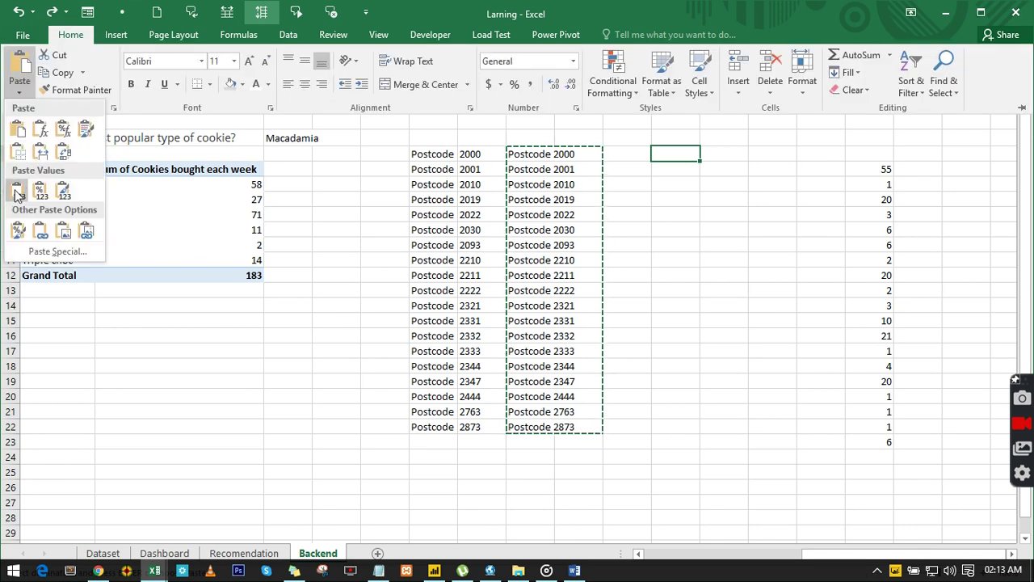
{"action": "left_click", "coordinate": [17, 192]}
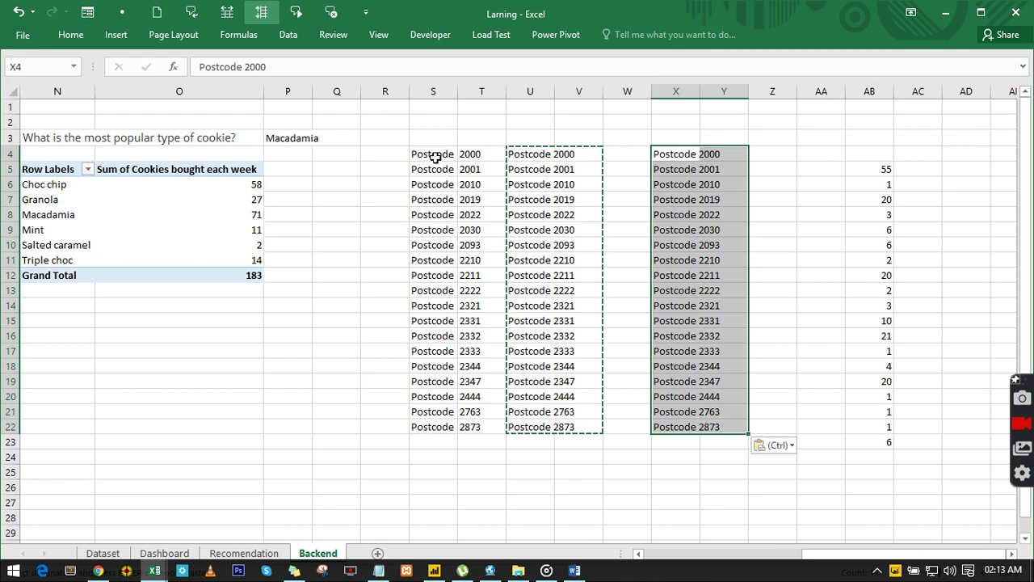
- Clear the helper labels, postcodes and formulas from S4:V22
{"action": "left_click_drag", "start_coordinate": [433, 153], "coordinate": [595, 429]}
{"action": "key", "text": "Delete"}
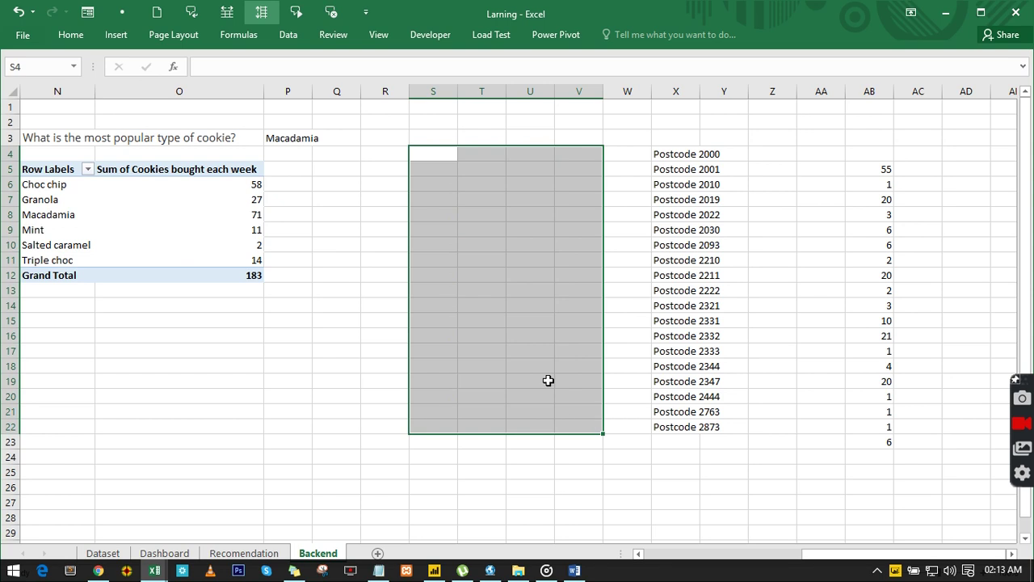
{"action": "left_click", "coordinate": [526, 332]}
- Move the cookie quantities from AB5:AB23 to Y4 beside the postcode labels, and autofit column X to its contents
{"action": "left_click", "coordinate": [882, 169]}
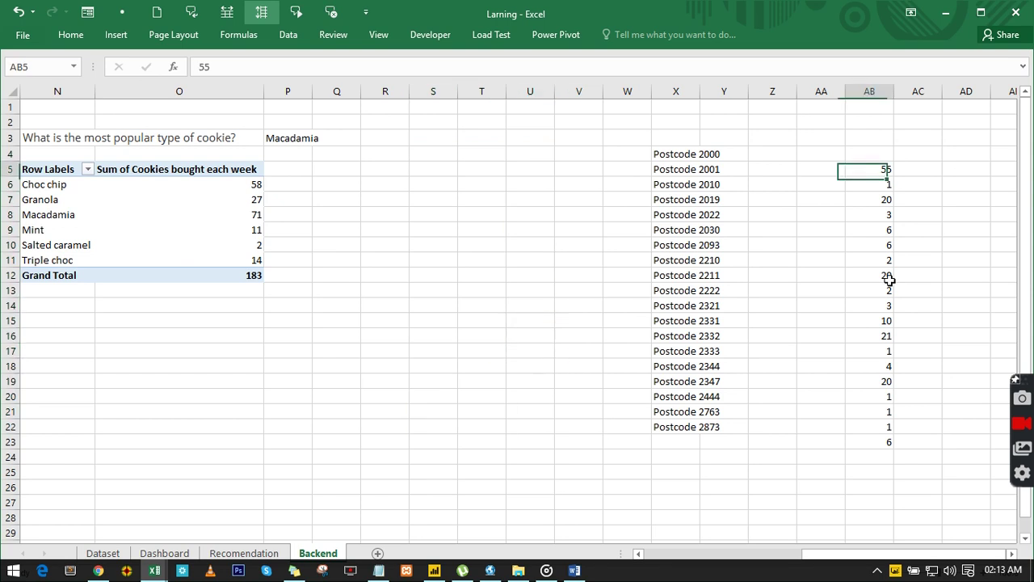
{"action": "left_click", "coordinate": [888, 442], "text": "shift"}
{"action": "key", "text": "ctrl+c"}
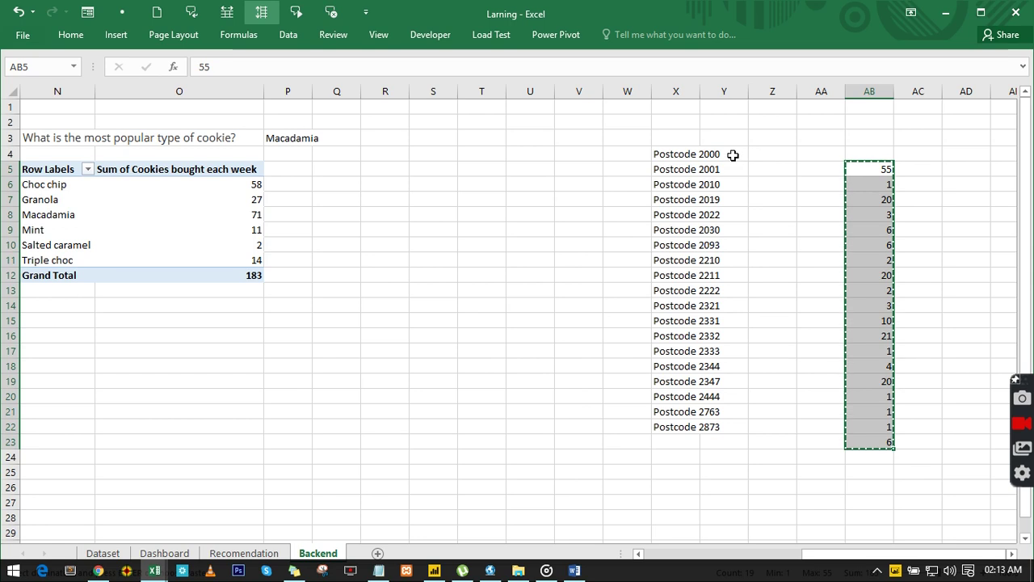
{"action": "left_click", "coordinate": [733, 154]}
{"action": "key", "text": "ctrl+v"}
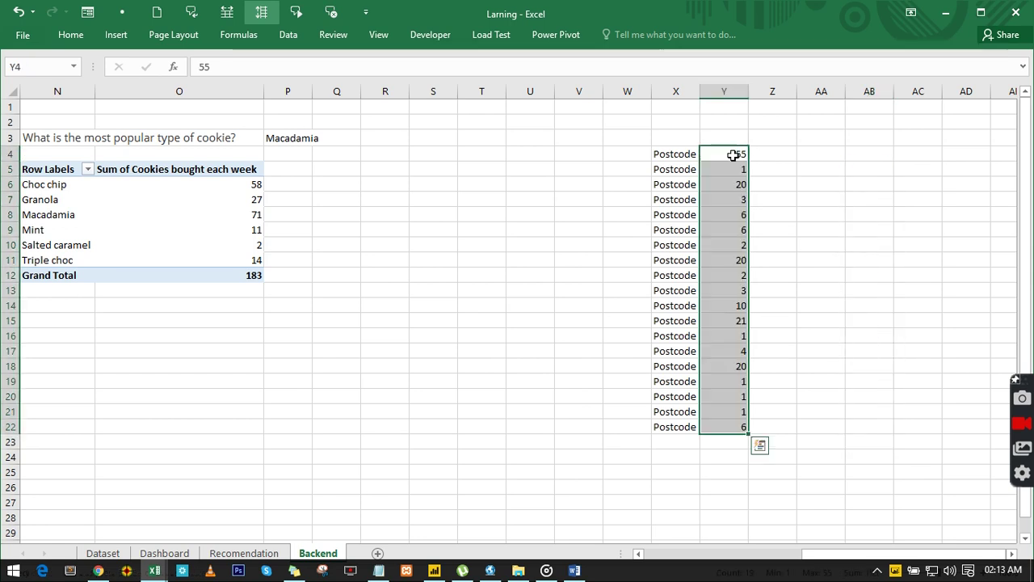
{"action": "double_click", "coordinate": [699, 90]}
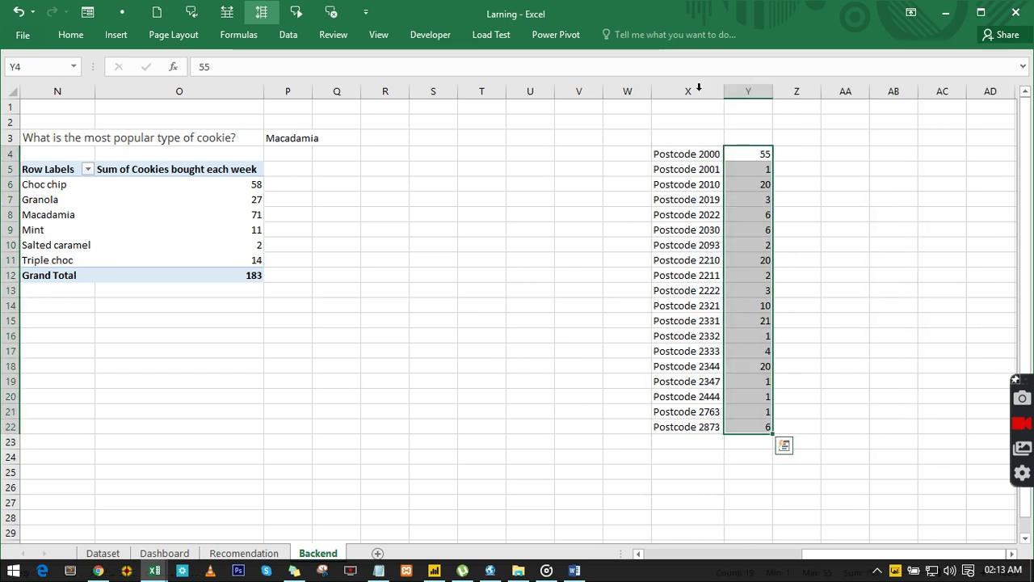
{"action": "left_click", "coordinate": [840, 242]}
- Insert a Treemap chart from the postcode labels and quantities in X4:Y22
{"action": "left_click", "coordinate": [691, 184]}
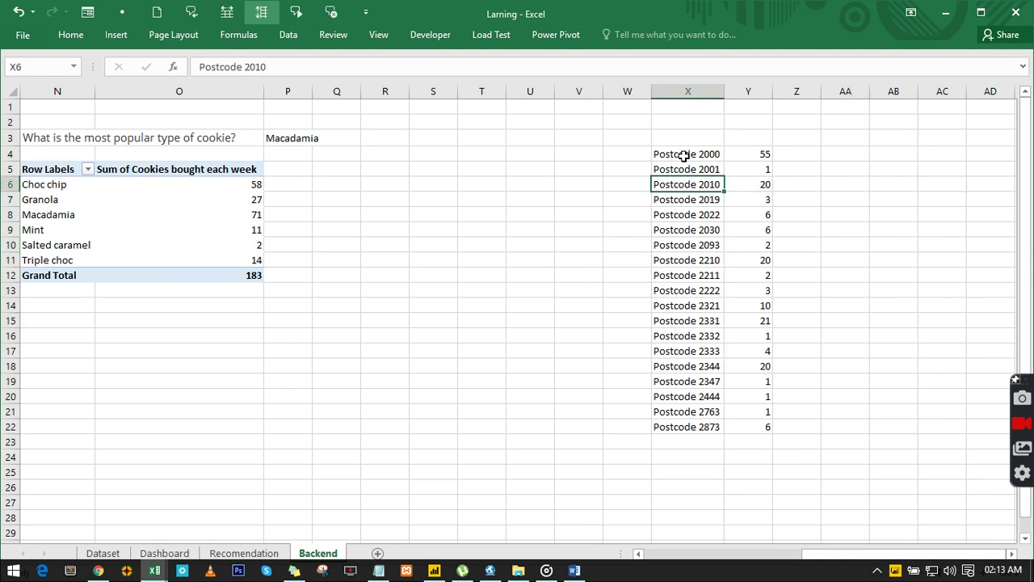
{"action": "left_click_drag", "start_coordinate": [684, 156], "coordinate": [768, 428]}
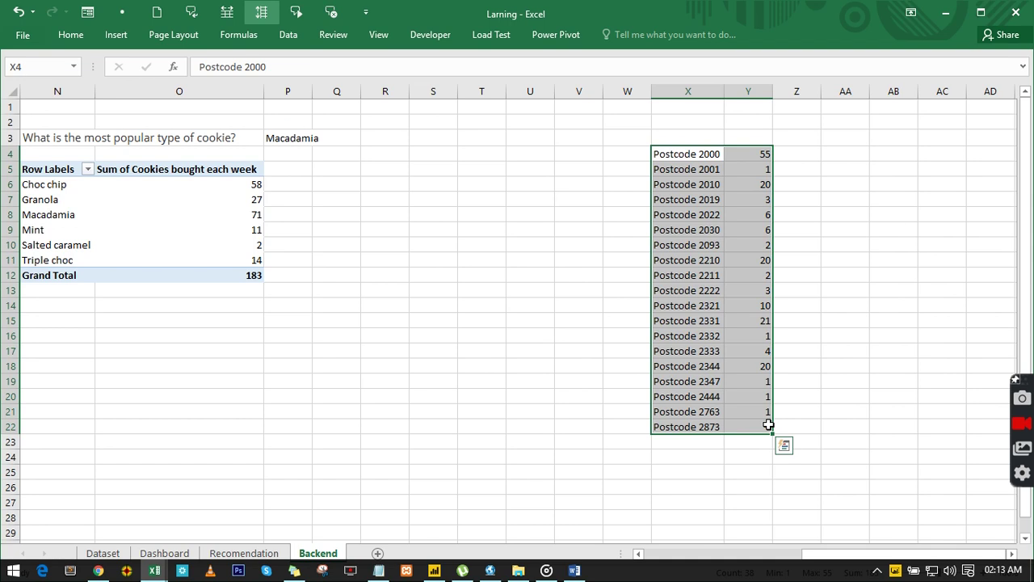
{"action": "left_click", "coordinate": [116, 35]}
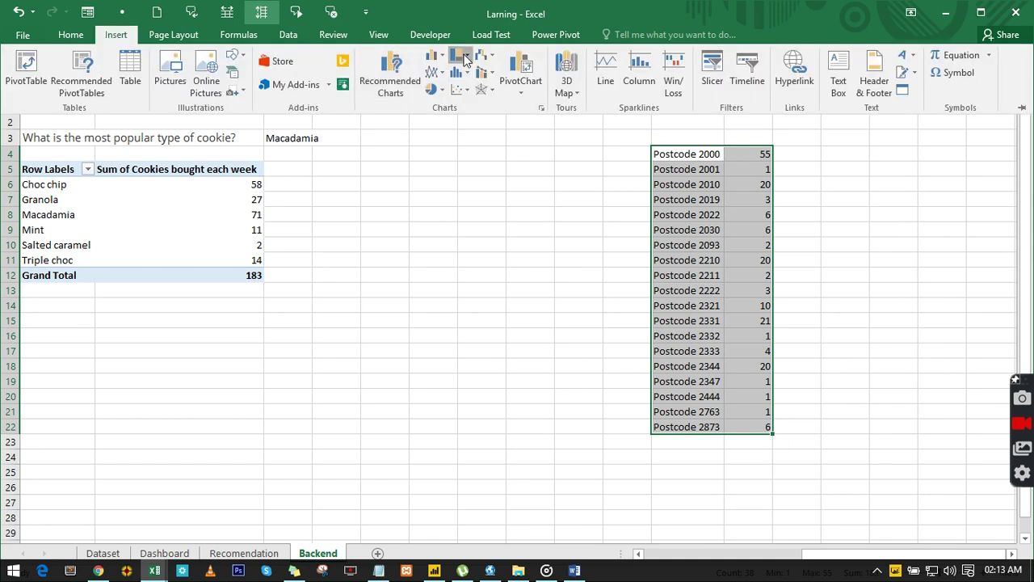
{"action": "left_click", "coordinate": [459, 56]}
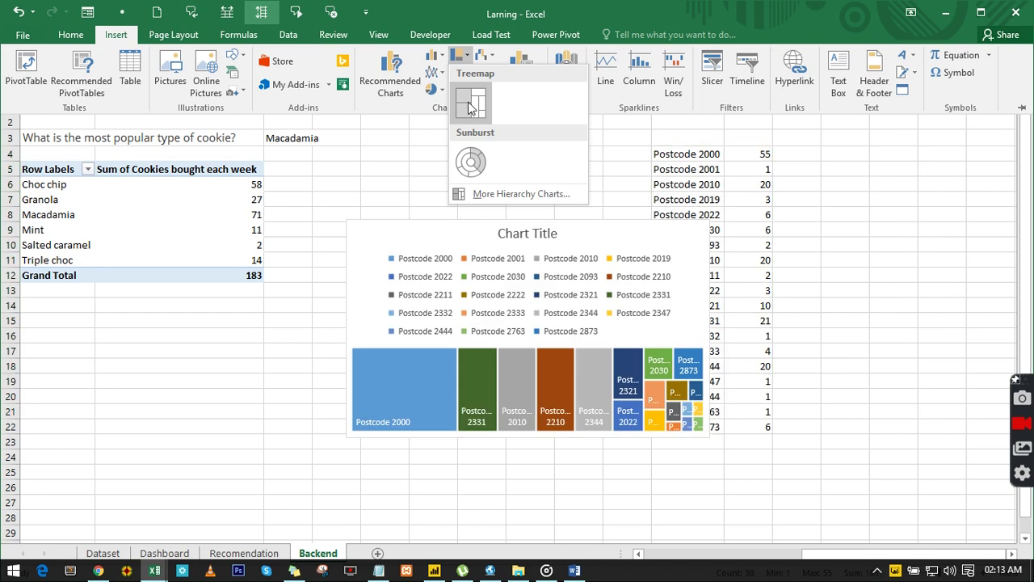
{"action": "left_click", "coordinate": [471, 108]}
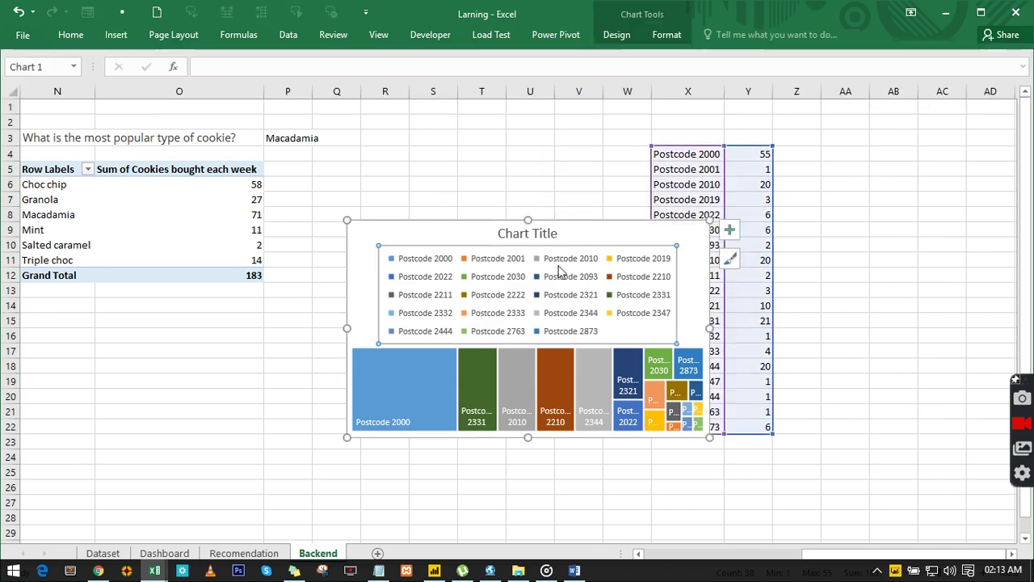
- Delete the treemap chart's legend and move the chart off the postcode data, over columns O to V
{"action": "left_click", "coordinate": [557, 271]}
{"action": "key", "text": "Delete"}
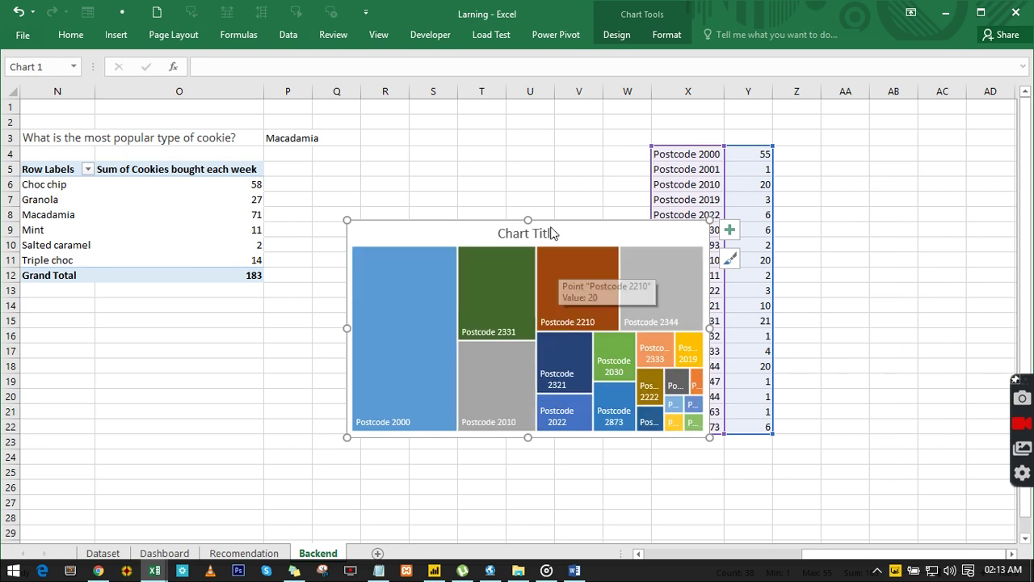
{"action": "left_click_drag", "start_coordinate": [552, 220], "coordinate": [427, 197]}
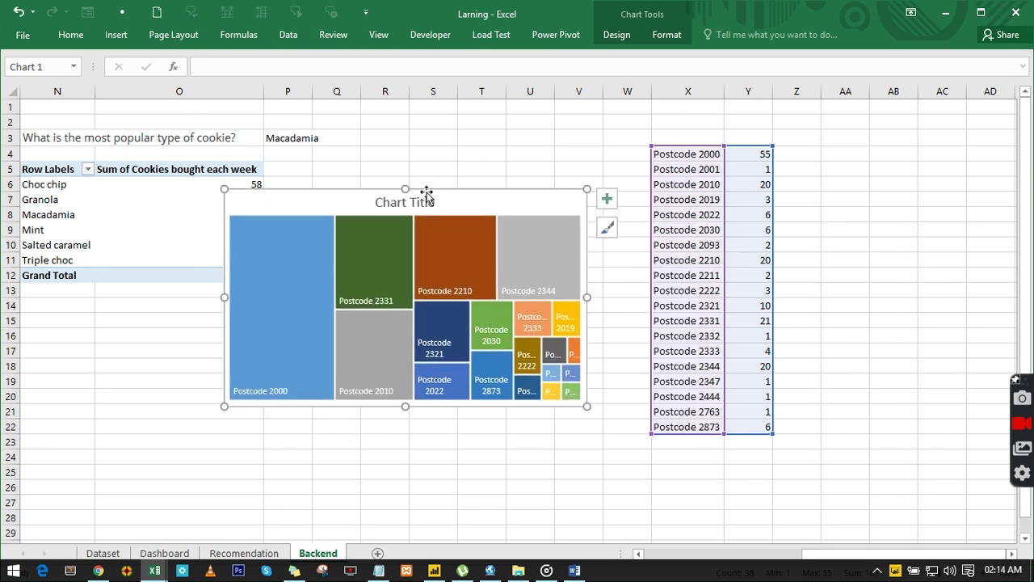
- Title the postcode treemap chart "Sales by postcode"
{"action": "left_click", "coordinate": [420, 205]}
{"action": "double_click", "coordinate": [435, 195]}
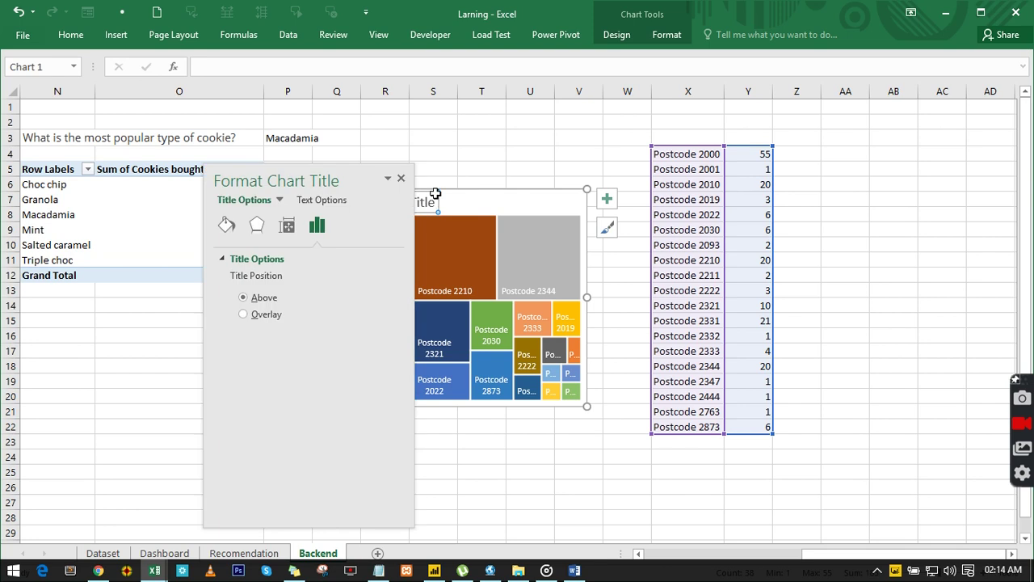
{"action": "left_click", "coordinate": [401, 178]}
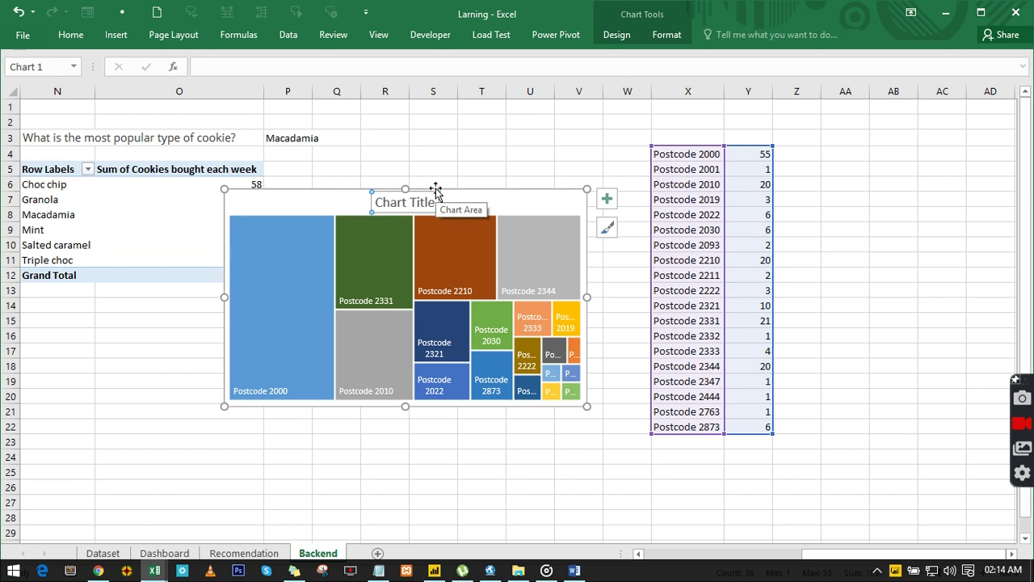
{"action": "type", "text": "Sales"}
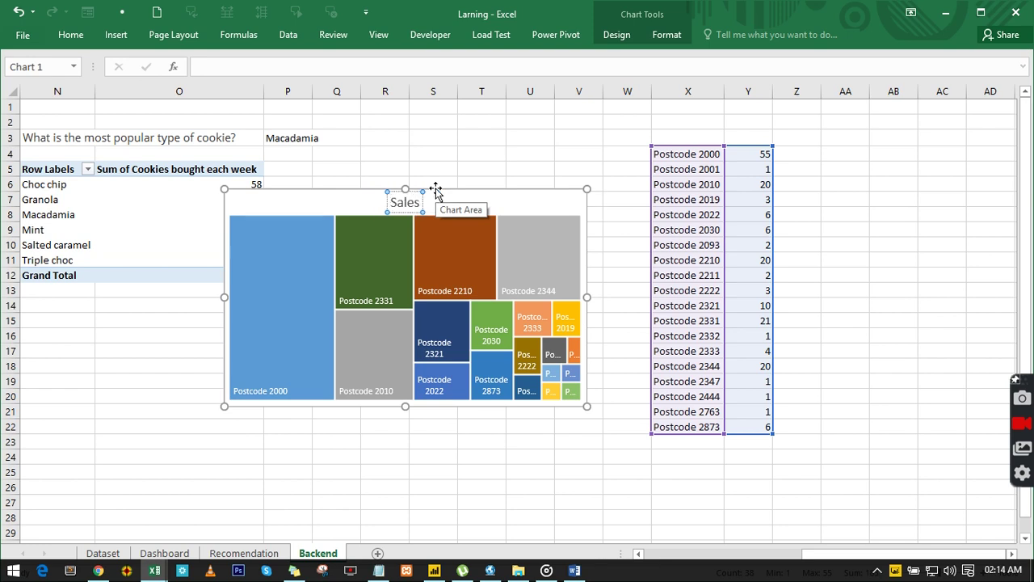
{"action": "type", "text": " b"}
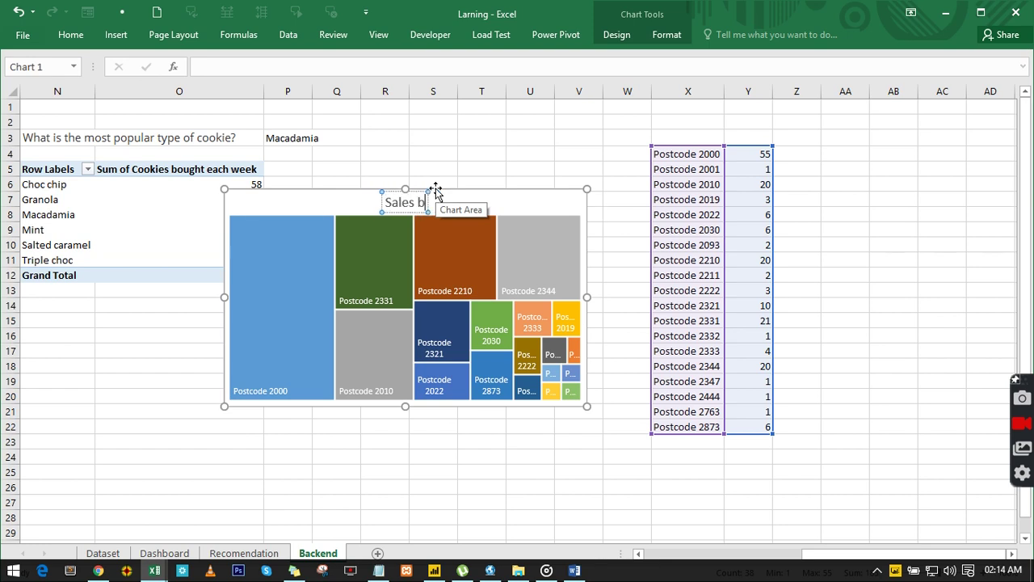
{"action": "type", "text": "y postco"}
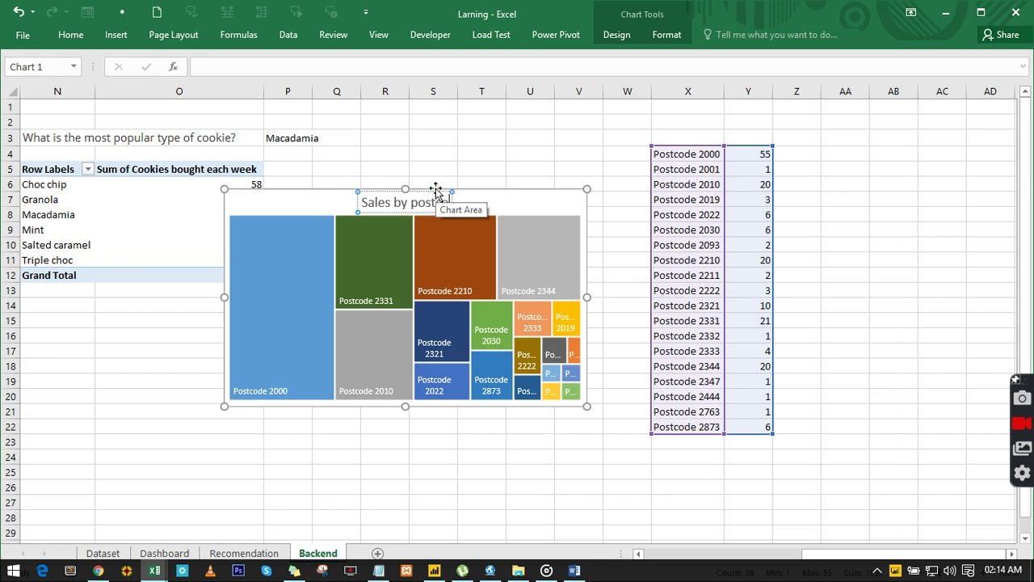
{"action": "type", "text": "de"}
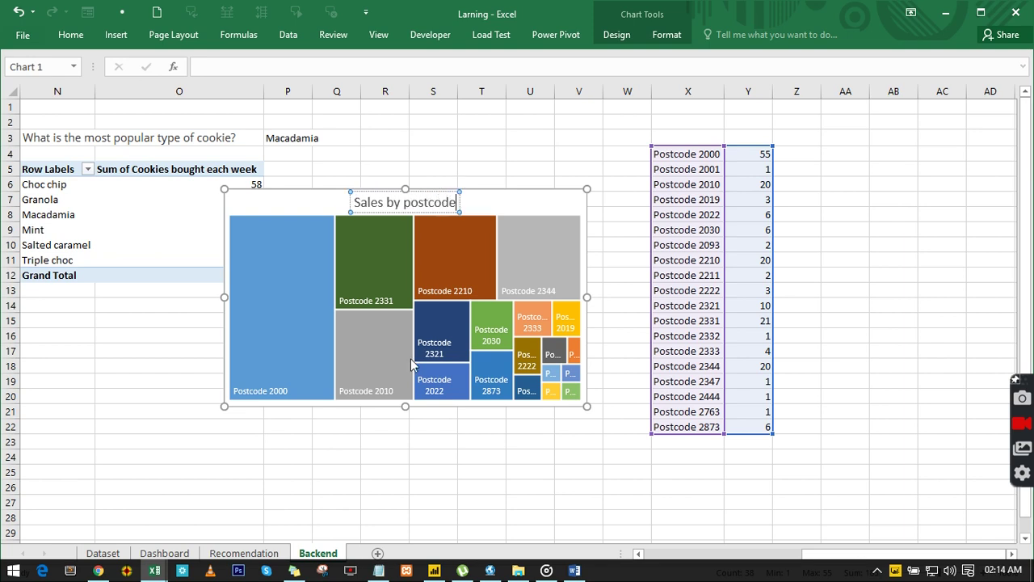
{"action": "left_click", "coordinate": [400, 457]}
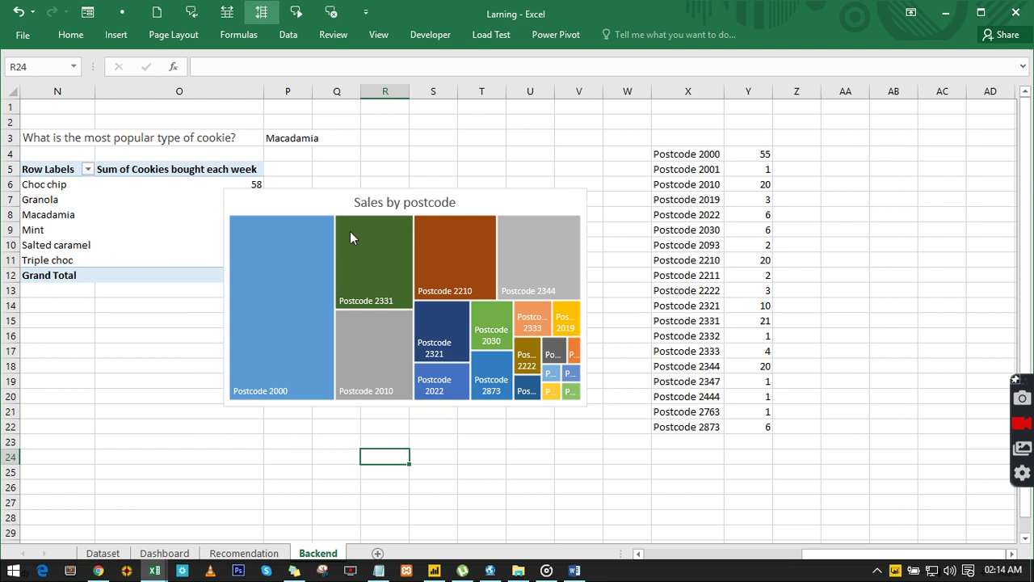
- Move the treemap from Backend to the Dashboard sheet, place it below the rounded box over columns B to I, and stretch it to row 29
{"action": "left_click", "coordinate": [313, 198]}
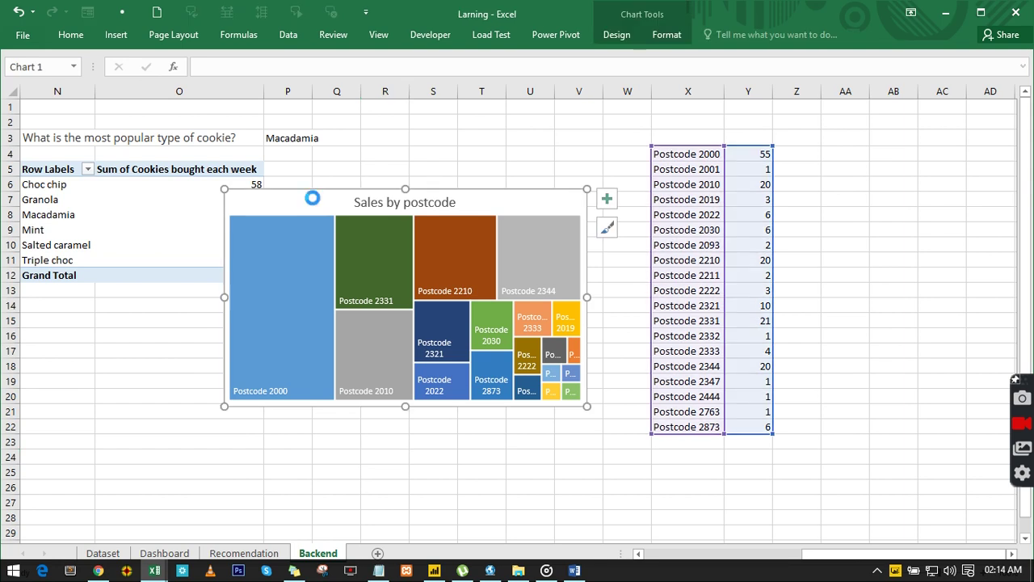
{"action": "key", "text": "Delete"}
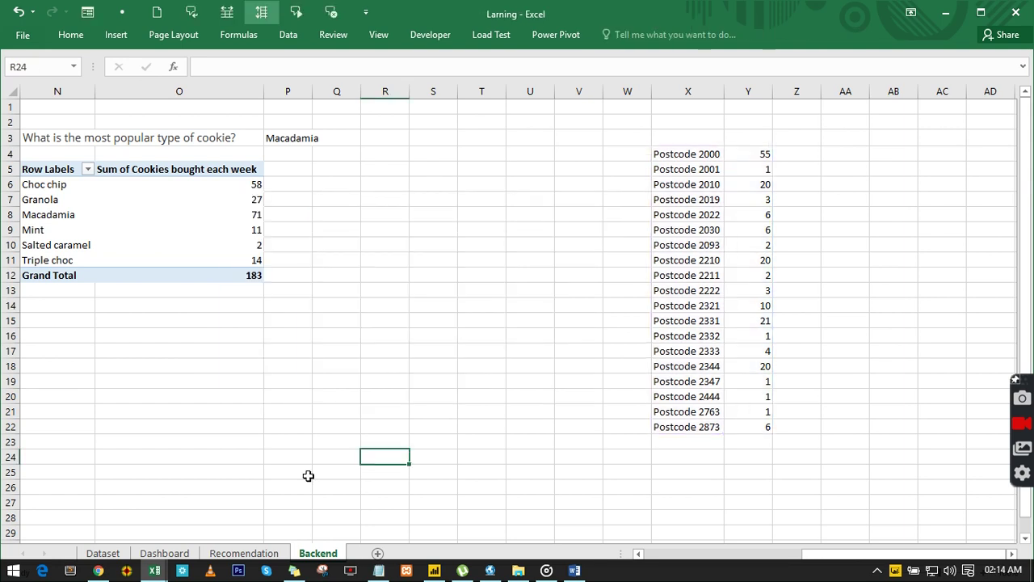
{"action": "left_click", "coordinate": [166, 553]}
{"action": "left_click", "coordinate": [160, 335]}
{"action": "key", "text": "ctrl+v"}
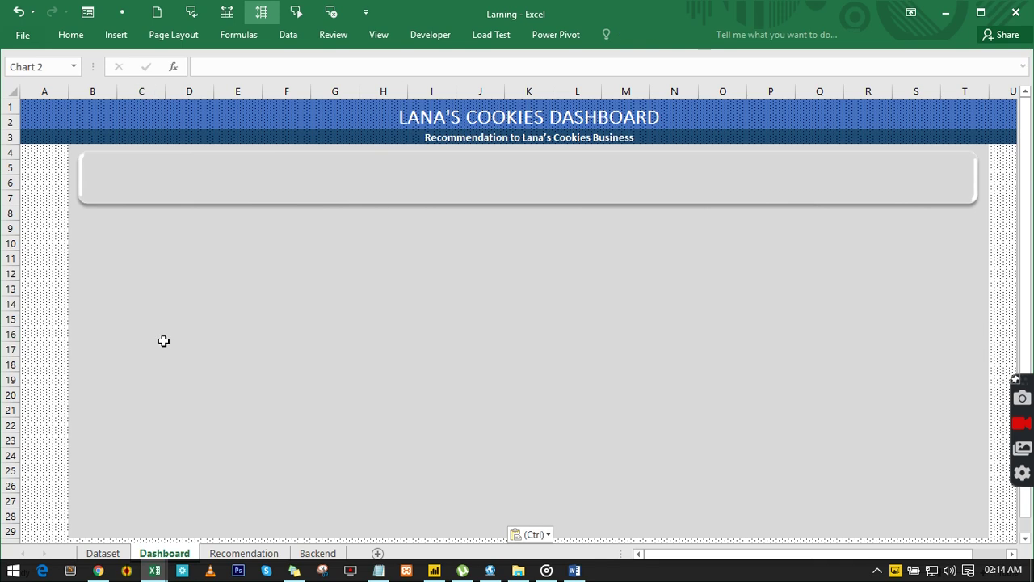
{"action": "mouse_move", "coordinate": [194, 337]}
{"action": "left_mouse_down"}
{"action": "mouse_move", "coordinate": [169, 243]}
{"action": "mouse_move", "coordinate": [154, 231]}
{"action": "left_mouse_up"}
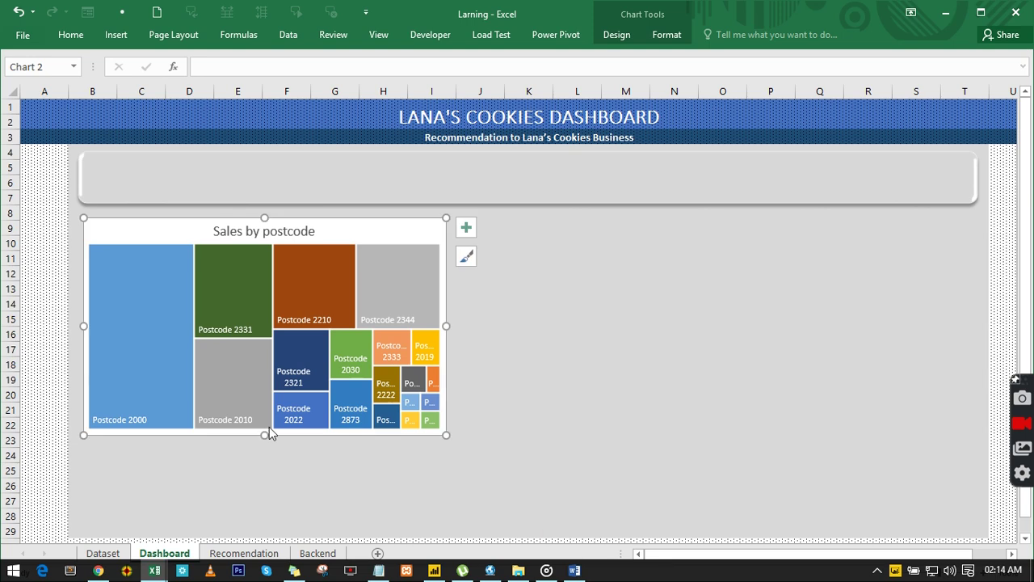
{"action": "left_click_drag", "start_coordinate": [264, 434], "coordinate": [264, 527]}
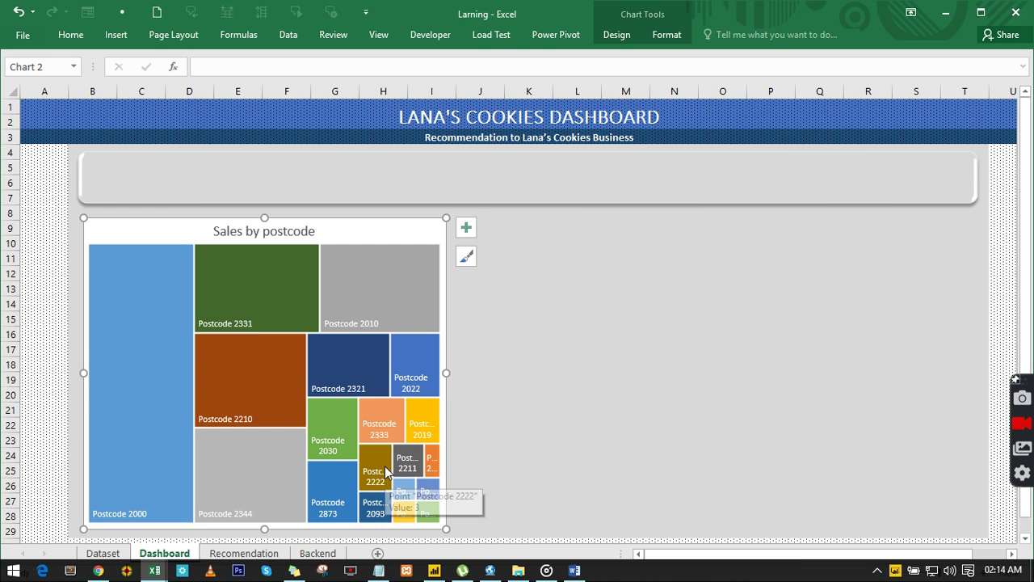
- Add values beside the category names in the treemap's data labels, with New Line as the separator
{"action": "left_click", "coordinate": [236, 324]}
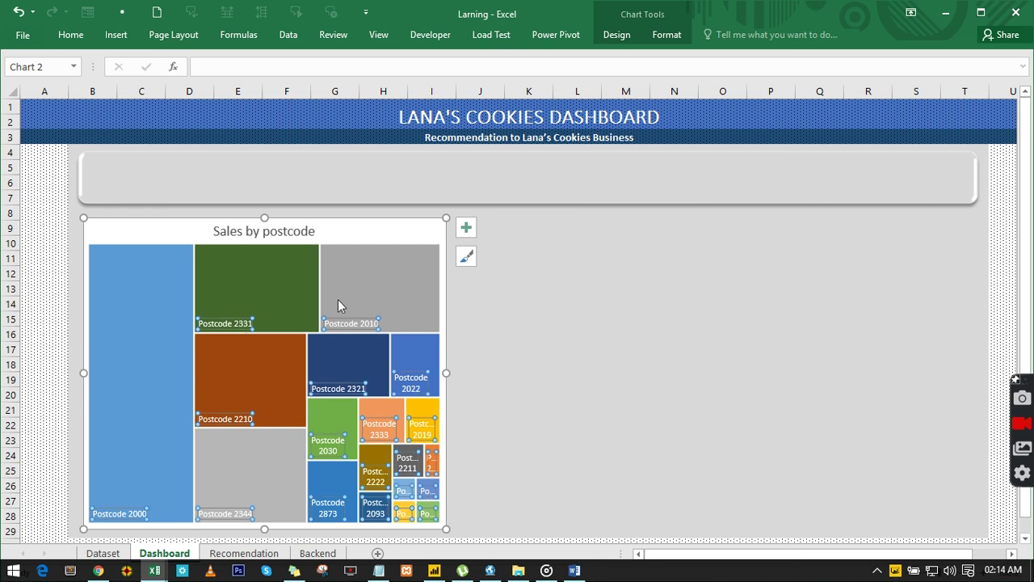
{"action": "right_click", "coordinate": [228, 326]}
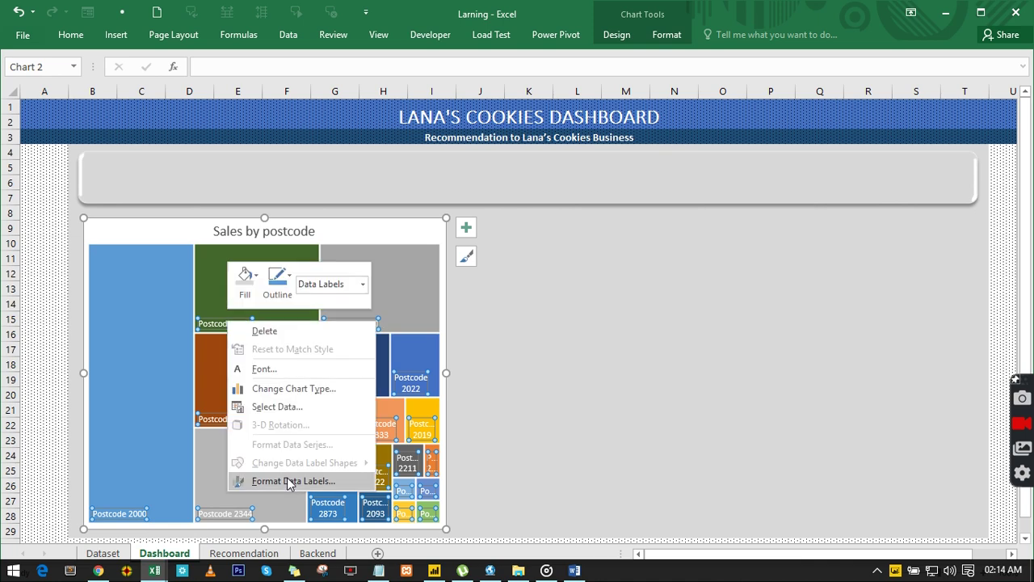
{"action": "left_click", "coordinate": [288, 480]}
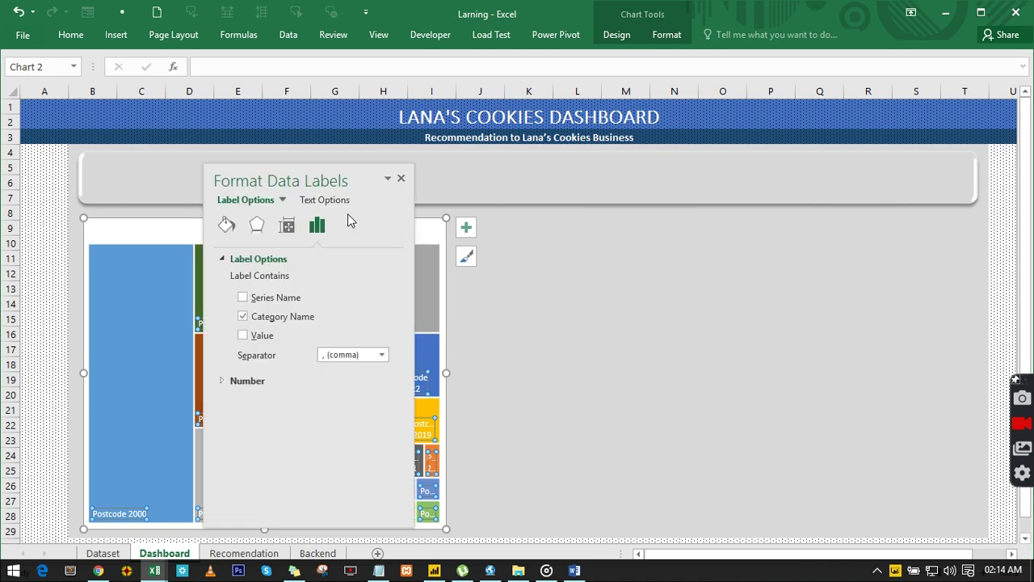
{"action": "left_click_drag", "start_coordinate": [351, 176], "coordinate": [694, 188]}
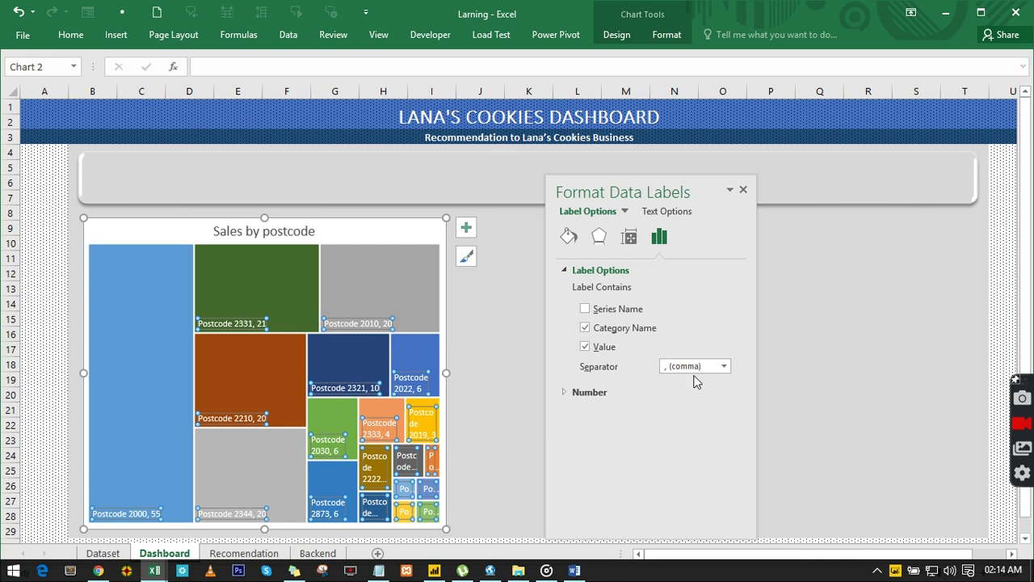
{"action": "left_click", "coordinate": [722, 368]}
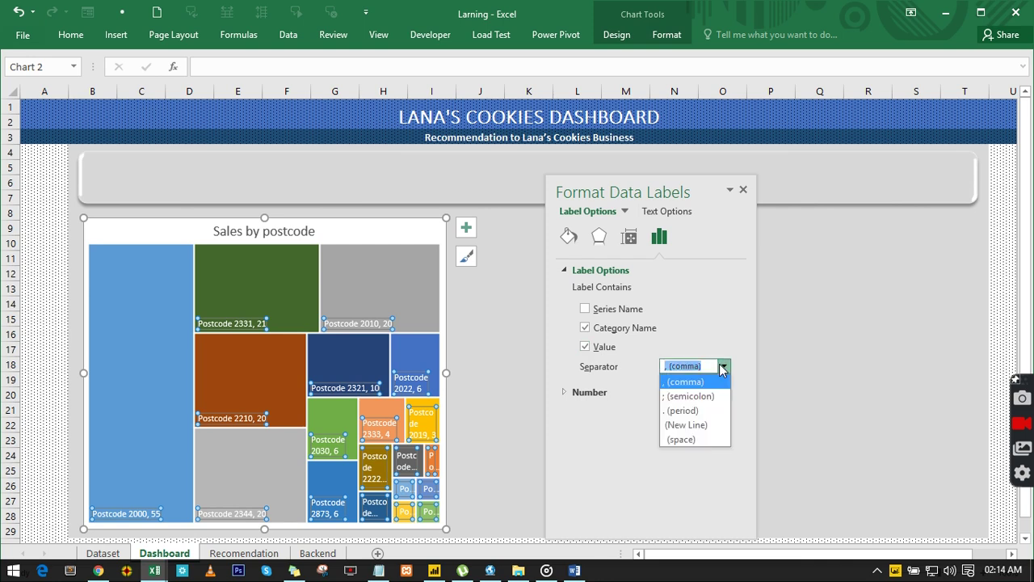
{"action": "left_click", "coordinate": [697, 427]}
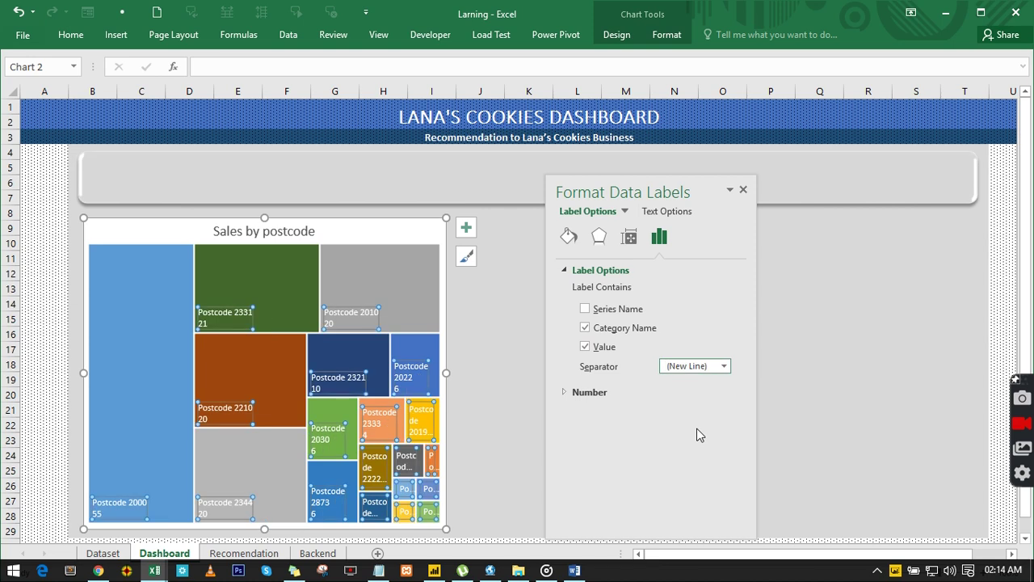
- Make the treemap's data labels bold and close the label formatting settings
{"action": "left_click", "coordinate": [71, 35]}
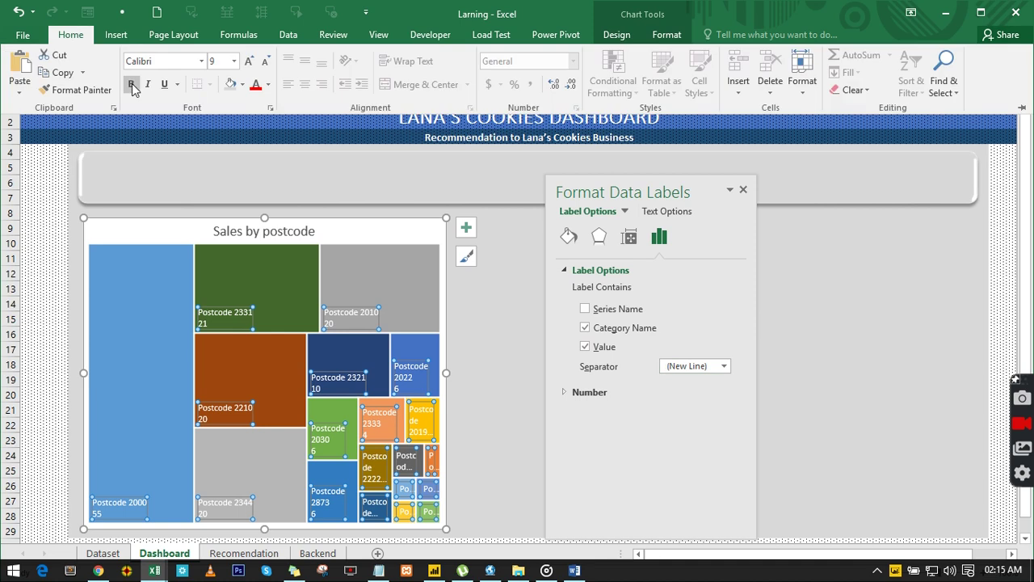
{"action": "left_click", "coordinate": [132, 86]}
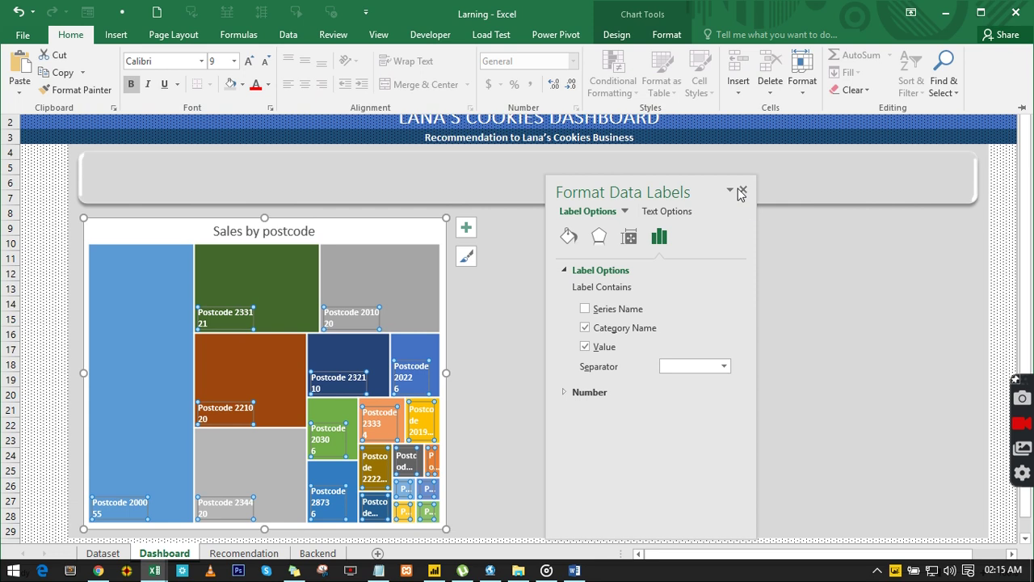
{"action": "left_click", "coordinate": [513, 287]}
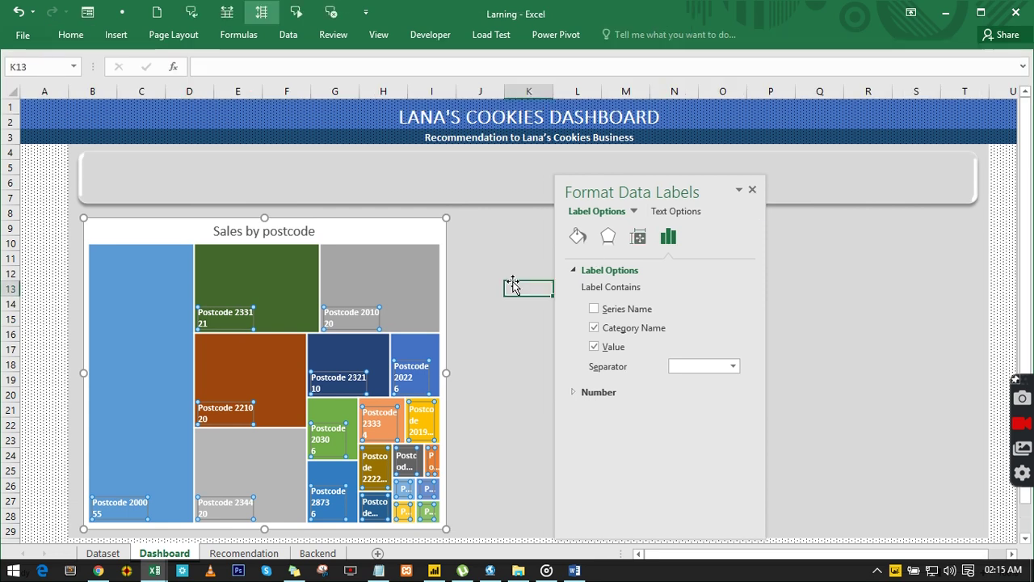
{"action": "left_click", "coordinate": [751, 189]}
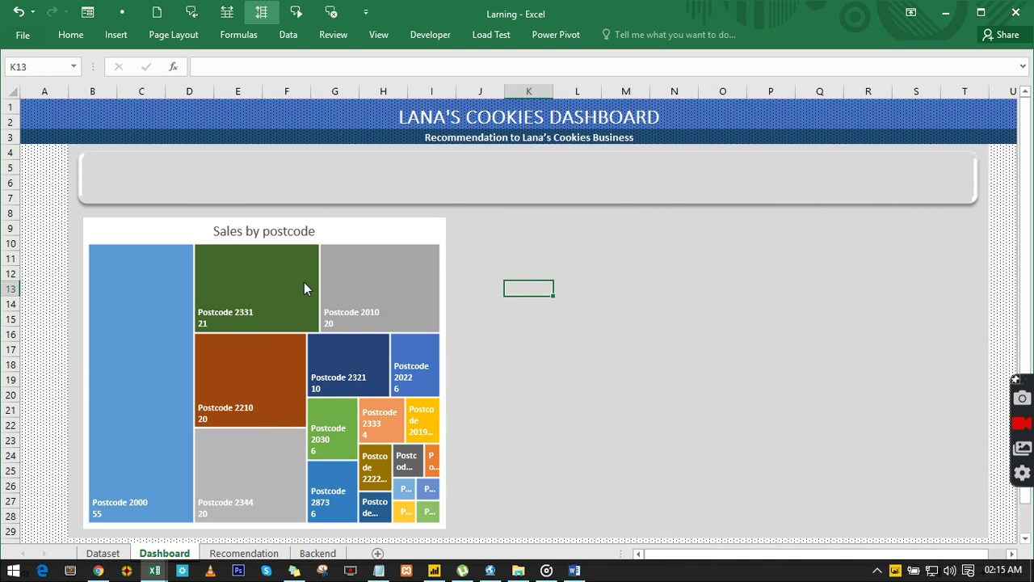
- Check the finished dashboard in the Cookies Business Analytics workbook for the next chart, and return to the Larning workbook
{"action": "left_click", "coordinate": [150, 571]}
{"action": "mouse_move", "coordinate": [136, 525]}
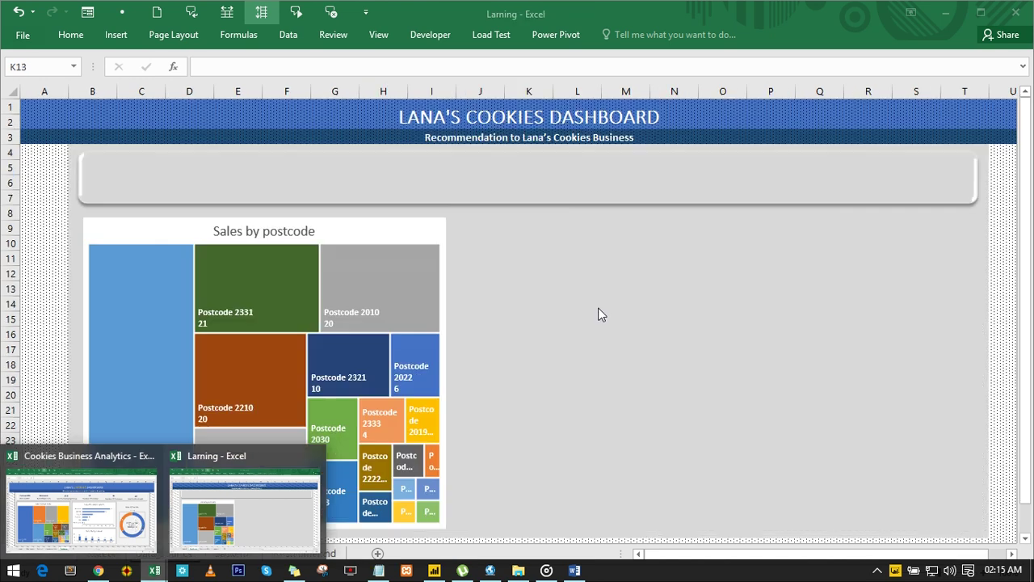
{"action": "left_click", "coordinate": [121, 517]}
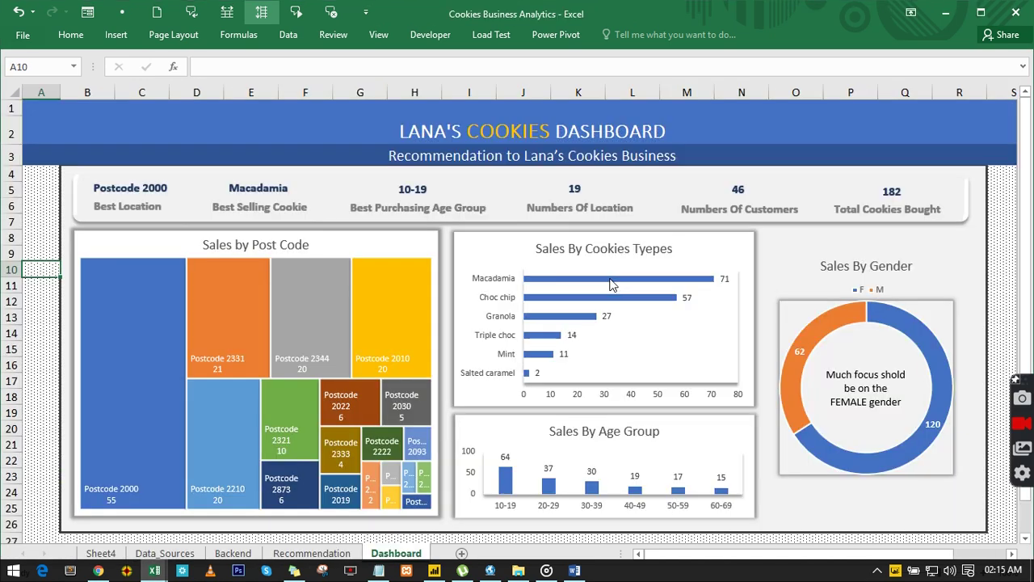
{"action": "mouse_move", "coordinate": [154, 571]}
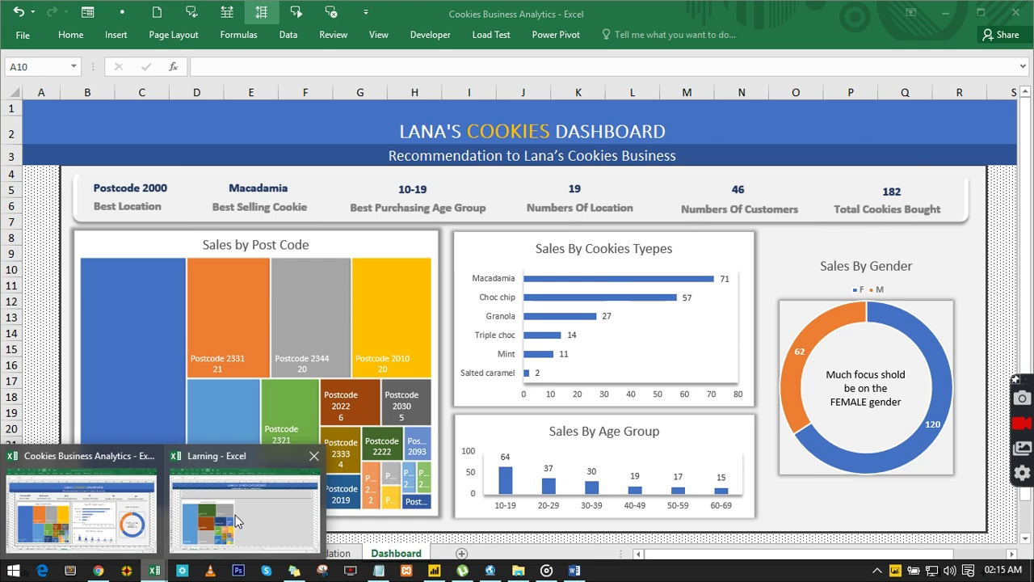
{"action": "left_click", "coordinate": [235, 515]}
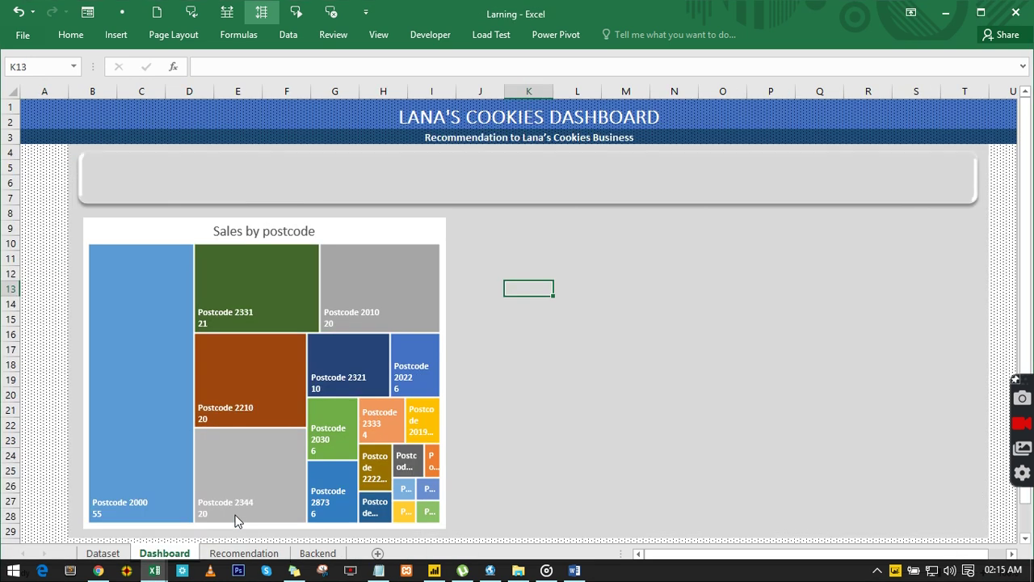
- Insert a Clustered Bar PivotChart from the favourite cookie pivot table on the Backend sheet
{"action": "left_click", "coordinate": [317, 554]}
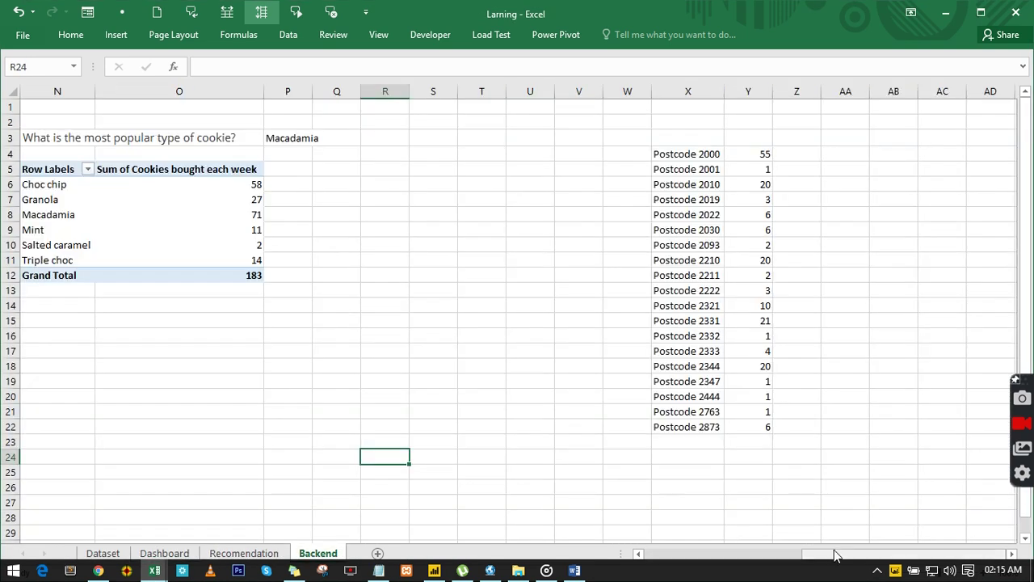
{"action": "left_click_drag", "start_coordinate": [840, 559], "coordinate": [711, 555]}
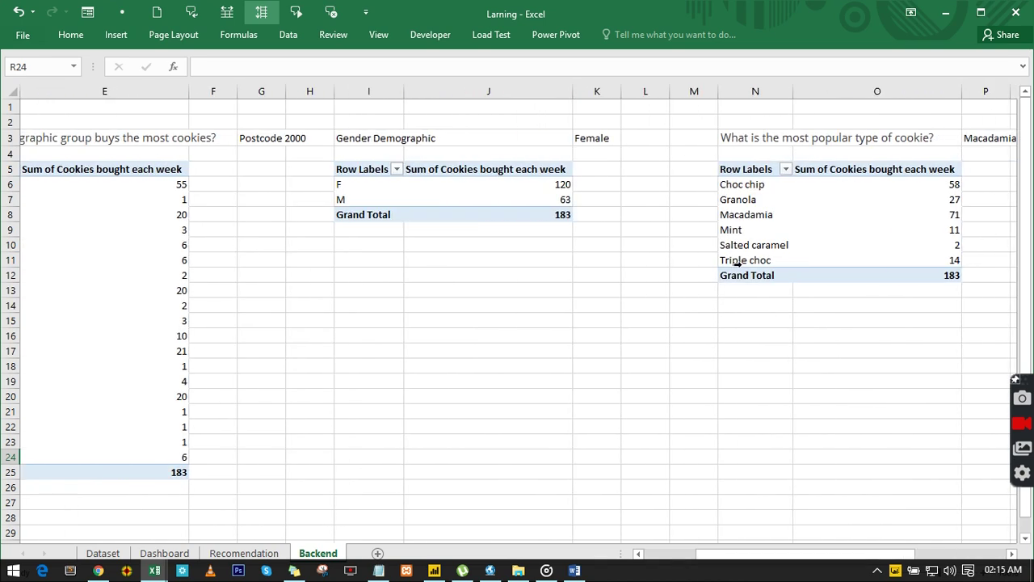
{"action": "left_click", "coordinate": [757, 219]}
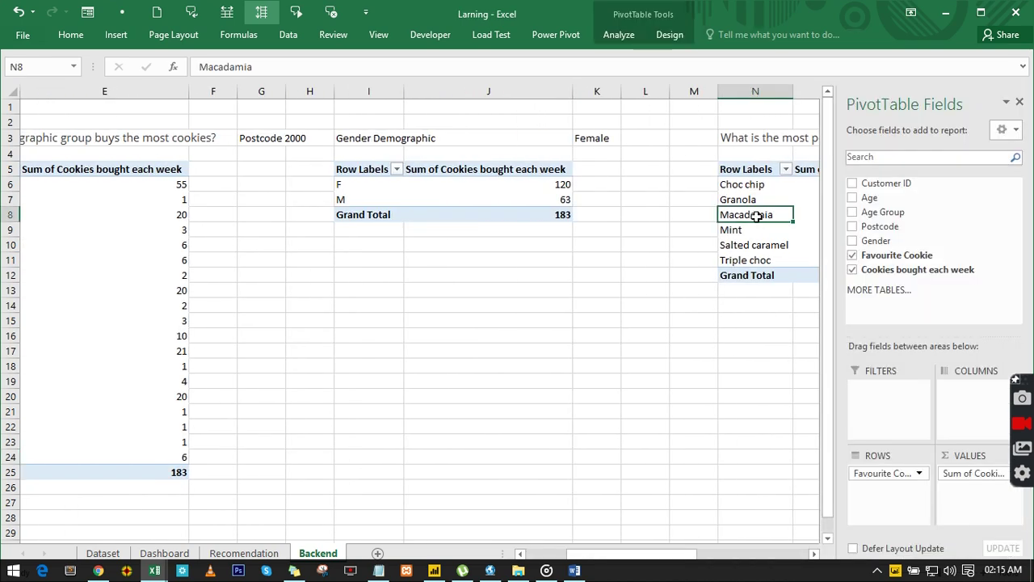
{"action": "left_click", "coordinate": [1020, 102]}
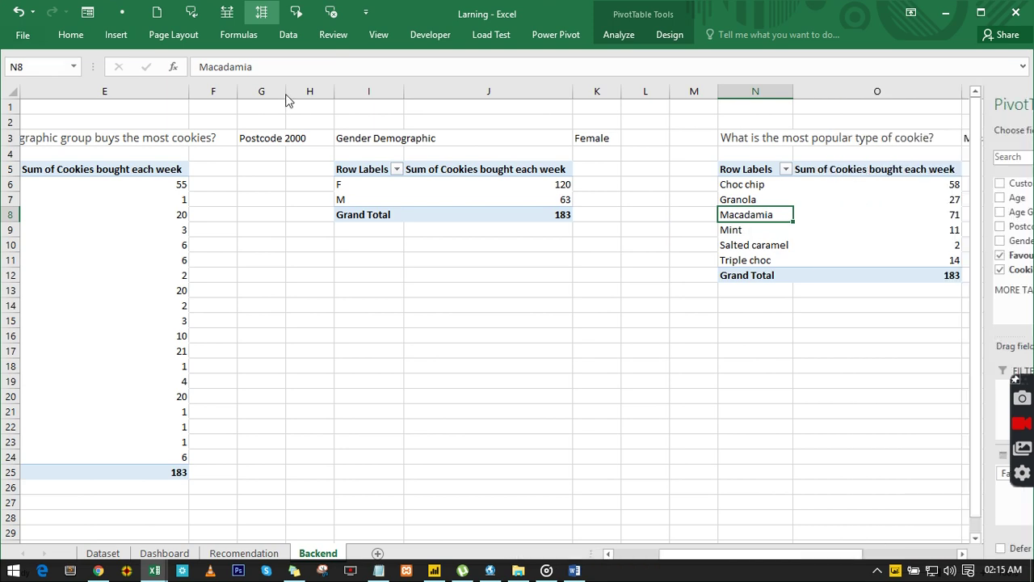
{"action": "left_click", "coordinate": [638, 35]}
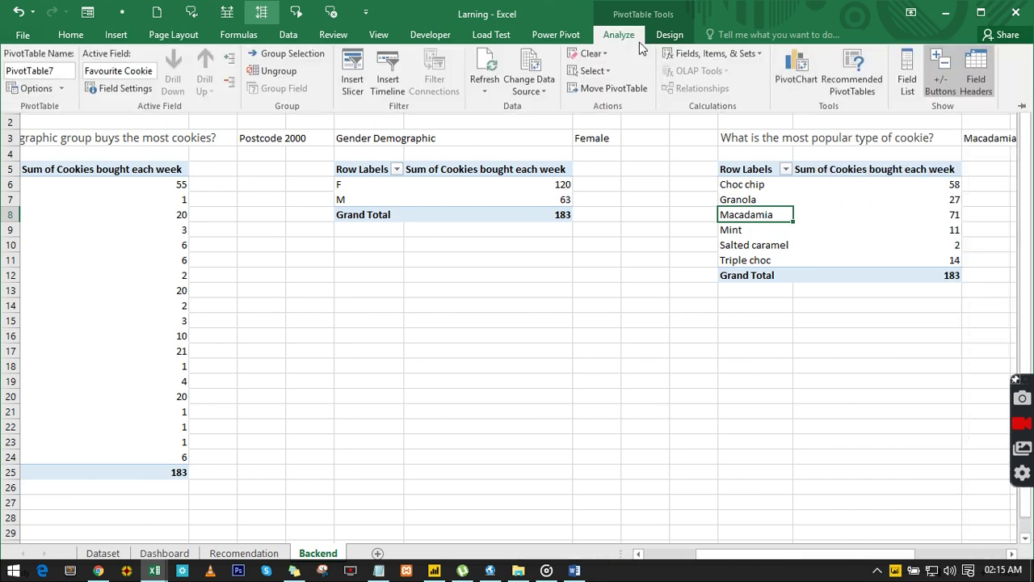
{"action": "left_click", "coordinate": [798, 78]}
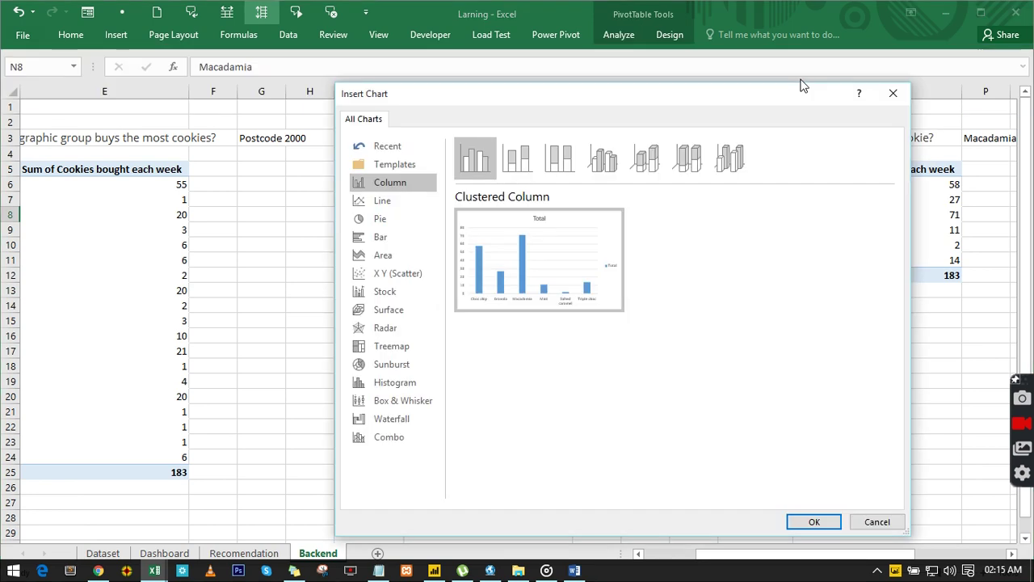
{"action": "left_click", "coordinate": [382, 243]}
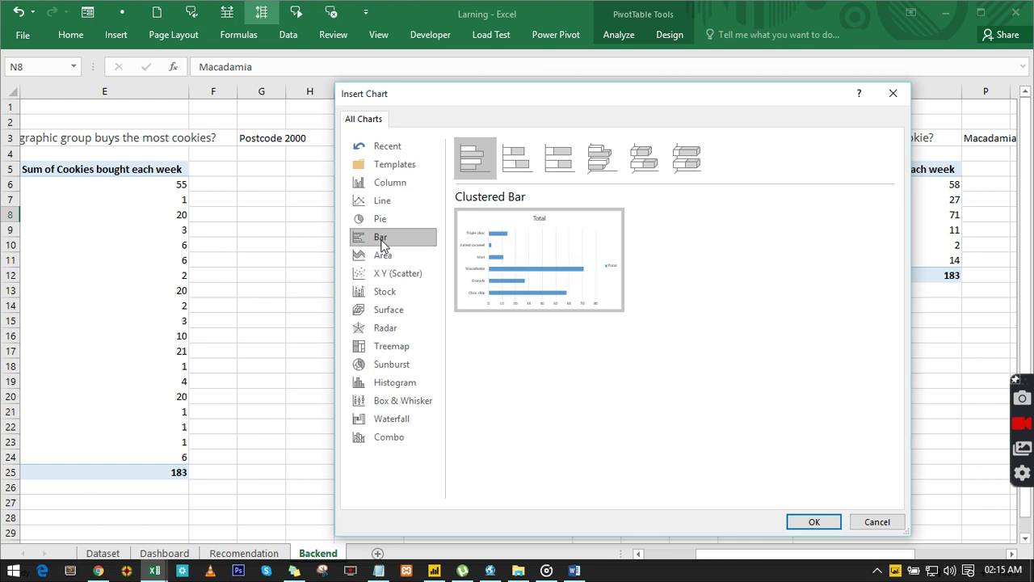
{"action": "left_click", "coordinate": [813, 522]}
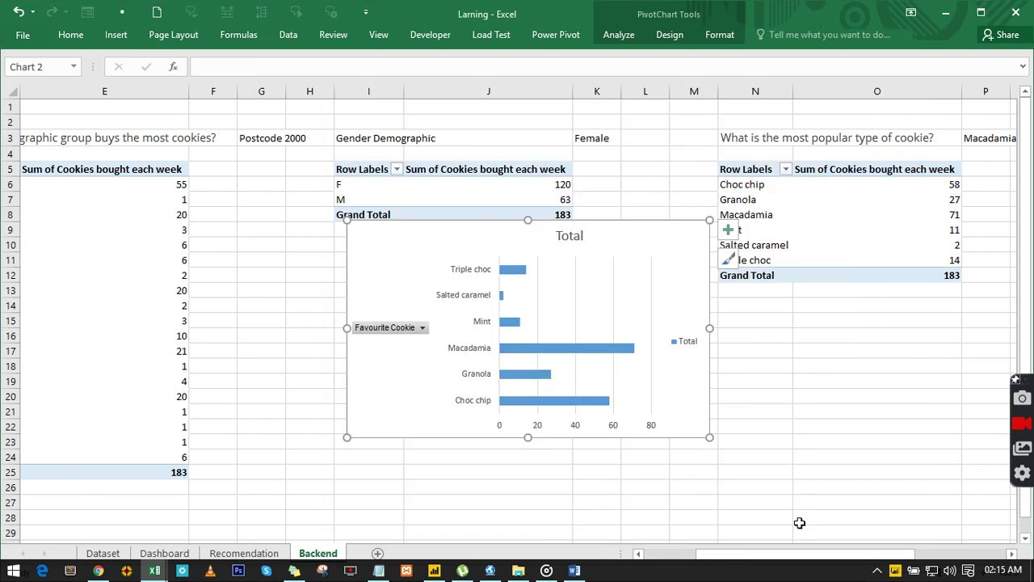
- Remove the axis field buttons, legend and gridlines from the favourite cookie bar chart
{"action": "left_click", "coordinate": [398, 327]}
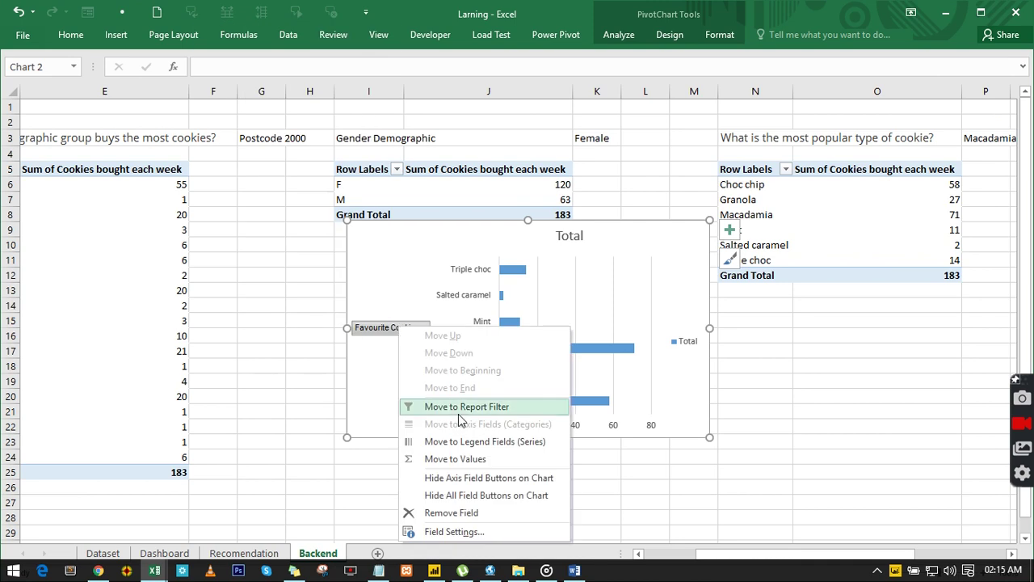
{"action": "left_click", "coordinate": [477, 479]}
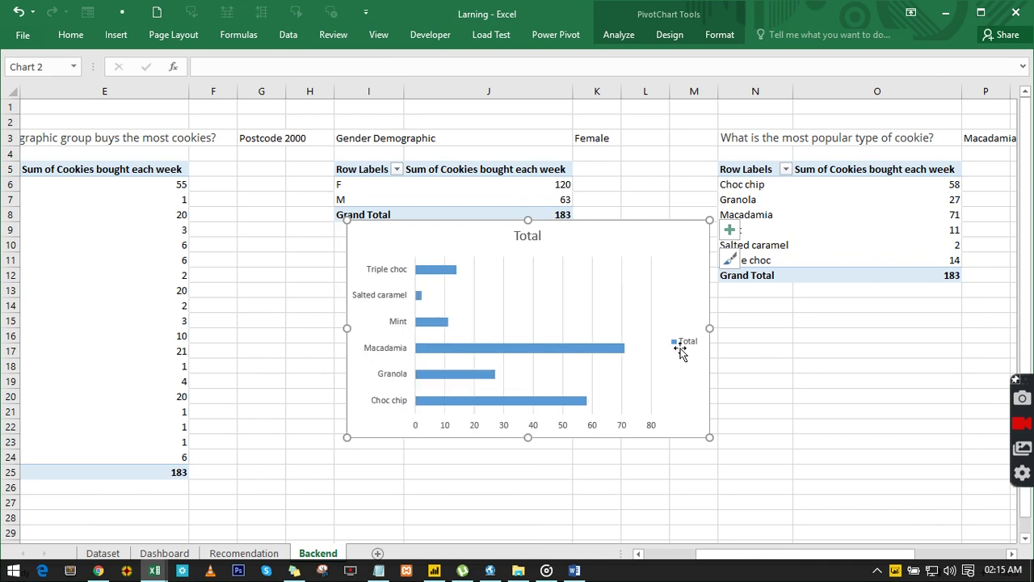
{"action": "left_click", "coordinate": [684, 346]}
{"action": "key", "text": "Delete"}
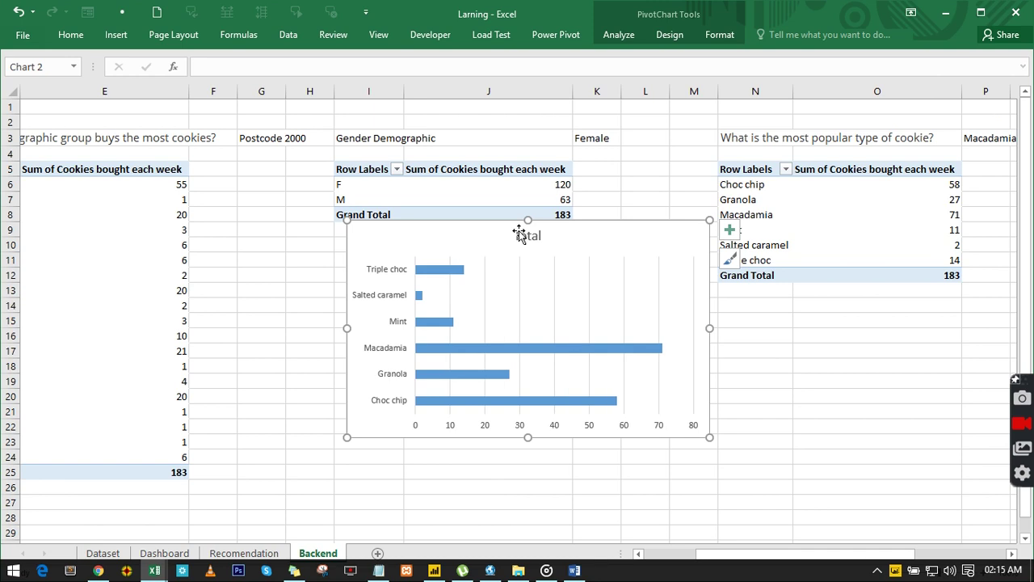
{"action": "left_click", "coordinate": [735, 231]}
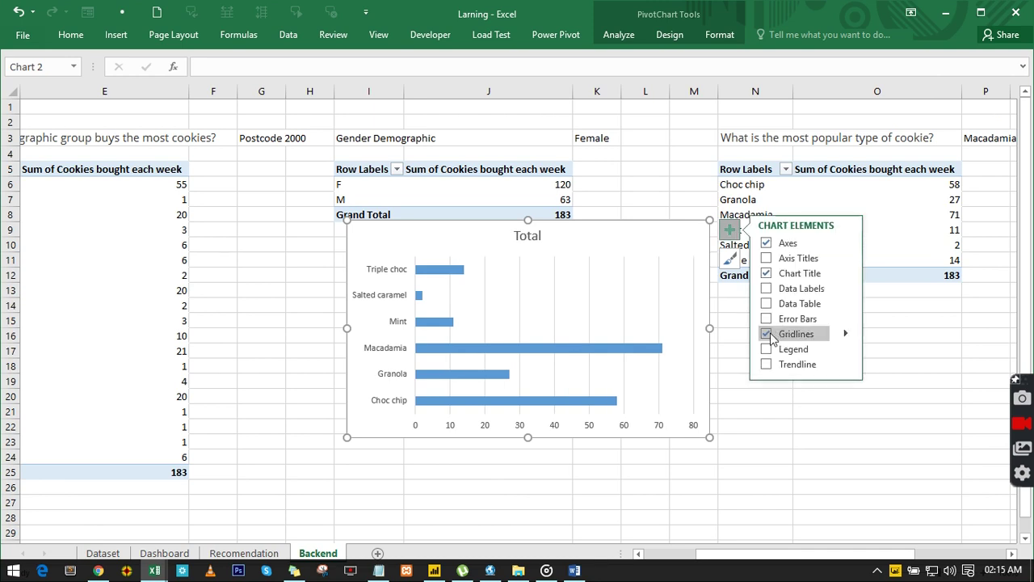
{"action": "left_click", "coordinate": [770, 334]}
- Sort the favourite cookie pivot table by its cookies bought values from smallest to largest
{"action": "left_click", "coordinate": [902, 187]}
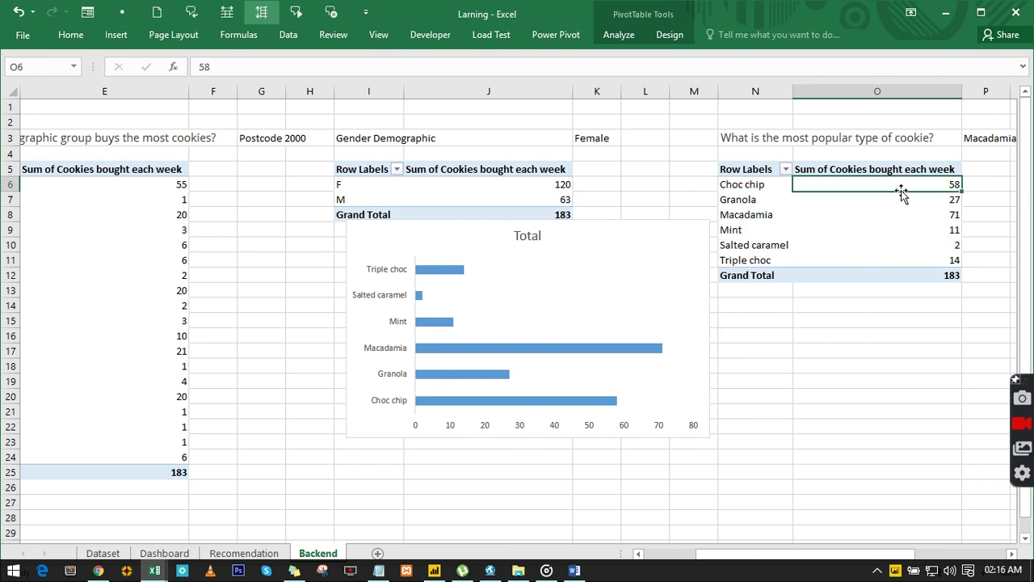
{"action": "right_click", "coordinate": [902, 186]}
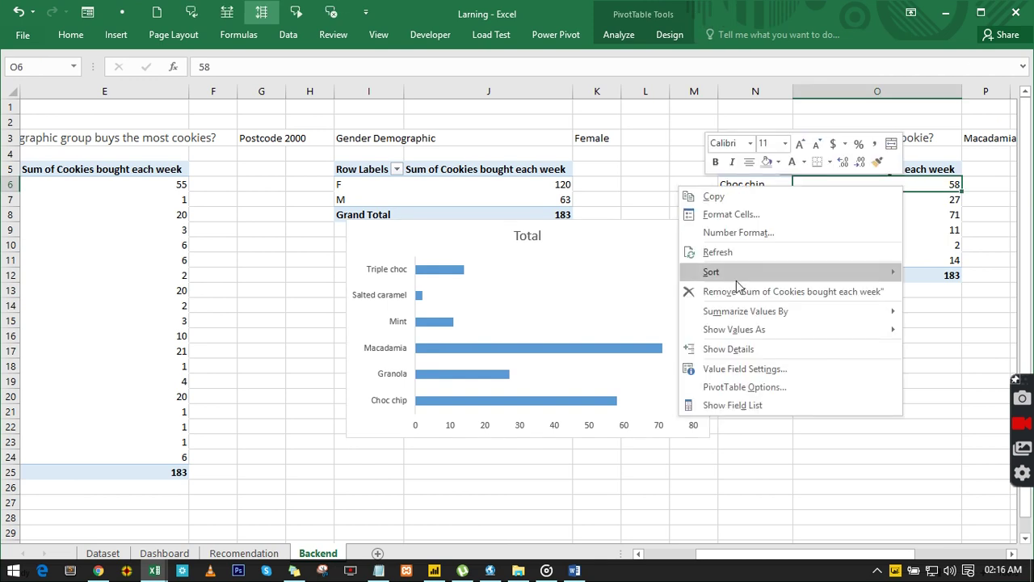
{"action": "mouse_move", "coordinate": [735, 280]}
{"action": "left_click", "coordinate": [614, 274]}
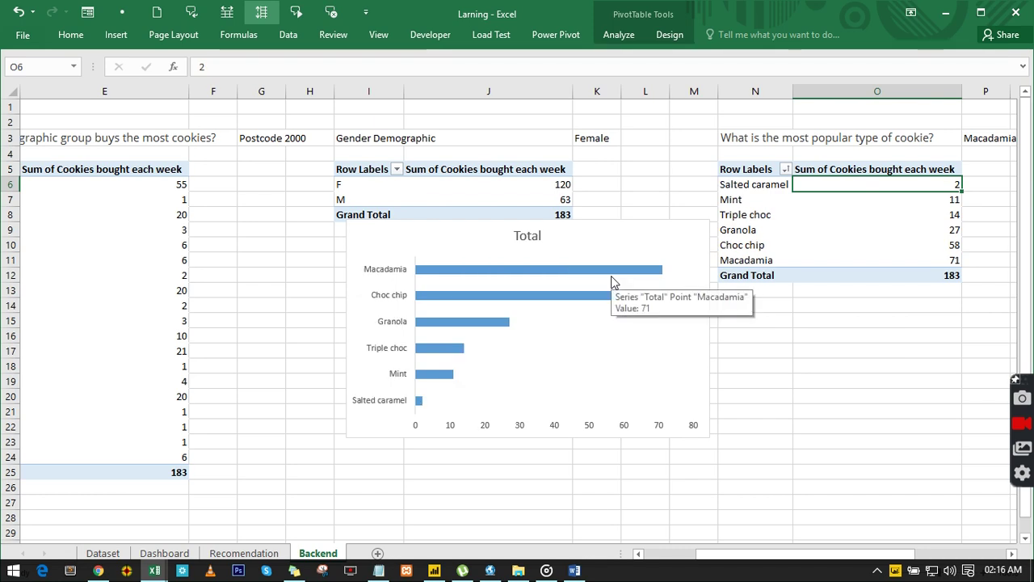
- Change the bar chart's title to "Sales by favorite cookie"
{"action": "left_click", "coordinate": [485, 235]}
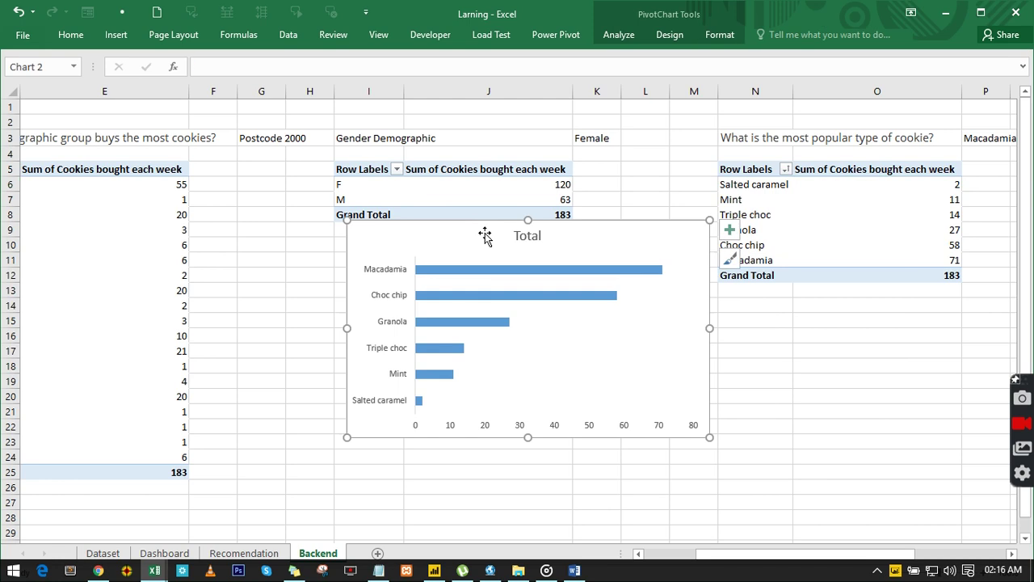
{"action": "left_click", "coordinate": [527, 233]}
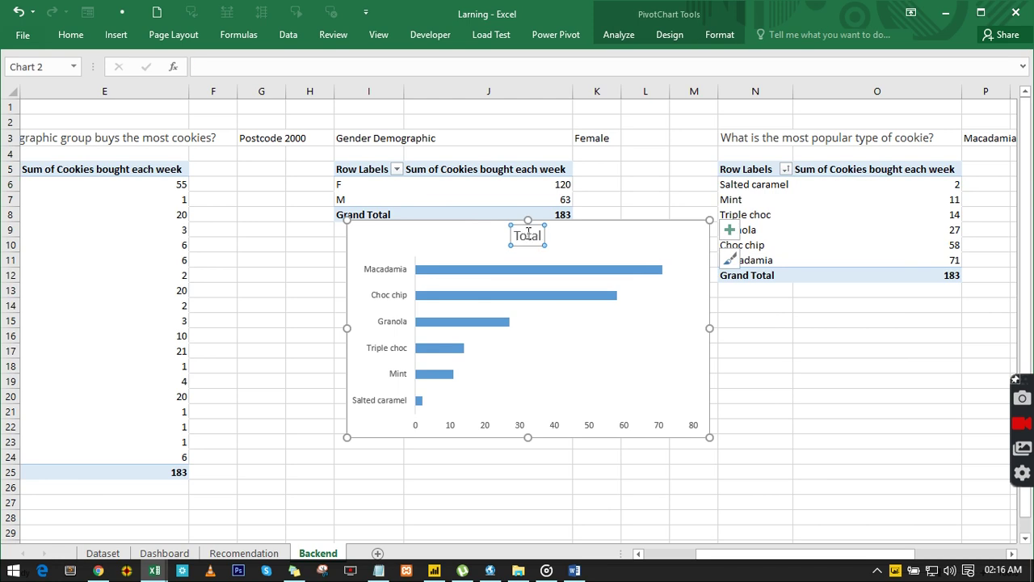
{"action": "double_click", "coordinate": [528, 234]}
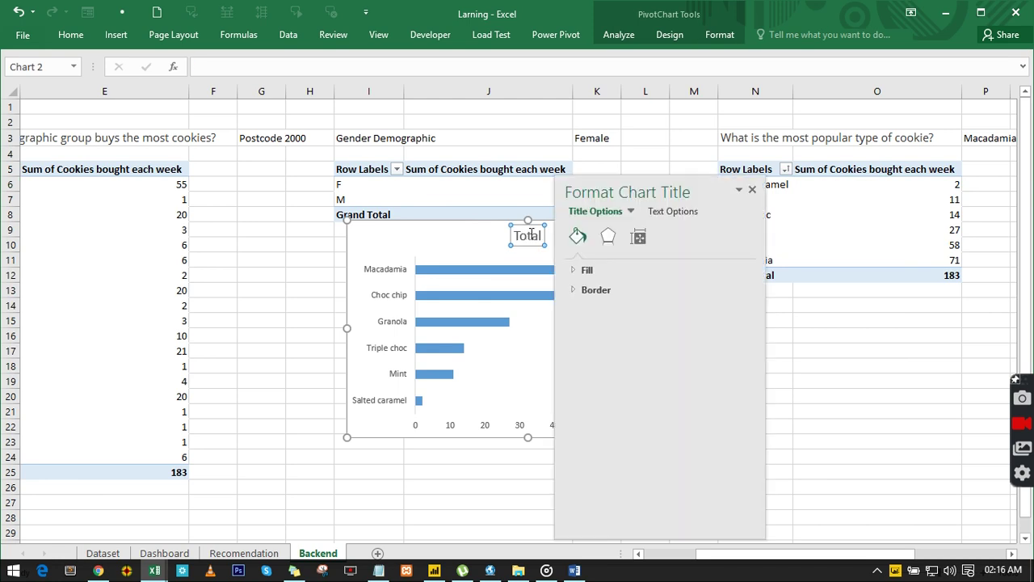
{"action": "left_click", "coordinate": [753, 189]}
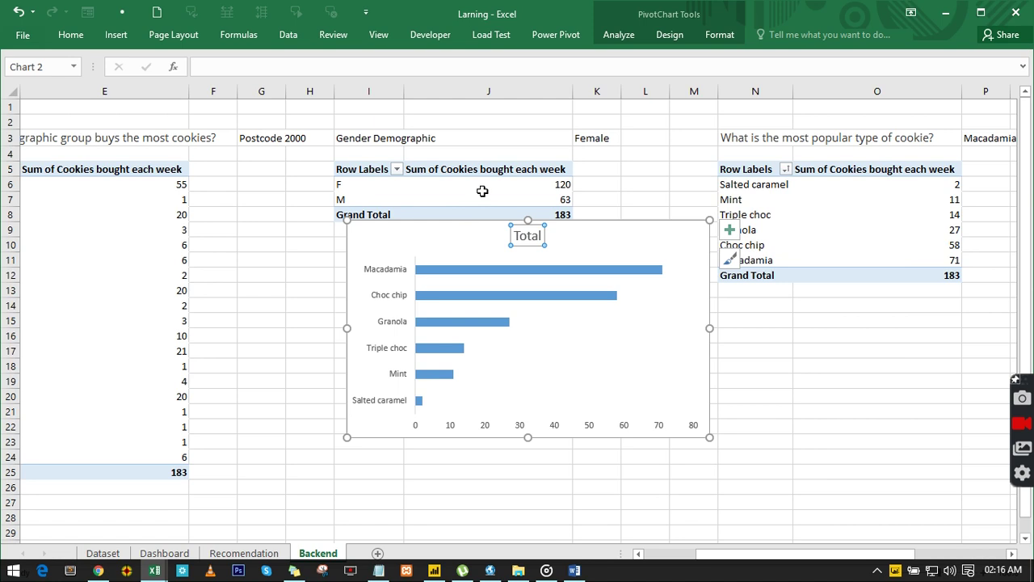
{"action": "type", "text": "Sales"}
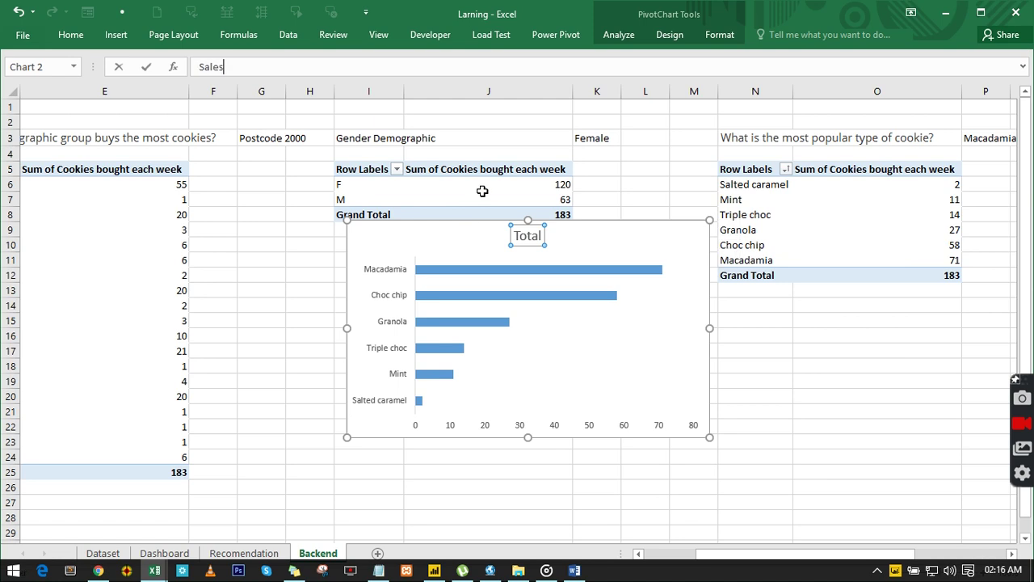
{"action": "type", "text": " by favorite cookie"}
{"action": "key", "text": "Return"}
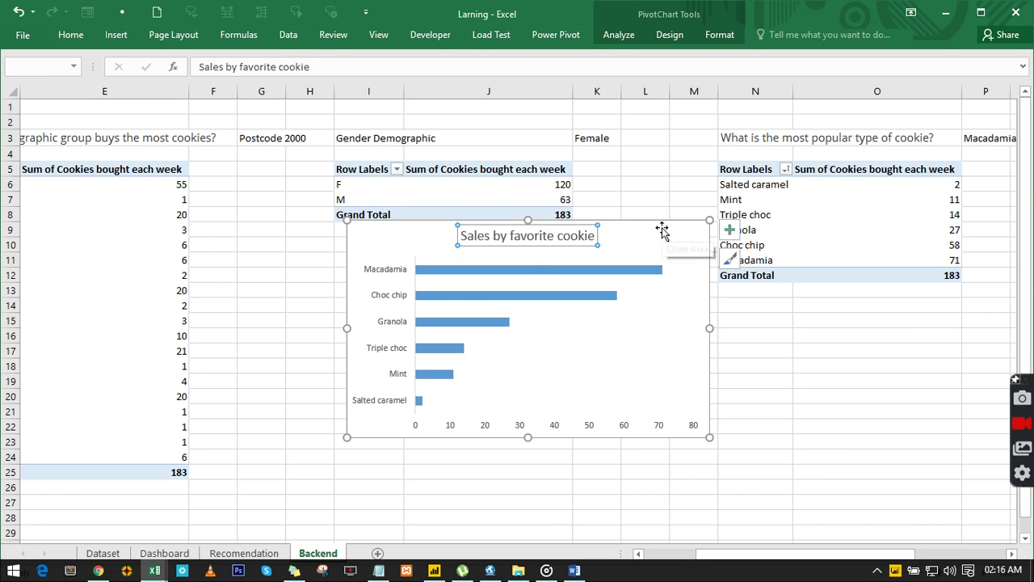
- Cut the favourite cookie bar chart from the Backend sheet and paste it beside the treemap on the Dashboard sheet
{"action": "left_click_drag", "start_coordinate": [662, 231], "coordinate": [653, 260]}
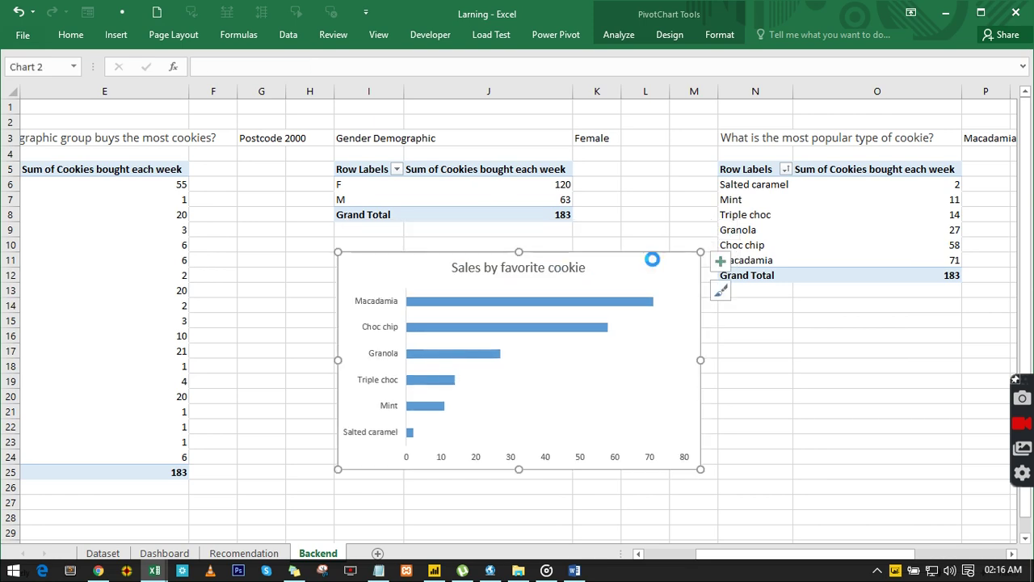
{"action": "key", "text": "ctrl+x"}
{"action": "left_click", "coordinate": [165, 554]}
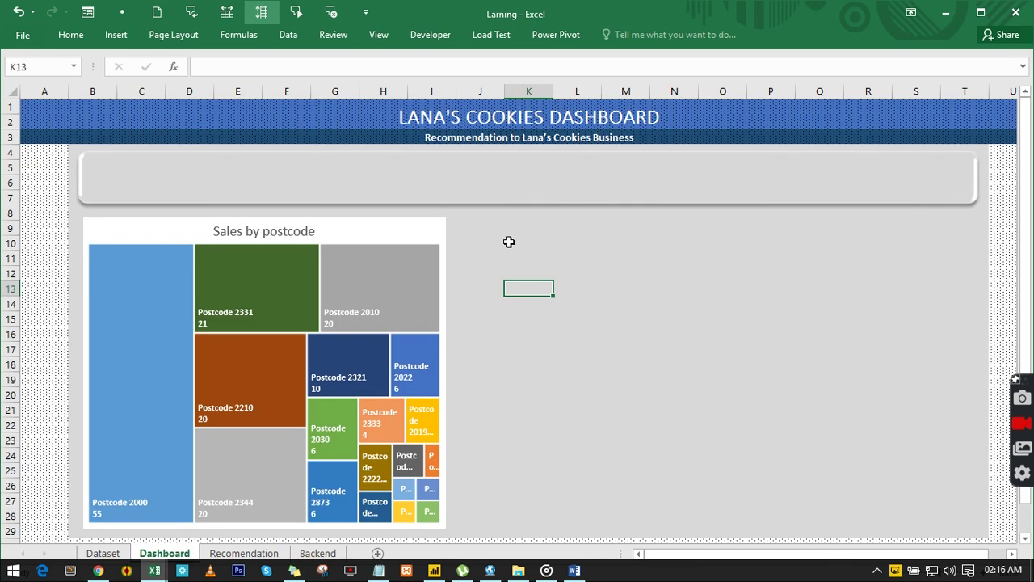
{"action": "left_click", "coordinate": [508, 242]}
{"action": "key", "text": "ctrl+v"}
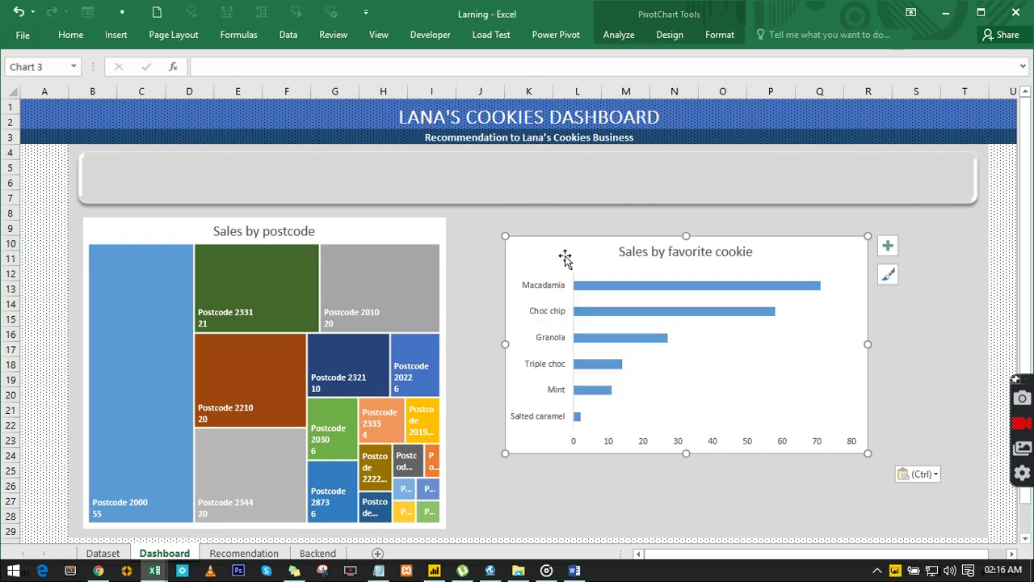
- Align the bar chart with the treemap's top edge and resize it to span about columns J to P and rows 9 to 21
{"action": "left_click_drag", "start_coordinate": [557, 243], "coordinate": [510, 226]}
{"action": "left_click_drag", "start_coordinate": [633, 432], "coordinate": [621, 374]}
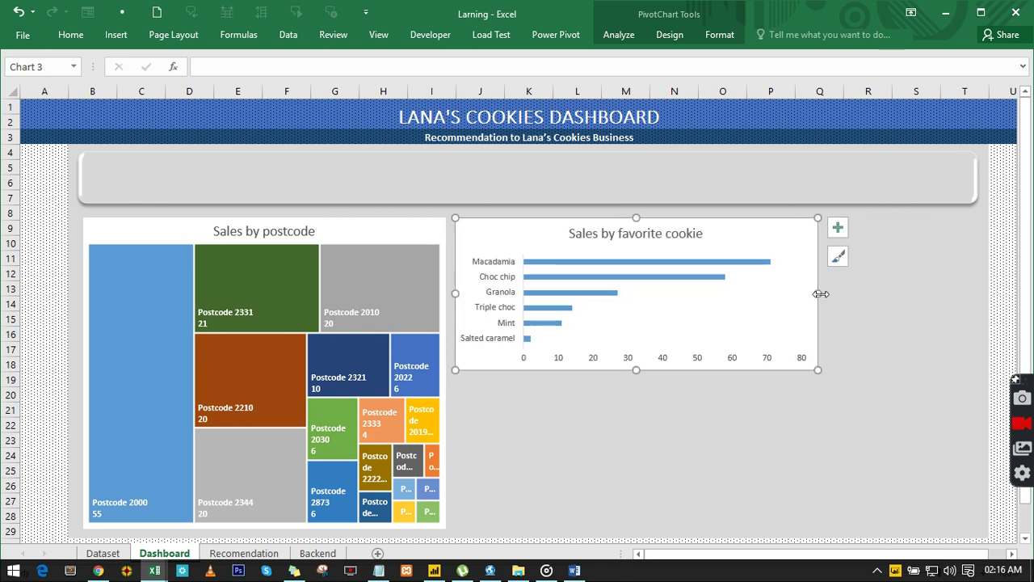
{"action": "left_click_drag", "start_coordinate": [821, 293], "coordinate": [763, 293]}
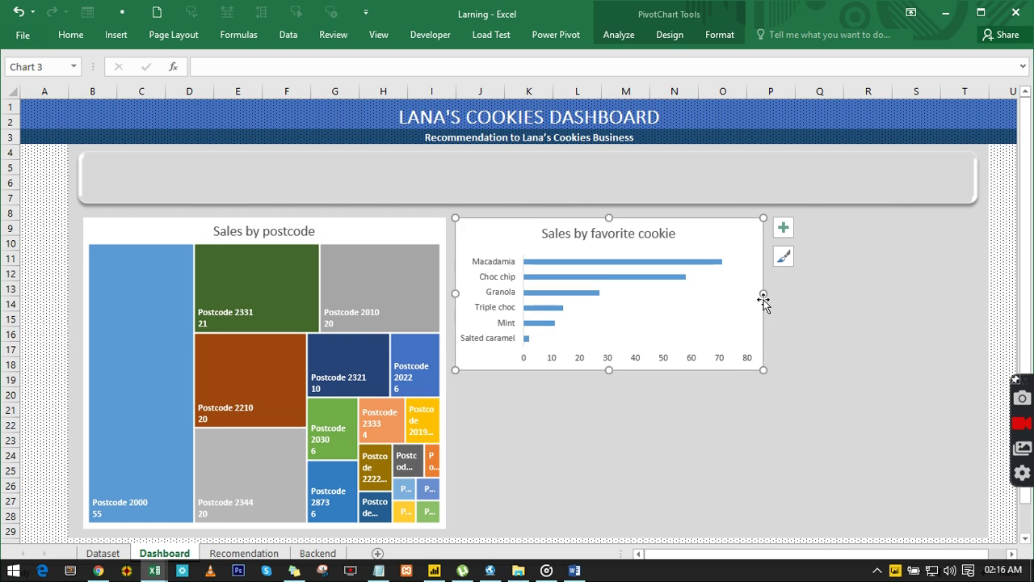
{"action": "left_click_drag", "start_coordinate": [610, 372], "coordinate": [612, 418]}
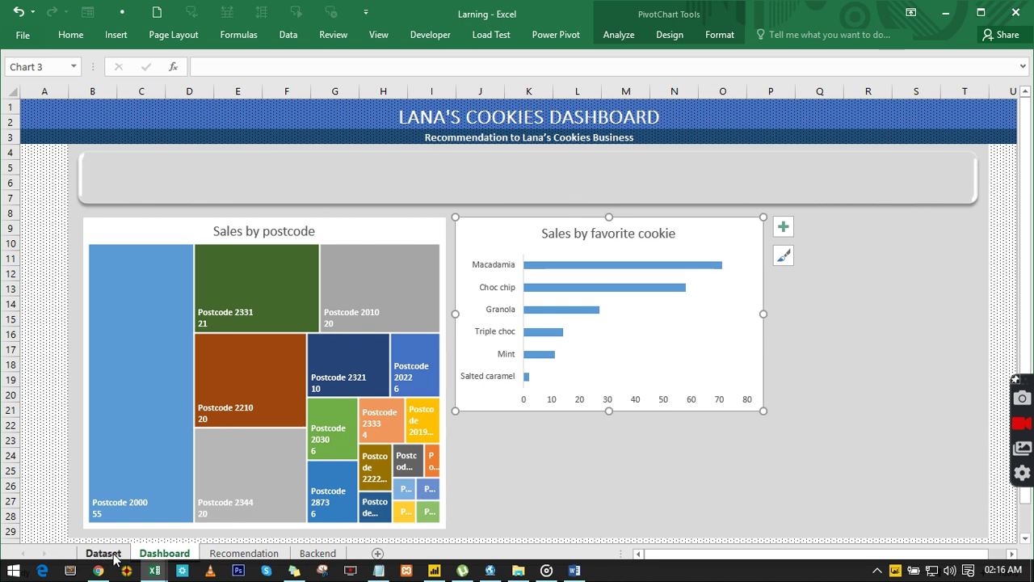
- Check the Backend sheet's pivot tables against the charts on the finished dashboard in Cookies Business Analytics, and return to the Larning workbook
{"action": "left_click", "coordinate": [319, 552]}
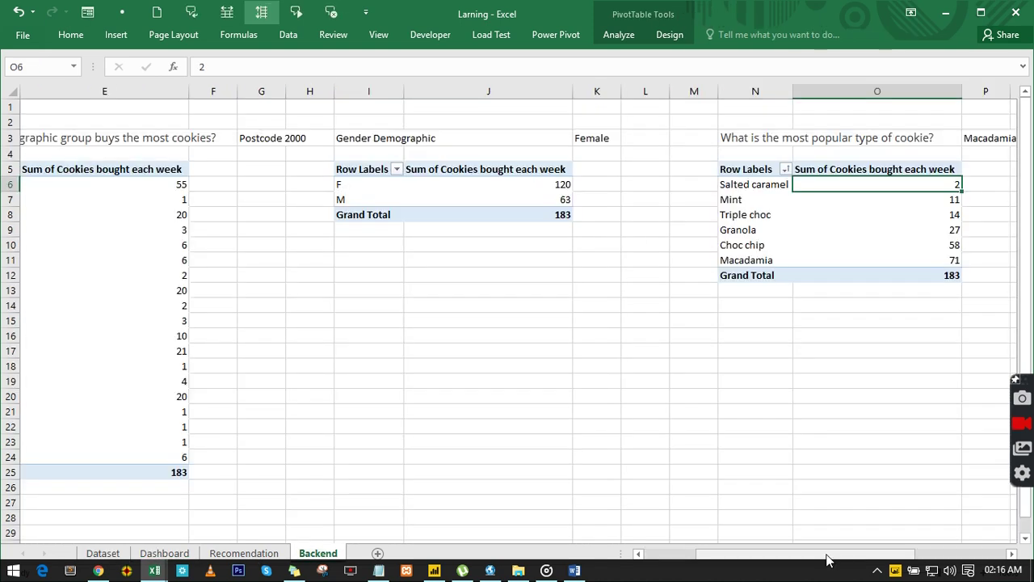
{"action": "mouse_move", "coordinate": [830, 560]}
{"action": "left_mouse_down"}
{"action": "mouse_move", "coordinate": [744, 570]}
{"action": "mouse_move", "coordinate": [877, 561]}
{"action": "mouse_move", "coordinate": [840, 569]}
{"action": "left_mouse_up"}
{"action": "mouse_move", "coordinate": [153, 572]}
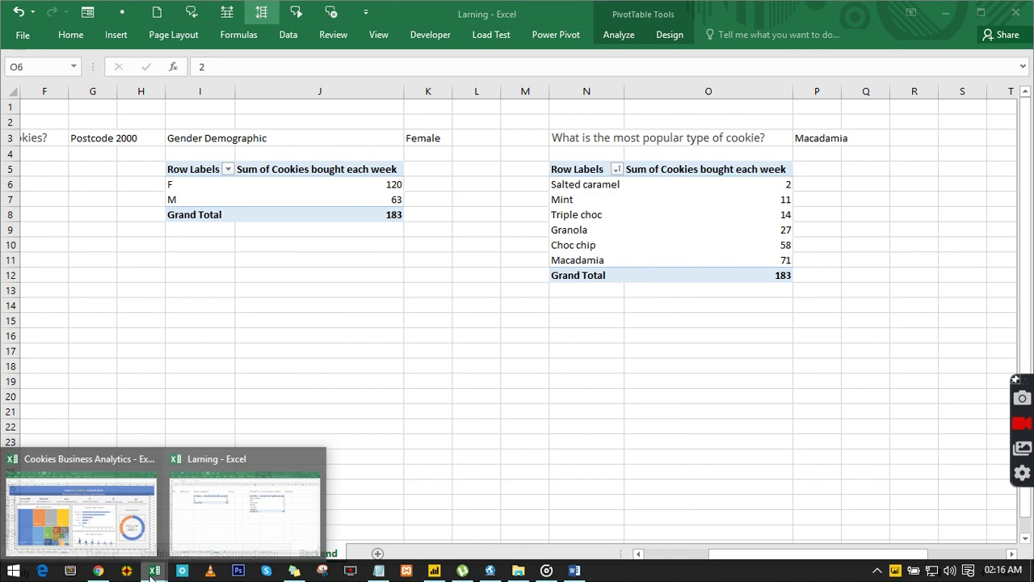
{"action": "left_click", "coordinate": [95, 530]}
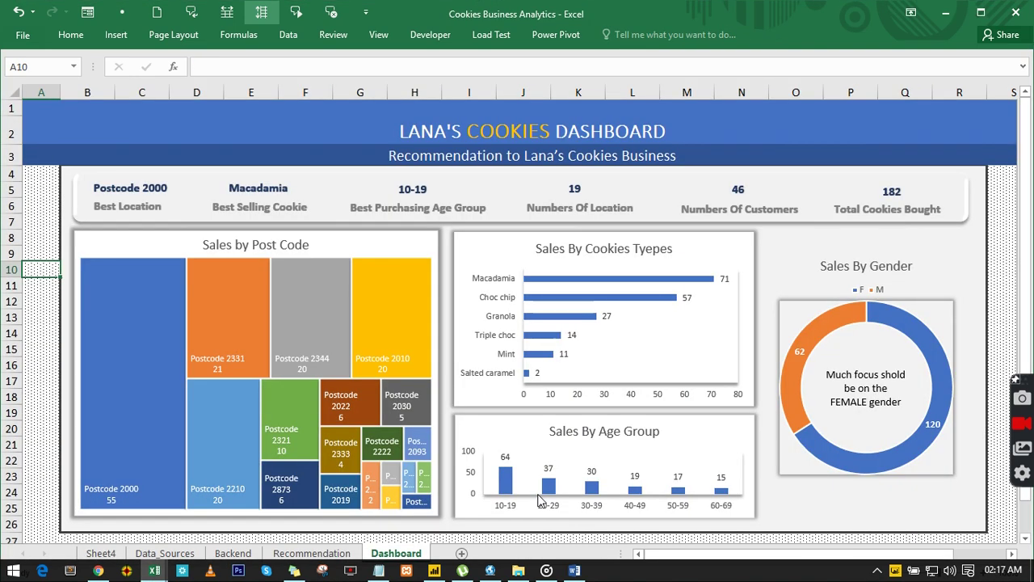
{"action": "mouse_move", "coordinate": [155, 572]}
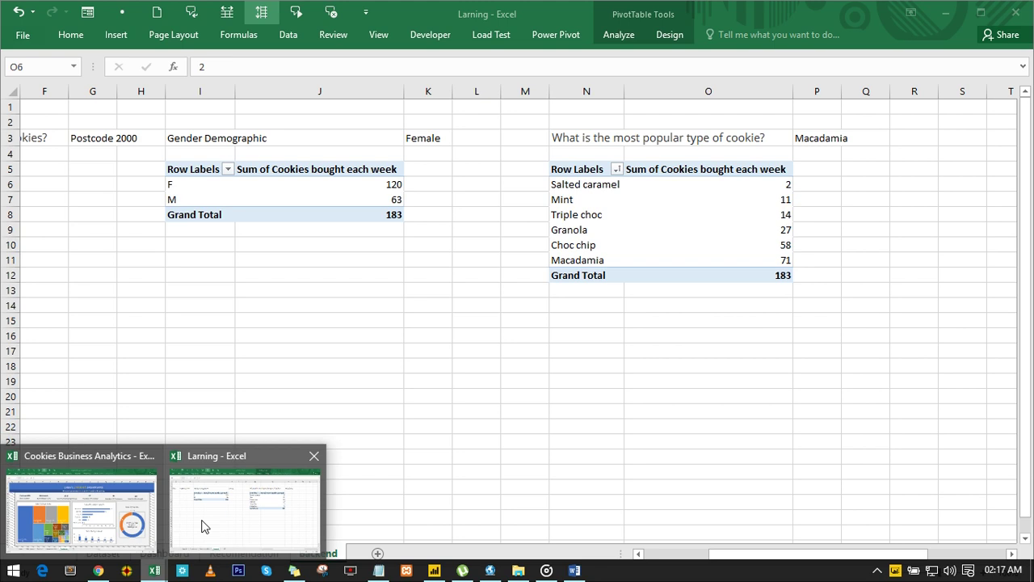
{"action": "left_click", "coordinate": [204, 526]}
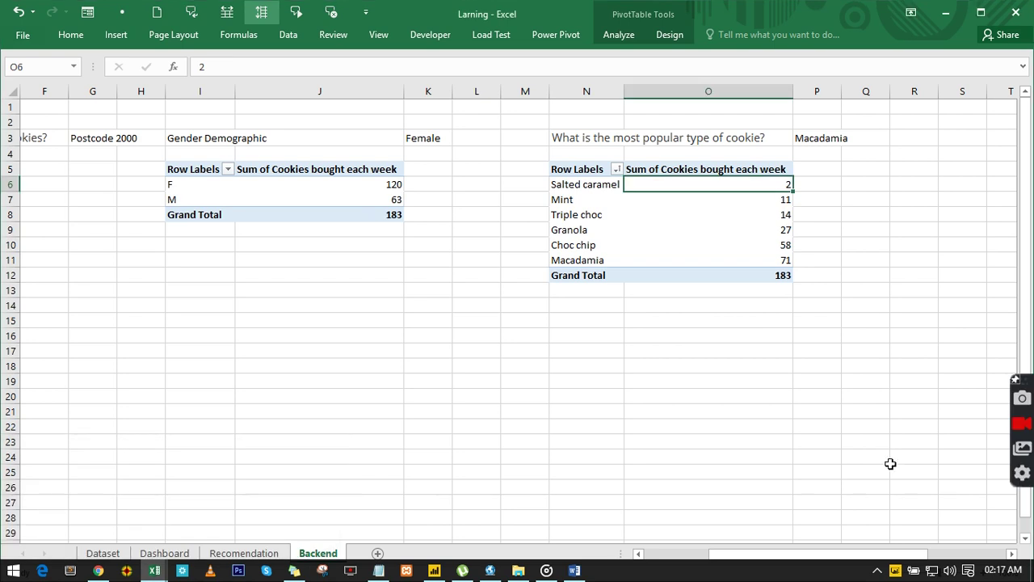
- Create a PivotTable from Table1 on the Dataset sheet, placed on the existing Backend sheet at cell AB4
{"action": "left_click_drag", "start_coordinate": [892, 555], "coordinate": [1017, 555]}
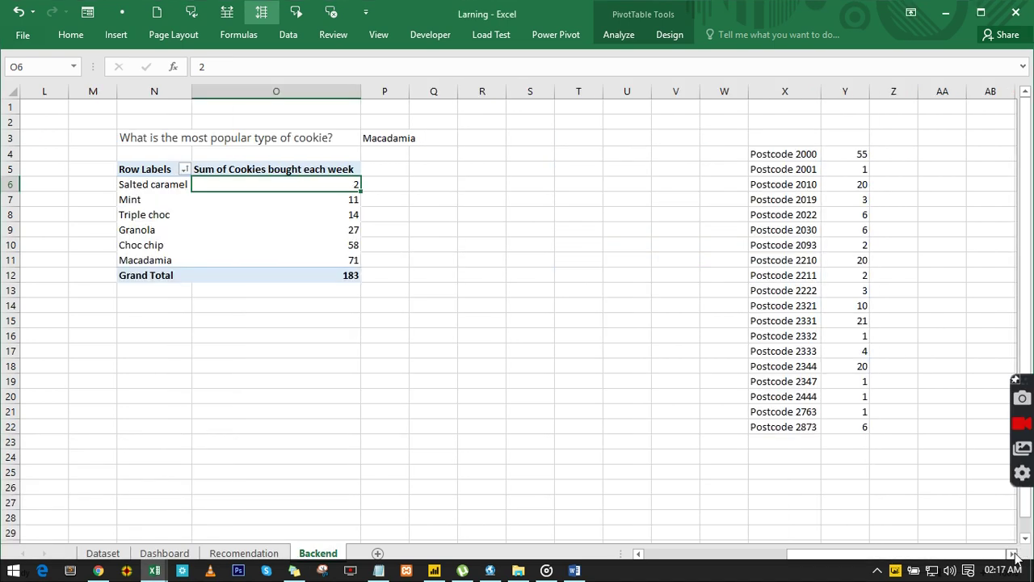
{"action": "left_click", "coordinate": [103, 553]}
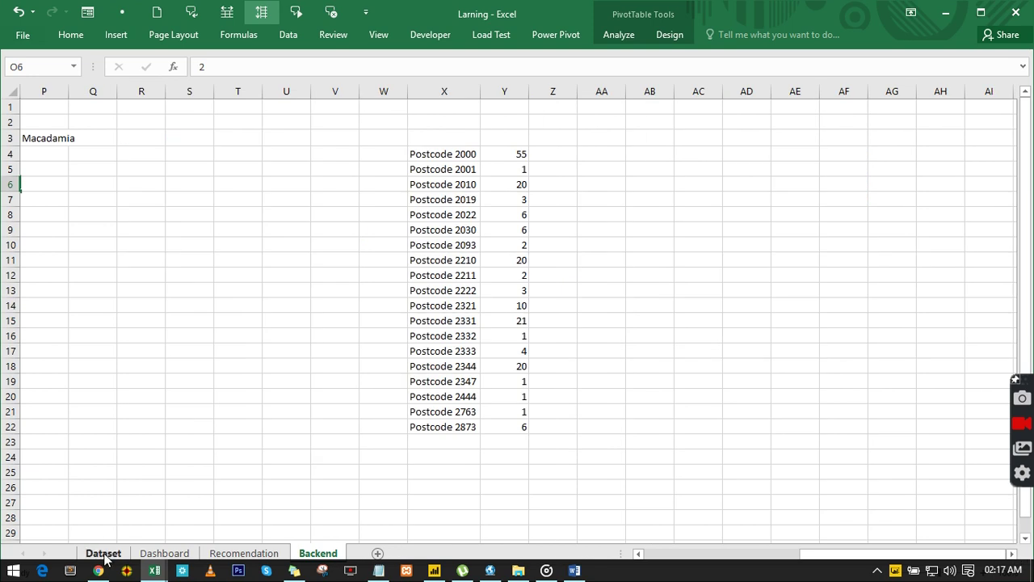
{"action": "left_click", "coordinate": [114, 36]}
{"action": "left_click", "coordinate": [26, 69]}
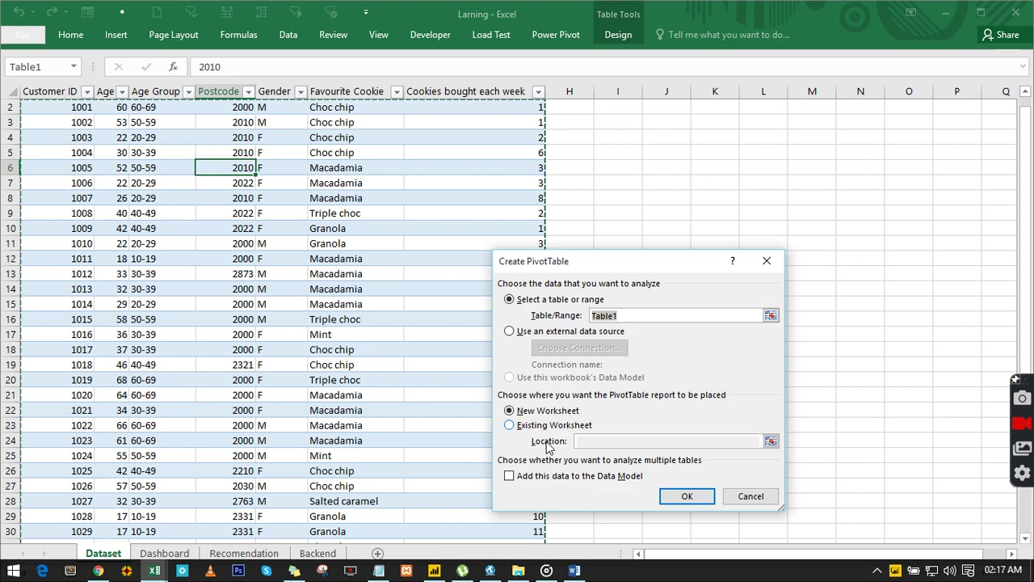
{"action": "left_click", "coordinate": [529, 425]}
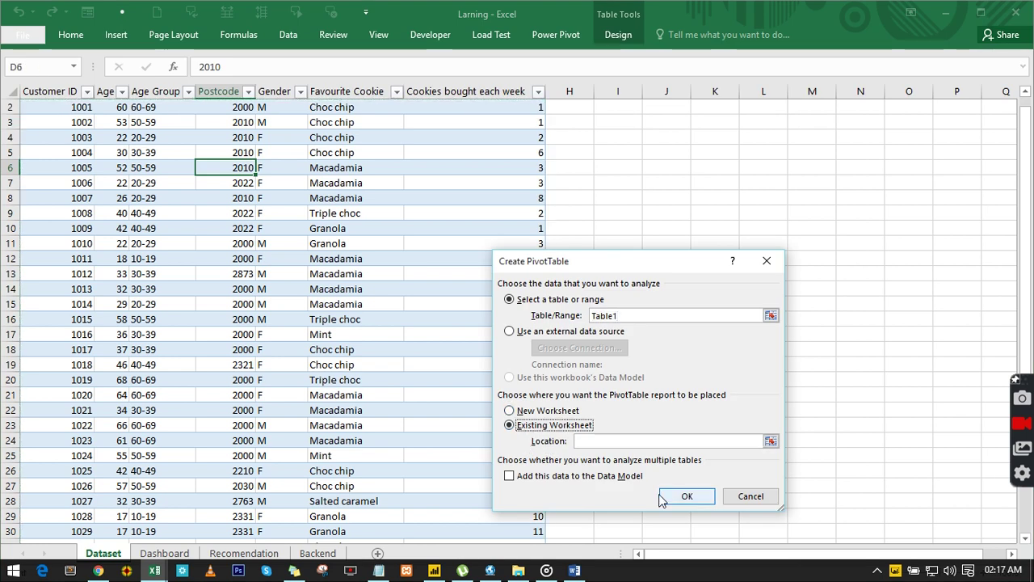
{"action": "left_click", "coordinate": [315, 553]}
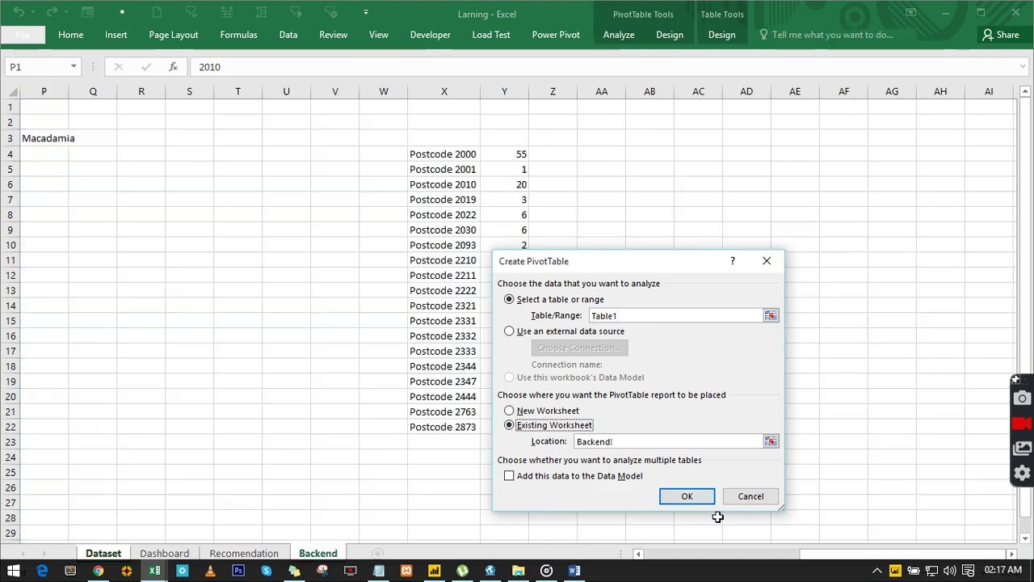
{"action": "left_click", "coordinate": [661, 157]}
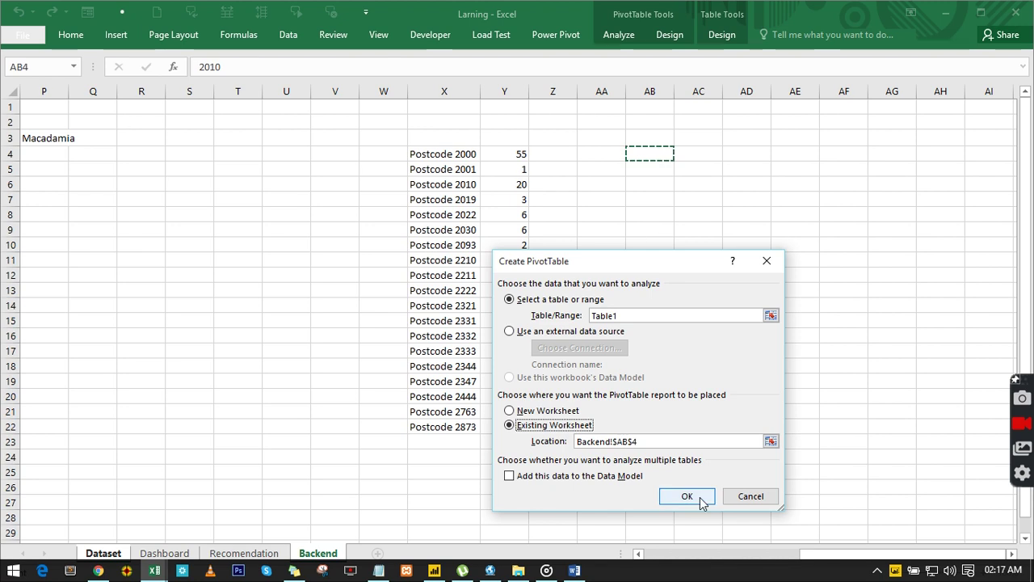
{"action": "left_click", "coordinate": [686, 496]}
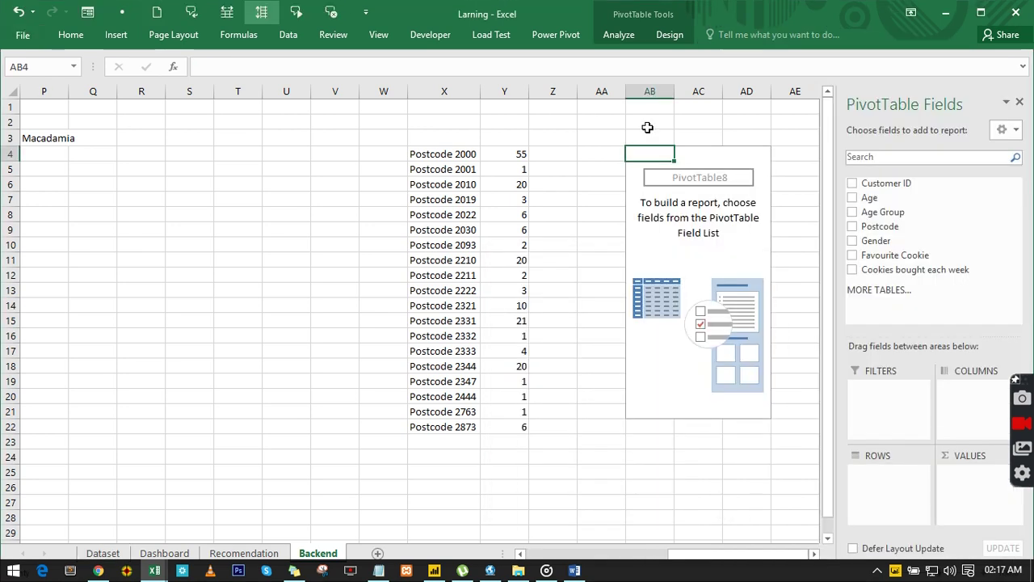
- Enter the heading "Age group demographic" in cell AB2 above the new PivotTable
{"action": "left_click", "coordinate": [651, 122]}
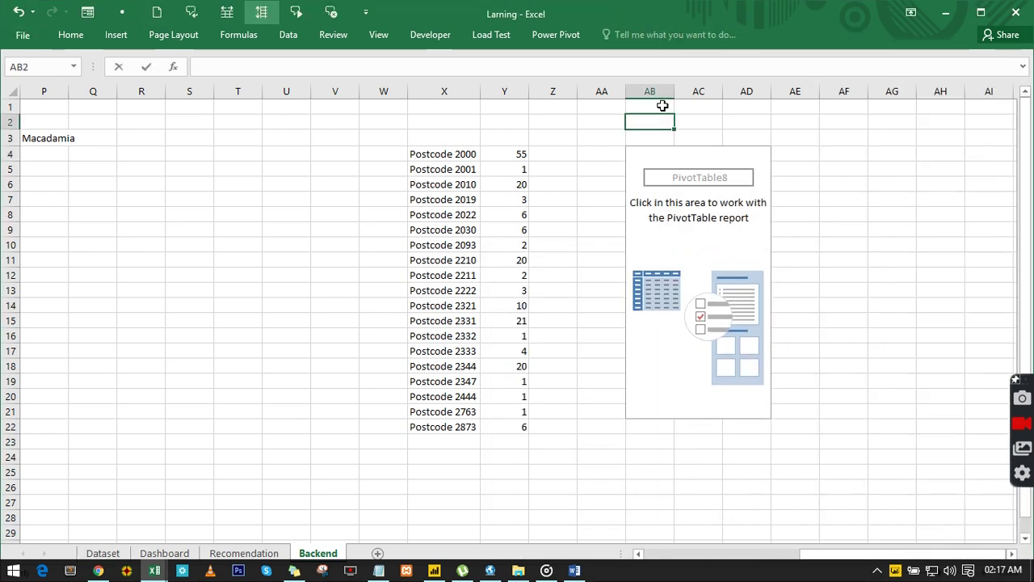
{"action": "type", "text": "Age grou"}
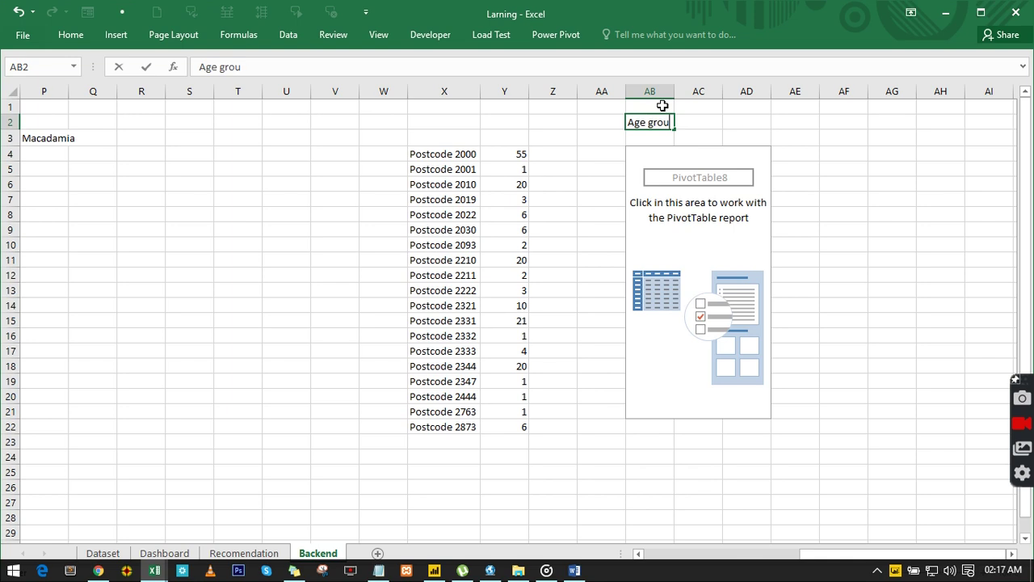
{"action": "type", "text": "p demographic"}
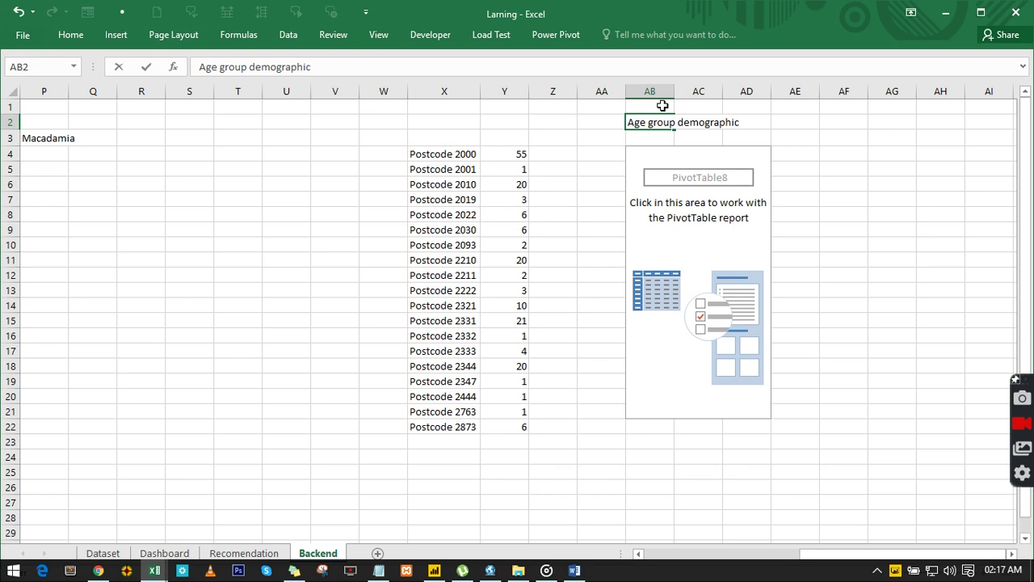
{"action": "key", "text": "Return"}
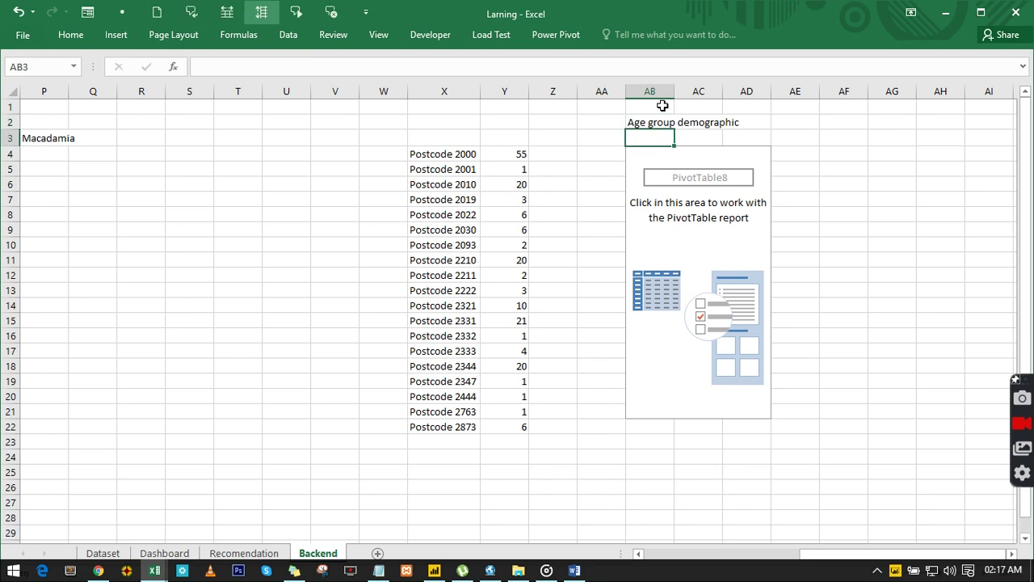
- Build the age group PivotTable with Age Group as rows and the sum of Cookies bought each week as values
{"action": "left_click", "coordinate": [687, 201]}
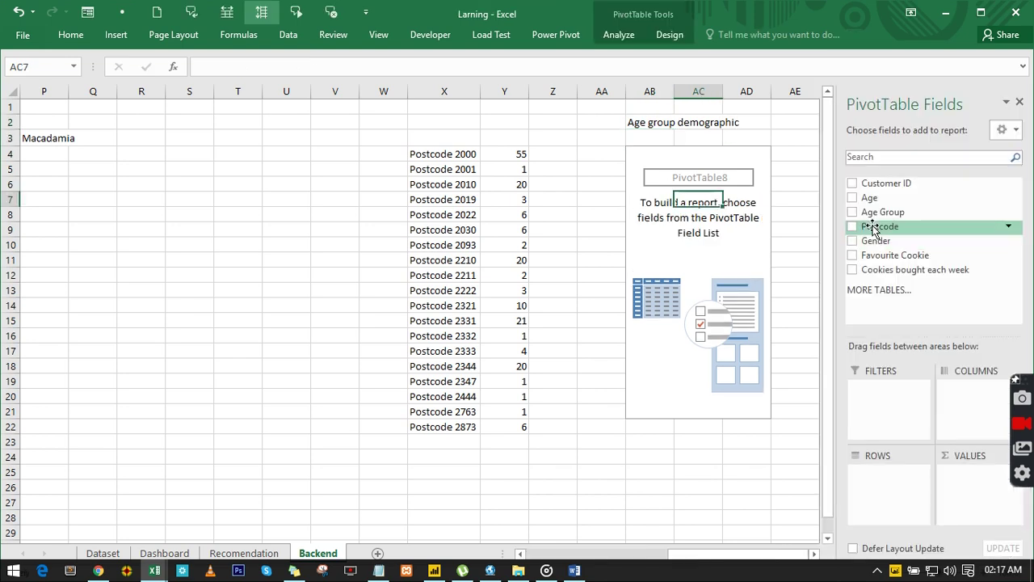
{"action": "left_click_drag", "start_coordinate": [880, 211], "coordinate": [888, 491]}
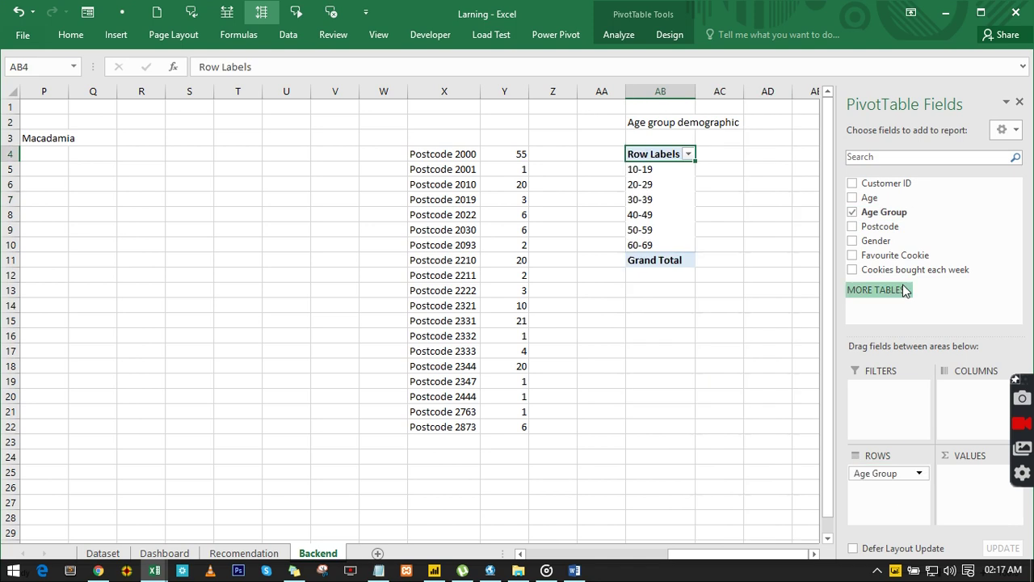
{"action": "left_click_drag", "start_coordinate": [911, 269], "coordinate": [990, 499]}
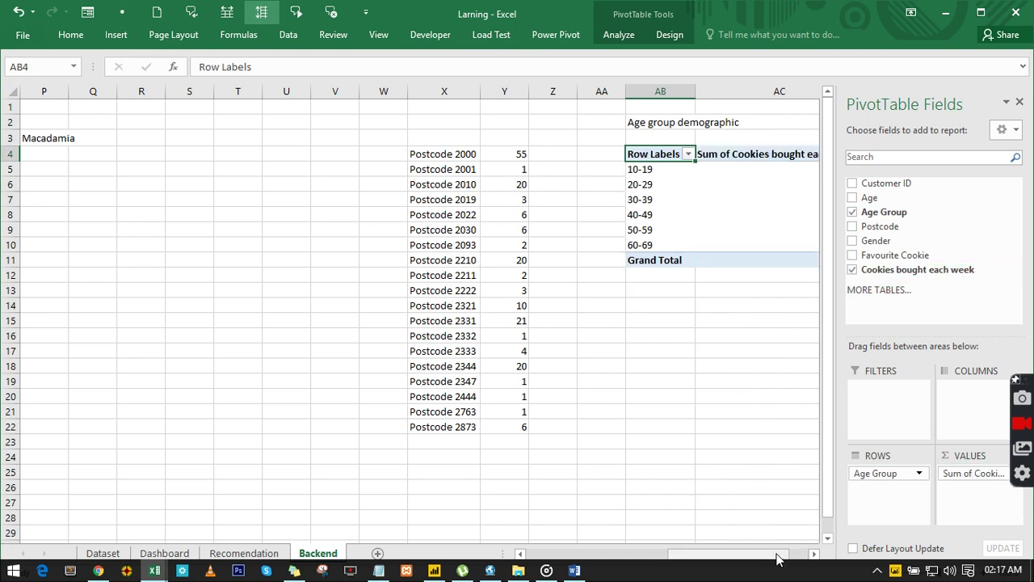
{"action": "left_click_drag", "start_coordinate": [775, 558], "coordinate": [796, 557]}
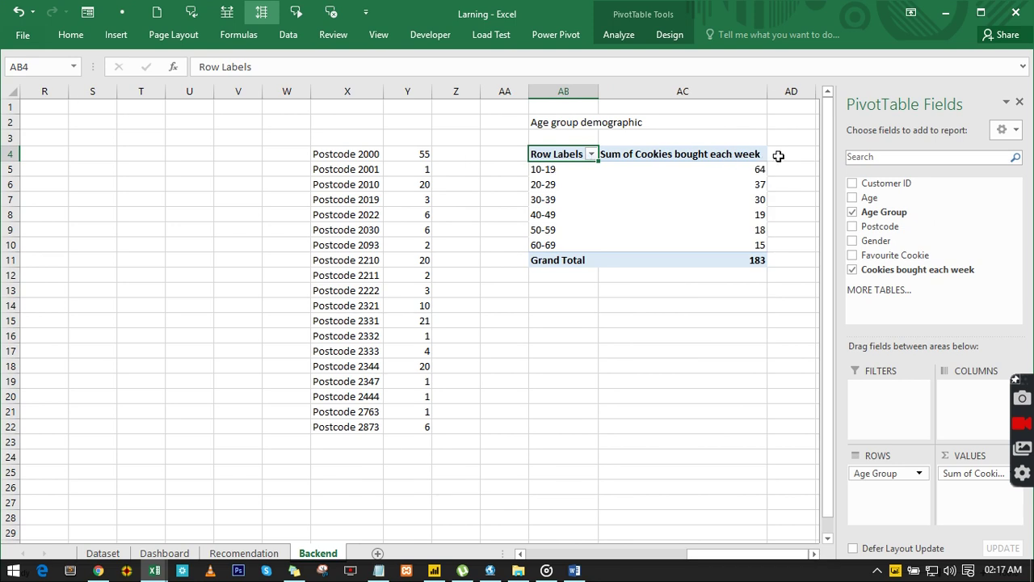
- Enter 10-19 as text in cell AD2 beside the heading, and review the task questions in the browser before returning to the workbook
{"action": "left_click", "coordinate": [714, 121]}
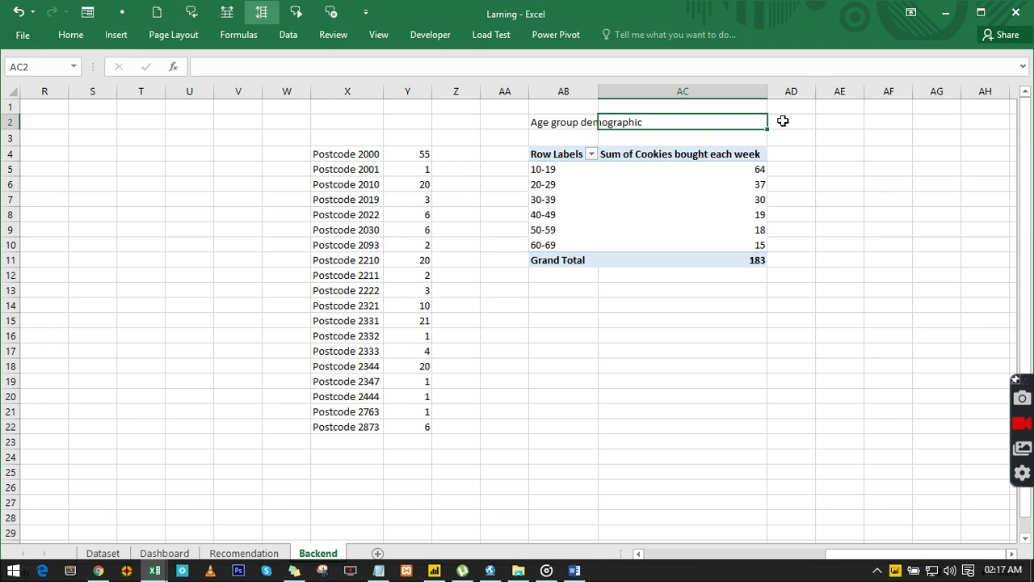
{"action": "left_click", "coordinate": [782, 120]}
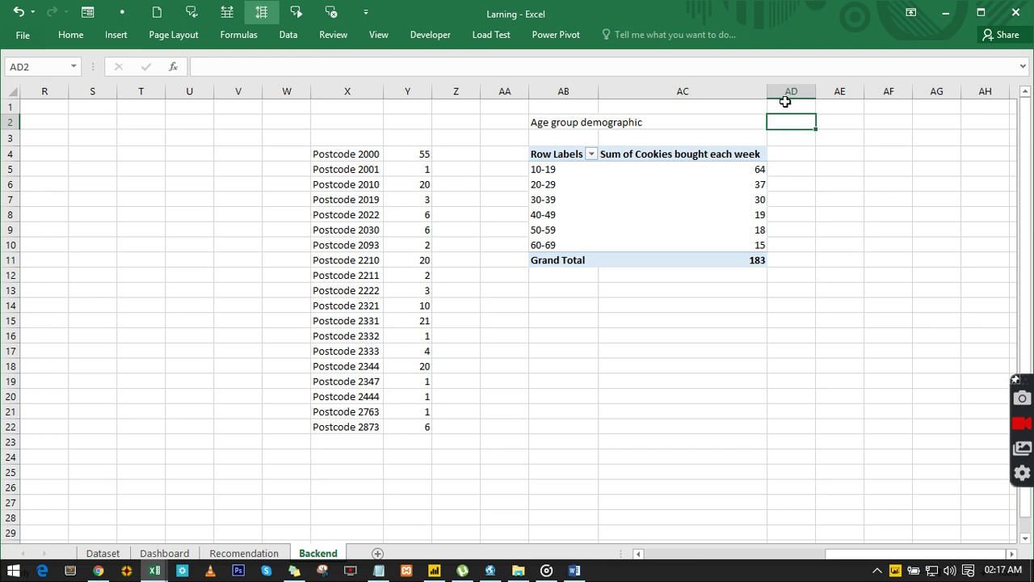
{"action": "type", "text": "10"}
{"action": "key", "text": "BackSpace"}
{"action": "key", "text": "BackSpace"}
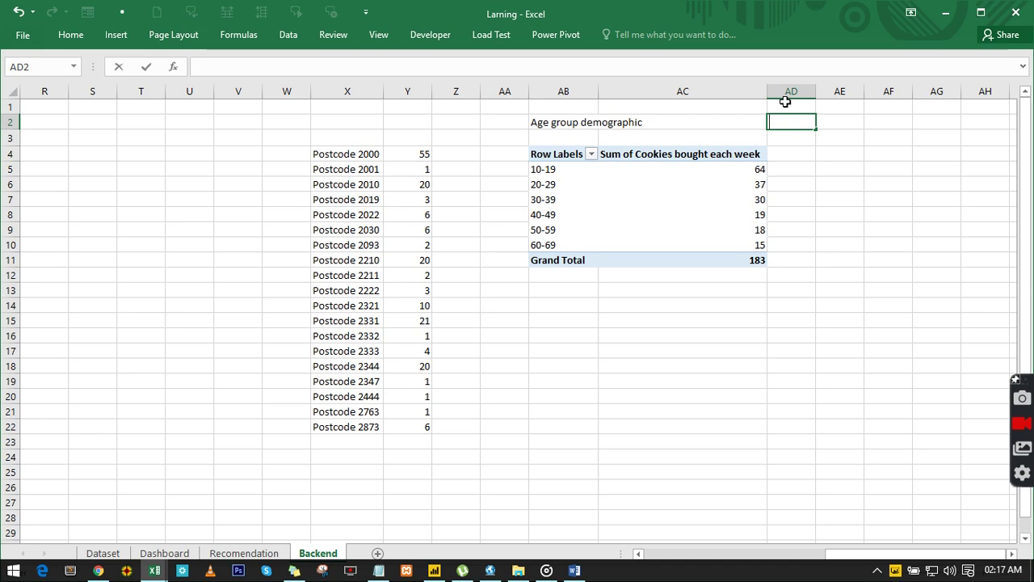
{"action": "type", "text": "'10"}
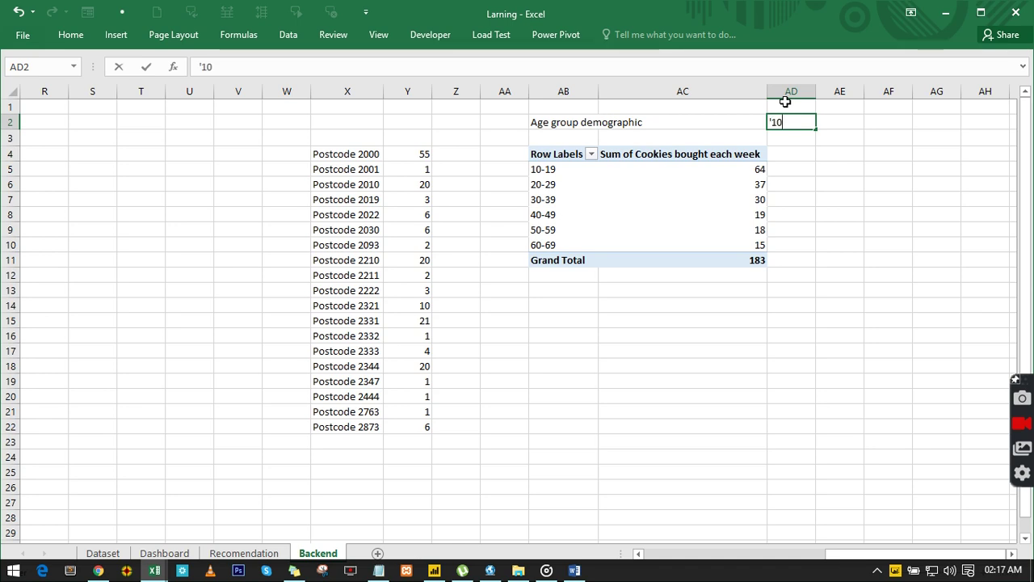
{"action": "type", "text": "-19"}
{"action": "key", "text": "Return"}
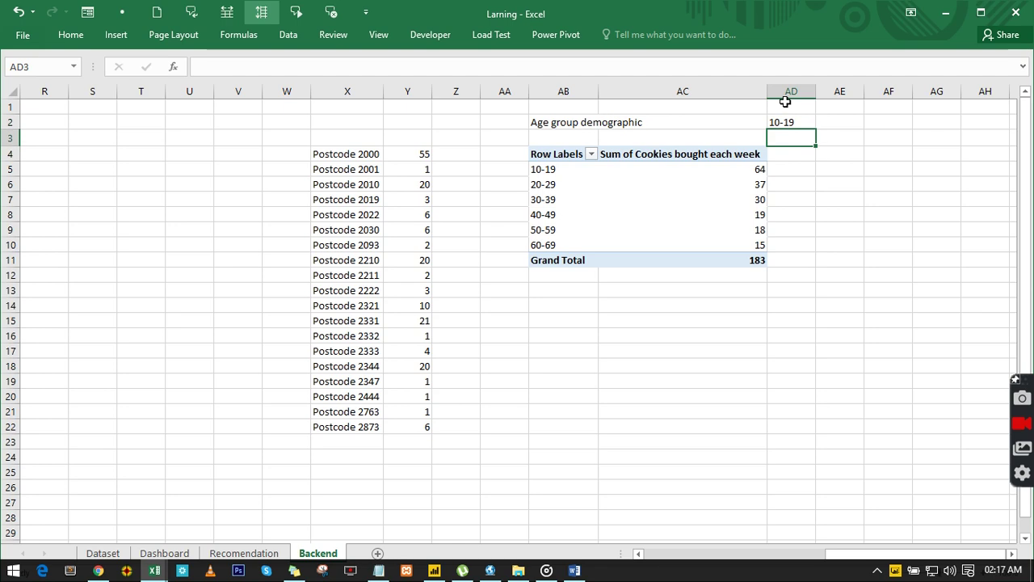
{"action": "left_click", "coordinate": [97, 570]}
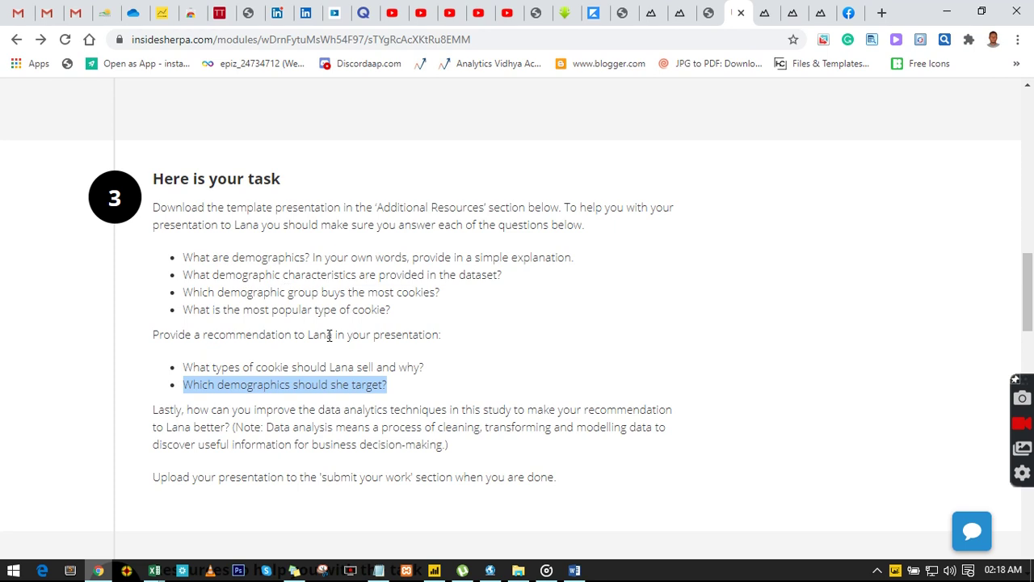
{"action": "left_click", "coordinate": [103, 572]}
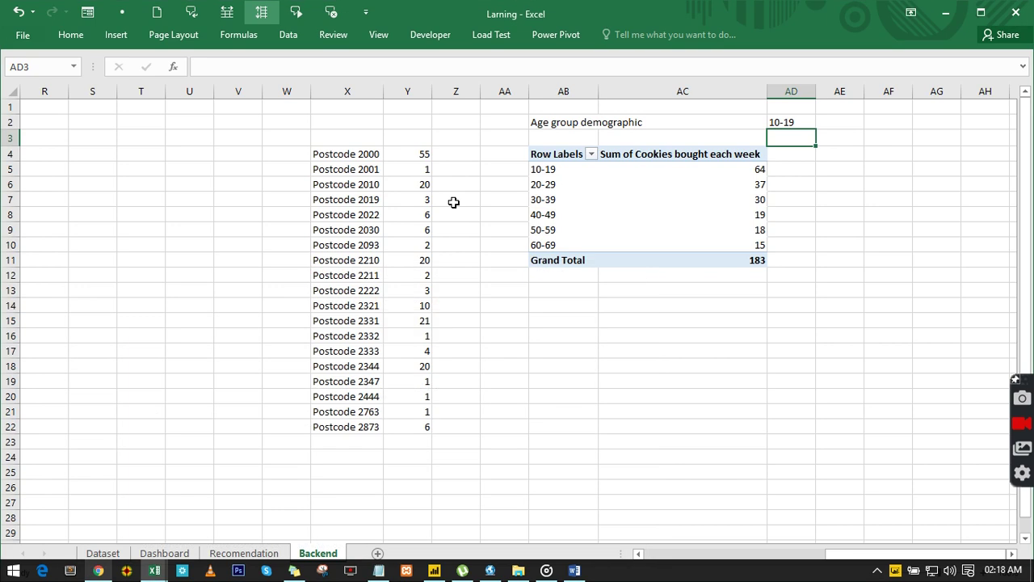
- Insert a Clustered Column PivotChart based on the age group PivotTable
{"action": "left_click", "coordinate": [667, 212]}
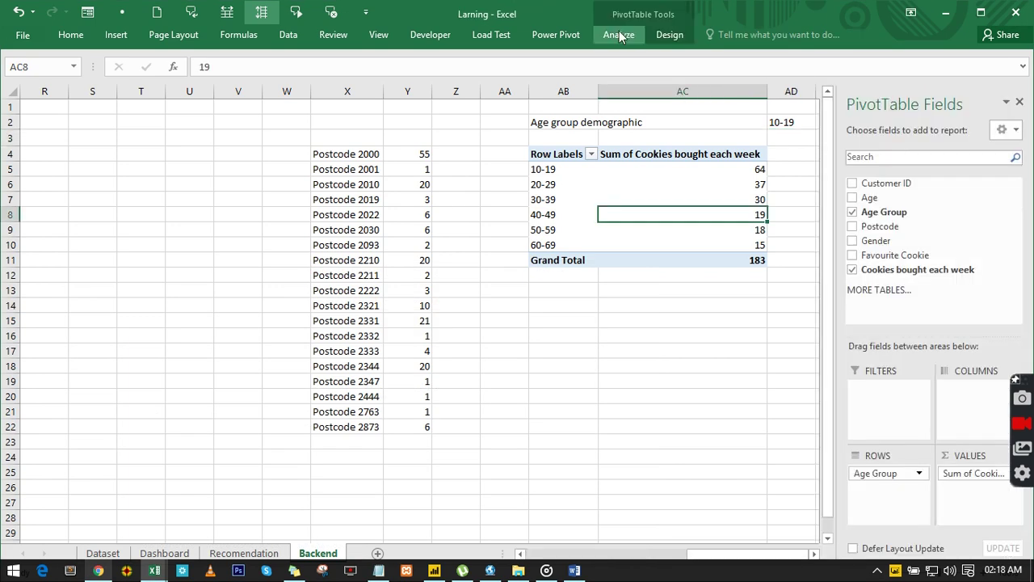
{"action": "left_click", "coordinate": [618, 35]}
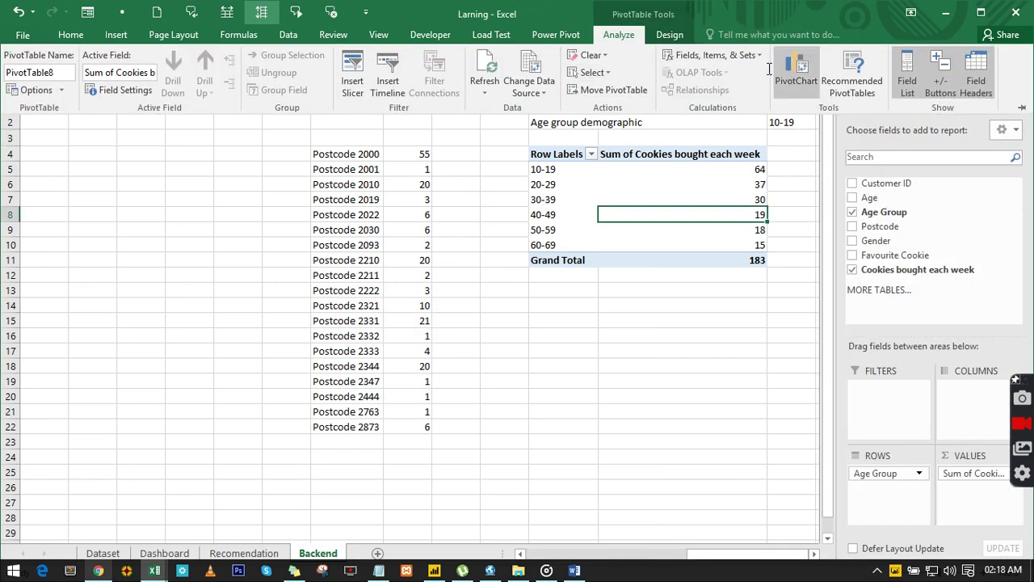
{"action": "left_click", "coordinate": [784, 71]}
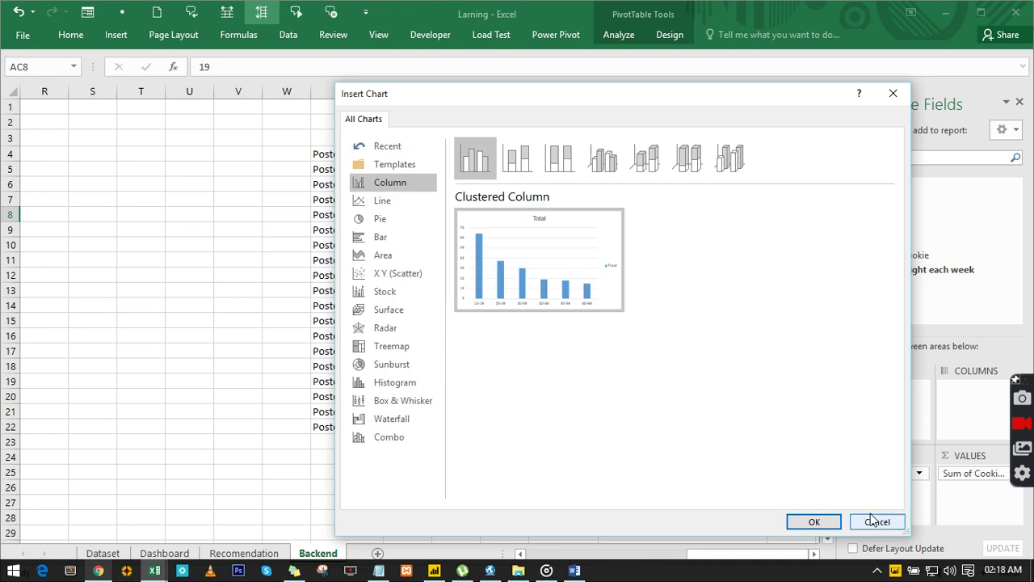
{"action": "left_click", "coordinate": [815, 522]}
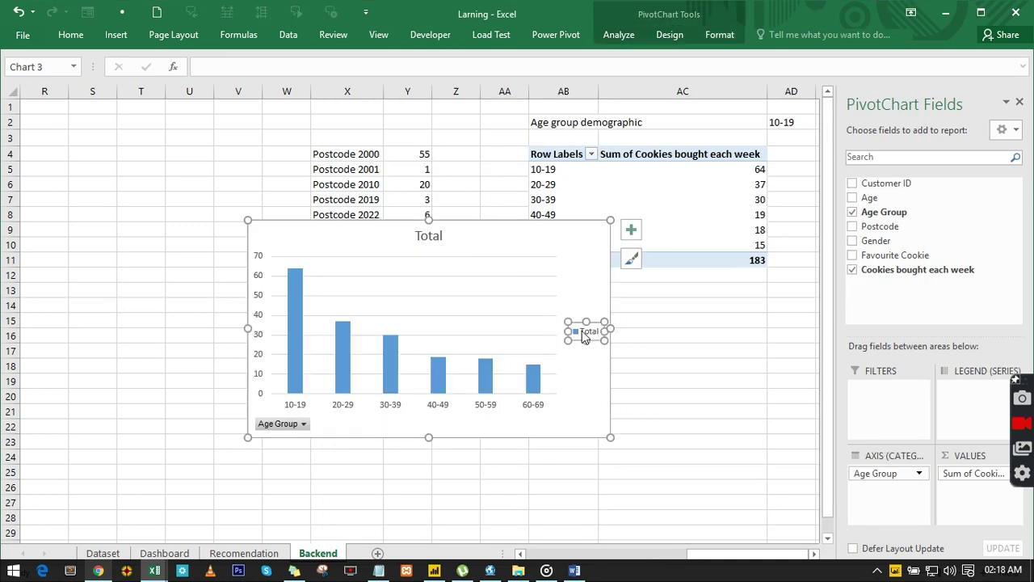
- Delete the new column chart's legend and hide its axis field buttons
{"action": "key", "text": "Delete"}
{"action": "right_click", "coordinate": [292, 427]}
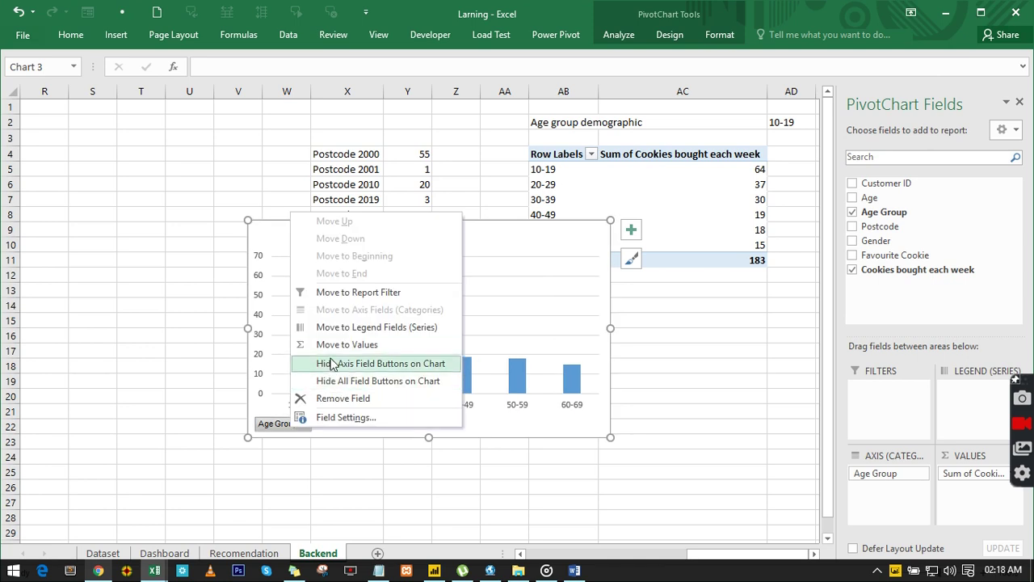
{"action": "left_click", "coordinate": [330, 365]}
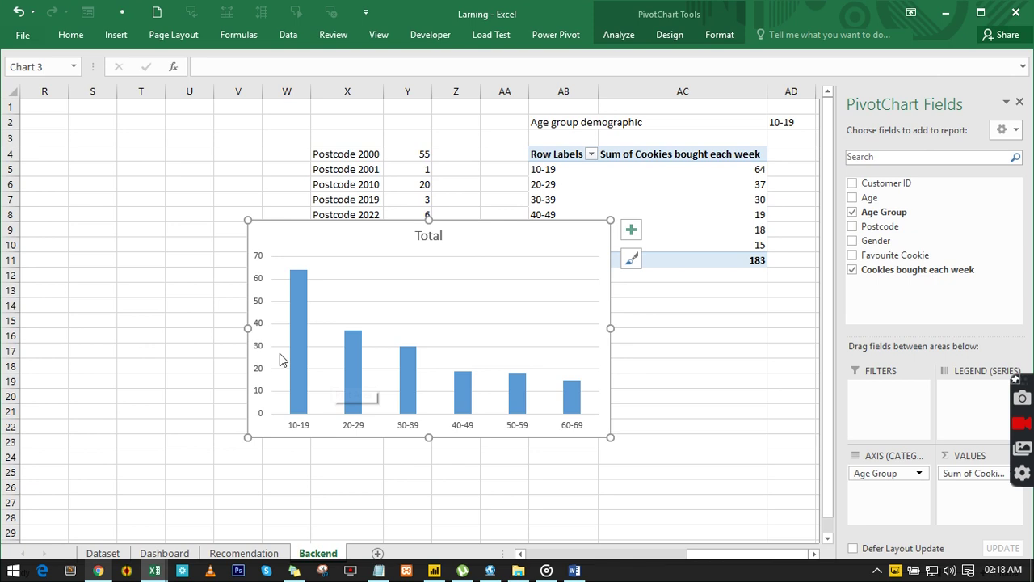
- Remove the gridlines from the age group column chart and set its title to "Sales by age group"
{"action": "left_click", "coordinate": [602, 249]}
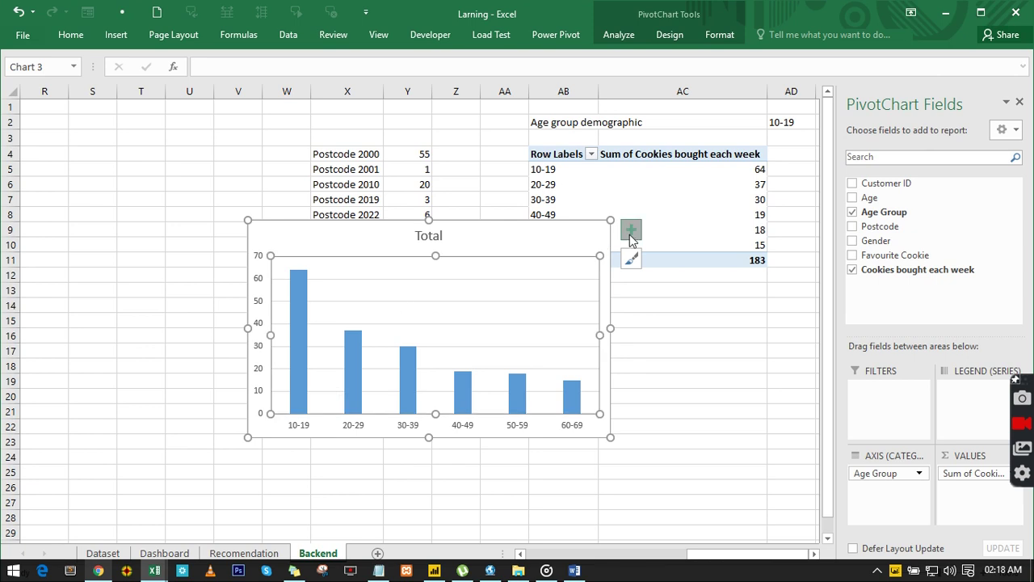
{"action": "left_click", "coordinate": [630, 232]}
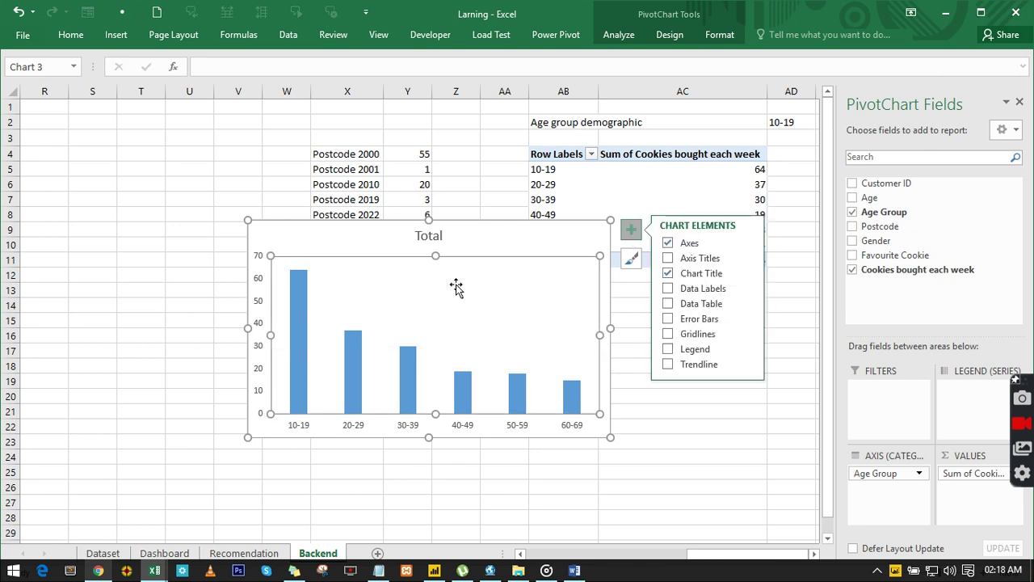
{"action": "left_click", "coordinate": [429, 235]}
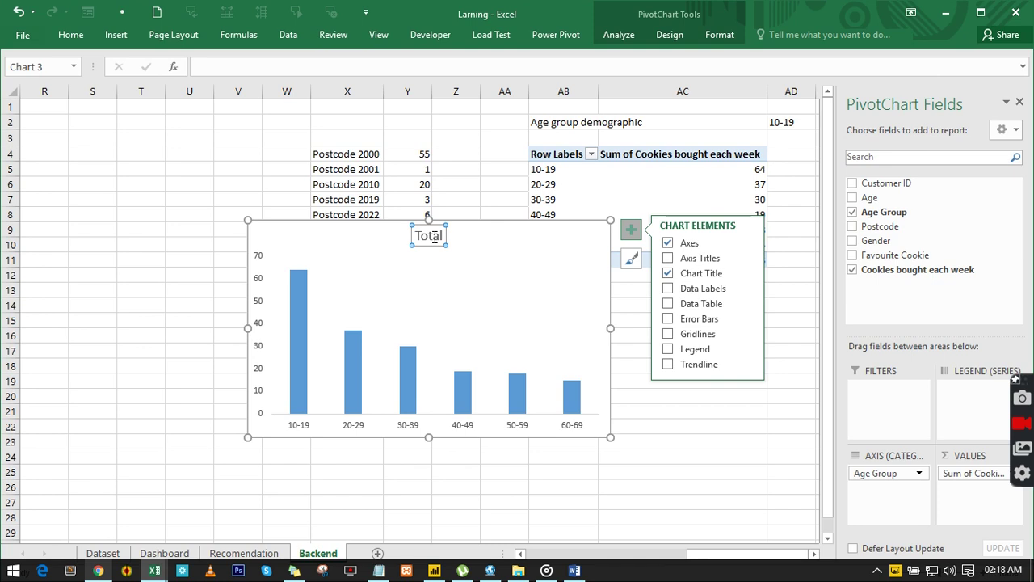
{"action": "type", "text": "Sales b"}
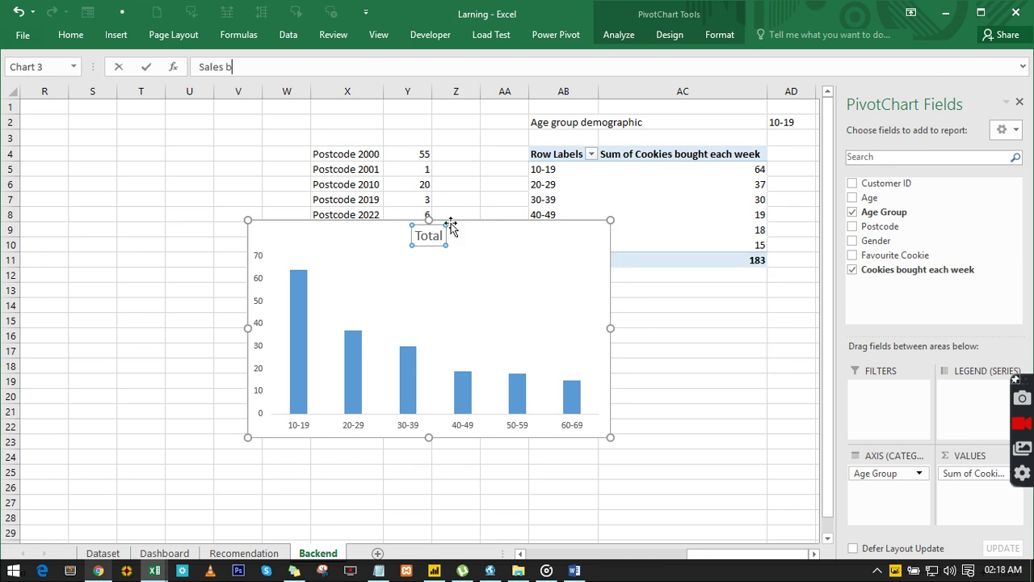
{"action": "type", "text": "y age gr"}
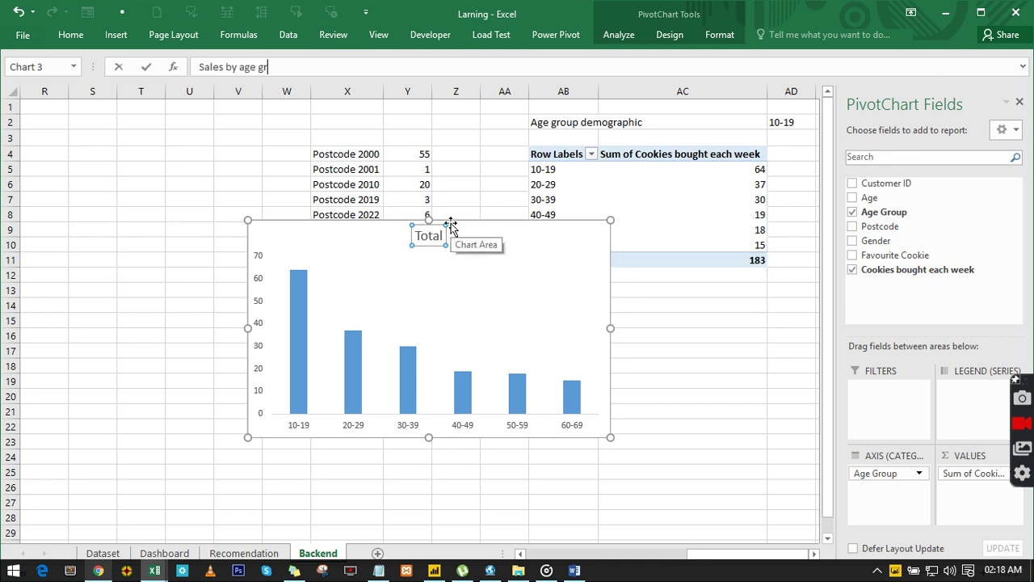
{"action": "type", "text": "oup"}
{"action": "key", "text": "Escape"}
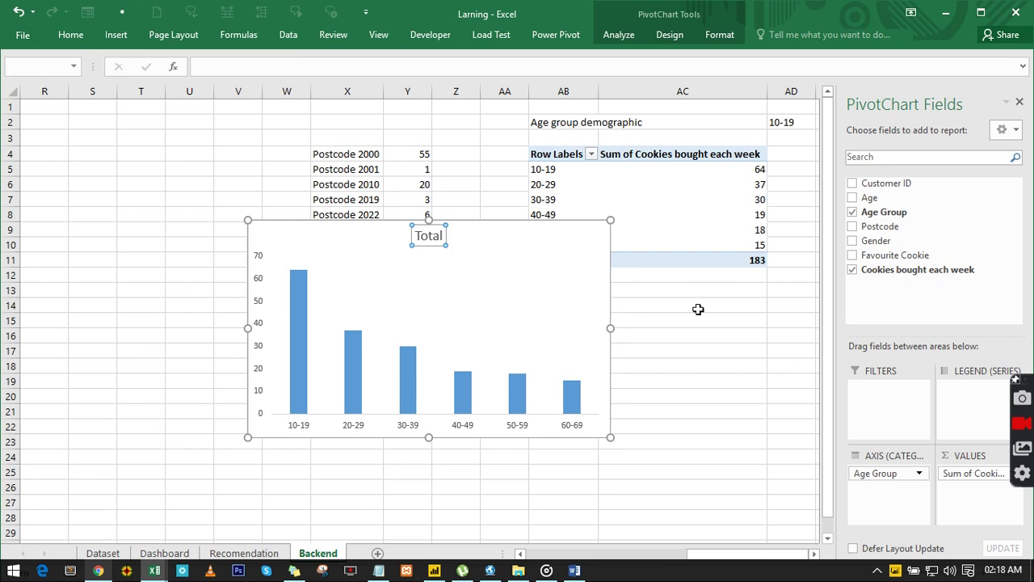
{"action": "left_click", "coordinate": [697, 309]}
- Cut the "Sales by age group" chart and paste it on the Dashboard sheet directly below the "Sales by favorite cookie" chart
{"action": "left_click", "coordinate": [504, 272]}
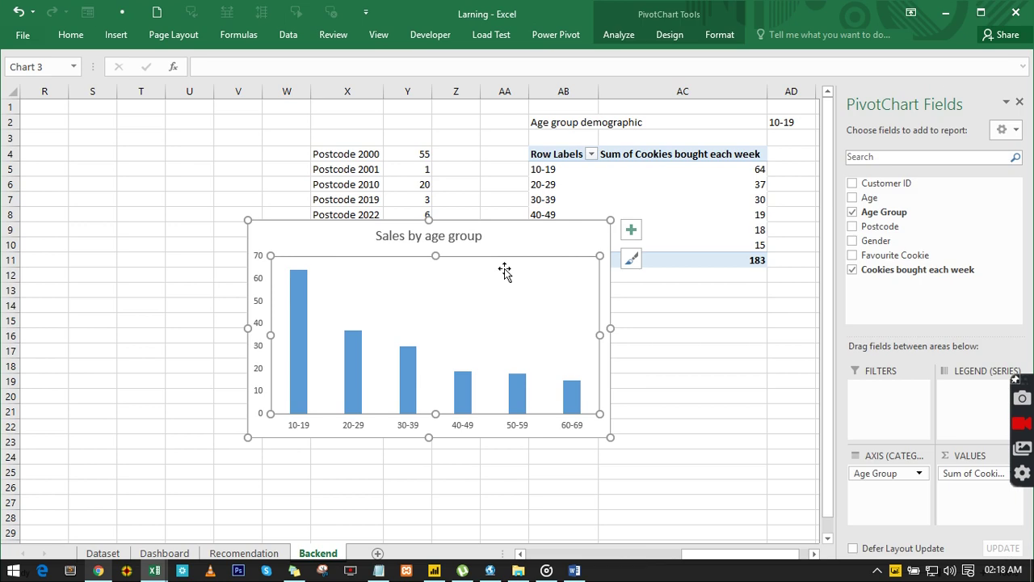
{"action": "key", "text": "ctrl+x"}
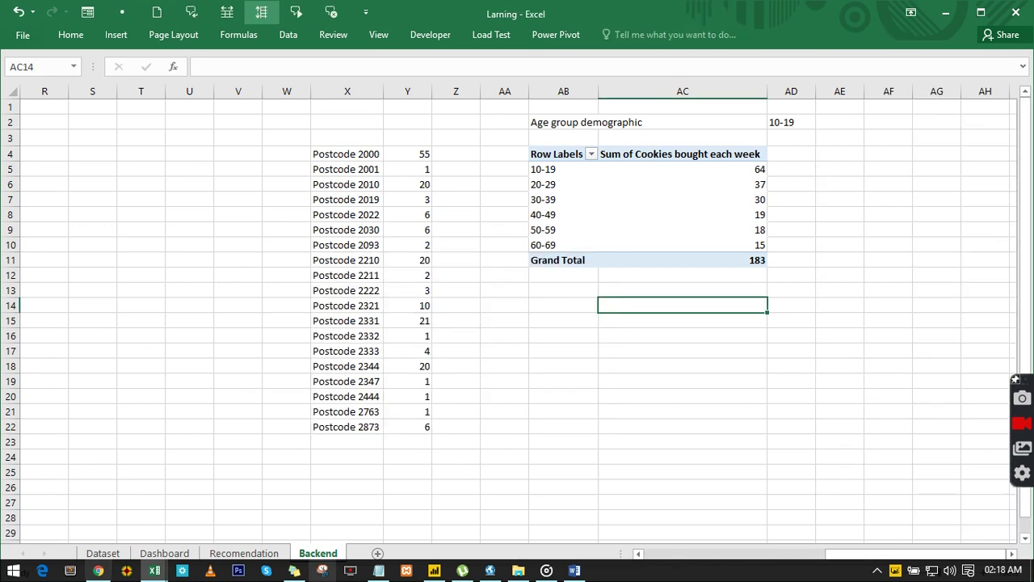
{"action": "left_click", "coordinate": [154, 554]}
{"action": "key", "text": "ctrl+v"}
{"action": "left_click", "coordinate": [529, 456]}
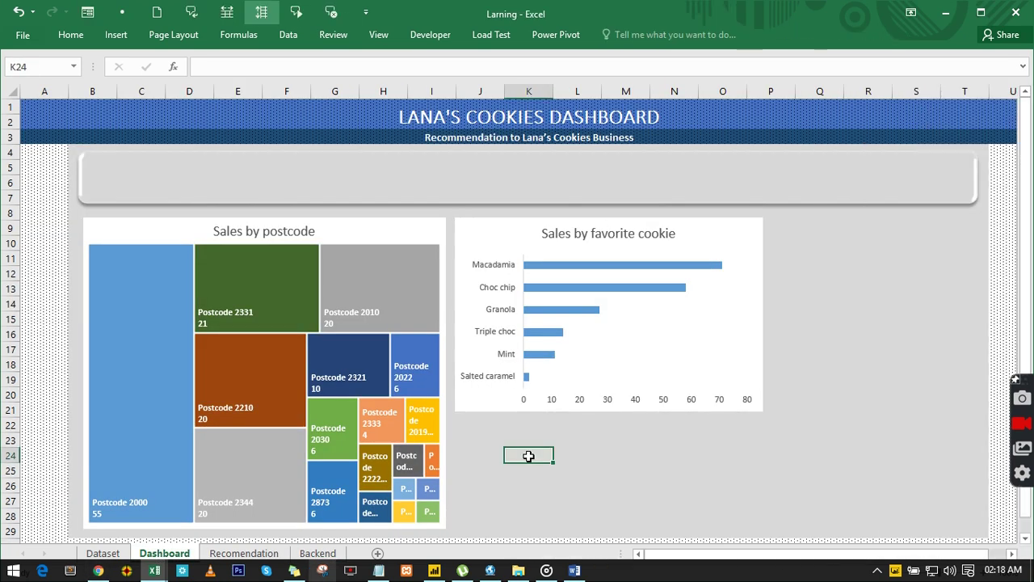
{"action": "key", "text": "ctrl+v"}
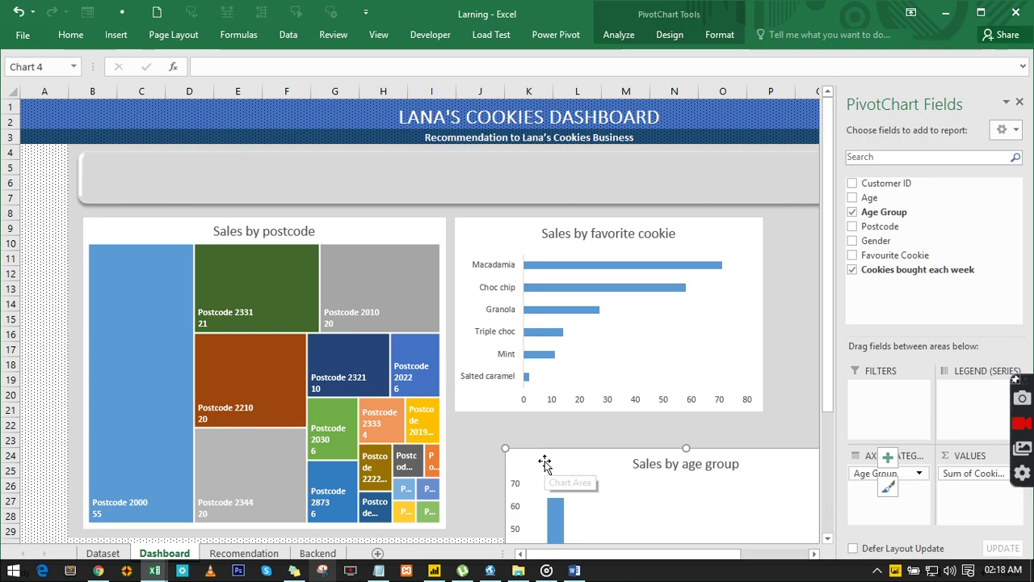
{"action": "left_click_drag", "start_coordinate": [544, 461], "coordinate": [496, 432]}
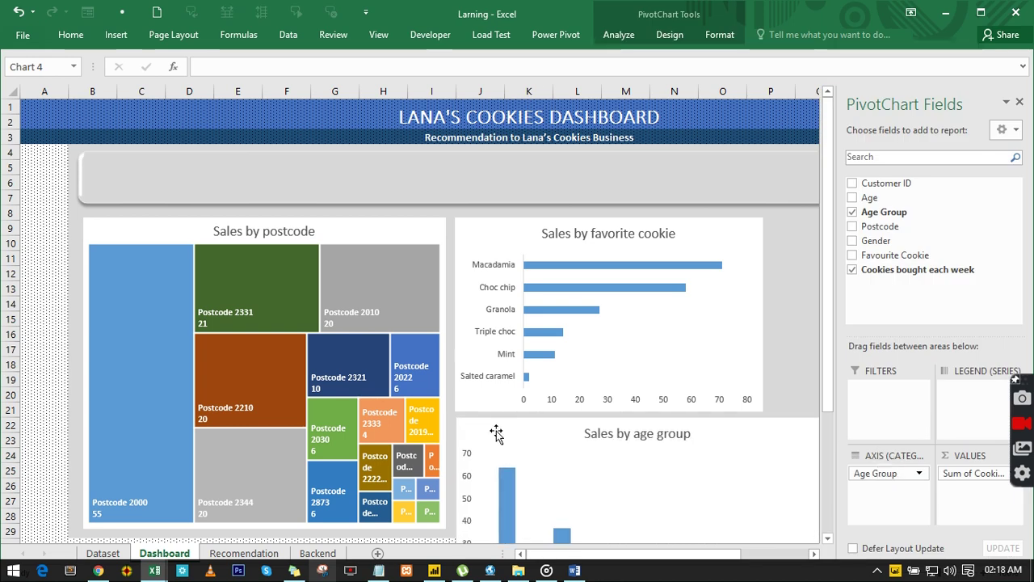
- Close the PivotChart field list and shrink the "Sales by age group" chart to the cookie chart's width within the grey dashboard area
{"action": "scroll", "coordinate": [495, 433], "scroll_direction": "down", "scroll_amount": 3}
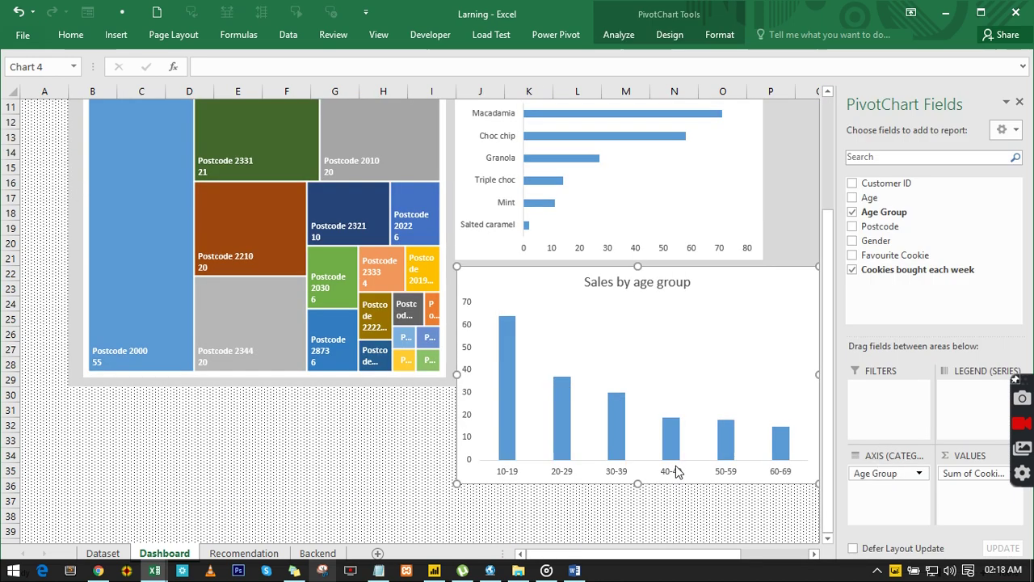
{"action": "left_click", "coordinate": [1017, 104]}
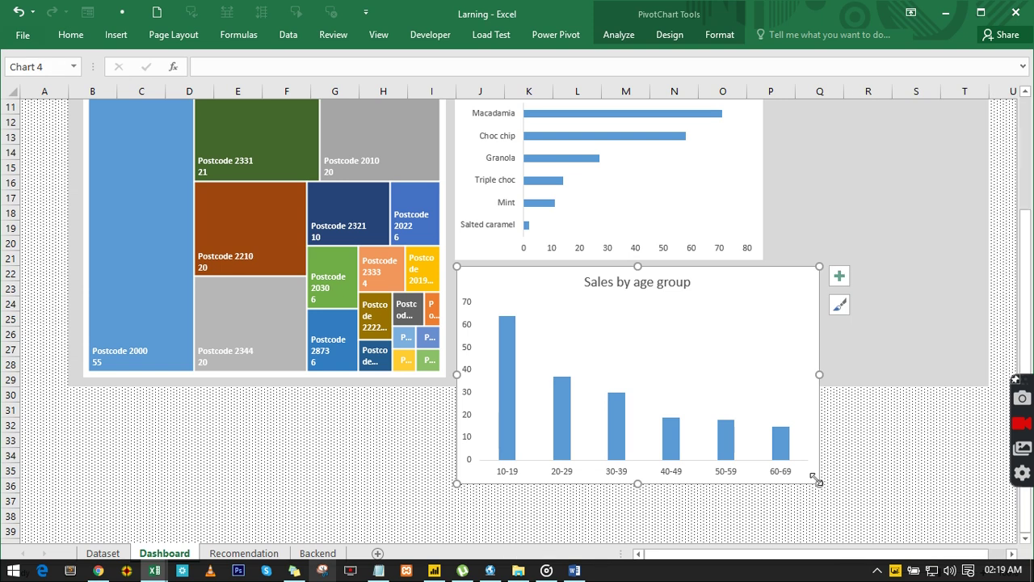
{"action": "left_click_drag", "start_coordinate": [818, 481], "coordinate": [762, 374]}
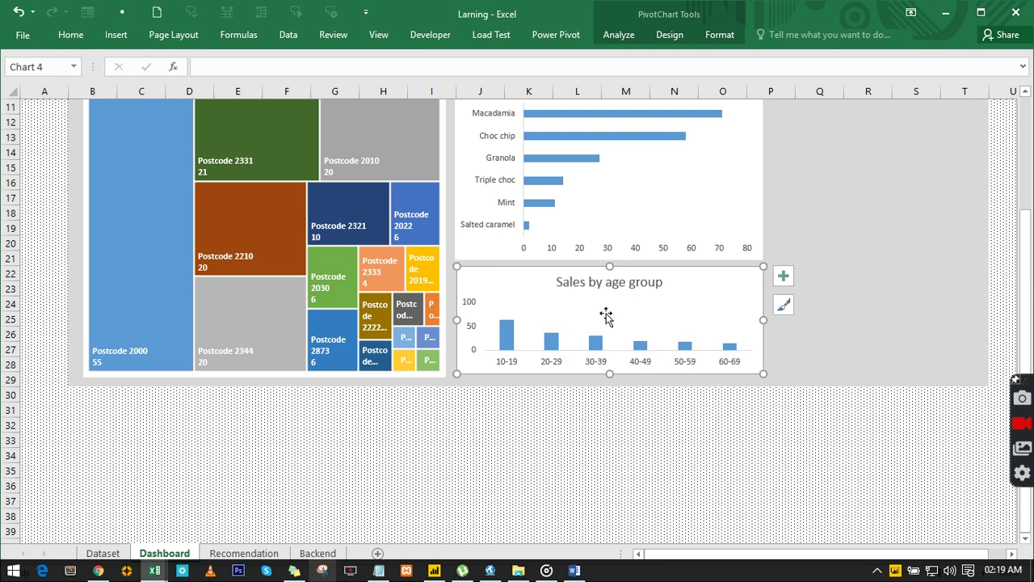
{"action": "scroll", "coordinate": [615, 425], "scroll_direction": "up", "scroll_amount": 4}
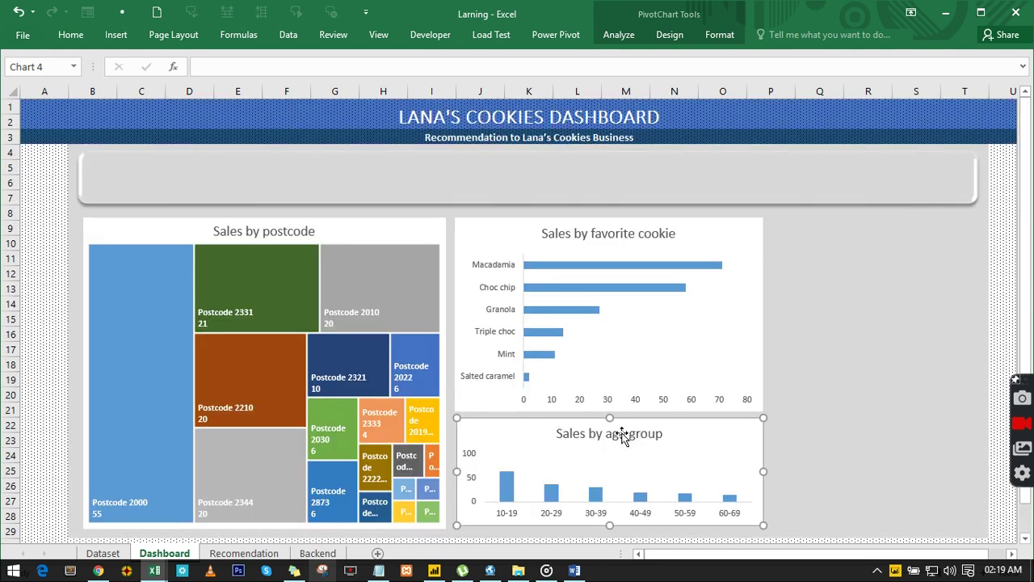
- Insert a Doughnut PivotChart from the Gender Demographic pivot table on the Backend sheet
{"action": "left_click", "coordinate": [103, 554]}
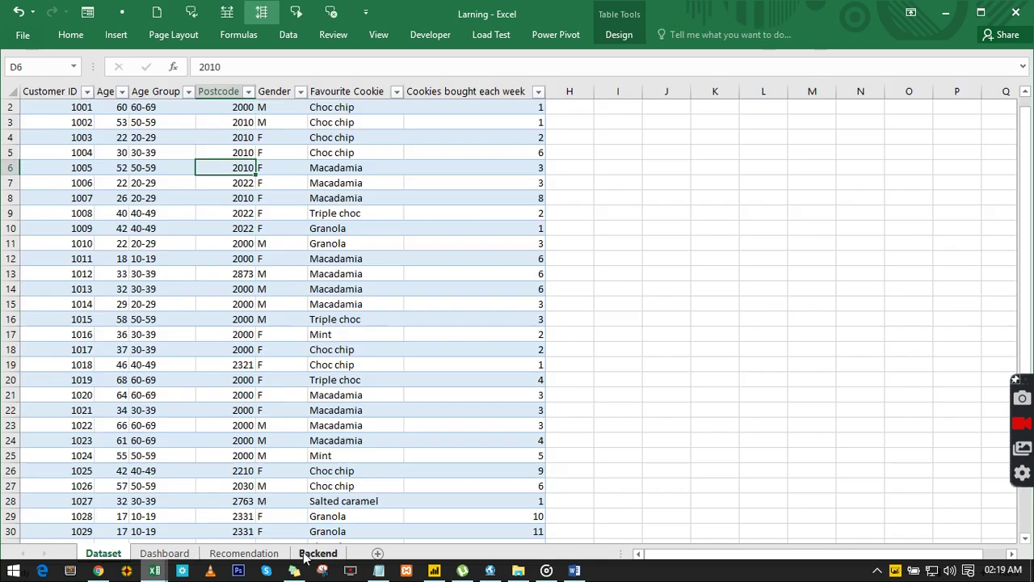
{"action": "left_click", "coordinate": [316, 553]}
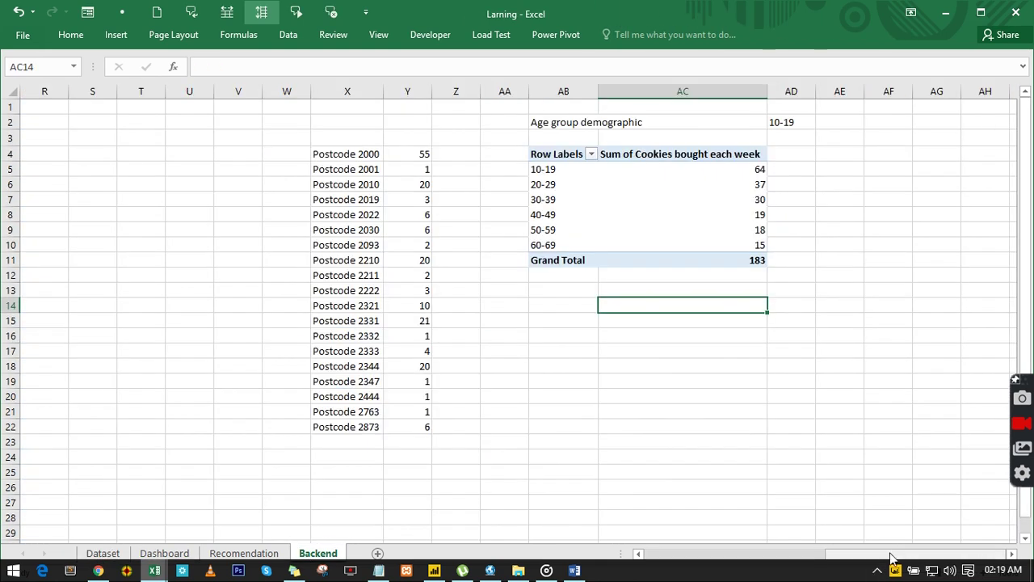
{"action": "left_click_drag", "start_coordinate": [891, 557], "coordinate": [746, 563]}
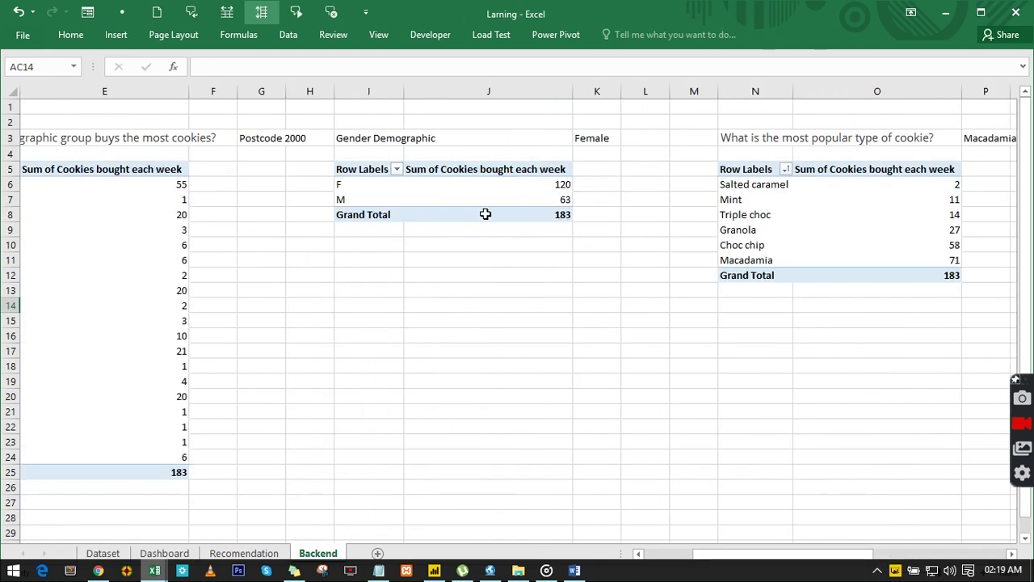
{"action": "left_click", "coordinate": [476, 199]}
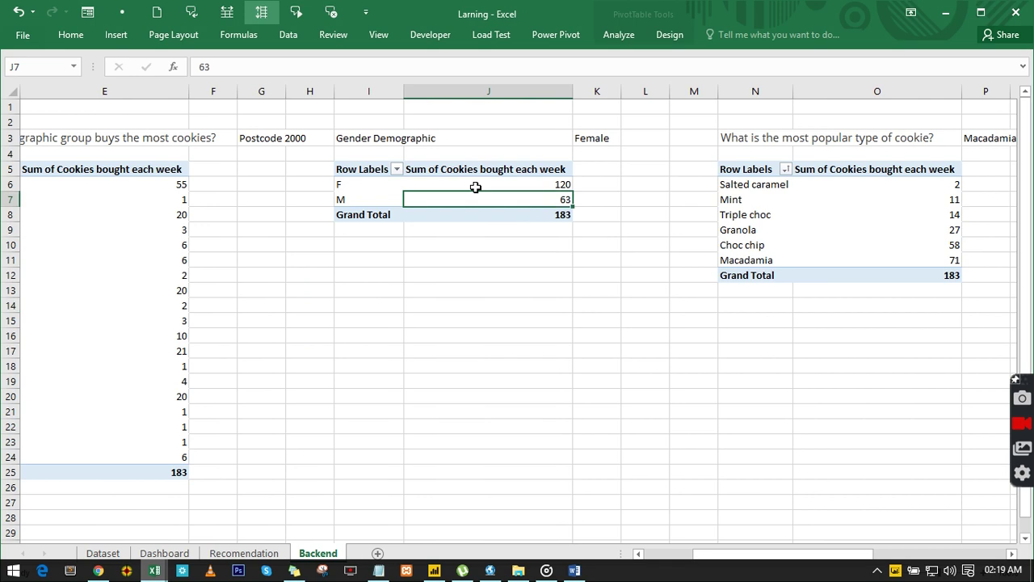
{"action": "left_click", "coordinate": [619, 35]}
{"action": "left_click", "coordinate": [806, 66]}
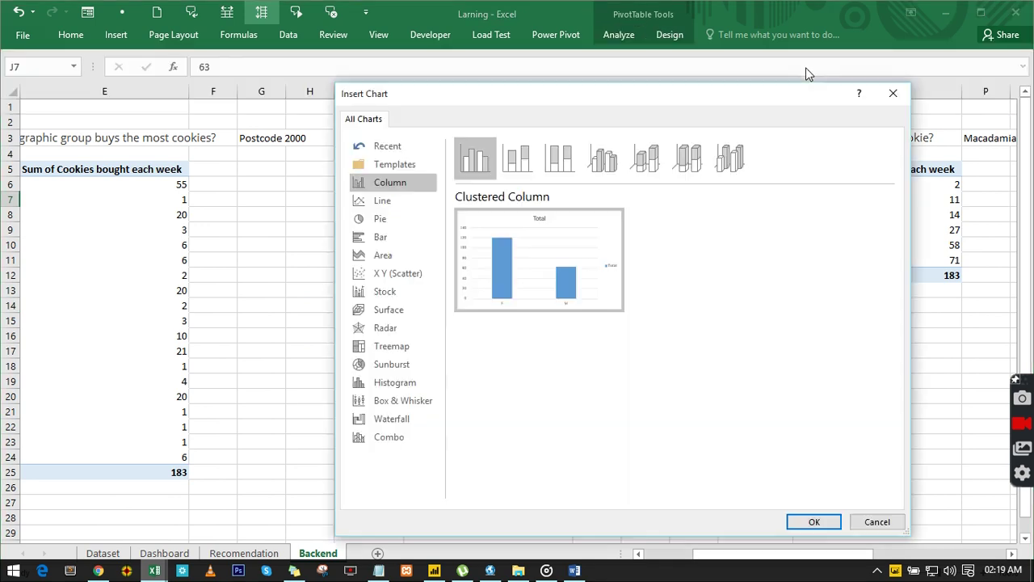
{"action": "left_click", "coordinate": [376, 220]}
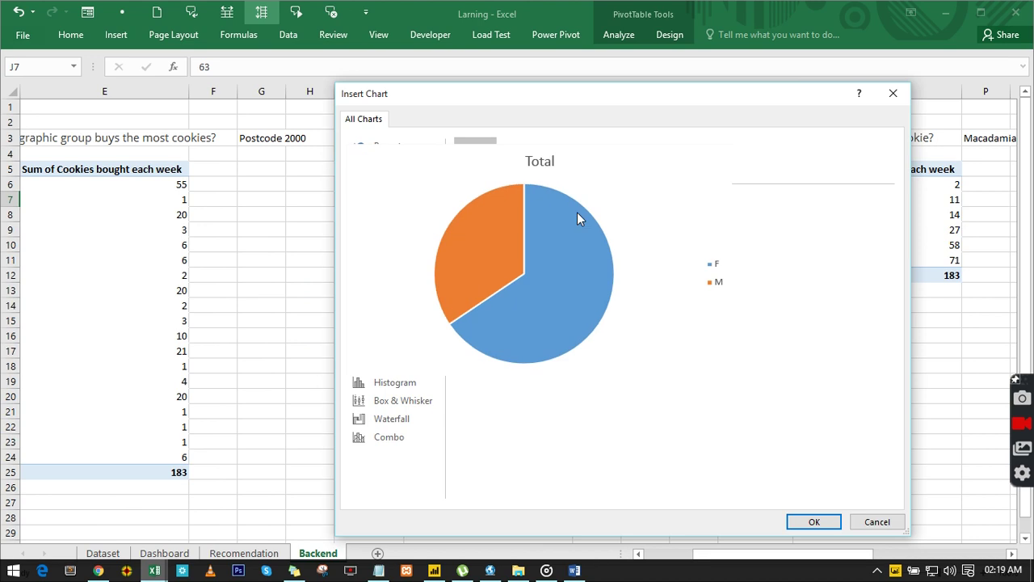
{"action": "left_click", "coordinate": [644, 158]}
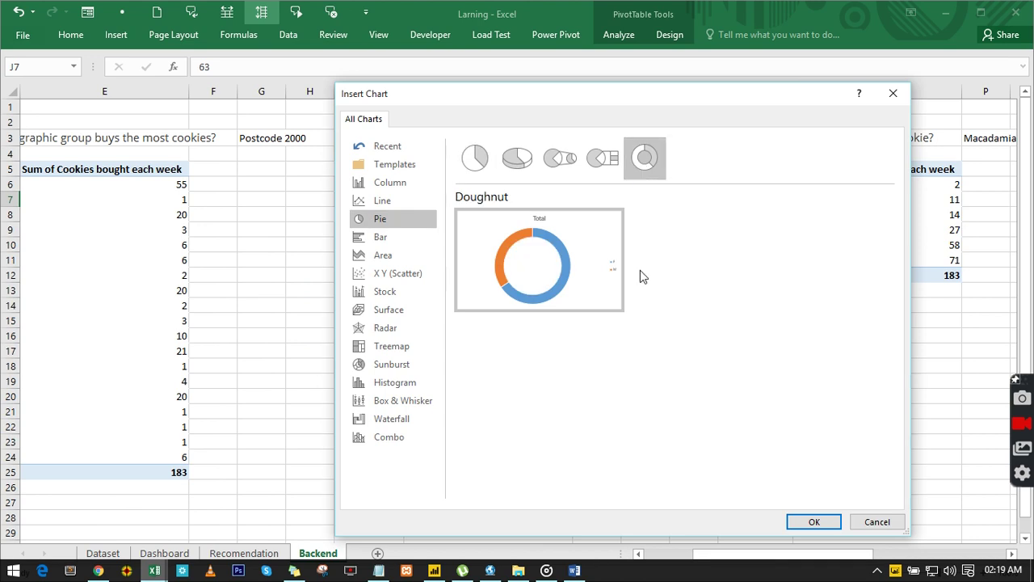
{"action": "left_click", "coordinate": [815, 521]}
- Hide the axis field buttons on the gender doughnut chart and place its legend at the top
{"action": "right_click", "coordinate": [691, 325]}
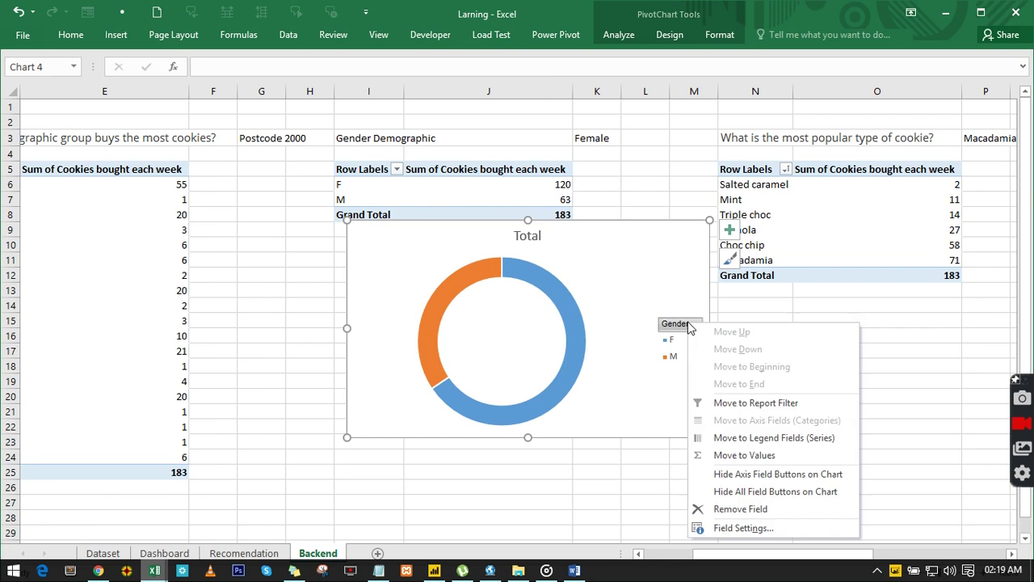
{"action": "left_click", "coordinate": [747, 475]}
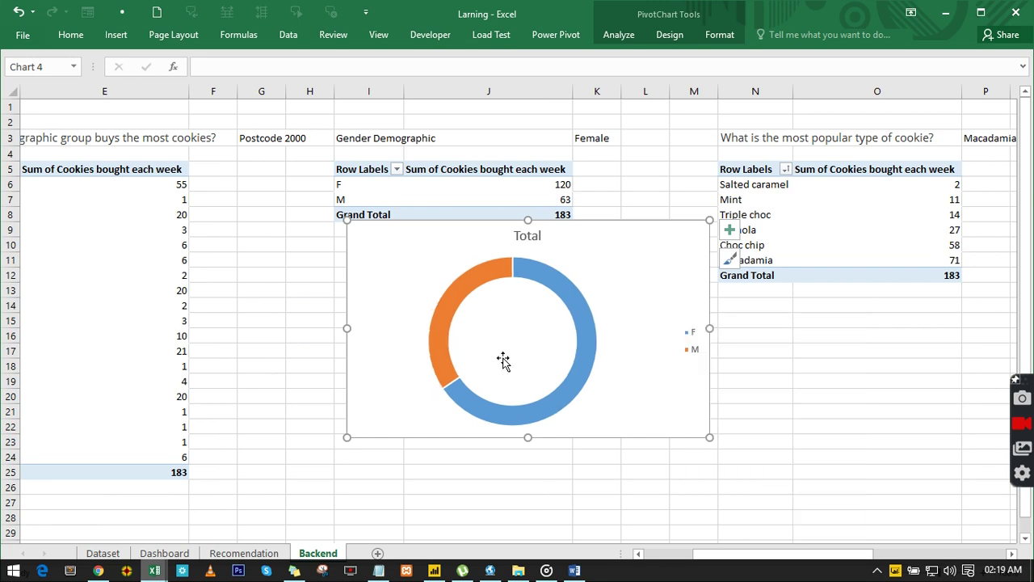
{"action": "left_click", "coordinate": [729, 232]}
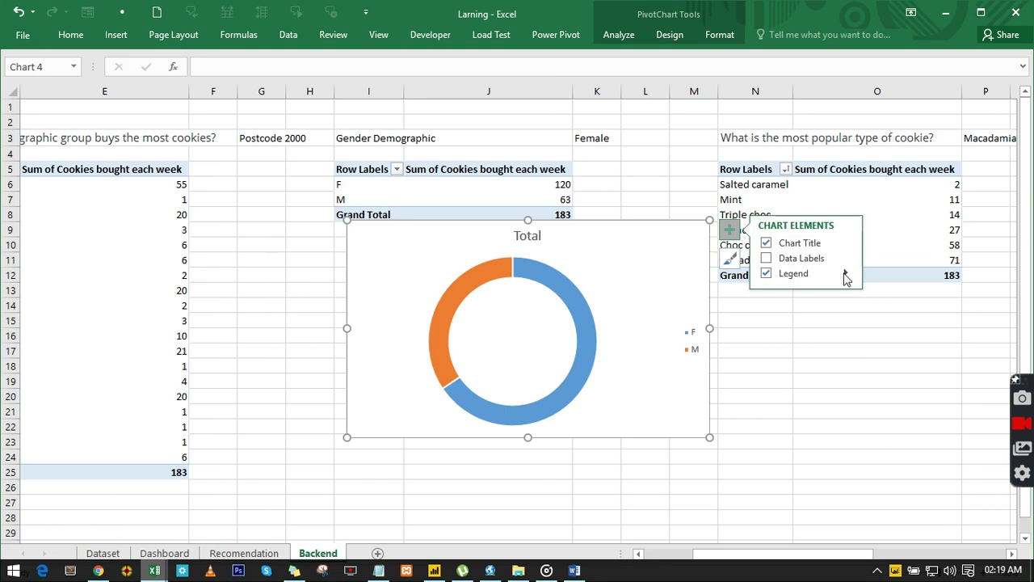
{"action": "left_click", "coordinate": [845, 274]}
{"action": "left_click", "coordinate": [880, 292]}
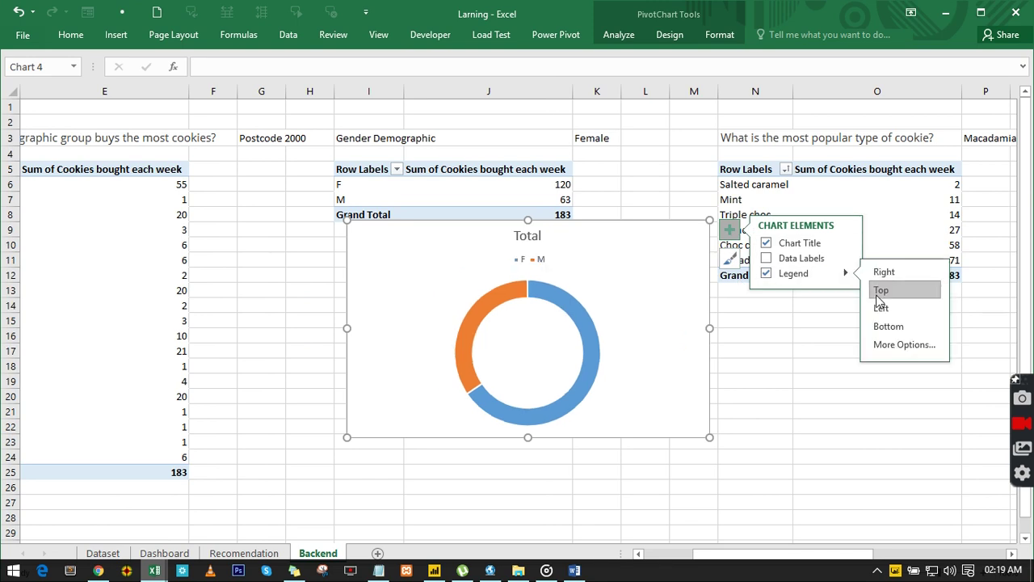
- Set the doughnut chart's title to "Sales by gender"
{"action": "left_click", "coordinate": [527, 236]}
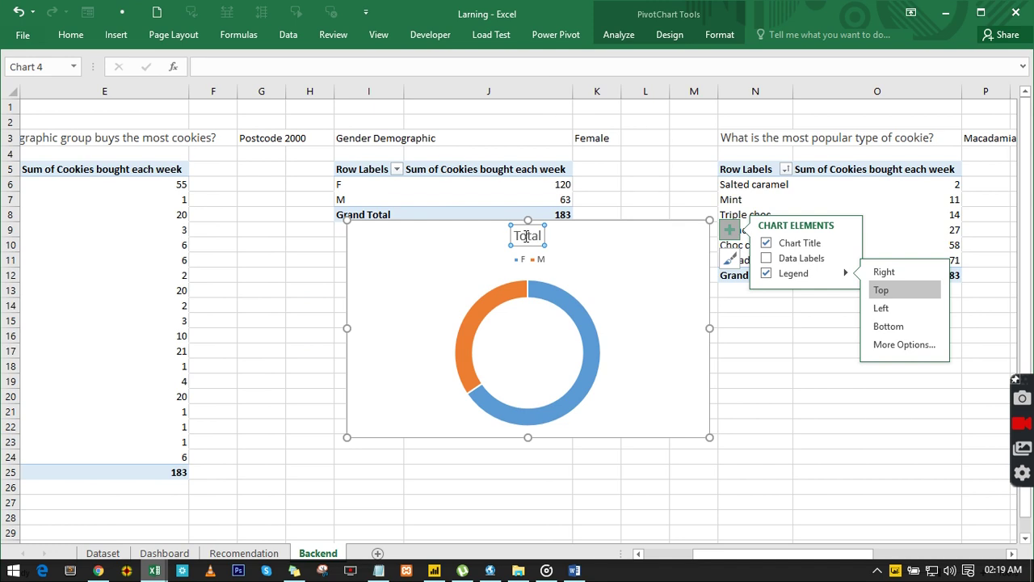
{"action": "type", "text": "Sa"}
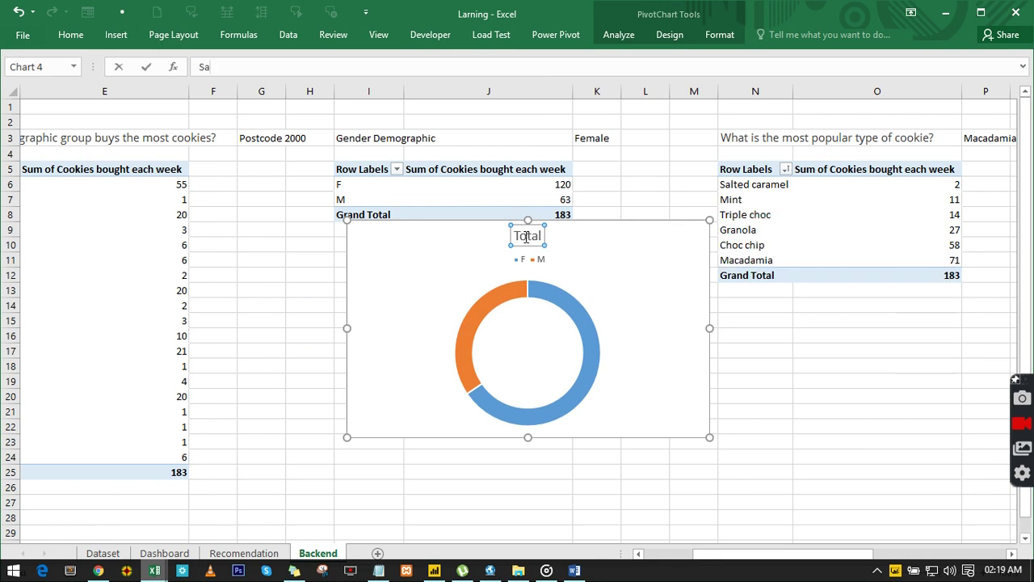
{"action": "type", "text": "les by gender"}
{"action": "left_click", "coordinate": [778, 349]}
- Cut the "Sales by gender" chart, paste it on the Dashboard sheet and place it beside the "Sales by favorite cookie" chart
{"action": "left_click", "coordinate": [598, 238]}
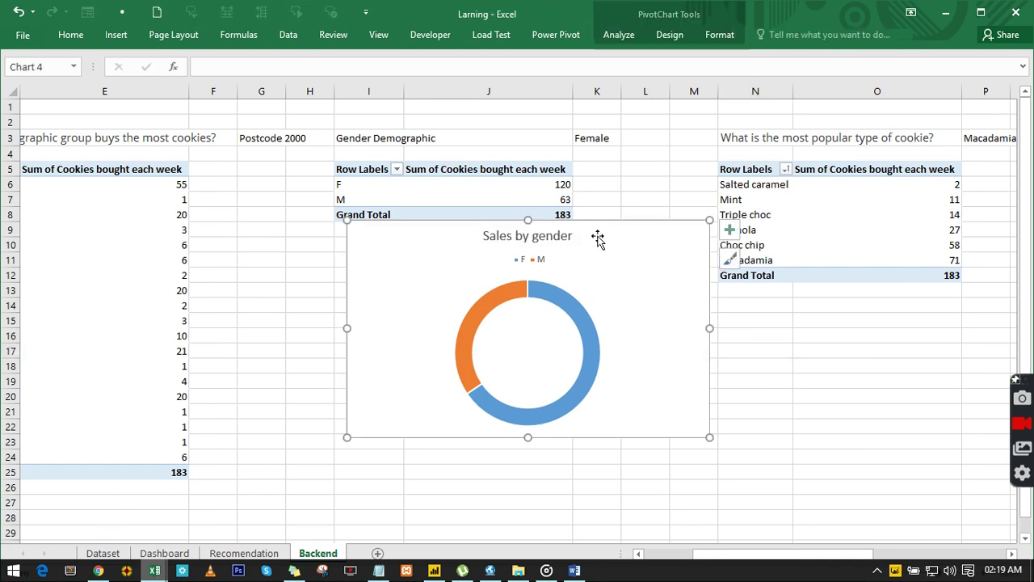
{"action": "key", "text": "Delete"}
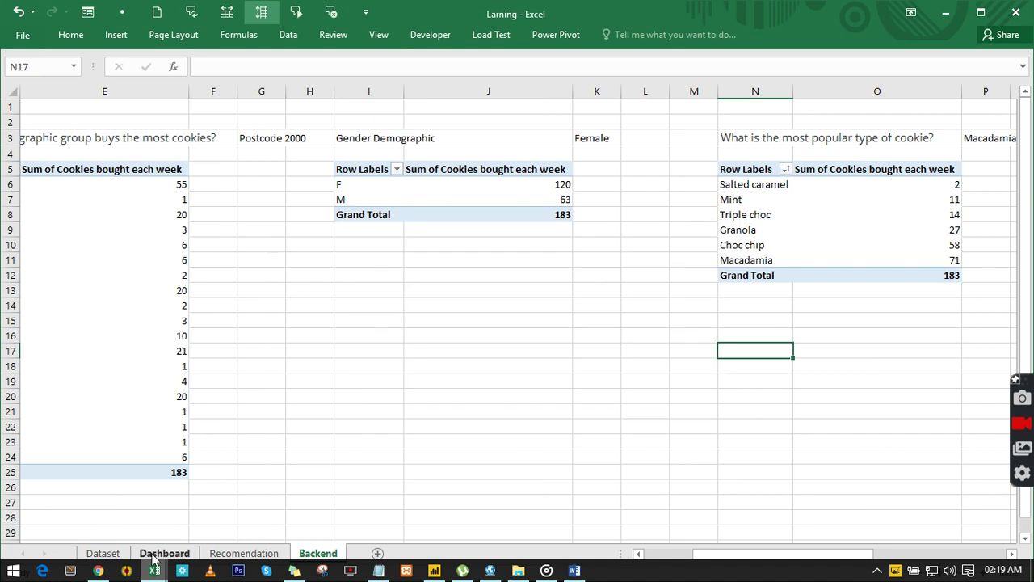
{"action": "left_click", "coordinate": [164, 553]}
{"action": "left_click", "coordinate": [833, 351]}
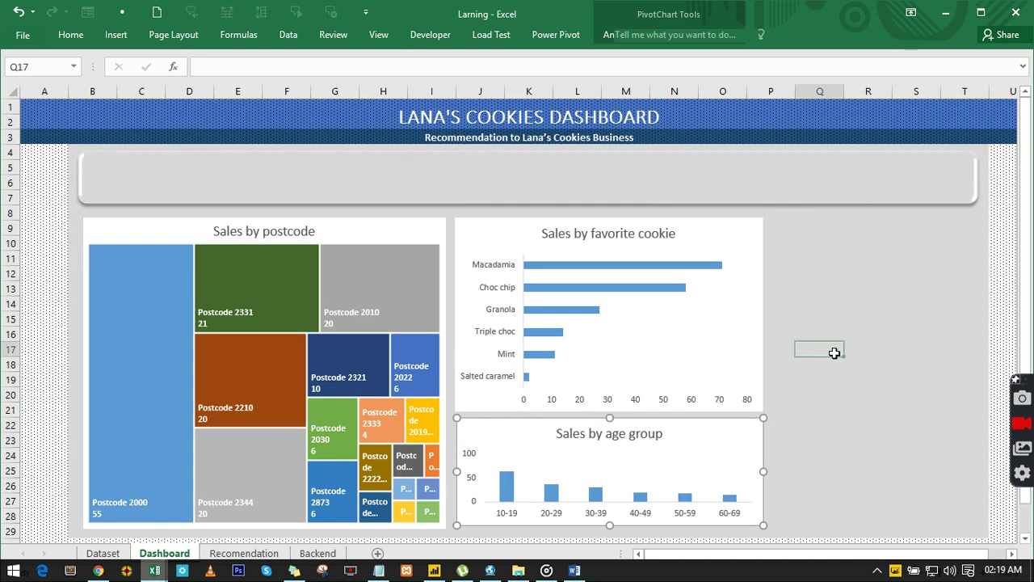
{"action": "left_click", "coordinate": [833, 352]}
{"action": "key", "text": "ctrl+v"}
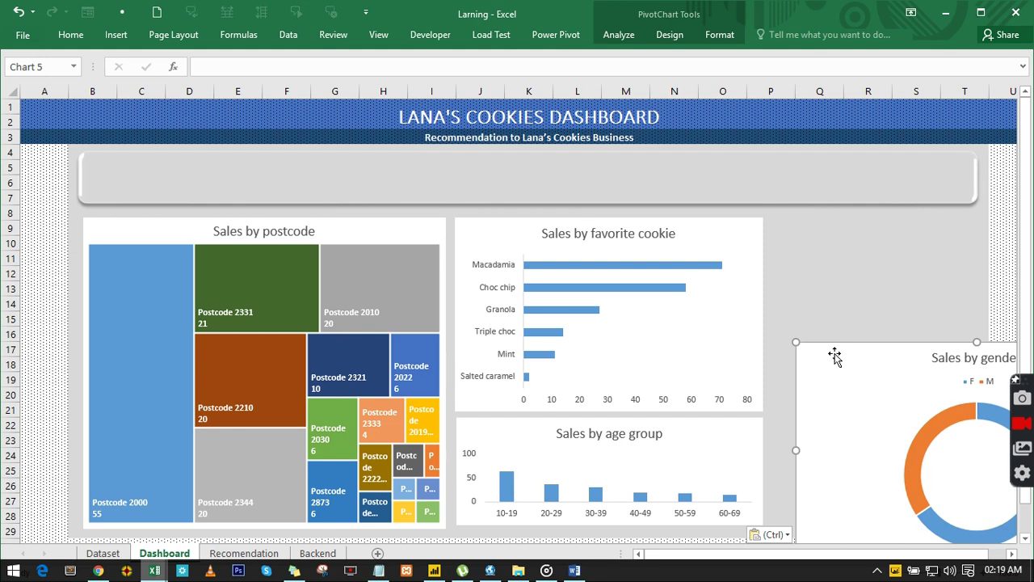
{"action": "left_click_drag", "start_coordinate": [833, 353], "coordinate": [803, 247]}
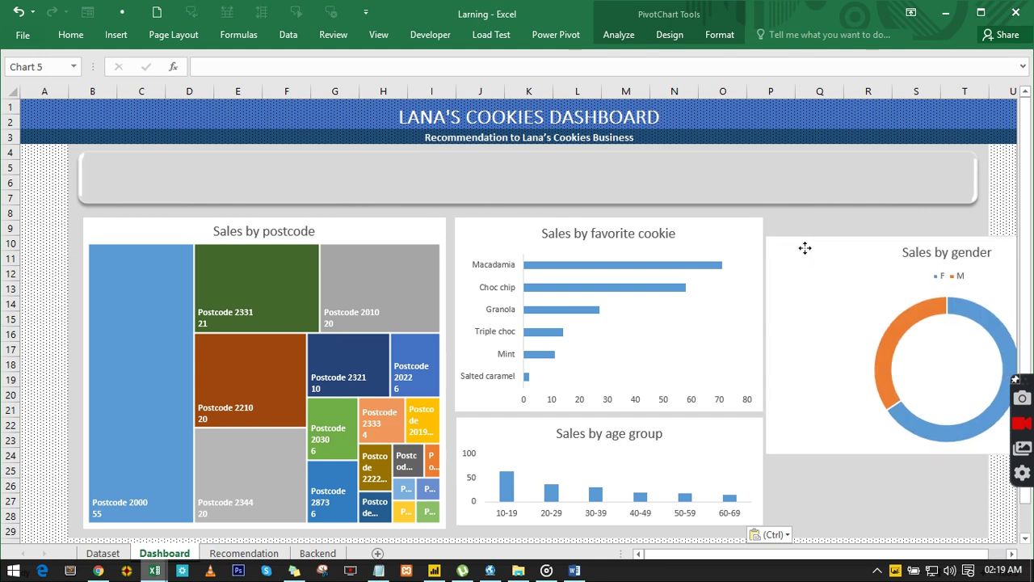
- Resize the "Sales by gender" chart to about 4.05" high and 3.8" wide
{"action": "left_click_drag", "start_coordinate": [755, 554], "coordinate": [811, 552]}
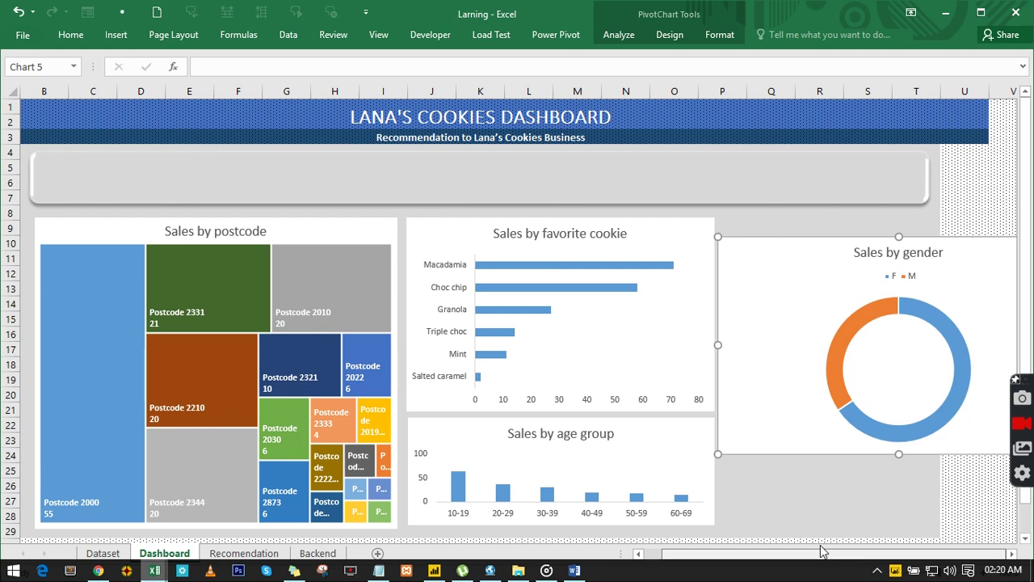
{"action": "left_click", "coordinate": [1011, 554]}
{"action": "left_click", "coordinate": [1011, 554]}
{"action": "left_click", "coordinate": [1011, 554]}
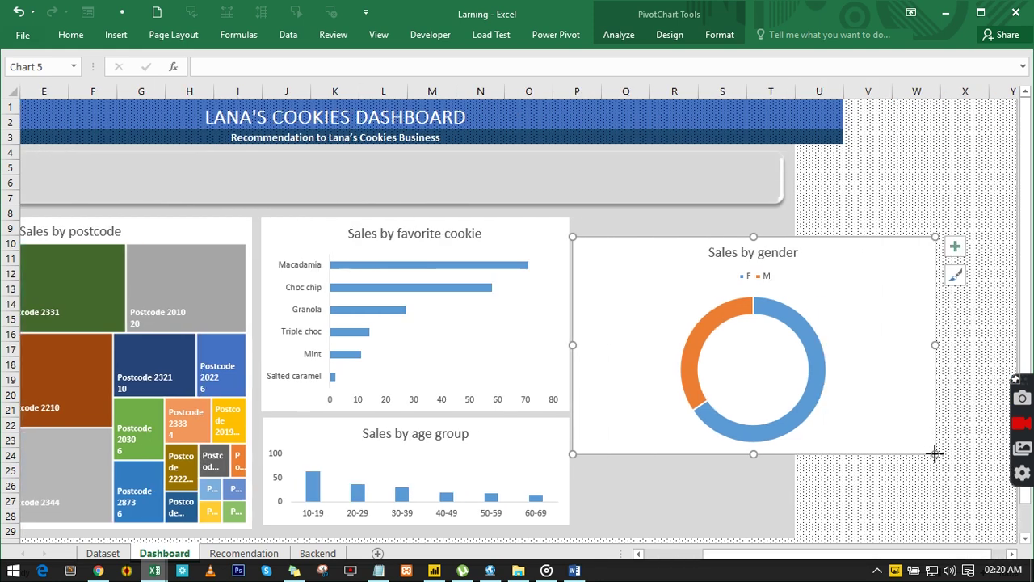
{"action": "left_click_drag", "start_coordinate": [934, 453], "coordinate": [848, 530]}
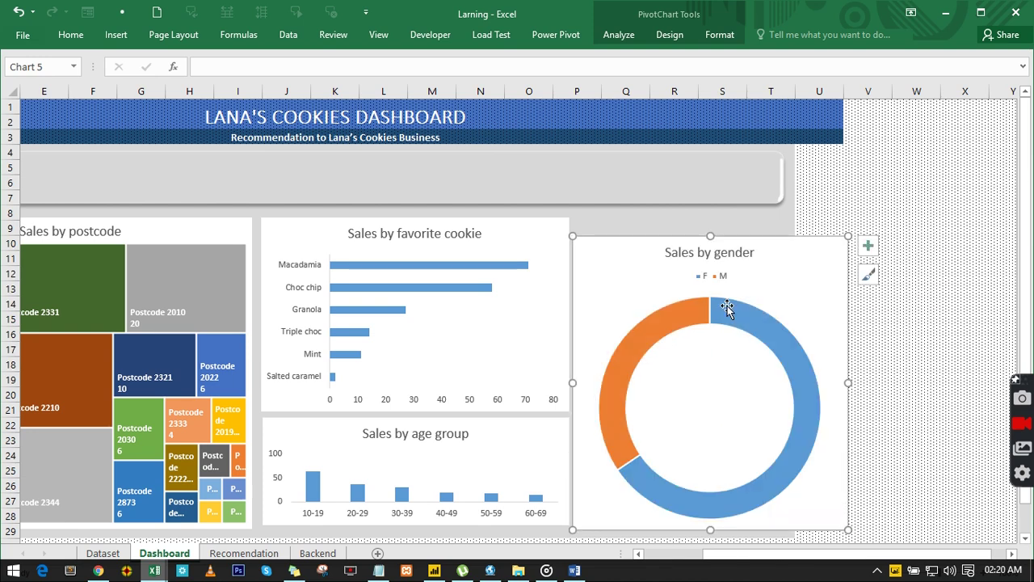
- Remove the fill and the outline from the "Sales by gender" chart area
{"action": "left_click", "coordinate": [715, 34]}
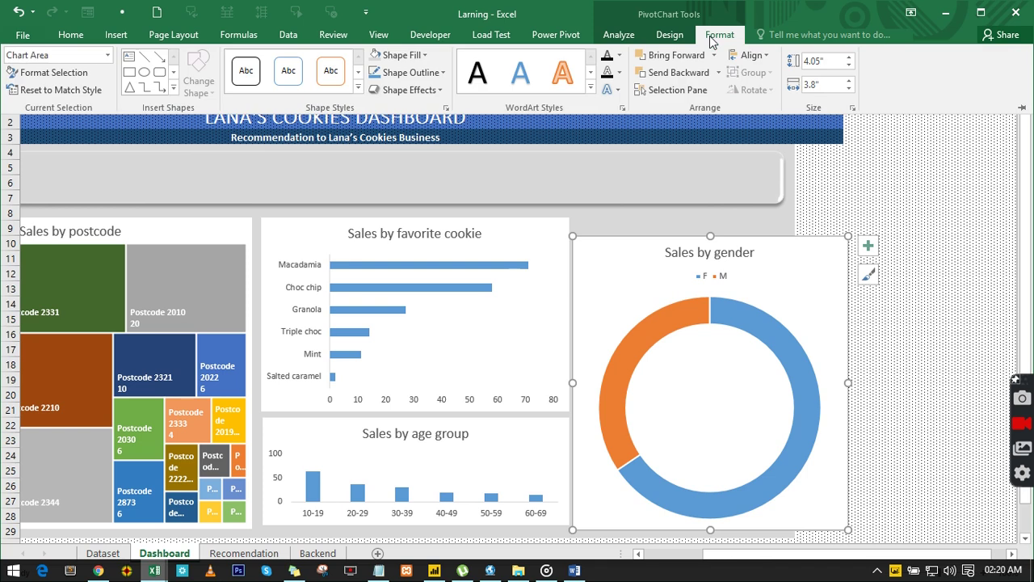
{"action": "left_click", "coordinate": [404, 57]}
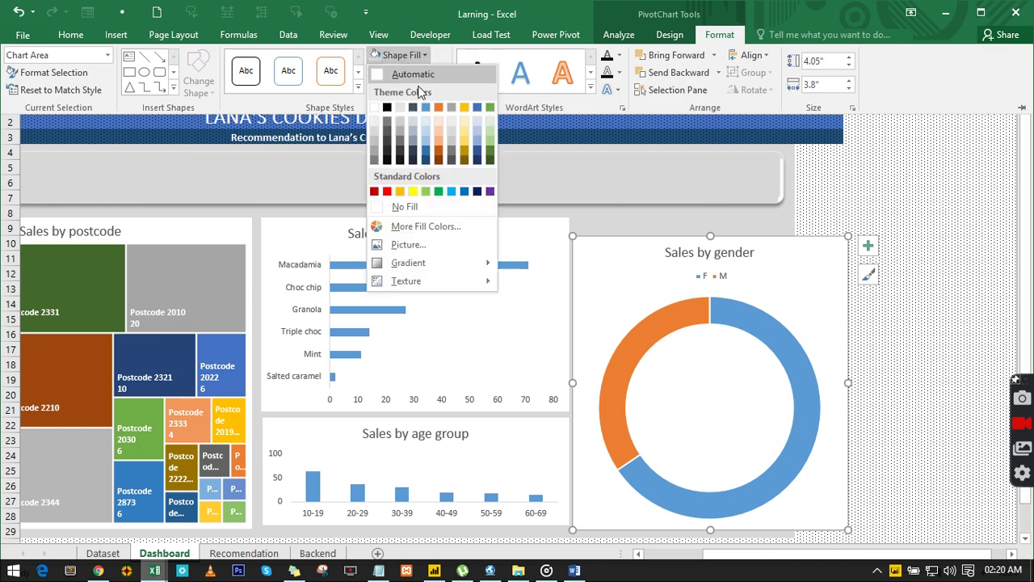
{"action": "left_click", "coordinate": [386, 208]}
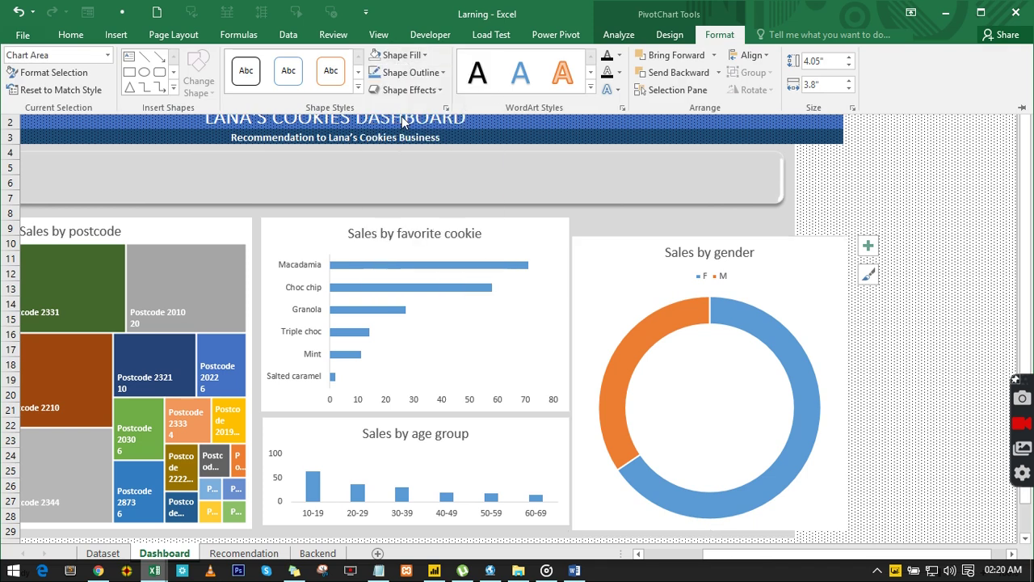
{"action": "left_click", "coordinate": [406, 71]}
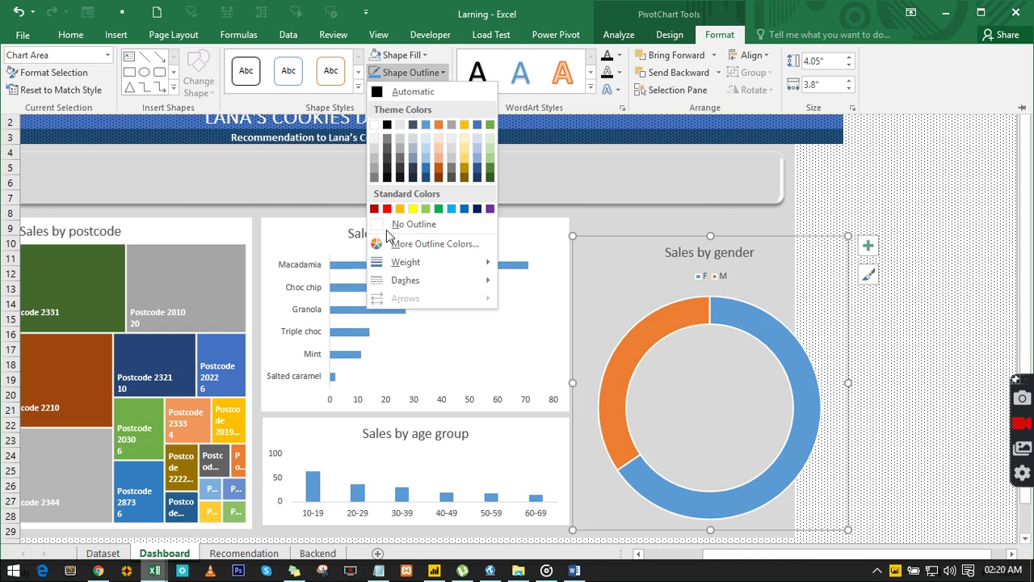
{"action": "left_click", "coordinate": [389, 227]}
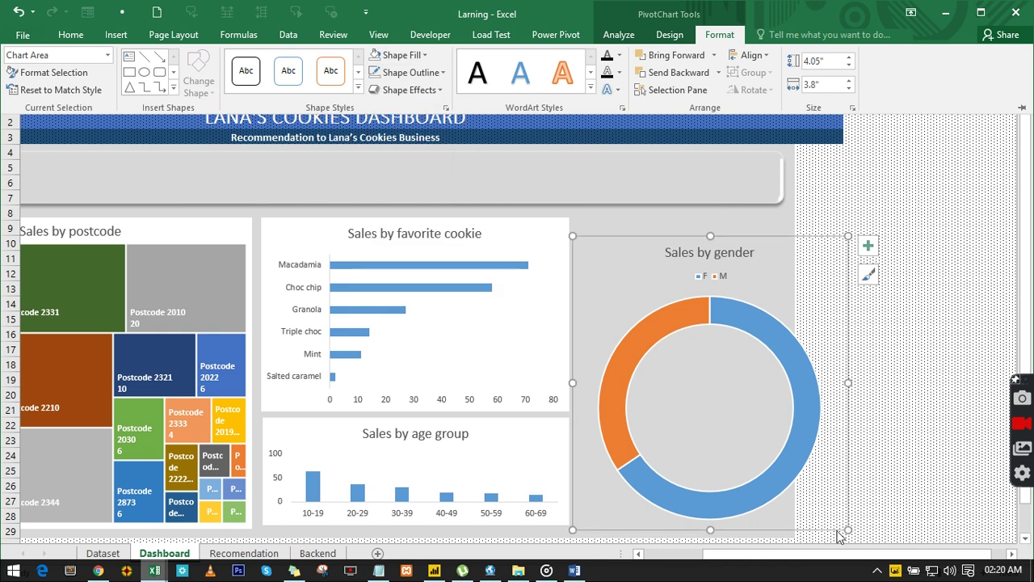
- Shrink the "Sales by gender" chart so it fits within the dashboard's grey background
{"action": "left_click", "coordinate": [844, 529]}
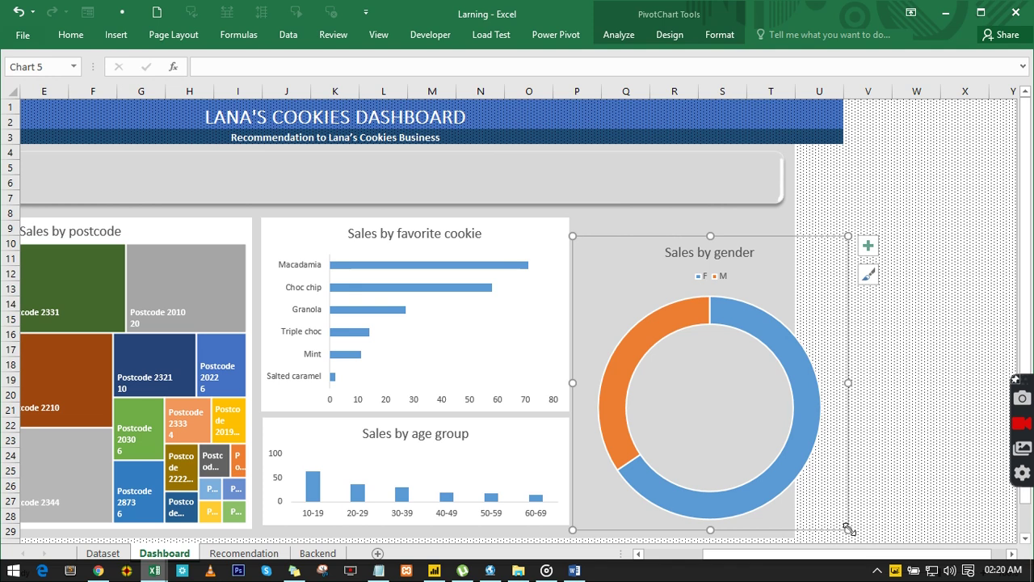
{"action": "left_click_drag", "start_coordinate": [847, 529], "coordinate": [788, 485]}
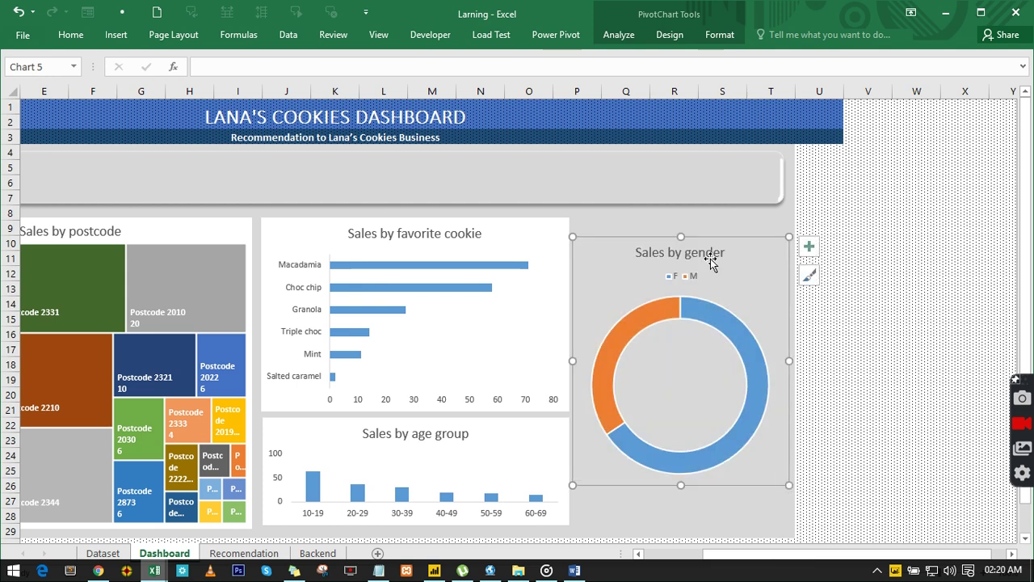
{"action": "left_click", "coordinate": [934, 307]}
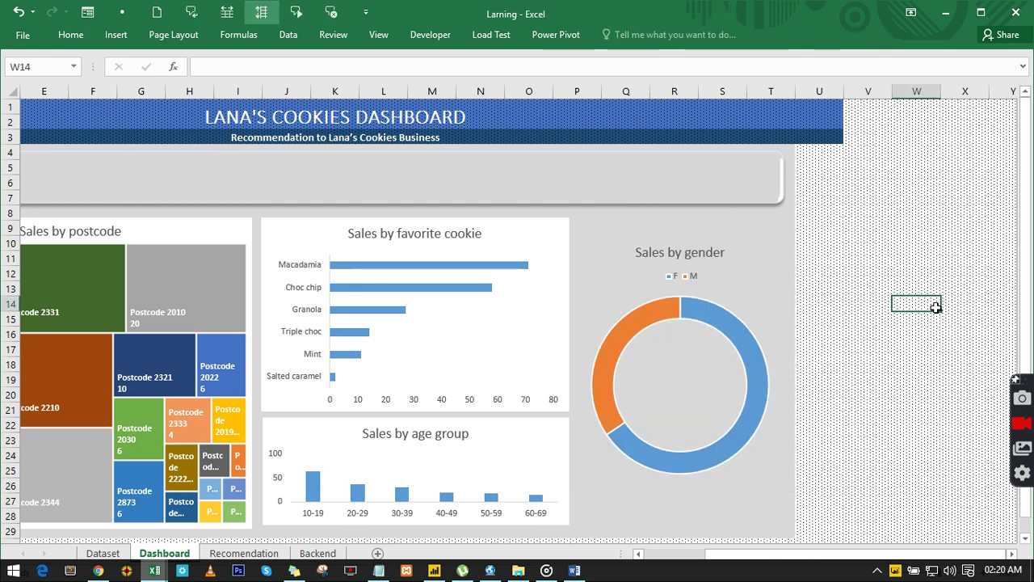
- Add data labels to the gender doughnut chart
{"action": "left_click", "coordinate": [694, 359]}
{"action": "left_click", "coordinate": [809, 245]}
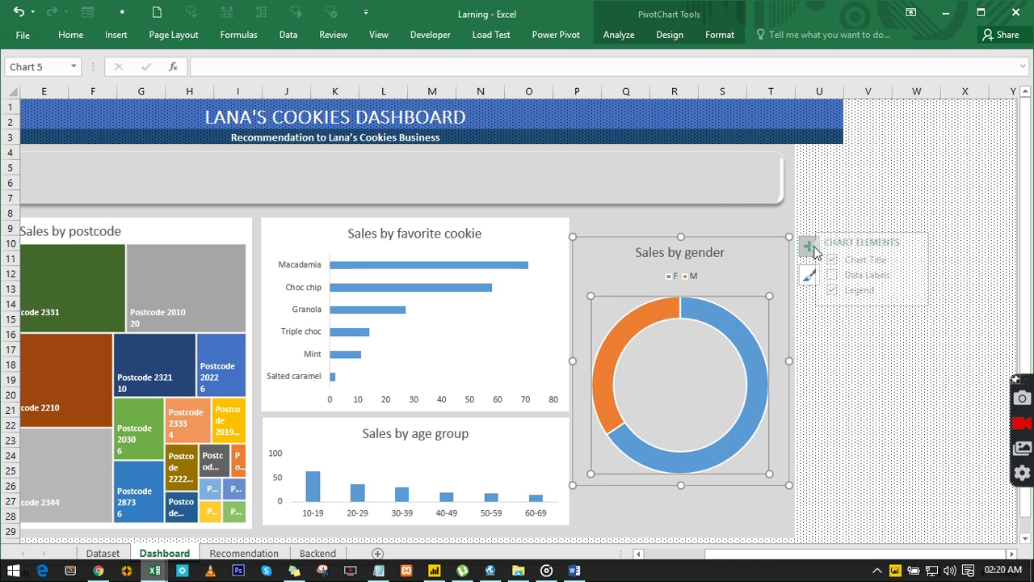
{"action": "left_click", "coordinate": [845, 276]}
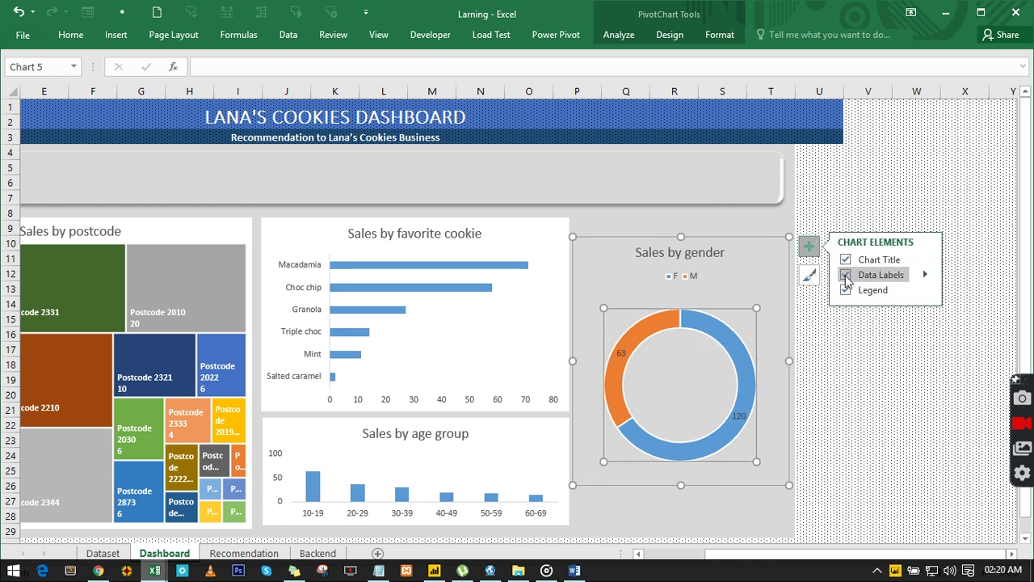
- Make the gender doughnut's data labels bold and white, and increase their font size
{"action": "left_click_drag", "start_coordinate": [620, 353], "coordinate": [618, 353]}
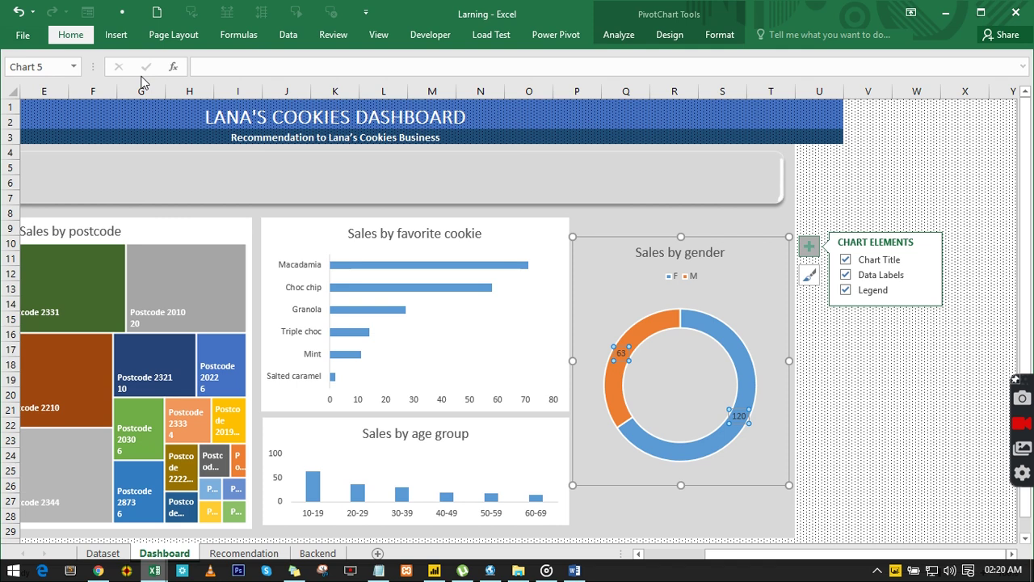
{"action": "left_click", "coordinate": [267, 84]}
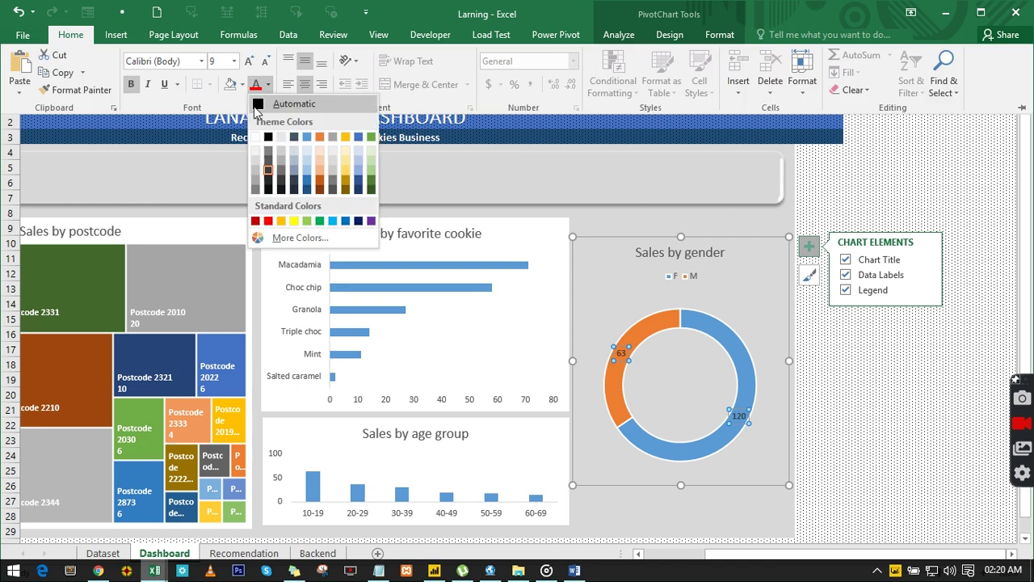
{"action": "left_click", "coordinate": [254, 139]}
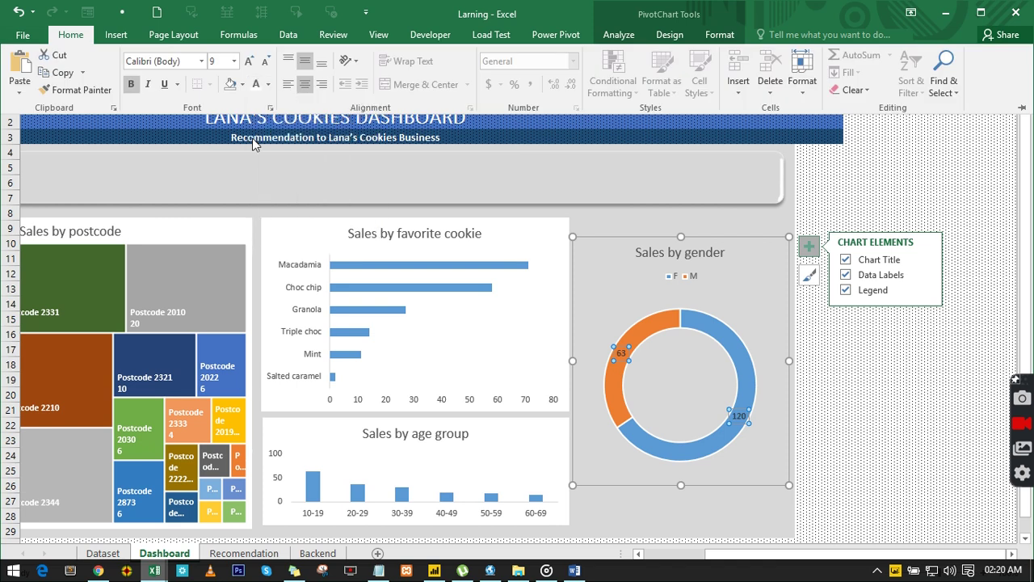
{"action": "left_click", "coordinate": [250, 62]}
{"action": "key", "text": "ctrl+F1"}
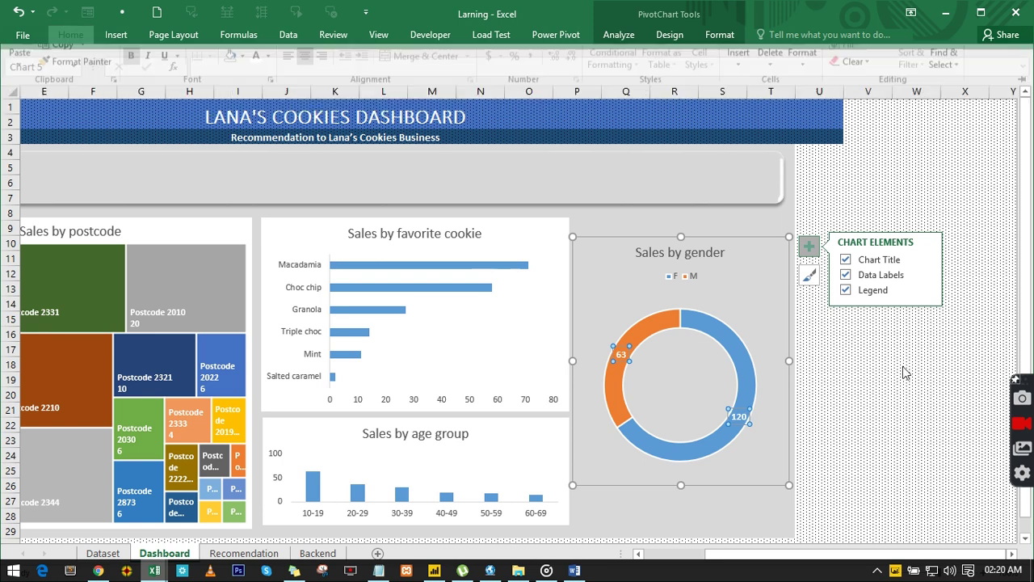
{"action": "left_click", "coordinate": [890, 354]}
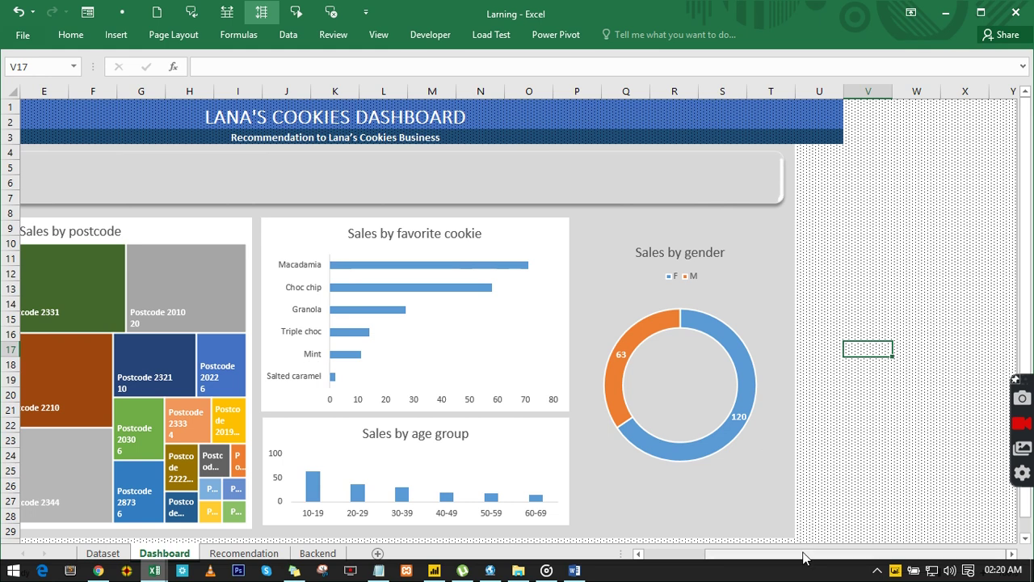
- Compare the dashboard with the finished one in the Cookies Business Analytics workbook, and return to the Larning workbook
{"action": "left_click_drag", "start_coordinate": [804, 555], "coordinate": [737, 557]}
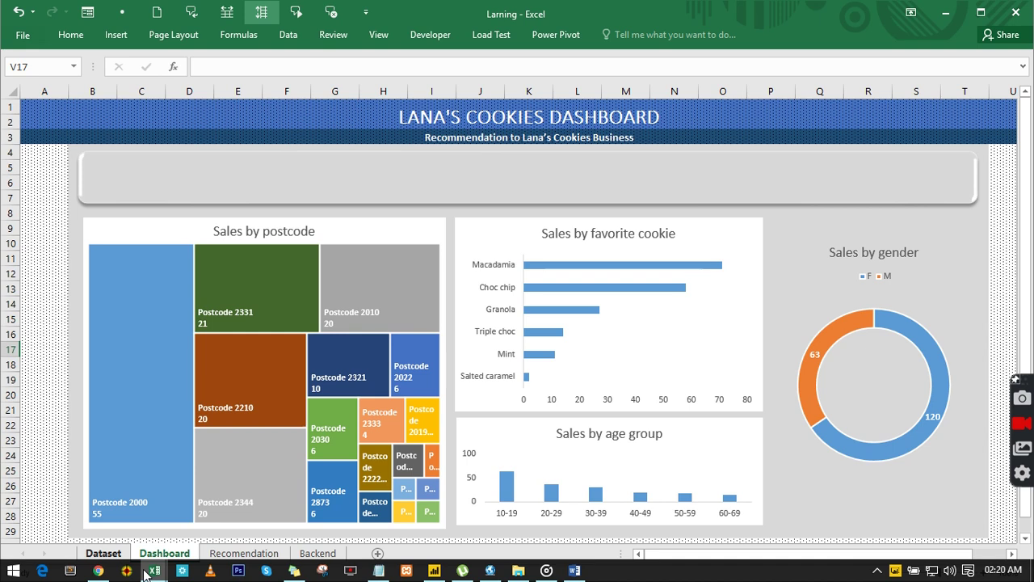
{"action": "mouse_move", "coordinate": [146, 574]}
{"action": "left_click", "coordinate": [103, 515]}
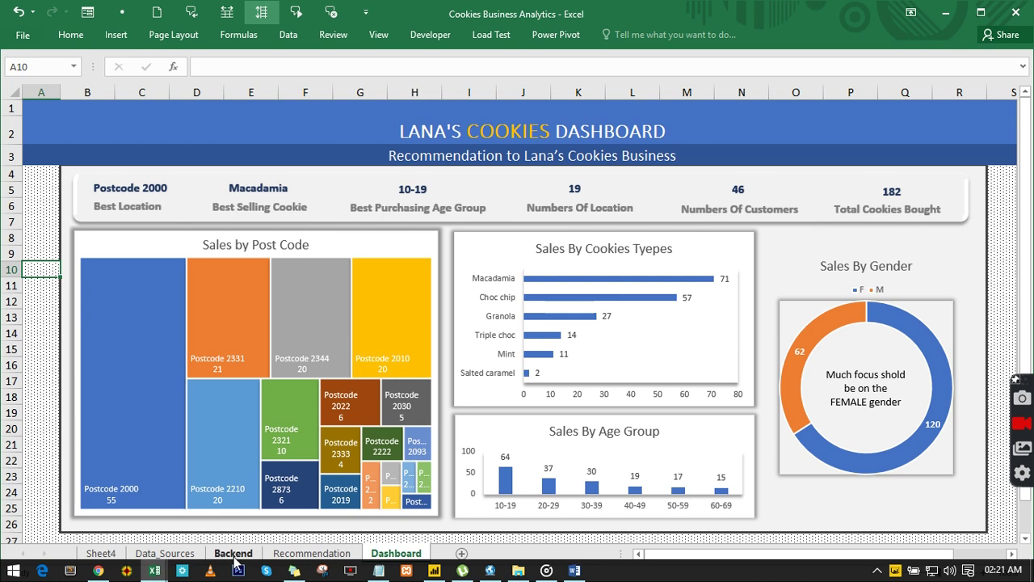
{"action": "mouse_move", "coordinate": [153, 571]}
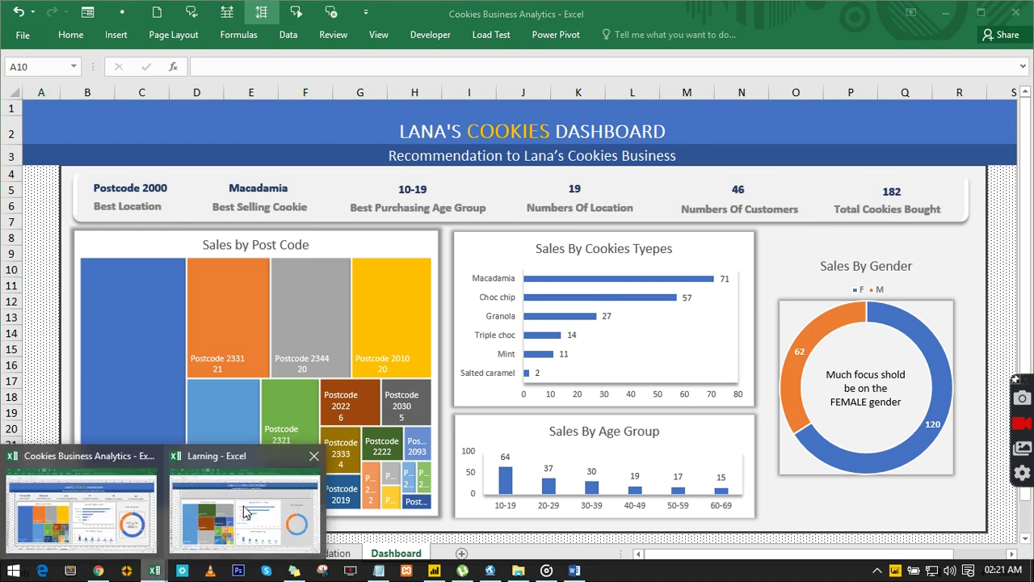
{"action": "left_click", "coordinate": [247, 511]}
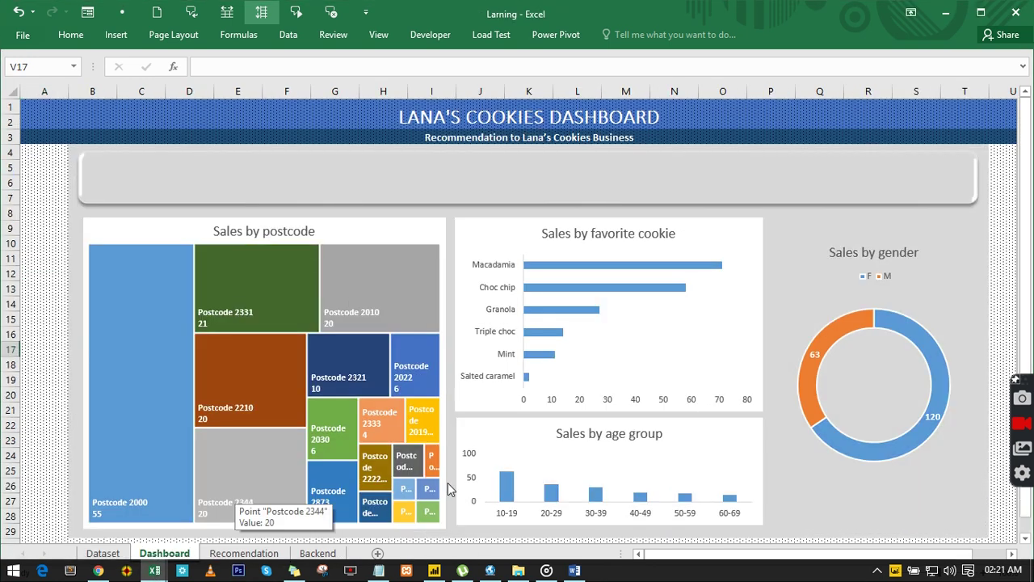
- Apply the centred outer shadow preset to the plot area of the "Sales by gender" chart
{"action": "left_click", "coordinate": [859, 368]}
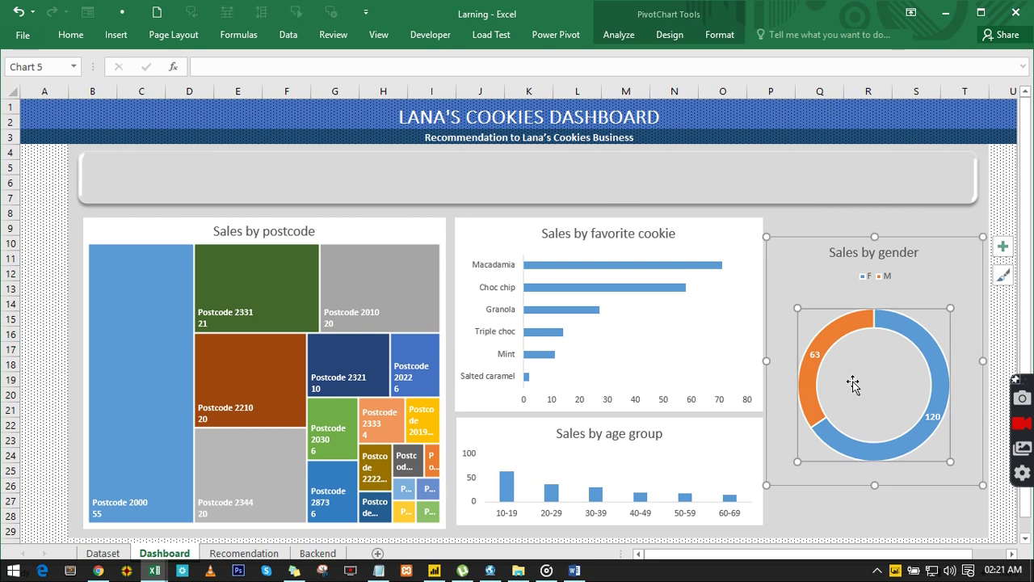
{"action": "right_click", "coordinate": [854, 385]}
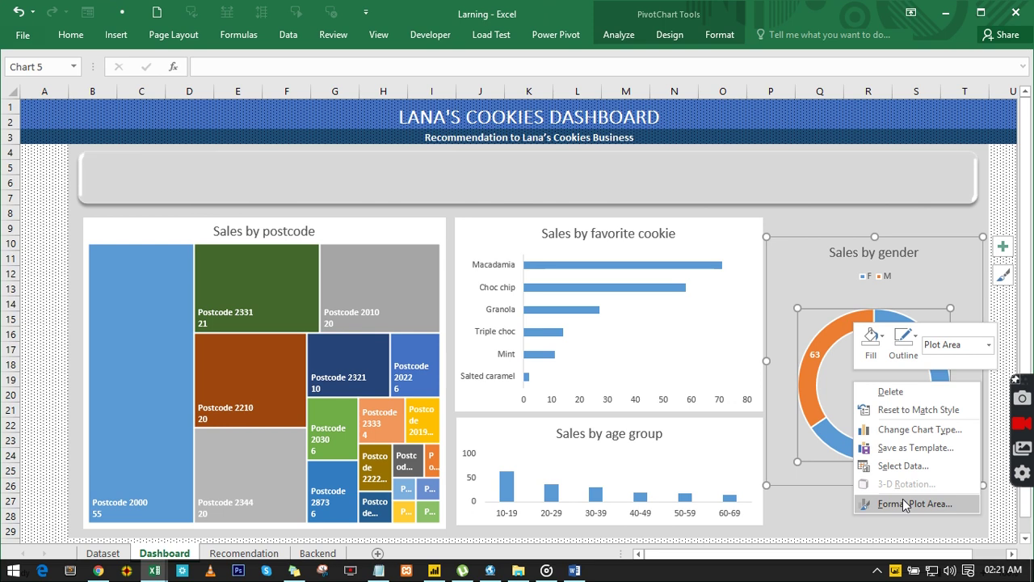
{"action": "left_click", "coordinate": [906, 563]}
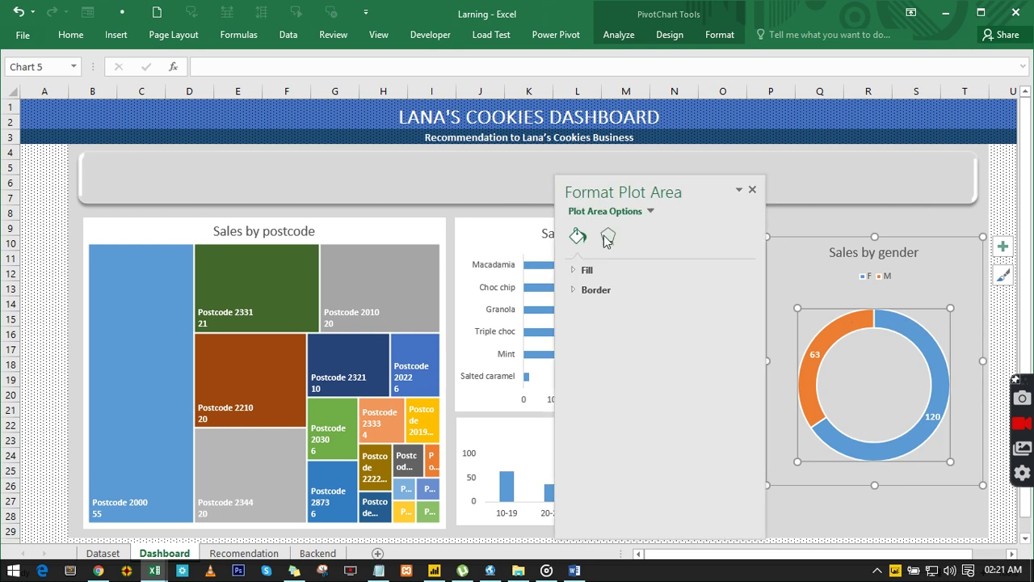
{"action": "left_click", "coordinate": [607, 239]}
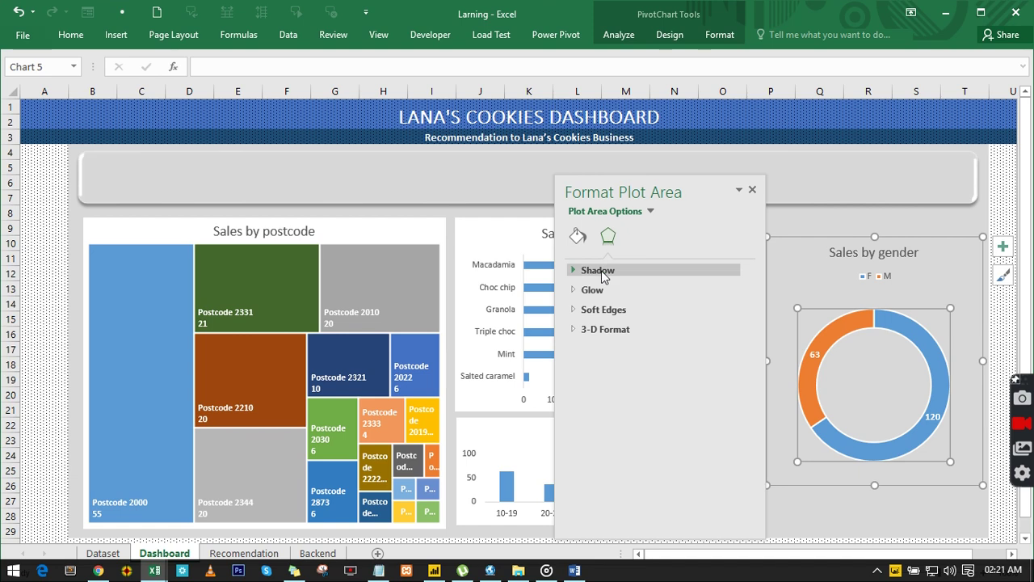
{"action": "left_click", "coordinate": [602, 271]}
{"action": "left_click", "coordinate": [602, 272]}
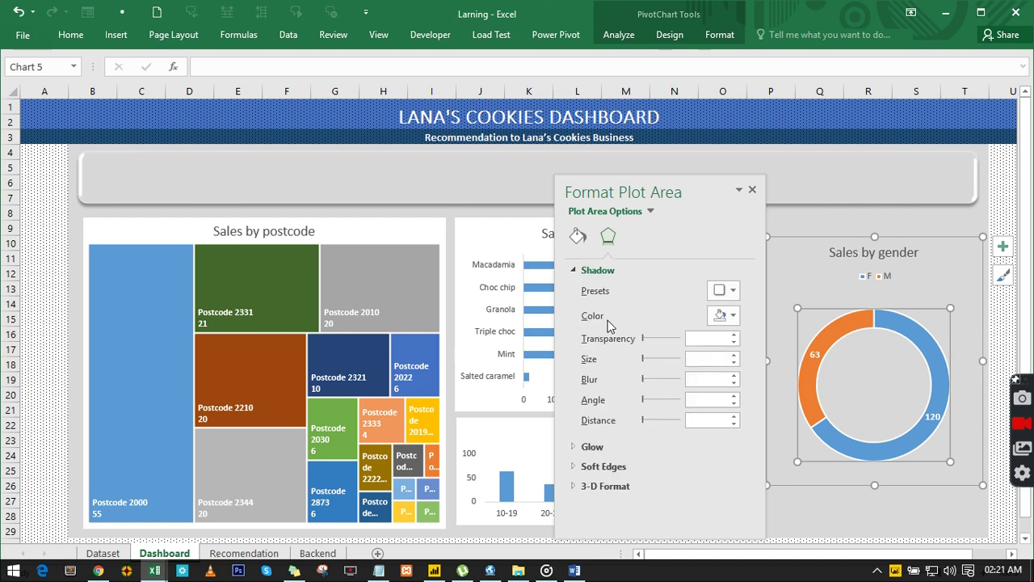
{"action": "left_click", "coordinate": [731, 293]}
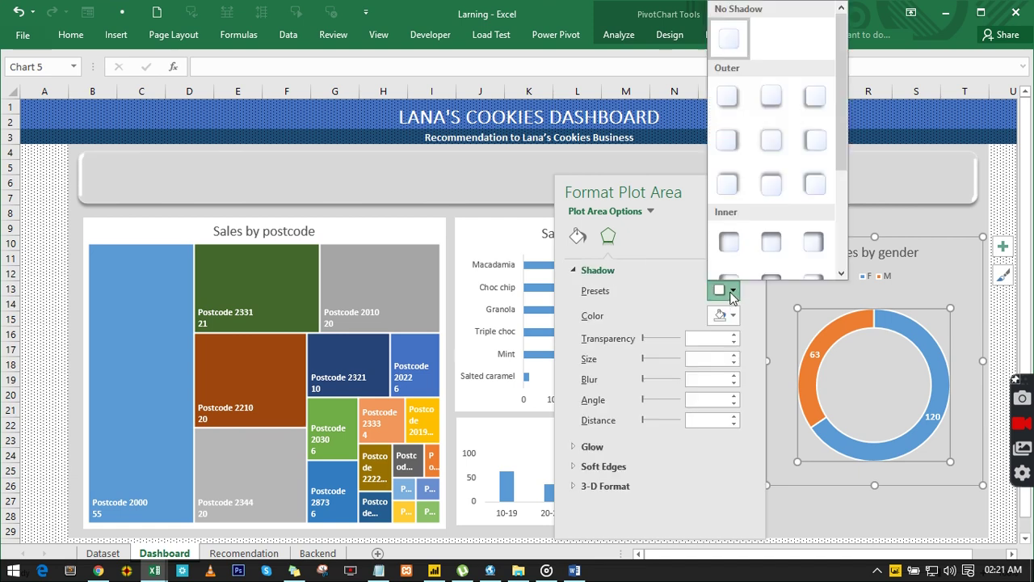
{"action": "left_click", "coordinate": [774, 106]}
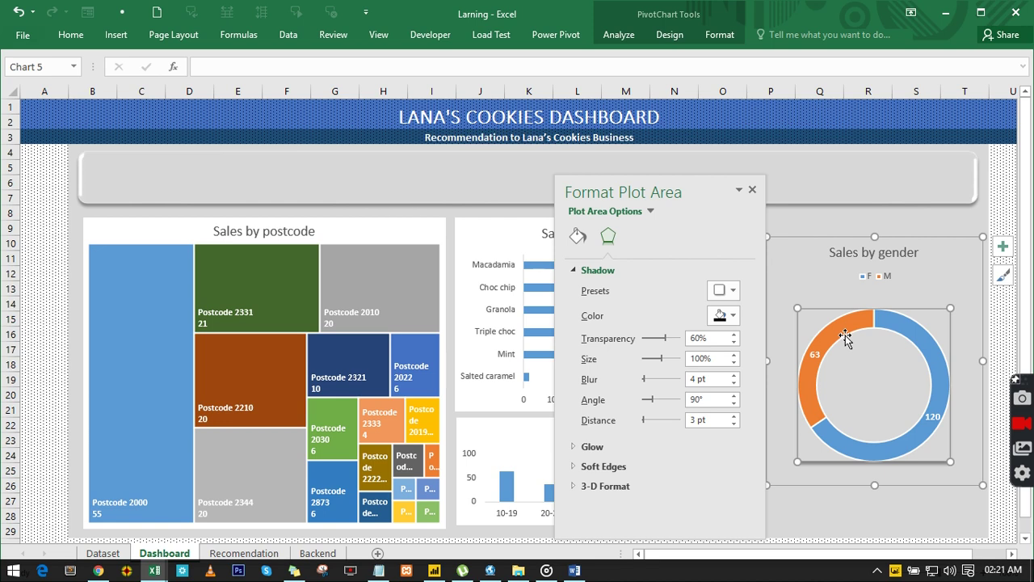
{"action": "left_click", "coordinate": [734, 296]}
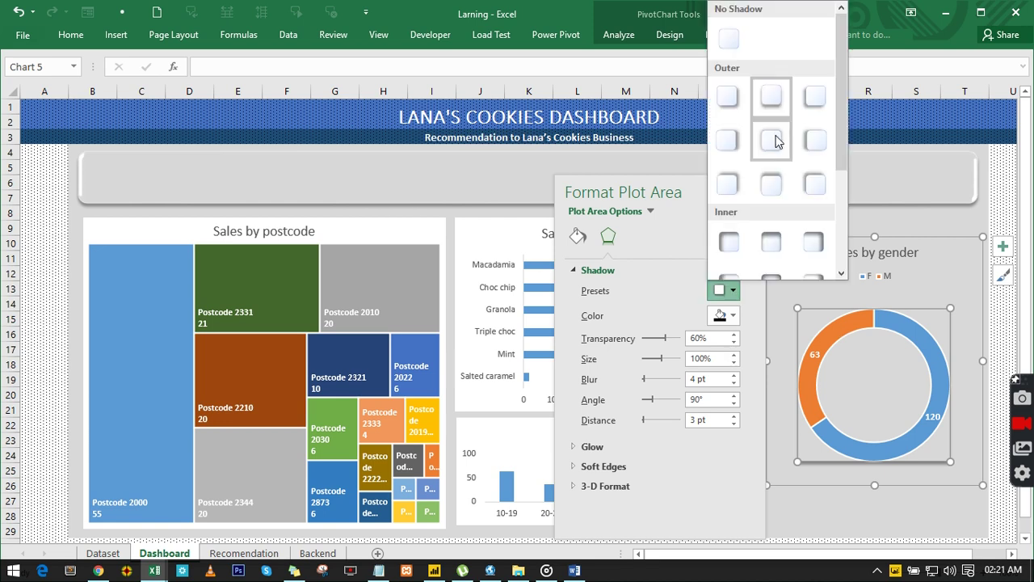
{"action": "left_click", "coordinate": [773, 140]}
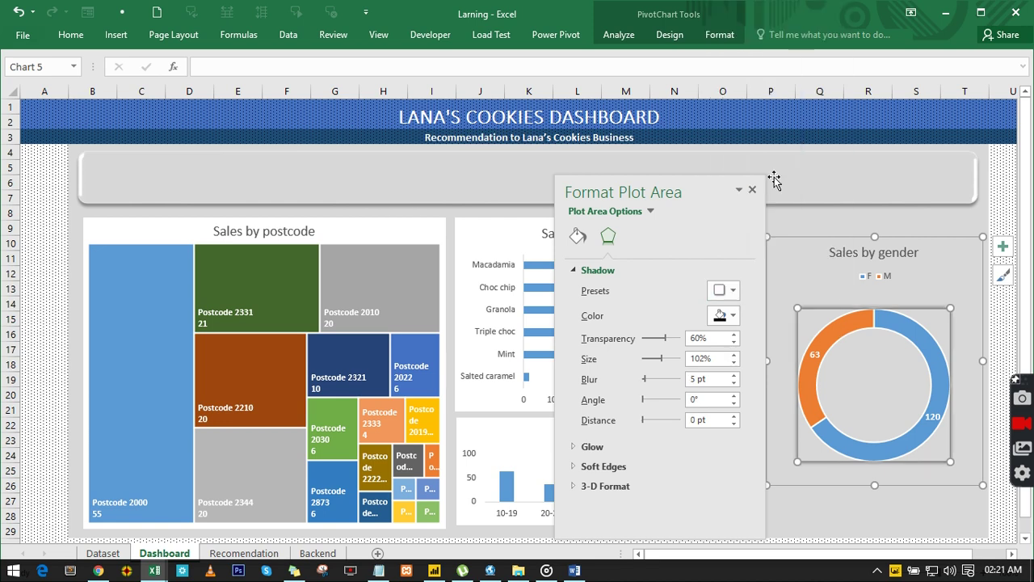
{"action": "left_click", "coordinate": [1000, 184]}
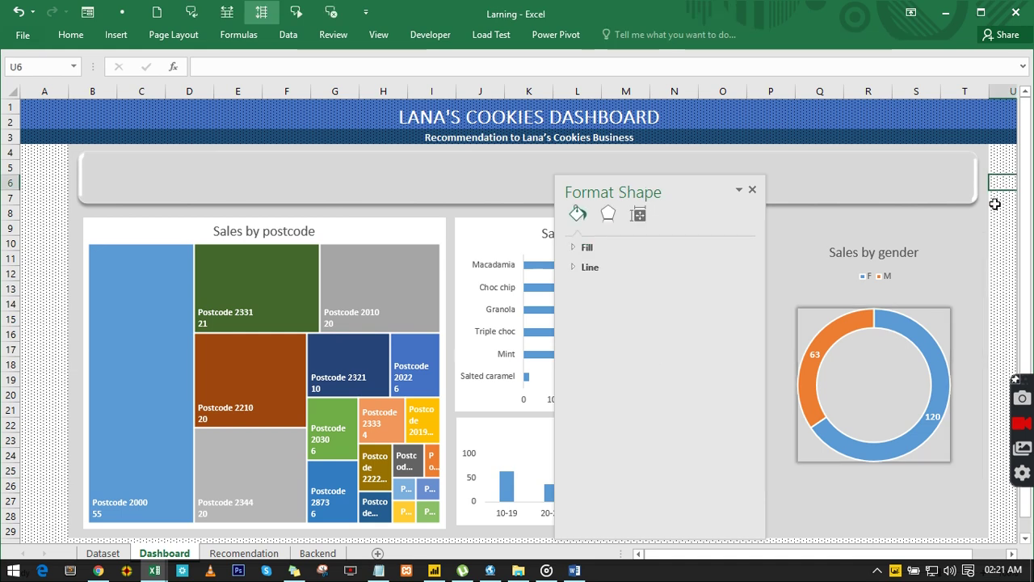
- Apply the centred outer shadow preset to the chart area of the "Sales by favorite cookie" chart
{"action": "left_click_drag", "start_coordinate": [683, 186], "coordinate": [993, 170]}
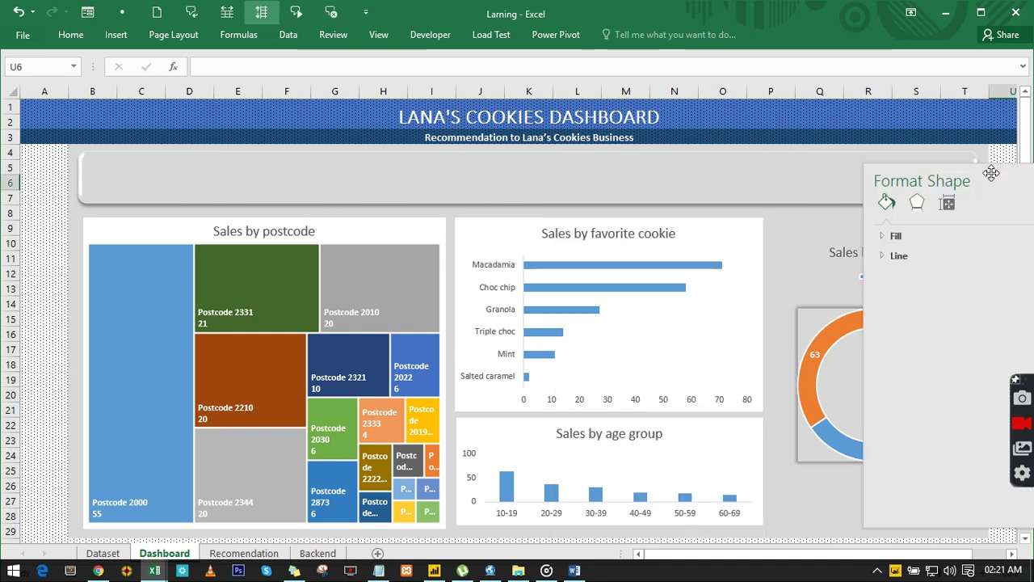
{"action": "left_click", "coordinate": [688, 247]}
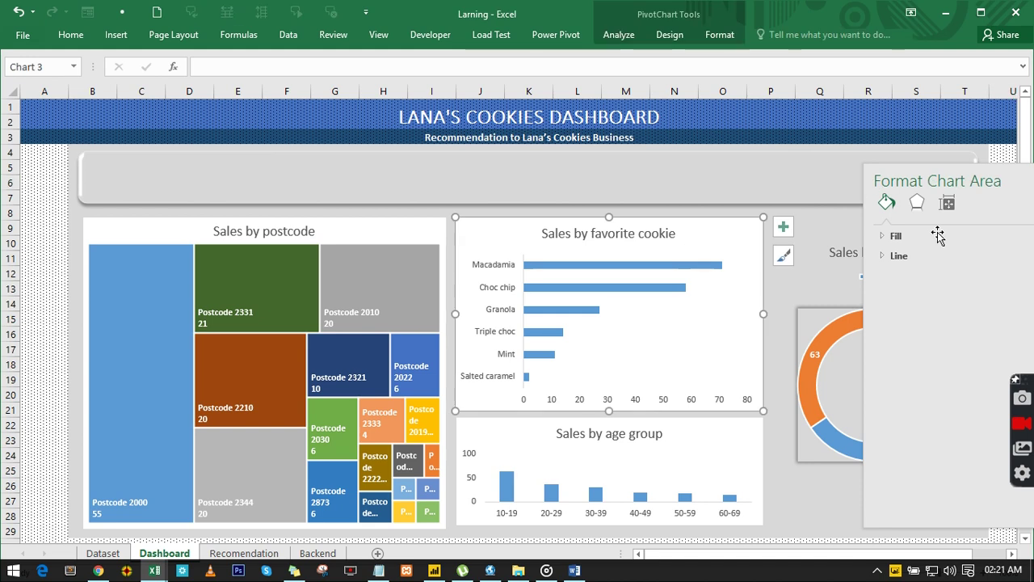
{"action": "left_click", "coordinate": [618, 315]}
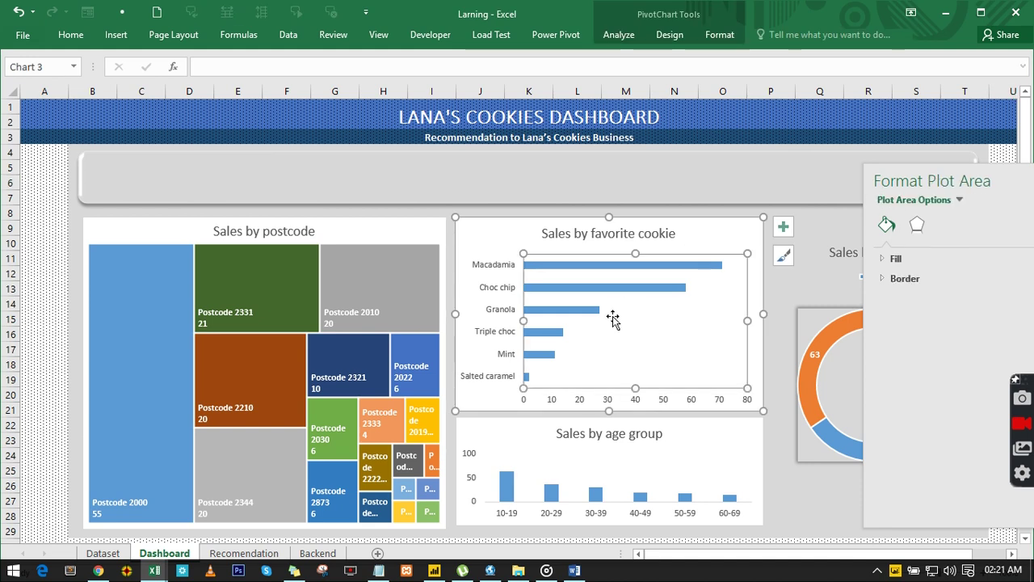
{"action": "left_click", "coordinate": [704, 227]}
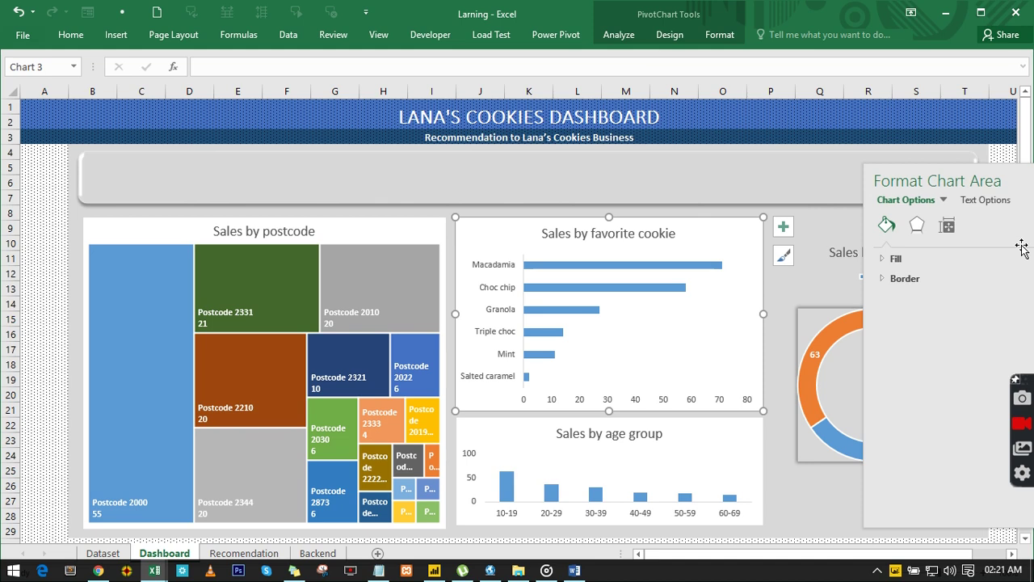
{"action": "left_click", "coordinate": [916, 224]}
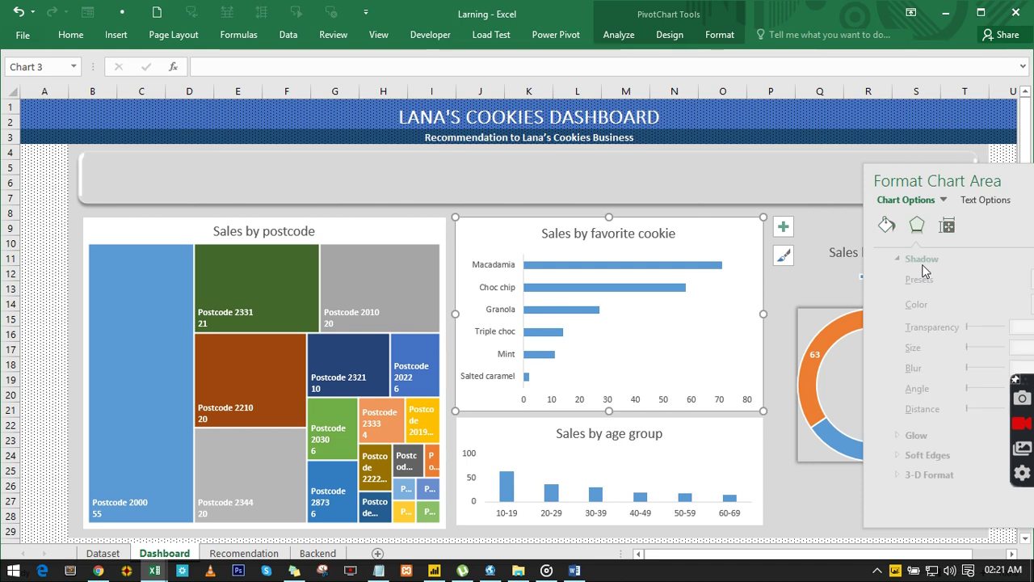
{"action": "left_click", "coordinate": [1025, 278]}
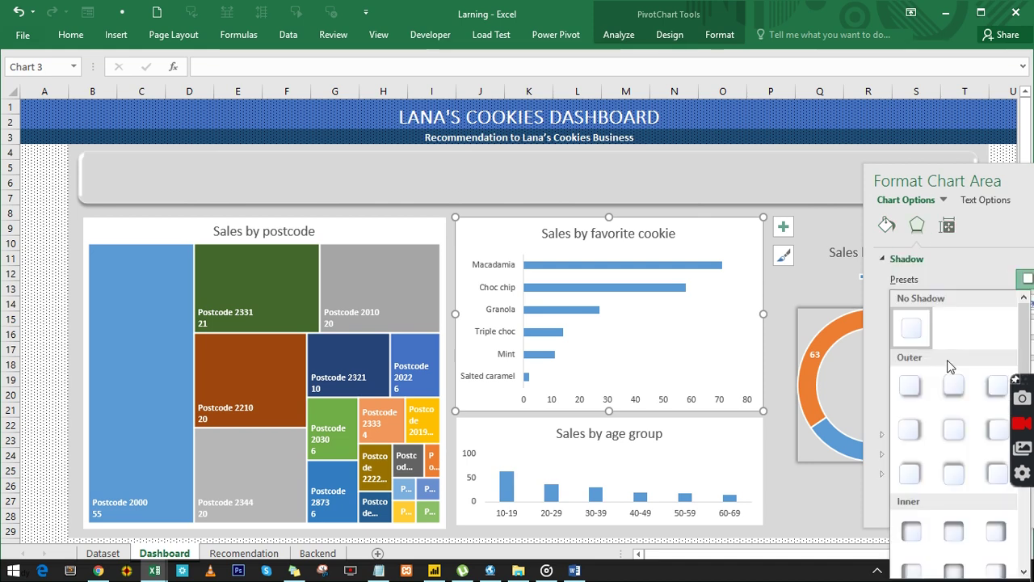
{"action": "left_click", "coordinate": [953, 429]}
- Apply the downward outer shadow preset (90° angle, 3 pt distance) to the plot area of the "Sales by favorite cookie" chart
{"action": "left_click", "coordinate": [636, 334]}
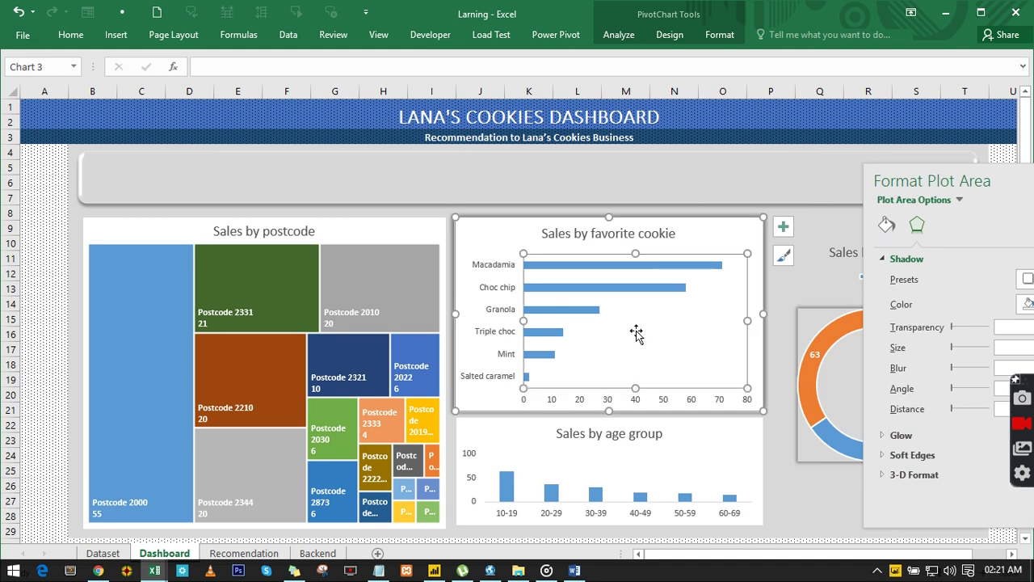
{"action": "left_click", "coordinate": [1024, 279]}
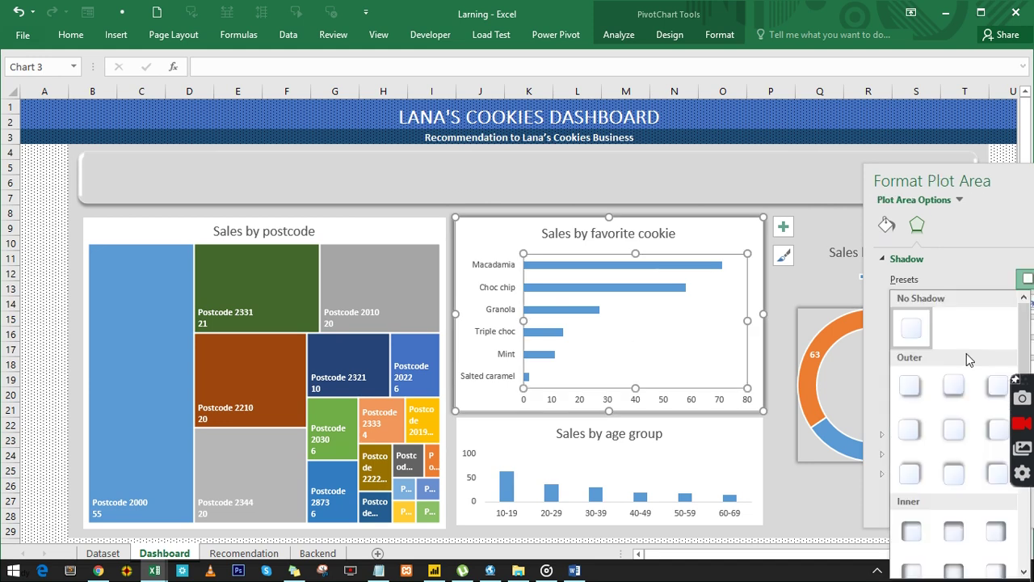
{"action": "left_click", "coordinate": [954, 387]}
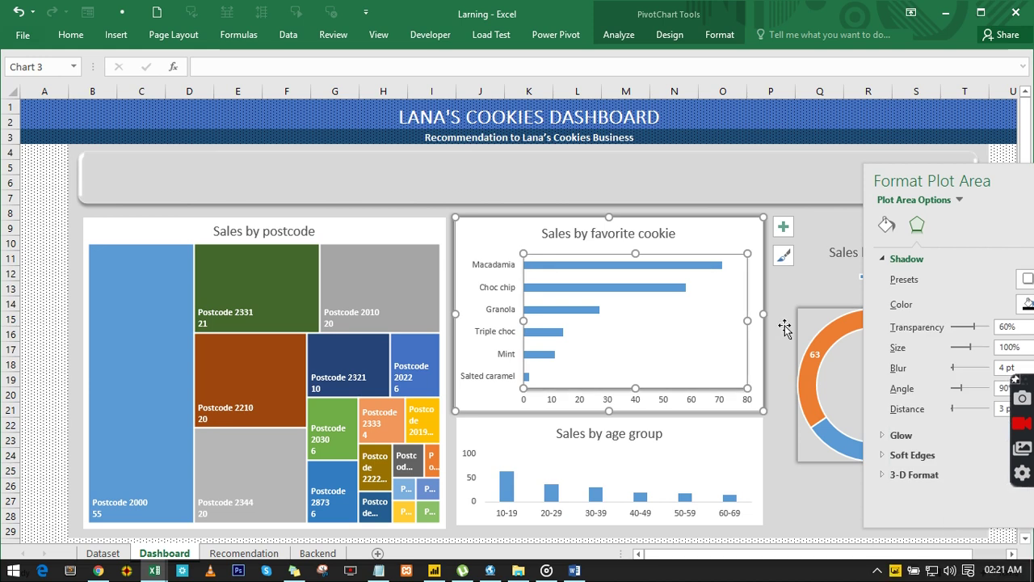
{"action": "left_click", "coordinate": [796, 182]}
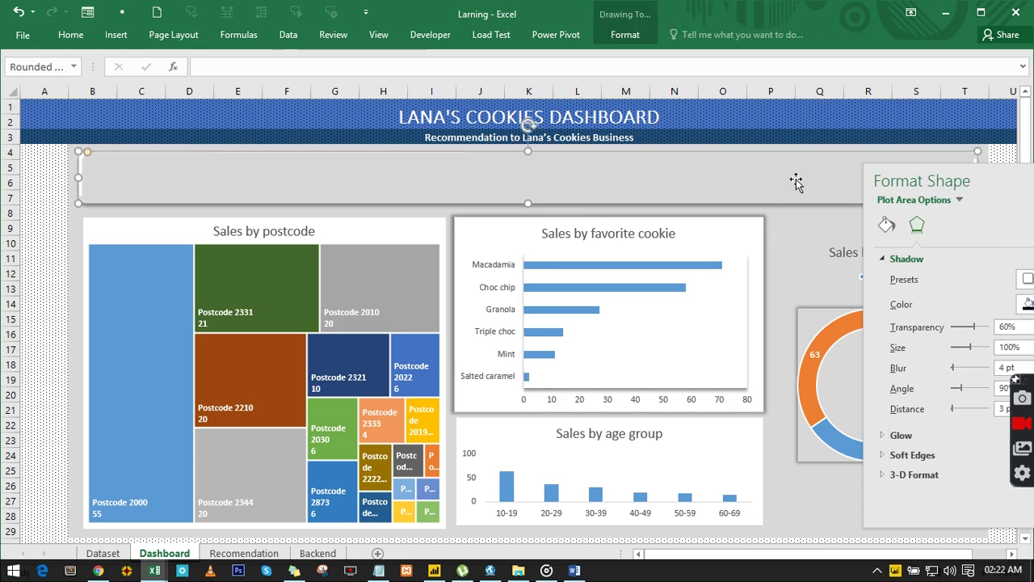
- Apply the centred outer shadow preset to the chart area of the "Sales by age group" chart
{"action": "left_click", "coordinate": [590, 477]}
{"action": "left_click", "coordinate": [547, 434]}
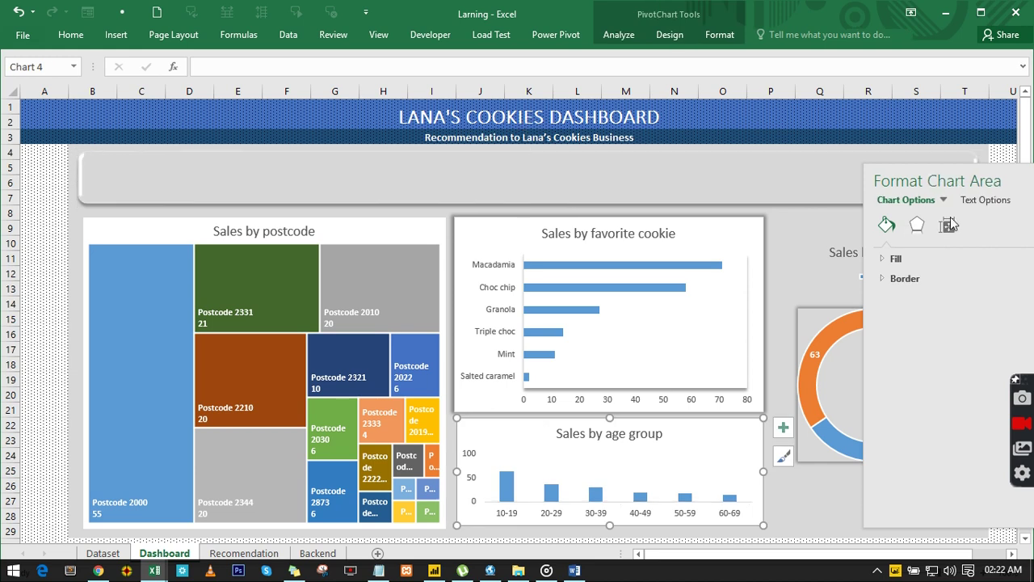
{"action": "left_click", "coordinate": [925, 226]}
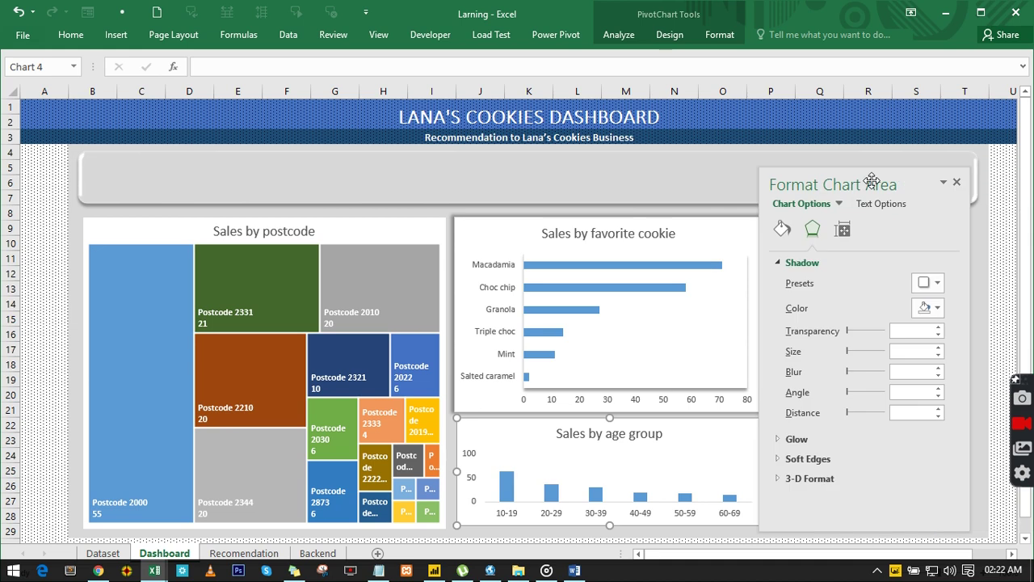
{"action": "left_click", "coordinate": [944, 274]}
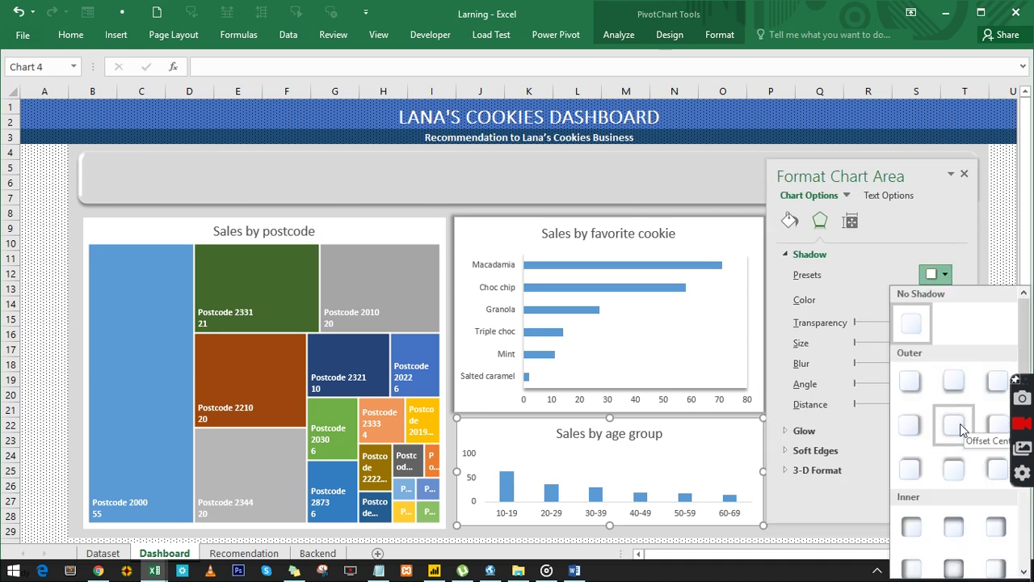
{"action": "left_click", "coordinate": [957, 423]}
- Apply the downward outer shadow preset (90° angle, 3 pt distance) to the plot area of the "Sales by age group" chart
{"action": "left_click", "coordinate": [611, 467]}
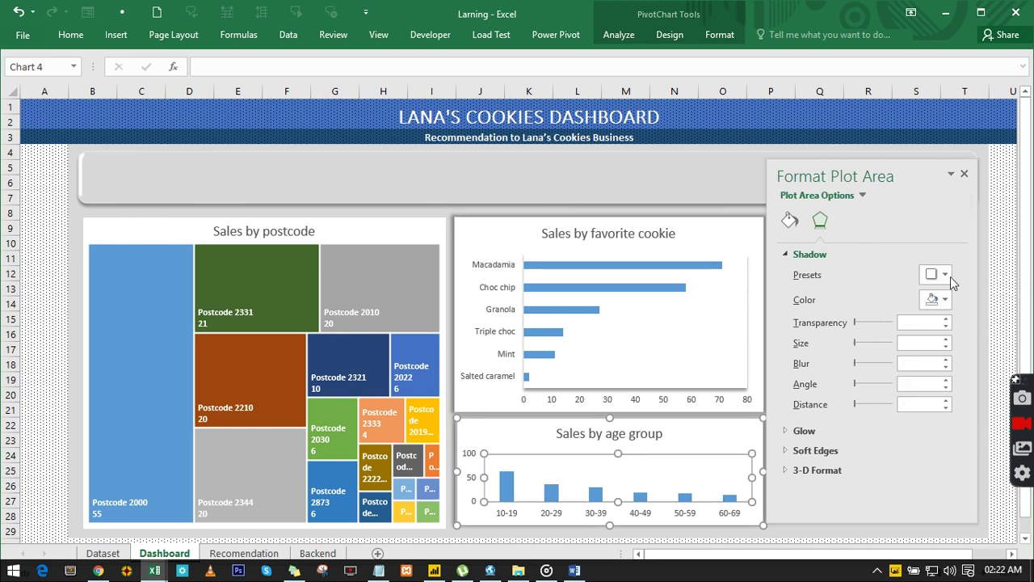
{"action": "left_click", "coordinate": [941, 276]}
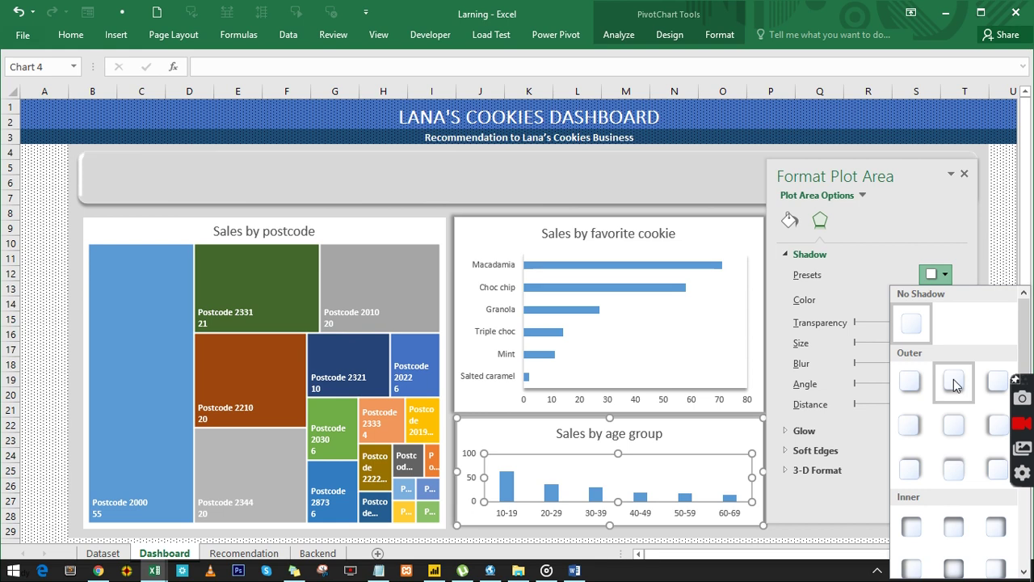
{"action": "left_click", "coordinate": [954, 379]}
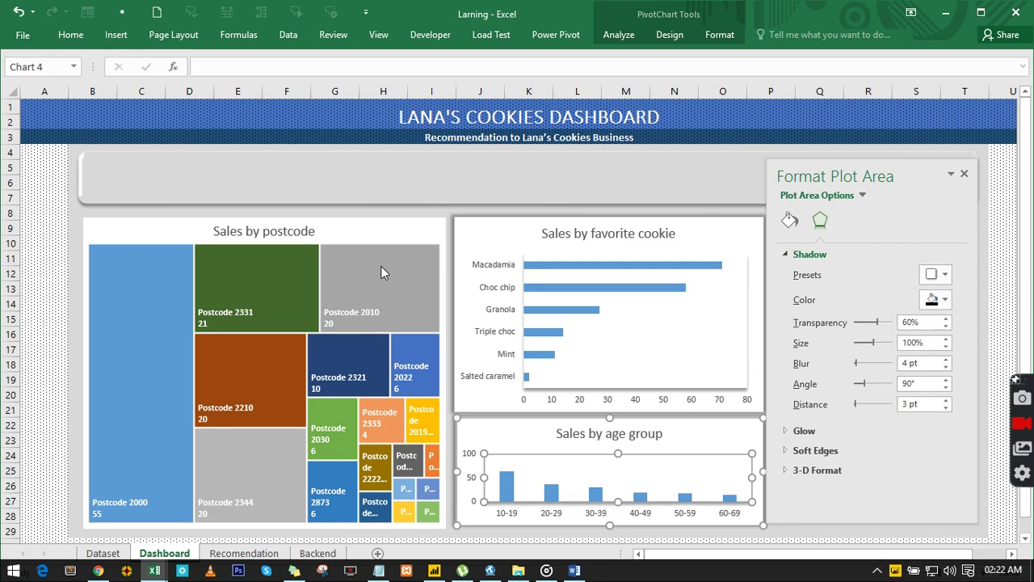
- Apply the centred outer shadow preset to the chart area of the "Sales by postcode" treemap and close the formatting pane
{"action": "left_click", "coordinate": [374, 231]}
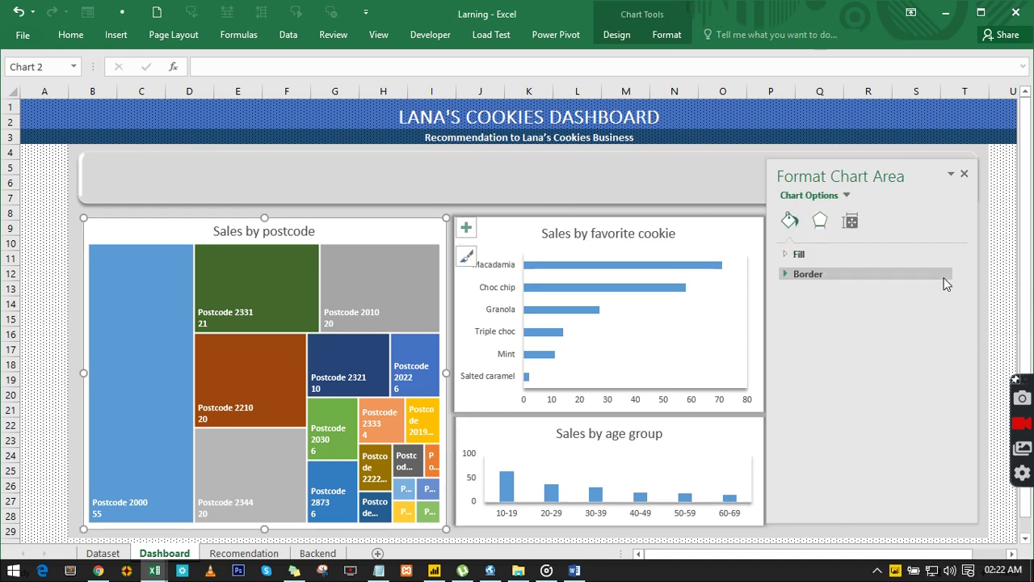
{"action": "left_click", "coordinate": [819, 221]}
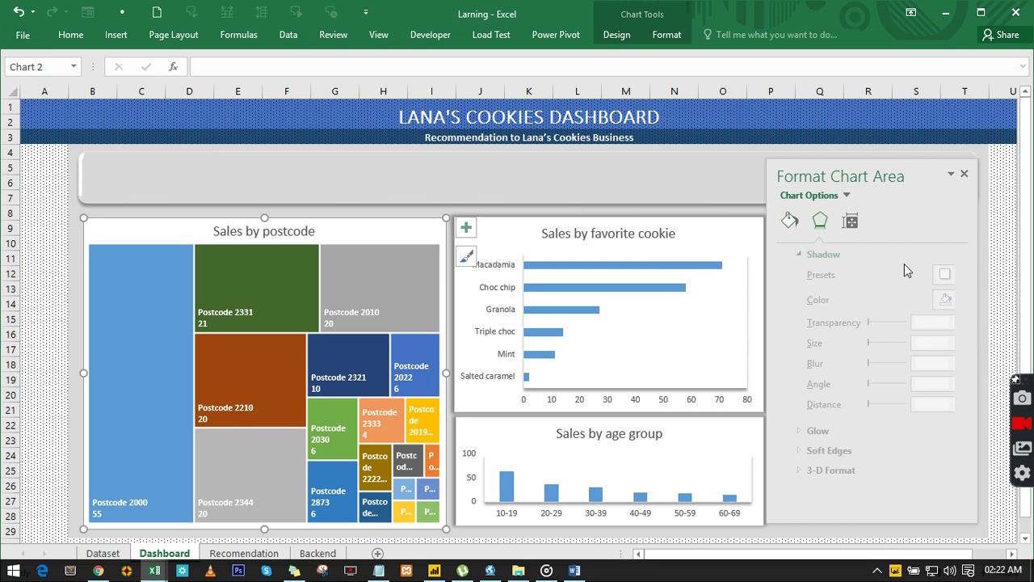
{"action": "left_click", "coordinate": [933, 276]}
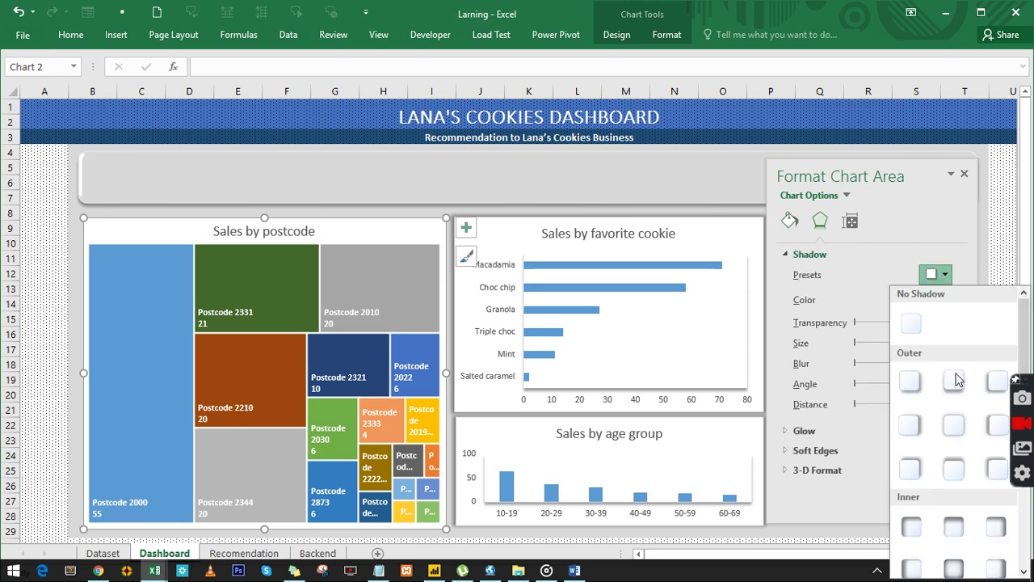
{"action": "left_click", "coordinate": [952, 428]}
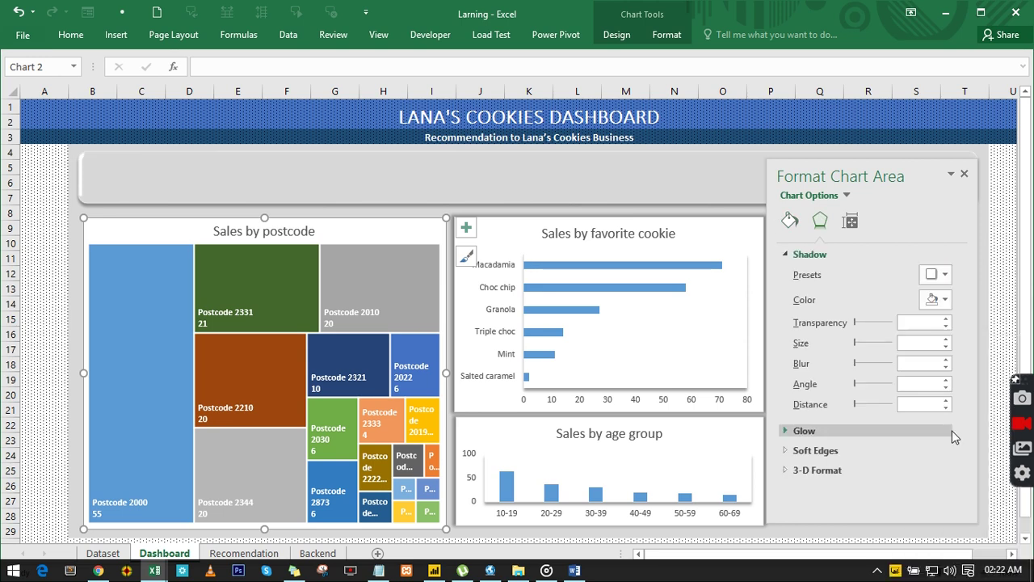
{"action": "left_click", "coordinate": [961, 171]}
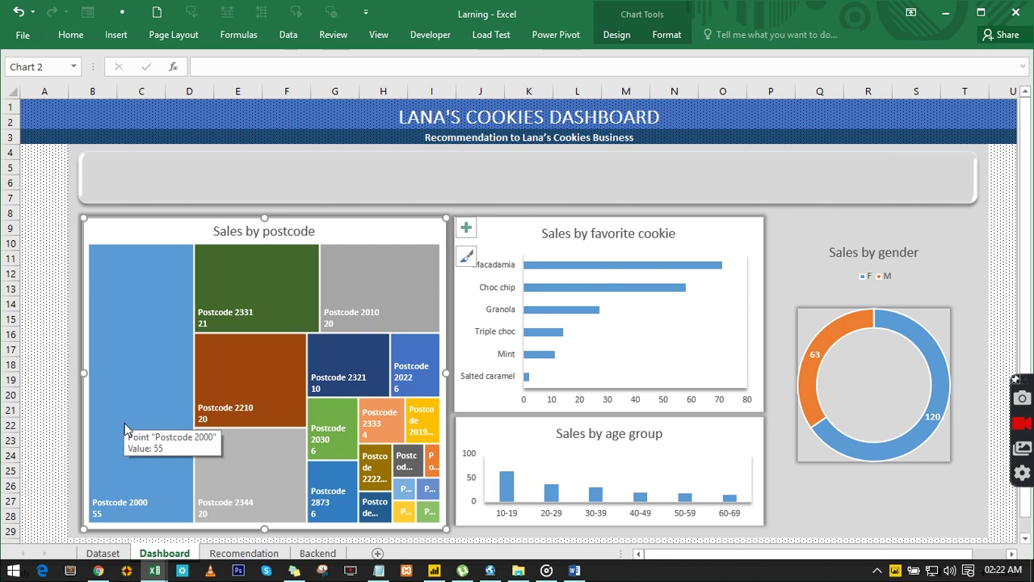
- Widen the favorite cookie and age group charts toward the gender chart, and extend the age group chart down to the treemap's lower edge
{"action": "left_click", "coordinate": [761, 315]}
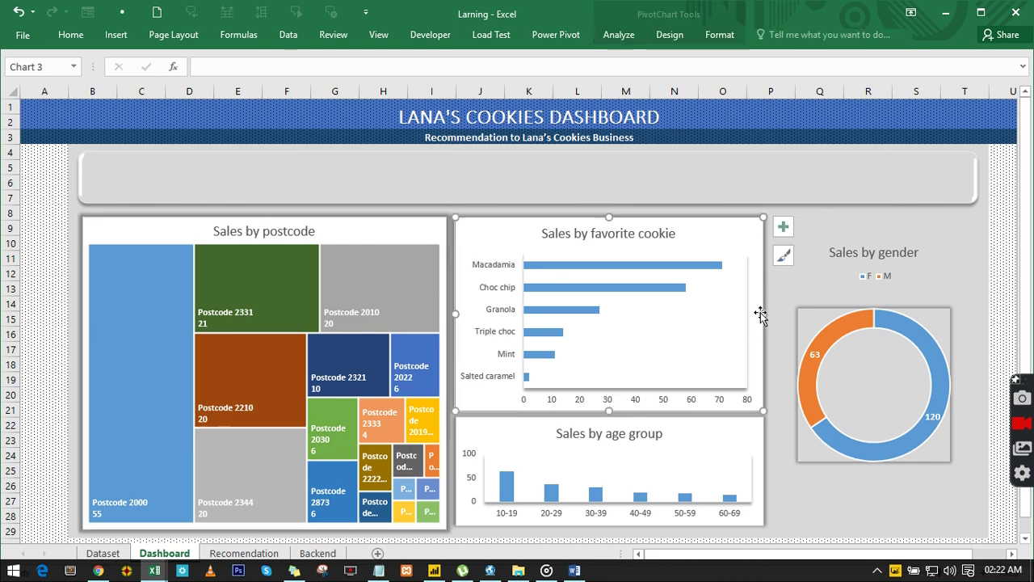
{"action": "left_click_drag", "start_coordinate": [760, 315], "coordinate": [784, 314]}
{"action": "left_click", "coordinate": [762, 469]}
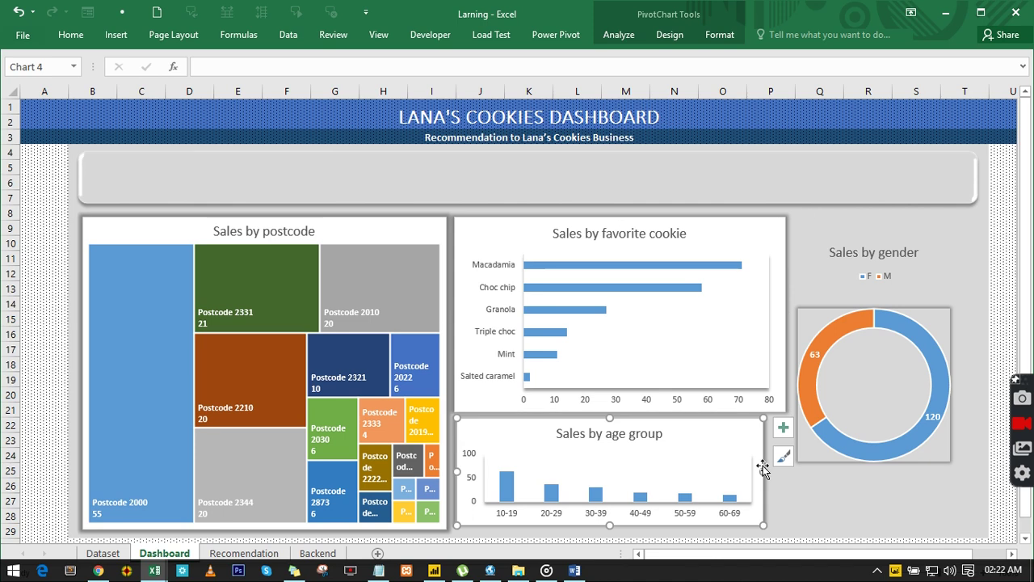
{"action": "left_click_drag", "start_coordinate": [764, 471], "coordinate": [784, 469]}
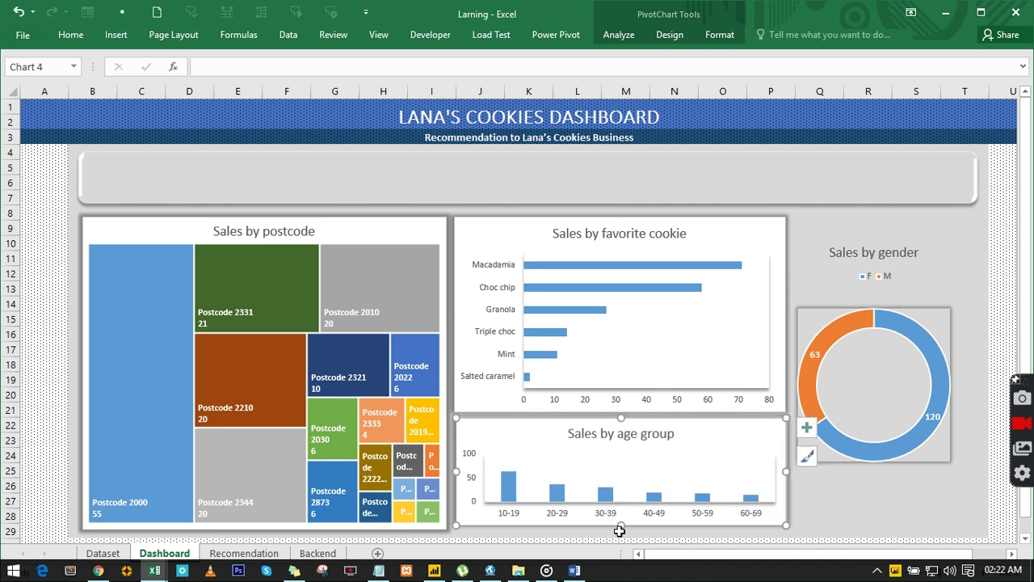
{"action": "left_click_drag", "start_coordinate": [620, 529], "coordinate": [622, 532]}
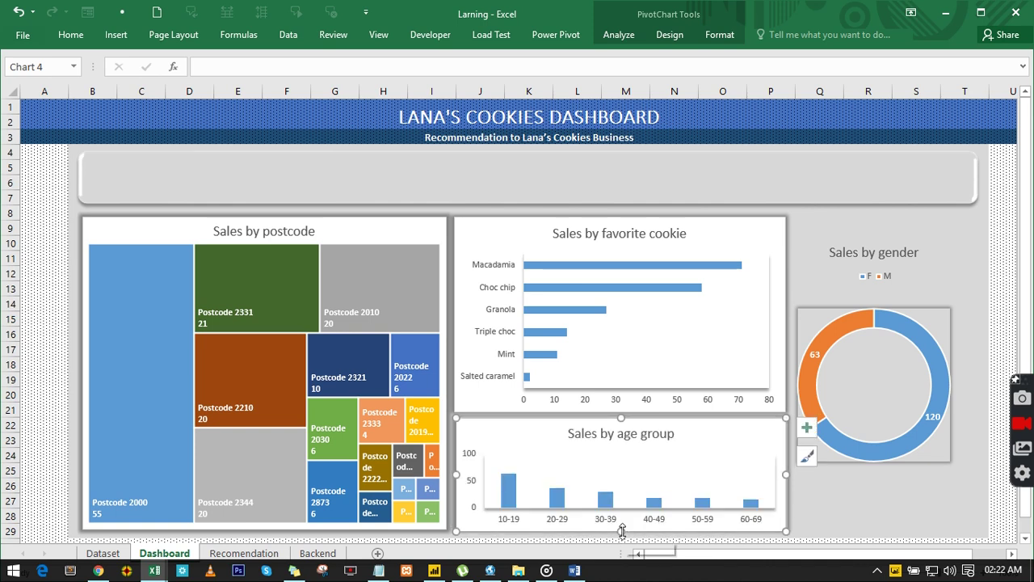
{"action": "left_click", "coordinate": [49, 227]}
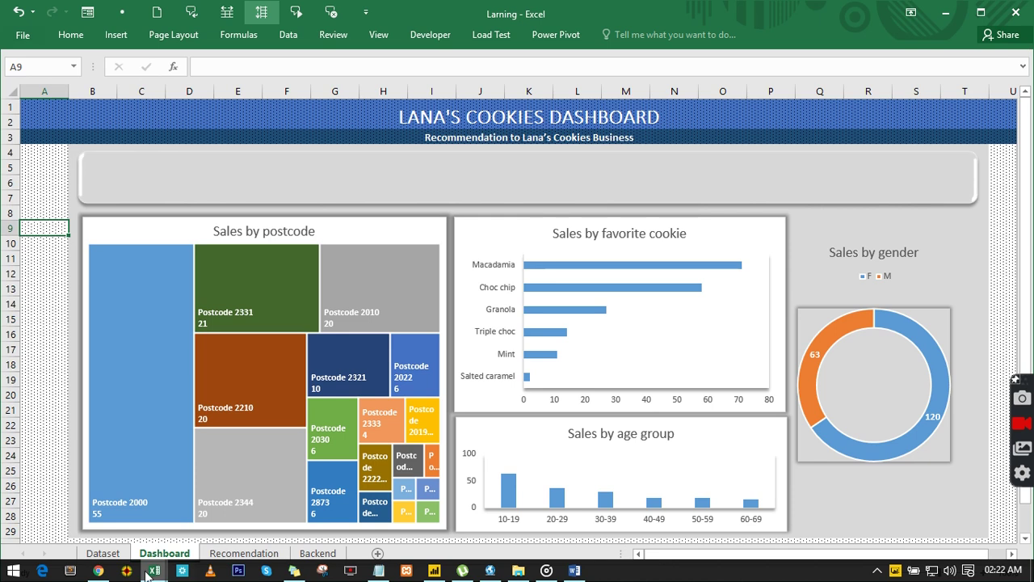
- Switch to the Cookies Business Analytics workbook, duplicate the "Best Location" label and cut the duplicate
{"action": "mouse_move", "coordinate": [148, 574]}
{"action": "left_click", "coordinate": [84, 505]}
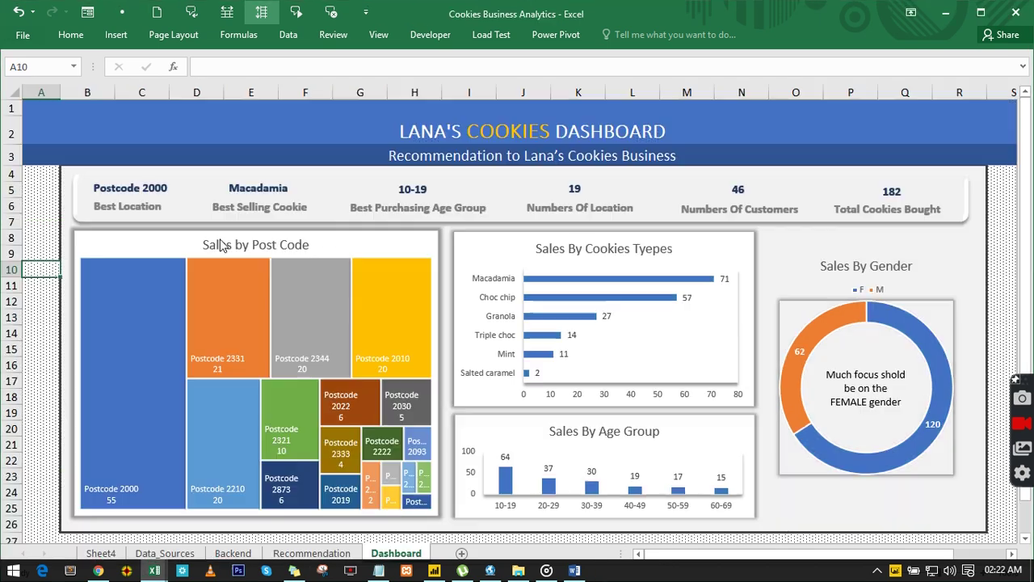
{"action": "left_click", "coordinate": [143, 207]}
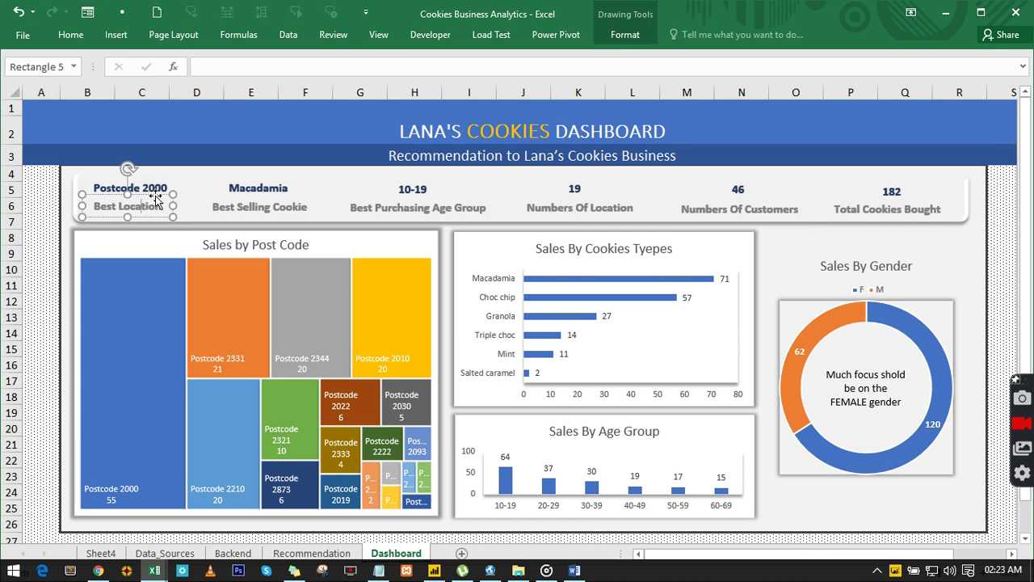
{"action": "left_click_drag", "start_coordinate": [148, 206], "coordinate": [186, 220], "text": "ctrl"}
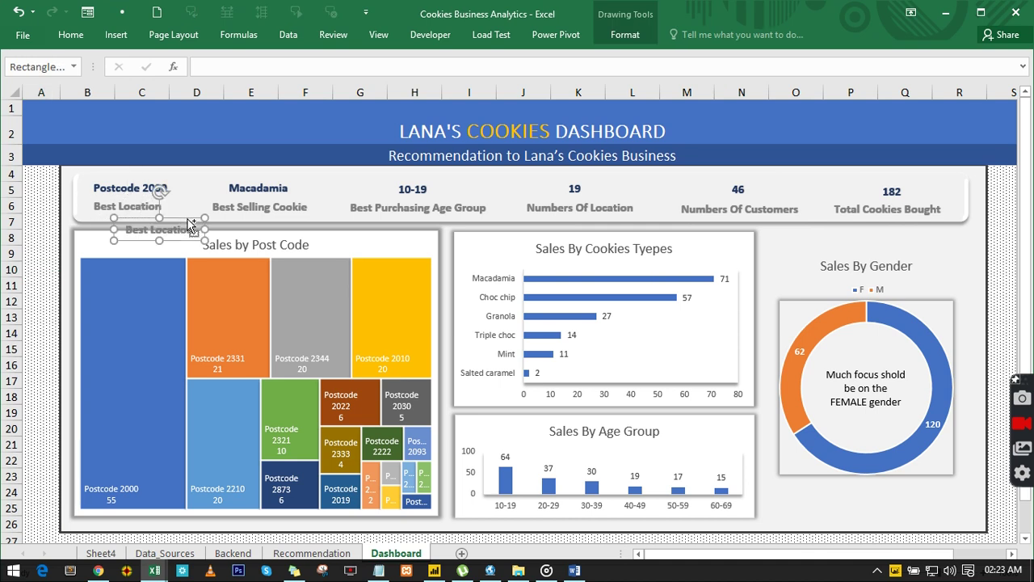
{"action": "key", "text": "ctrl+z"}
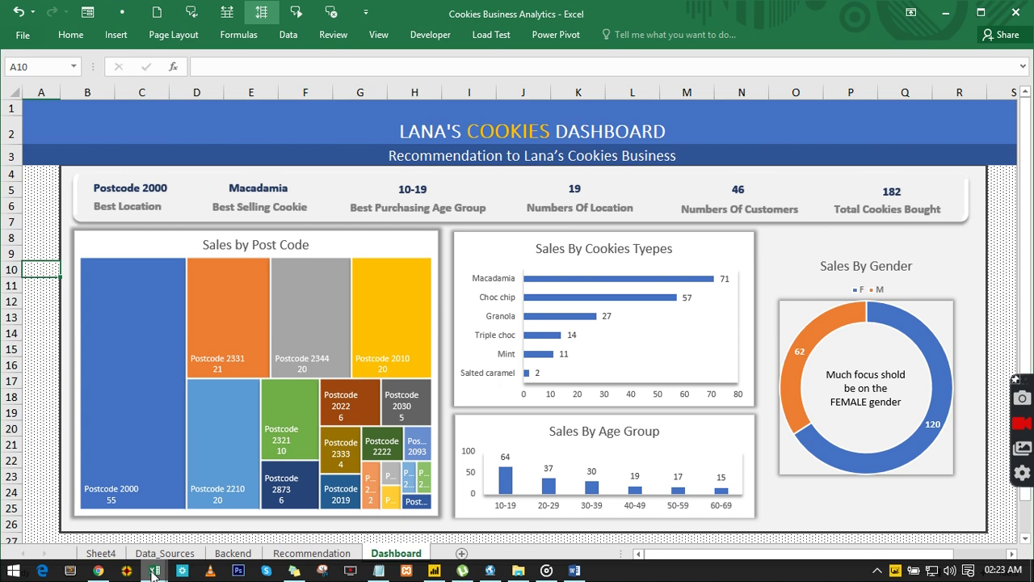
- Return to the Larning workbook, paste the "Best Location" label and place it near the lower-left corner of the rounded banner
{"action": "left_click", "coordinate": [152, 571]}
{"action": "left_click", "coordinate": [212, 521]}
{"action": "key", "text": "ctrl+v"}
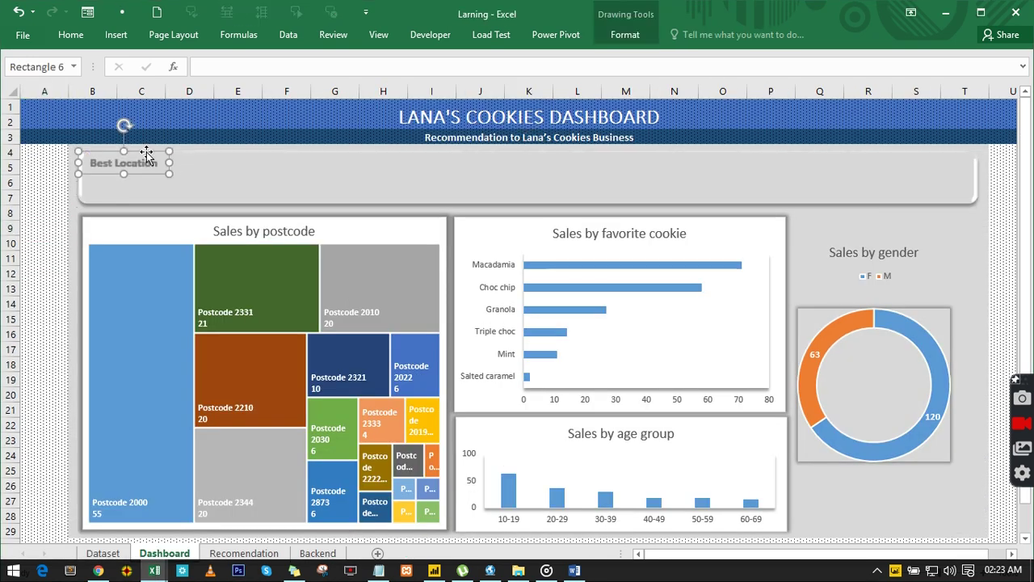
{"action": "left_click_drag", "start_coordinate": [146, 153], "coordinate": [172, 180]}
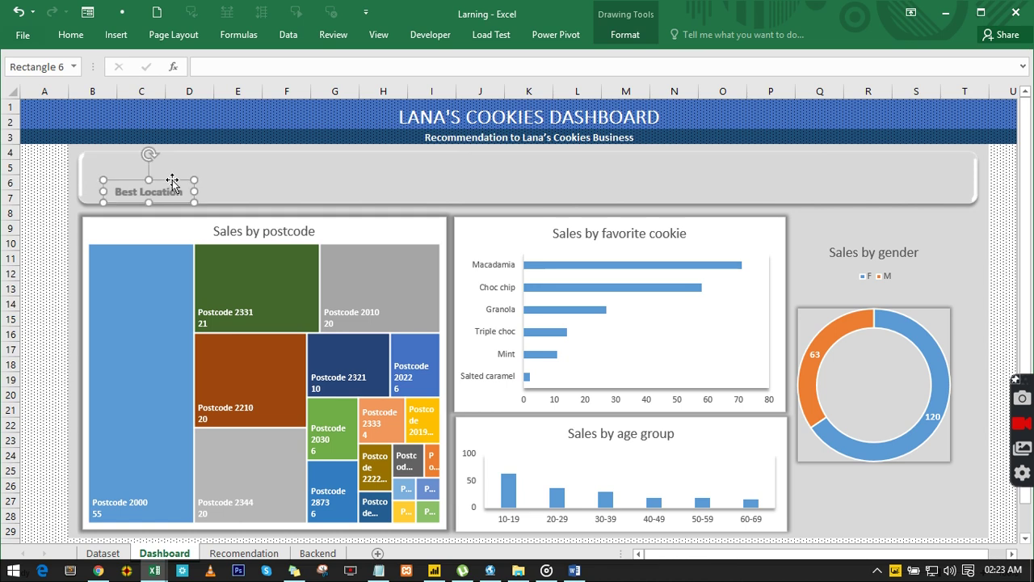
- Switch to the Cookies Business Analytics workbook, duplicate the "Best Selling Cookie" label and cut the duplicate
{"action": "left_click", "coordinate": [153, 571]}
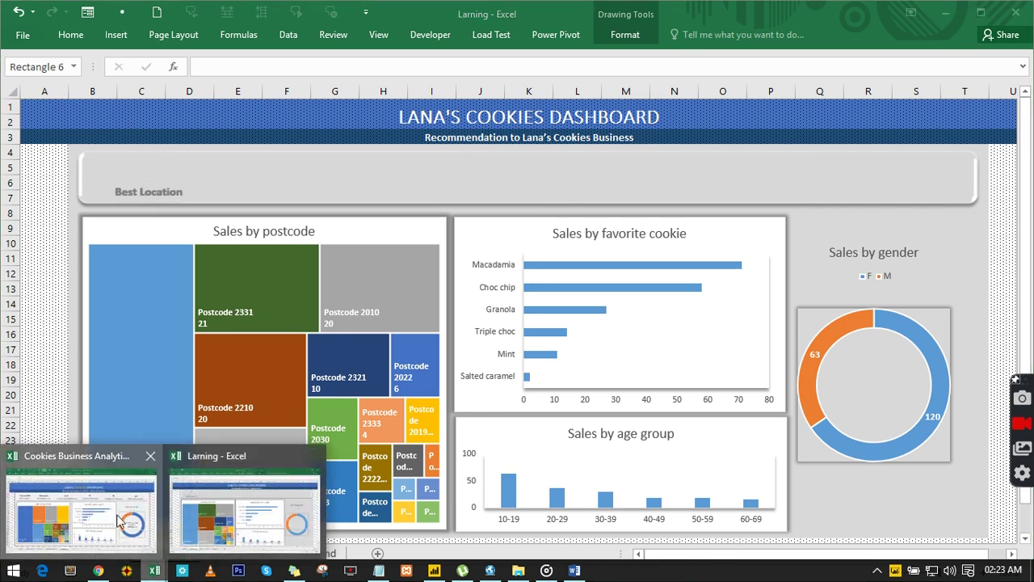
{"action": "left_click", "coordinate": [118, 520]}
{"action": "left_click", "coordinate": [282, 206]}
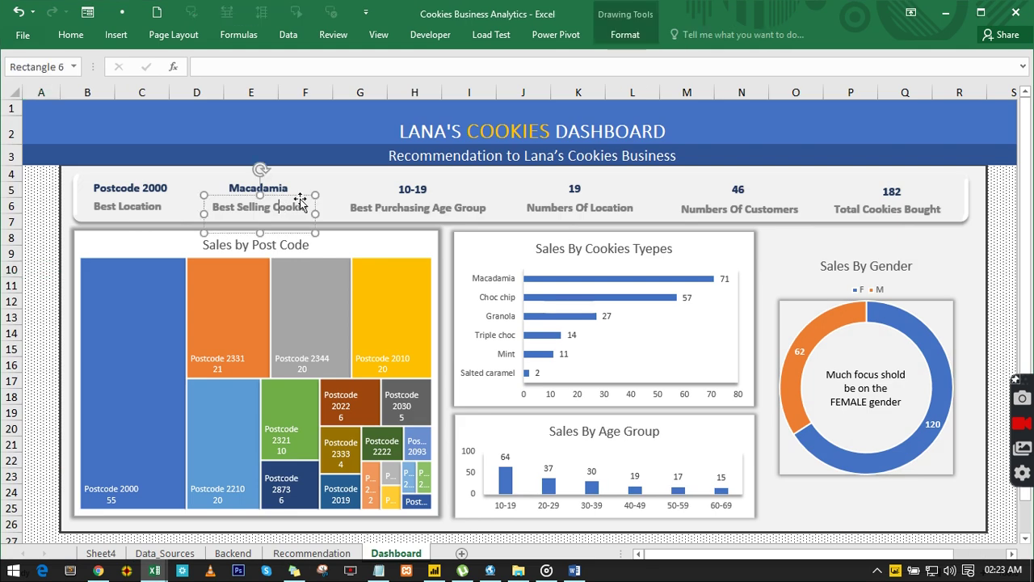
{"action": "left_click_drag", "start_coordinate": [300, 200], "coordinate": [358, 228]}
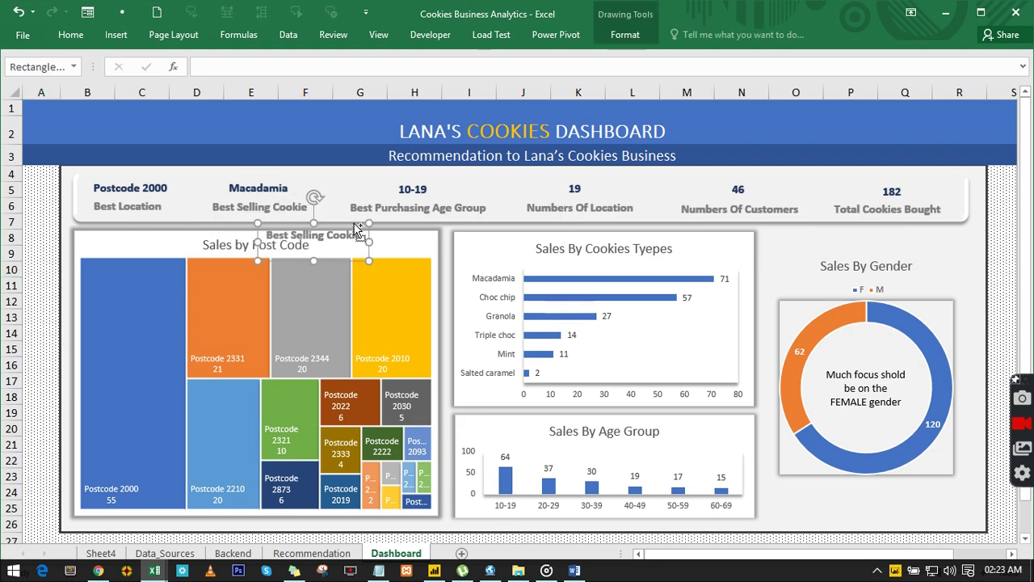
{"action": "key", "text": "Escape"}
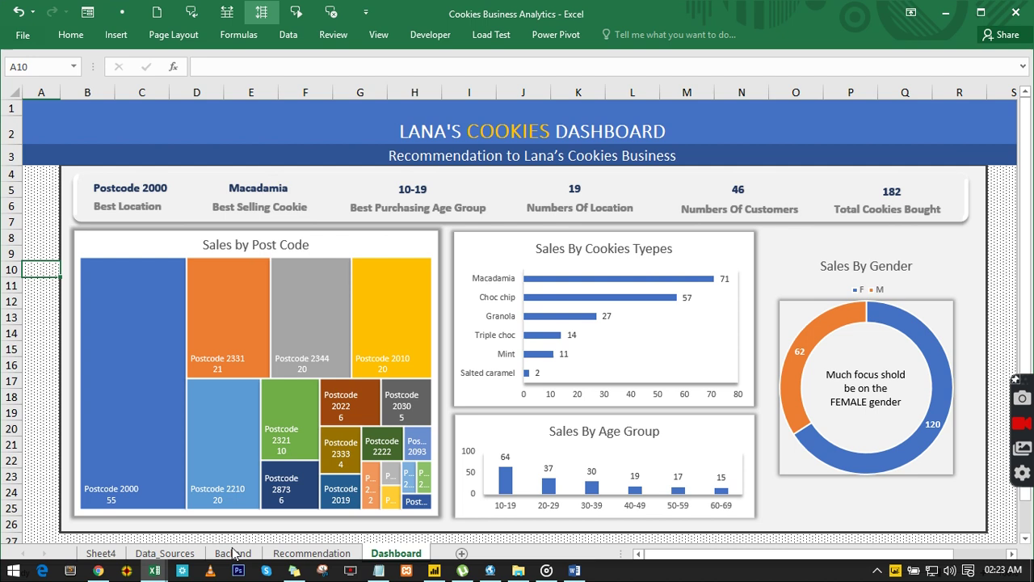
- Return to the Larning workbook, paste the "Best Selling Cookie" label and place it to the right of "Best Location" in the banner
{"action": "left_click", "coordinate": [161, 571]}
{"action": "left_click", "coordinate": [228, 525]}
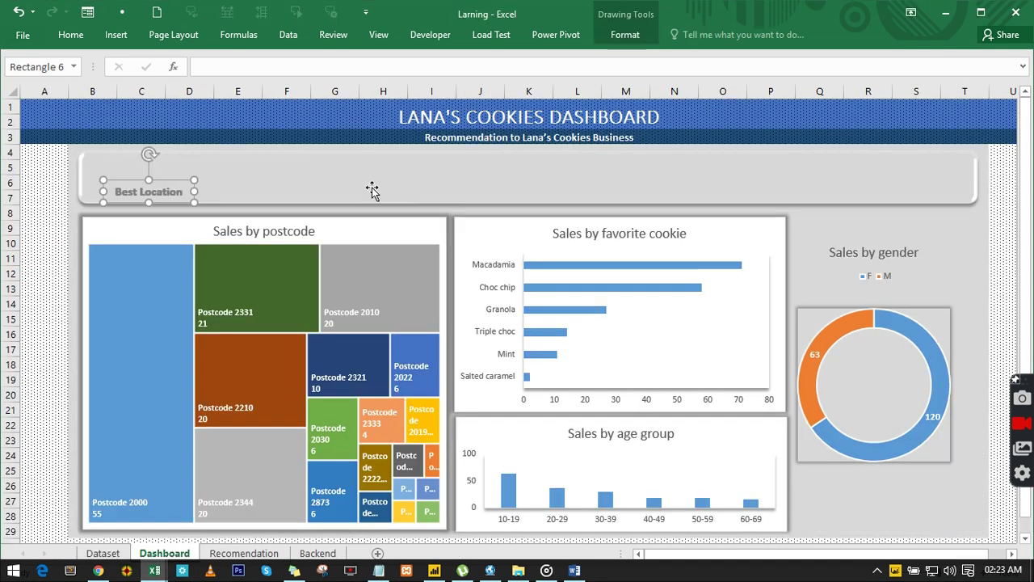
{"action": "left_click", "coordinate": [369, 189]}
{"action": "key", "text": "Tab"}
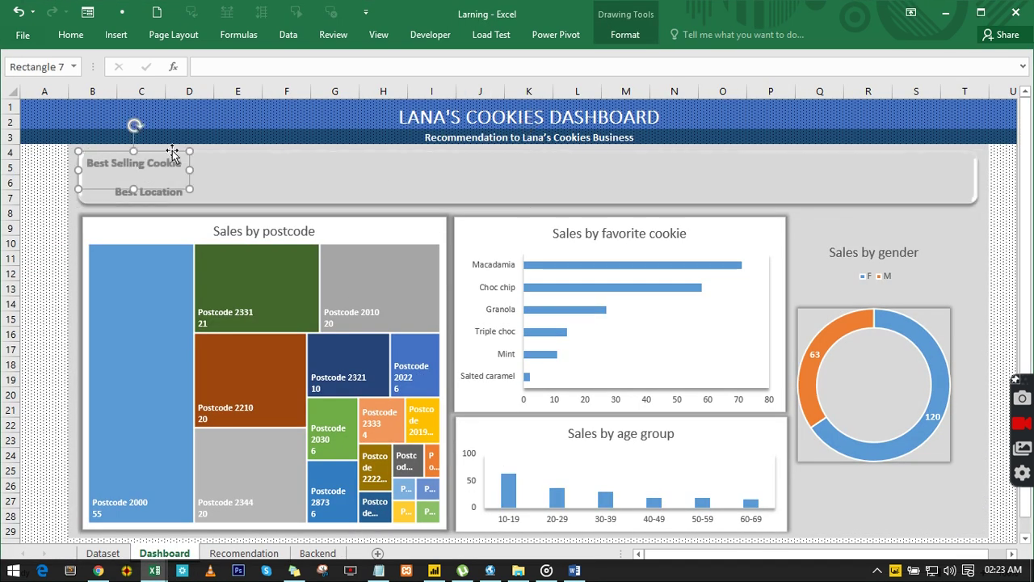
{"action": "left_click_drag", "start_coordinate": [172, 150], "coordinate": [336, 180]}
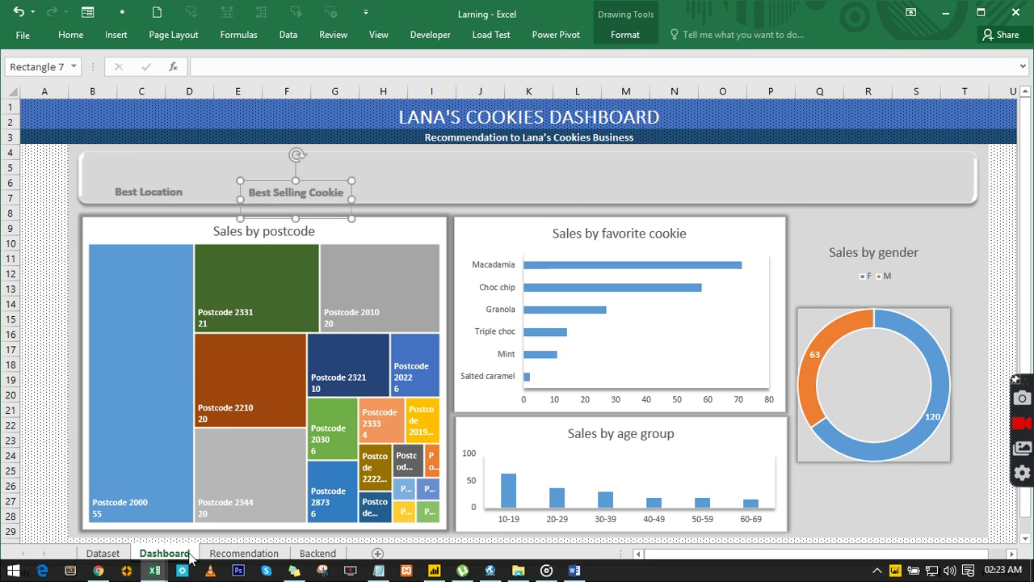
- Switch to the Cookies Business Analytics workbook, duplicate the "Best Purchasing Age Group" label and cut the duplicate
{"action": "left_click", "coordinate": [154, 570]}
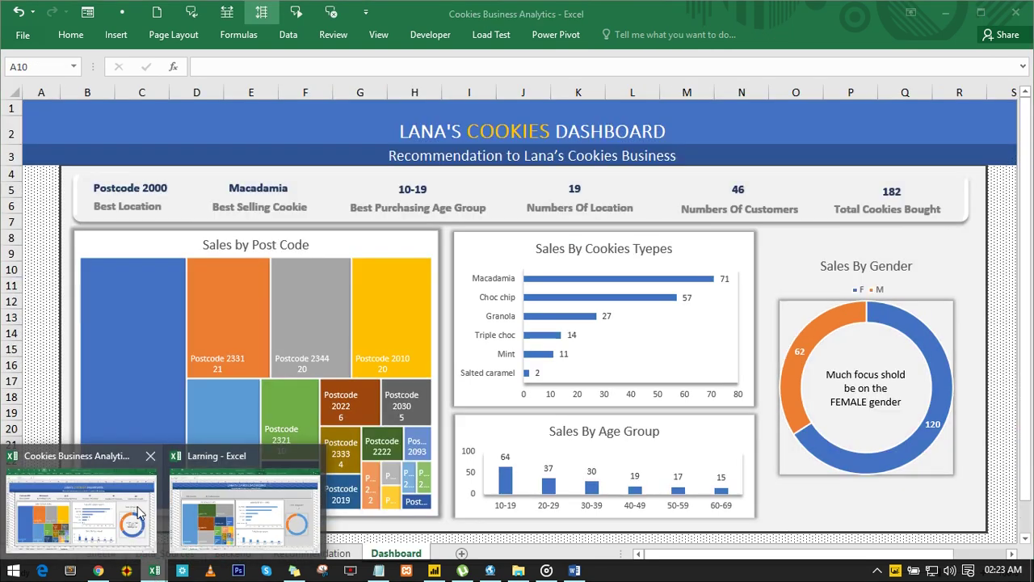
{"action": "left_click", "coordinate": [139, 510]}
{"action": "left_click", "coordinate": [434, 206]}
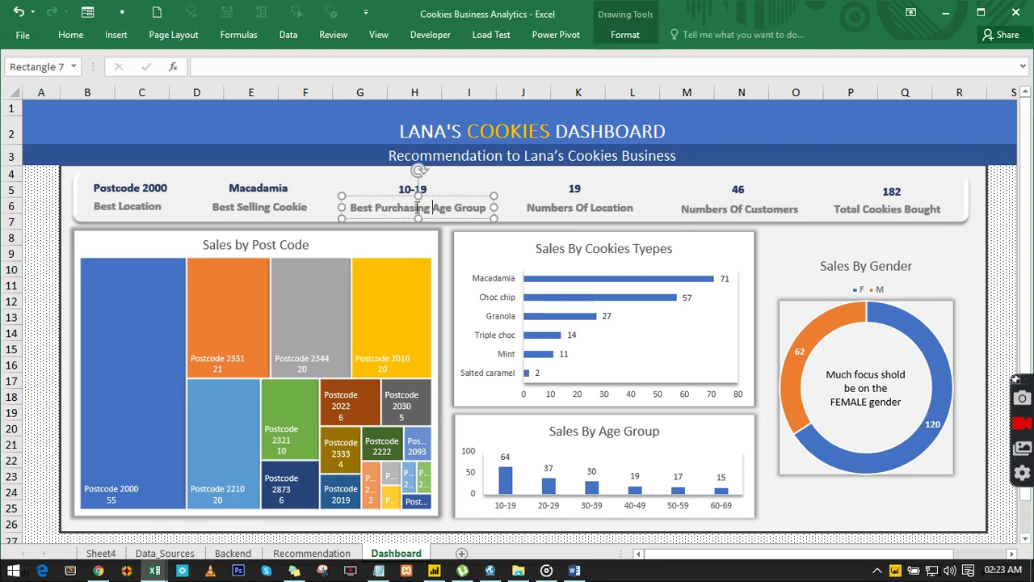
{"action": "left_click_drag", "start_coordinate": [406, 202], "coordinate": [450, 249]}
{"action": "key", "text": "ctrl+z"}
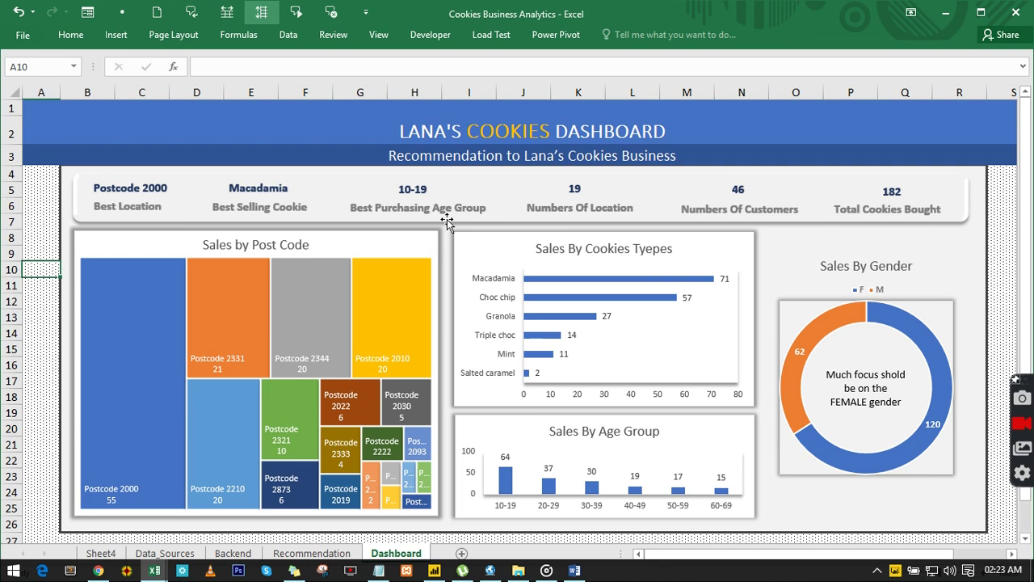
- Return to the Larning workbook, paste the "Best Purchasing Age Group" label and place it to the right of "Best Selling Cookie"
{"action": "left_click", "coordinate": [154, 570]}
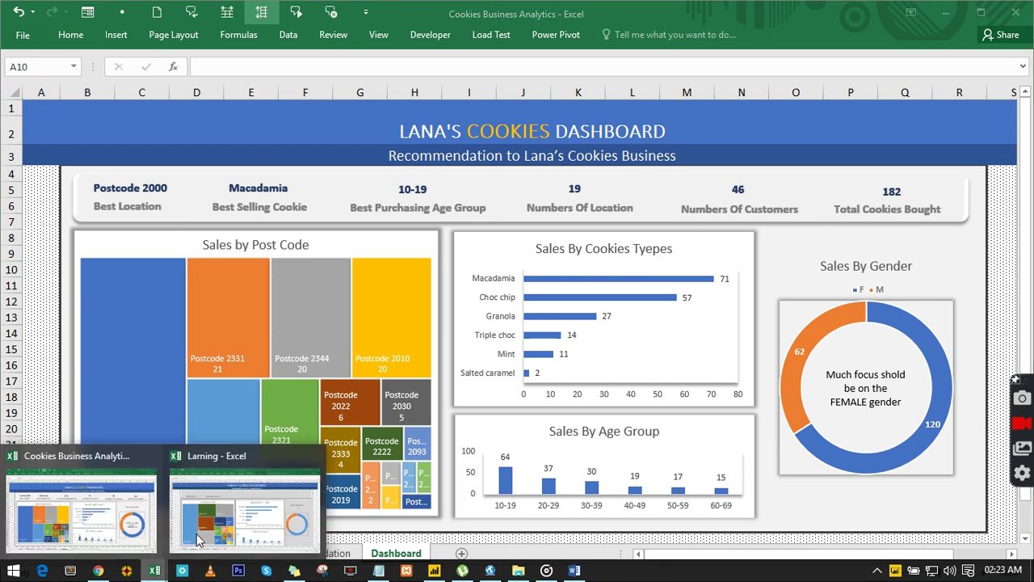
{"action": "left_click", "coordinate": [197, 533]}
{"action": "left_click", "coordinate": [470, 180]}
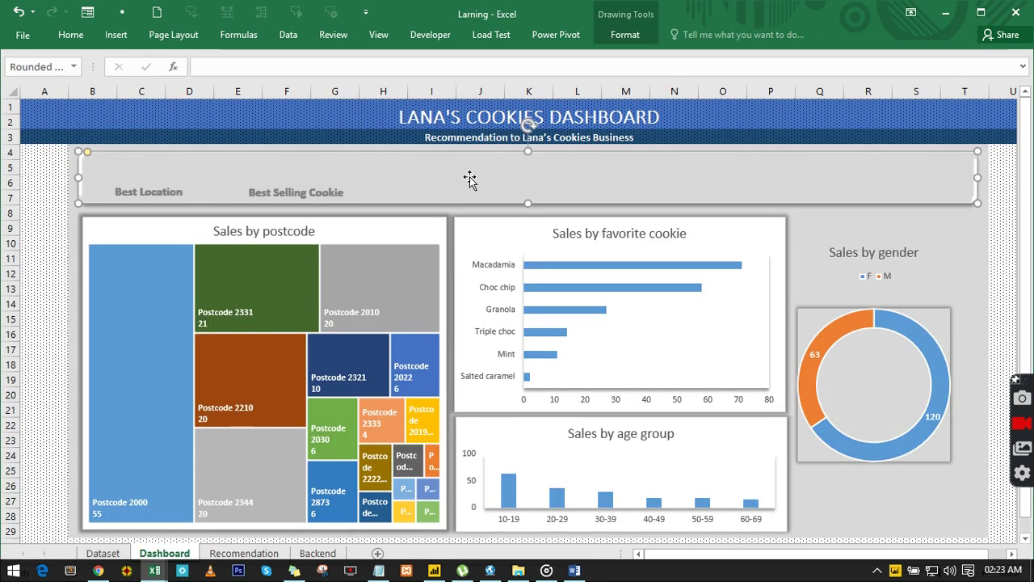
{"action": "key", "text": "ctrl+v"}
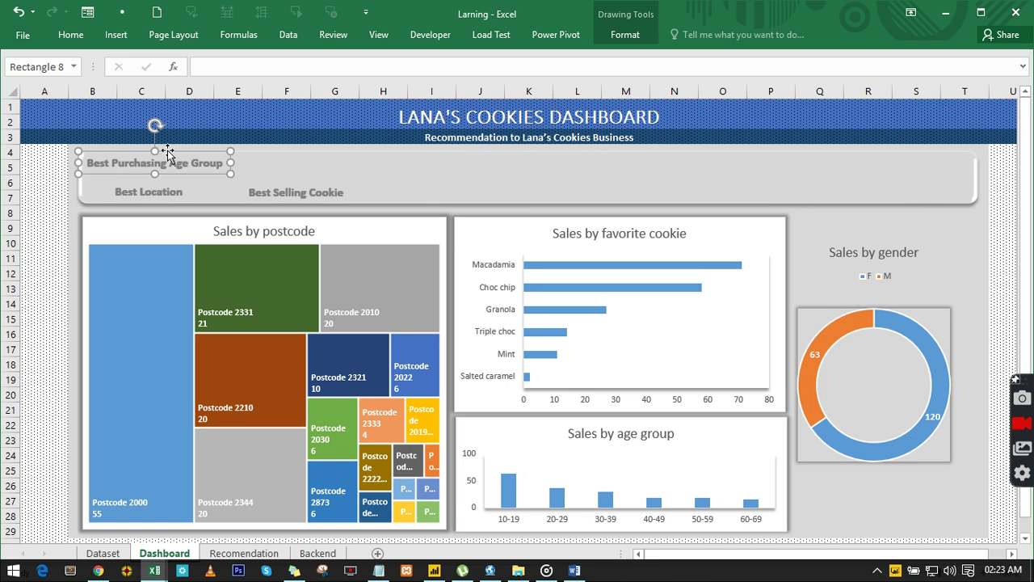
{"action": "left_click_drag", "start_coordinate": [167, 151], "coordinate": [483, 179]}
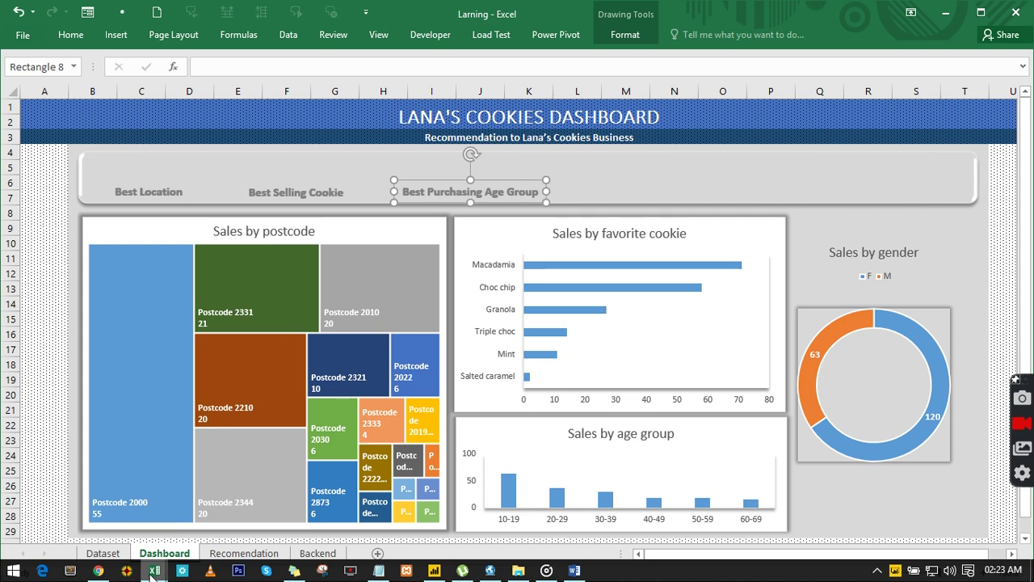
- Switch to the Cookies Business Analytics workbook, duplicate the "Numbers Of Location" label and cut the duplicate
{"action": "mouse_move", "coordinate": [151, 574]}
{"action": "left_click", "coordinate": [85, 453]}
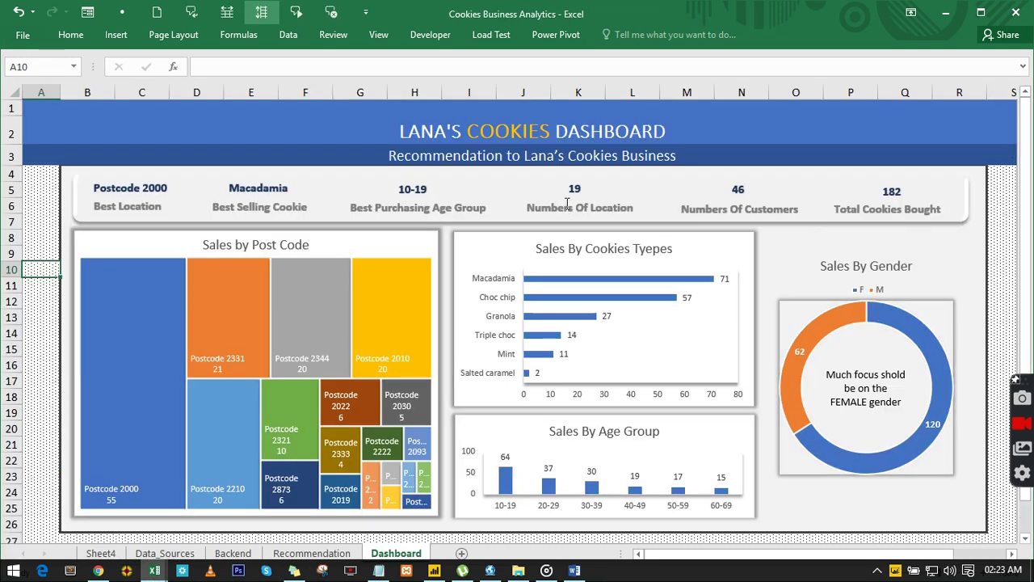
{"action": "left_click", "coordinate": [567, 203]}
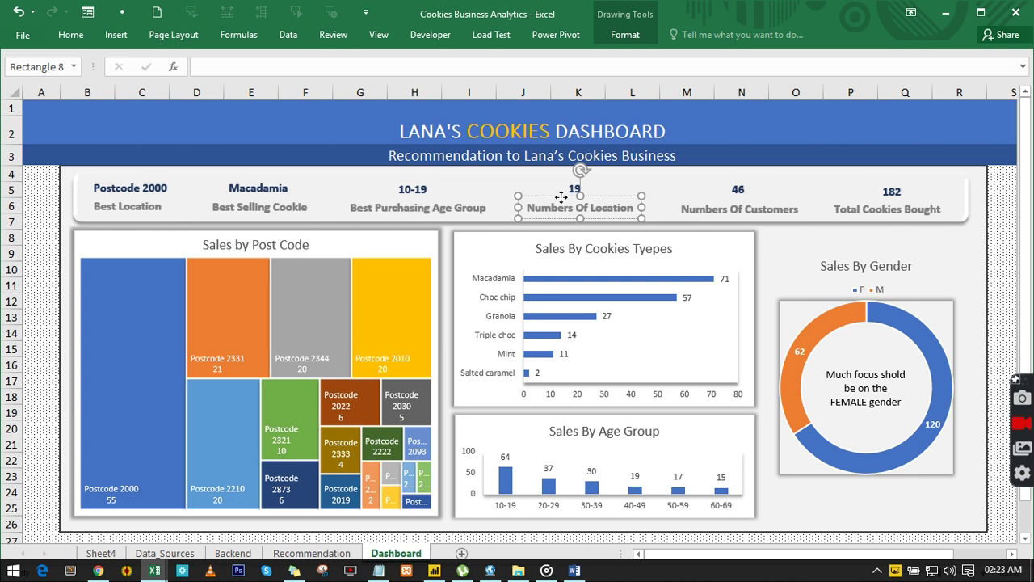
{"action": "left_click_drag", "start_coordinate": [561, 197], "coordinate": [575, 242]}
{"action": "key", "text": "Escape"}
{"action": "key", "text": "Escape"}
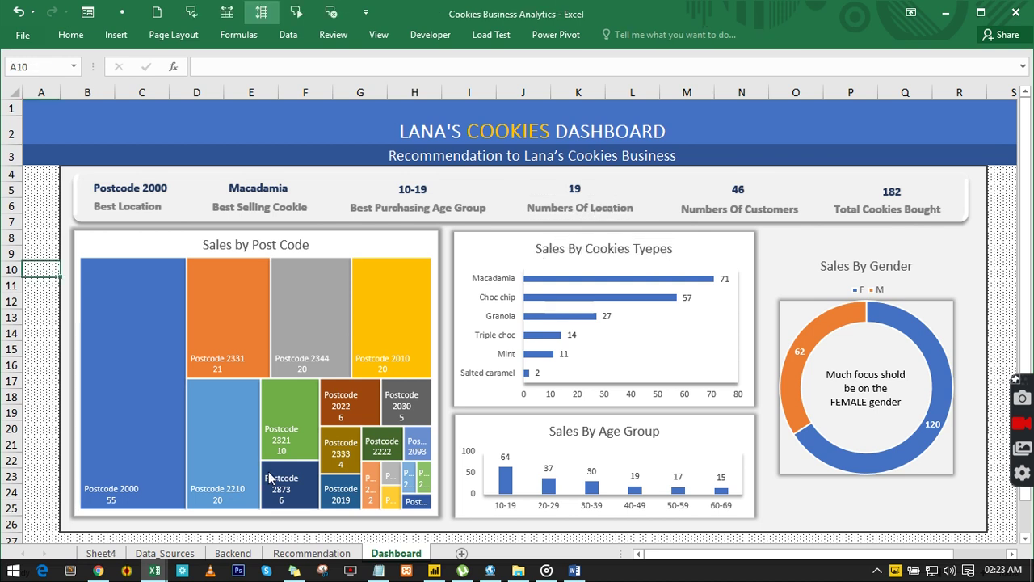
- Return to the Larning workbook and paste the "Numbers Of Location" label onto the rounded banner
{"action": "left_click", "coordinate": [154, 572]}
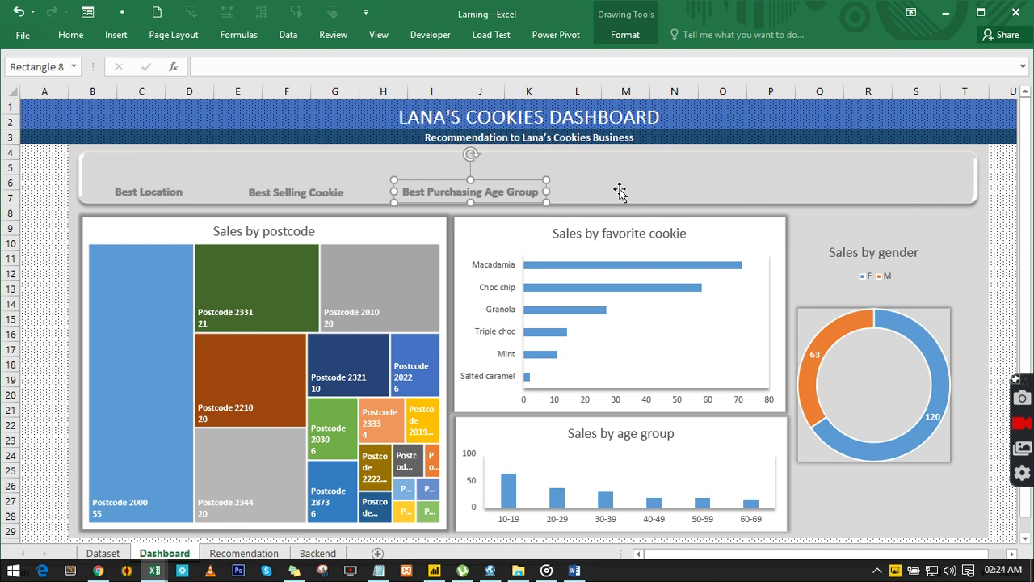
{"action": "left_click", "coordinate": [619, 191]}
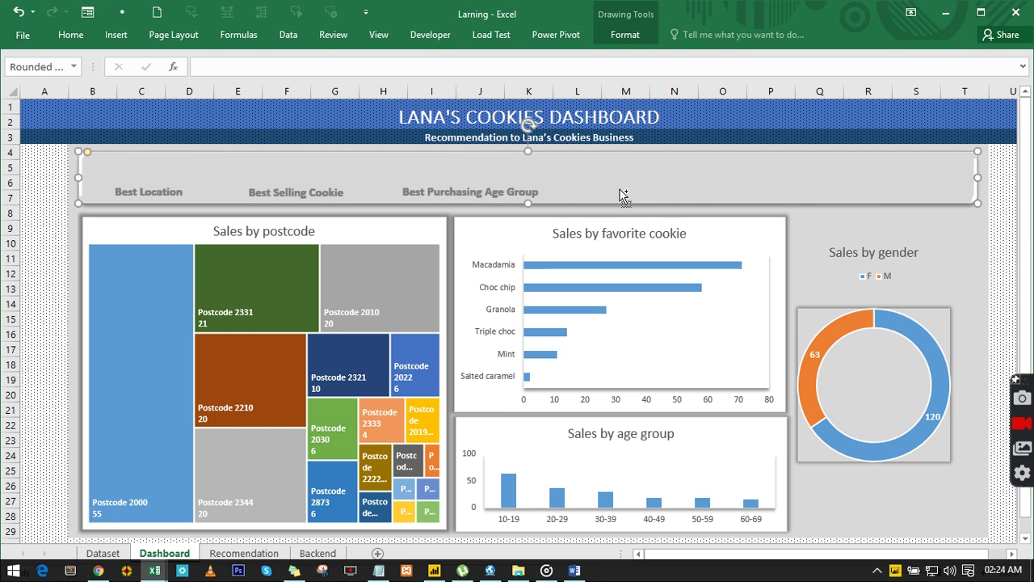
{"action": "key", "text": "Tab"}
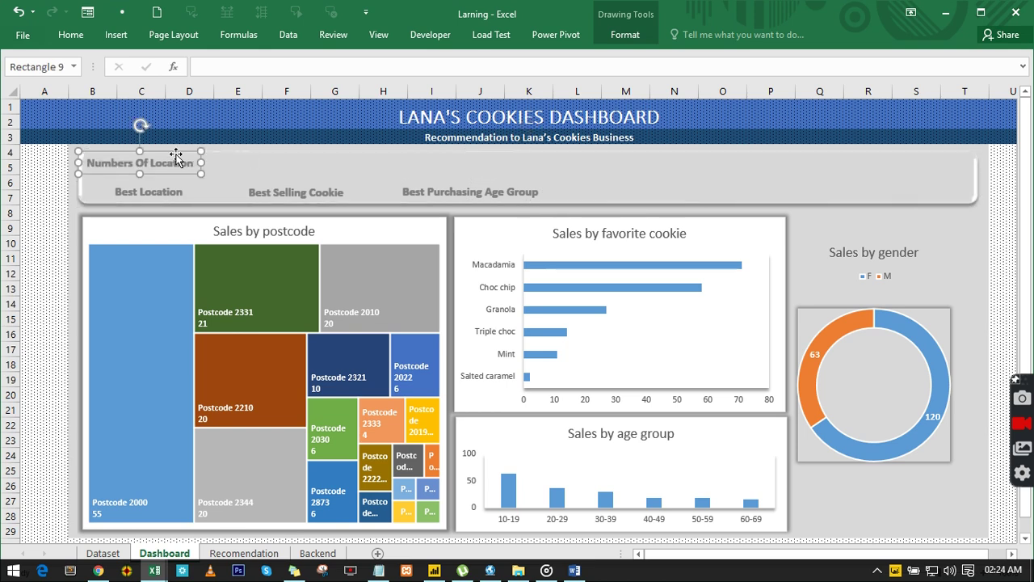
{"action": "left_click_drag", "start_coordinate": [175, 157], "coordinate": [624, 200]}
{"action": "key", "text": "ctrl+z"}
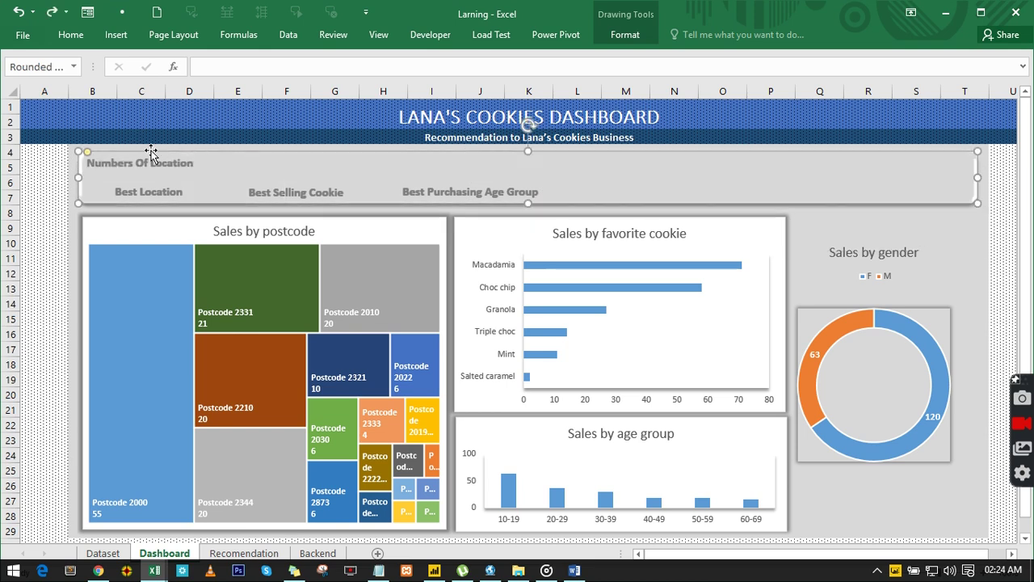
{"action": "left_click", "coordinate": [43, 198]}
{"action": "left_click", "coordinate": [129, 158]}
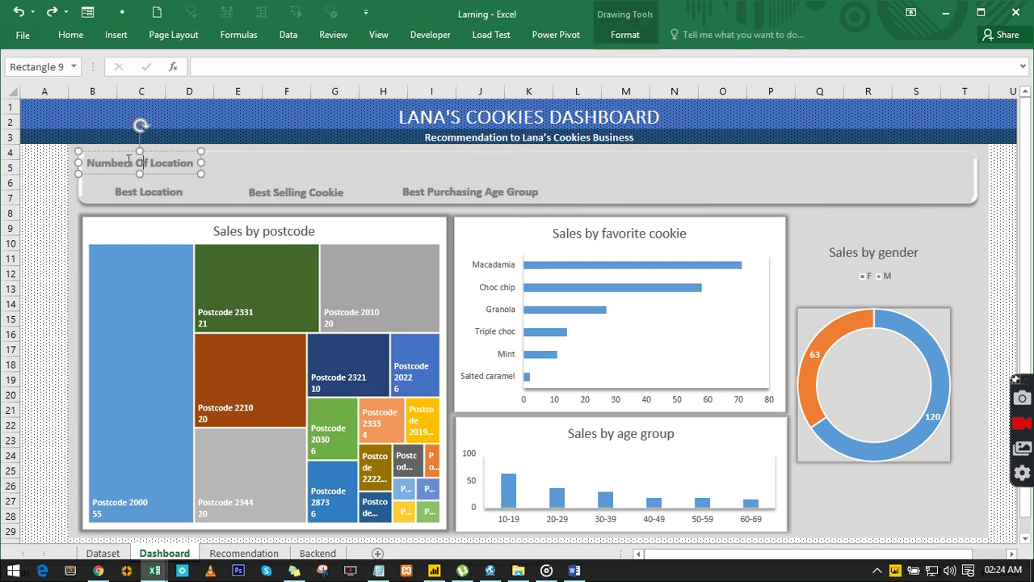
{"action": "left_click", "coordinate": [503, 201]}
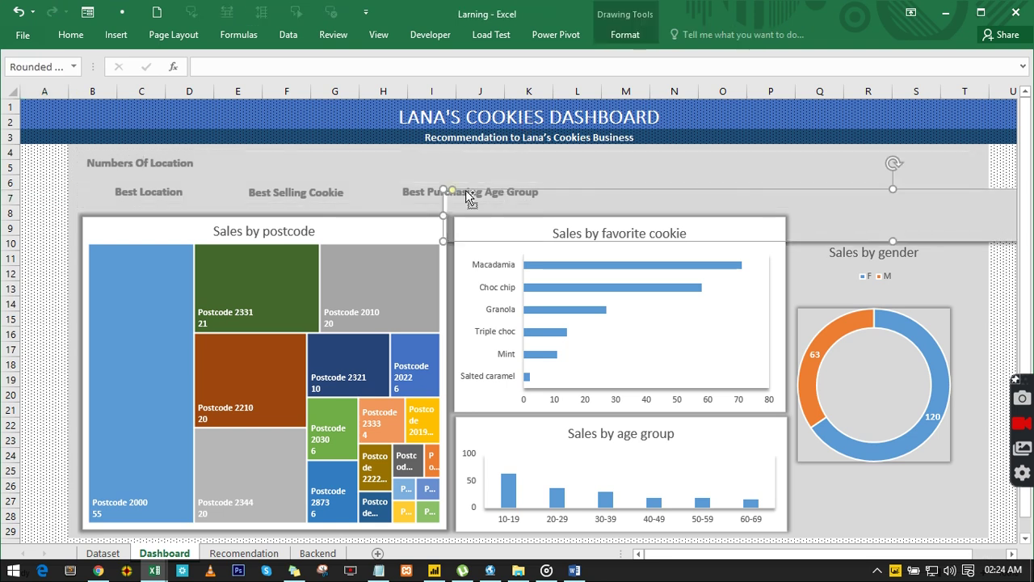
- Place the pasted "Numbers Of Location" label to the right of "Best Purchasing Age Group" along the banner's lower edge
{"action": "left_click", "coordinate": [102, 173]}
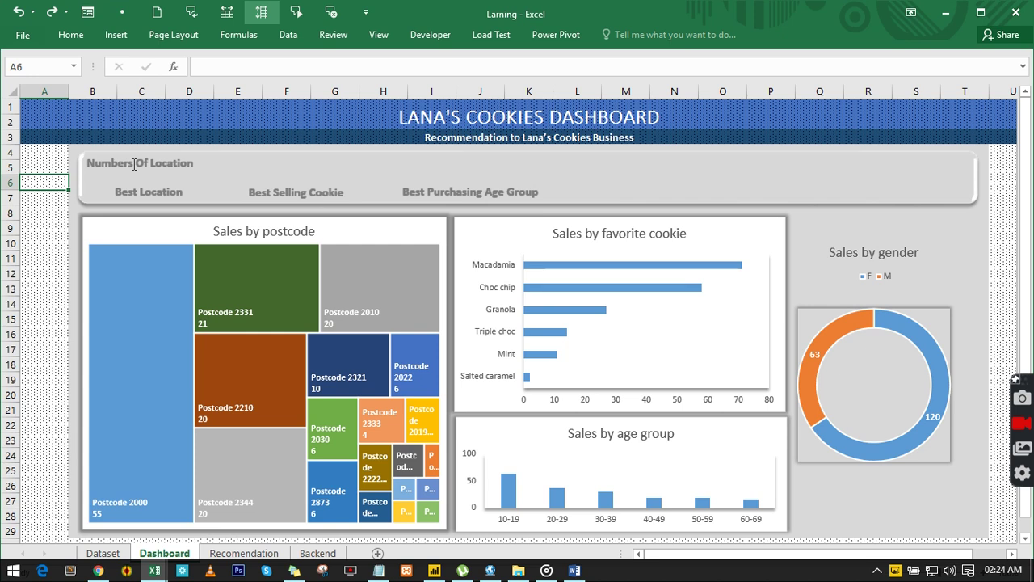
{"action": "left_click", "coordinate": [145, 160]}
{"action": "left_click_drag", "start_coordinate": [154, 152], "coordinate": [655, 178]}
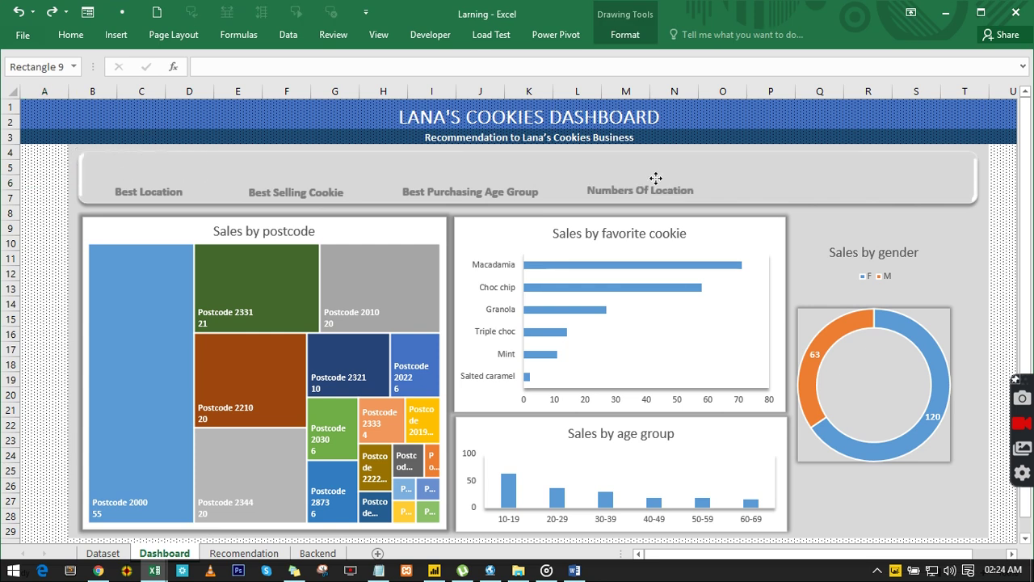
- Switch to the Cookies Business Analytics workbook, duplicate the "Numbers Of Customers" label and cut the duplicate
{"action": "left_click", "coordinate": [153, 572]}
{"action": "left_click", "coordinate": [122, 497]}
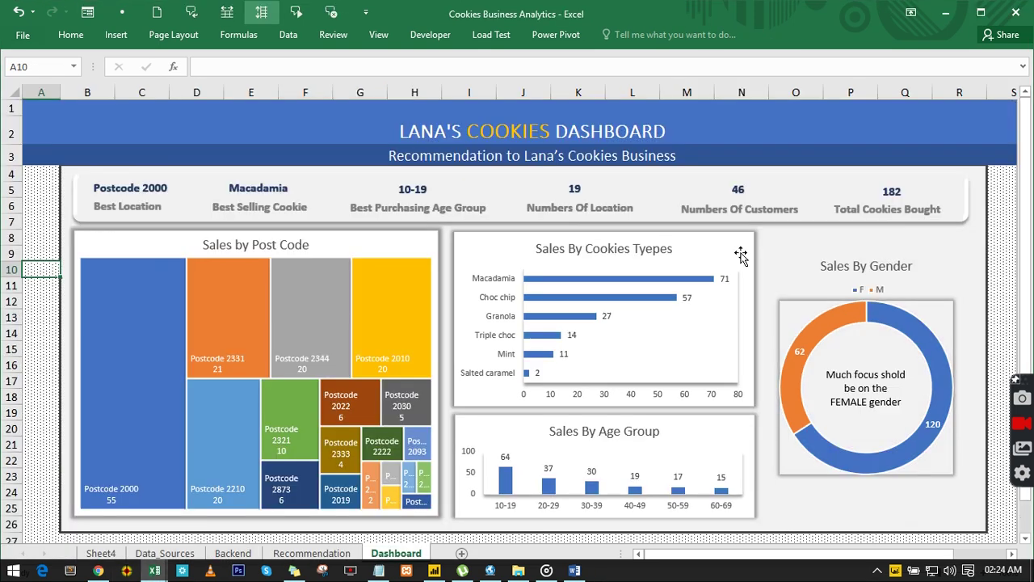
{"action": "left_click", "coordinate": [741, 207]}
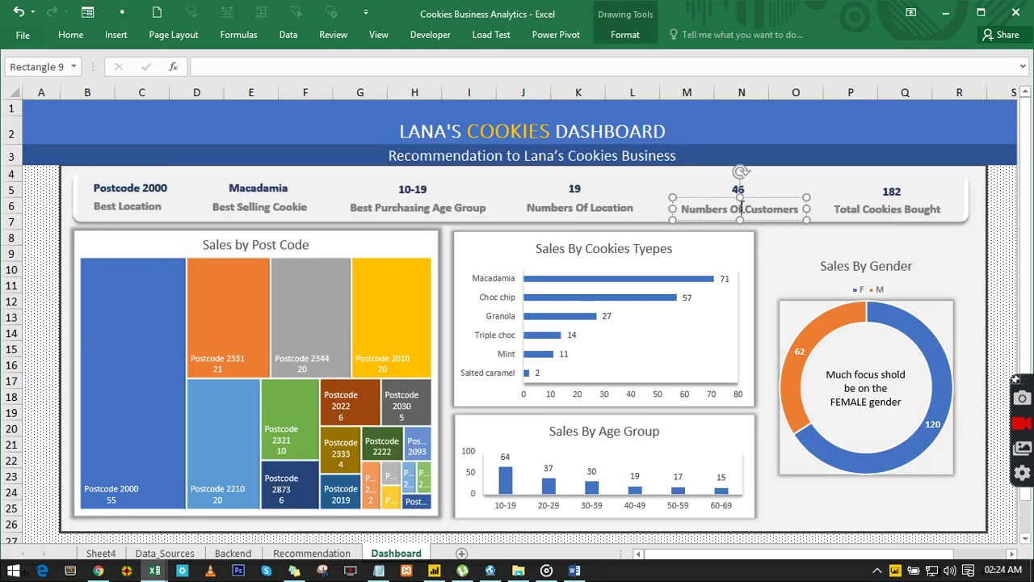
{"action": "left_click_drag", "start_coordinate": [739, 207], "coordinate": [731, 242]}
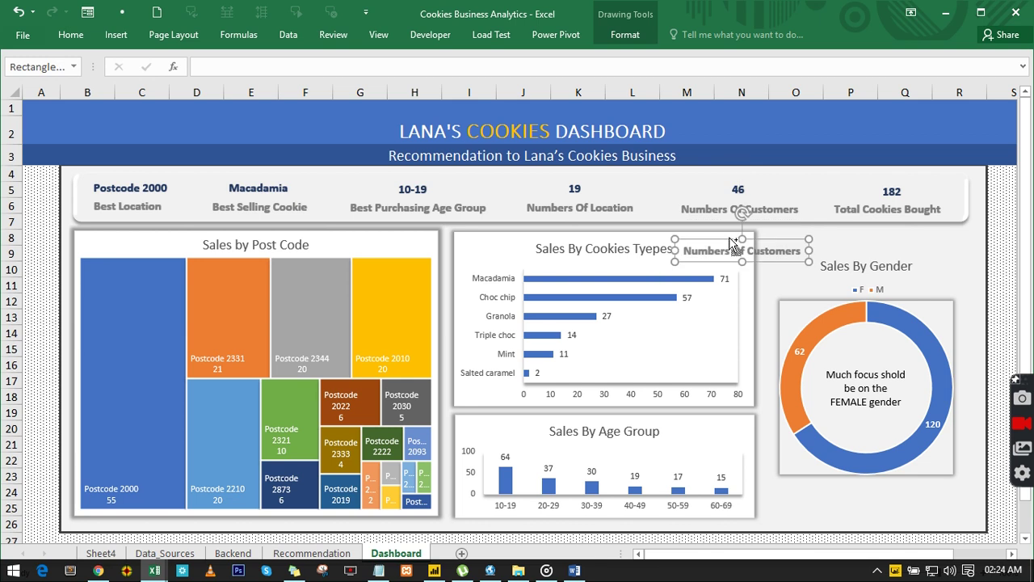
{"action": "key", "text": "Escape"}
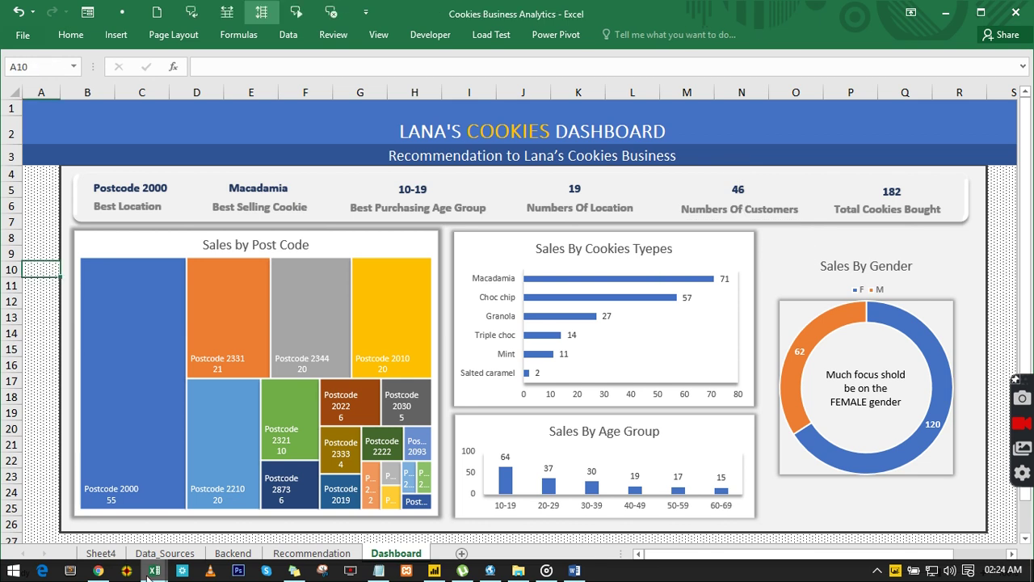
- Return to the Larning workbook, paste the "Numbers Of Customers" label and place it to the right of "Numbers Of Location"
{"action": "mouse_move", "coordinate": [155, 570]}
{"action": "left_click", "coordinate": [192, 522]}
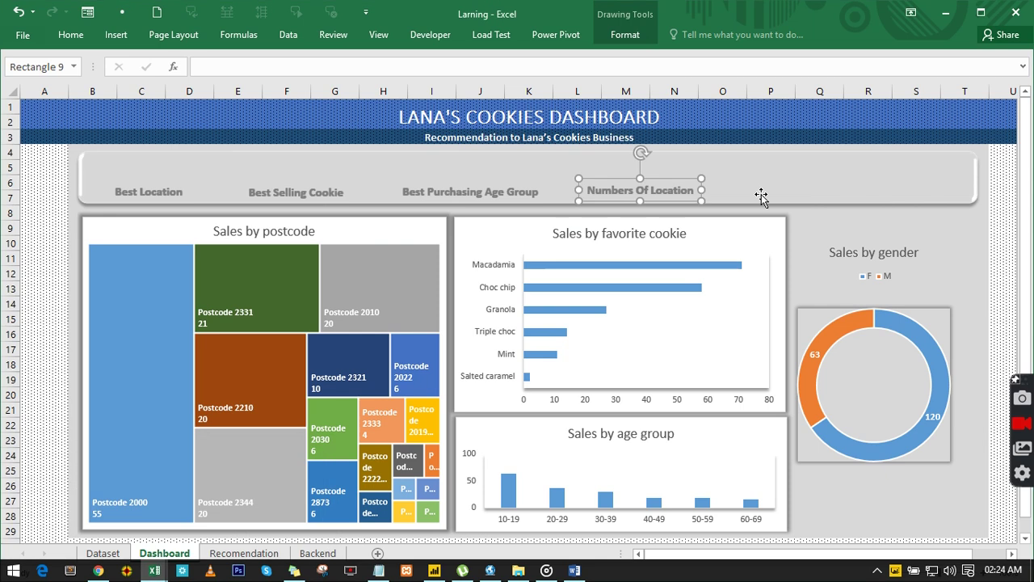
{"action": "left_click", "coordinate": [761, 196]}
{"action": "key", "text": "ctrl+v"}
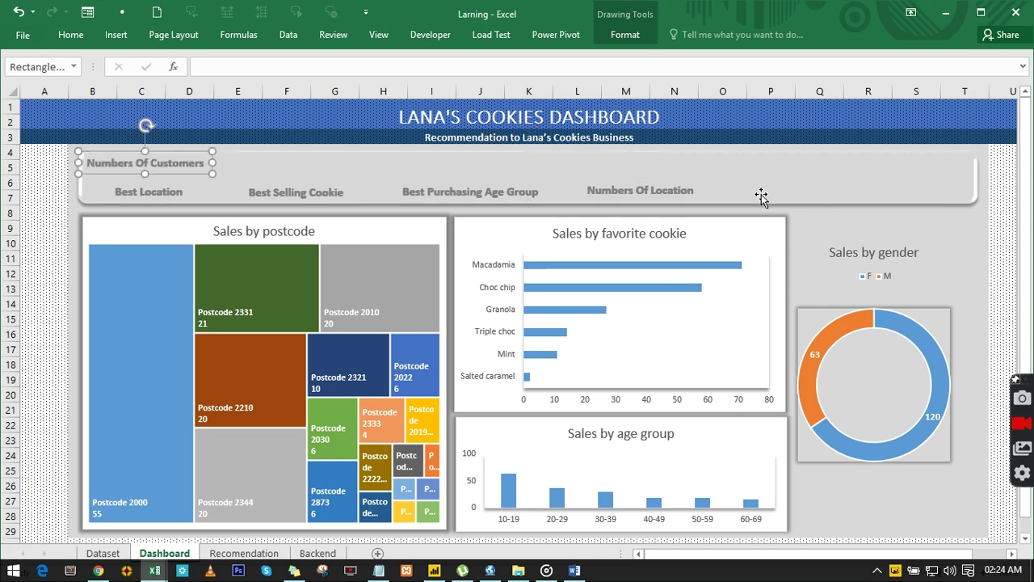
{"action": "left_click_drag", "start_coordinate": [183, 159], "coordinate": [820, 179]}
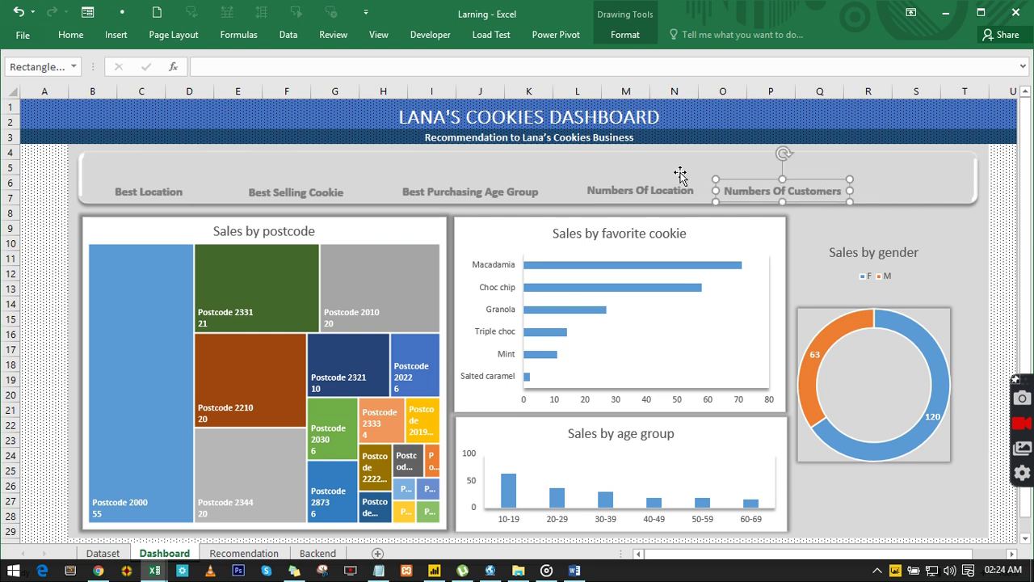
- Shift the "Best Selling Cookie" and "Best Purchasing Age Group" labels left, closer to "Best Location", in the banner
{"action": "left_click", "coordinate": [298, 186]}
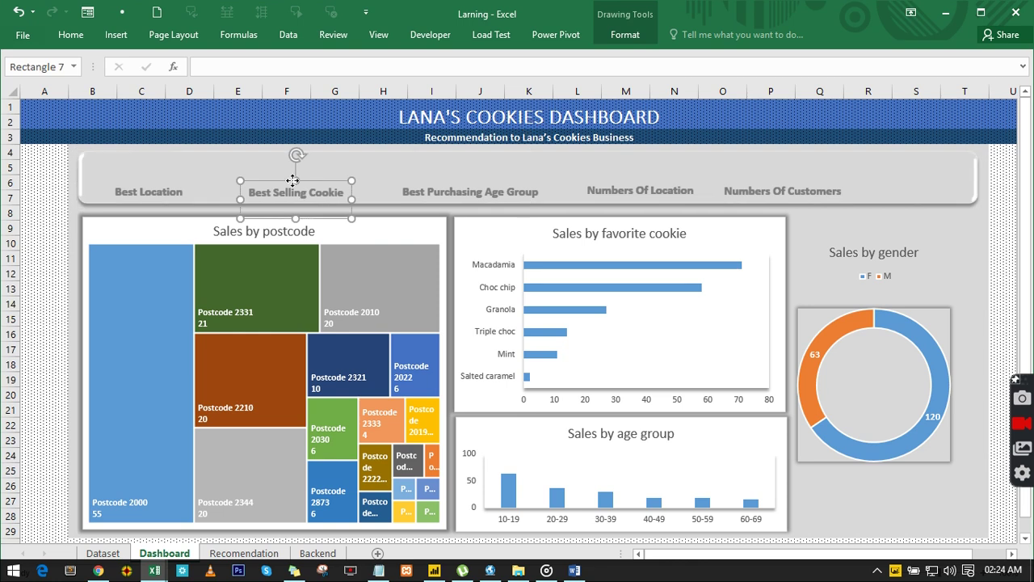
{"action": "left_click_drag", "start_coordinate": [298, 191], "coordinate": [280, 180]}
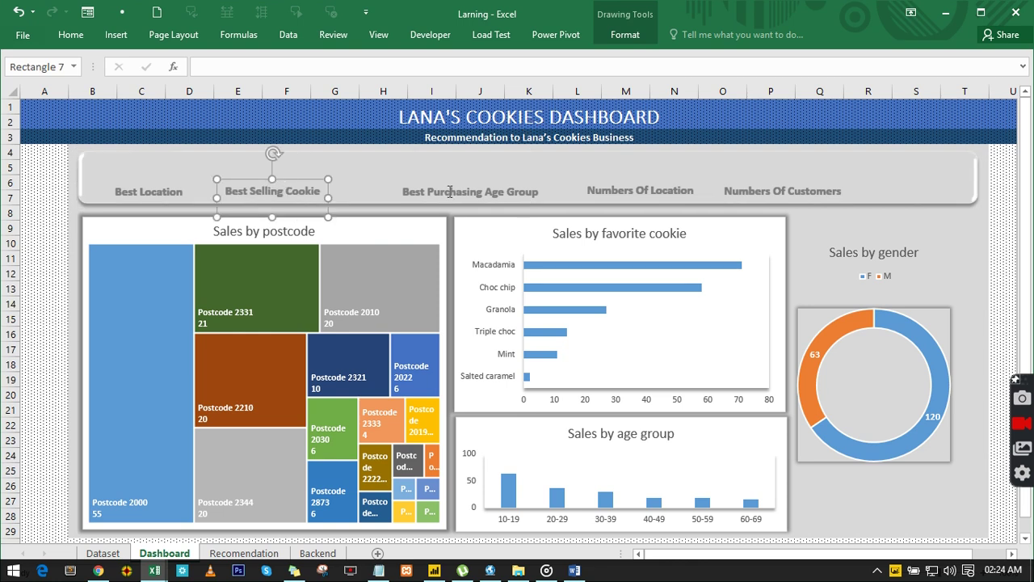
{"action": "left_click", "coordinate": [458, 179]}
{"action": "left_click_drag", "start_coordinate": [425, 179], "coordinate": [420, 177]}
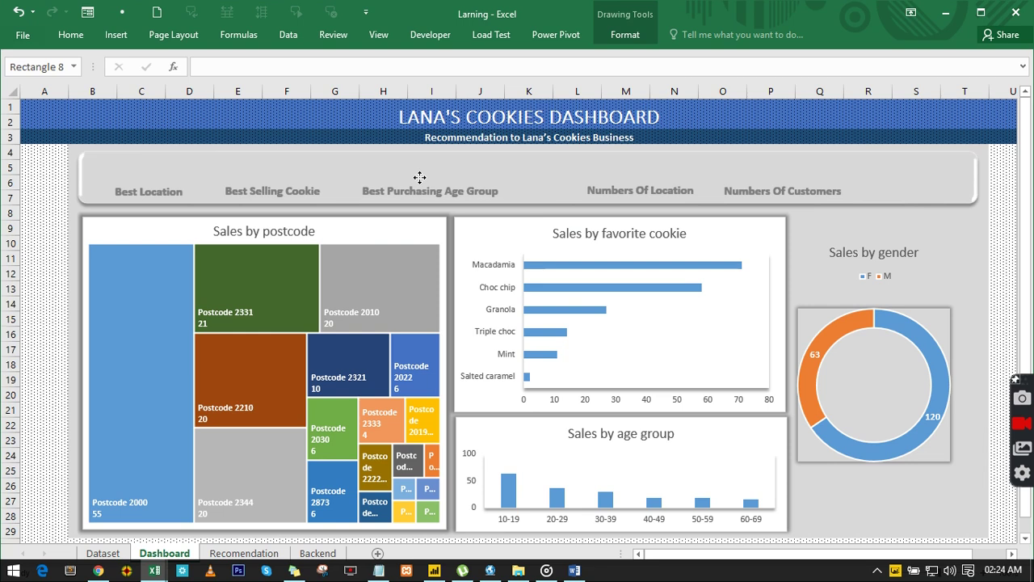
- Shift the "Numbers Of Location" and "Numbers Of Customers" labels left in the banner, making room for a sixth label
{"action": "left_click", "coordinate": [600, 189]}
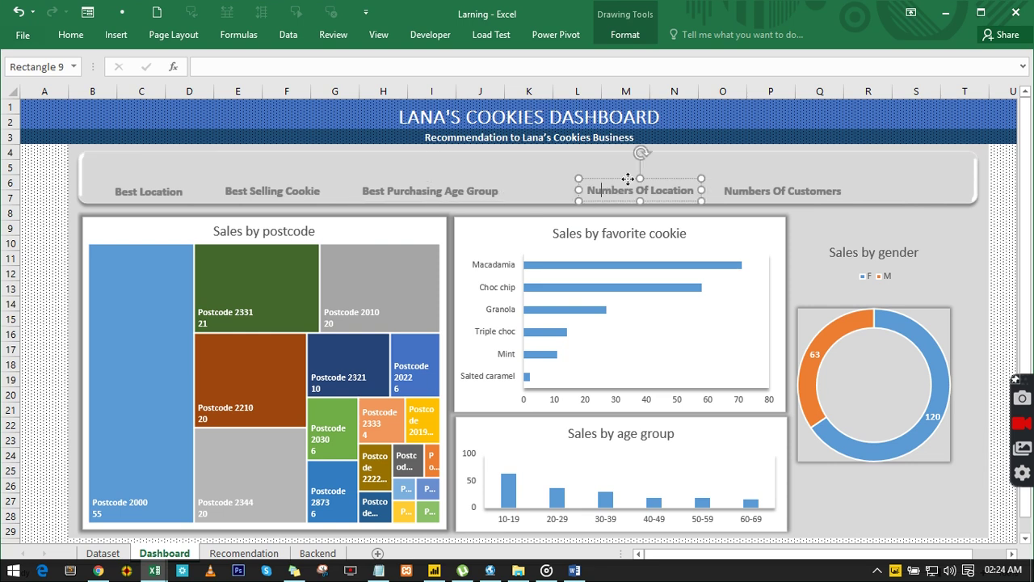
{"action": "left_click_drag", "start_coordinate": [628, 179], "coordinate": [586, 180]}
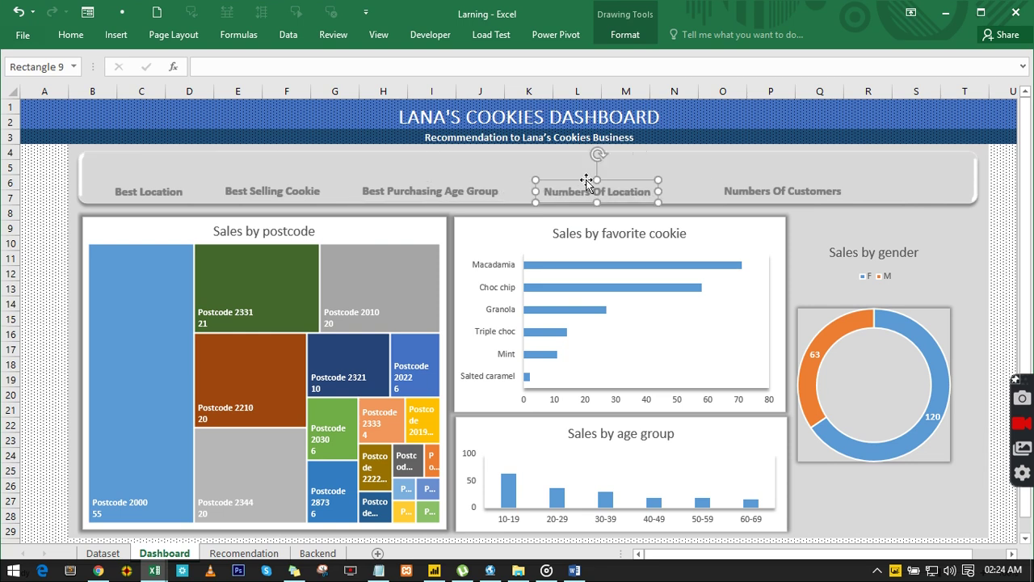
{"action": "left_click", "coordinate": [757, 181]}
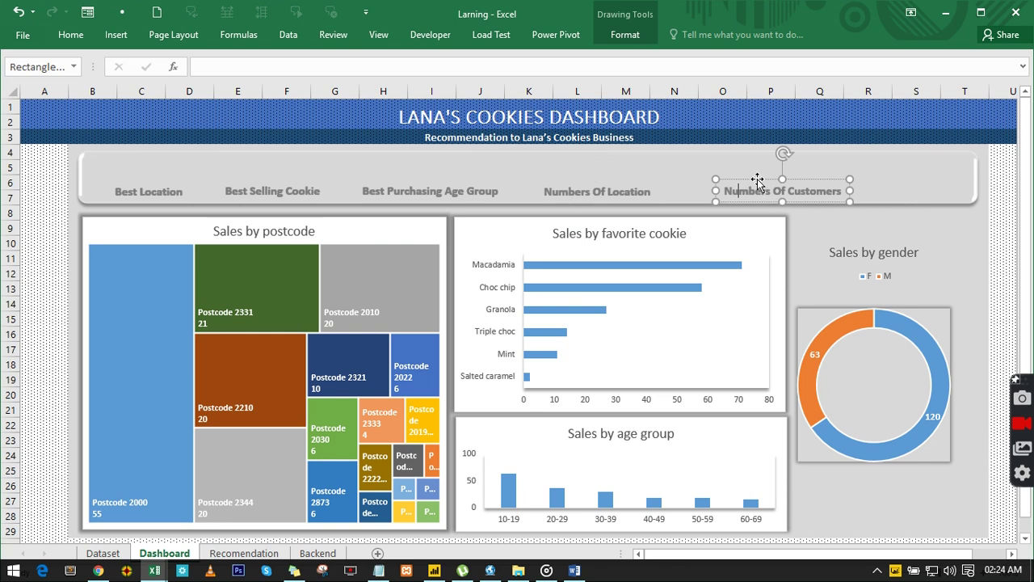
{"action": "left_click_drag", "start_coordinate": [756, 180], "coordinate": [723, 178]}
- Switch to the Cookies Business Analytics workbook, duplicate the "Total Cookies Bought" label and cut the duplicate
{"action": "left_click", "coordinate": [153, 570]}
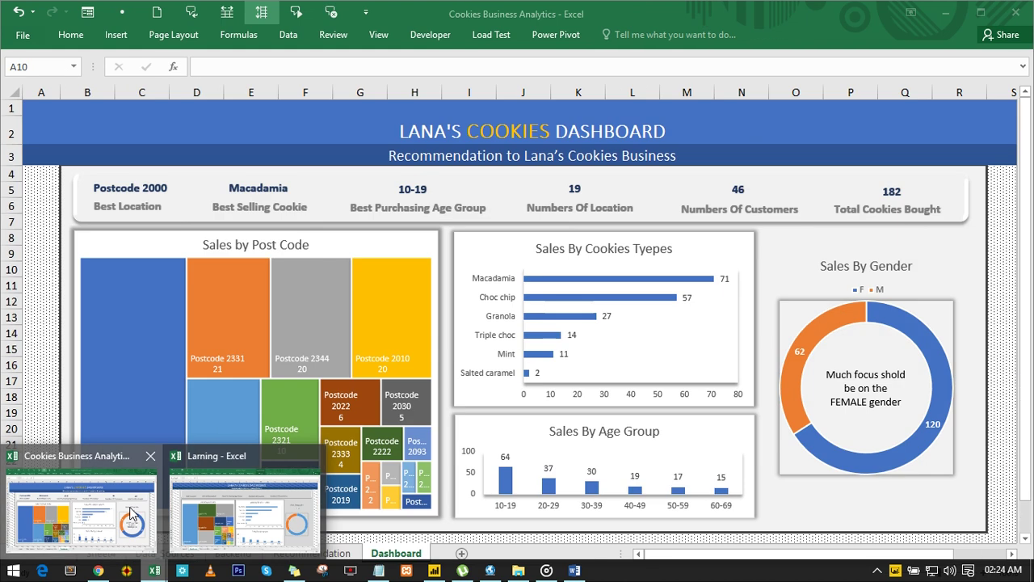
{"action": "left_click", "coordinate": [130, 507]}
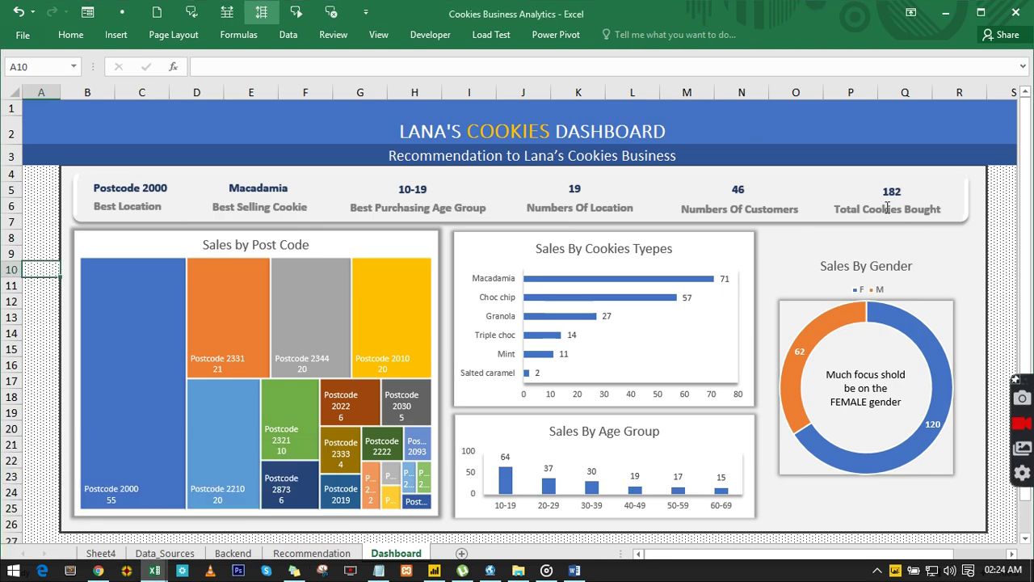
{"action": "left_click", "coordinate": [886, 202]}
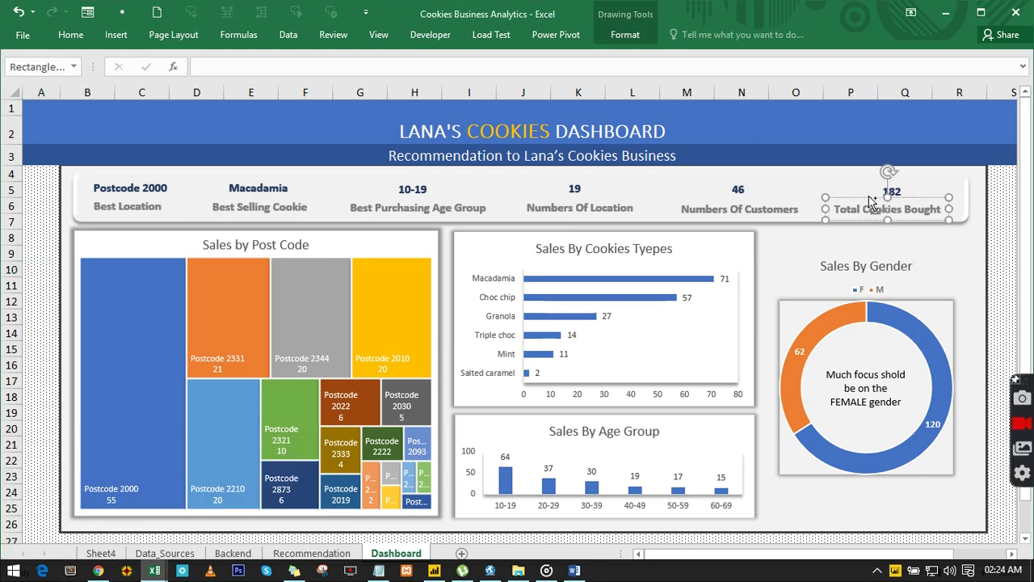
{"action": "left_click_drag", "start_coordinate": [869, 196], "coordinate": [853, 236]}
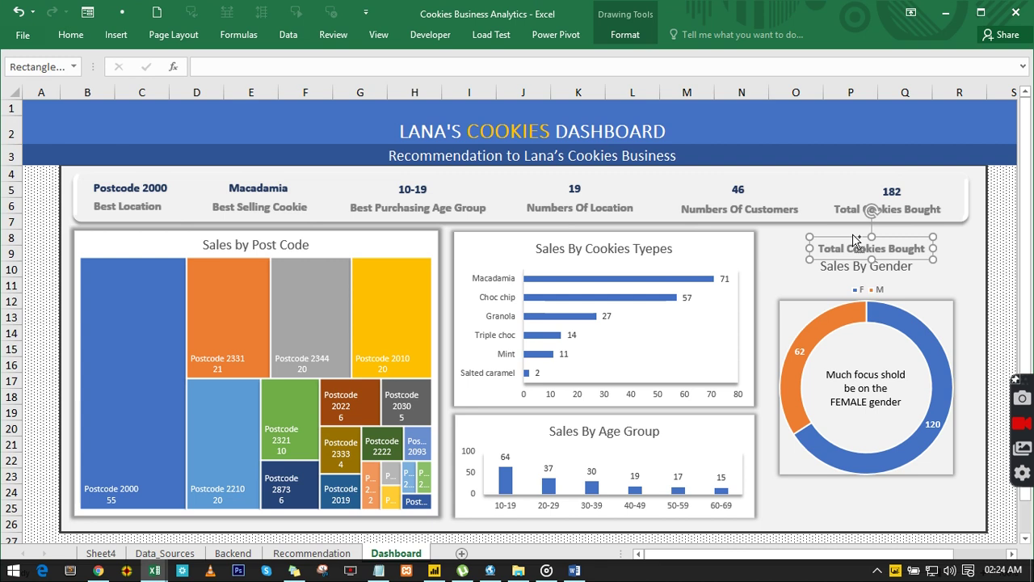
{"action": "key", "text": "ctrl+z"}
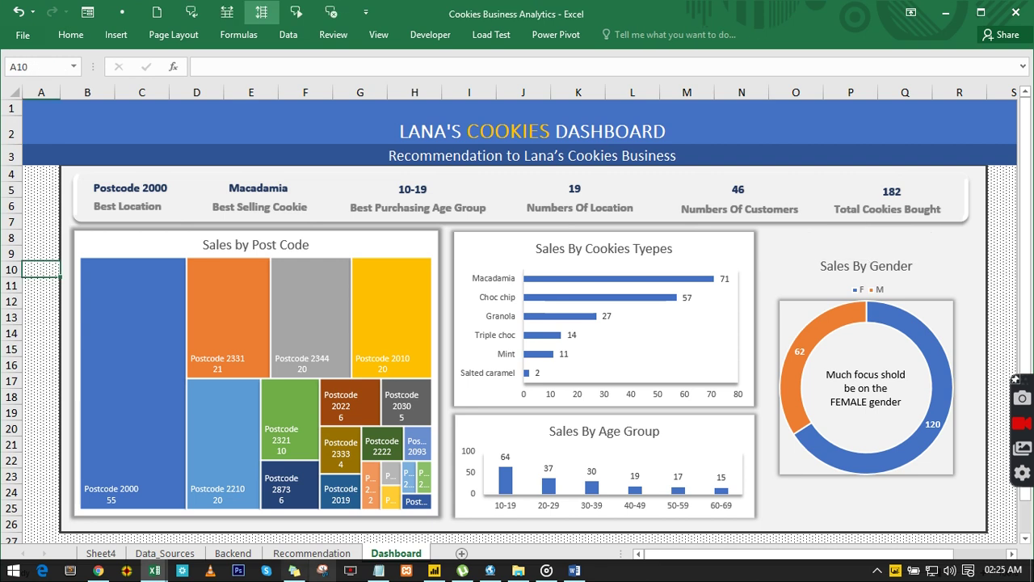
- Return to the Larning workbook, paste the "Total Cookies Bought" label and place it to the right of "Numbers Of Customers"
{"action": "left_click", "coordinate": [154, 570]}
{"action": "left_click", "coordinate": [234, 521]}
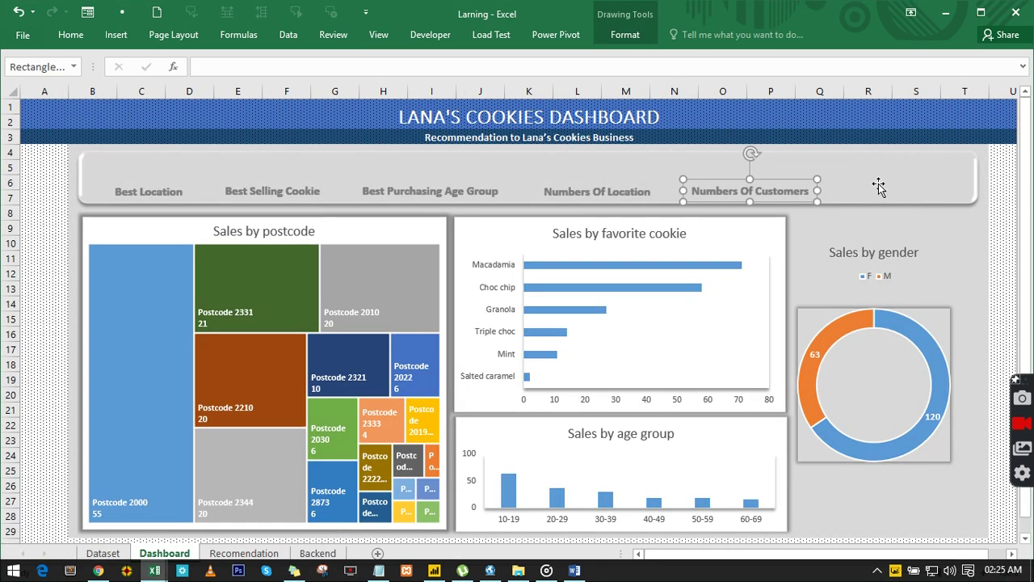
{"action": "left_click", "coordinate": [879, 183]}
{"action": "key", "text": "ctrl+v"}
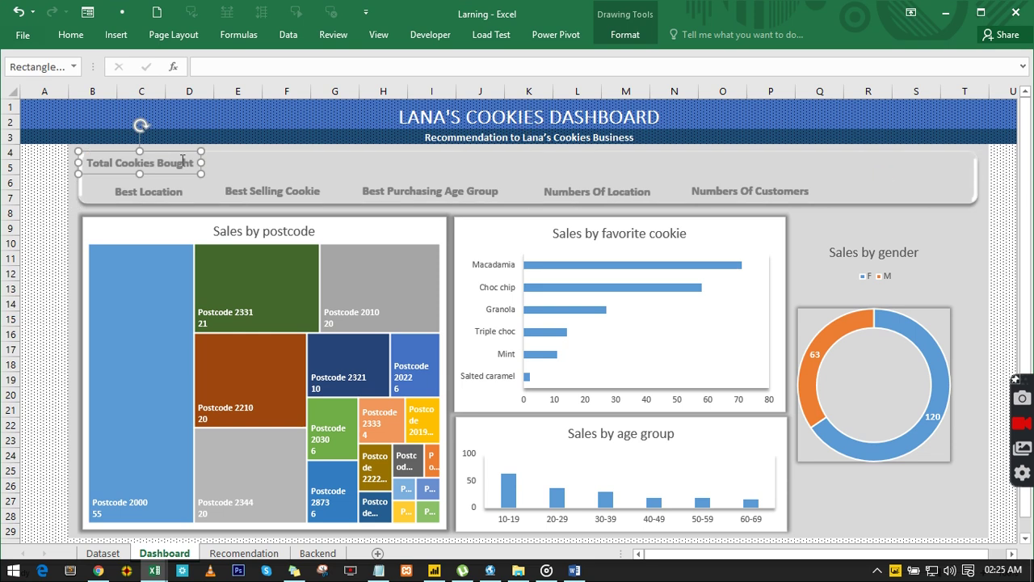
{"action": "left_click_drag", "start_coordinate": [170, 157], "coordinate": [776, 181]}
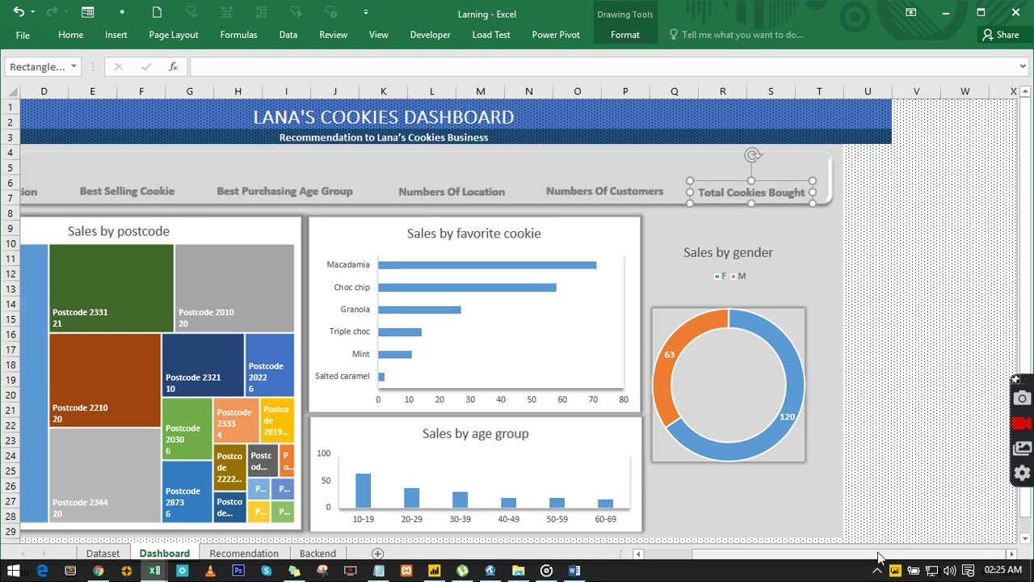
{"action": "left_click_drag", "start_coordinate": [878, 556], "coordinate": [765, 554]}
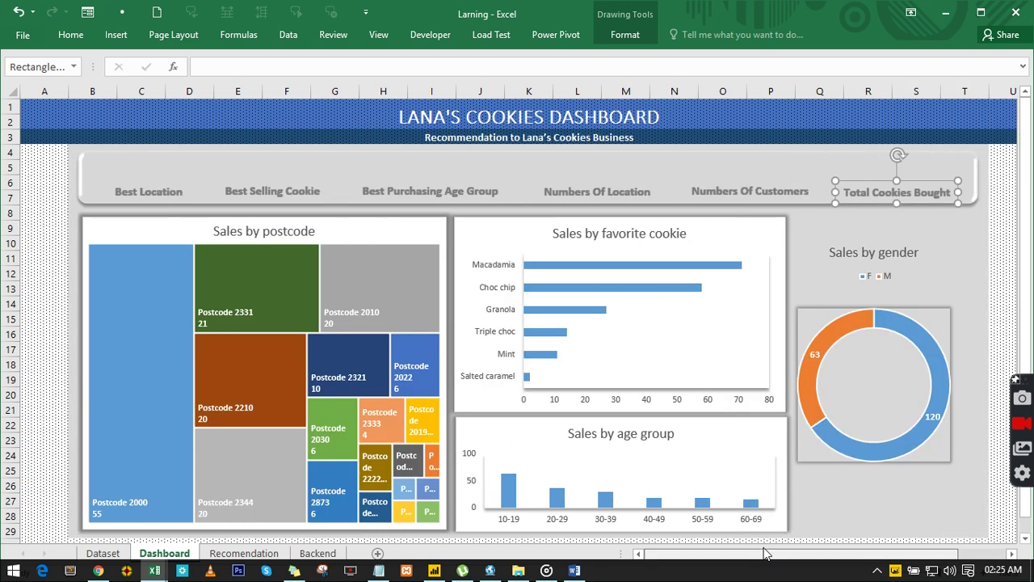
{"action": "left_click", "coordinate": [51, 203]}
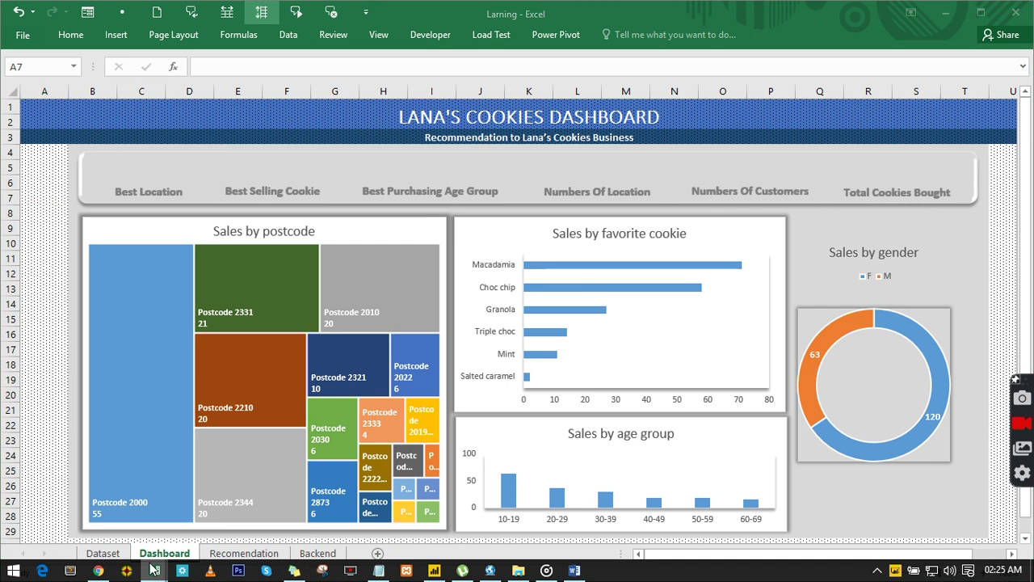
- Switch to the Cookies Business Analytics workbook, duplicate the "Postcode 2000" value box and cut the duplicate
{"action": "mouse_move", "coordinate": [155, 571]}
{"action": "left_click", "coordinate": [103, 521]}
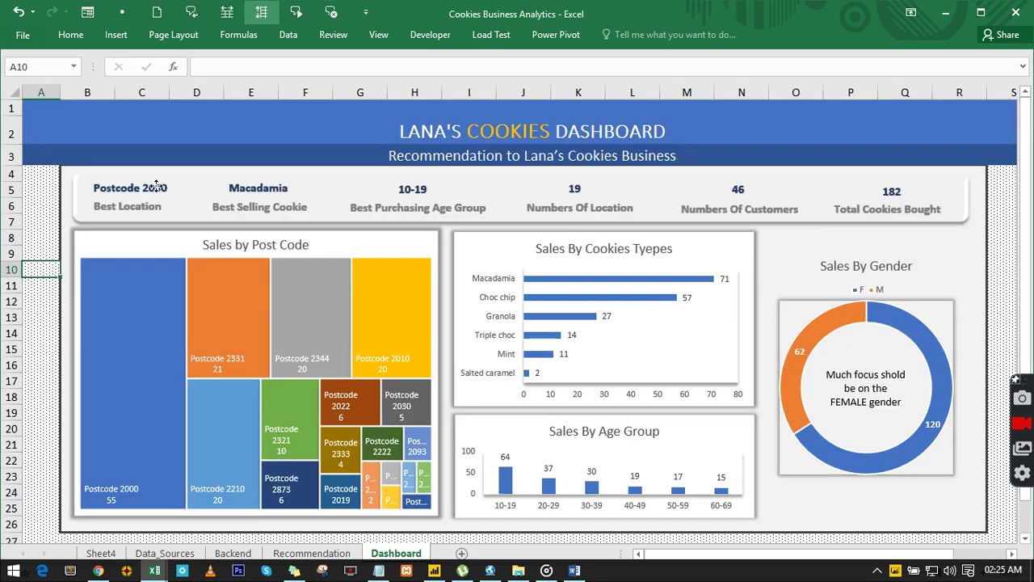
{"action": "left_click", "coordinate": [158, 187]}
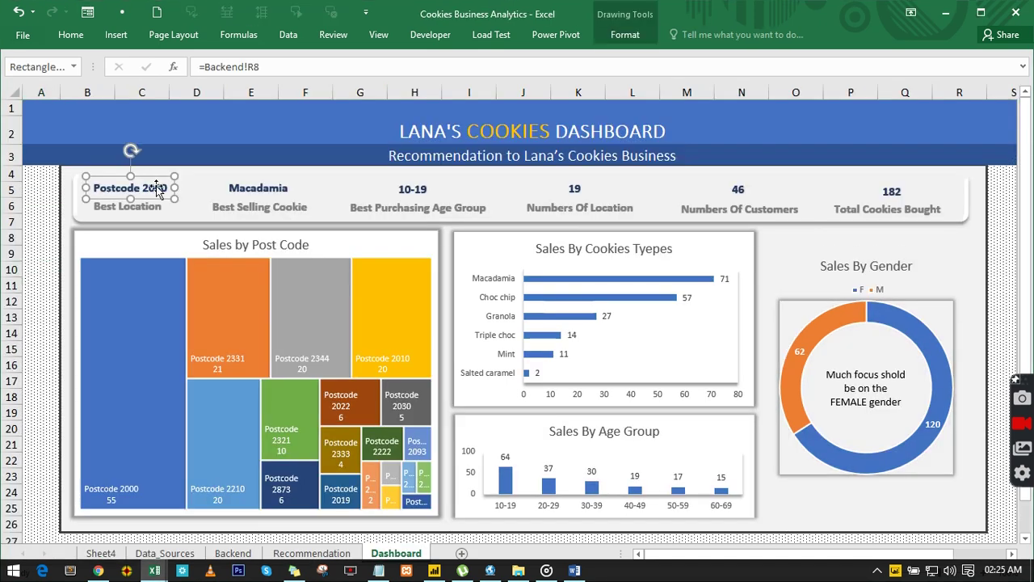
{"action": "left_click_drag", "start_coordinate": [153, 177], "coordinate": [166, 206]}
{"action": "key", "text": "Escape"}
{"action": "left_click", "coordinate": [40, 269]}
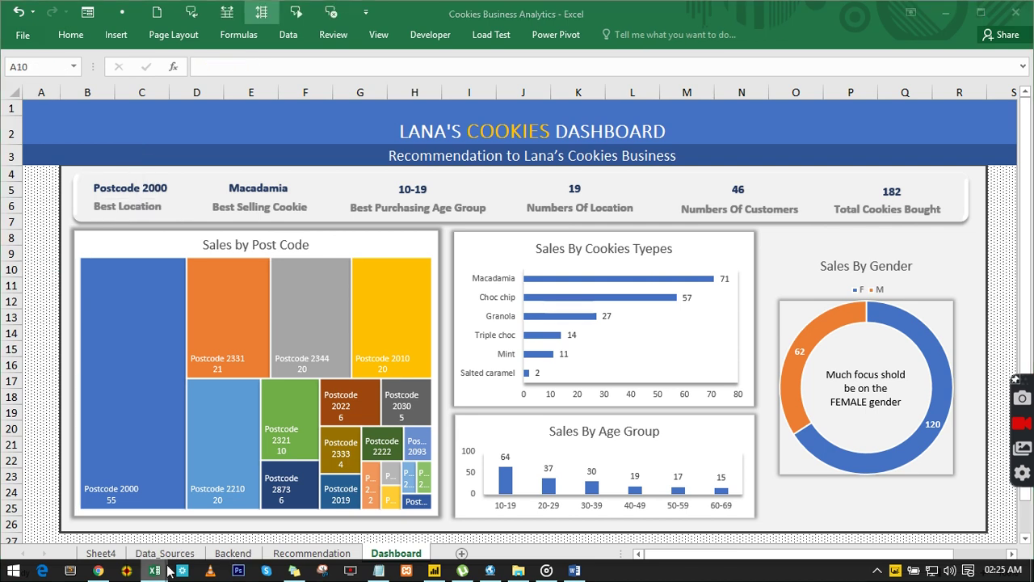
- Return to the Larning workbook, paste the "Postcode 2000" value box and place it directly above "Best Location" in the banner
{"action": "left_click", "coordinate": [155, 570]}
{"action": "left_click", "coordinate": [242, 501]}
{"action": "left_click", "coordinate": [143, 168]}
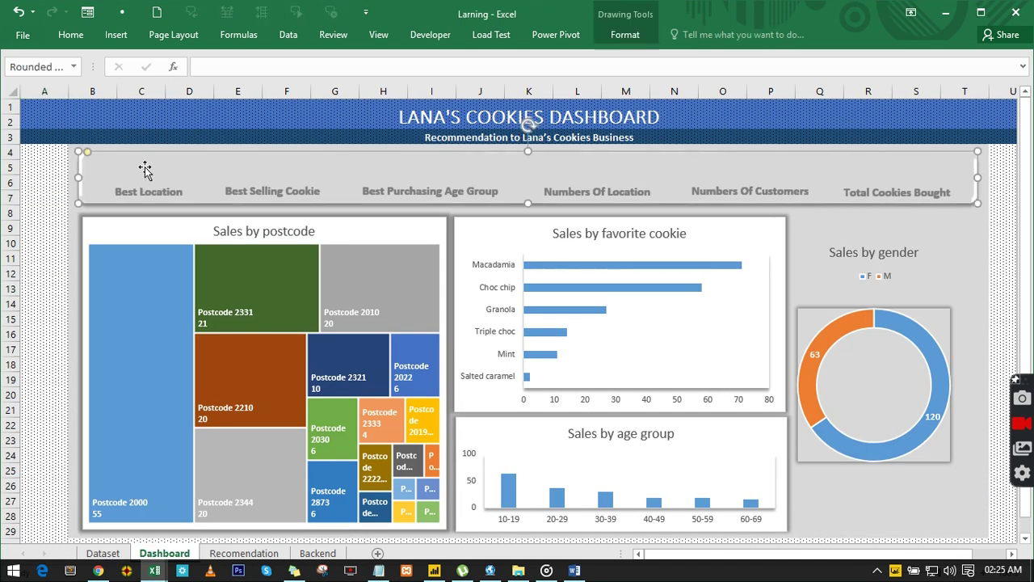
{"action": "left_click", "coordinate": [148, 164]}
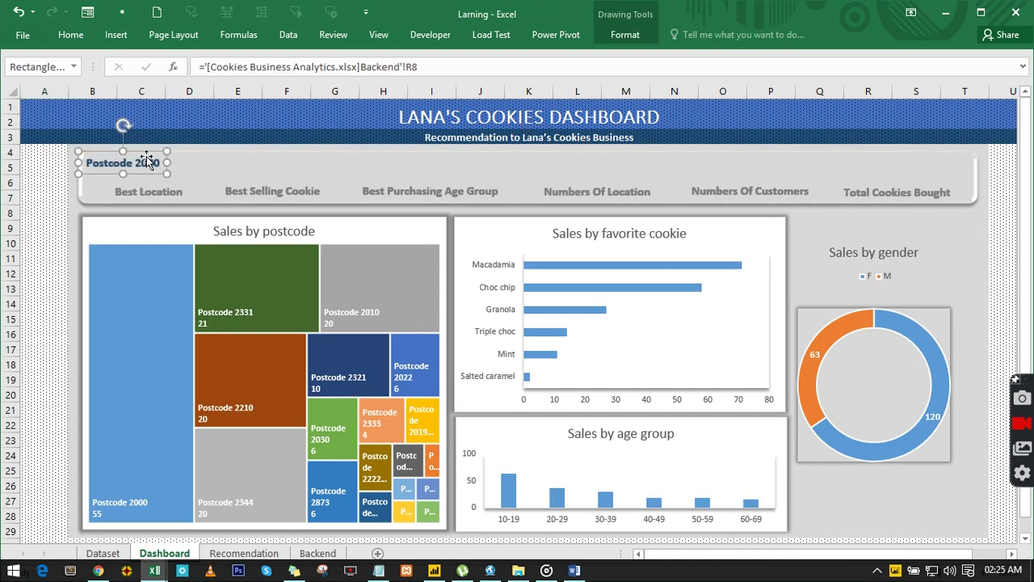
{"action": "left_click", "coordinate": [142, 159]}
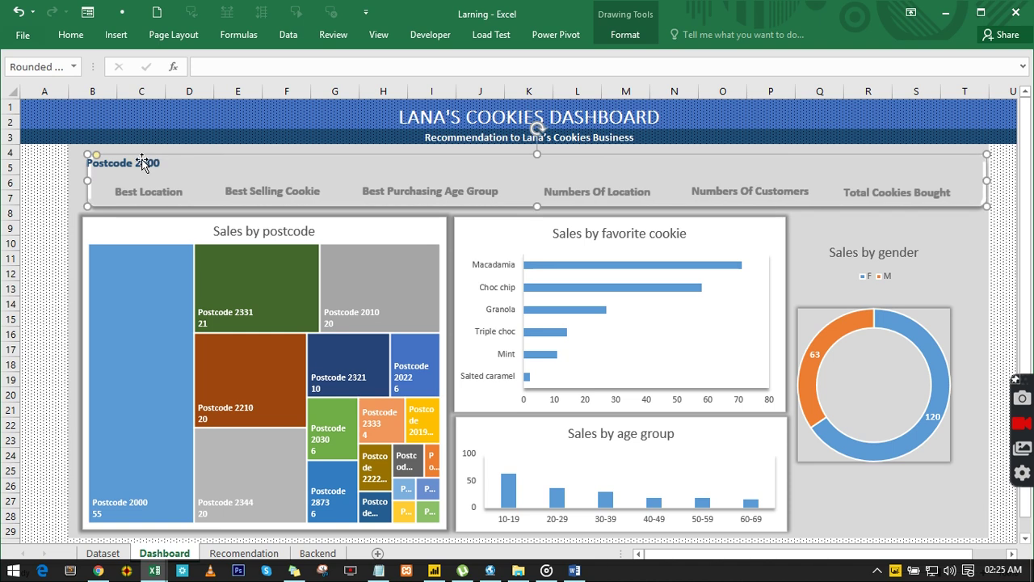
{"action": "key", "text": "ctrl+z"}
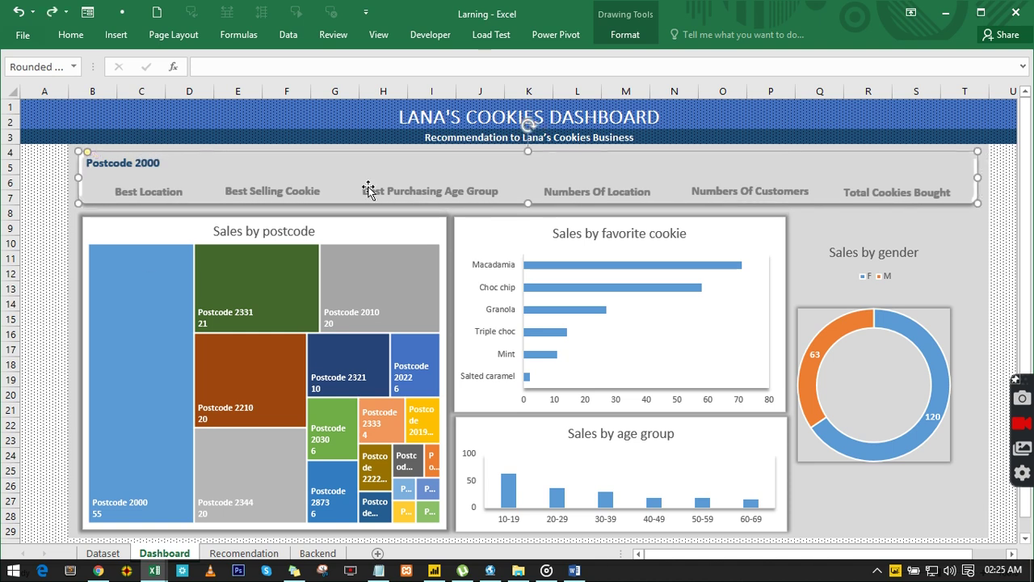
{"action": "left_click", "coordinate": [139, 166]}
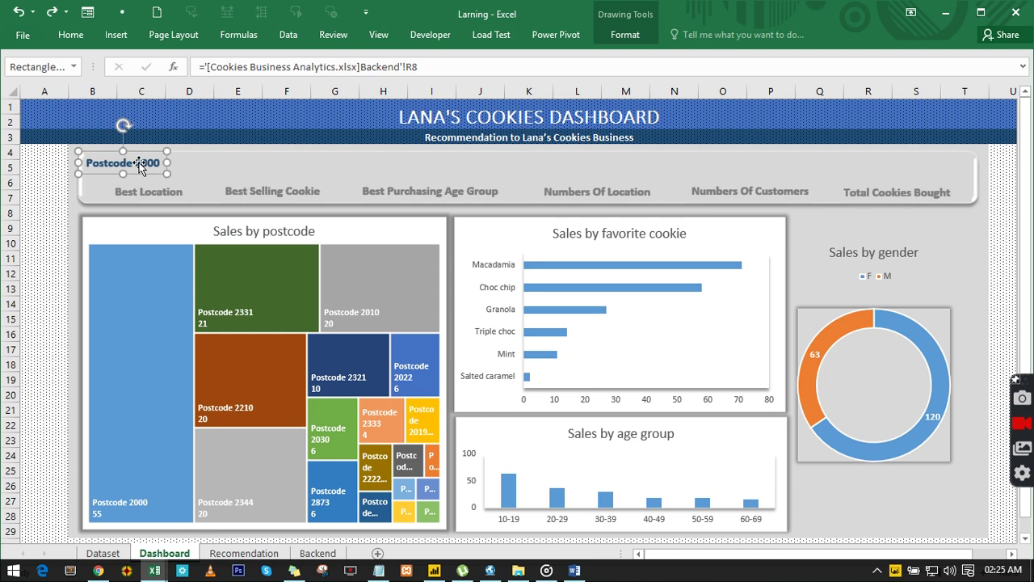
{"action": "left_click_drag", "start_coordinate": [139, 150], "coordinate": [165, 155]}
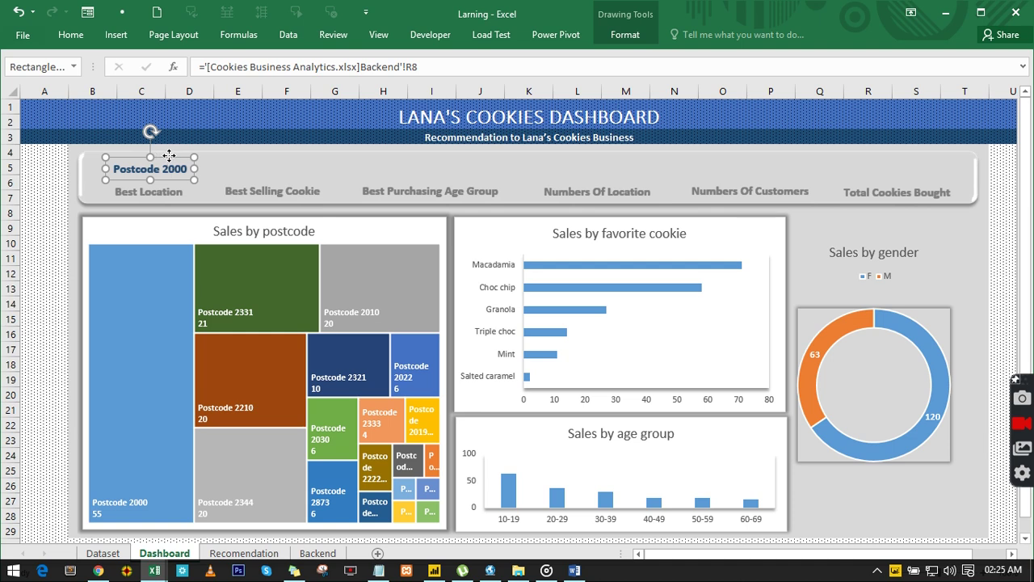
- Duplicate the "Postcode 2000" value box so that one copy sits above each of the other five banner labels
{"action": "left_click_drag", "start_coordinate": [168, 155], "coordinate": [597, 160]}
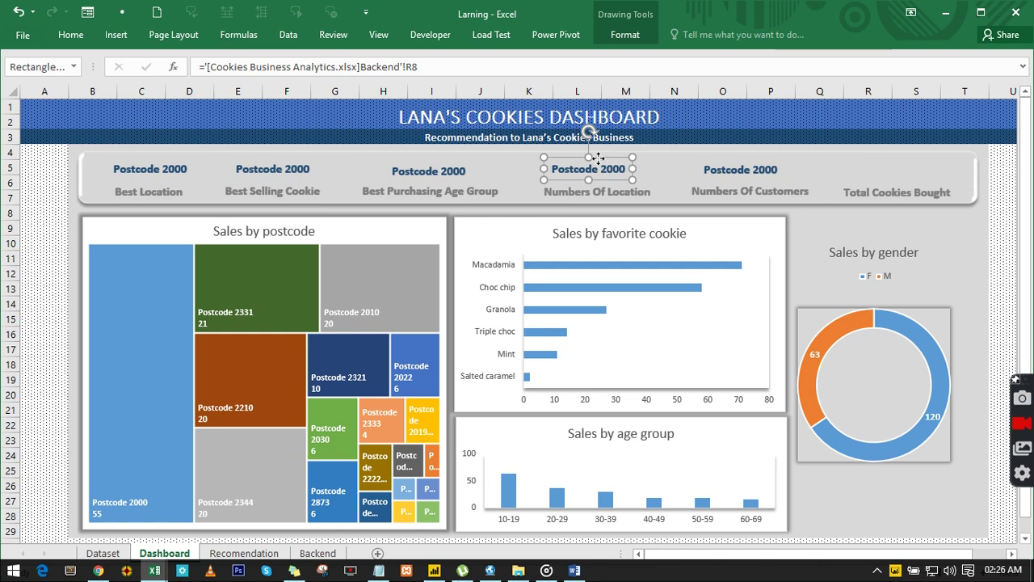
{"action": "left_click_drag", "start_coordinate": [598, 158], "coordinate": [909, 166]}
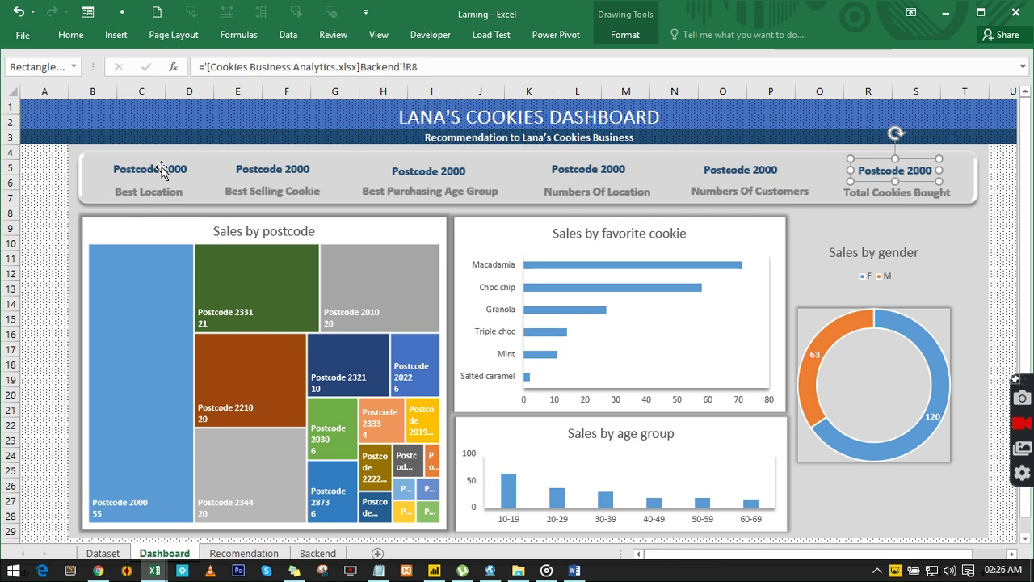
- Link the value box above "Best Selling Cookie" to the most popular cookie type in cell P3 of the Backend sheet
{"action": "left_click", "coordinate": [256, 173]}
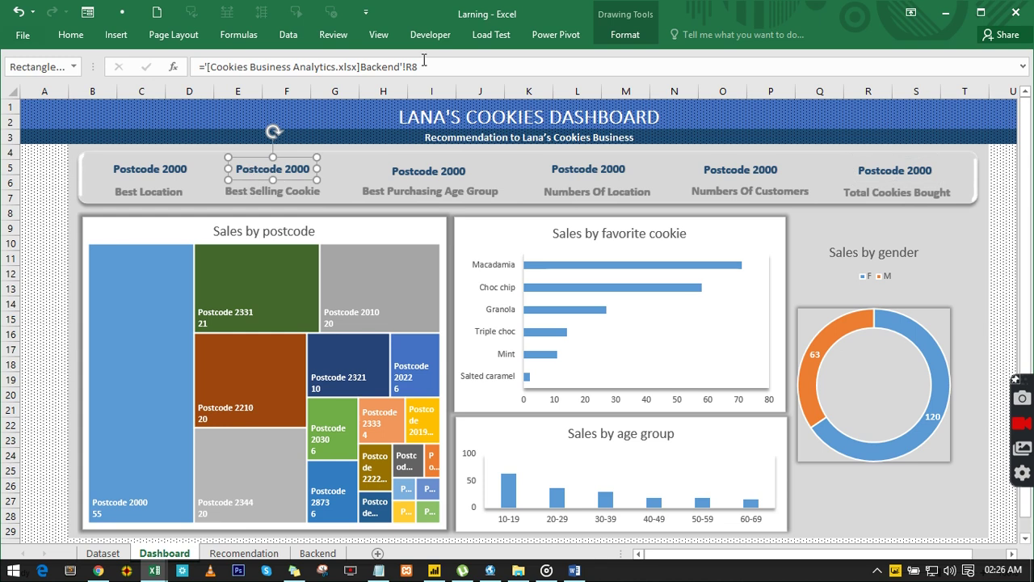
{"action": "left_click_drag", "start_coordinate": [418, 67], "coordinate": [207, 67]}
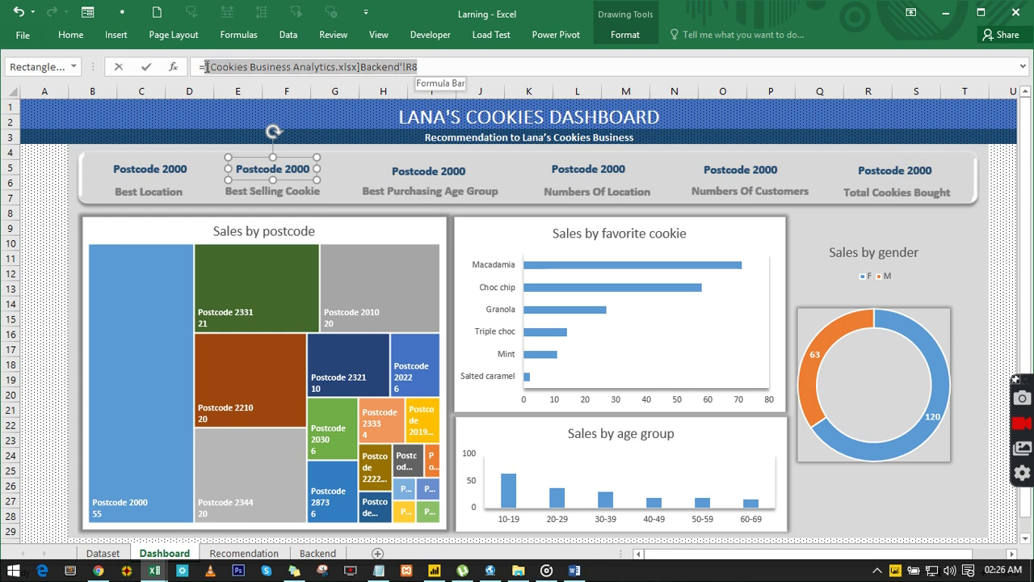
{"action": "left_click", "coordinate": [319, 552]}
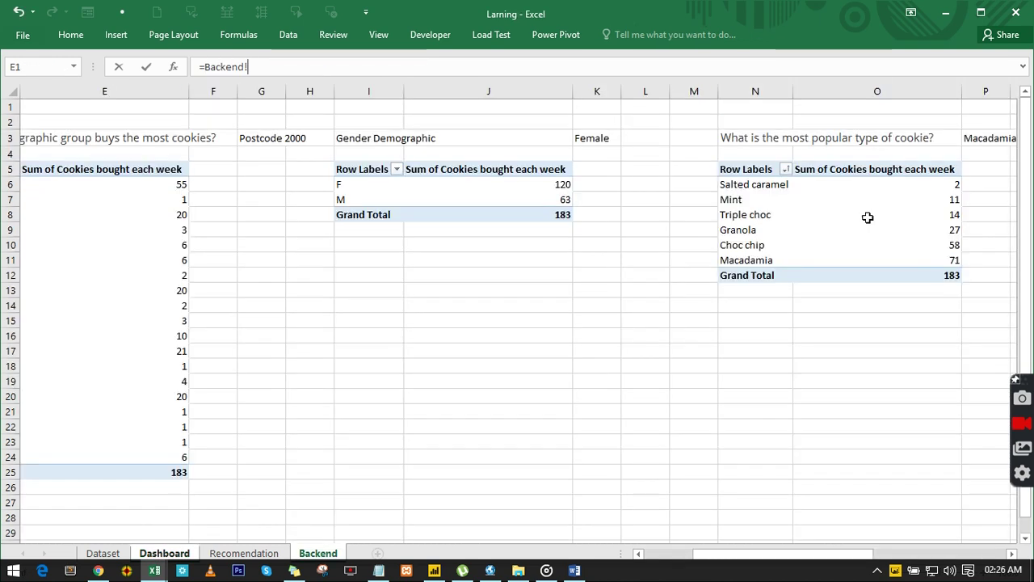
{"action": "left_click", "coordinate": [1001, 139]}
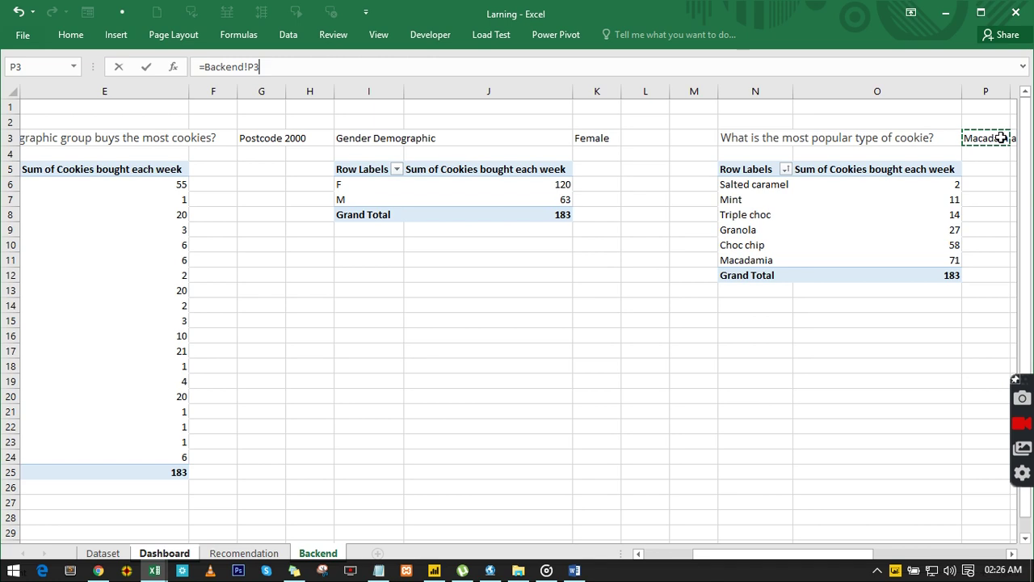
{"action": "key", "text": "Return"}
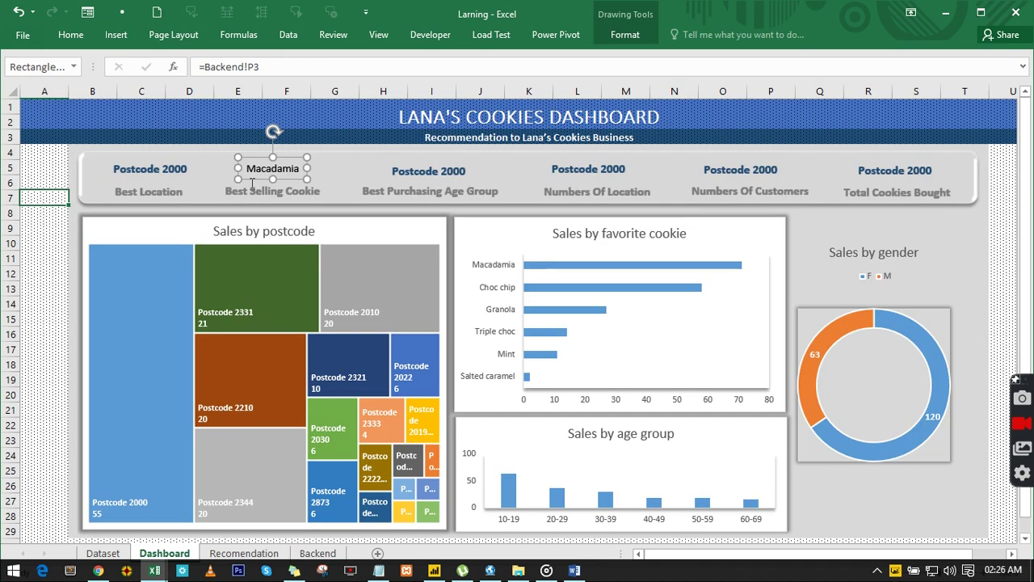
- Link the value box above "Best Purchasing Age Group" to the age group result in cell AD2 of the Backend sheet
{"action": "left_click", "coordinate": [450, 168]}
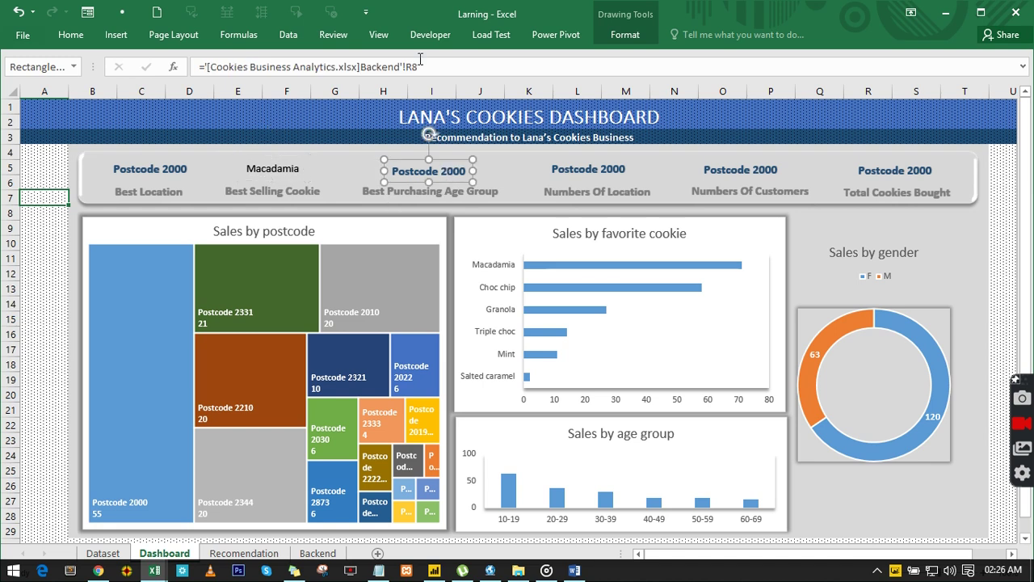
{"action": "left_click_drag", "start_coordinate": [419, 66], "coordinate": [206, 71]}
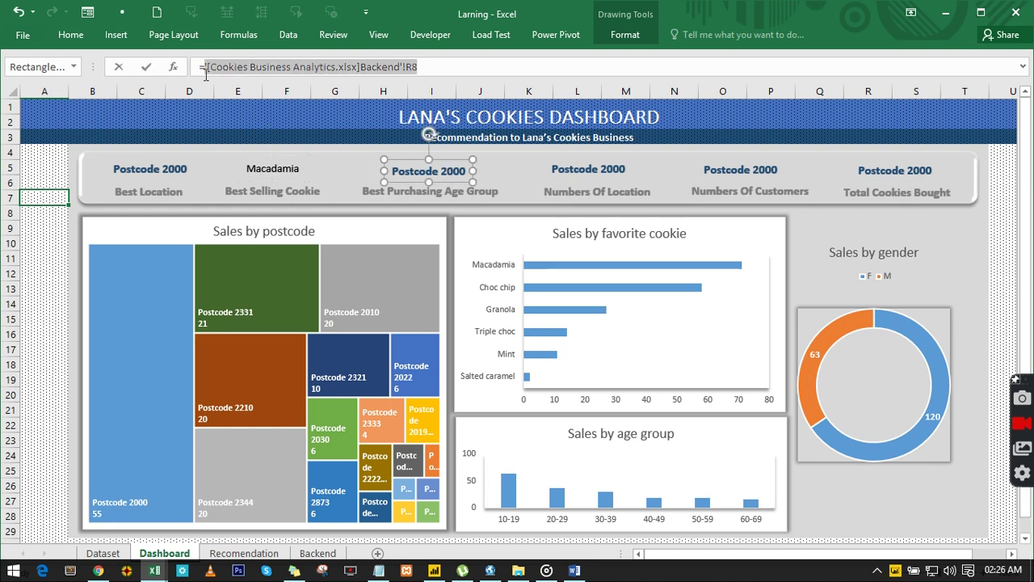
{"action": "left_click", "coordinate": [318, 553]}
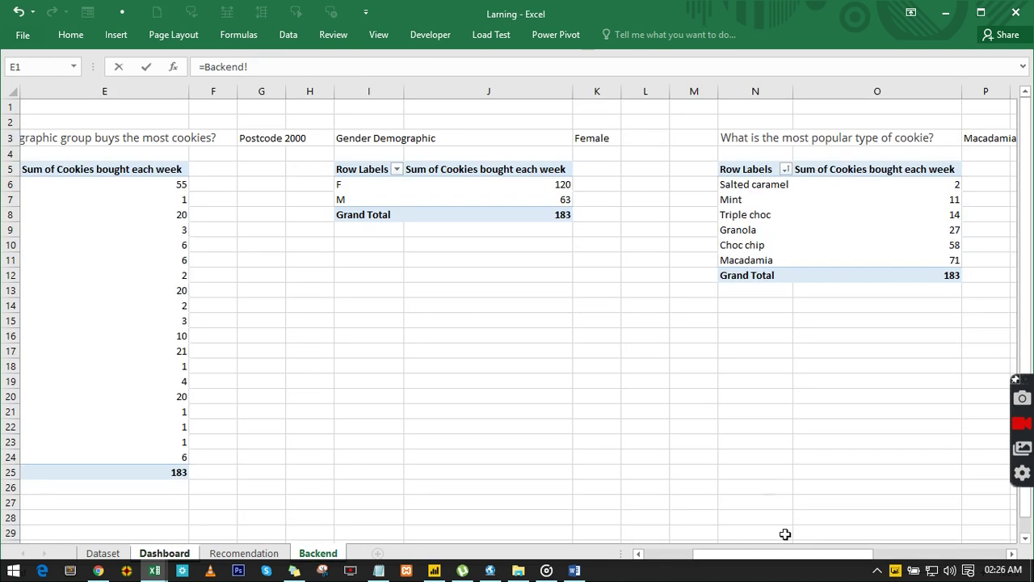
{"action": "left_click", "coordinate": [858, 552]}
{"action": "left_click", "coordinate": [891, 121]}
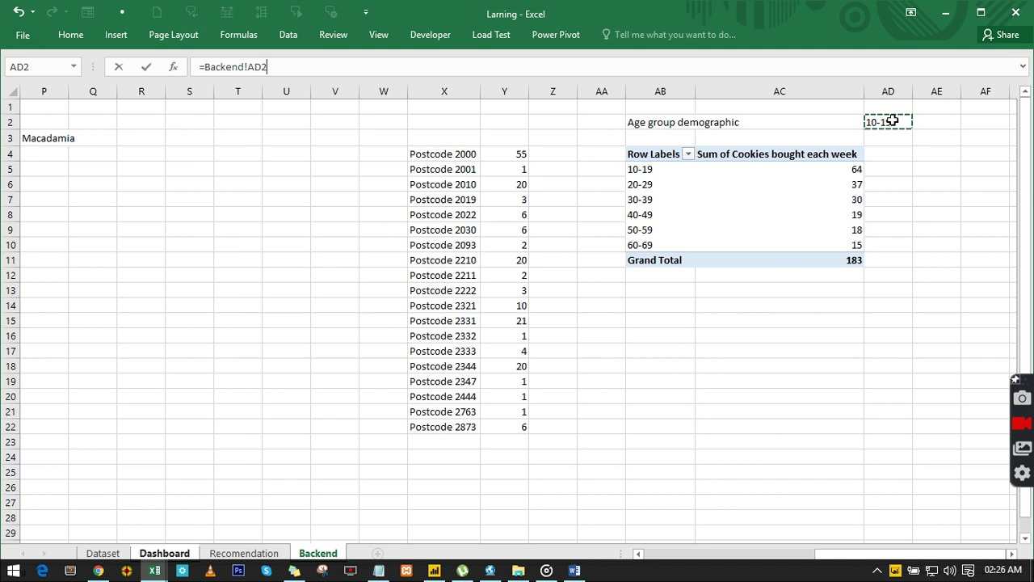
{"action": "key", "text": "Return"}
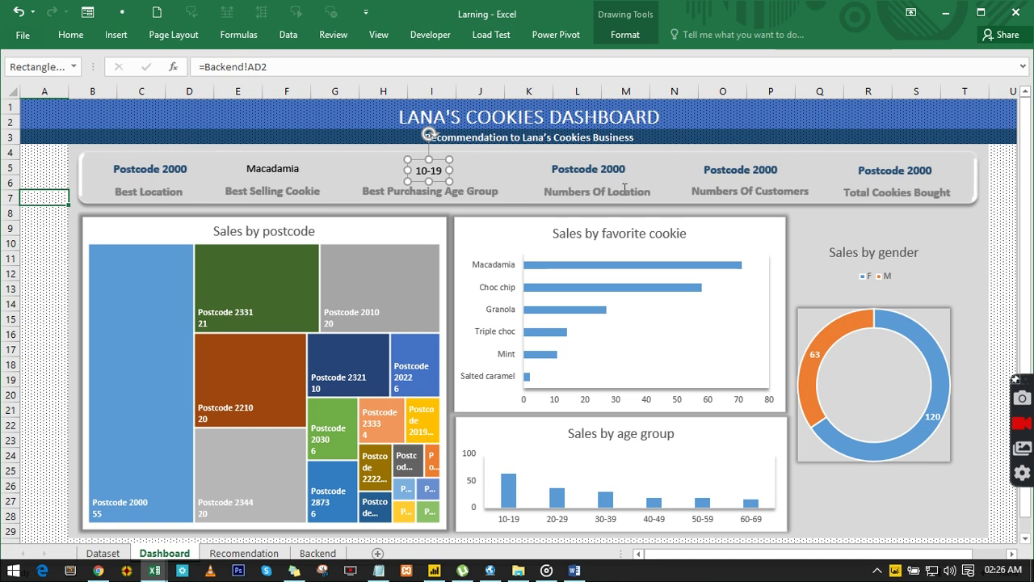
- Count the postcodes listed in X4:X22 of the Backend sheet with a COUNTA formula in cell AA20
{"action": "left_click", "coordinate": [315, 552]}
{"action": "left_click", "coordinate": [720, 356]}
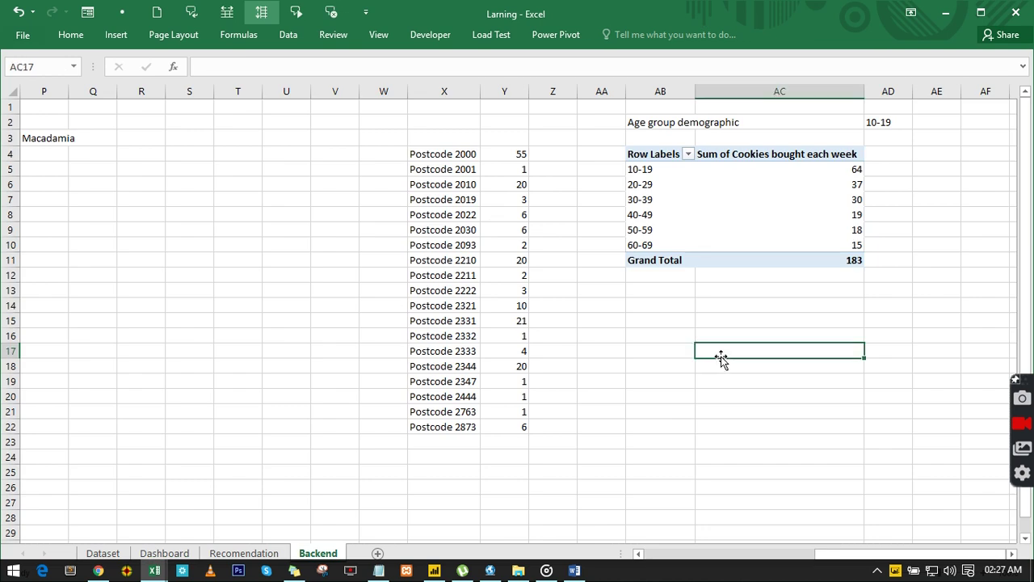
{"action": "left_click", "coordinate": [603, 397]}
{"action": "type", "text": "="}
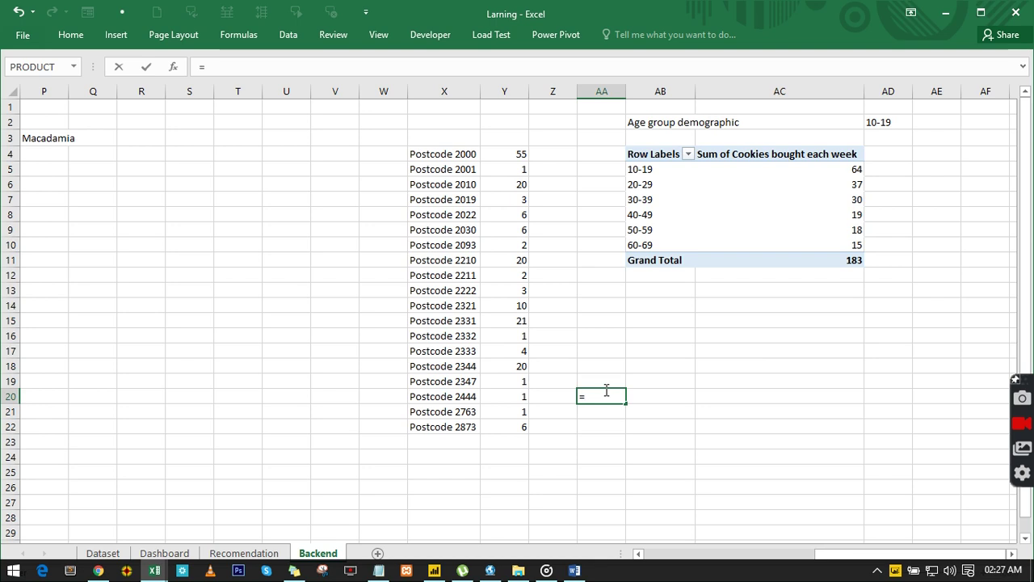
{"action": "type", "text": "counta"}
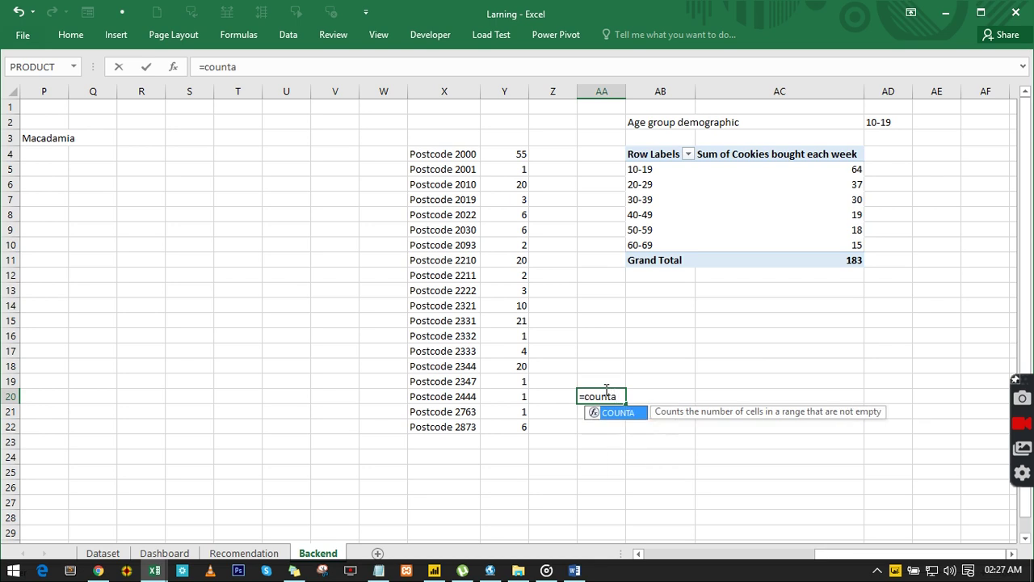
{"action": "key", "text": "Tab"}
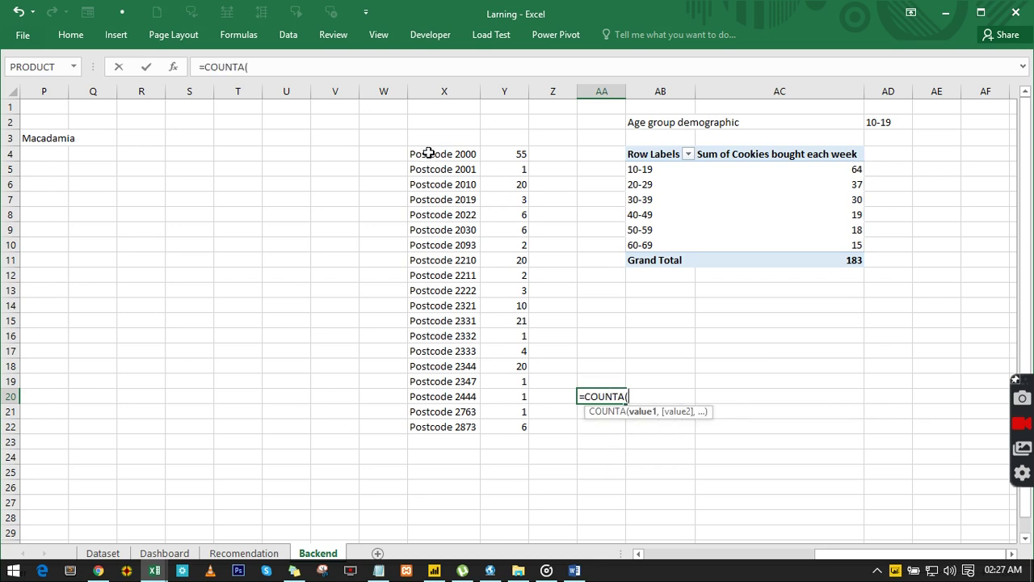
{"action": "left_click_drag", "start_coordinate": [428, 154], "coordinate": [461, 426]}
{"action": "key", "text": "Return"}
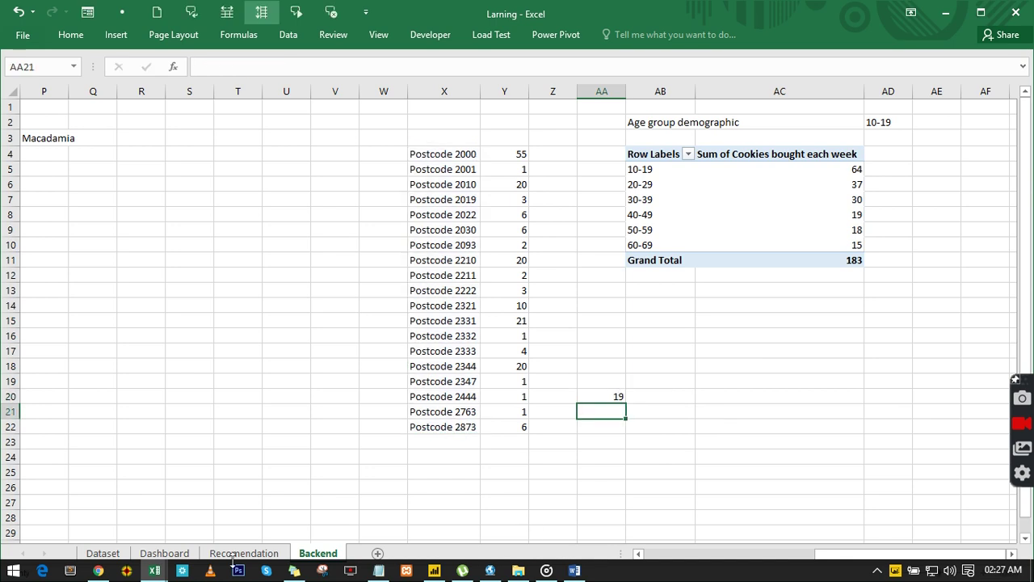
- Link the dashboard value box above "Numbers Of Location" to the postcode count in cell AA20 of the Backend sheet
{"action": "left_click", "coordinate": [157, 557]}
{"action": "left_click", "coordinate": [569, 169]}
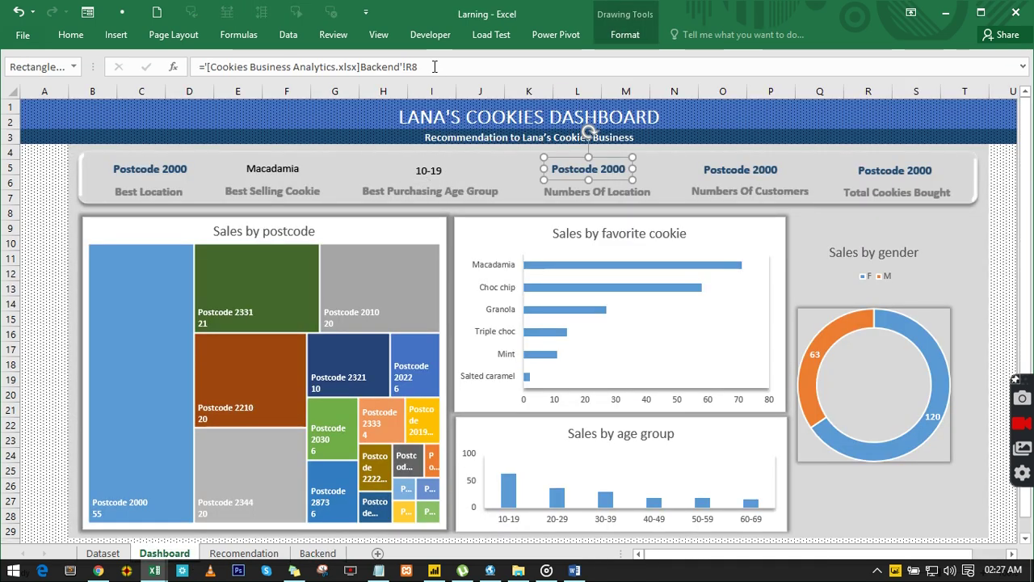
{"action": "left_click", "coordinate": [203, 66]}
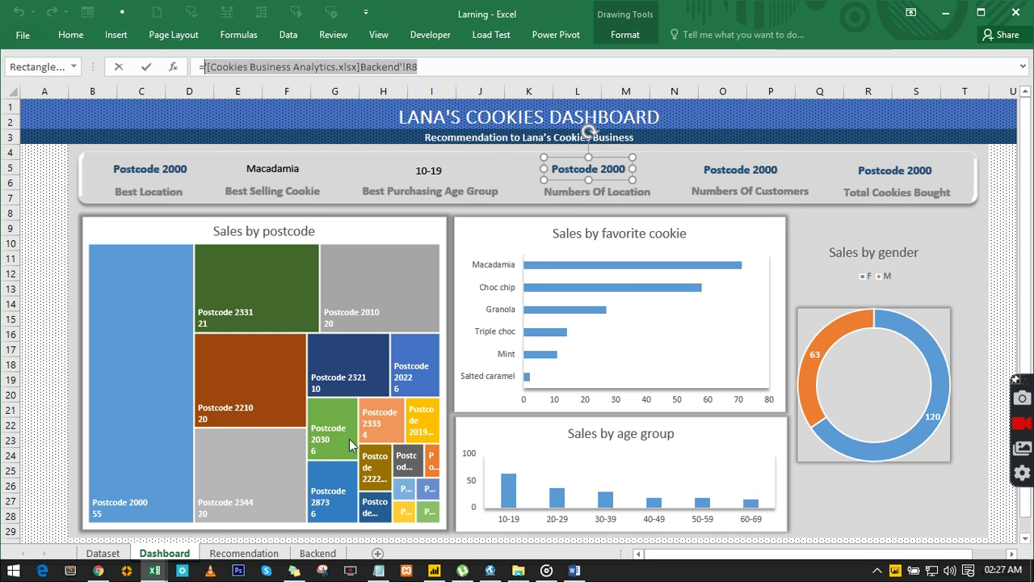
{"action": "left_click", "coordinate": [318, 554]}
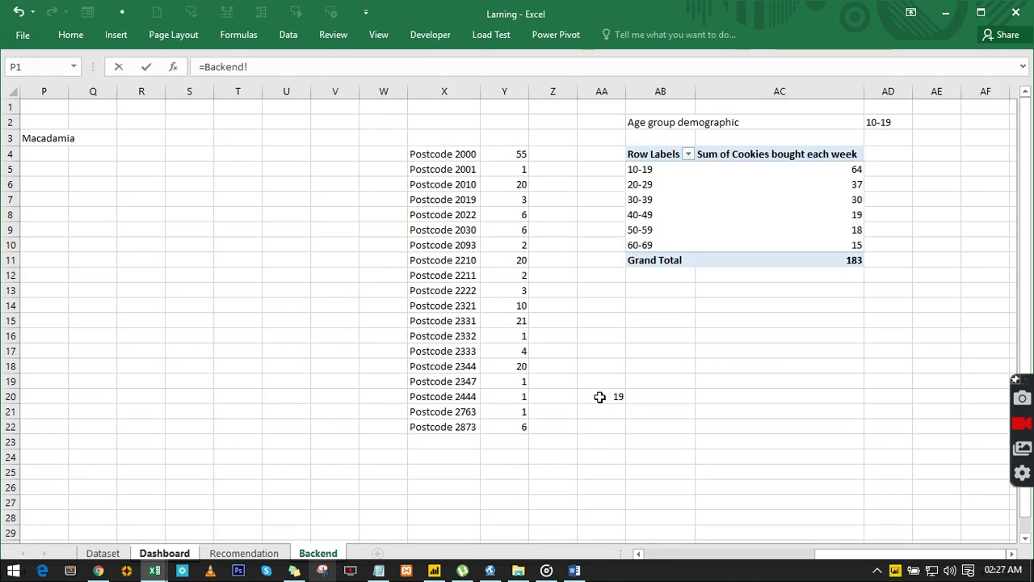
{"action": "left_click", "coordinate": [600, 397]}
{"action": "key", "text": "Return"}
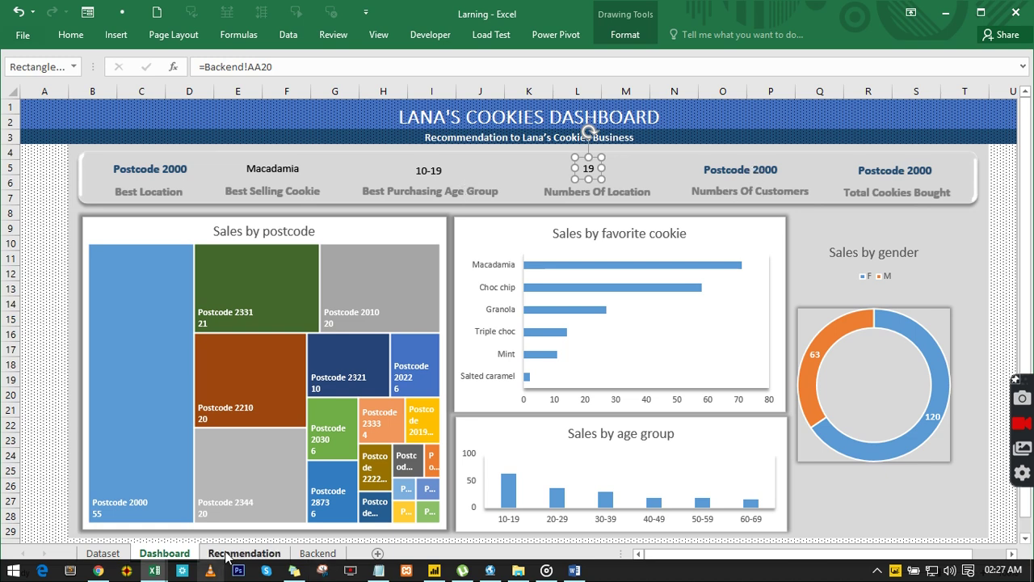
- Enter =ROWS(Table1[Customer ID]) in cell AB20 of the Backend sheet to count the customers in the Dataset table
{"action": "left_click", "coordinate": [300, 552]}
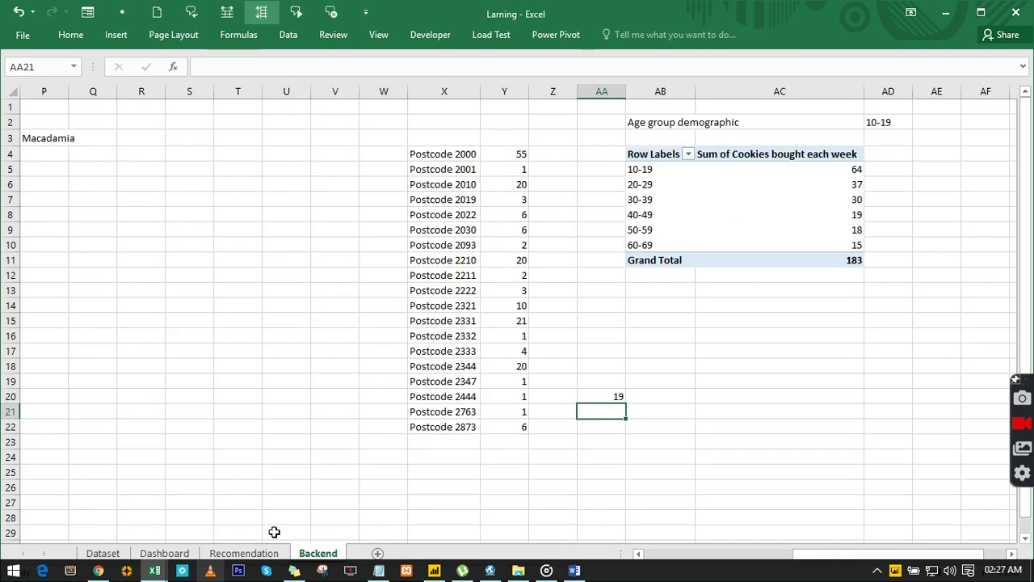
{"action": "left_click", "coordinate": [668, 397]}
{"action": "type", "text": "="}
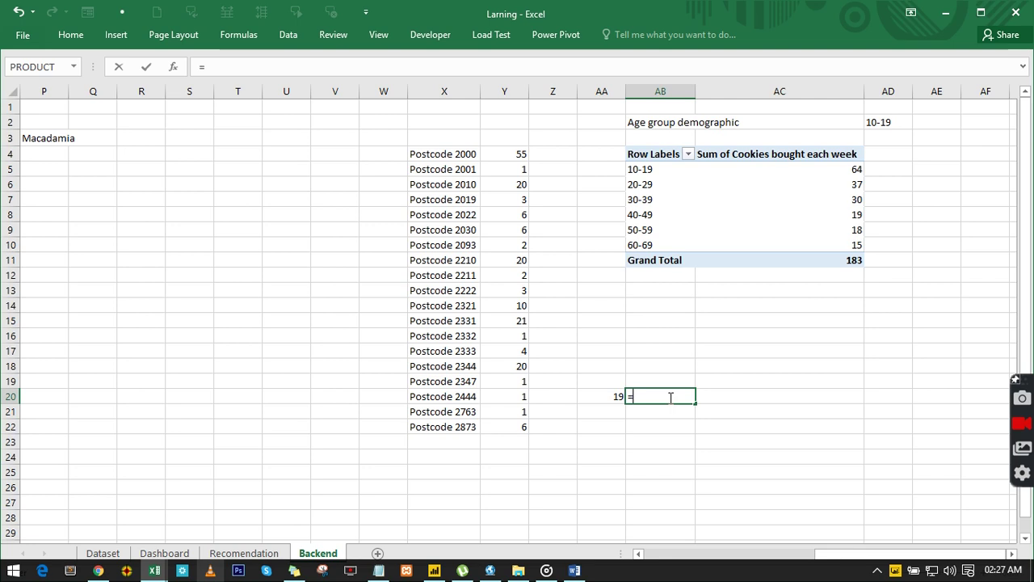
{"action": "type", "text": "rows"}
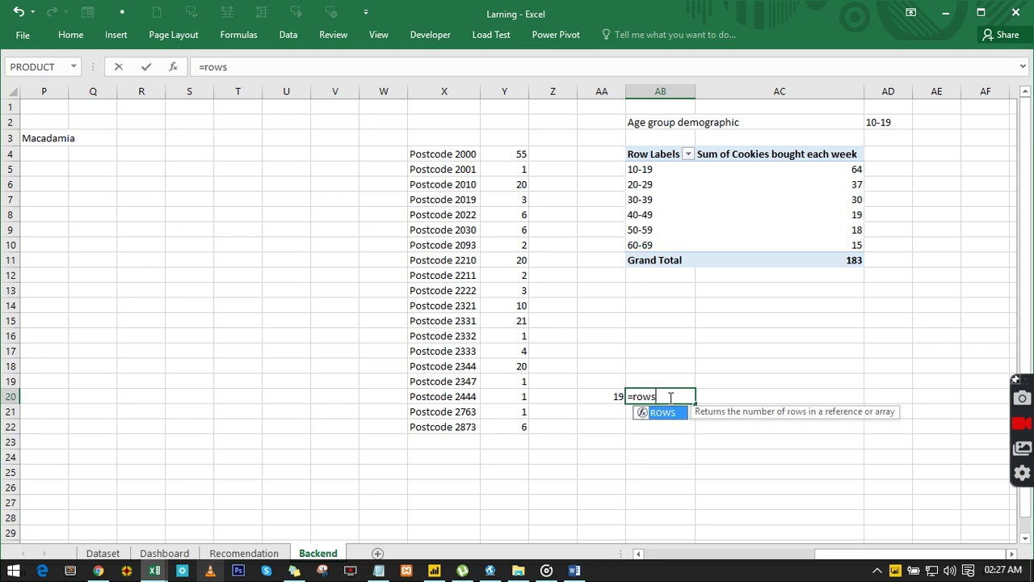
{"action": "key", "text": "Tab"}
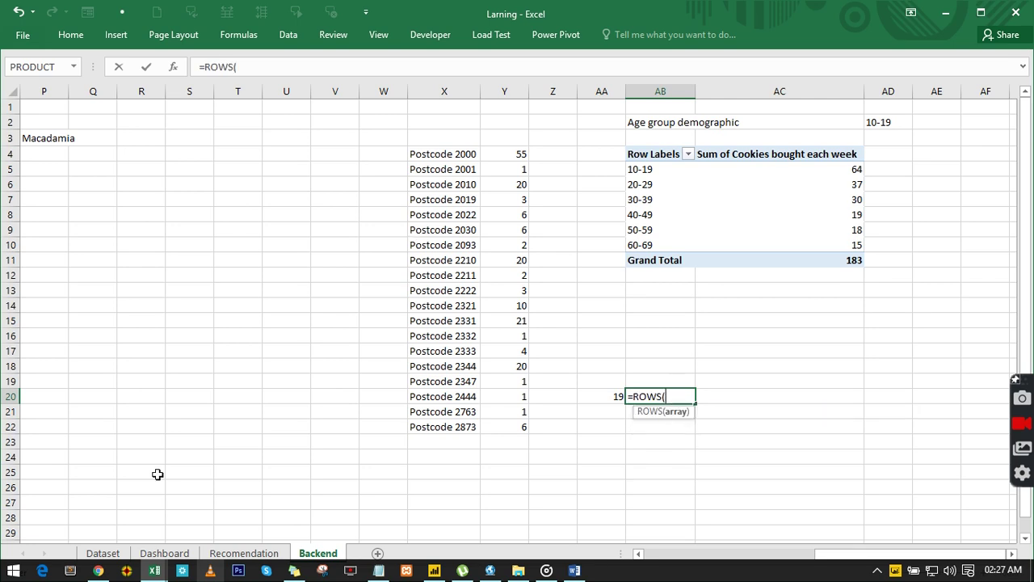
{"action": "left_click", "coordinate": [102, 552]}
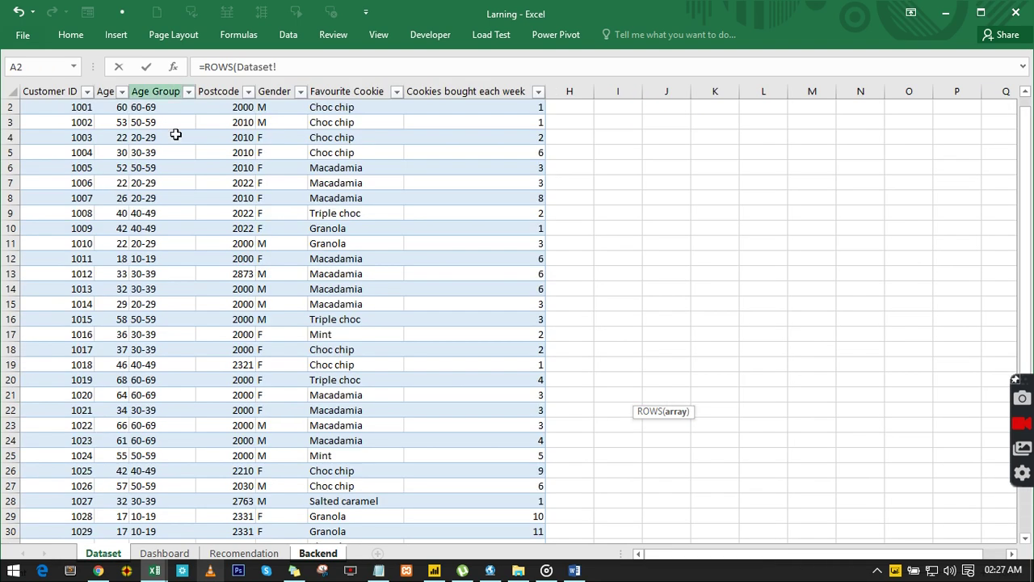
{"action": "left_click", "coordinate": [47, 90]}
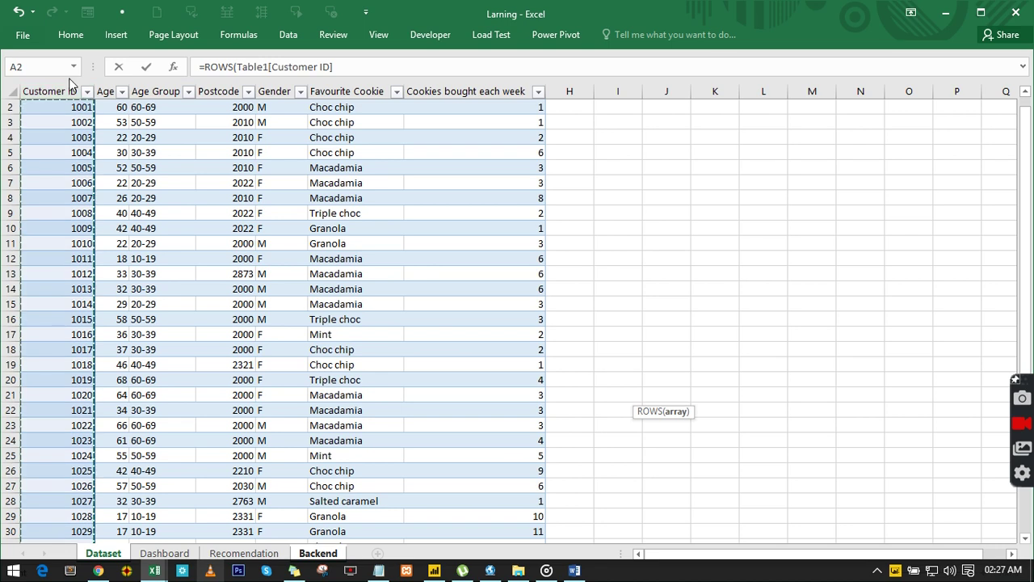
{"action": "type", "text": ")"}
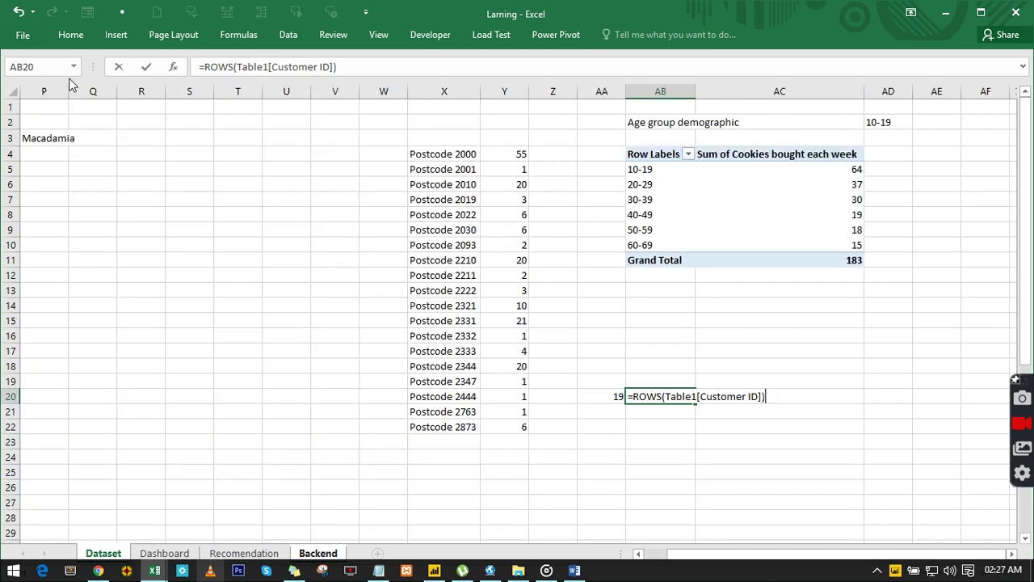
{"action": "key", "text": "Return"}
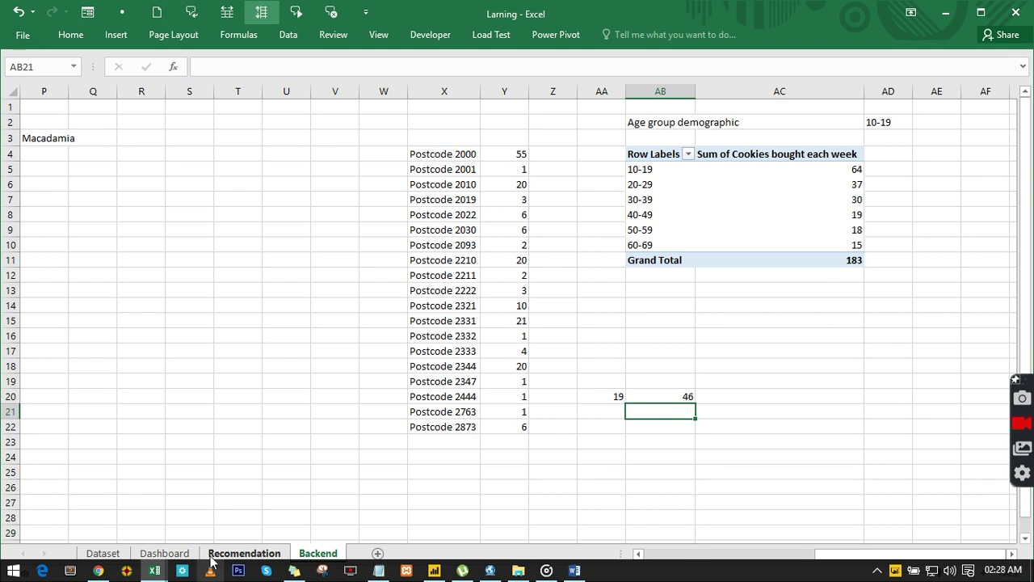
- Link the dashboard value box above "Numbers Of Customers" to the customer count in cell AB20 of the Backend sheet
{"action": "left_click", "coordinate": [166, 552]}
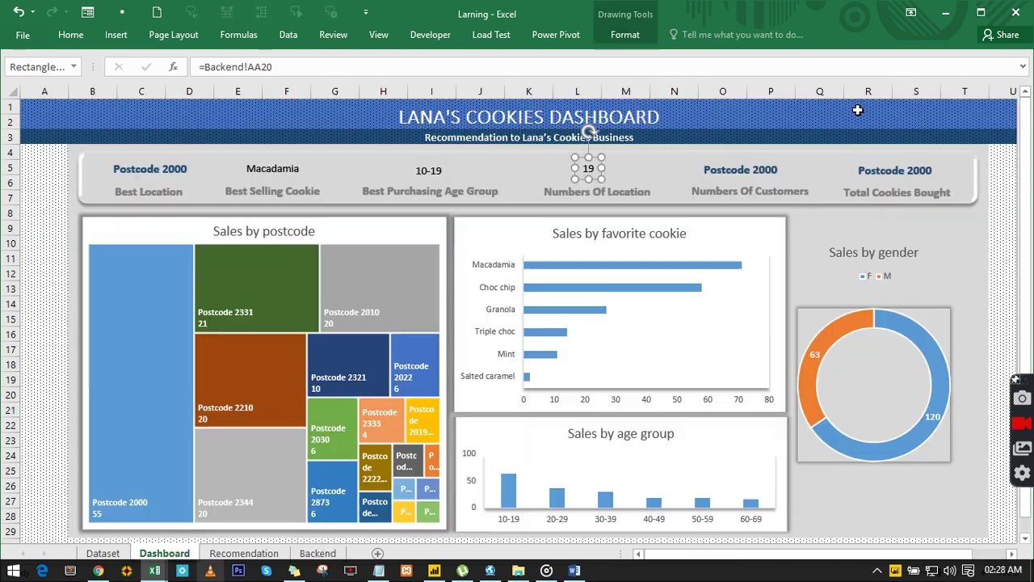
{"action": "left_click", "coordinate": [756, 171]}
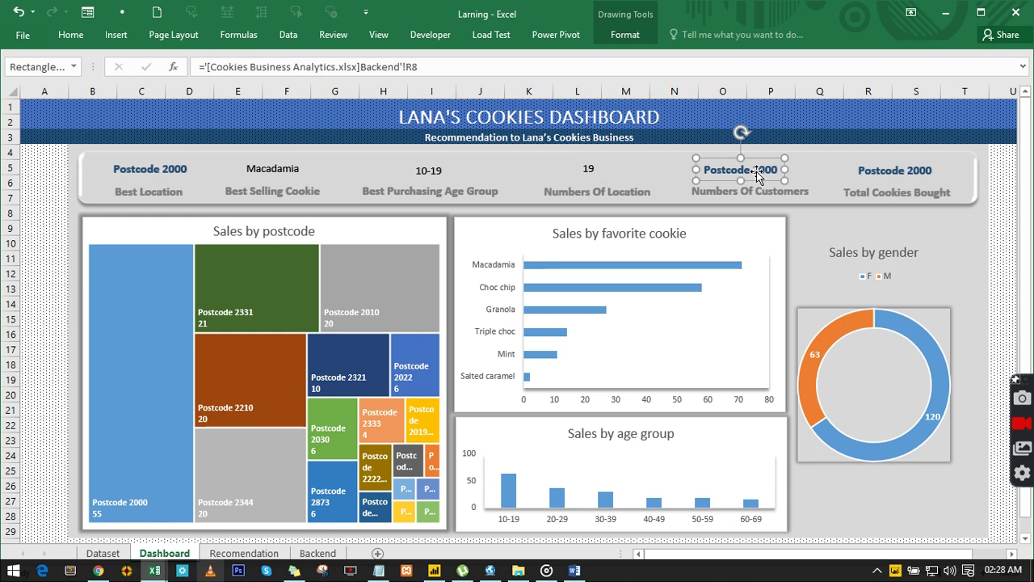
{"action": "left_click_drag", "start_coordinate": [419, 67], "coordinate": [208, 70]}
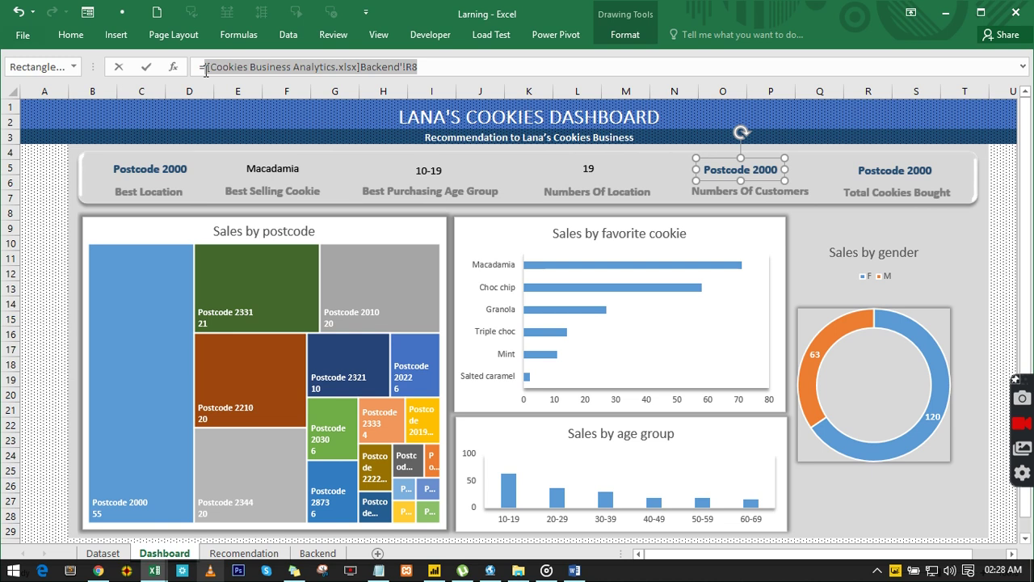
{"action": "left_click", "coordinate": [324, 553]}
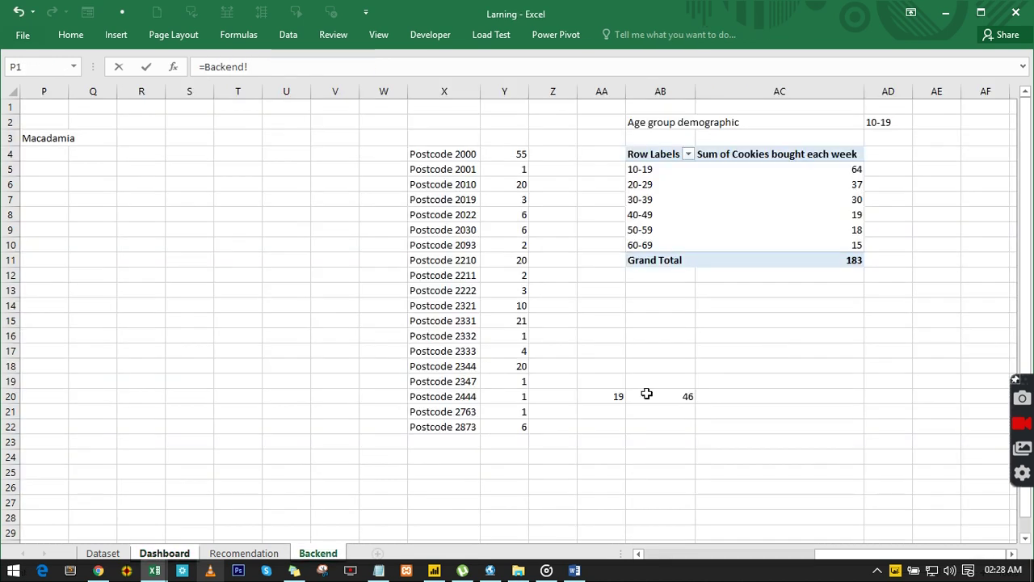
{"action": "left_click", "coordinate": [657, 398]}
{"action": "key", "text": "Return"}
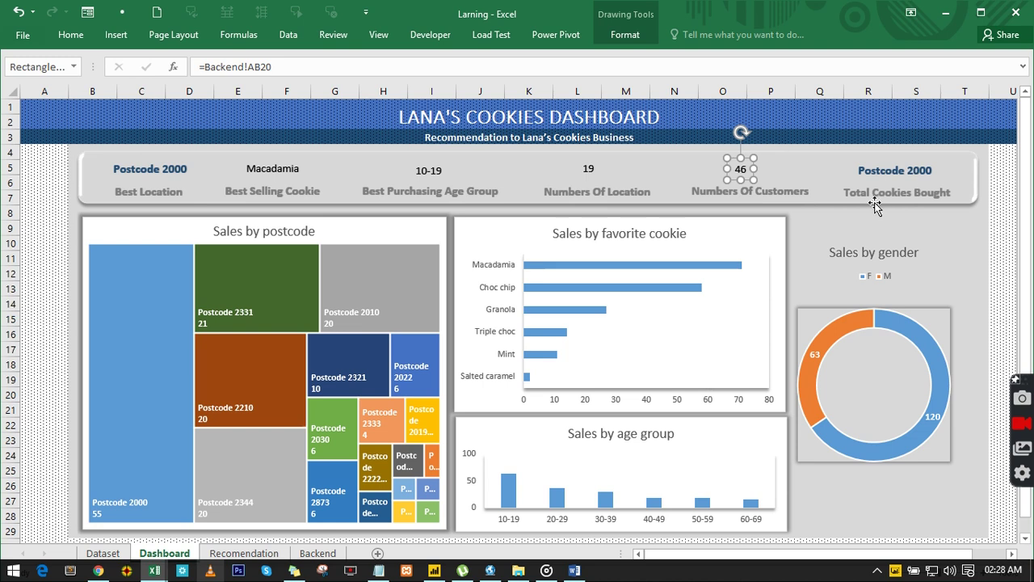
- Link the value box above "Total Cookies Bought" to the postcode pivot table's grand total in cell E25 of the Backend sheet
{"action": "left_click", "coordinate": [895, 168]}
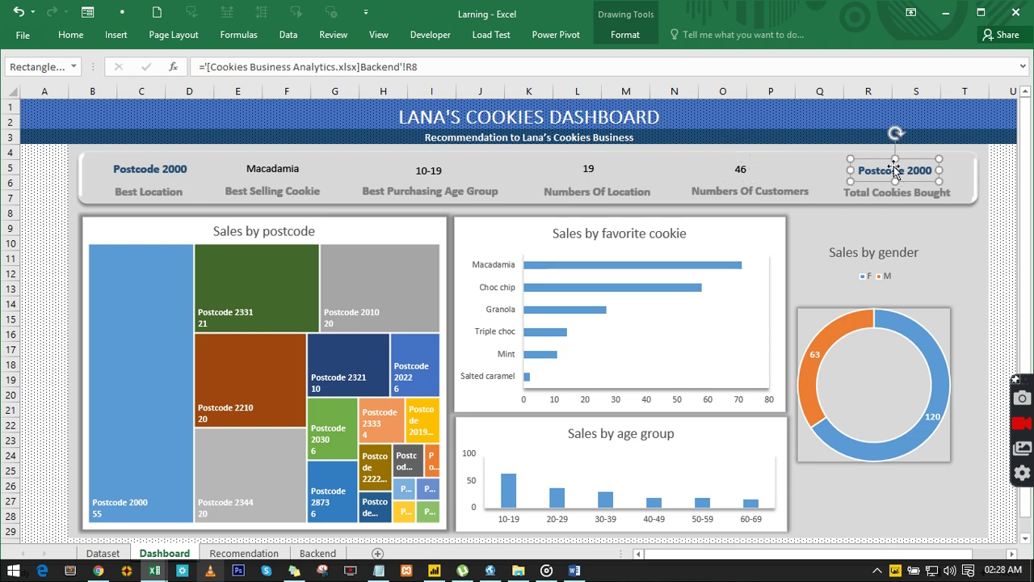
{"action": "left_click_drag", "start_coordinate": [418, 67], "coordinate": [206, 68]}
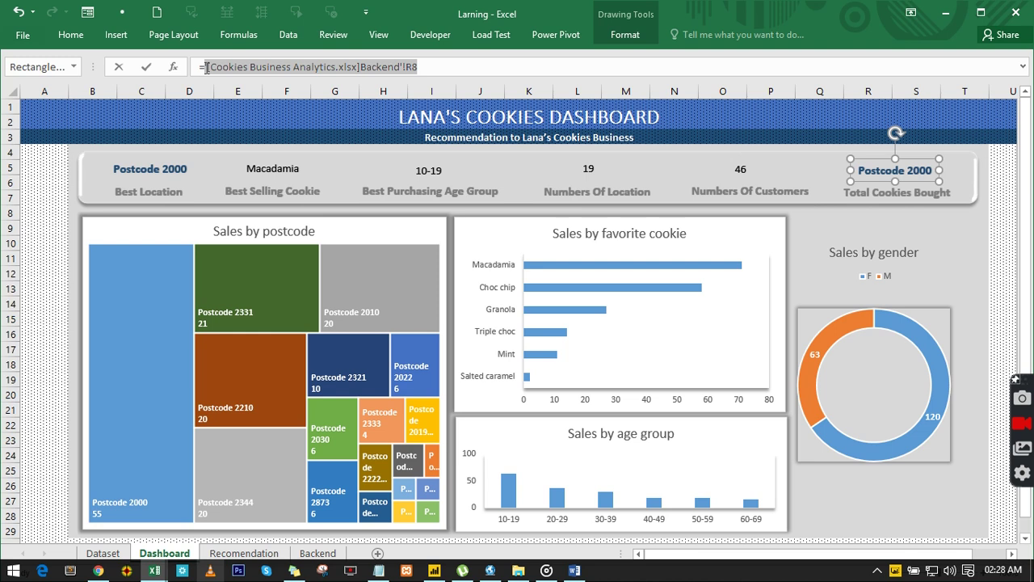
{"action": "left_click", "coordinate": [320, 554]}
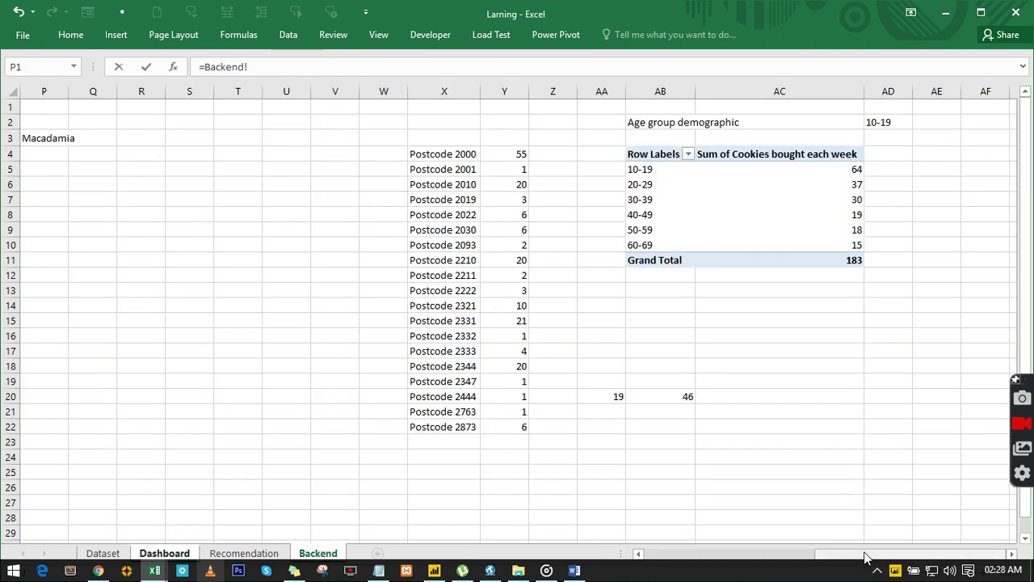
{"action": "left_click_drag", "start_coordinate": [865, 554], "coordinate": [641, 532]}
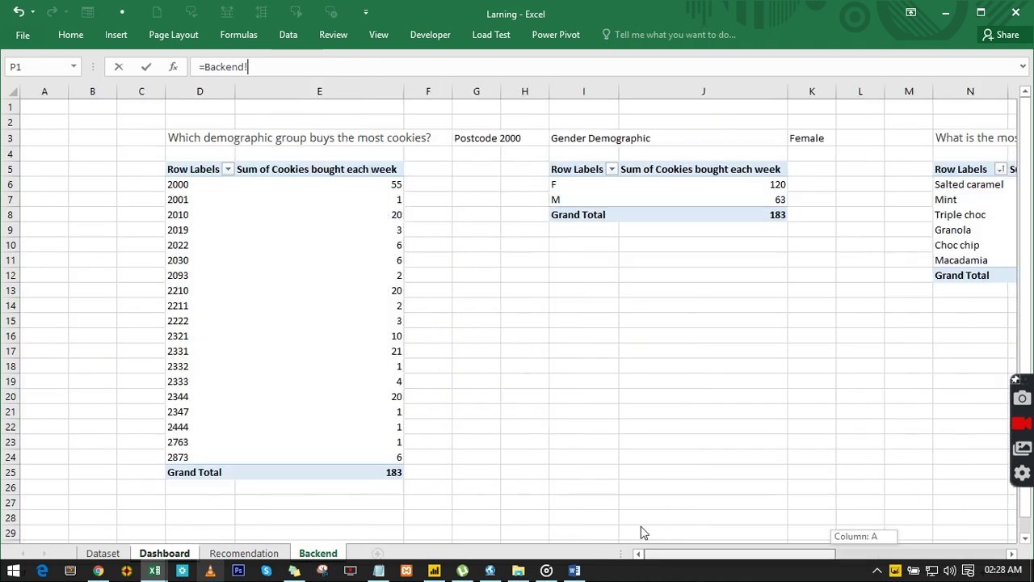
{"action": "left_click", "coordinate": [386, 471]}
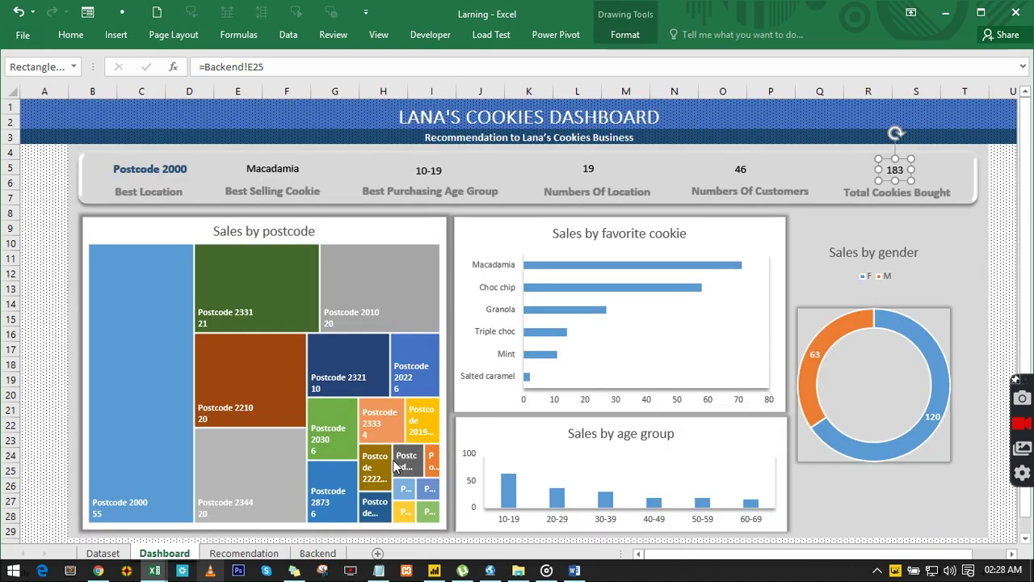
{"action": "key", "text": "Return"}
- Copy the "Postcode 2000" box's formatting with Format Painter to the other five value boxes in the banner
{"action": "left_click", "coordinate": [162, 172]}
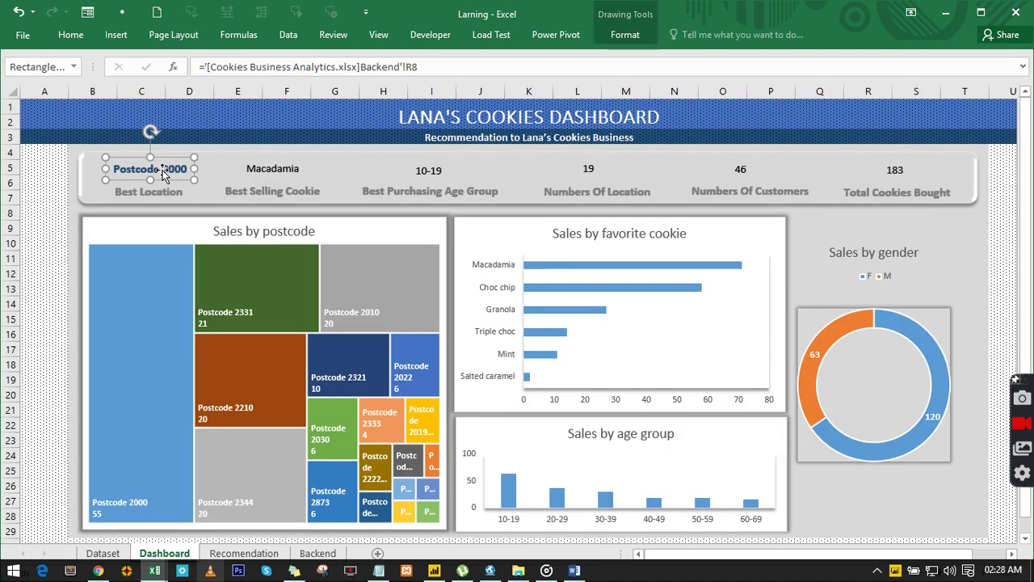
{"action": "left_click", "coordinate": [71, 35]}
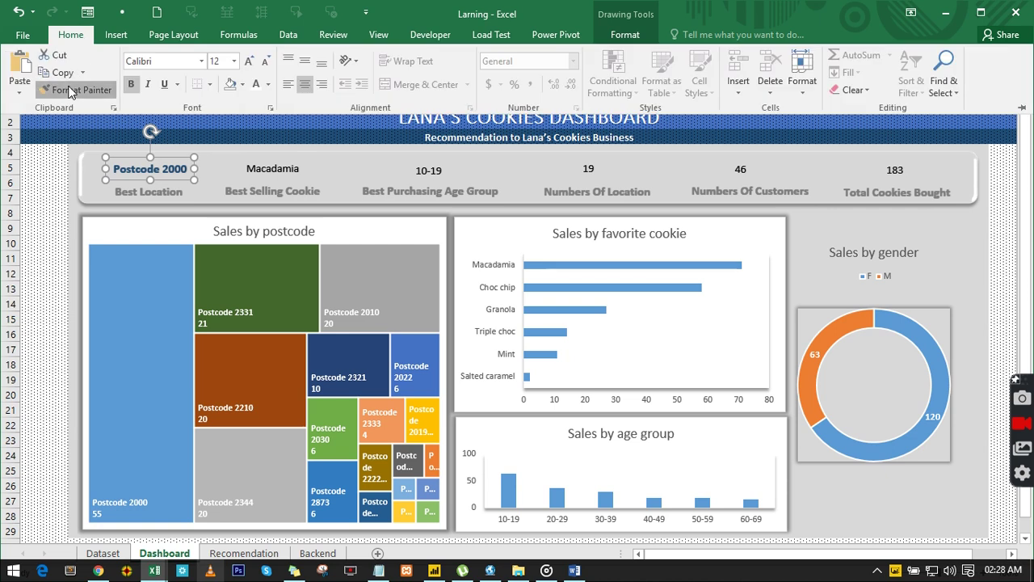
{"action": "left_click", "coordinate": [253, 169]}
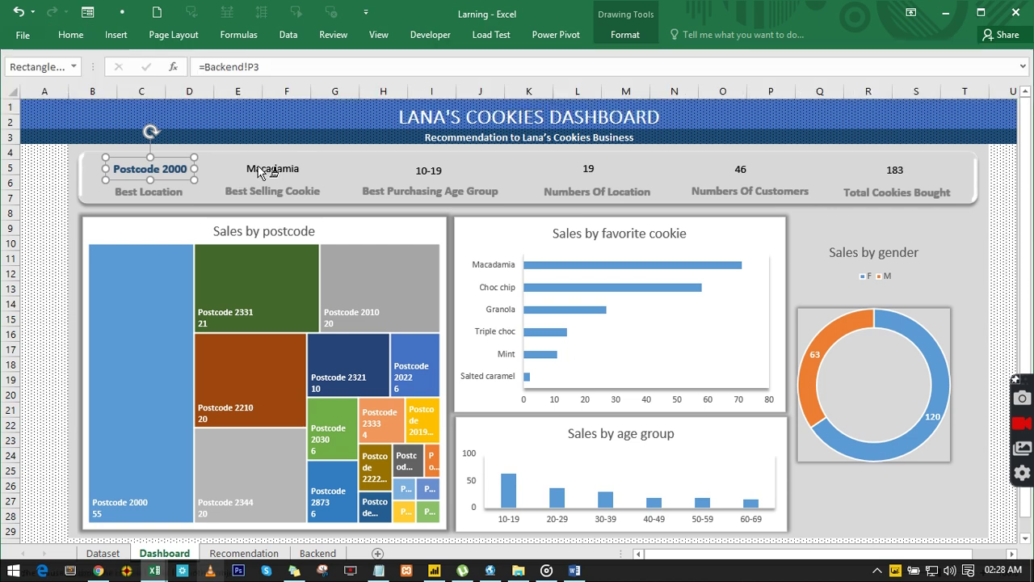
{"action": "left_click", "coordinate": [426, 170]}
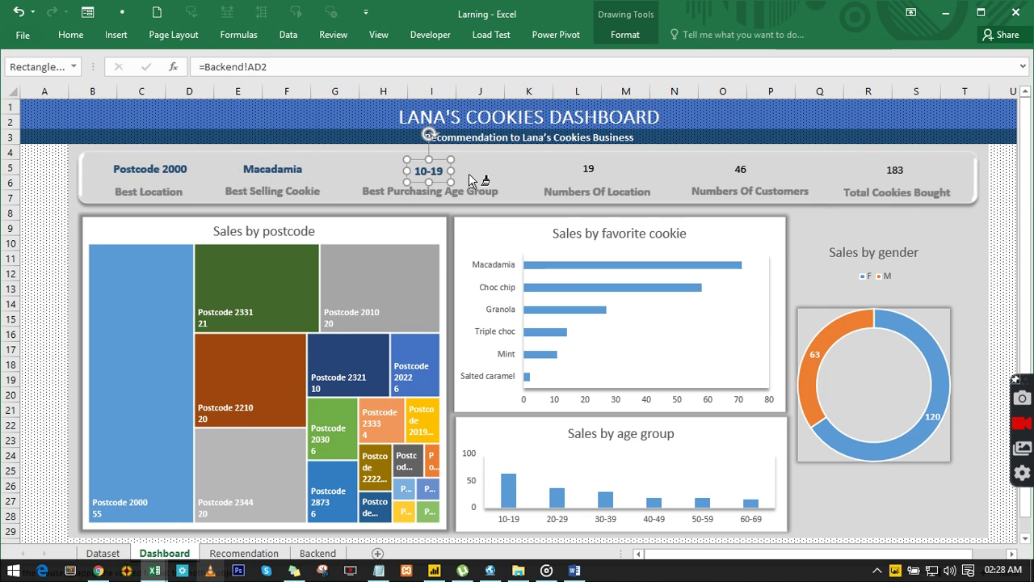
{"action": "left_click", "coordinate": [595, 172]}
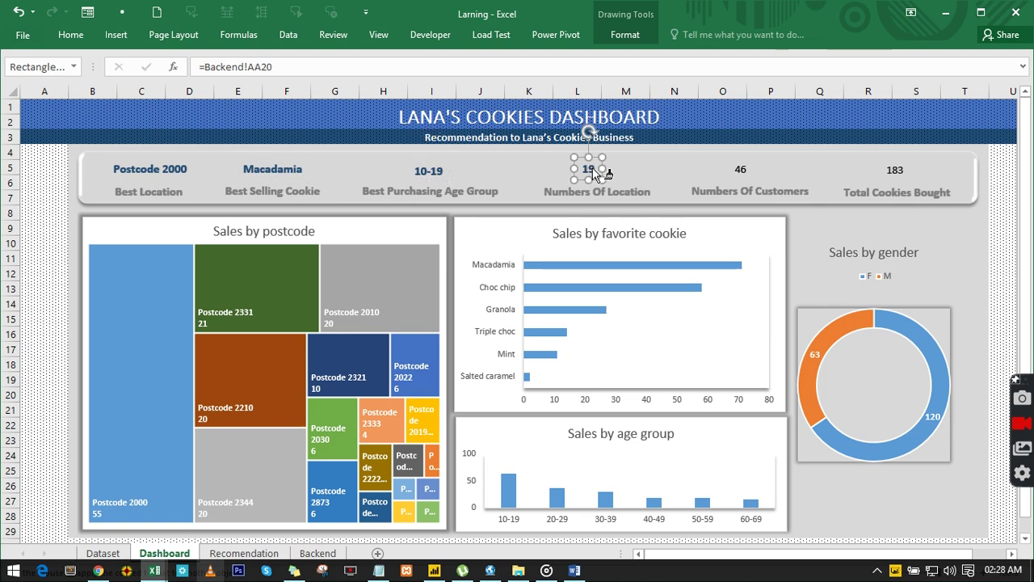
{"action": "left_click", "coordinate": [741, 173]}
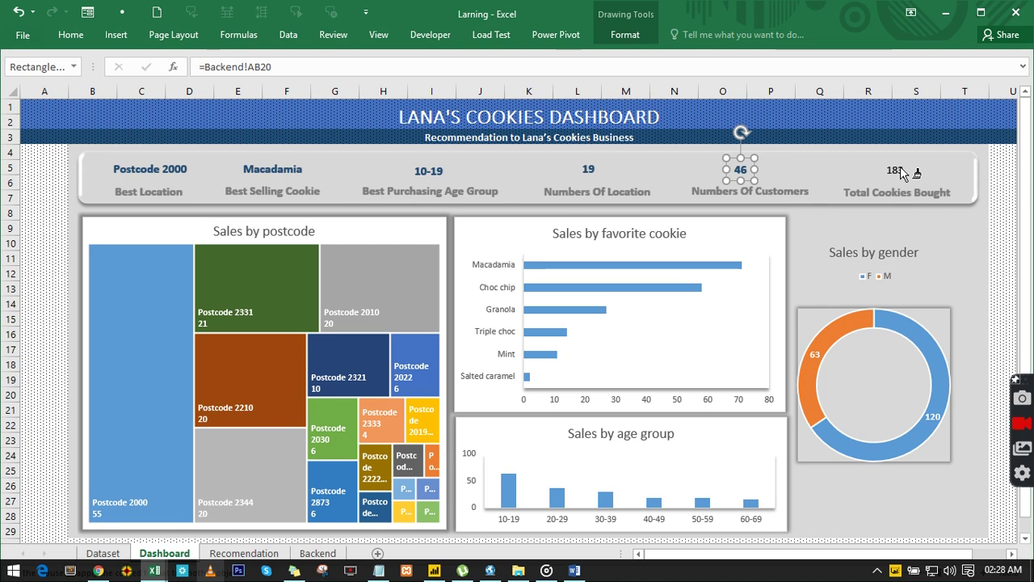
{"action": "left_click", "coordinate": [900, 171]}
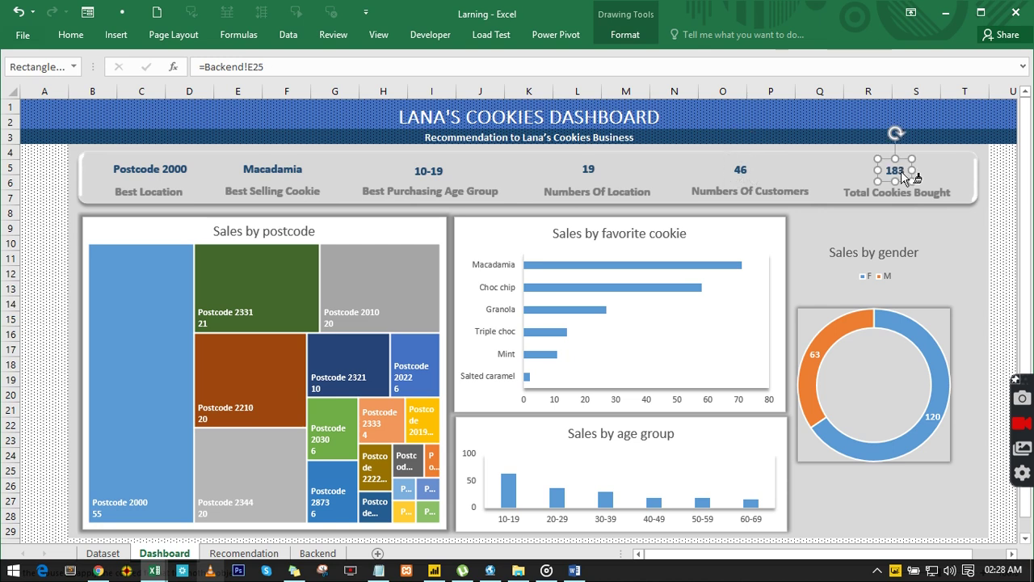
{"action": "key", "text": "Escape"}
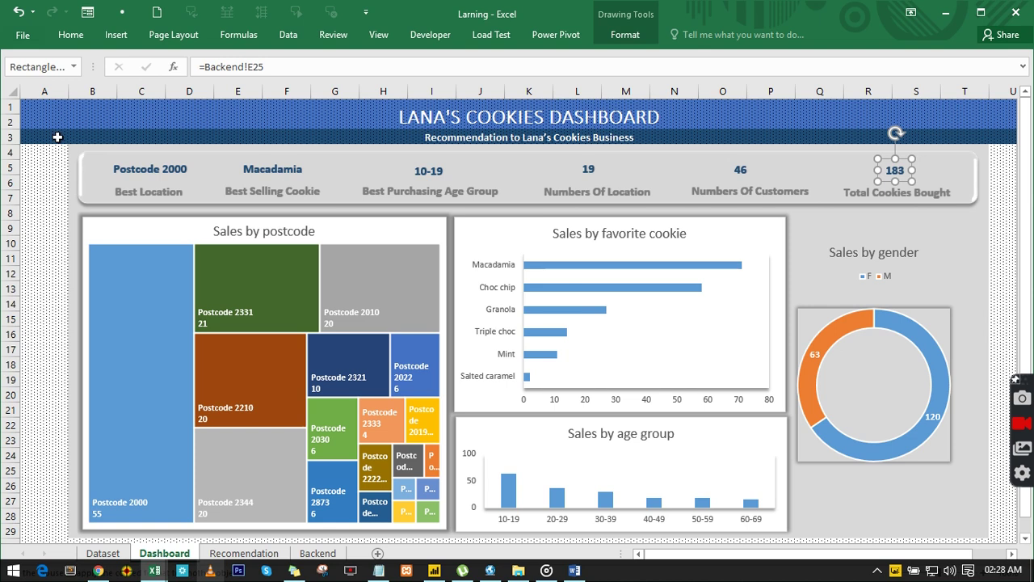
- Fill the rounded KPI banner shape on the Dashboard sheet with the lightest grey shade of the white theme colour
{"action": "mouse_move", "coordinate": [154, 572]}
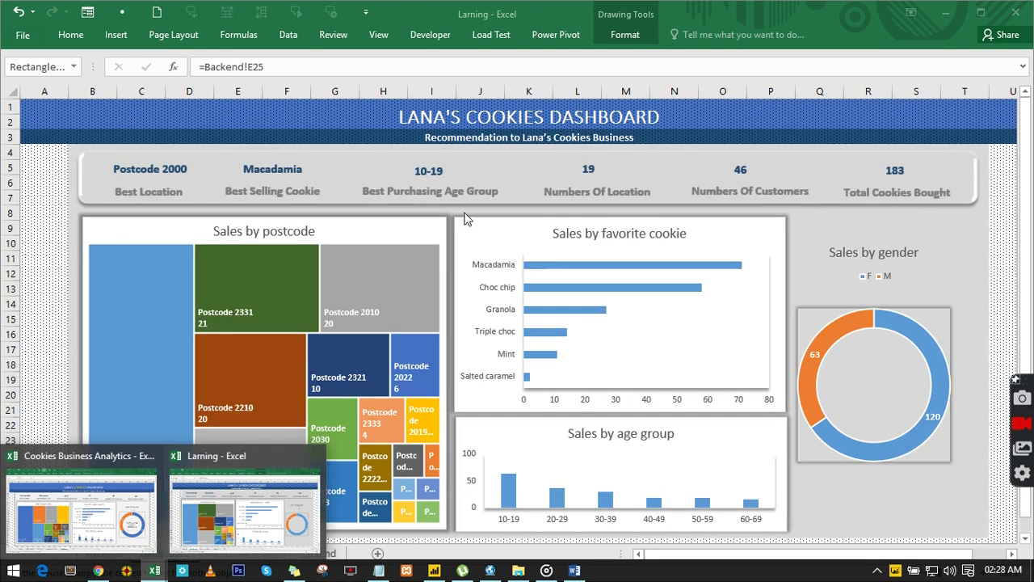
{"action": "left_click", "coordinate": [355, 165]}
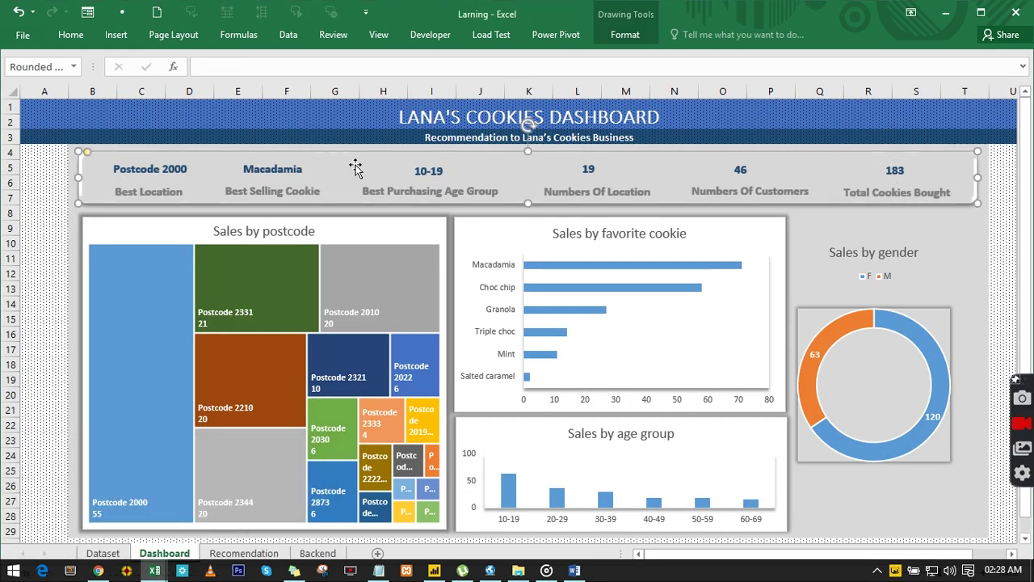
{"action": "left_click", "coordinate": [79, 33]}
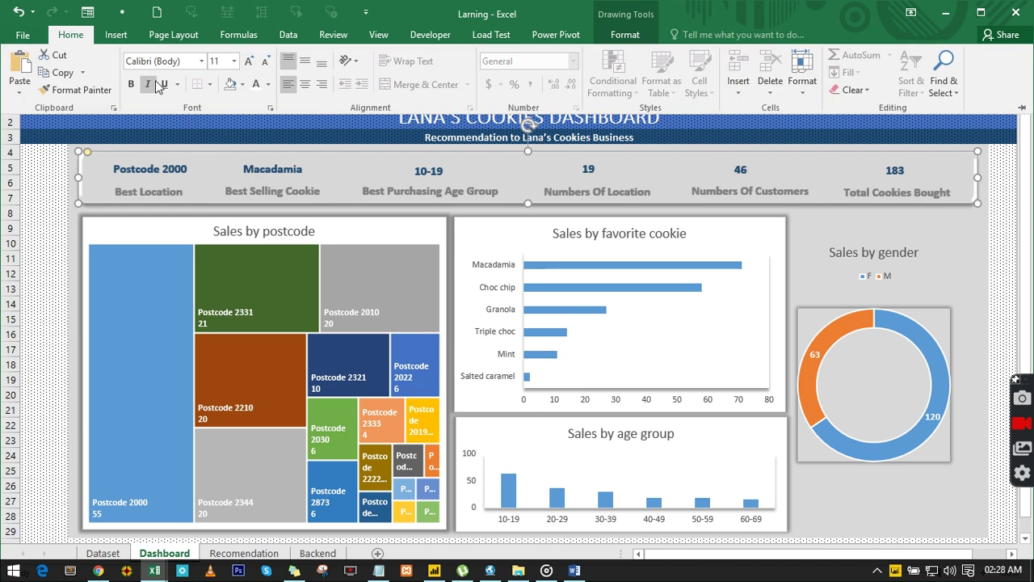
{"action": "left_click", "coordinate": [241, 84]}
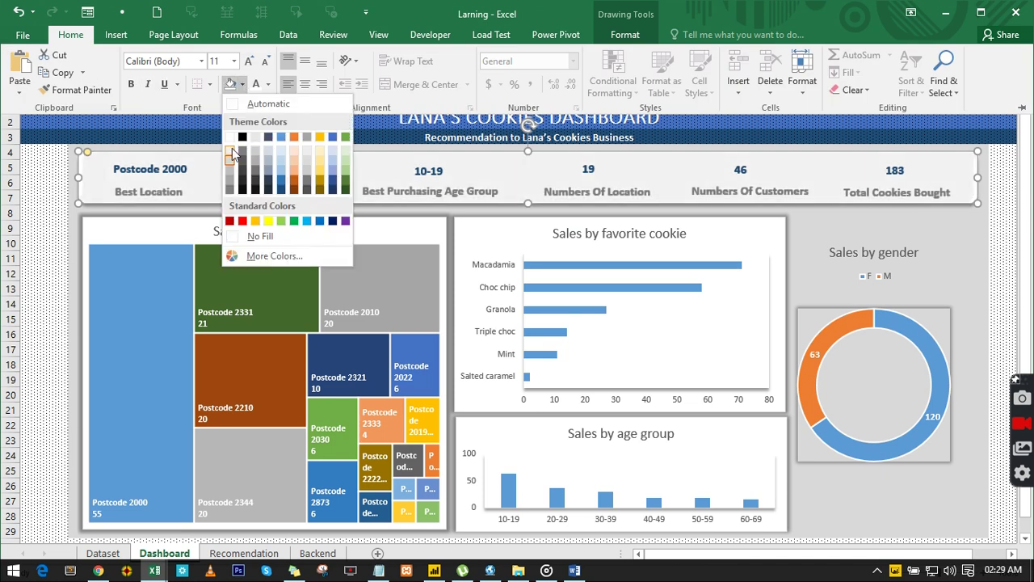
{"action": "left_click", "coordinate": [232, 153]}
{"action": "left_click", "coordinate": [42, 167]}
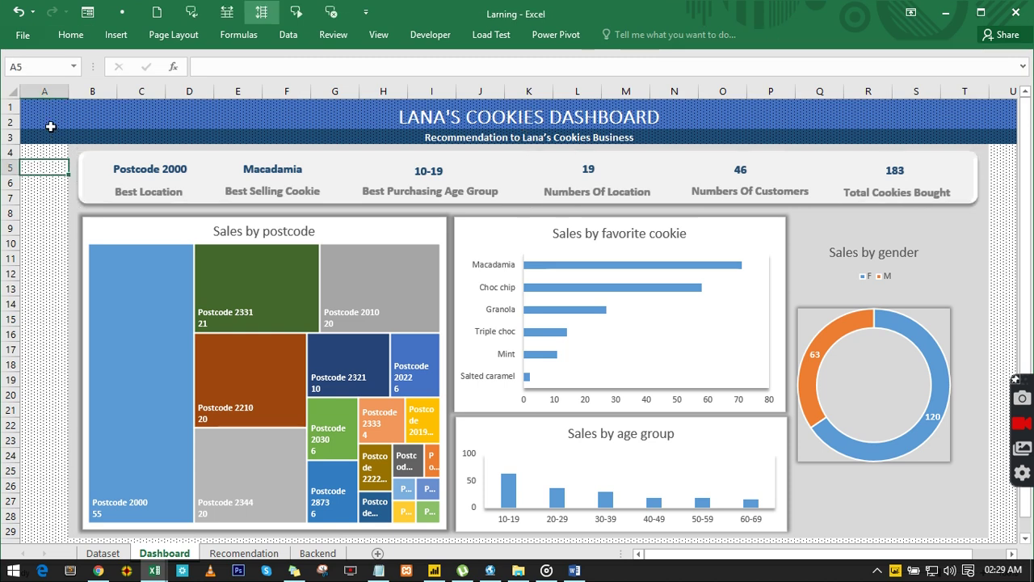
- Copy the demographic characteristics answer from the "Solution to Lana" Notepad file into its matching answer box in the "Lana Cookies Solution" Word document
{"action": "left_click", "coordinate": [575, 571]}
{"action": "scroll", "coordinate": [460, 319], "scroll_direction": "up", "scroll_amount": 4}
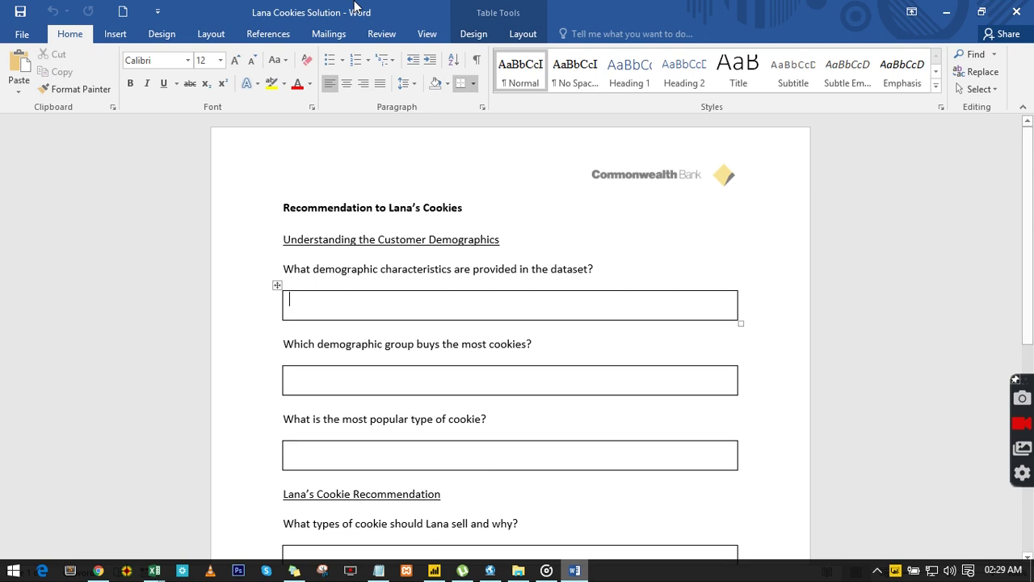
{"action": "left_click", "coordinate": [388, 576]}
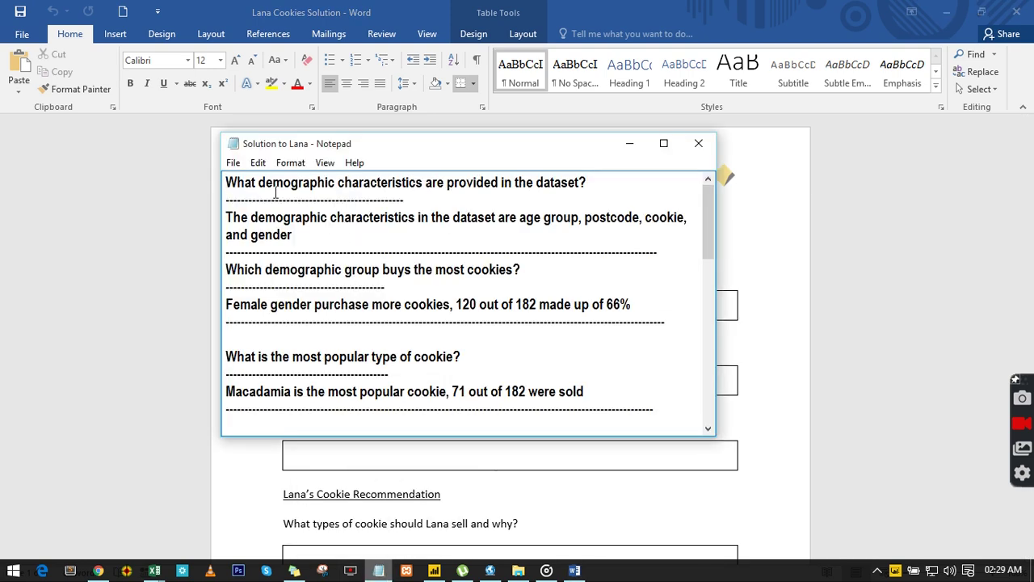
{"action": "left_click_drag", "start_coordinate": [547, 148], "coordinate": [659, 306]}
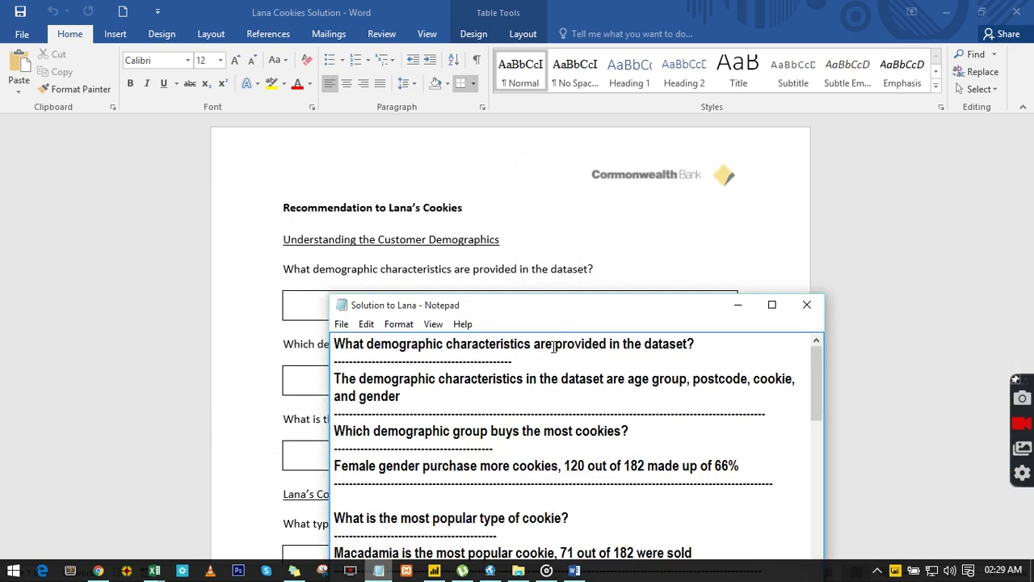
{"action": "left_click_drag", "start_coordinate": [402, 396], "coordinate": [337, 379]}
{"action": "right_click", "coordinate": [337, 379]}
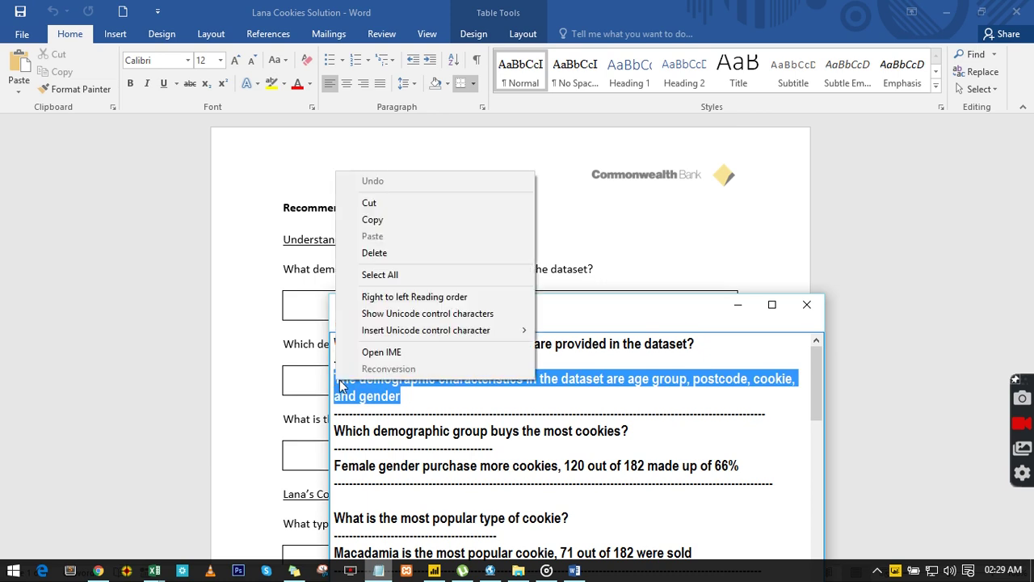
{"action": "left_click", "coordinate": [372, 219]}
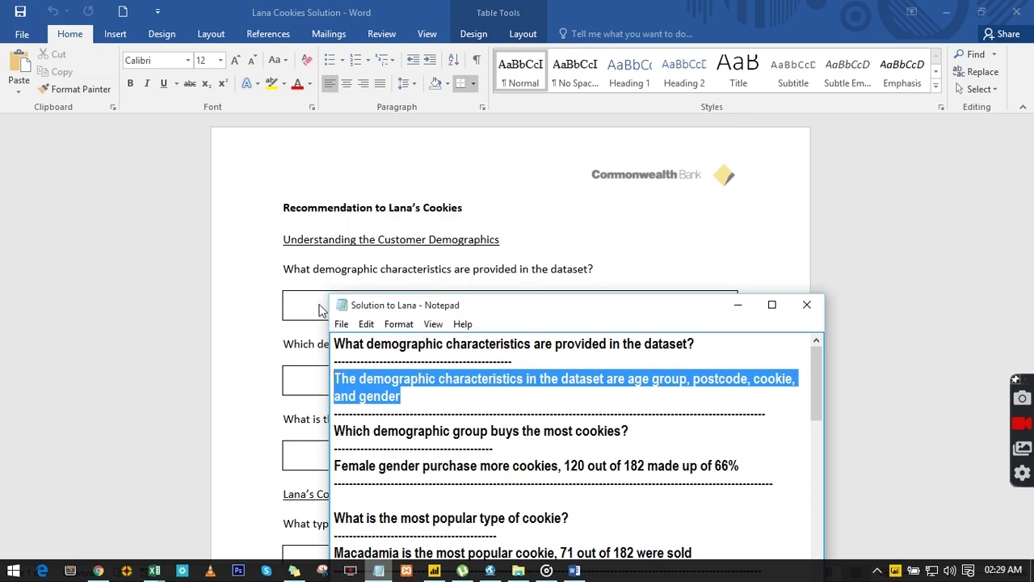
{"action": "left_click", "coordinate": [318, 303]}
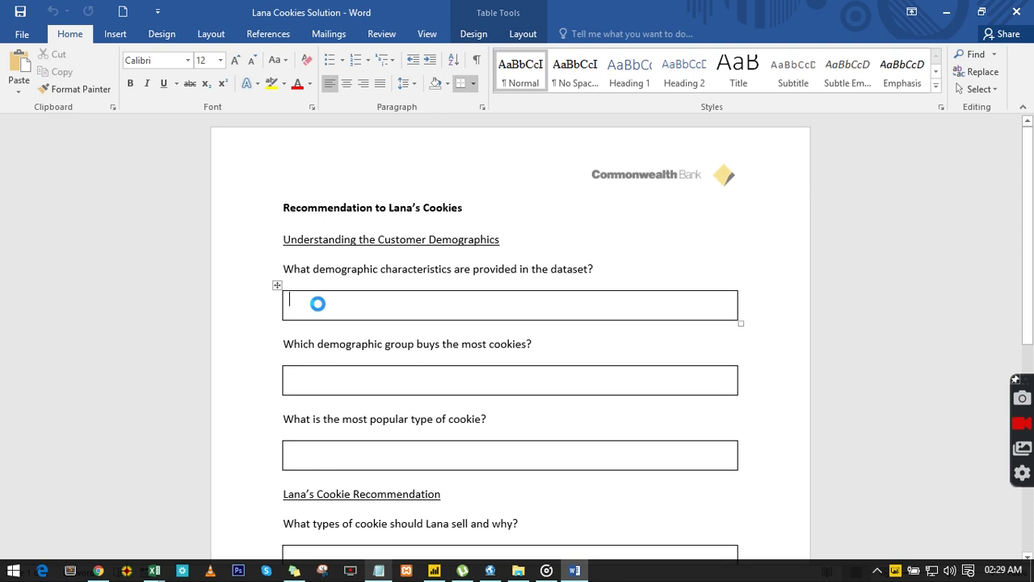
{"action": "key", "text": "ctrl+v"}
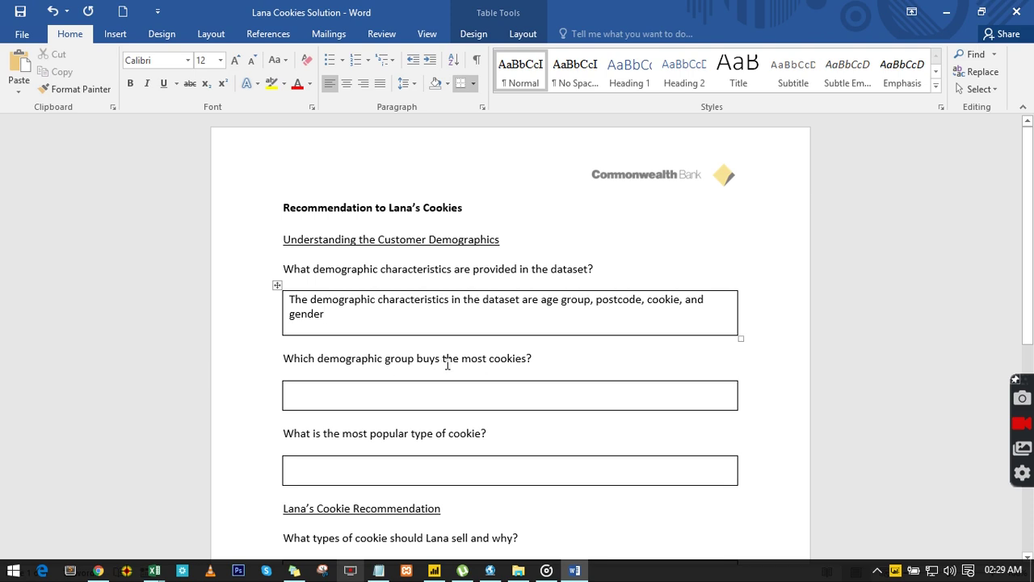
- Copy the Notepad answer on female buyers into the box under "Which demographic group buys the most cookies?" and correct "purchase" to "purchases"
{"action": "left_click", "coordinate": [379, 571]}
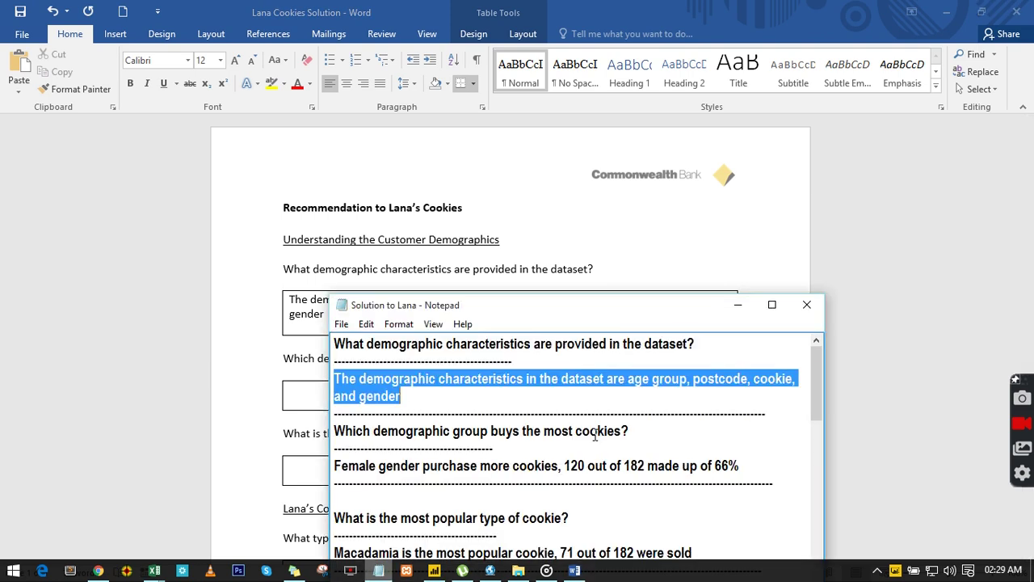
{"action": "left_click_drag", "start_coordinate": [751, 467], "coordinate": [336, 467]}
{"action": "right_click", "coordinate": [338, 466]}
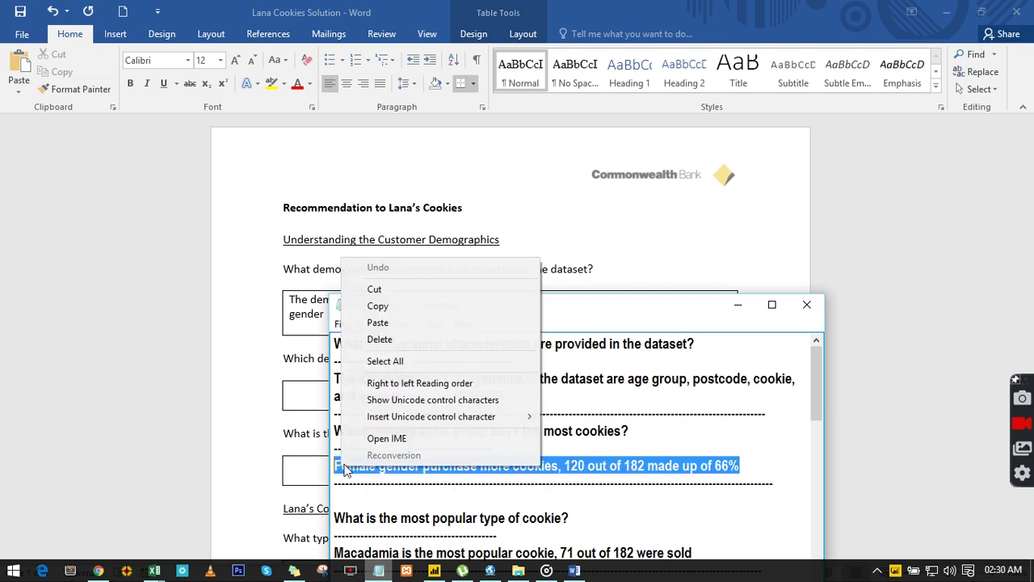
{"action": "left_click", "coordinate": [370, 307]}
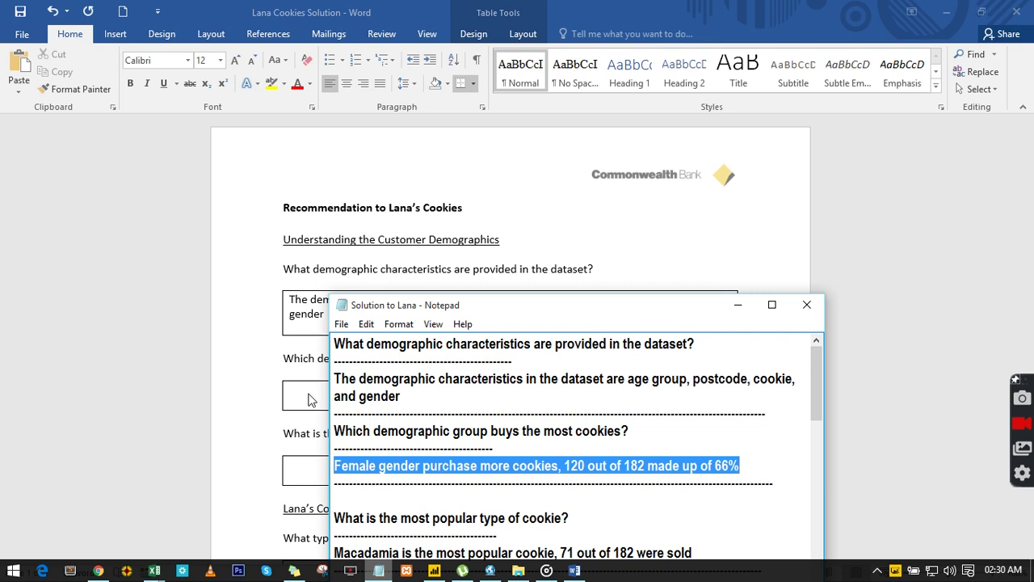
{"action": "left_click", "coordinate": [312, 398]}
{"action": "left_click", "coordinate": [329, 395]}
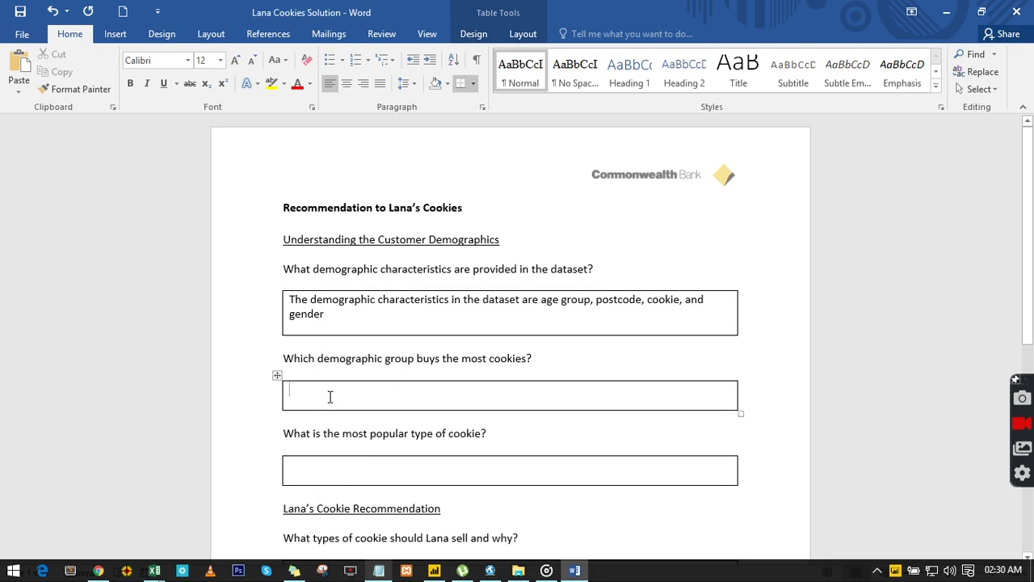
{"action": "key", "text": "ctrl+v"}
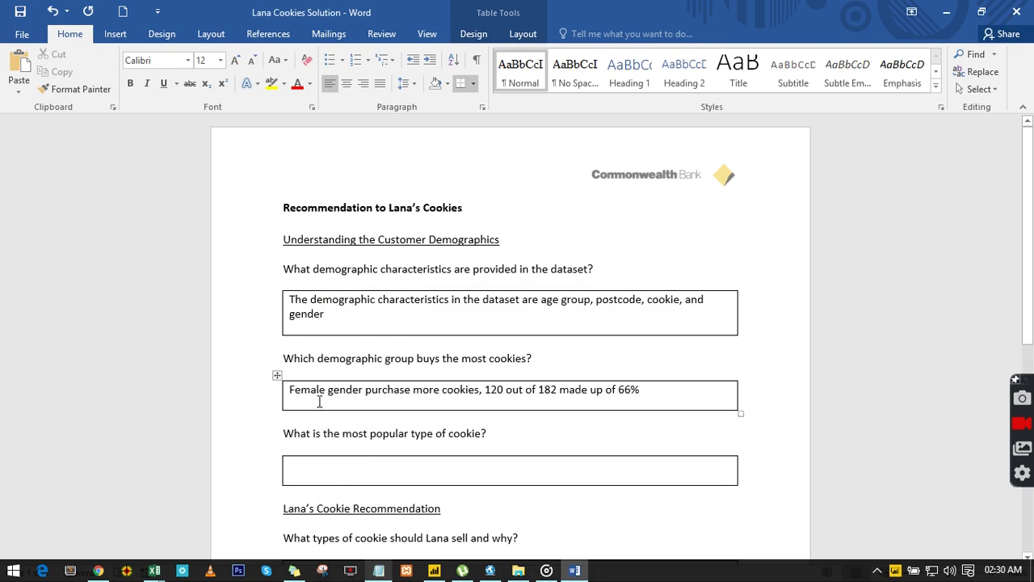
{"action": "right_click", "coordinate": [397, 392]}
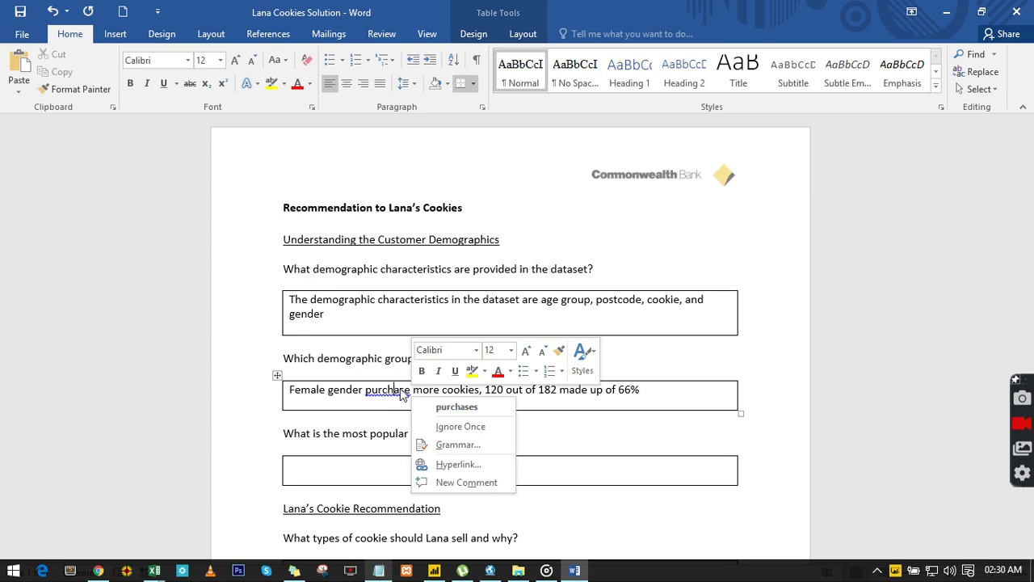
{"action": "left_click", "coordinate": [380, 404]}
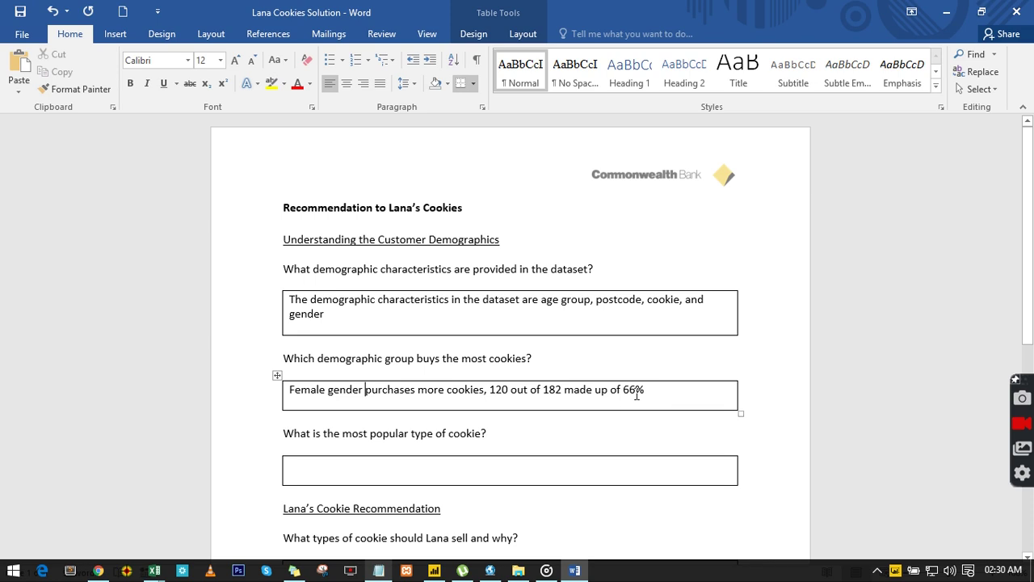
- Copy the Notepad answer "Macadamia is the most popular cookie, 71 out of 182 were sold" into the Word box under the most popular cookie question
{"action": "scroll", "coordinate": [637, 396], "scroll_direction": "down", "scroll_amount": 3}
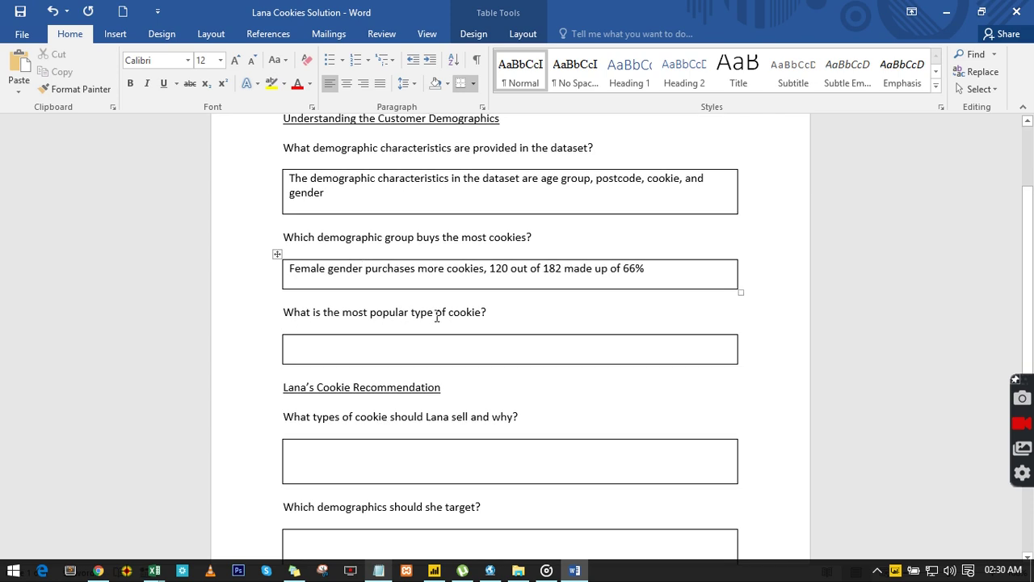
{"action": "left_click", "coordinate": [380, 570]}
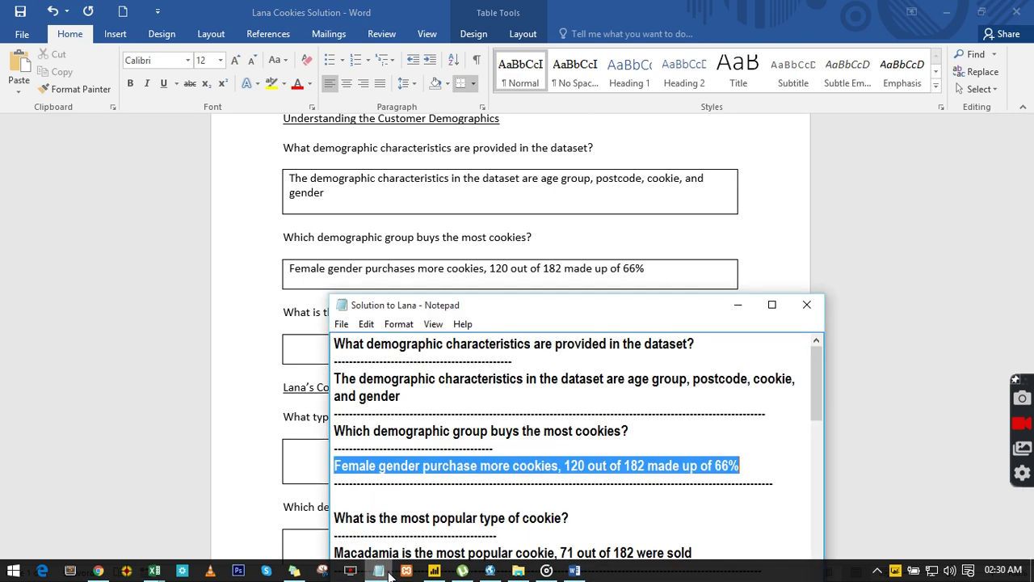
{"action": "left_click_drag", "start_coordinate": [816, 391], "coordinate": [824, 428]}
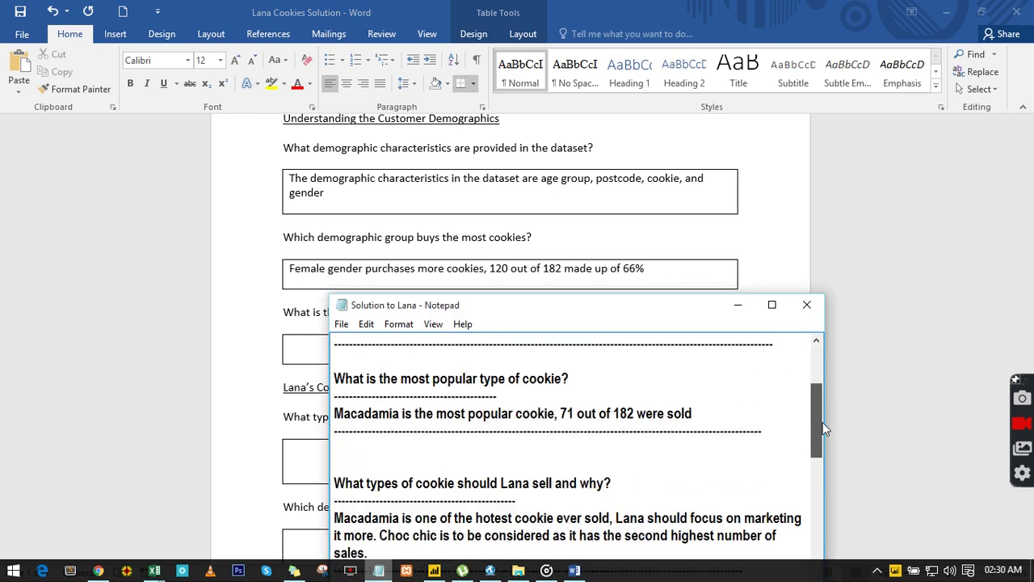
{"action": "left_click", "coordinate": [338, 414]}
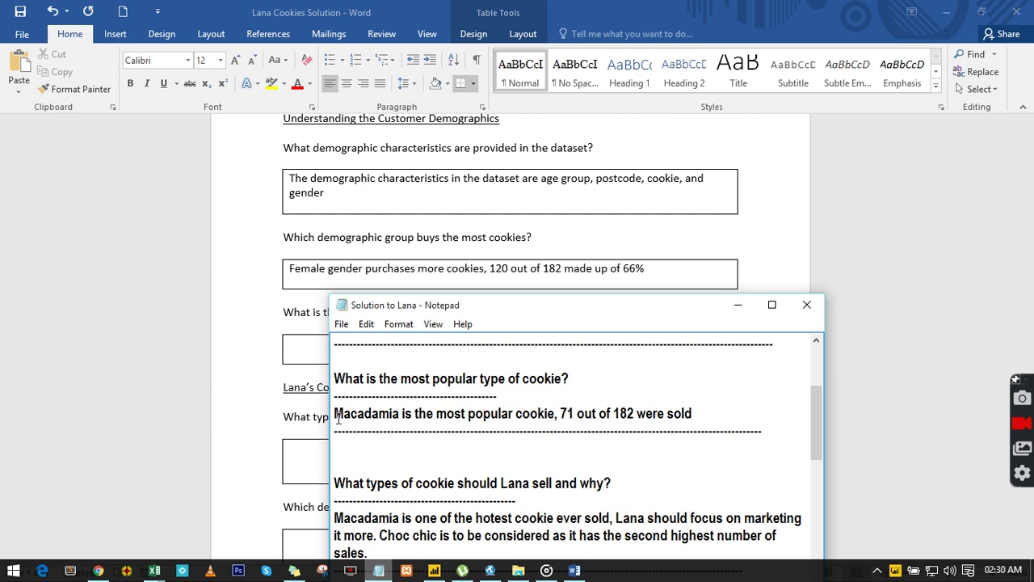
{"action": "left_click_drag", "start_coordinate": [338, 413], "coordinate": [698, 412]}
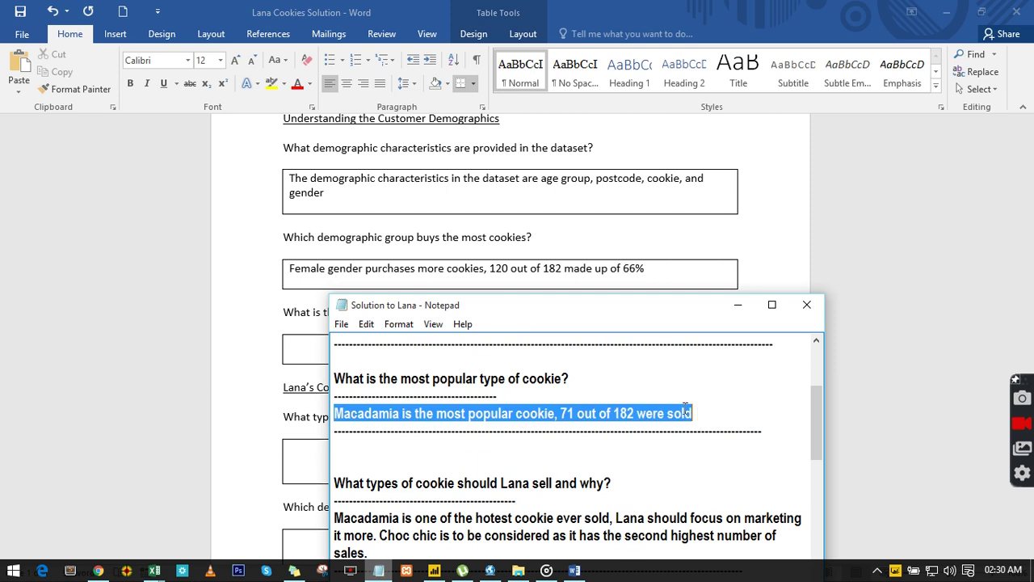
{"action": "right_click", "coordinate": [685, 410]}
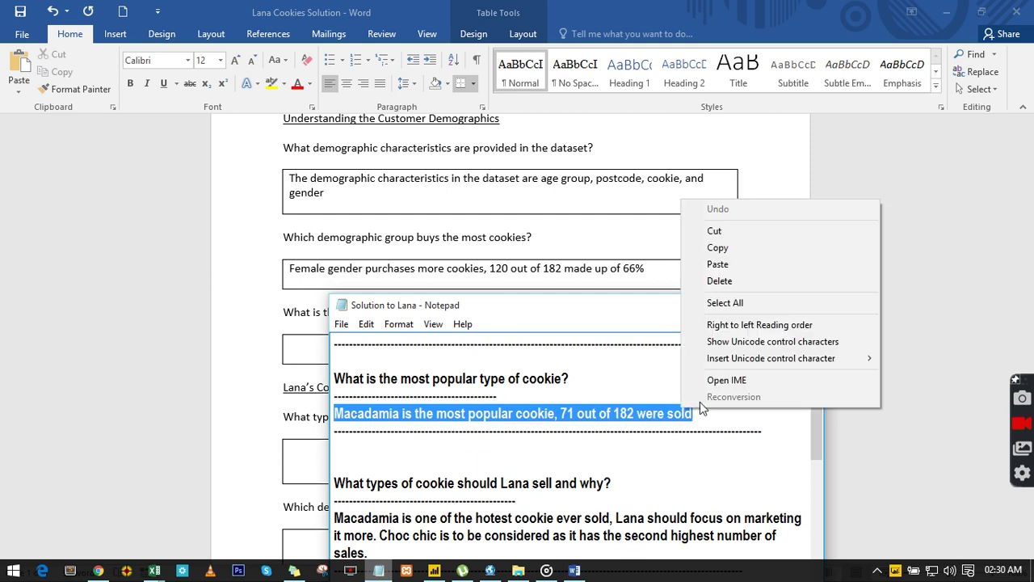
{"action": "left_click", "coordinate": [724, 255]}
{"action": "left_click", "coordinate": [300, 348]}
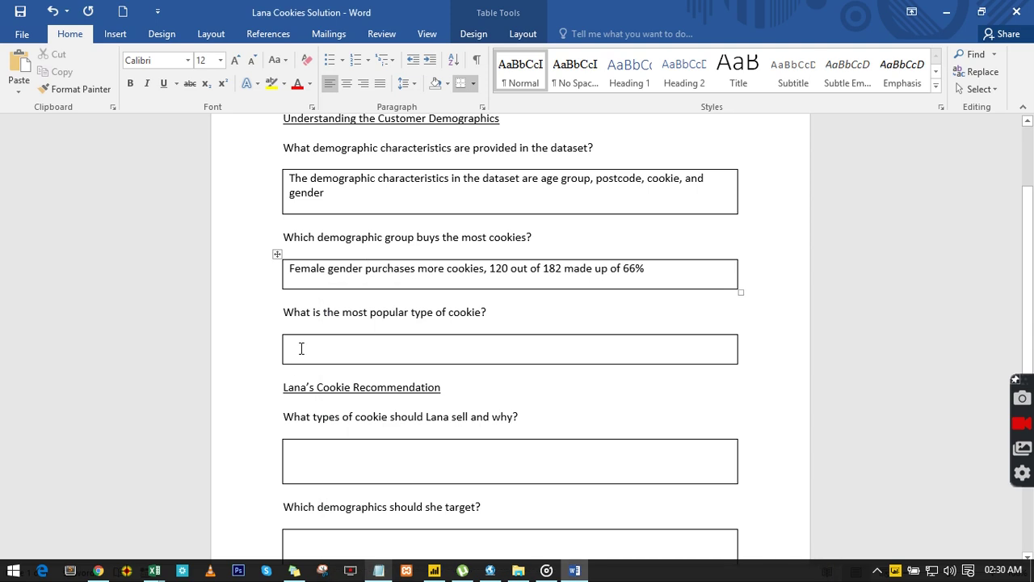
{"action": "left_click", "coordinate": [300, 348]}
{"action": "key", "text": "ctrl+v"}
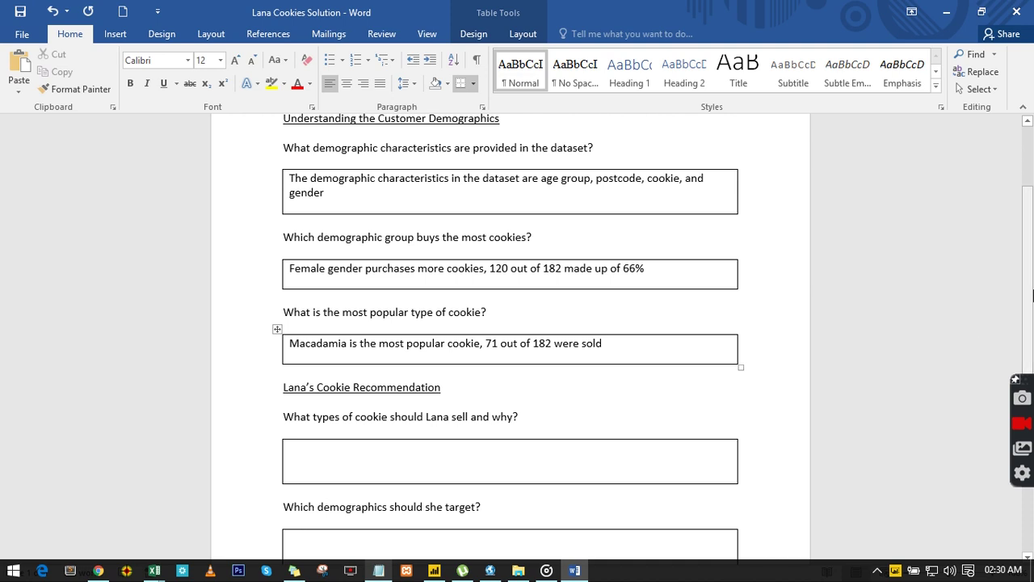
- Copy the Notepad recommendation on Macadamia and Choc chic into the box for which cookie types to sell, and correct "hotest" to "hottest"
{"action": "scroll", "coordinate": [1028, 288], "scroll_direction": "down", "scroll_amount": 3}
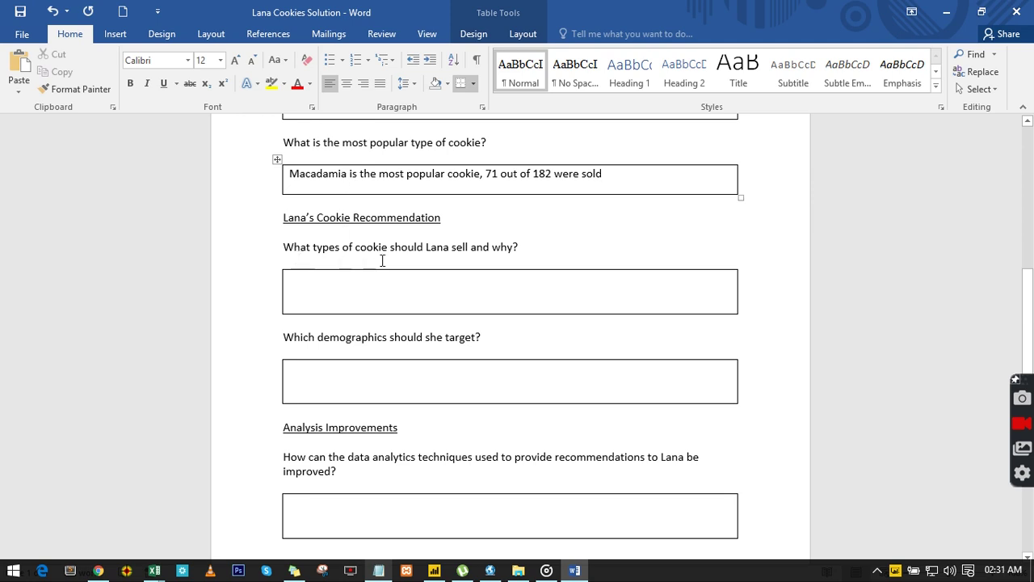
{"action": "left_click", "coordinate": [379, 571]}
{"action": "left_click_drag", "start_coordinate": [815, 408], "coordinate": [822, 444]}
{"action": "left_click_drag", "start_coordinate": [368, 431], "coordinate": [333, 395]}
{"action": "right_click", "coordinate": [338, 397]}
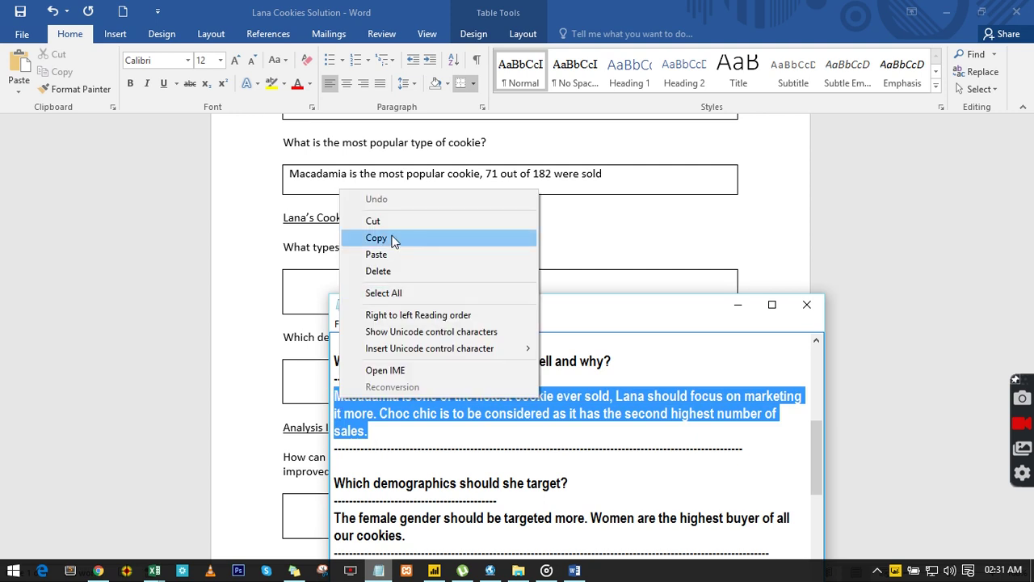
{"action": "left_click", "coordinate": [392, 239]}
{"action": "left_click", "coordinate": [310, 289]}
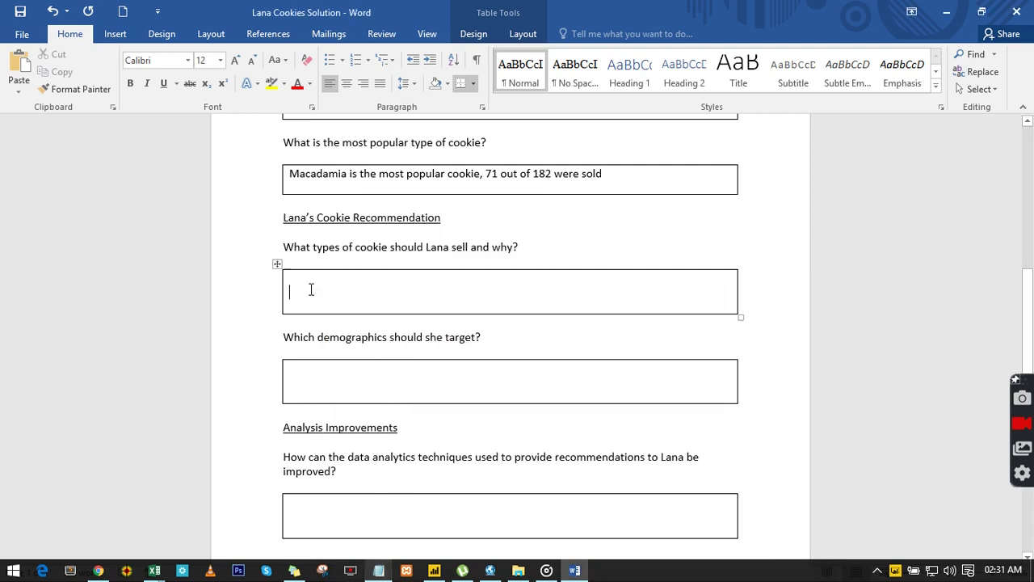
{"action": "key", "text": "ctrl+v"}
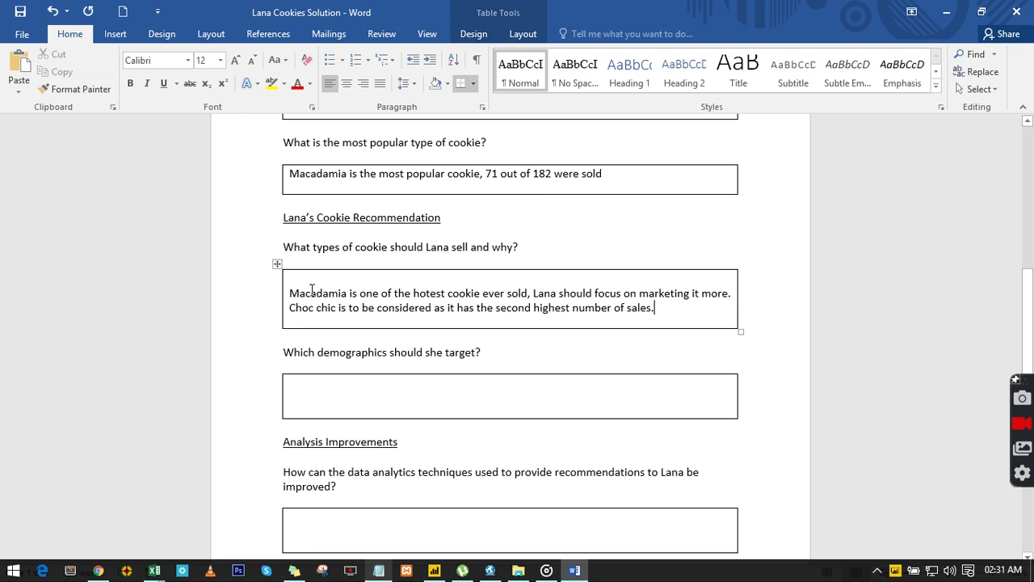
{"action": "right_click", "coordinate": [445, 300]}
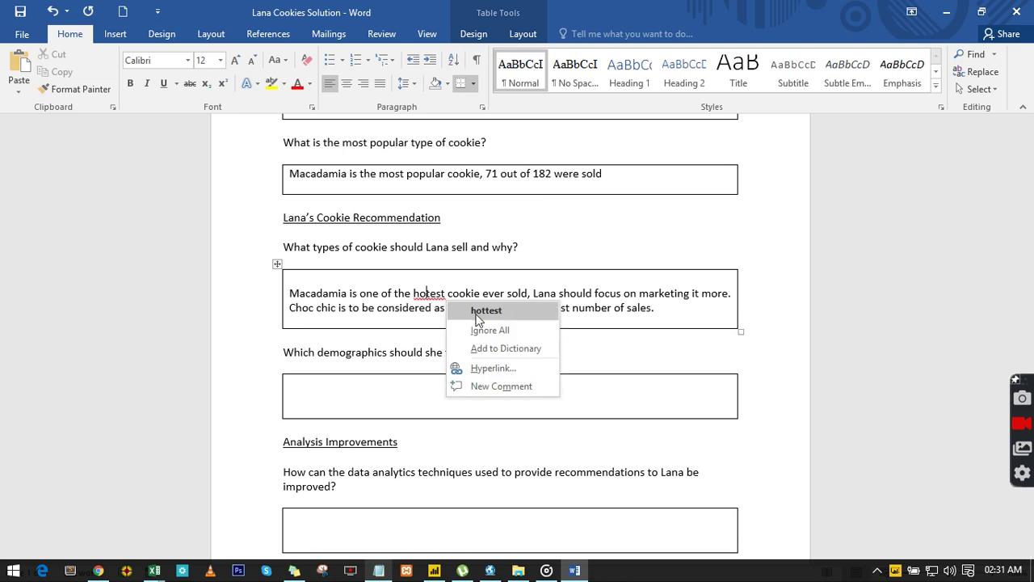
{"action": "left_click", "coordinate": [486, 311]}
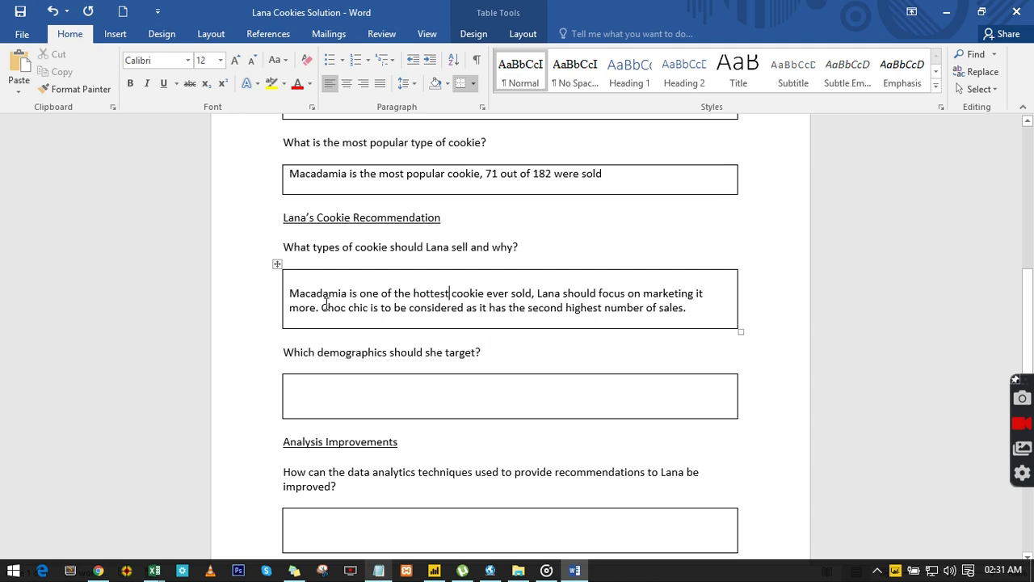
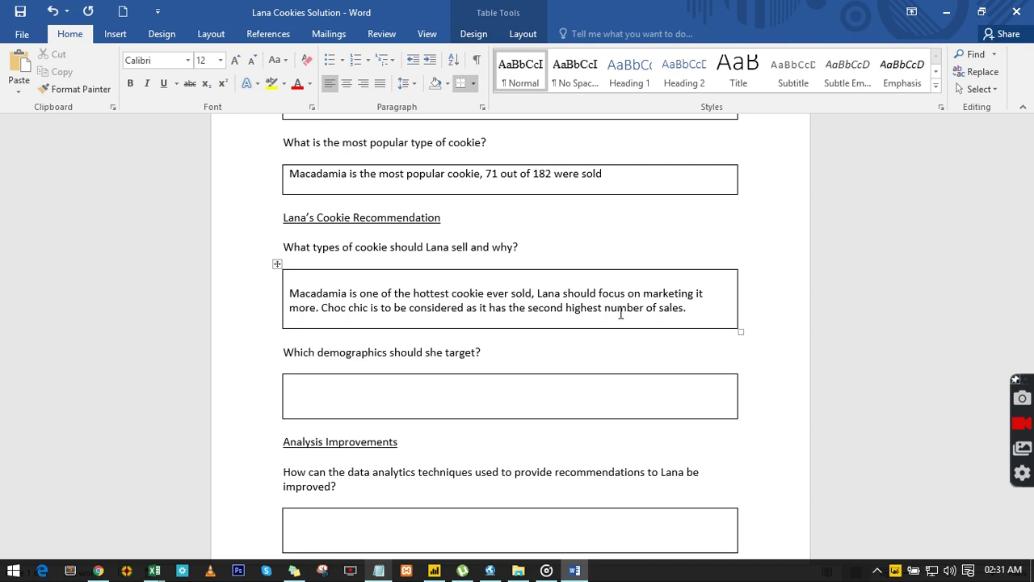
- Copy the Notepad answer on targeting the female gender into the Word box under "Which demographics should she target?"
{"action": "left_click", "coordinate": [346, 392]}
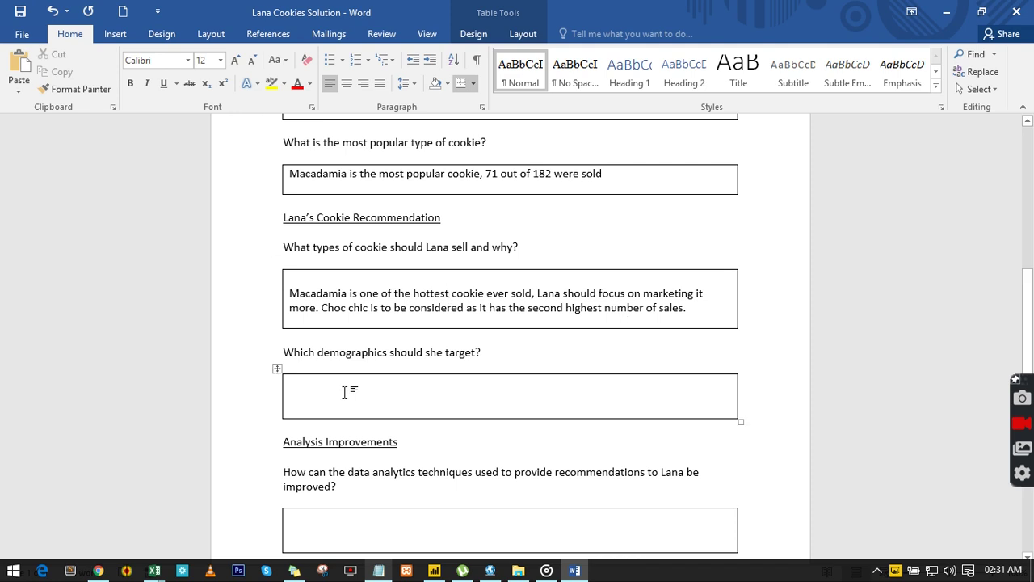
{"action": "left_click", "coordinate": [378, 571]}
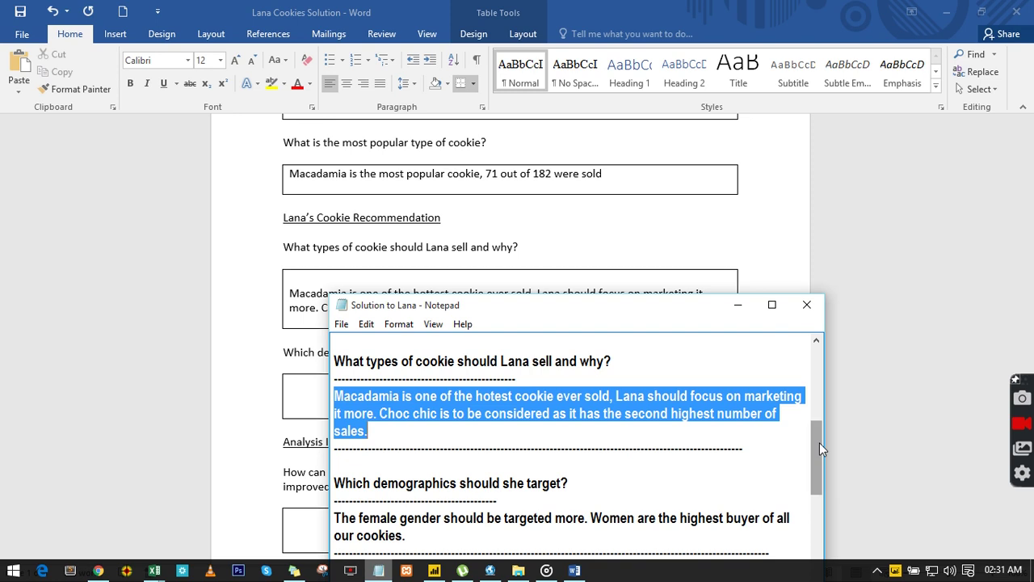
{"action": "left_click_drag", "start_coordinate": [819, 444], "coordinate": [826, 494]}
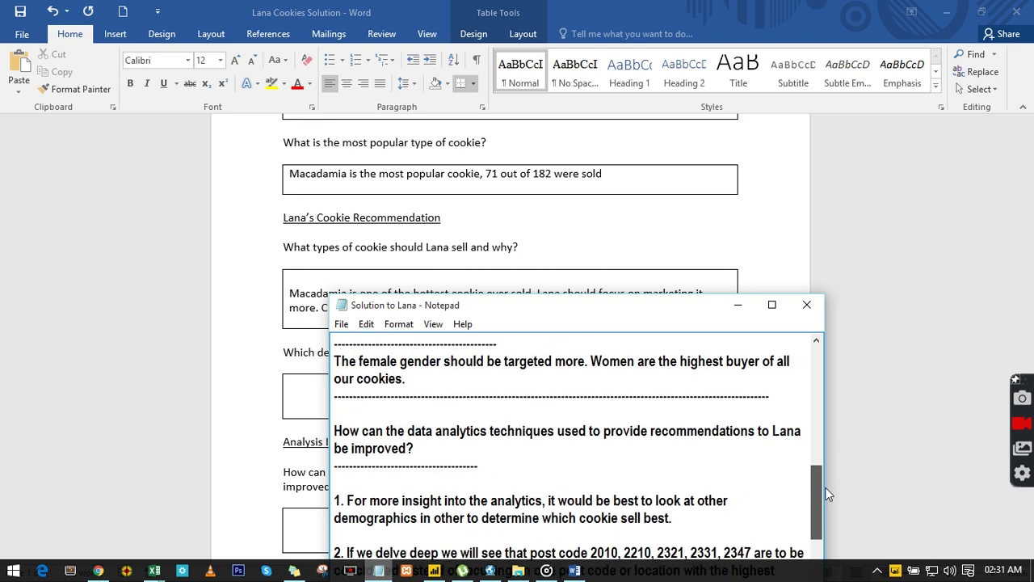
{"action": "left_click_drag", "start_coordinate": [405, 379], "coordinate": [334, 361]}
{"action": "right_click", "coordinate": [349, 368]}
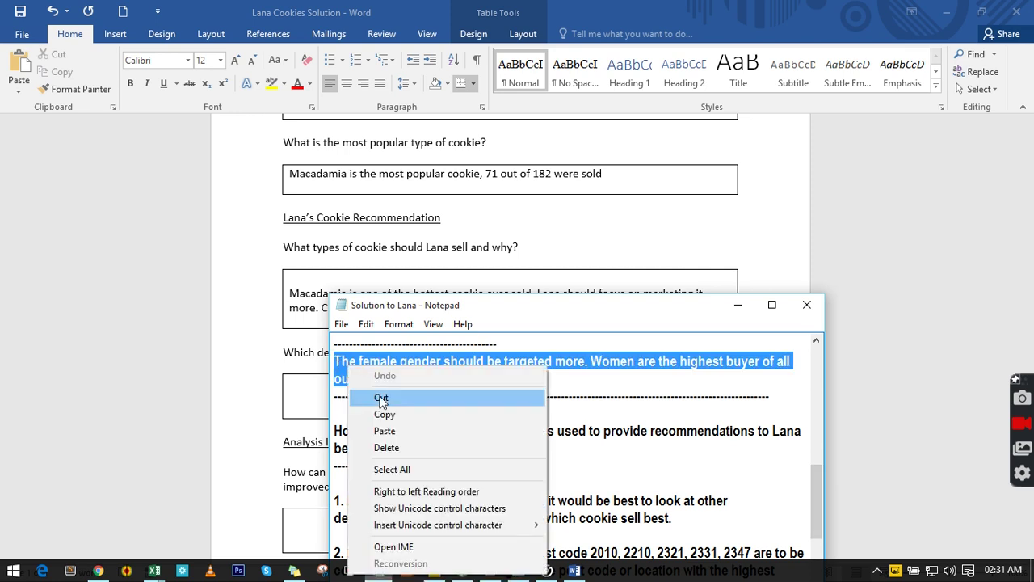
{"action": "left_click", "coordinate": [384, 415]}
{"action": "left_click", "coordinate": [315, 400]}
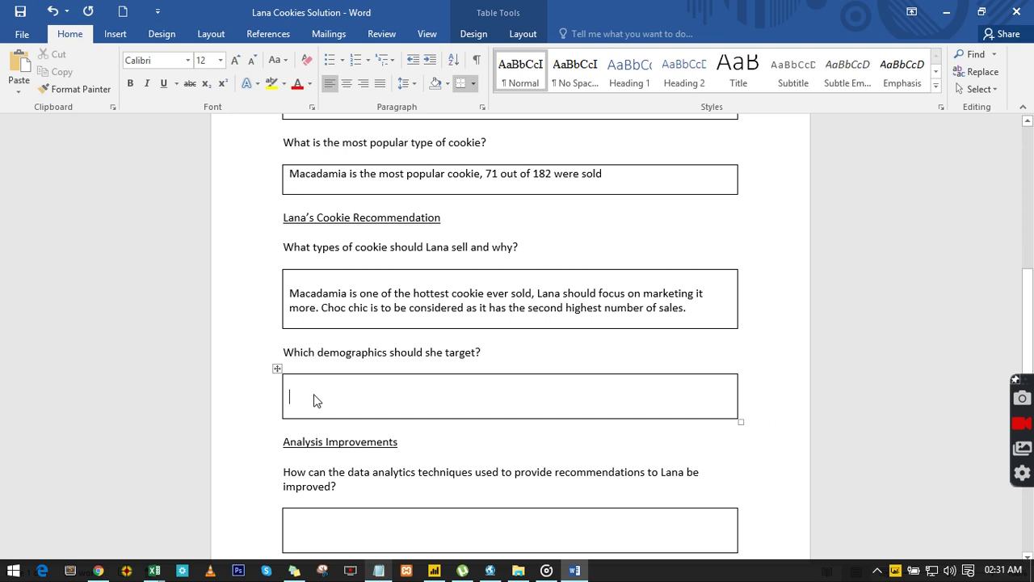
{"action": "key", "text": "ctrl+v"}
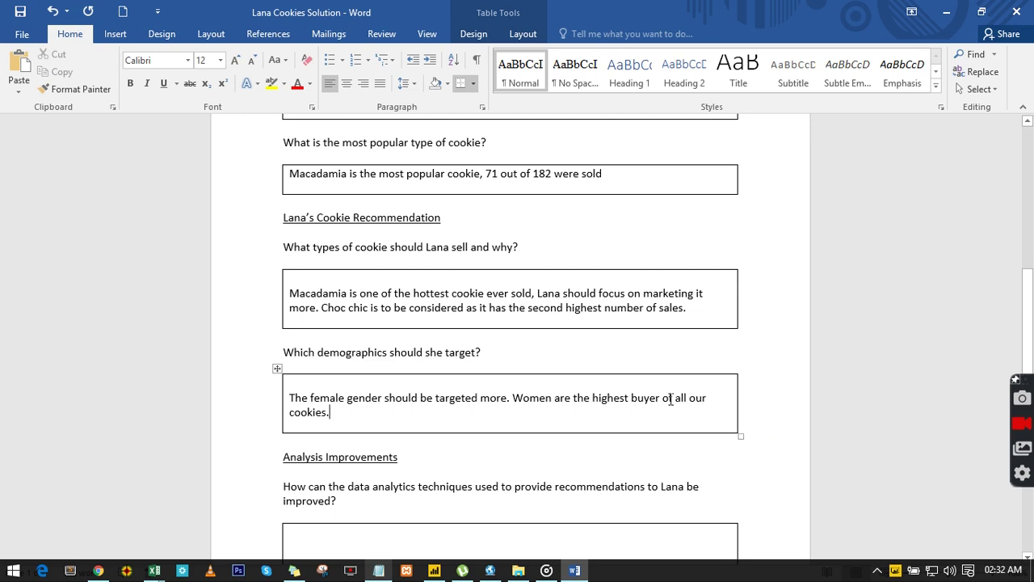
- Copy the numbered improvement points and closing "Nothwithstanding" paragraph from Notepad into the Word answer box under Analysis Improvements
{"action": "scroll", "coordinate": [381, 431], "scroll_direction": "down", "scroll_amount": 3}
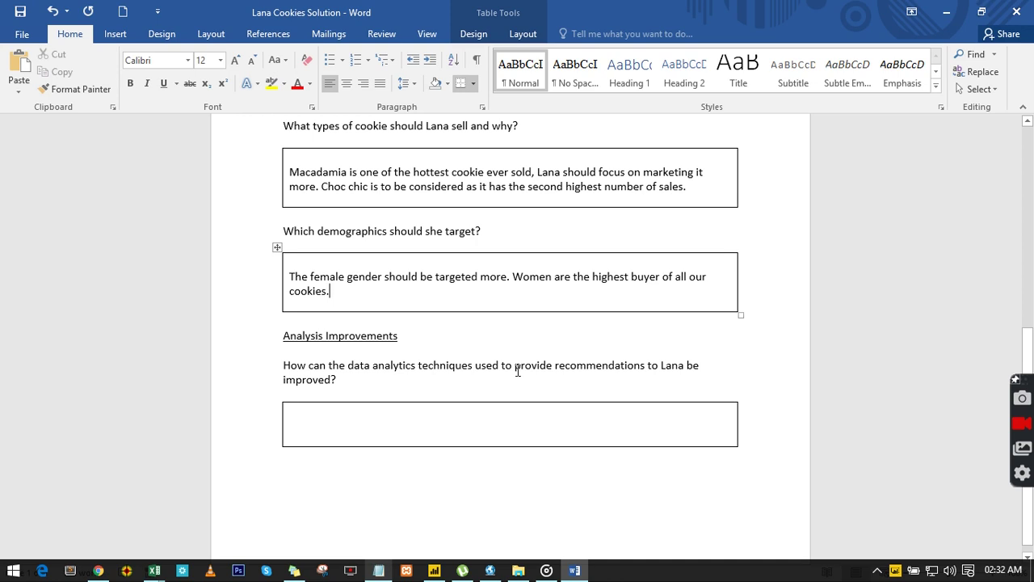
{"action": "left_click", "coordinate": [379, 571]}
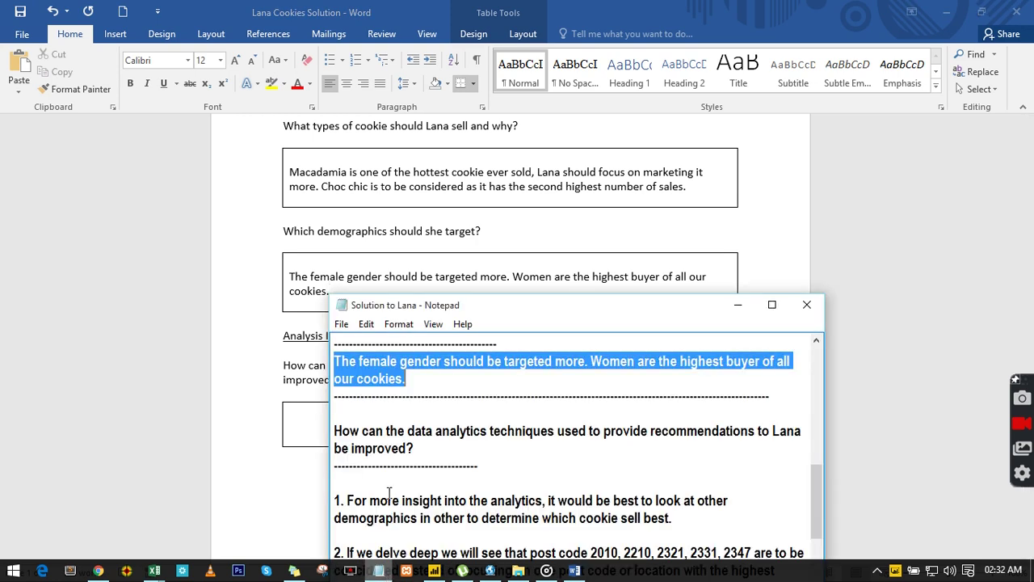
{"action": "scroll", "coordinate": [392, 485], "scroll_direction": "down", "scroll_amount": 3}
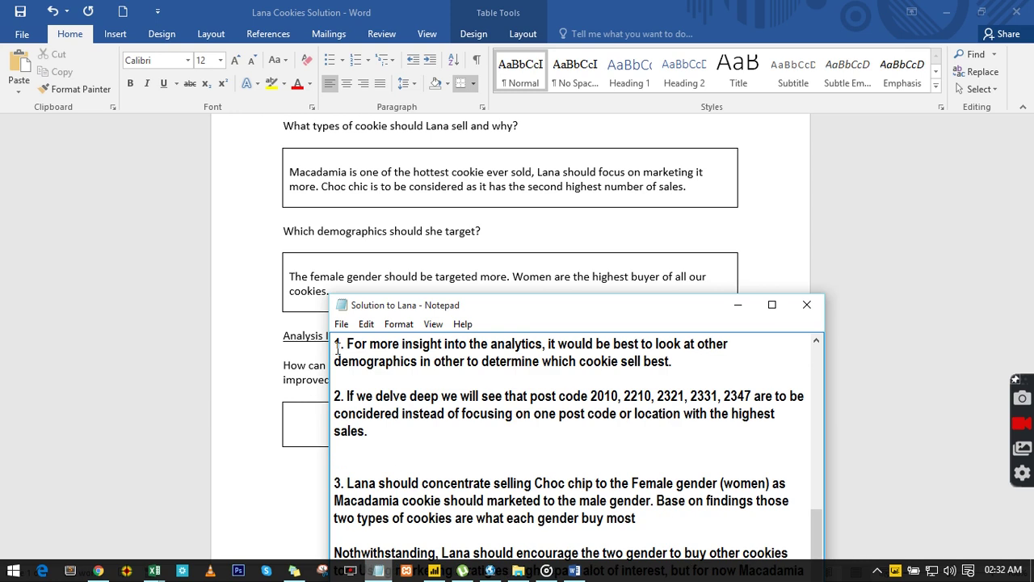
{"action": "left_click_drag", "start_coordinate": [334, 343], "coordinate": [794, 575]}
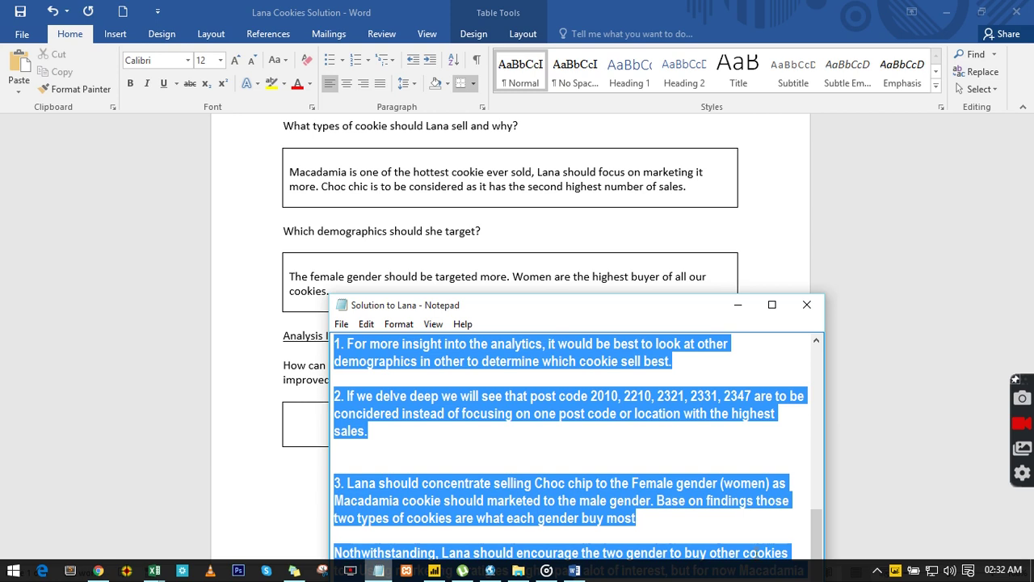
{"action": "left_click", "coordinate": [300, 419]}
{"action": "left_click", "coordinate": [300, 419]}
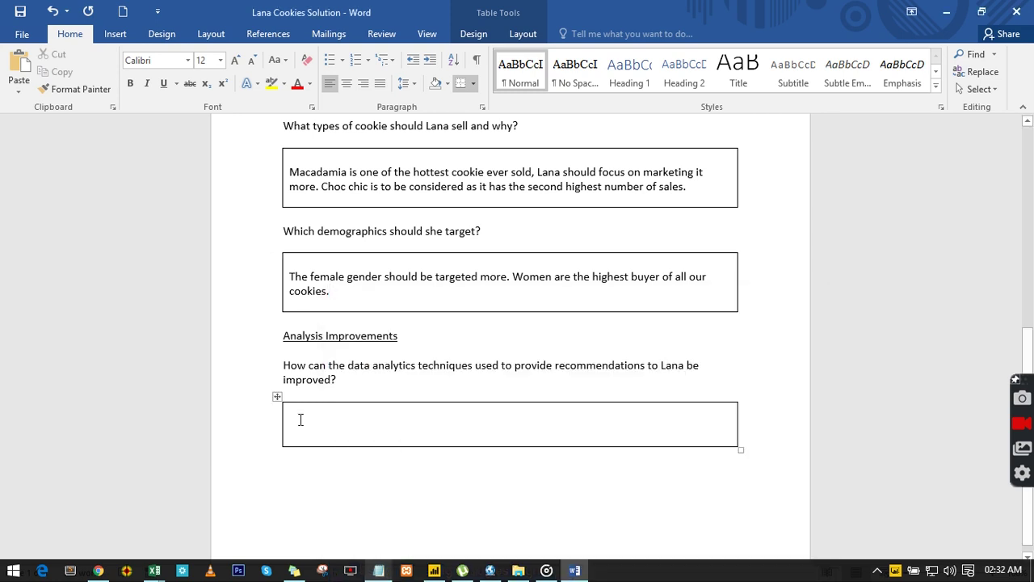
{"action": "key", "text": "ctrl+v"}
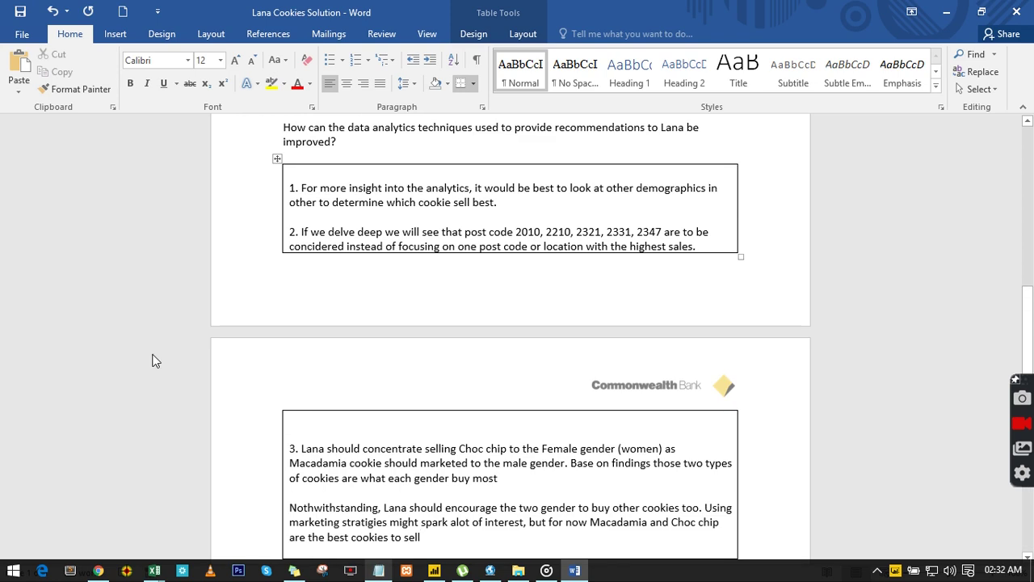
- Correct the misspelled words in the pasted improvements answer to "considered", "Notwithstanding", "a lot" and "strategies"
{"action": "right_click", "coordinate": [322, 245]}
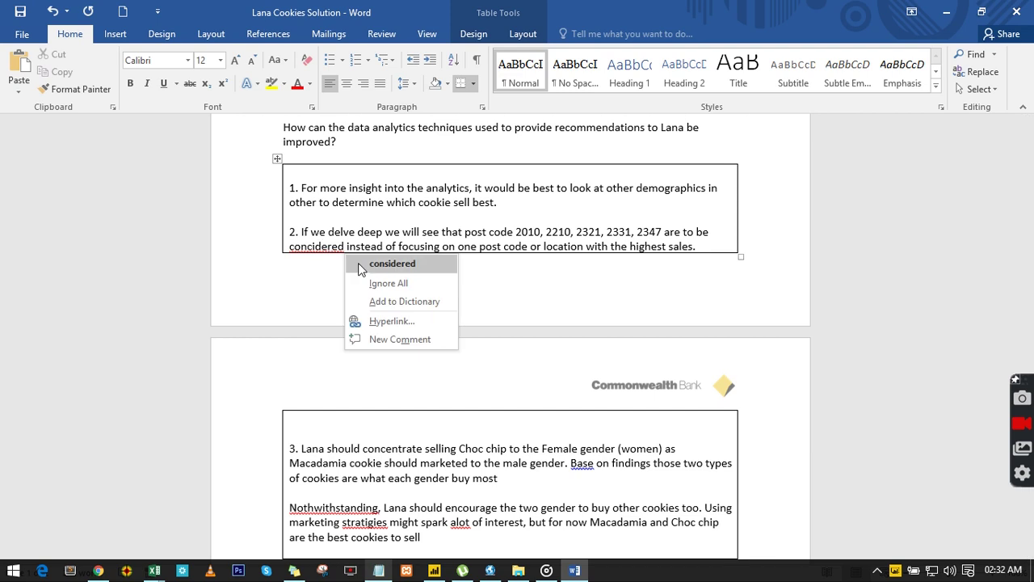
{"action": "left_click", "coordinate": [359, 263]}
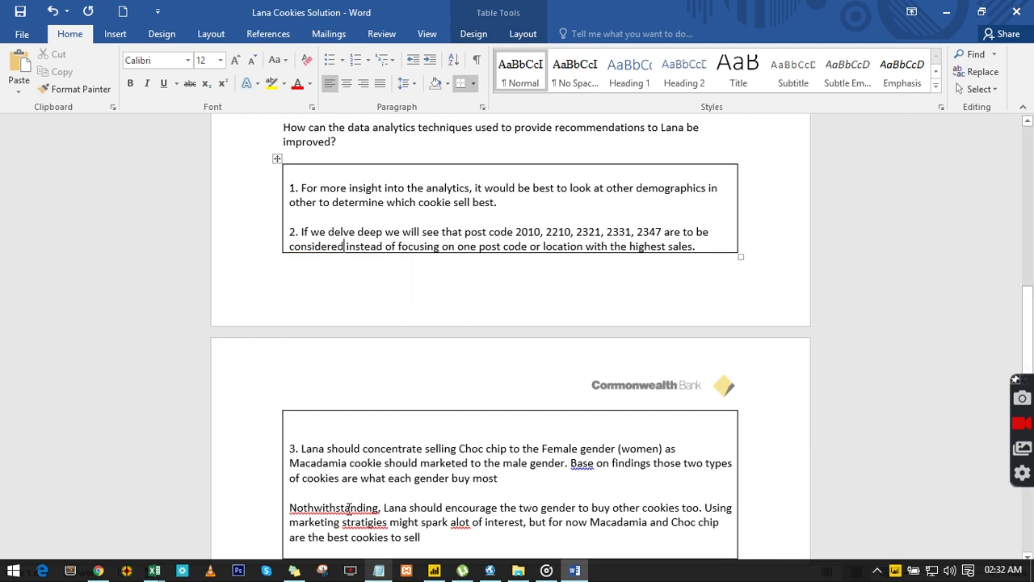
{"action": "right_click", "coordinate": [349, 507]}
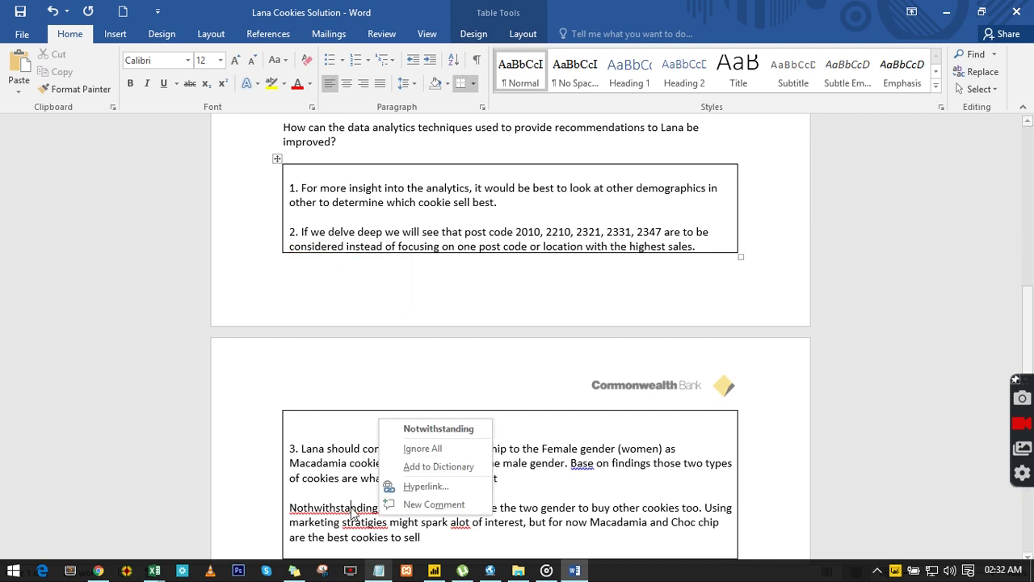
{"action": "left_click", "coordinate": [441, 436]}
{"action": "right_click", "coordinate": [461, 522]}
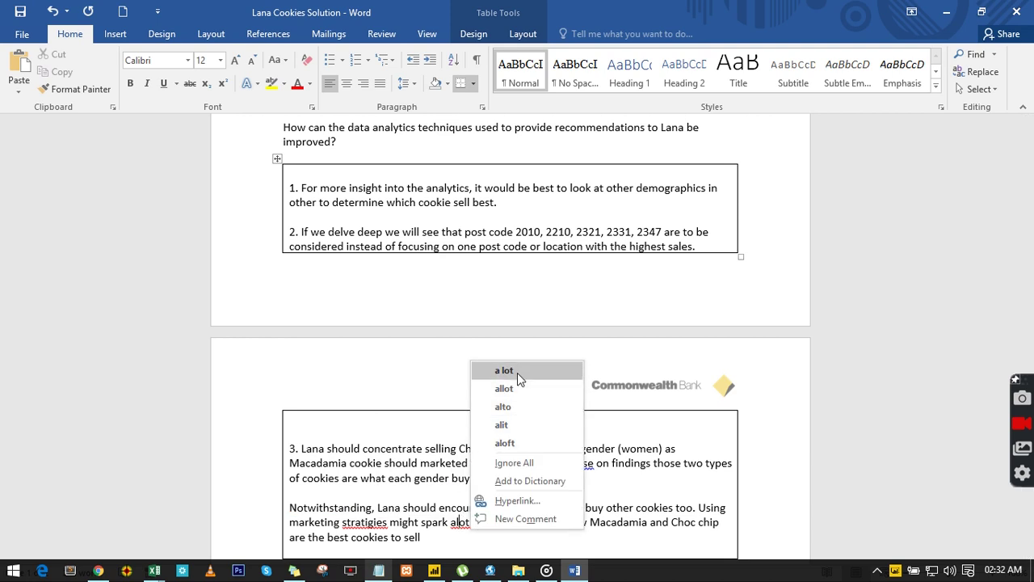
{"action": "left_click", "coordinate": [517, 372]}
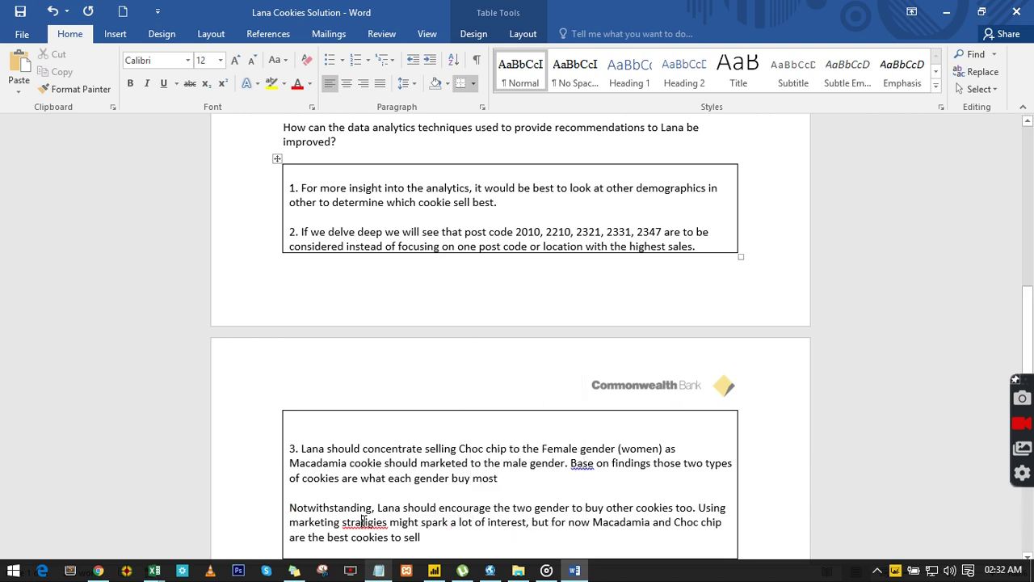
{"action": "right_click", "coordinate": [364, 521]}
{"action": "left_click", "coordinate": [433, 407]}
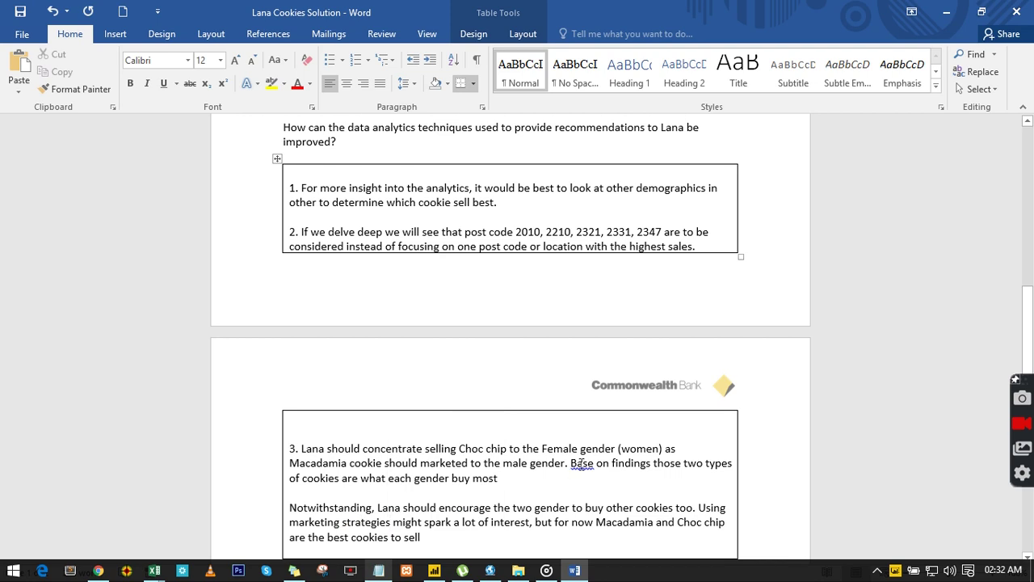
{"action": "right_click", "coordinate": [581, 463]}
{"action": "left_click", "coordinate": [616, 478]}
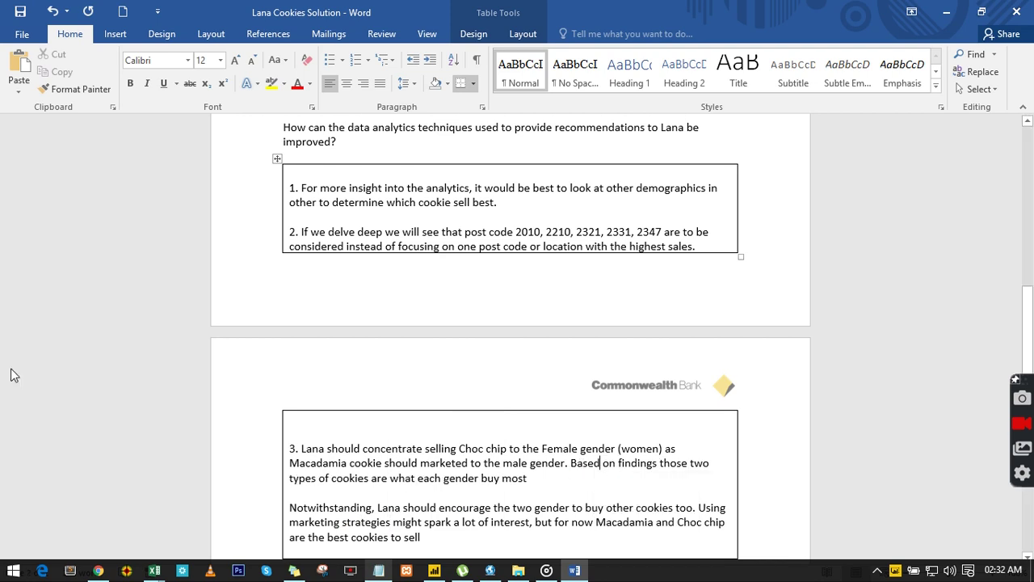
{"action": "key", "text": "BackSpace"}
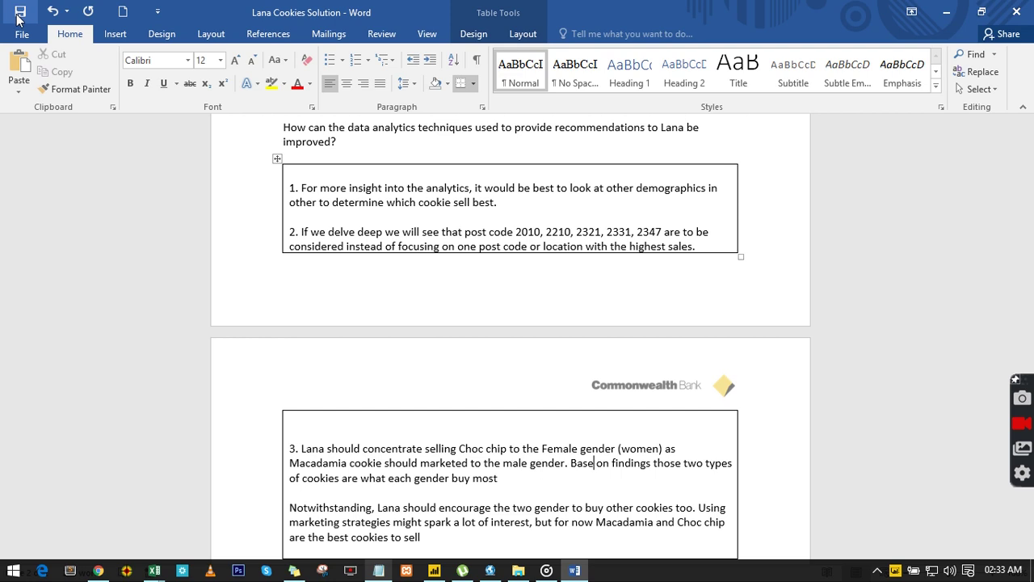
- Look over the improvements answer in Word, then switch to the Cookies Business Analytics workbook in Excel and show Sheet4
{"action": "scroll", "coordinate": [511, 362], "scroll_direction": "down", "scroll_amount": 3}
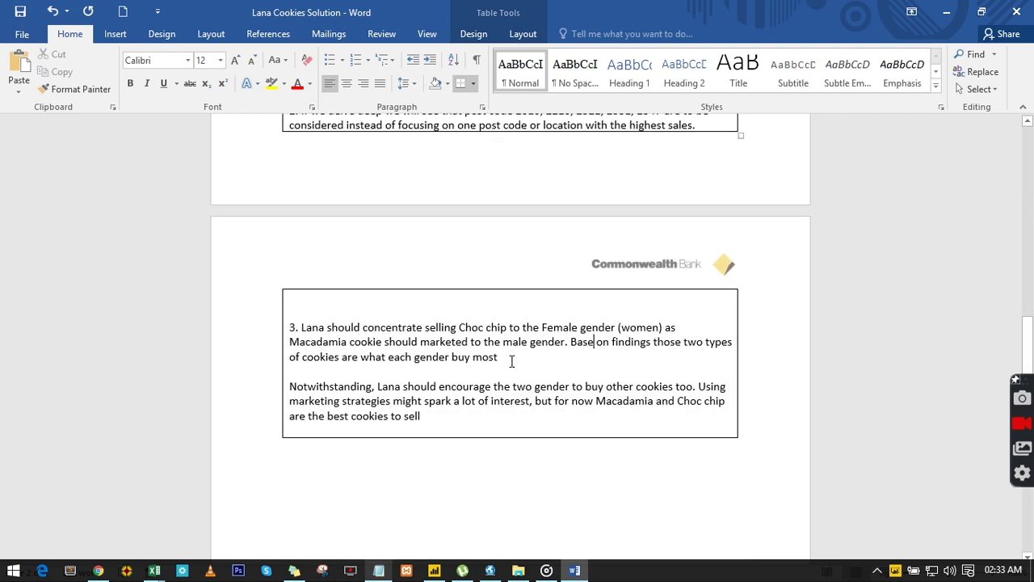
{"action": "scroll", "coordinate": [511, 364], "scroll_direction": "up", "scroll_amount": 3}
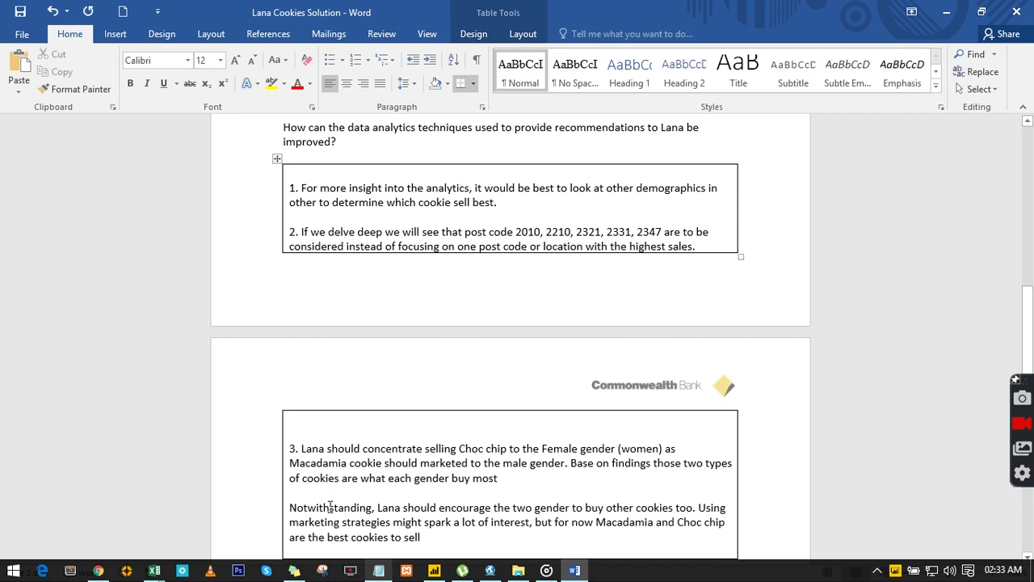
{"action": "mouse_move", "coordinate": [149, 573]}
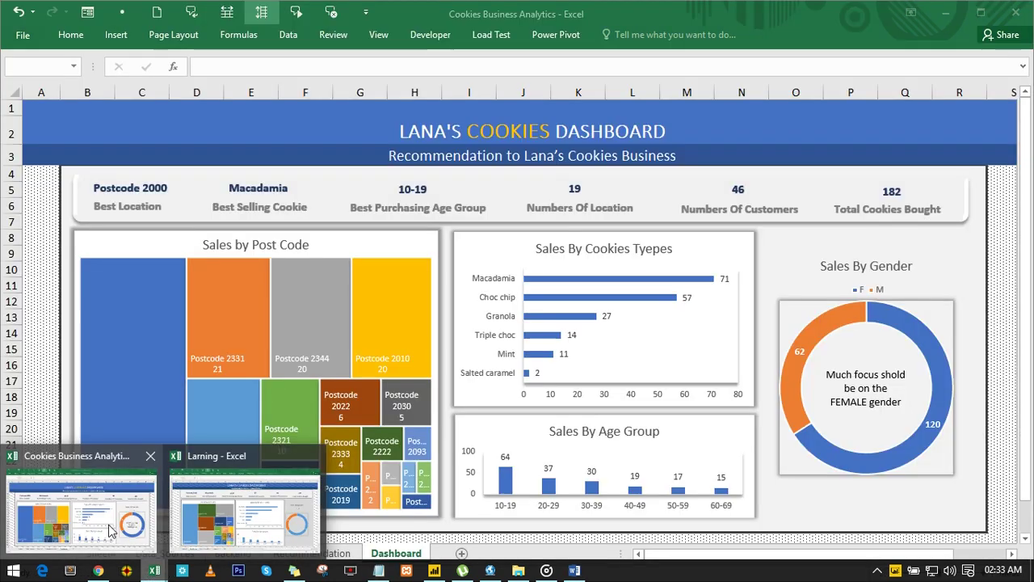
{"action": "left_click", "coordinate": [108, 524]}
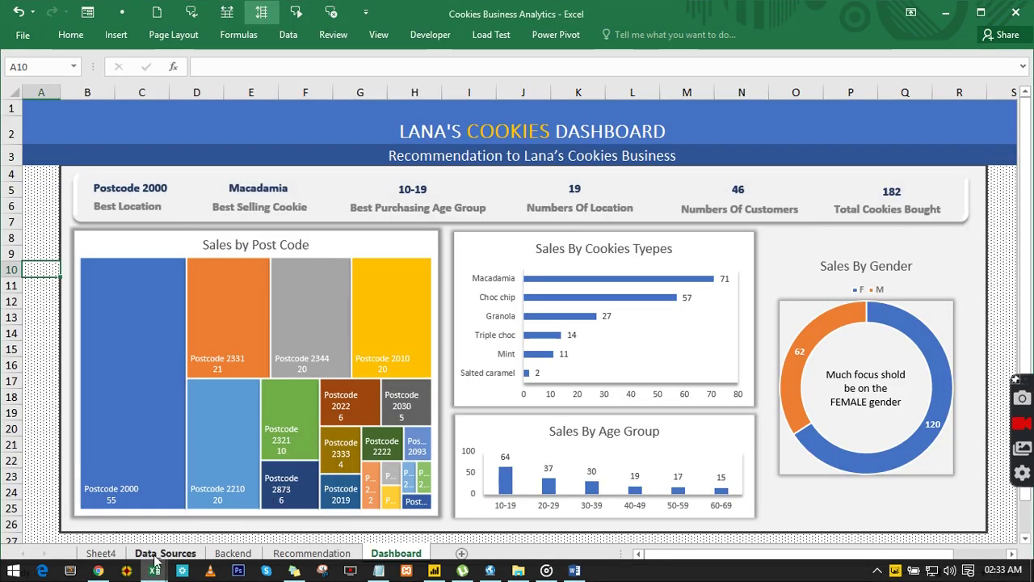
{"action": "left_click", "coordinate": [112, 554]}
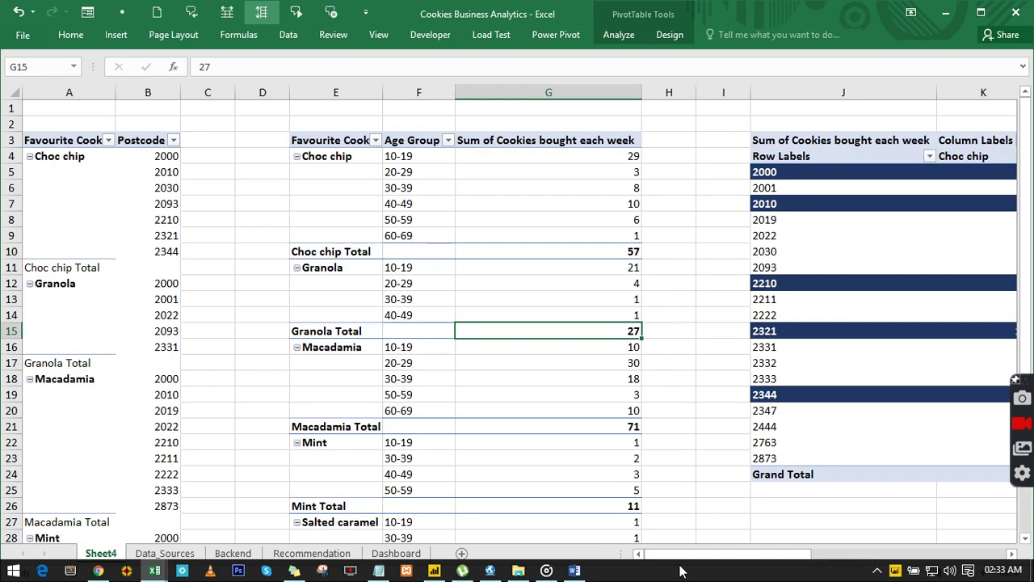
- Check the improvement points in the Notepad file, minimize it, and review the start of the Word recommendation document
{"action": "left_click", "coordinate": [378, 570]}
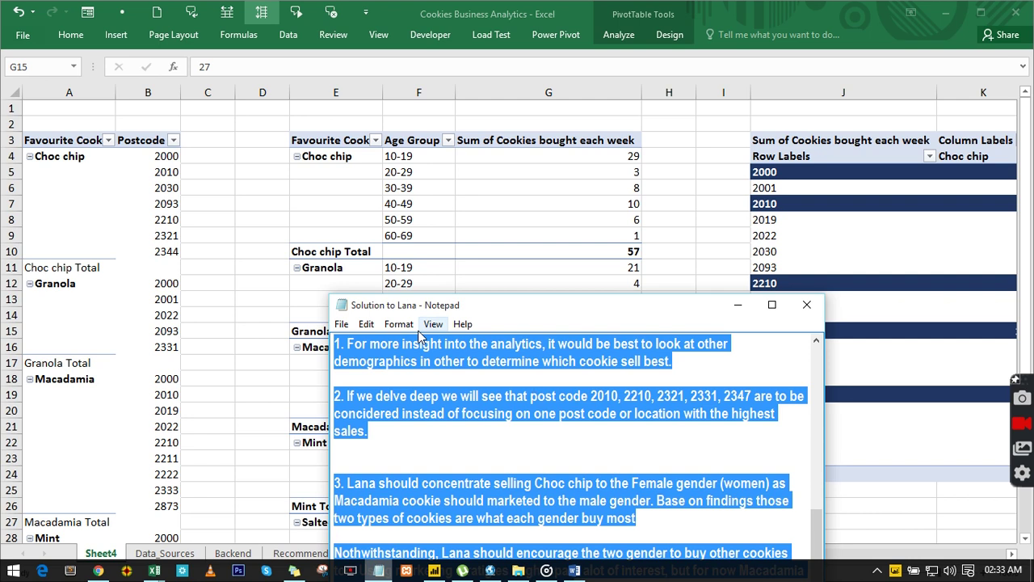
{"action": "left_click", "coordinate": [505, 361]}
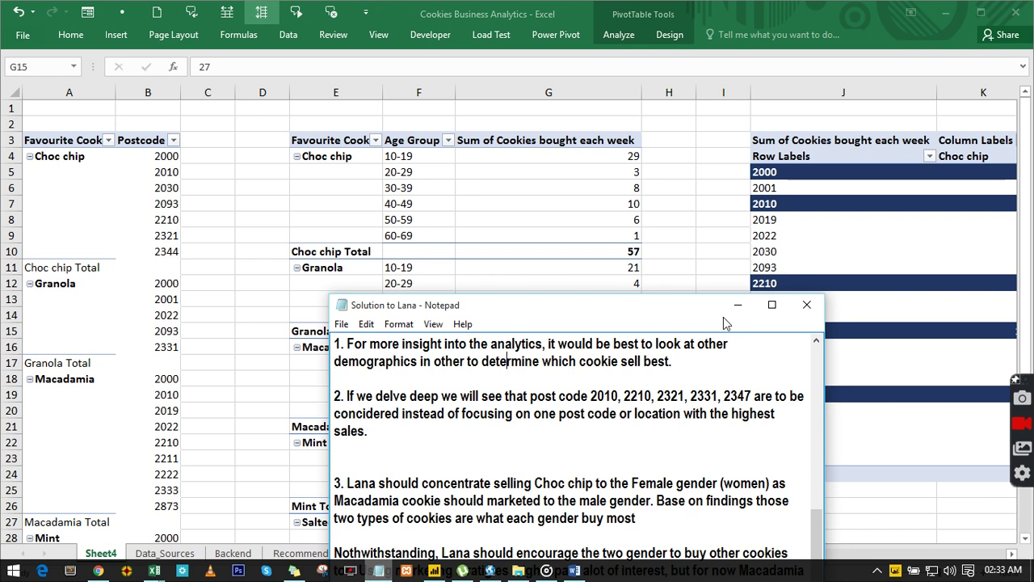
{"action": "left_click", "coordinate": [735, 305]}
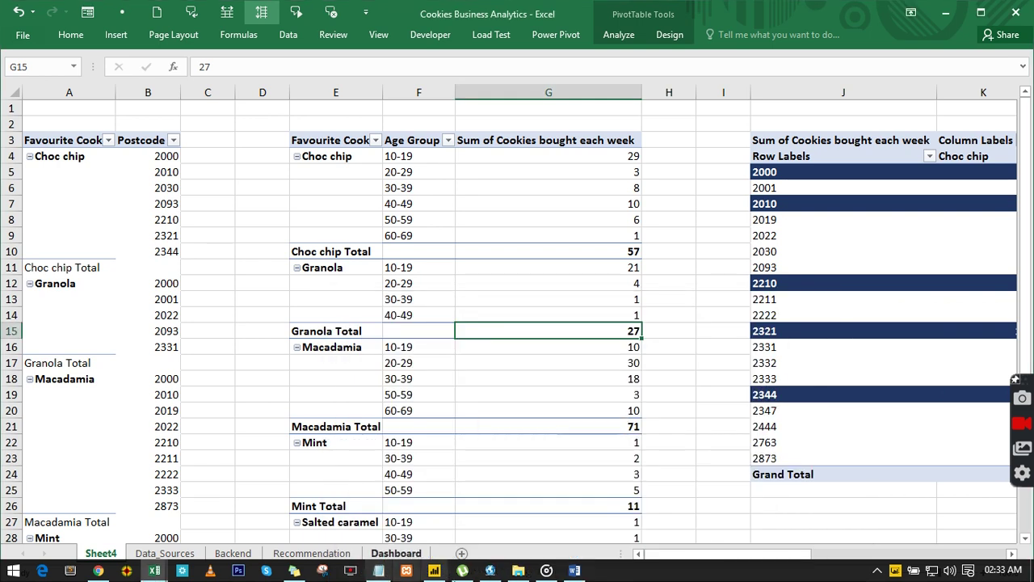
{"action": "left_click", "coordinate": [575, 571]}
{"action": "scroll", "coordinate": [353, 282], "scroll_direction": "up", "scroll_amount": 10}
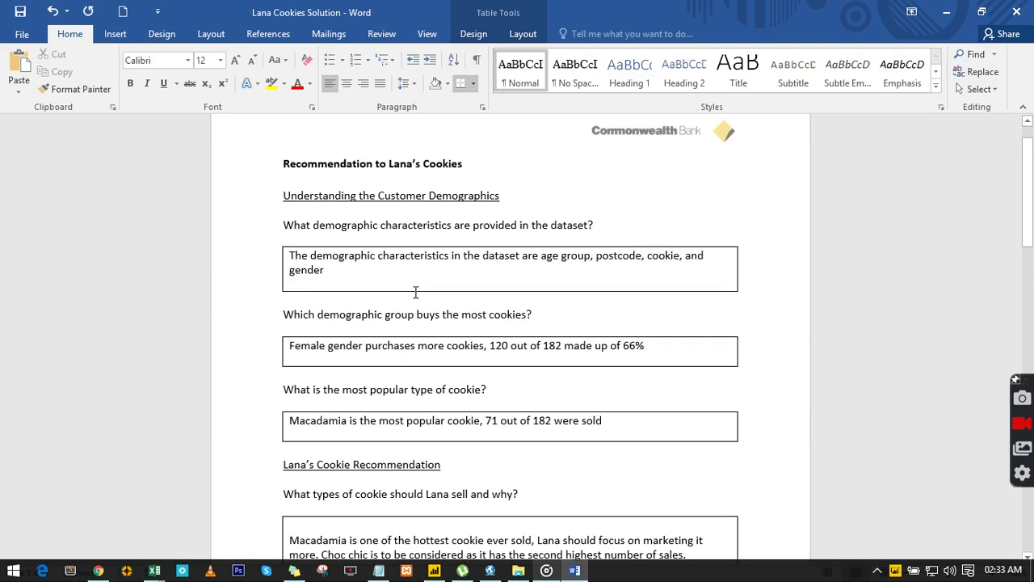
- Return to Sheet4 in the Cookies Business Analytics workbook and examine the Macadamia and Choc chip postcodes, age groups and postcode-by-cookie pivot table
{"action": "left_click", "coordinate": [155, 557]}
{"action": "left_click", "coordinate": [116, 514]}
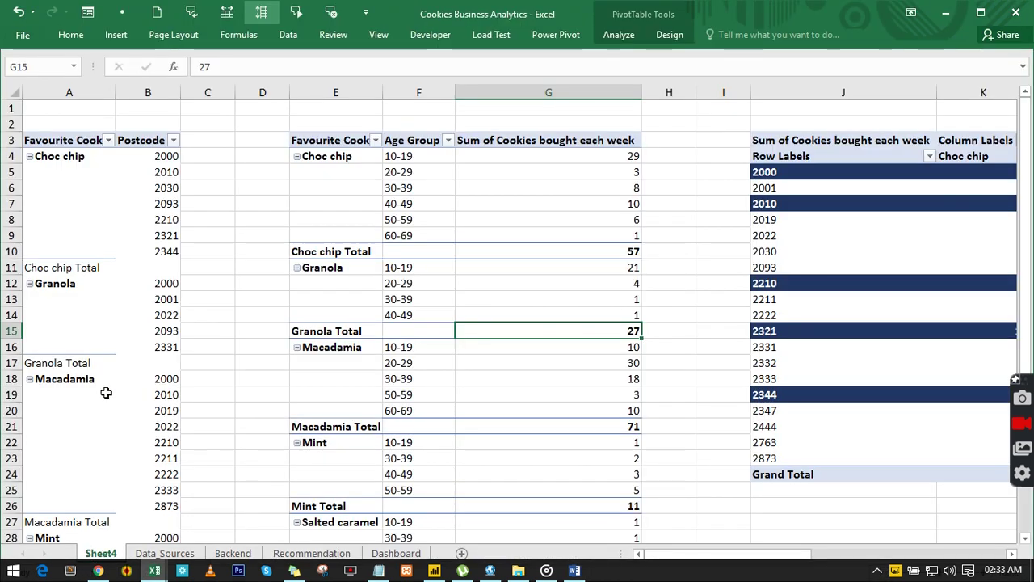
{"action": "left_click_drag", "start_coordinate": [168, 379], "coordinate": [174, 507]}
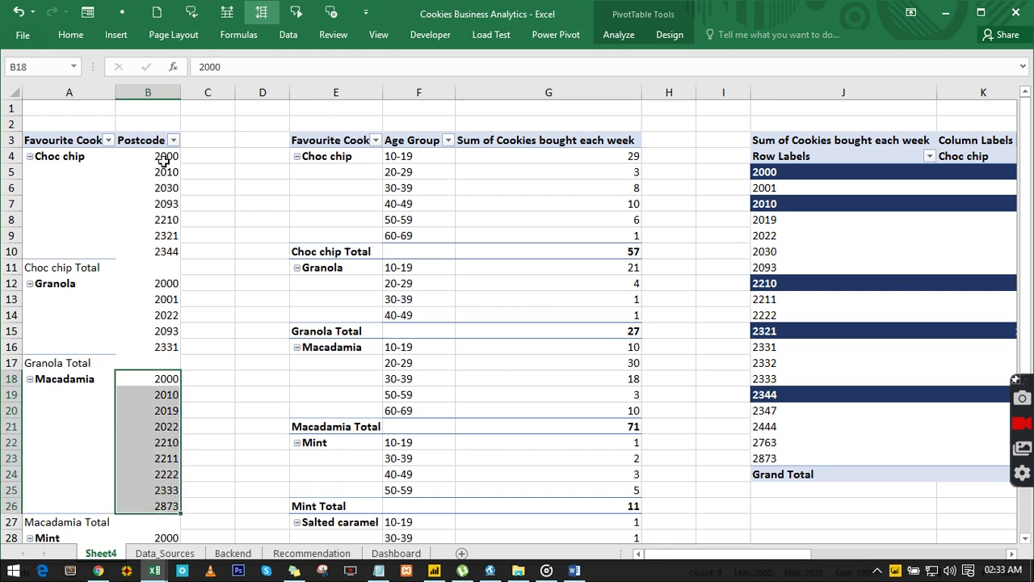
{"action": "left_click_drag", "start_coordinate": [163, 159], "coordinate": [176, 255]}
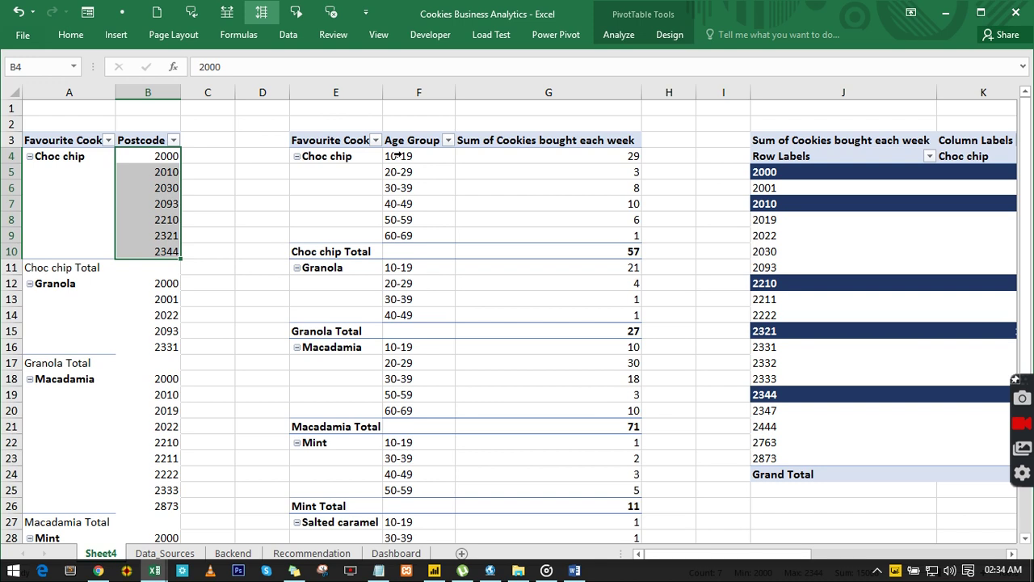
{"action": "left_click_drag", "start_coordinate": [396, 156], "coordinate": [401, 191]}
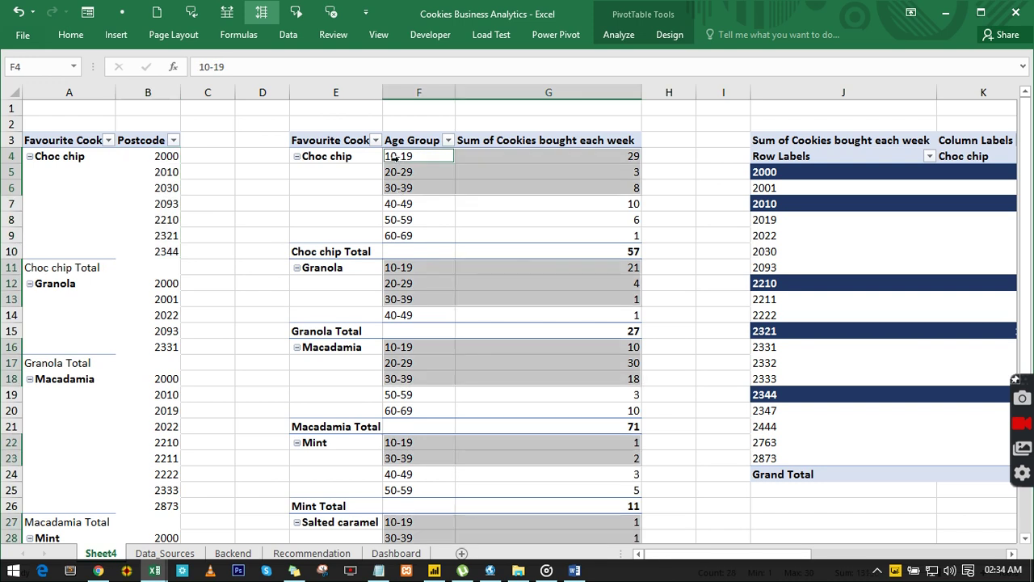
{"action": "left_click", "coordinate": [392, 157]}
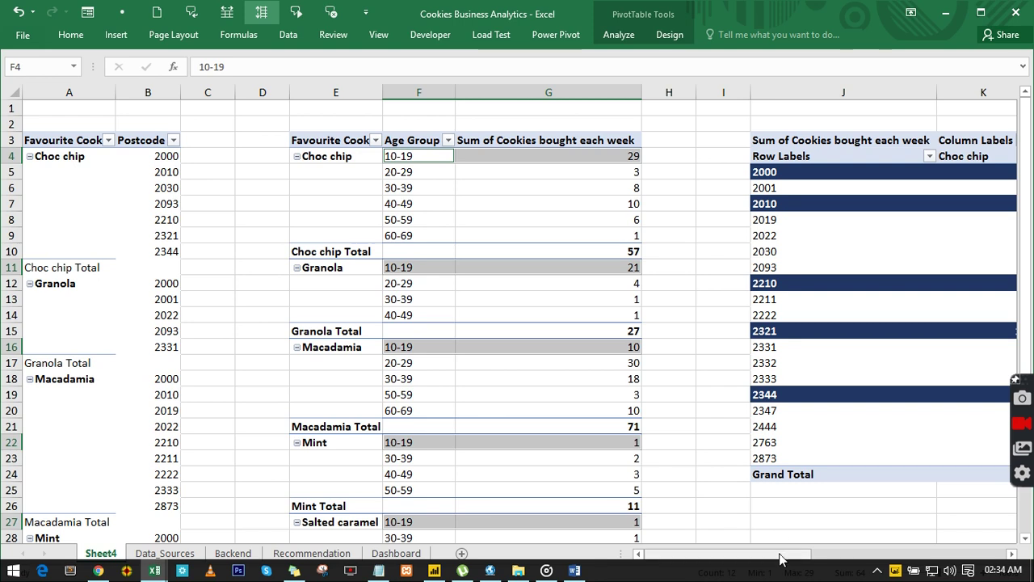
{"action": "left_click_drag", "start_coordinate": [780, 558], "coordinate": [840, 560]}
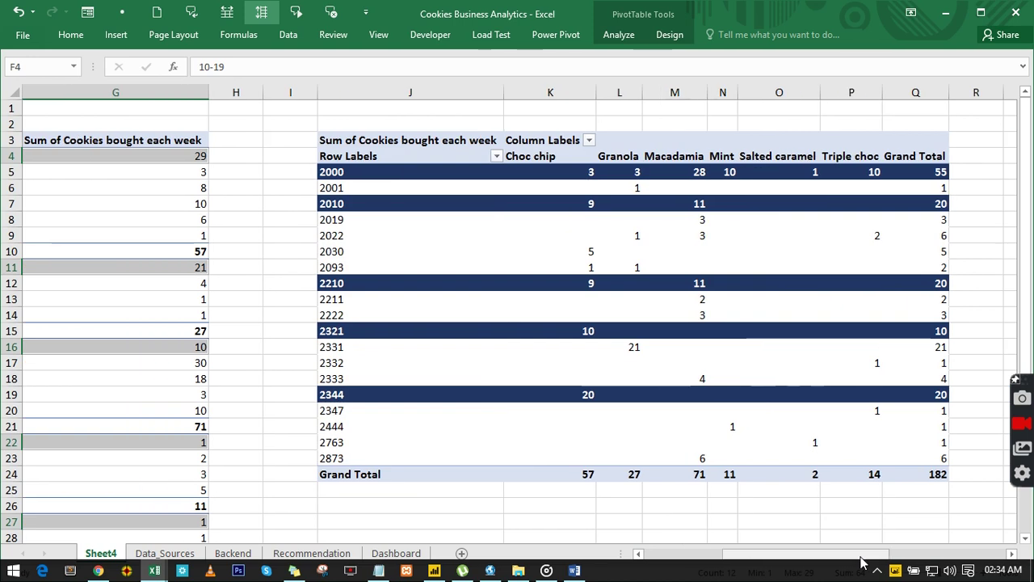
- Check postcodes 2000, 2010 and 2210 in the postcode-by-cookie pivot table on Sheet4
{"action": "left_click", "coordinate": [362, 173]}
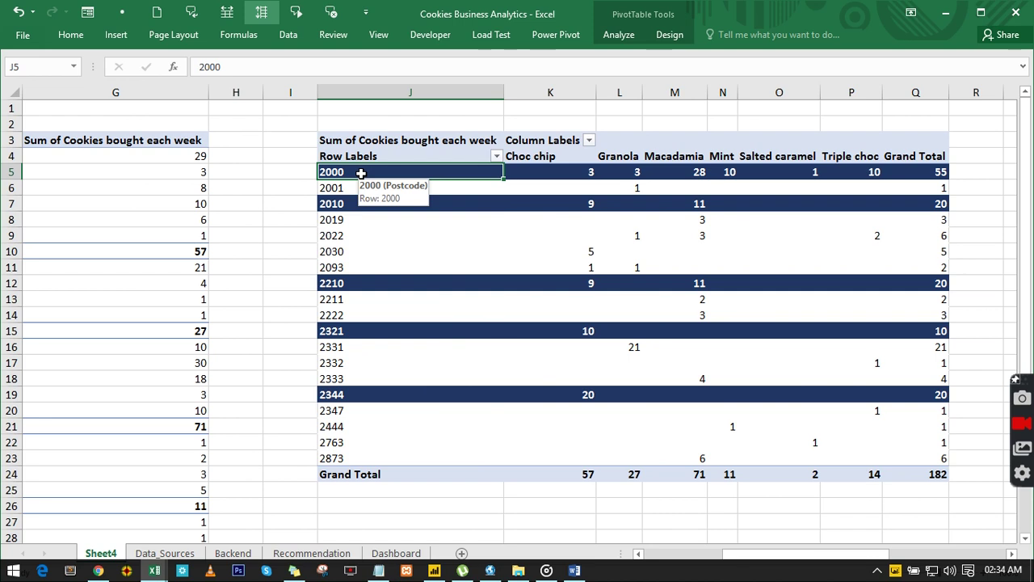
{"action": "left_click", "coordinate": [338, 204]}
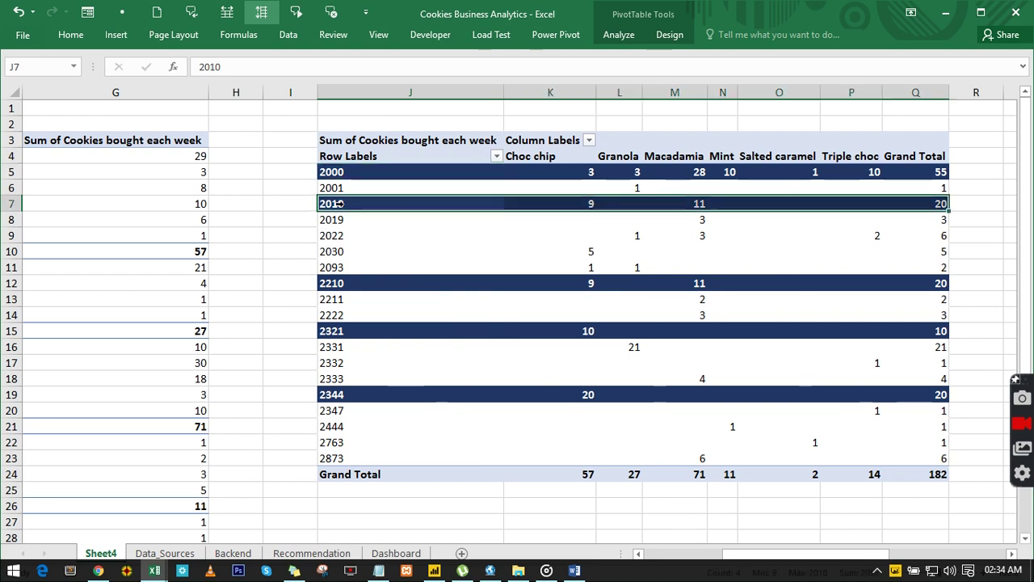
{"action": "left_click", "coordinate": [354, 283]}
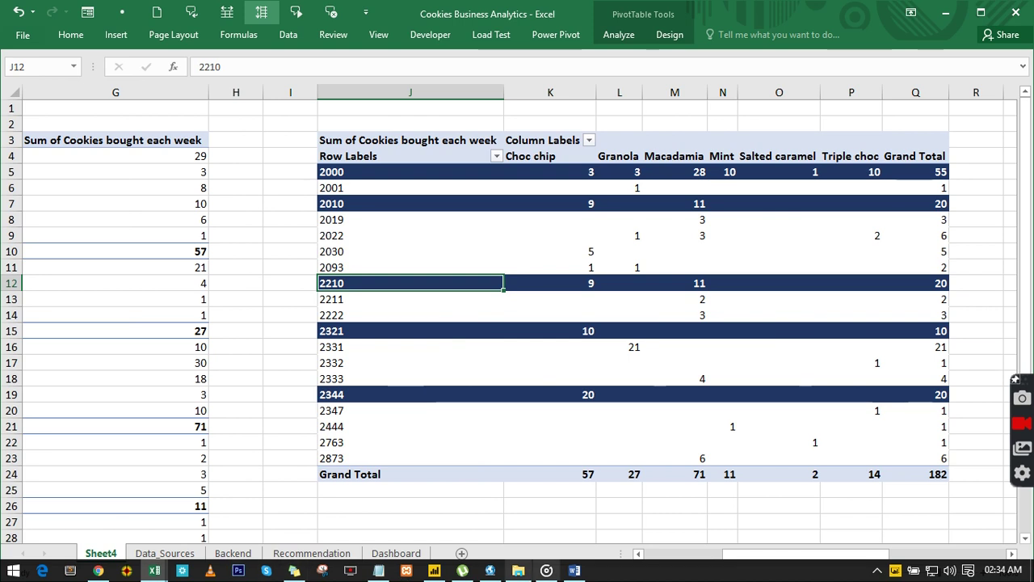
- Switch to the Lana Cookies Solution document in Word and read through the recommendation and all three analysis improvement points
{"action": "left_click", "coordinate": [573, 570]}
{"action": "scroll", "coordinate": [464, 439], "scroll_direction": "down", "scroll_amount": 4}
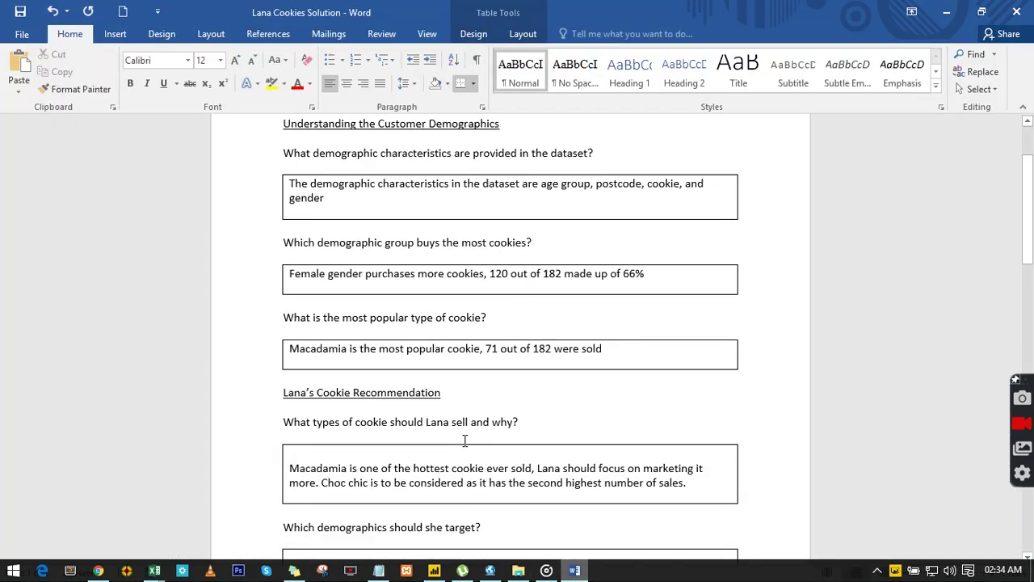
{"action": "scroll", "coordinate": [465, 439], "scroll_direction": "down", "scroll_amount": 7}
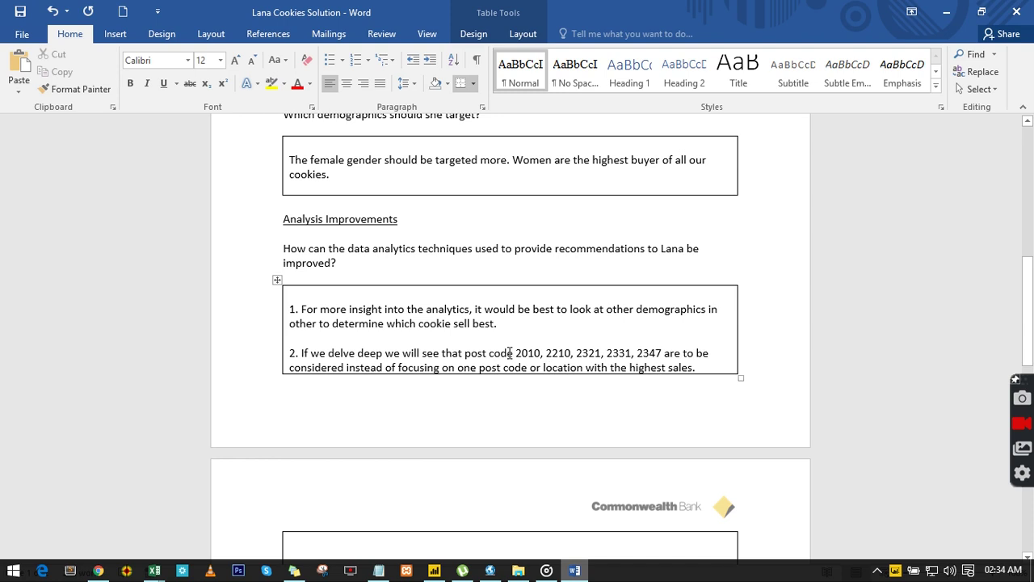
{"action": "scroll", "coordinate": [508, 352], "scroll_direction": "down", "scroll_amount": 5}
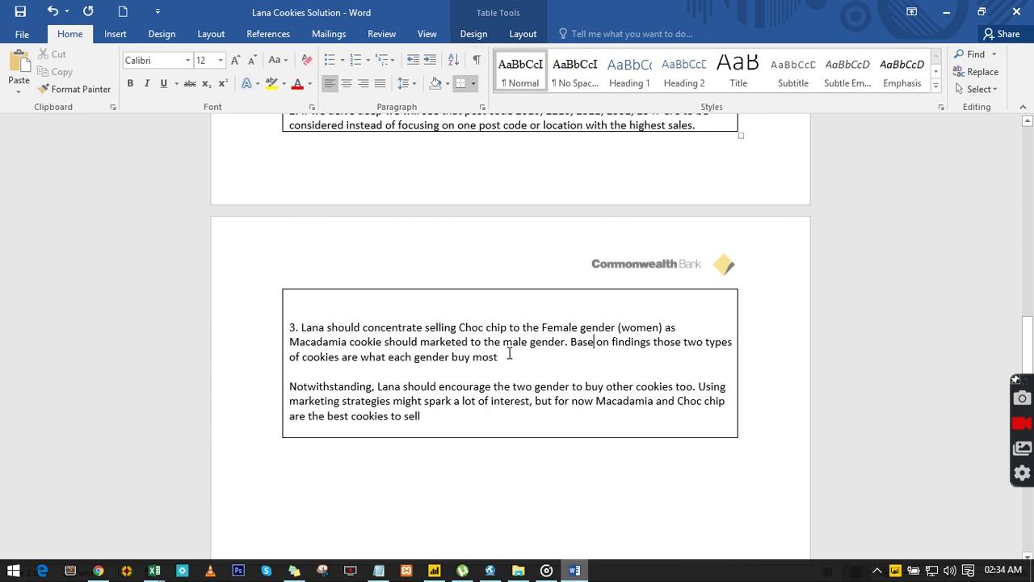
- Switch to Chrome and review the InsideSherpa Task 1 page from its introduction to the downloadable resources
{"action": "left_click", "coordinate": [98, 571]}
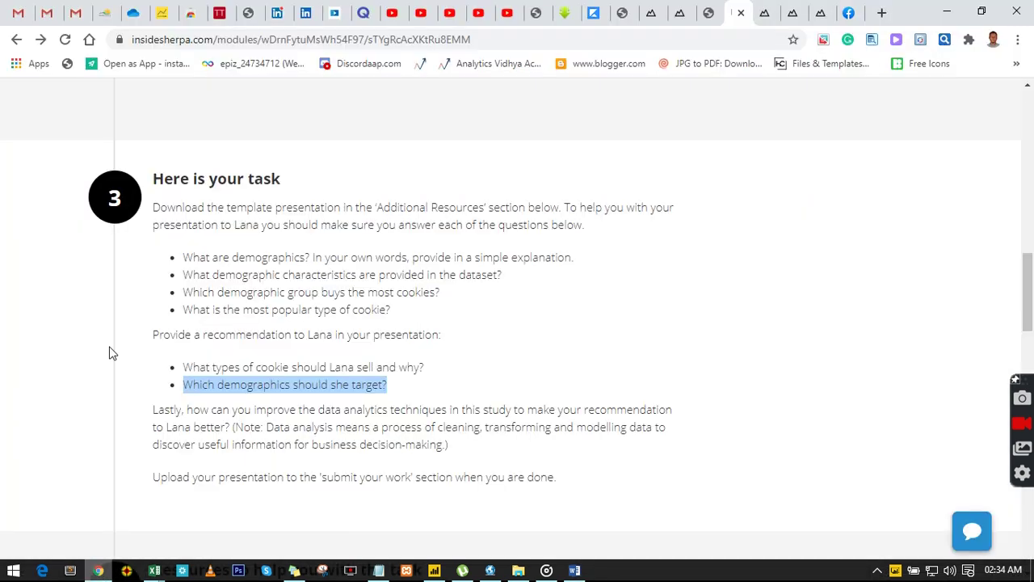
{"action": "scroll", "coordinate": [322, 339], "scroll_direction": "up", "scroll_amount": 15}
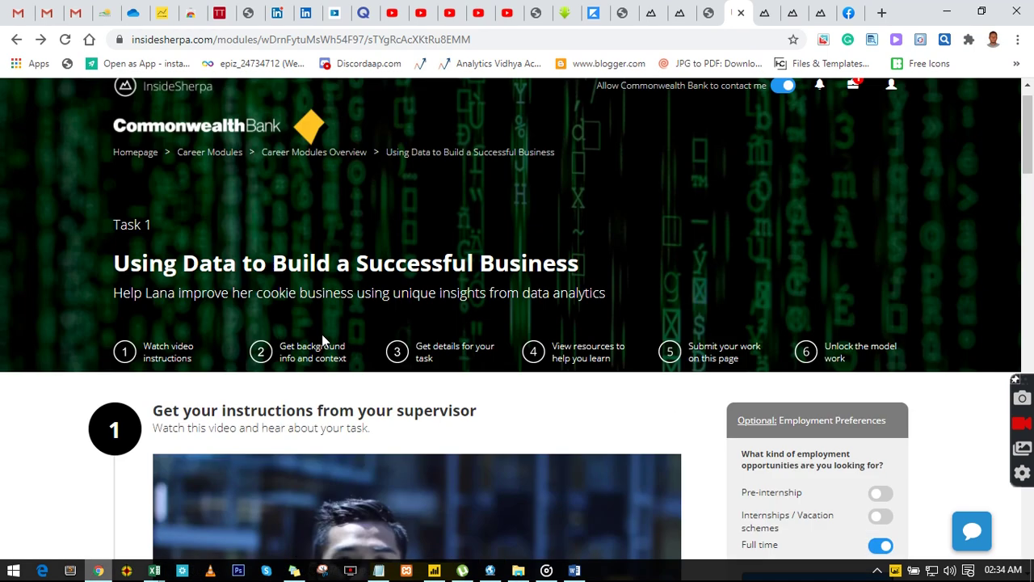
{"action": "scroll", "coordinate": [321, 339], "scroll_direction": "down", "scroll_amount": 3}
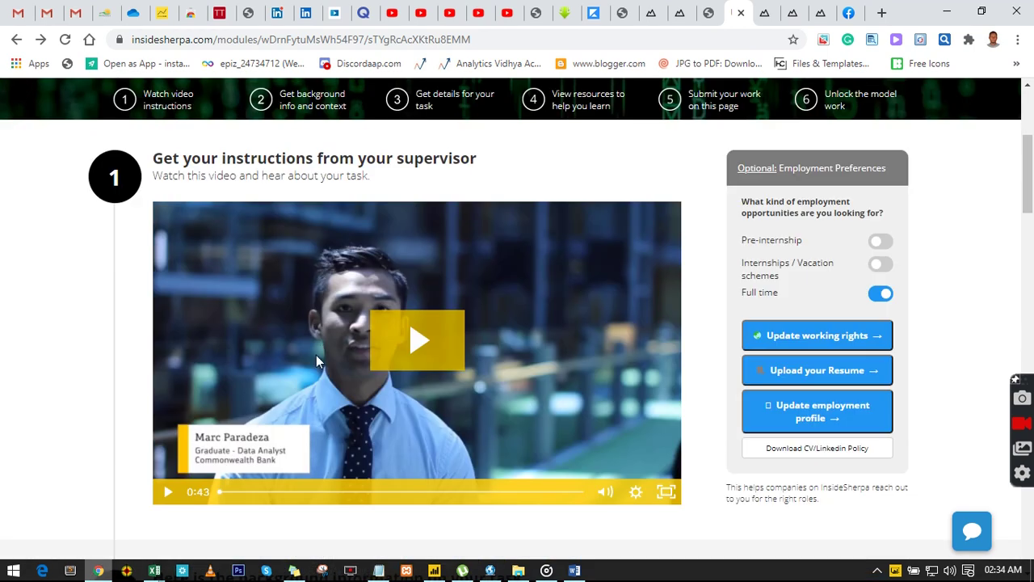
{"action": "scroll", "coordinate": [317, 361], "scroll_direction": "down", "scroll_amount": 3}
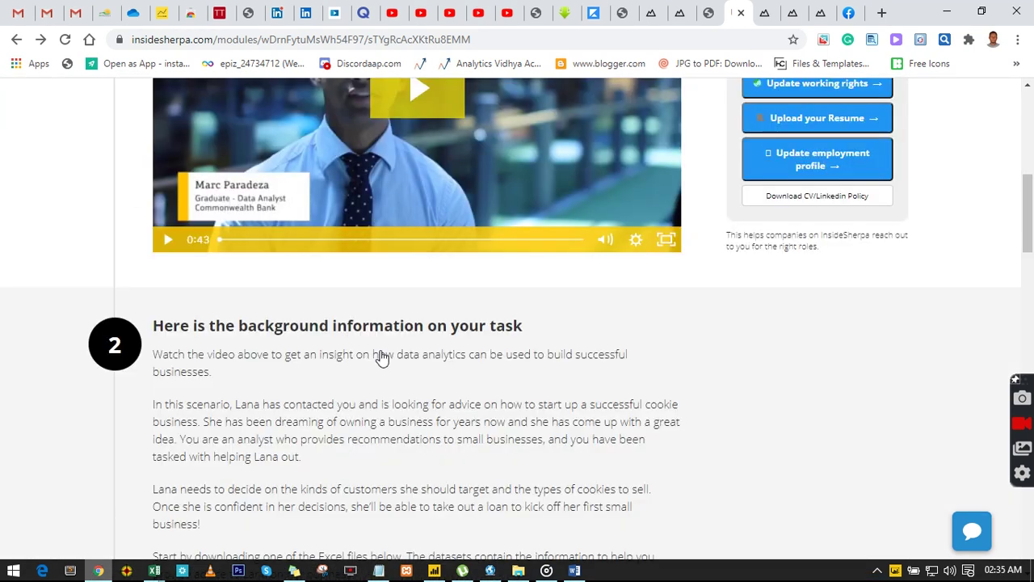
{"action": "scroll", "coordinate": [382, 359], "scroll_direction": "down", "scroll_amount": 9}
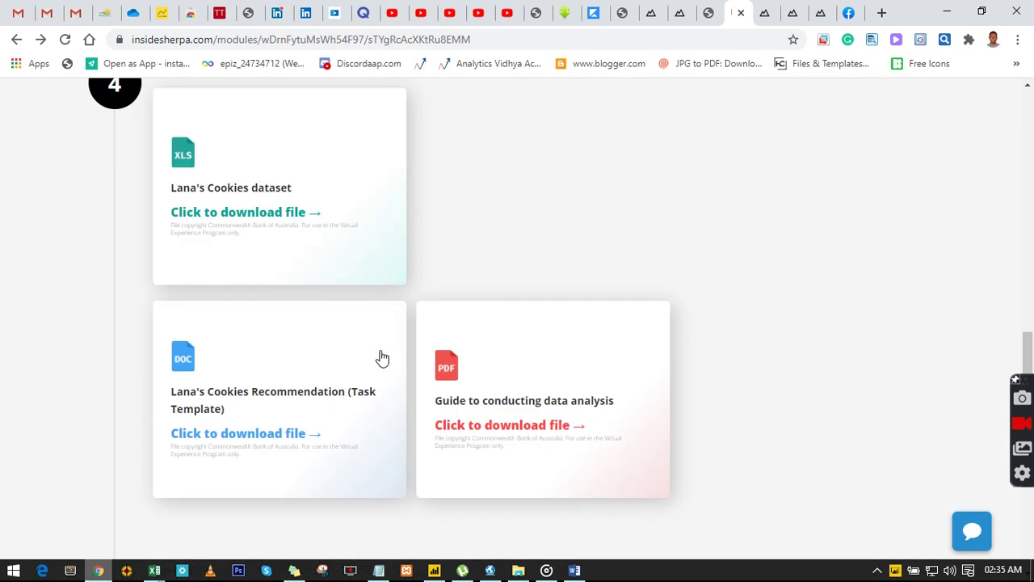
- Show the InsideSherpa dashboard and look through the virtual experience programs for Commonwealth Bank's Careers in Tech
{"action": "left_click", "coordinate": [814, 12]}
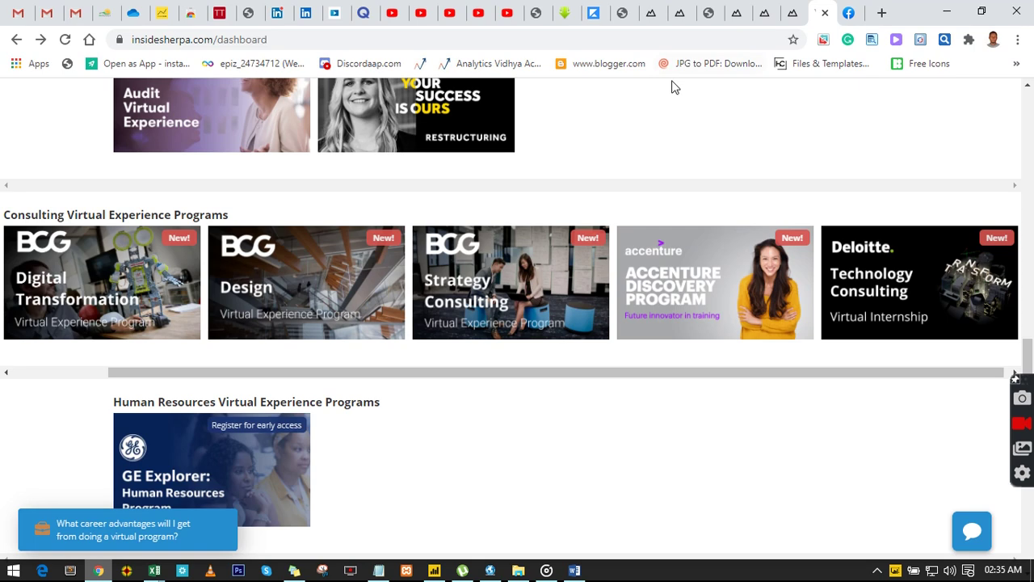
{"action": "scroll", "coordinate": [265, 181], "scroll_direction": "up", "scroll_amount": 3}
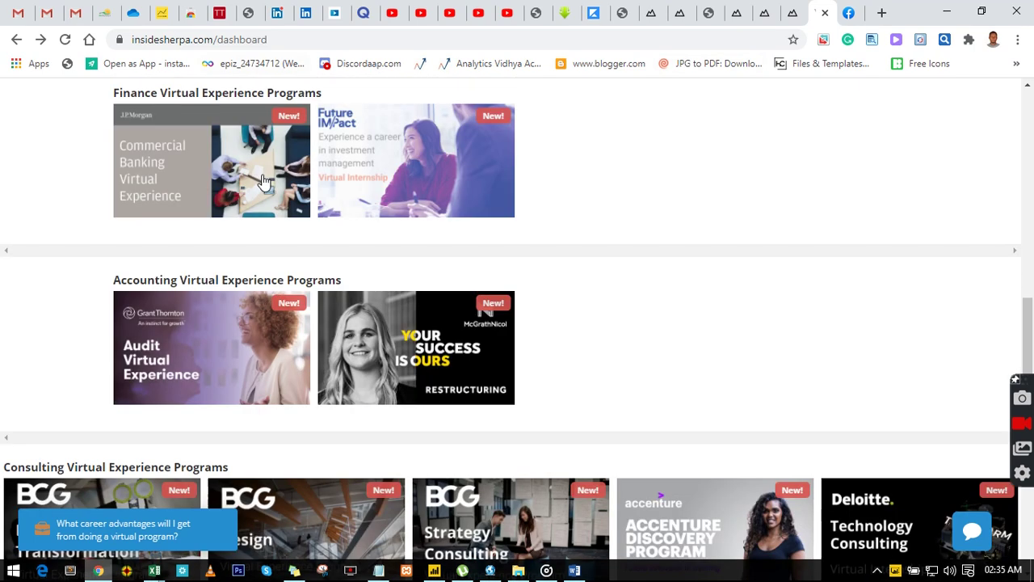
{"action": "scroll", "coordinate": [334, 322], "scroll_direction": "up", "scroll_amount": 3}
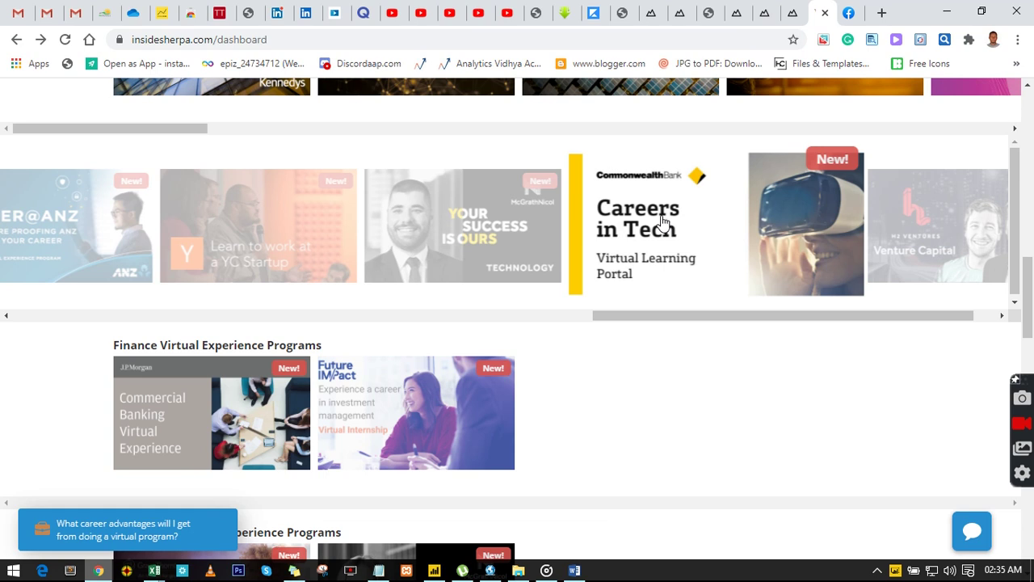
- Show the Commonwealth Bank career modules page and look over the modules offered, including Data Science & Analytics
{"action": "left_click", "coordinate": [788, 14]}
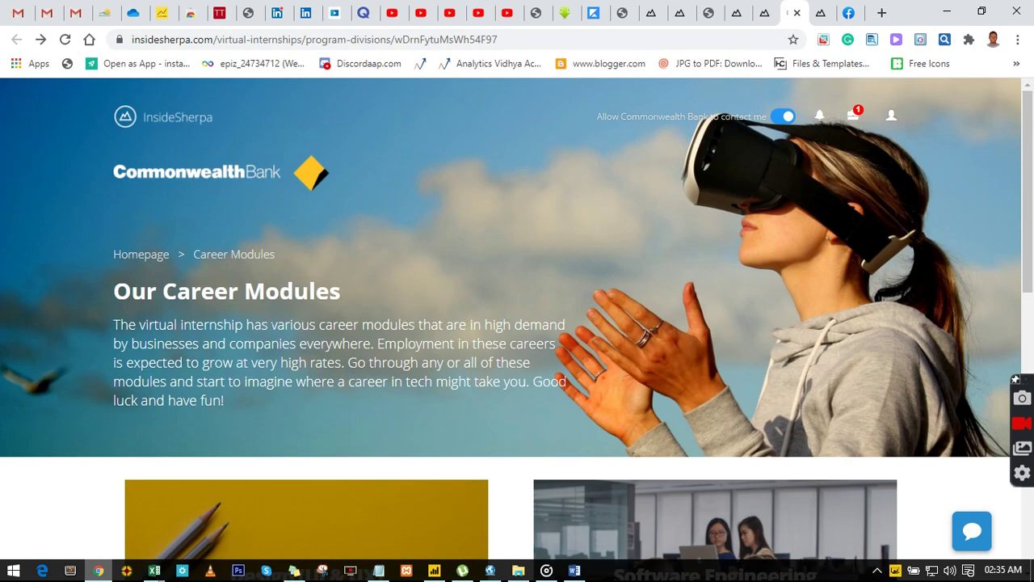
{"action": "scroll", "coordinate": [337, 304], "scroll_direction": "down", "scroll_amount": 3}
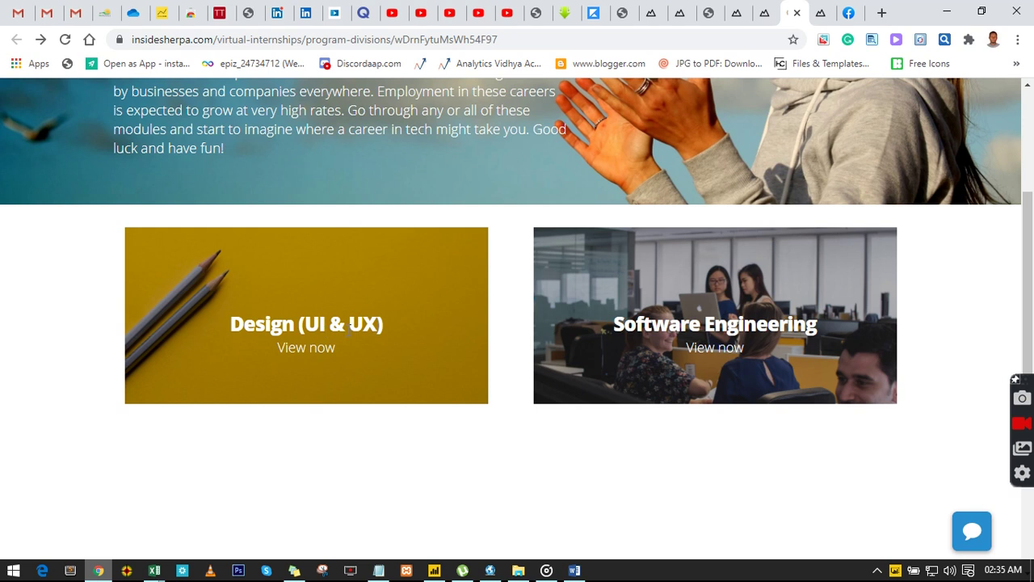
{"action": "scroll", "coordinate": [349, 324], "scroll_direction": "down", "scroll_amount": 3}
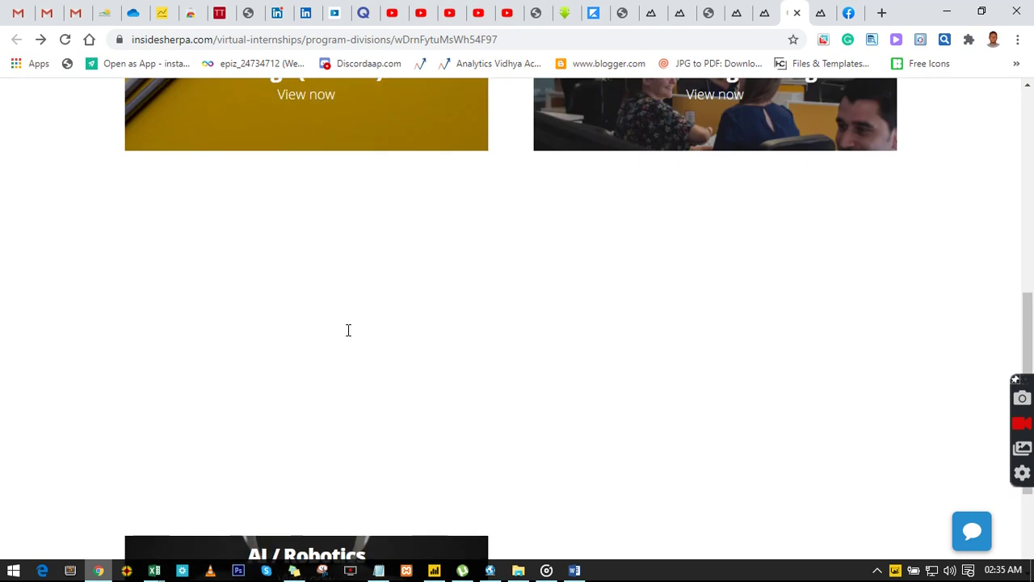
{"action": "scroll", "coordinate": [349, 337], "scroll_direction": "down", "scroll_amount": 2}
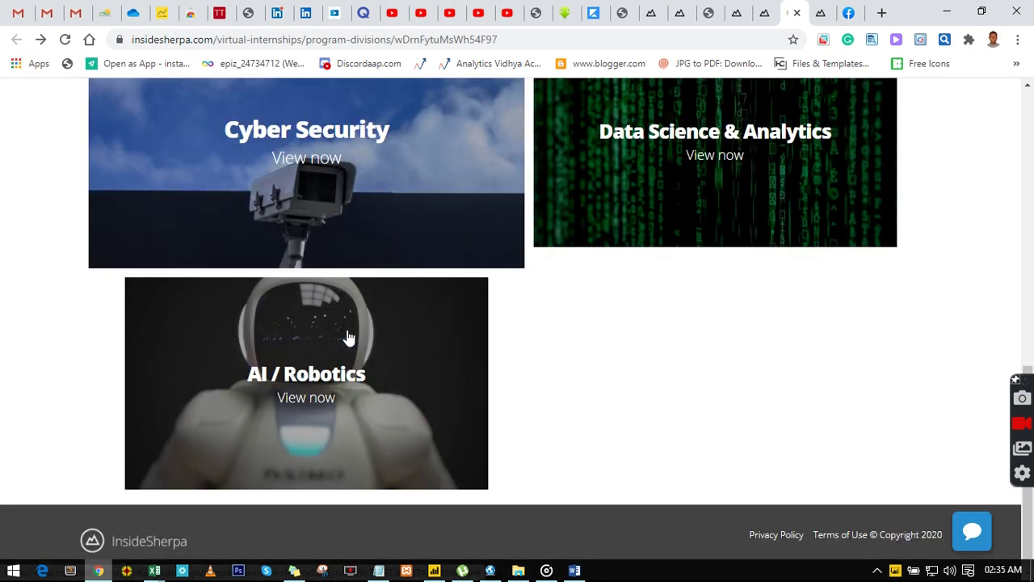
{"action": "scroll", "coordinate": [349, 338], "scroll_direction": "up", "scroll_amount": 3}
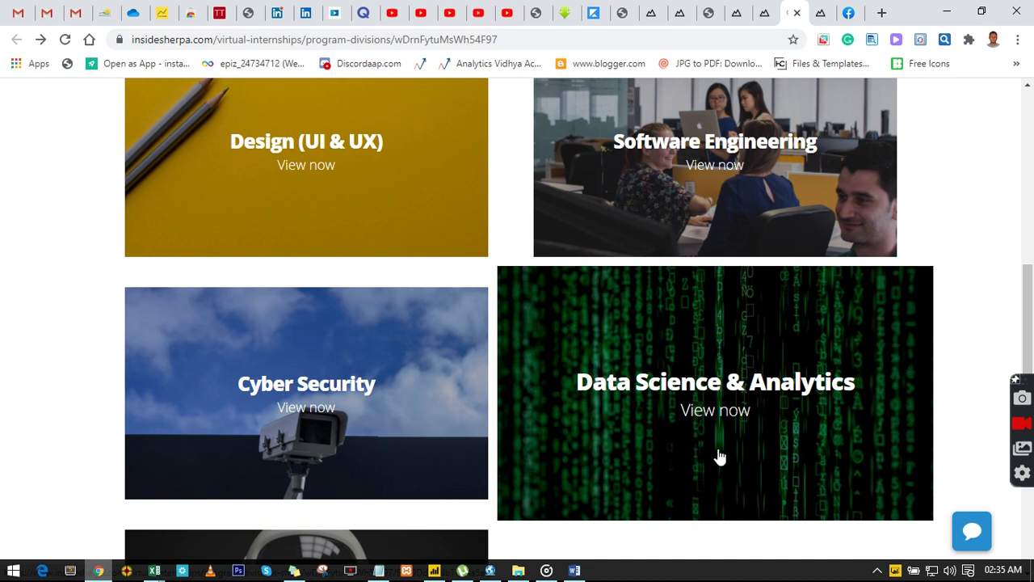
- Show the Data Science & Analytics module and review its introduction, description and two tasks
{"action": "left_click", "coordinate": [655, 410]}
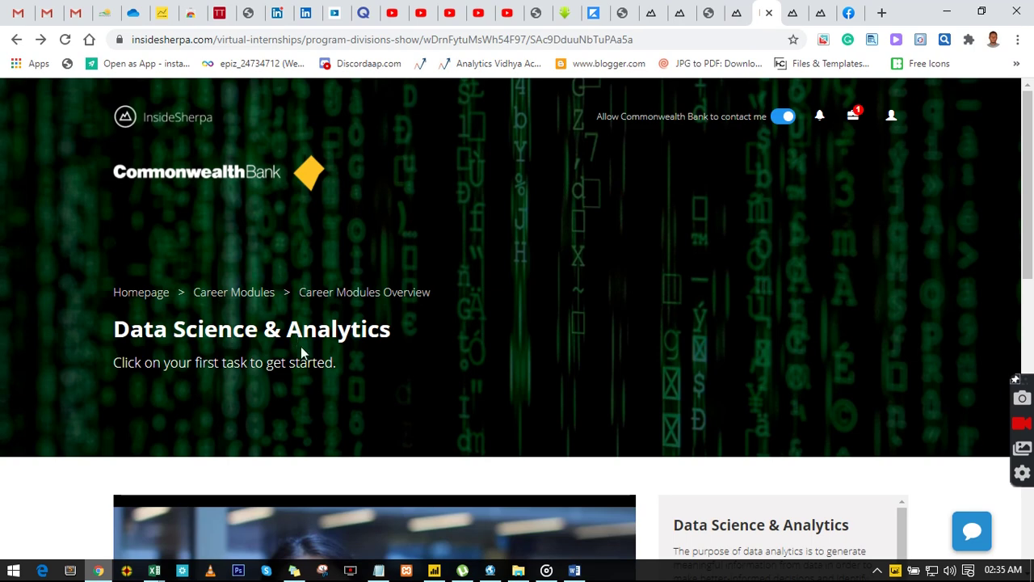
{"action": "scroll", "coordinate": [302, 353], "scroll_direction": "down", "scroll_amount": 3}
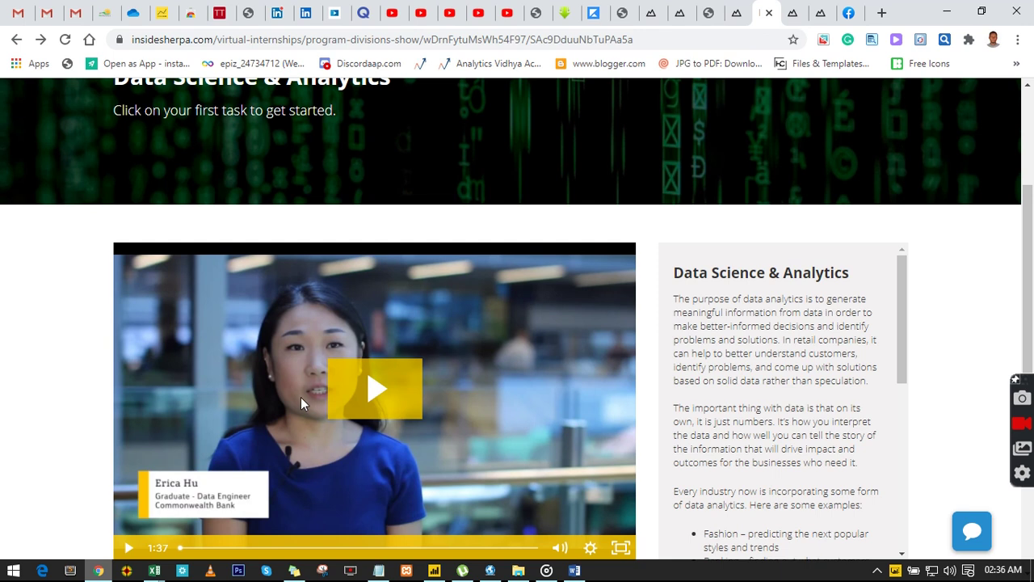
{"action": "scroll", "coordinate": [844, 349], "scroll_direction": "down", "scroll_amount": 3}
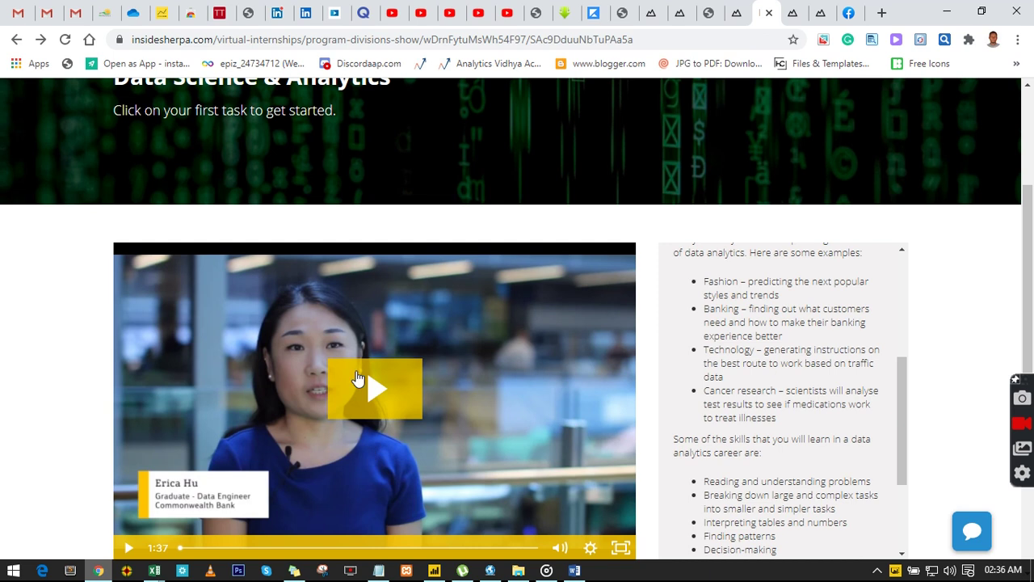
{"action": "scroll", "coordinate": [776, 354], "scroll_direction": "up", "scroll_amount": 1}
{"action": "scroll", "coordinate": [775, 353], "scroll_direction": "up", "scroll_amount": 3}
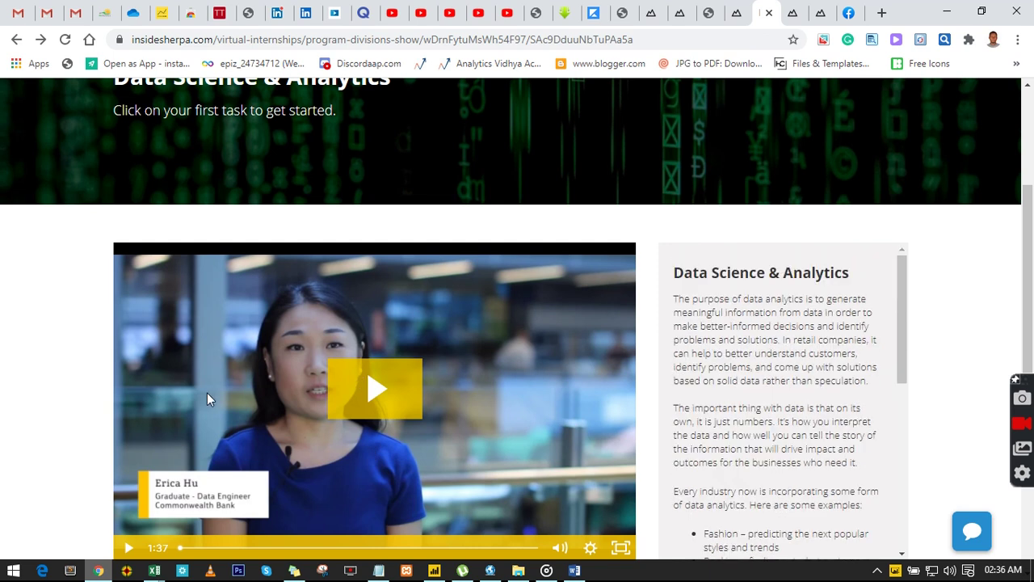
{"action": "scroll", "coordinate": [312, 396], "scroll_direction": "down", "scroll_amount": 3}
{"action": "scroll", "coordinate": [314, 397], "scroll_direction": "down", "scroll_amount": 4}
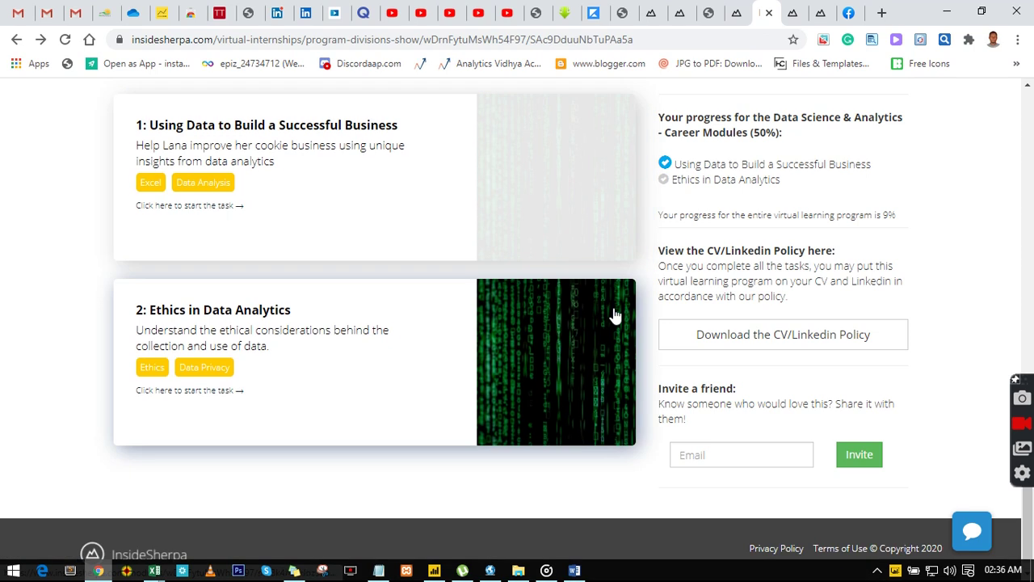
- Show the task "Using Data to Build a Successful Business" and review its instructions through to the Submit your work section
{"action": "left_click", "coordinate": [212, 208]}
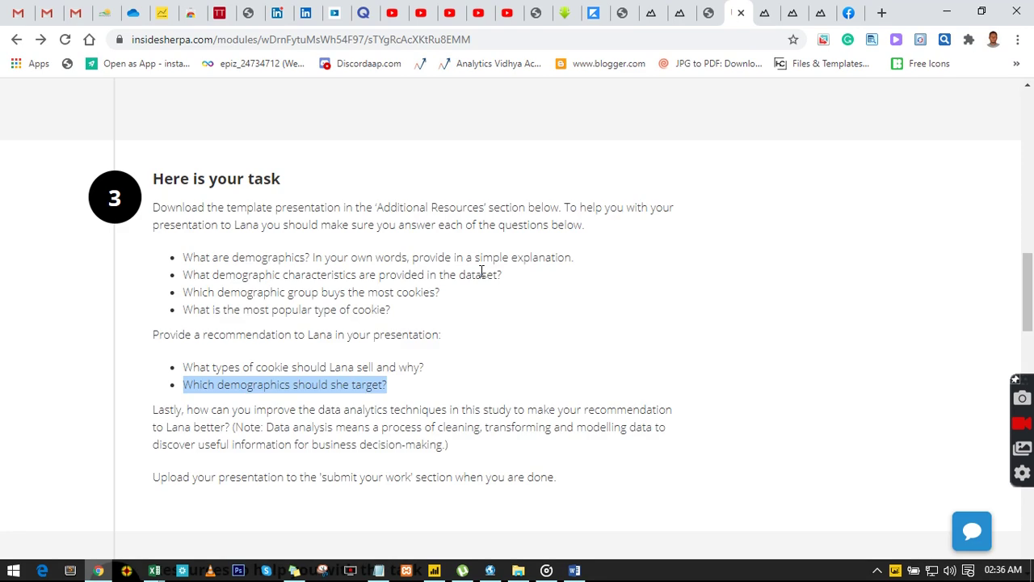
{"action": "scroll", "coordinate": [481, 272], "scroll_direction": "up", "scroll_amount": 6}
{"action": "scroll", "coordinate": [481, 272], "scroll_direction": "up", "scroll_amount": 4}
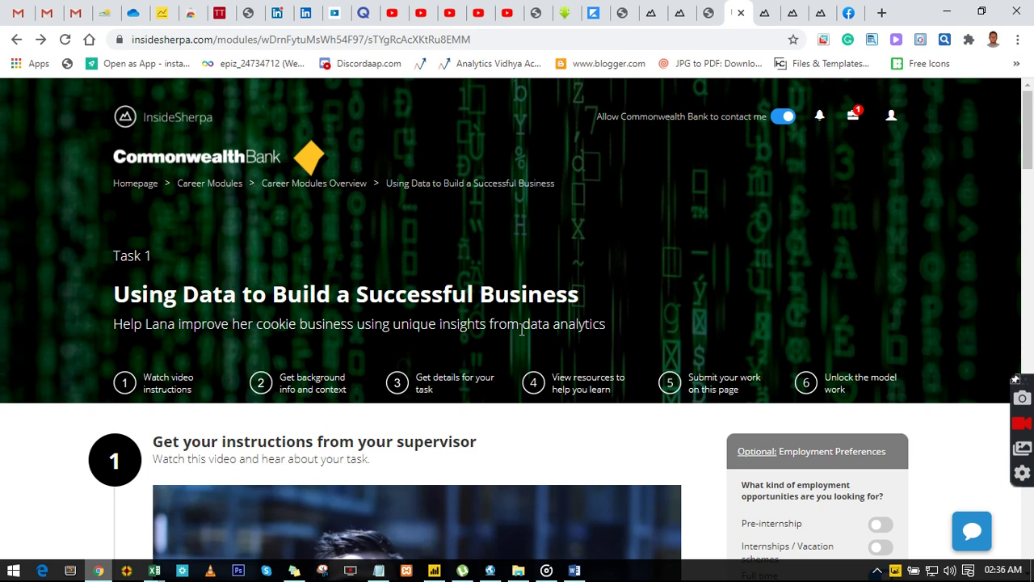
{"action": "scroll", "coordinate": [521, 329], "scroll_direction": "down", "scroll_amount": 3}
{"action": "scroll", "coordinate": [521, 329], "scroll_direction": "down", "scroll_amount": 3}
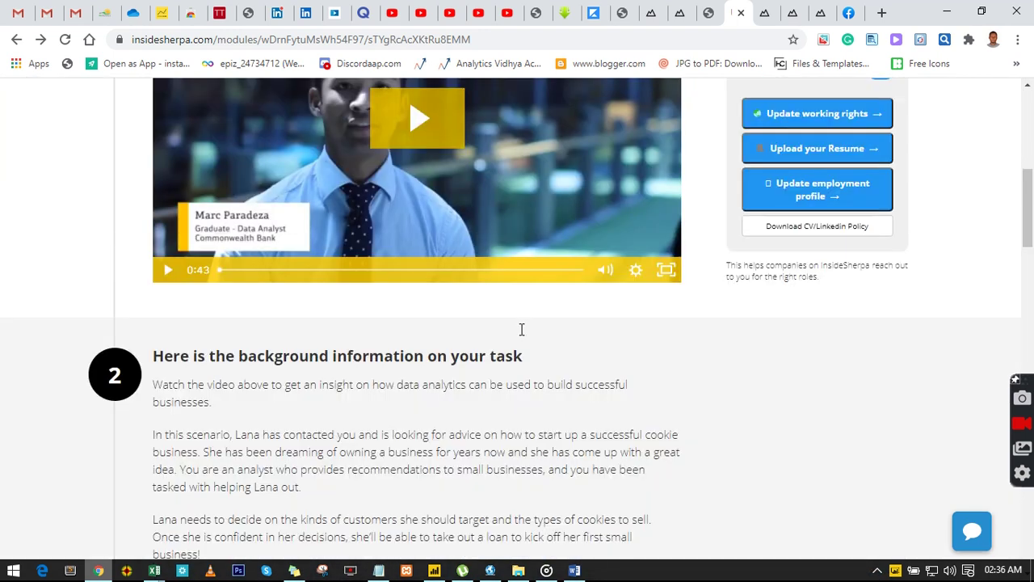
{"action": "scroll", "coordinate": [521, 329], "scroll_direction": "down", "scroll_amount": 5}
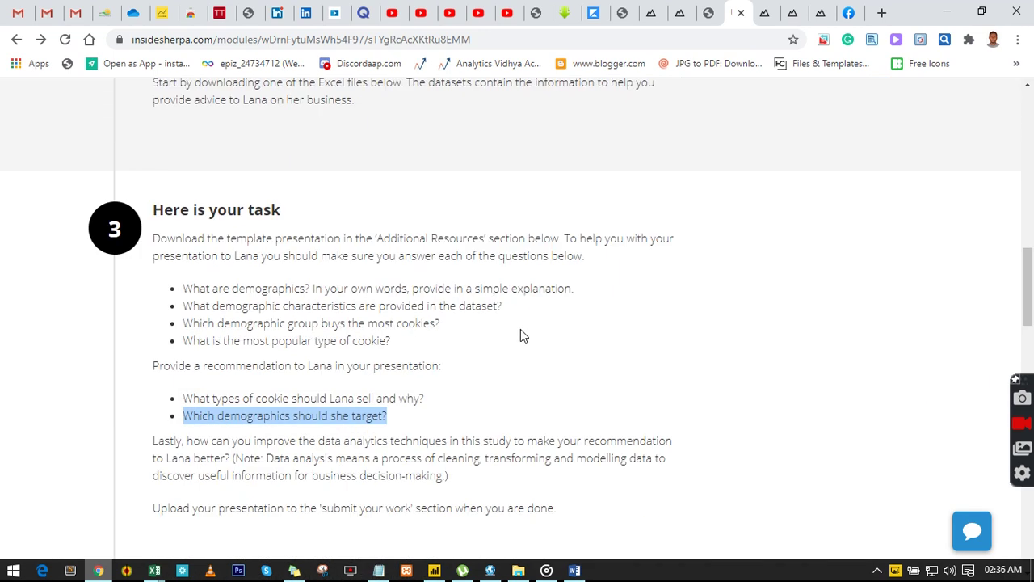
{"action": "scroll", "coordinate": [520, 333], "scroll_direction": "down", "scroll_amount": 10}
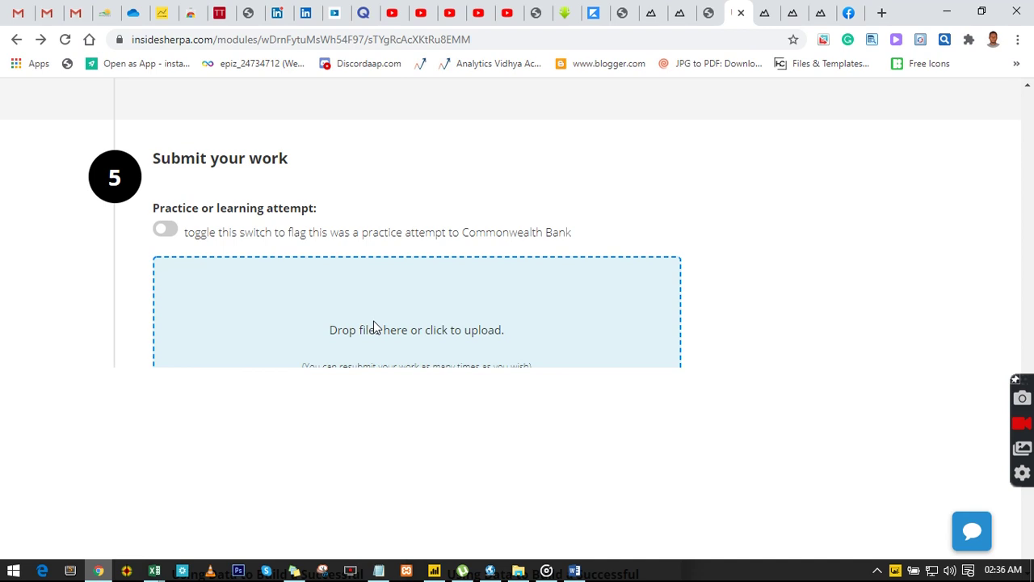
- Return to the Lana Cookies Solution document in Word, look over the answers and save it
{"action": "left_click", "coordinate": [573, 571]}
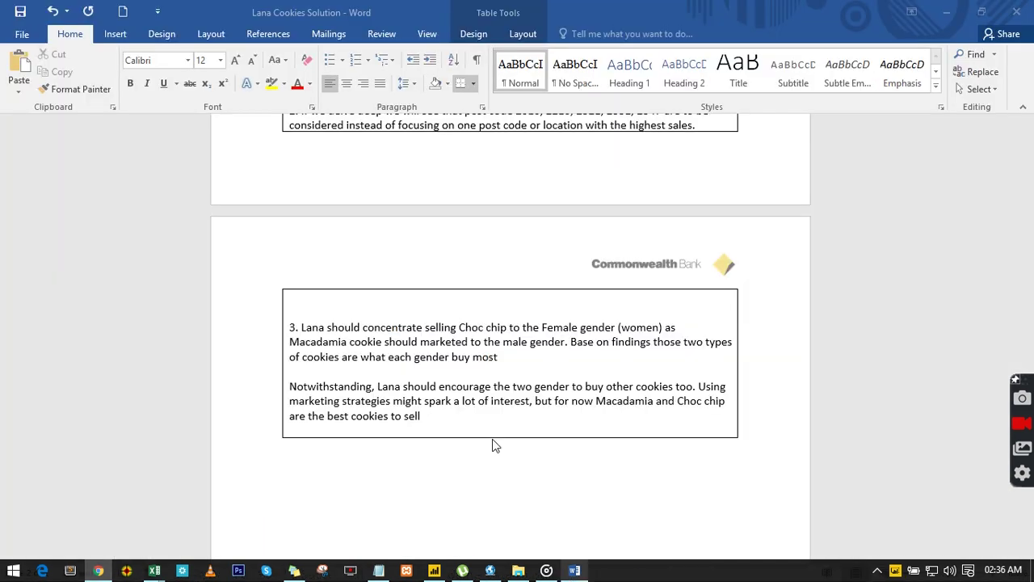
{"action": "scroll", "coordinate": [491, 433], "scroll_direction": "down", "scroll_amount": 3}
{"action": "scroll", "coordinate": [484, 421], "scroll_direction": "up", "scroll_amount": 10}
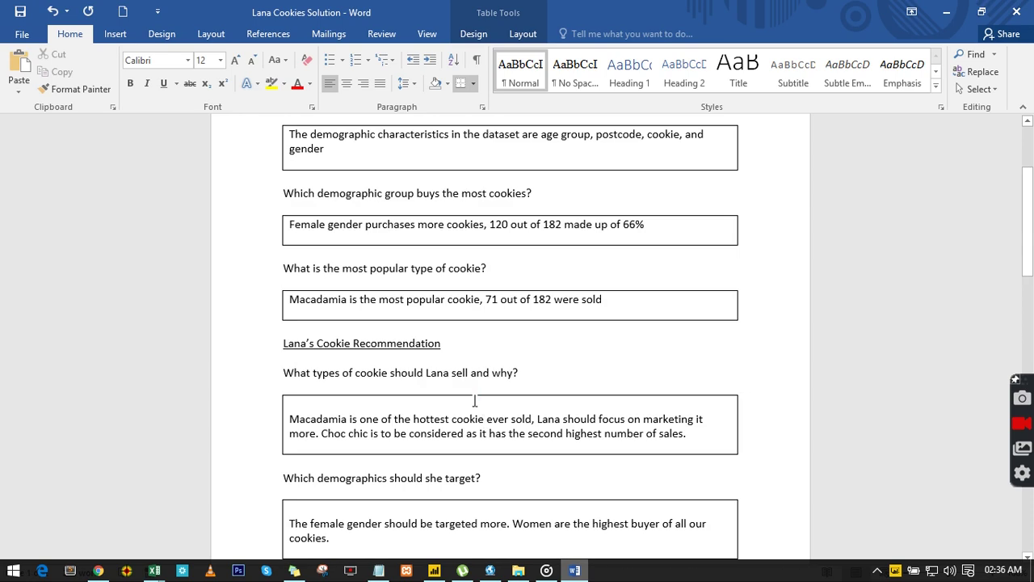
{"action": "key", "text": "ctrl+s"}
- Switch to the InsideSherpa task page in Chrome and upload the Lana Cookies Solution Word document under Submit your work
{"action": "left_click", "coordinate": [99, 571]}
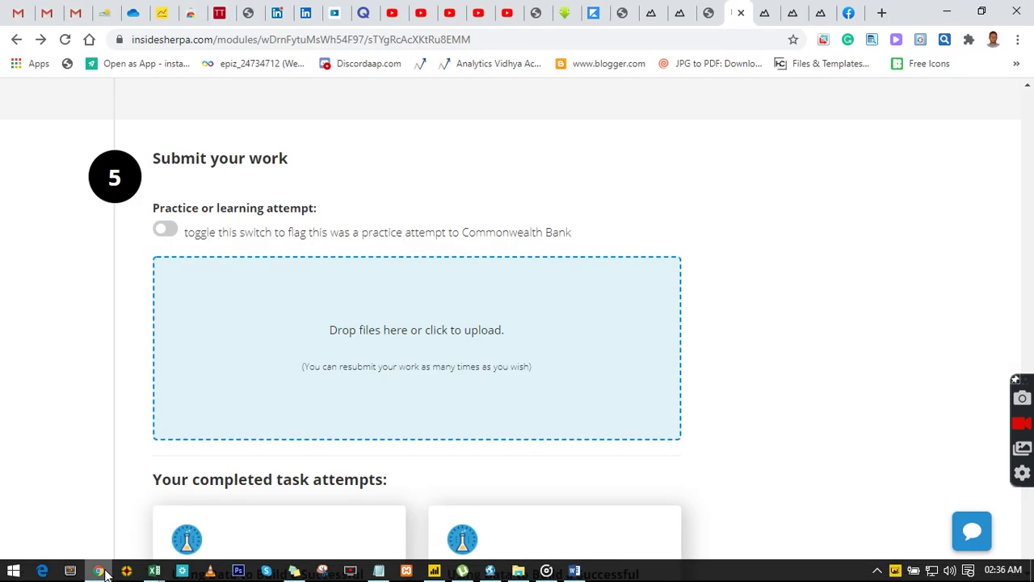
{"action": "left_click", "coordinate": [411, 340]}
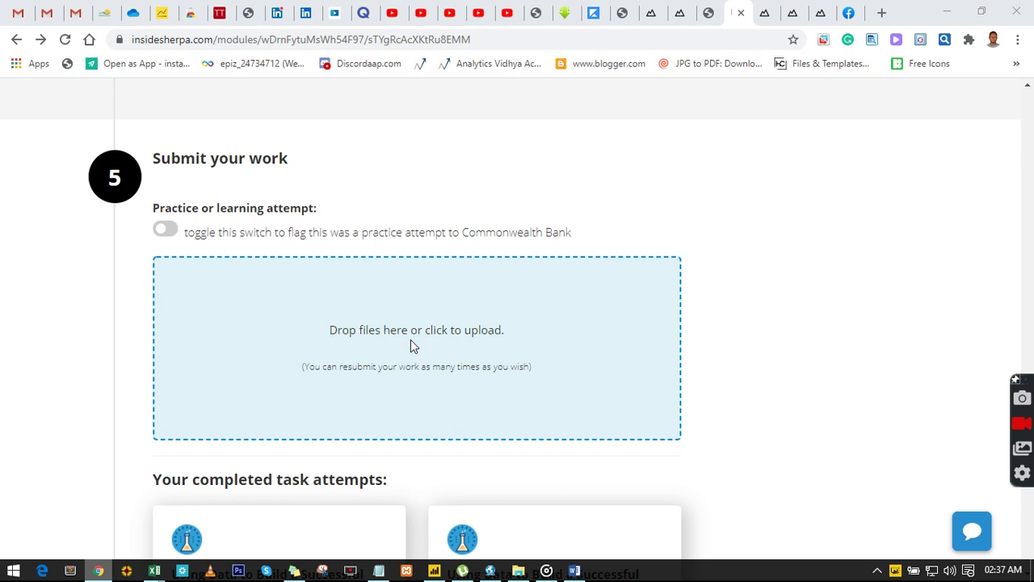
{"action": "scroll", "coordinate": [411, 348], "scroll_direction": "down", "scroll_amount": 3}
{"action": "scroll", "coordinate": [392, 205], "scroll_direction": "down", "scroll_amount": 3}
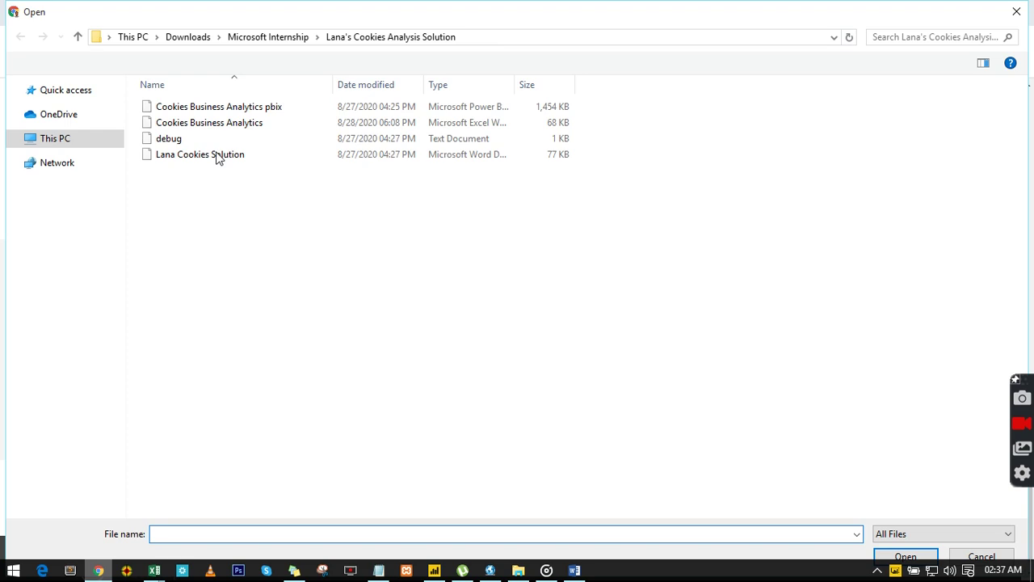
{"action": "left_click", "coordinate": [210, 154]}
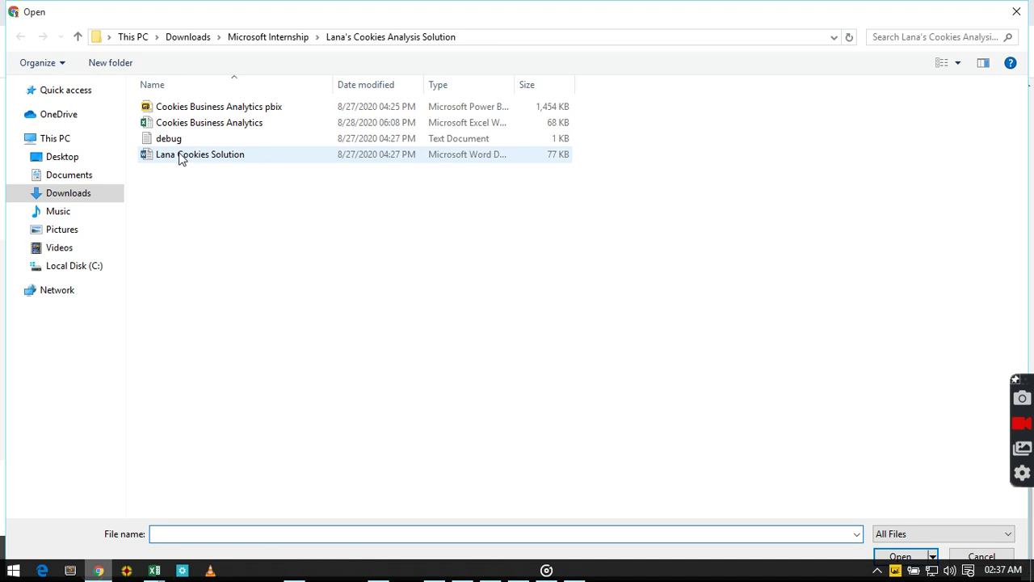
{"action": "left_click", "coordinate": [186, 156]}
{"action": "double_click", "coordinate": [190, 159]}
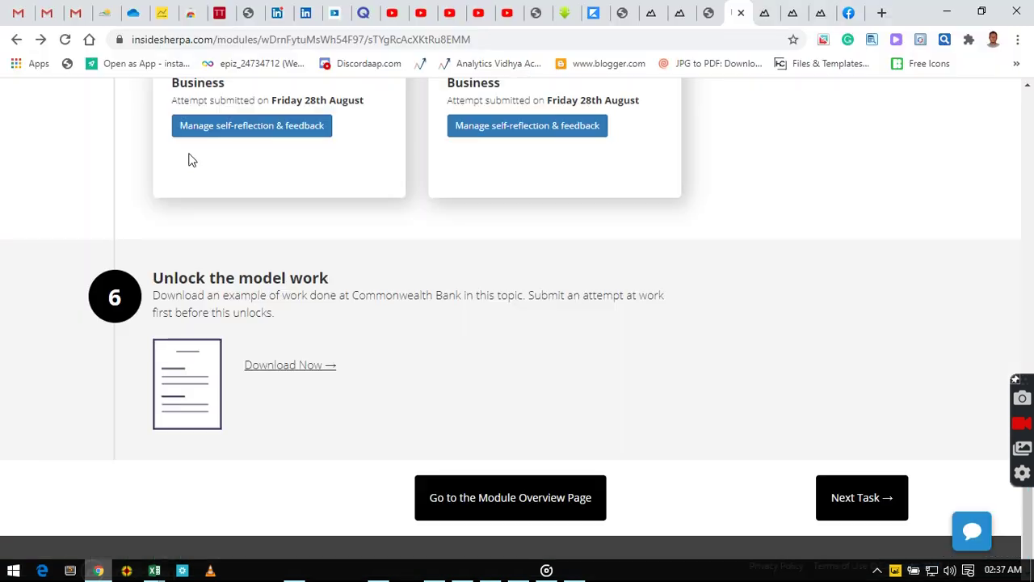
- Review the task page, including the submission area, completed task attempts, dataset resources and the Unlock the model work section
{"action": "scroll", "coordinate": [398, 318], "scroll_direction": "up", "scroll_amount": 6}
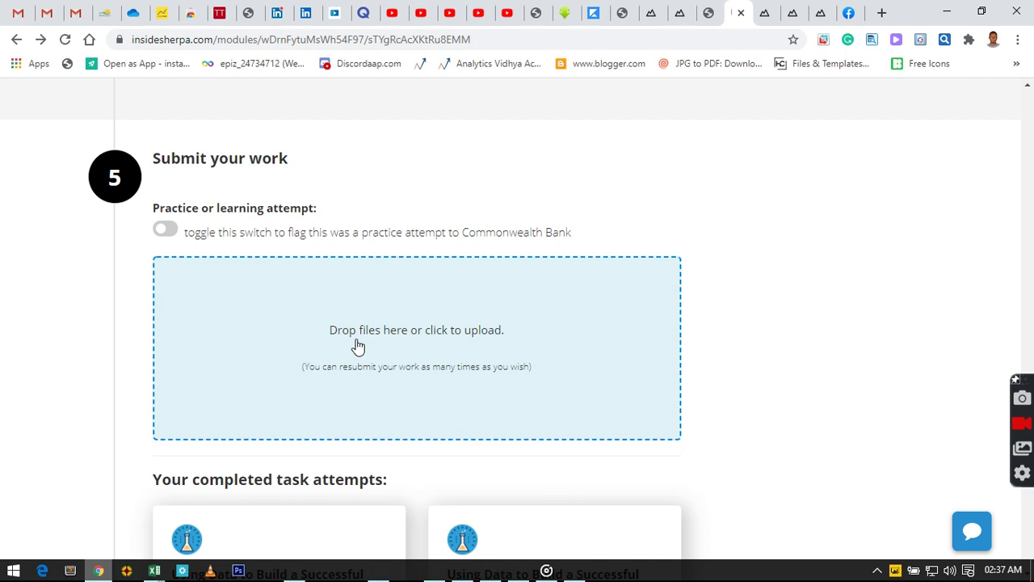
{"action": "scroll", "coordinate": [358, 346], "scroll_direction": "up", "scroll_amount": 20}
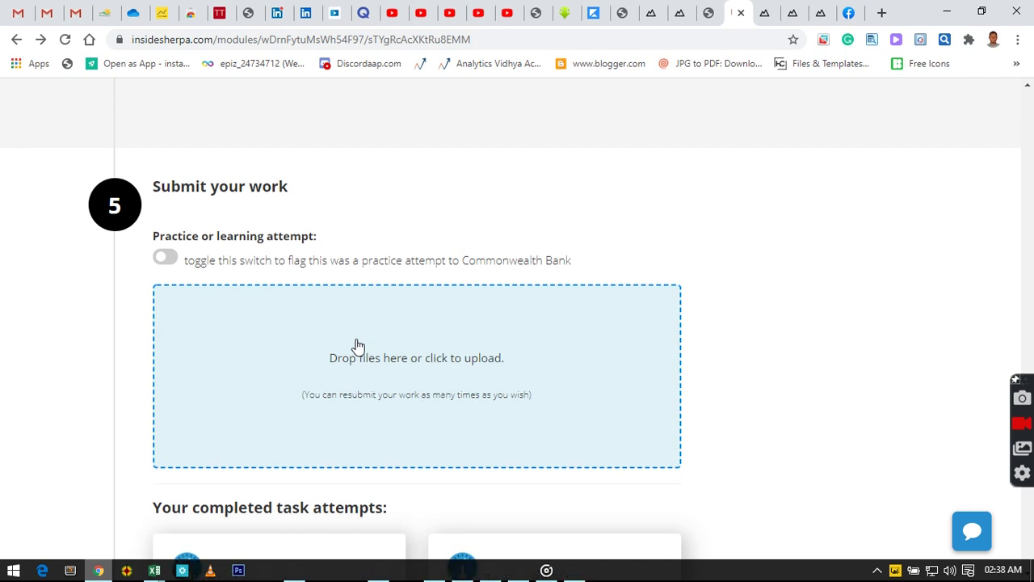
{"action": "scroll", "coordinate": [358, 347], "scroll_direction": "up", "scroll_amount": 3}
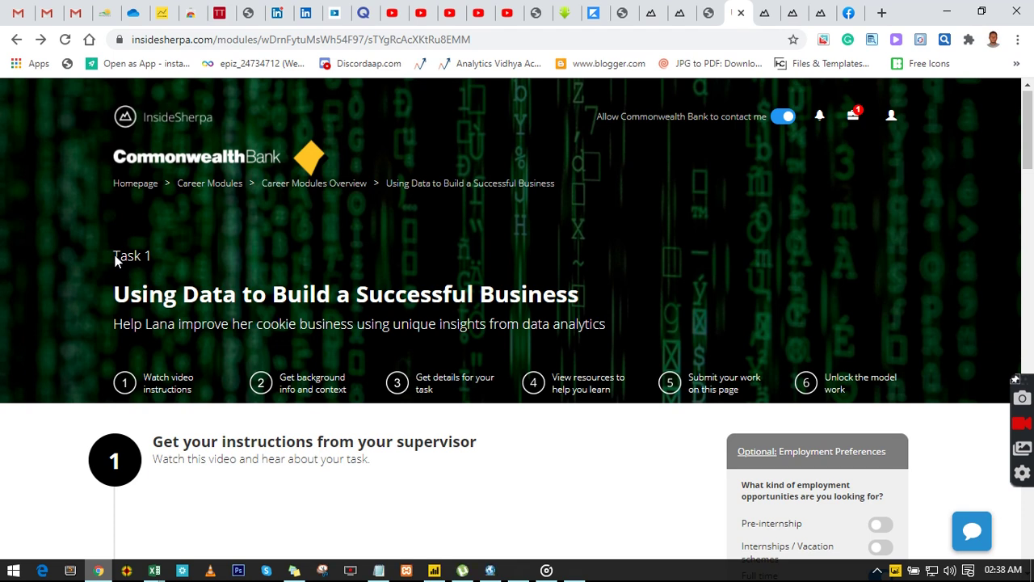
{"action": "scroll", "coordinate": [115, 257], "scroll_direction": "down", "scroll_amount": 1}
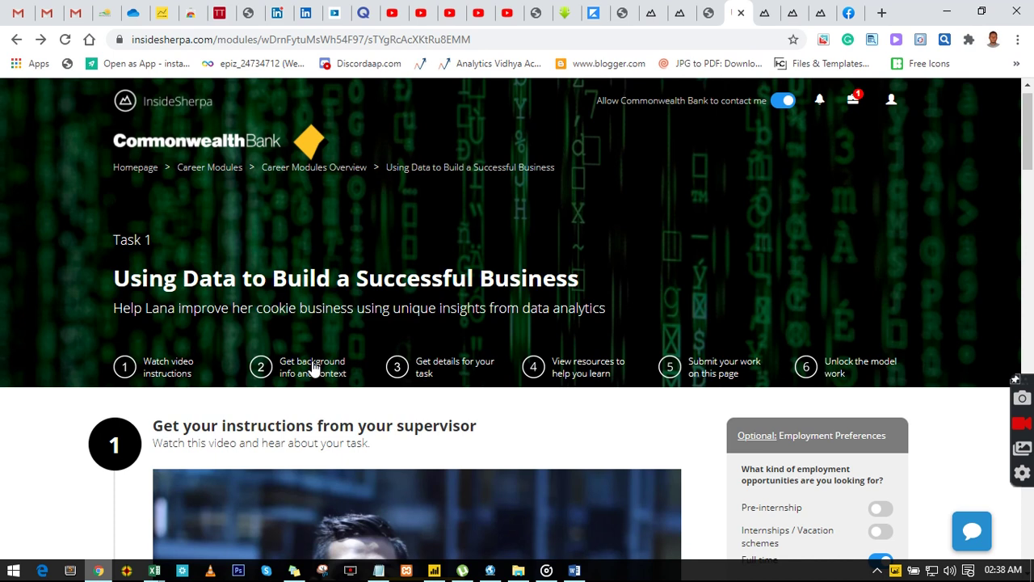
{"action": "scroll", "coordinate": [314, 368], "scroll_direction": "down", "scroll_amount": 15}
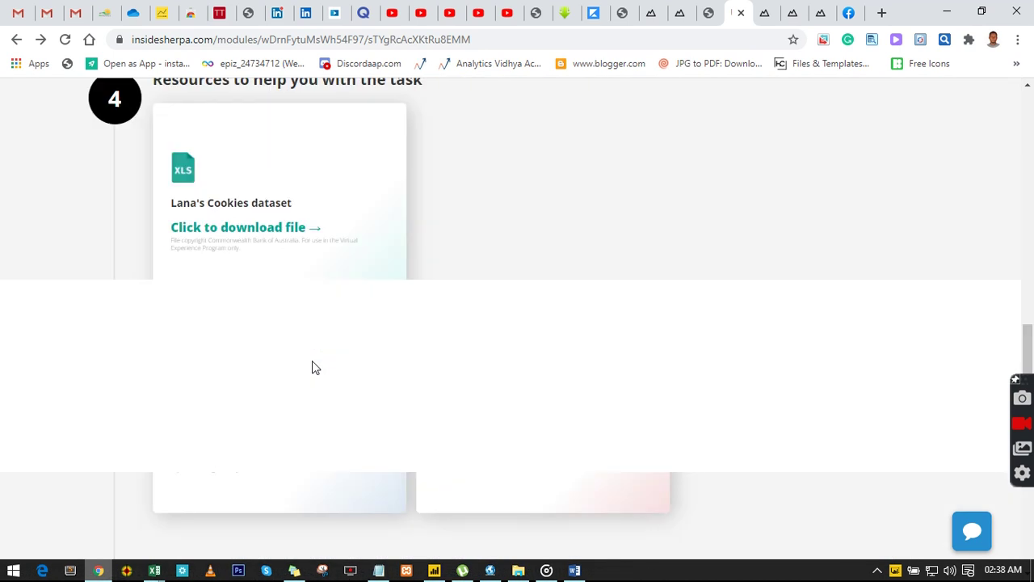
{"action": "scroll", "coordinate": [315, 368], "scroll_direction": "down", "scroll_amount": 9}
{"action": "scroll", "coordinate": [314, 365], "scroll_direction": "up", "scroll_amount": 3}
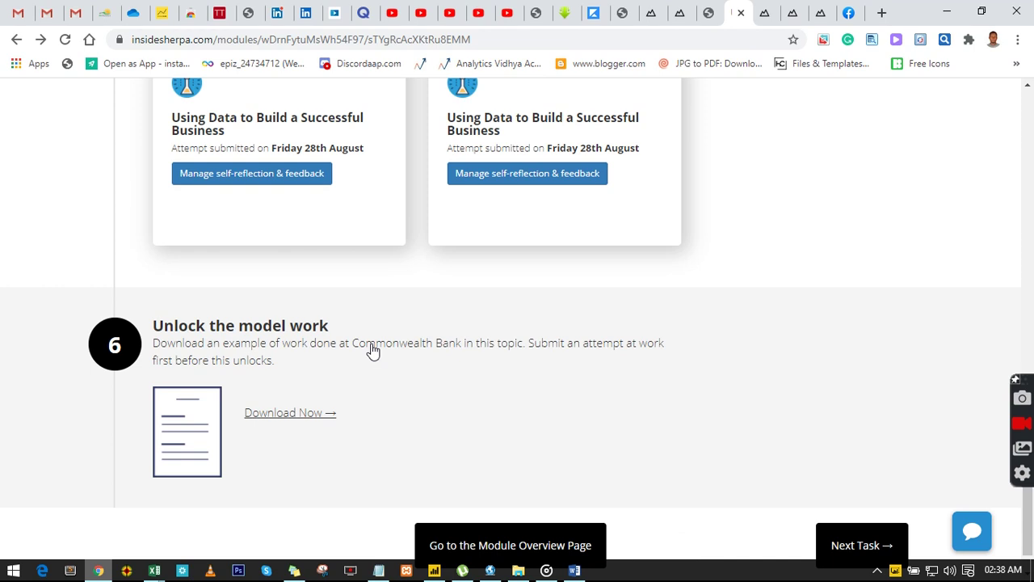
{"action": "scroll", "coordinate": [372, 349], "scroll_direction": "down", "scroll_amount": 1}
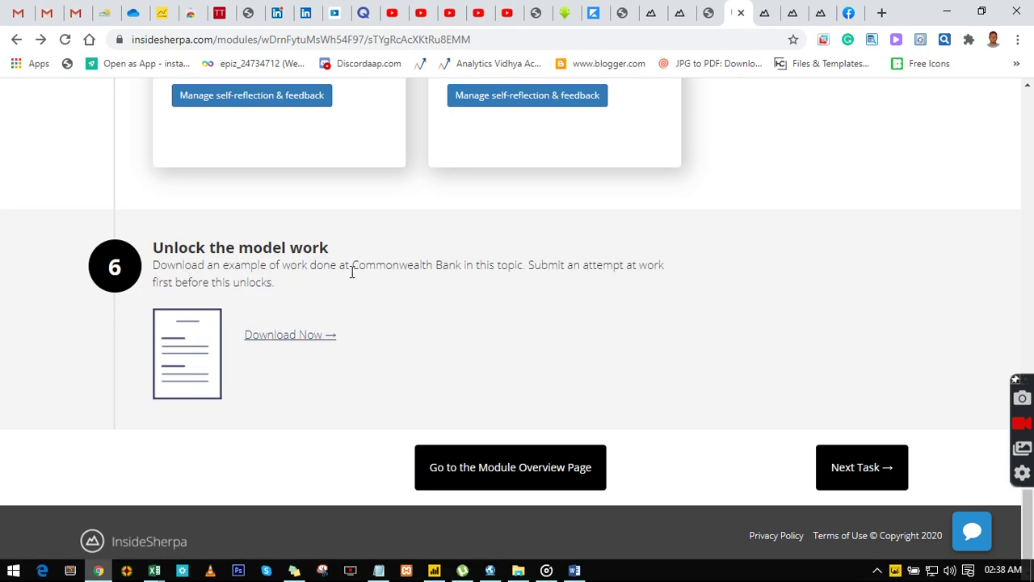
{"action": "scroll", "coordinate": [422, 269], "scroll_direction": "down", "scroll_amount": 3}
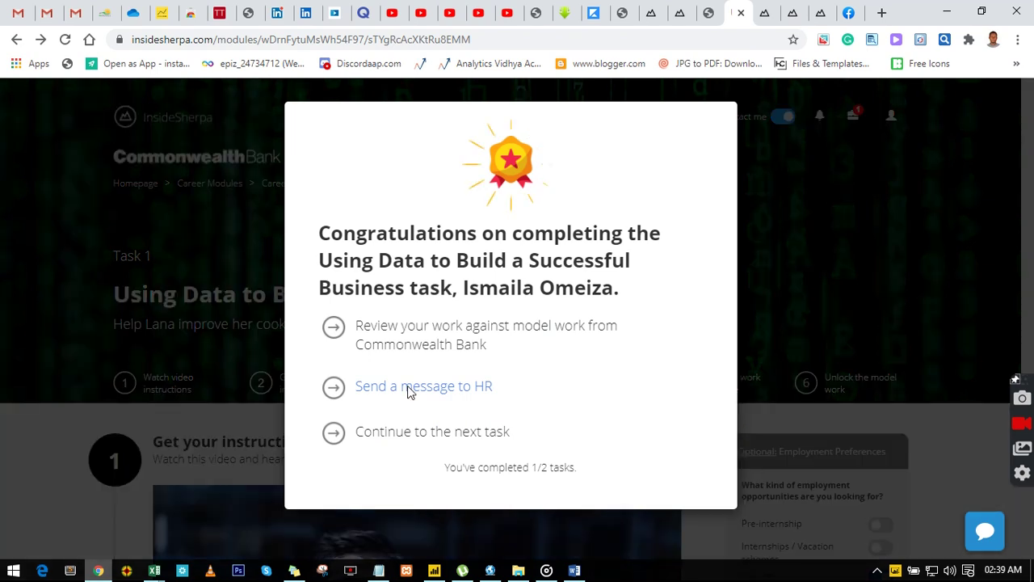
- Open the form for sending a message to HR at Commonwealth Bank from the task completion notice
{"action": "left_click", "coordinate": [408, 387]}
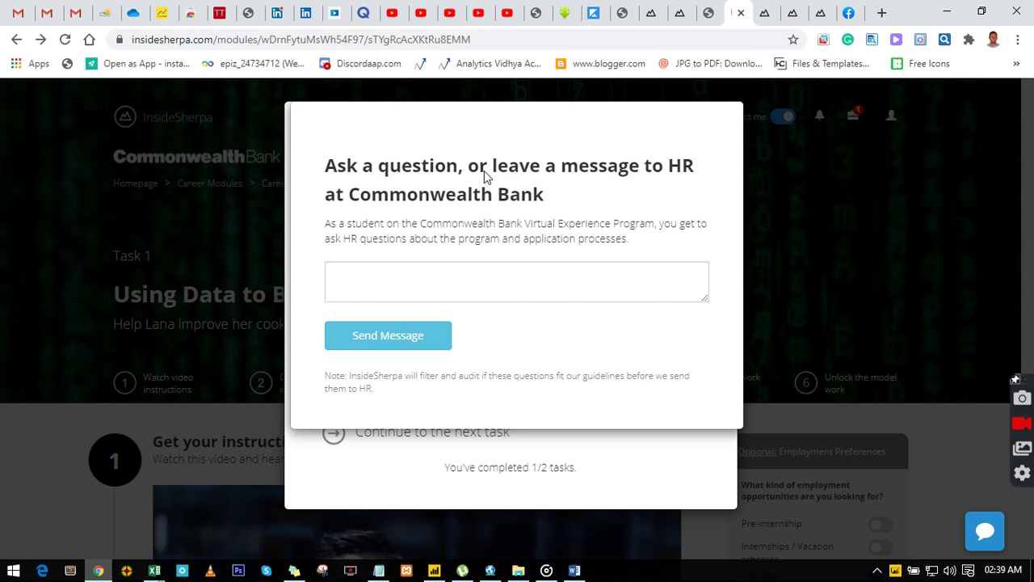